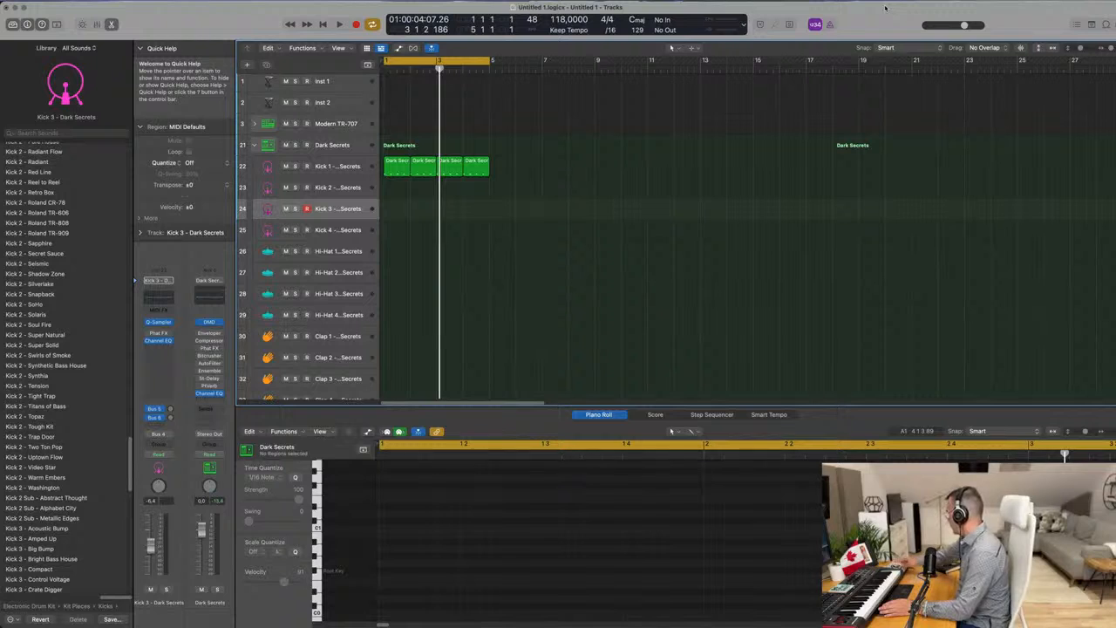
Start playback and move the first Kick 1 region down to the Hi-Hat 1 track at bar 1.
{"action": "key", "text": "space"}
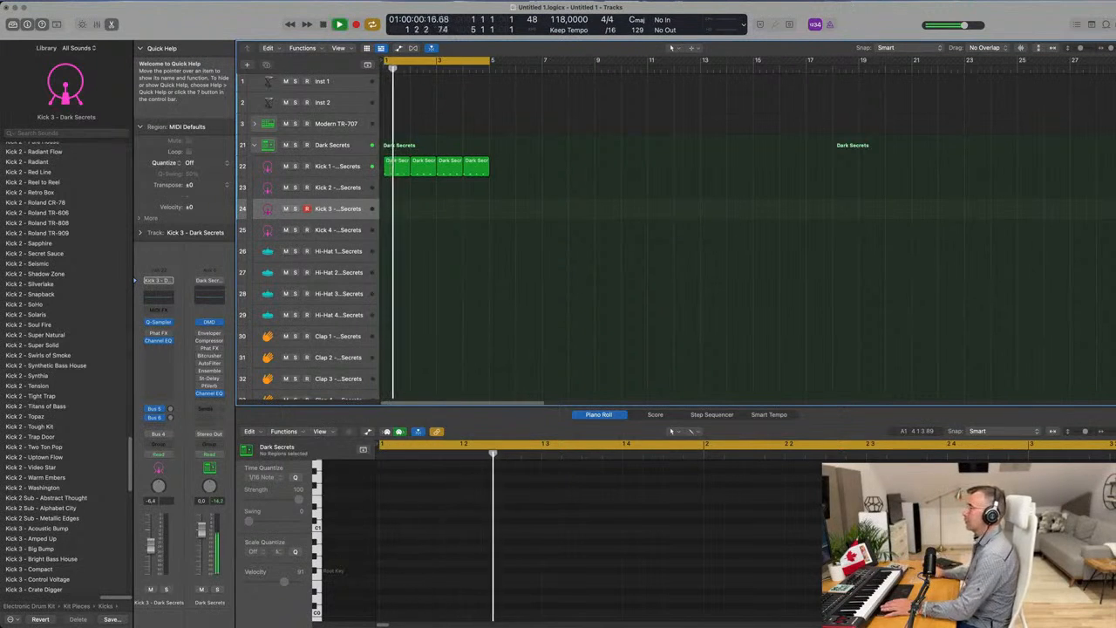
{"action": "left_click", "coordinate": [324, 172]}
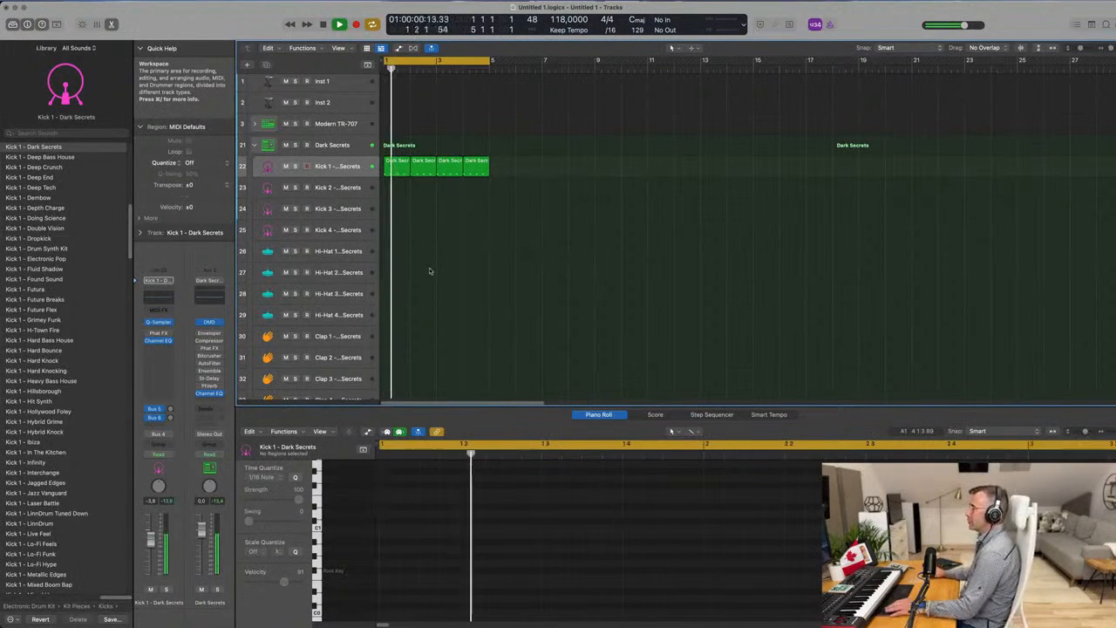
{"action": "left_click", "coordinate": [399, 170]}
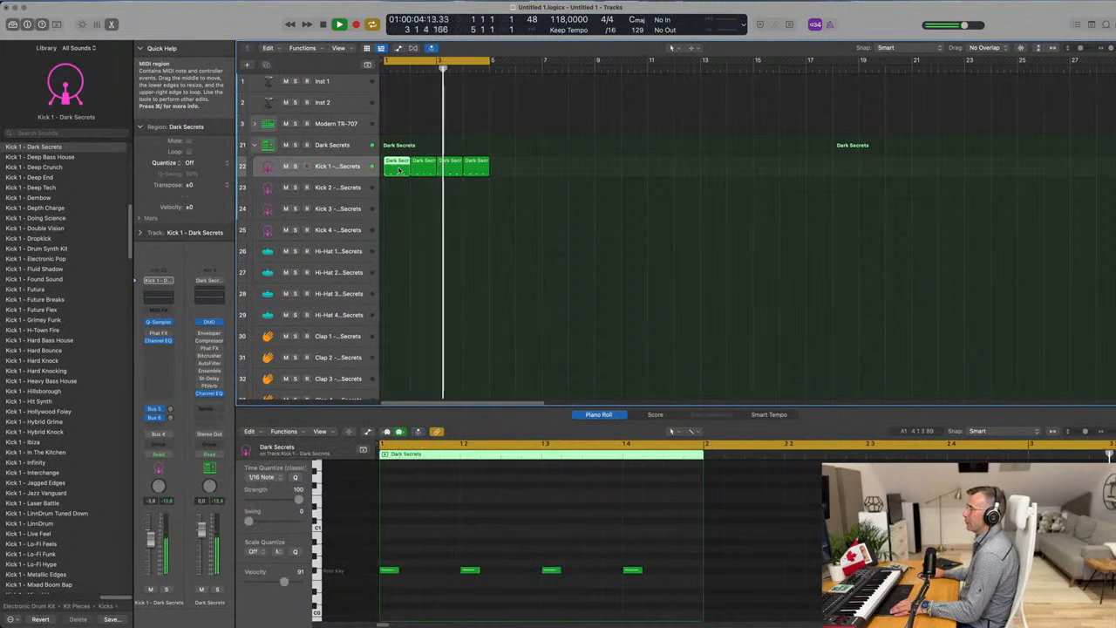
{"action": "left_click_drag", "start_coordinate": [398, 170], "coordinate": [432, 294]}
Shift the moved region's four notes up onto the off-beats and copy a kick region back into bar 1 of Kick 1.
{"action": "left_click_drag", "start_coordinate": [397, 560], "coordinate": [685, 609]}
{"action": "left_click_drag", "start_coordinate": [390, 572], "coordinate": [682, 600]}
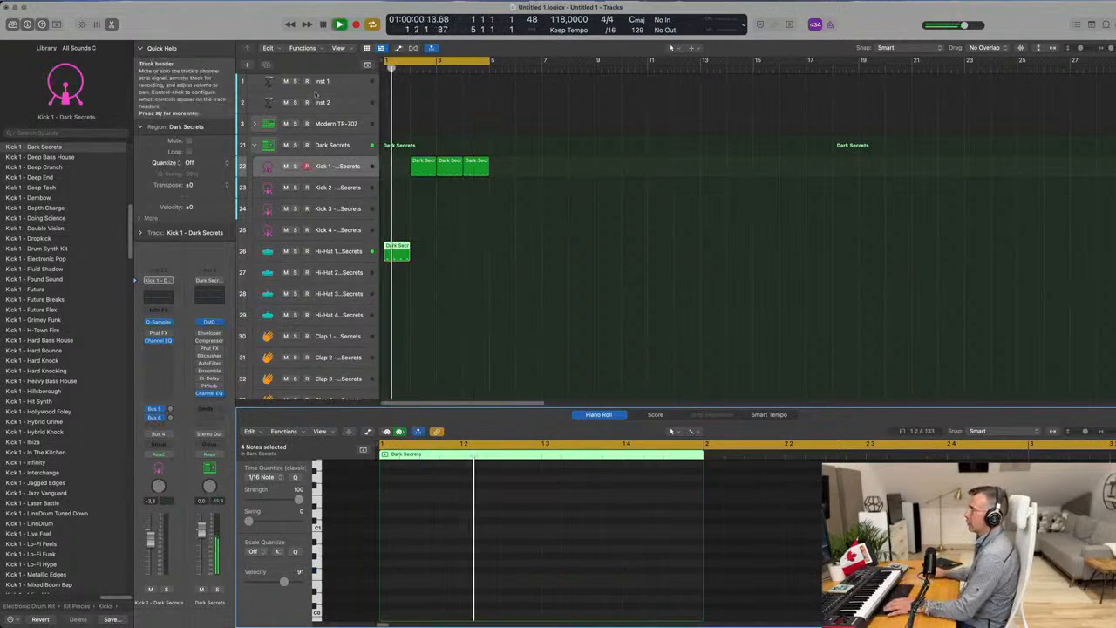
{"action": "left_click_drag", "start_coordinate": [424, 169], "coordinate": [397, 169]}
{"action": "key", "text": "space"}
{"action": "left_click", "coordinate": [394, 255]}
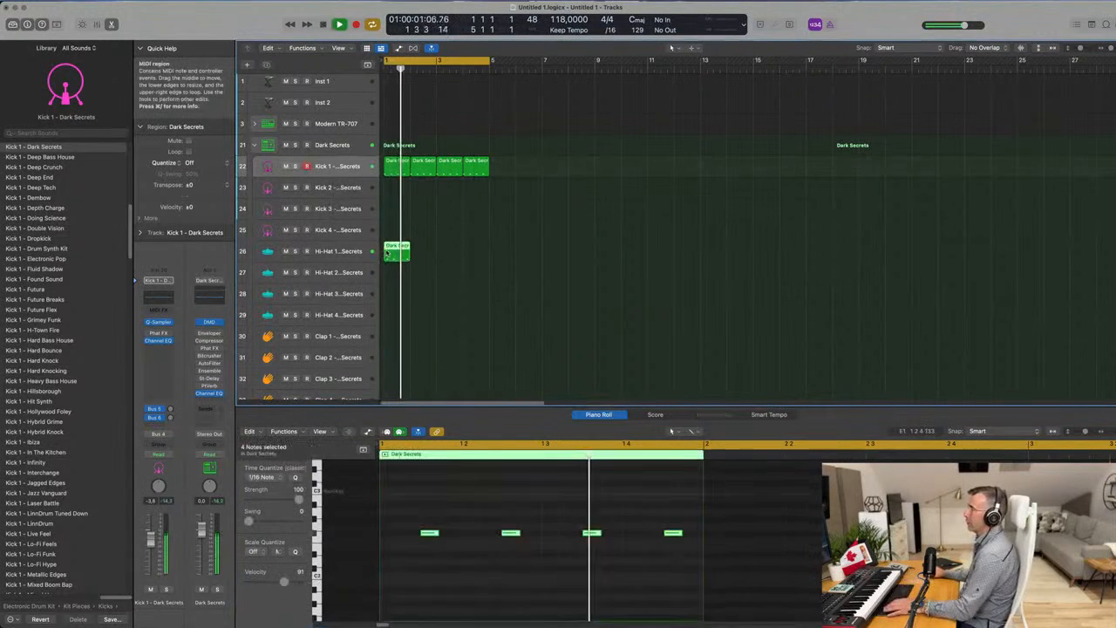
Move the hi-hat region to the Hi-Hat 2 track and transpose its four notes up an octave.
{"action": "left_click_drag", "start_coordinate": [394, 259], "coordinate": [397, 278]}
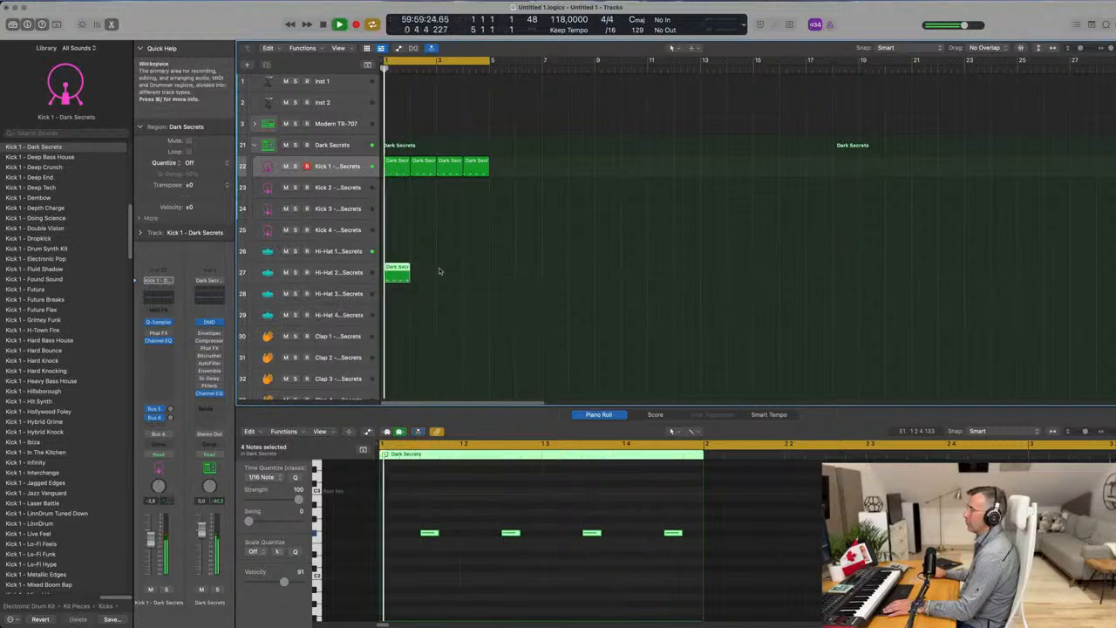
{"action": "scroll", "coordinate": [454, 312], "scroll_direction": "down", "scroll_amount": 1}
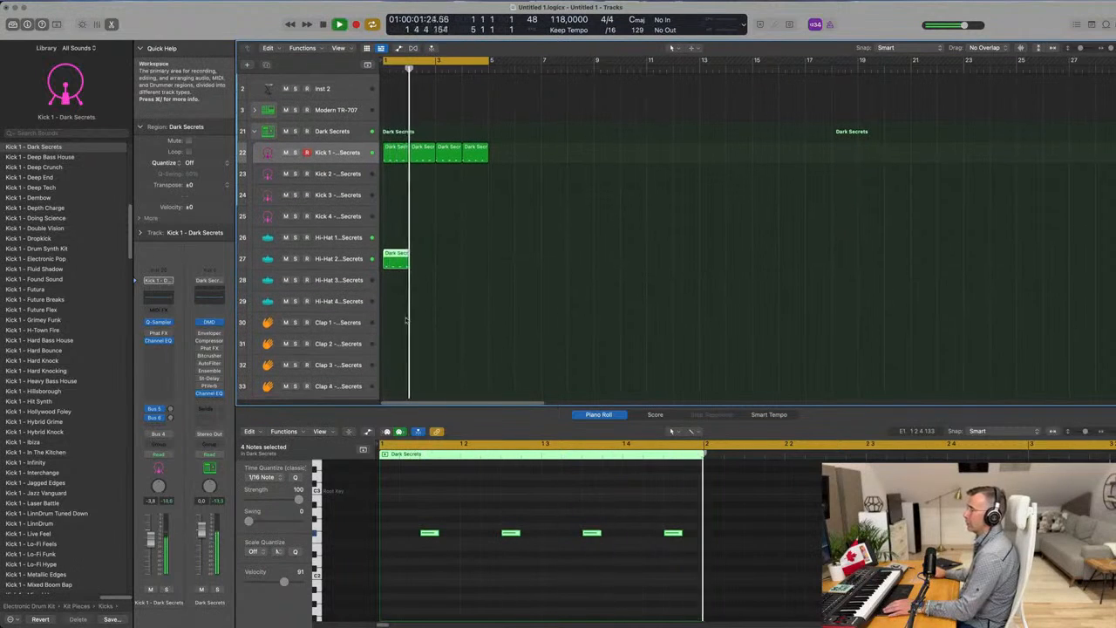
{"action": "left_click", "coordinate": [458, 521]}
{"action": "left_click_drag", "start_coordinate": [458, 522], "coordinate": [686, 553]}
{"action": "key", "text": "Delete"}
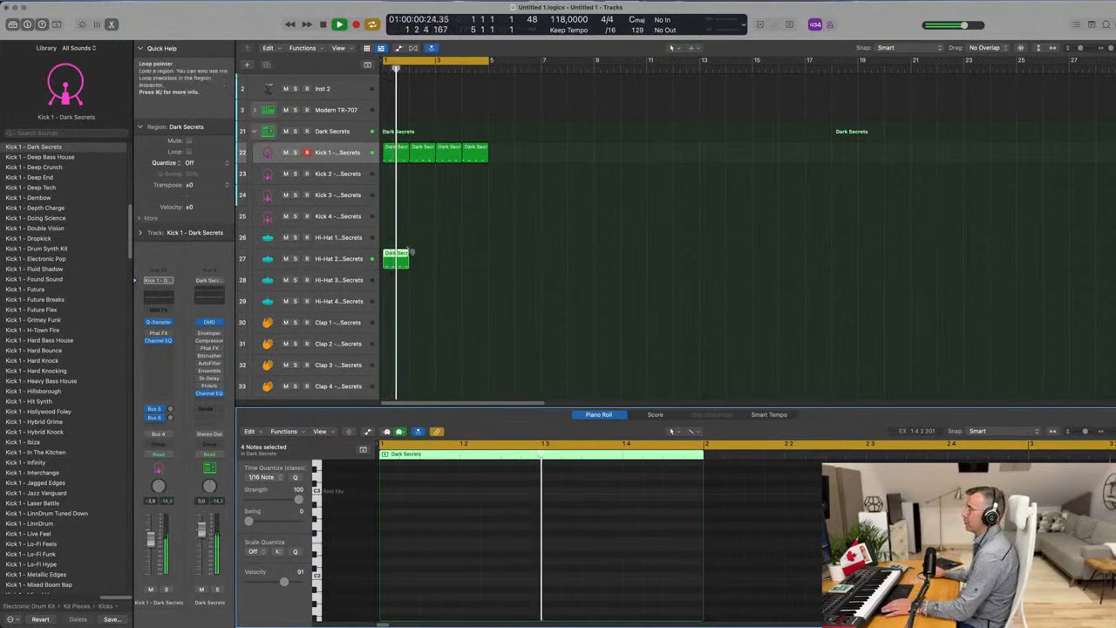
Move the hi-hat region to the Hi-Hat 3 track and repeat it three times to fill bars 1 to 4.
{"action": "left_click_drag", "start_coordinate": [395, 259], "coordinate": [393, 277]}
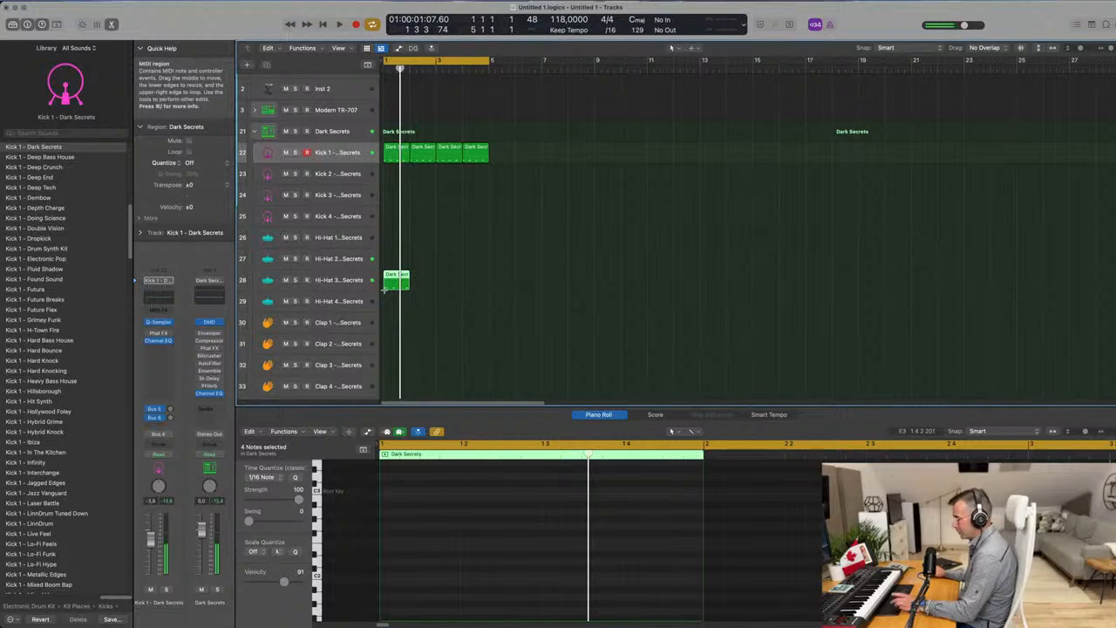
{"action": "key", "text": "super+r"}
{"action": "key", "text": "super+r"}
{"action": "key", "text": "super+r"}
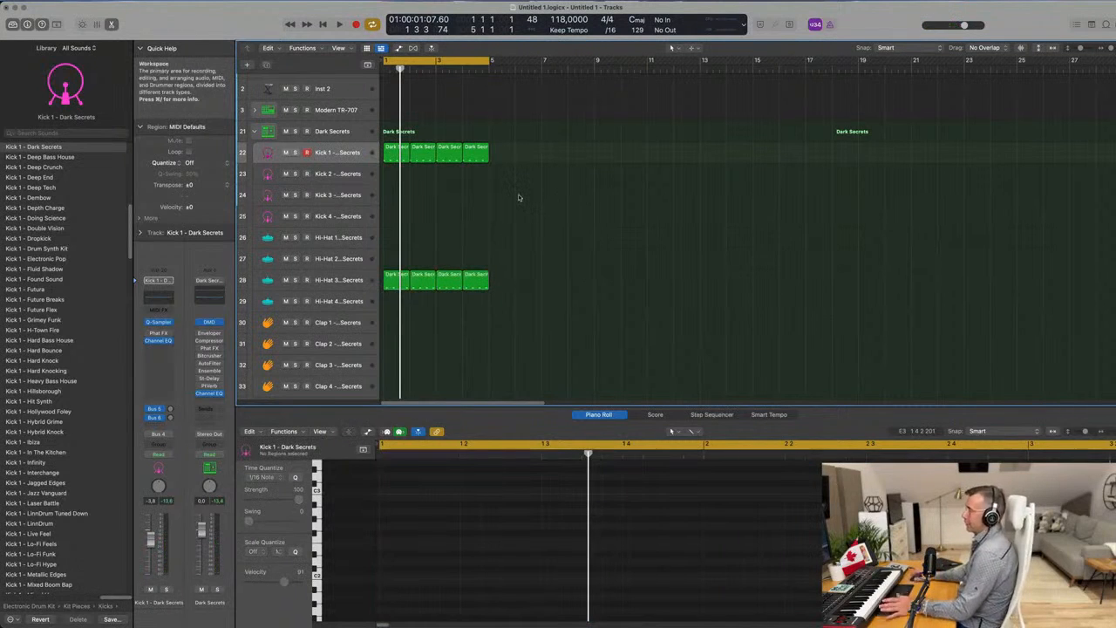
Play the kick and hi-hat loop with the Hi-Hat 3 track selected.
{"action": "scroll", "coordinate": [545, 236], "scroll_direction": "up", "scroll_amount": 2}
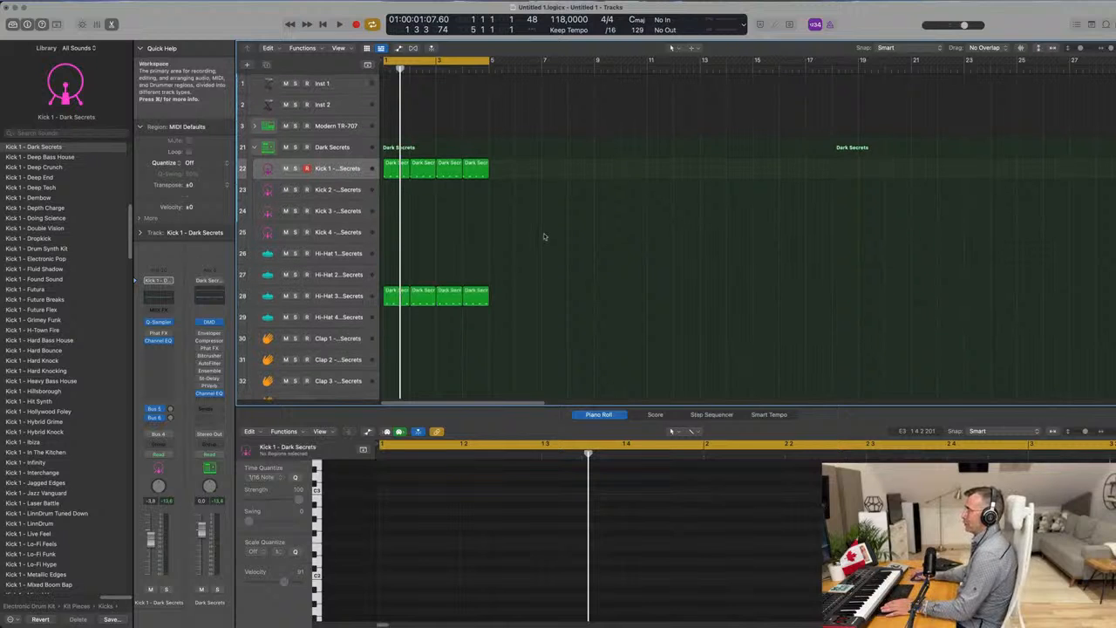
{"action": "key", "text": "space"}
{"action": "left_click", "coordinate": [359, 297]}
Copy the first Hi-Hat 3 region to bar 1 of the Clap 1 track.
{"action": "scroll", "coordinate": [631, 272], "scroll_direction": "down", "scroll_amount": 5}
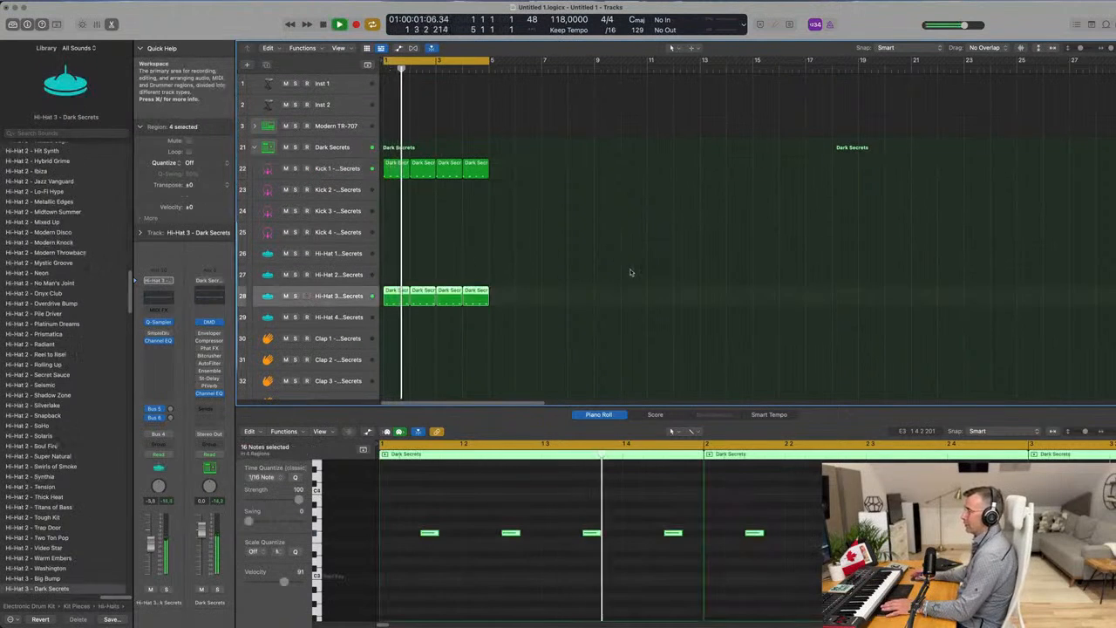
{"action": "scroll", "coordinate": [632, 272], "scroll_direction": "down", "scroll_amount": 1}
{"action": "scroll", "coordinate": [531, 235], "scroll_direction": "up", "scroll_amount": 1}
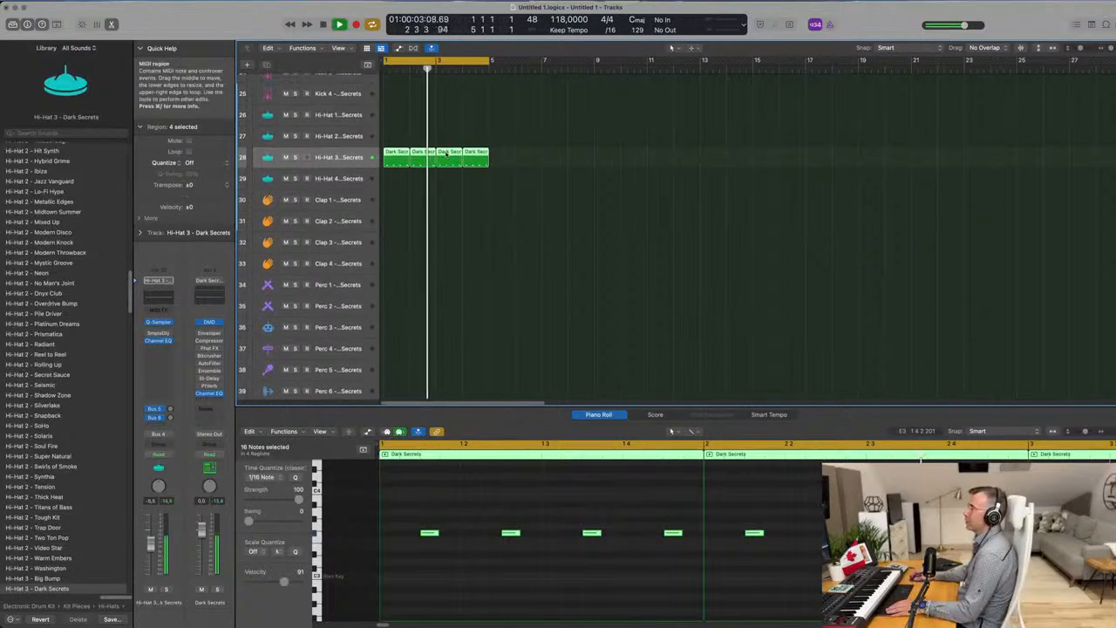
{"action": "left_click", "coordinate": [395, 157]}
{"action": "left_click_drag", "start_coordinate": [396, 157], "coordinate": [397, 201]}
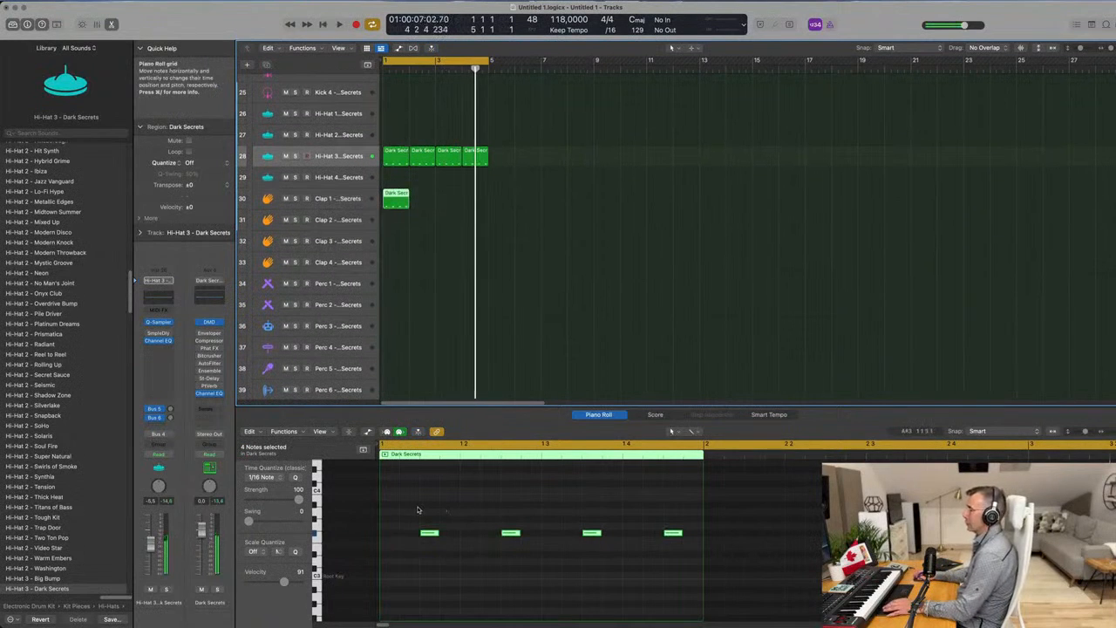
Delete the clap region's first three notes, move the remaining note to beat 4 and lower it an octave.
{"action": "left_click_drag", "start_coordinate": [419, 509], "coordinate": [593, 546]}
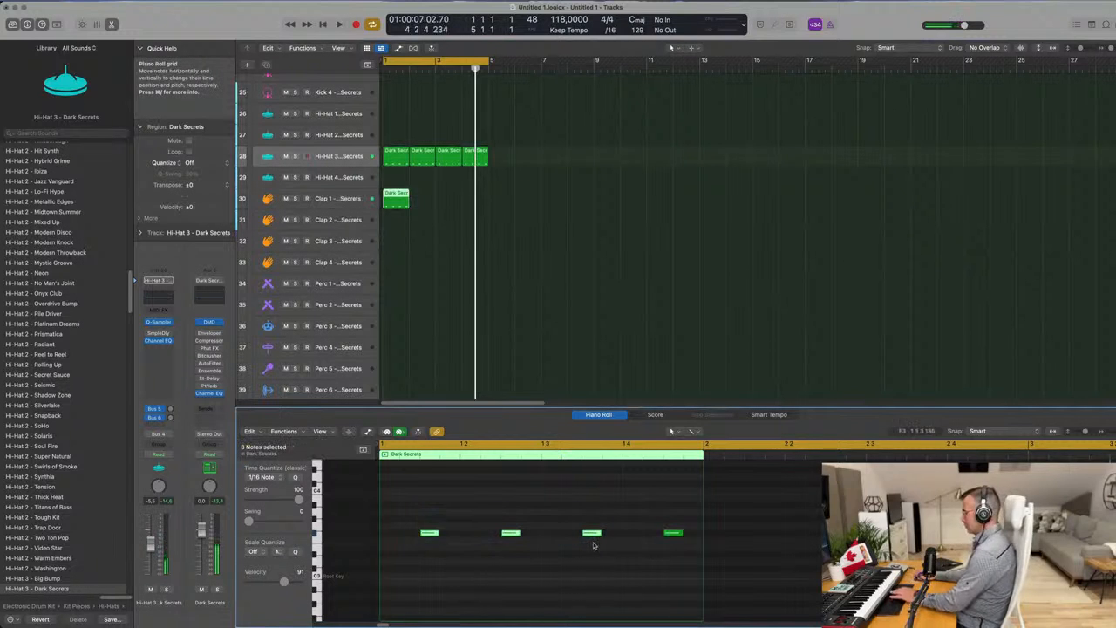
{"action": "left_click_drag", "start_coordinate": [674, 534], "coordinate": [634, 537]}
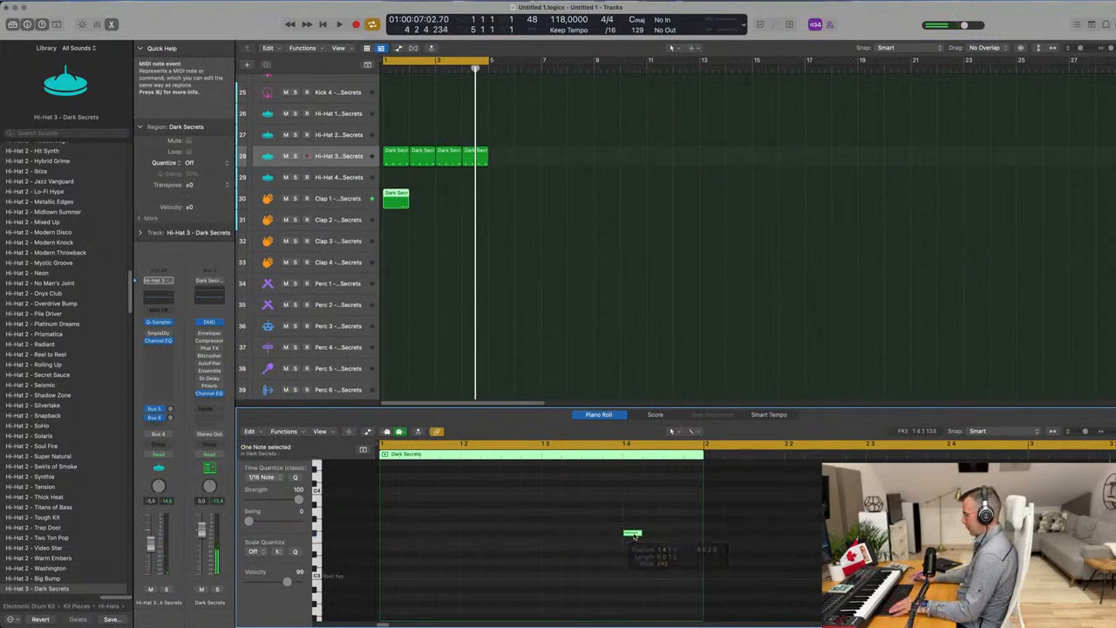
{"action": "key", "text": "space"}
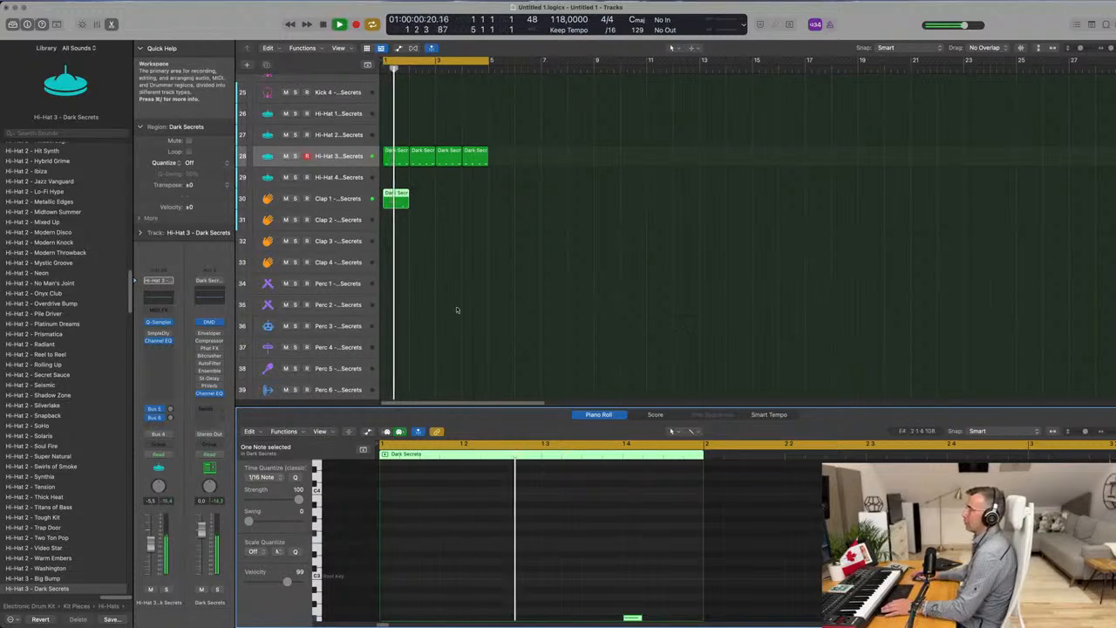
Move the clap region to the Clap 2 track and repeat it three times to fill bars 1 to 4.
{"action": "left_click_drag", "start_coordinate": [400, 201], "coordinate": [401, 223]}
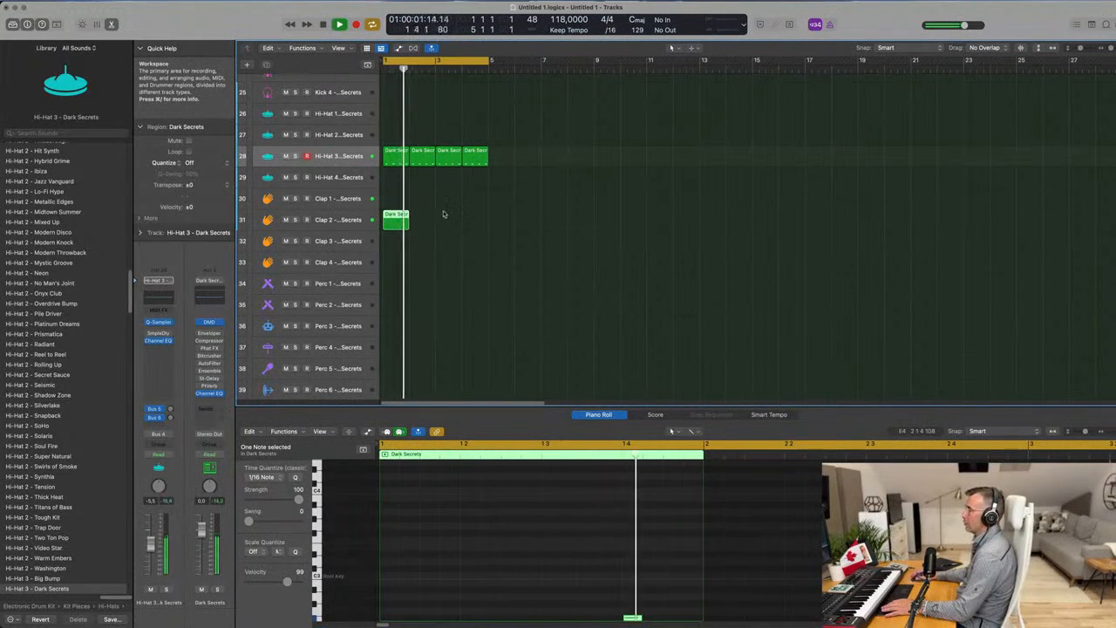
{"action": "key", "text": "Return"}
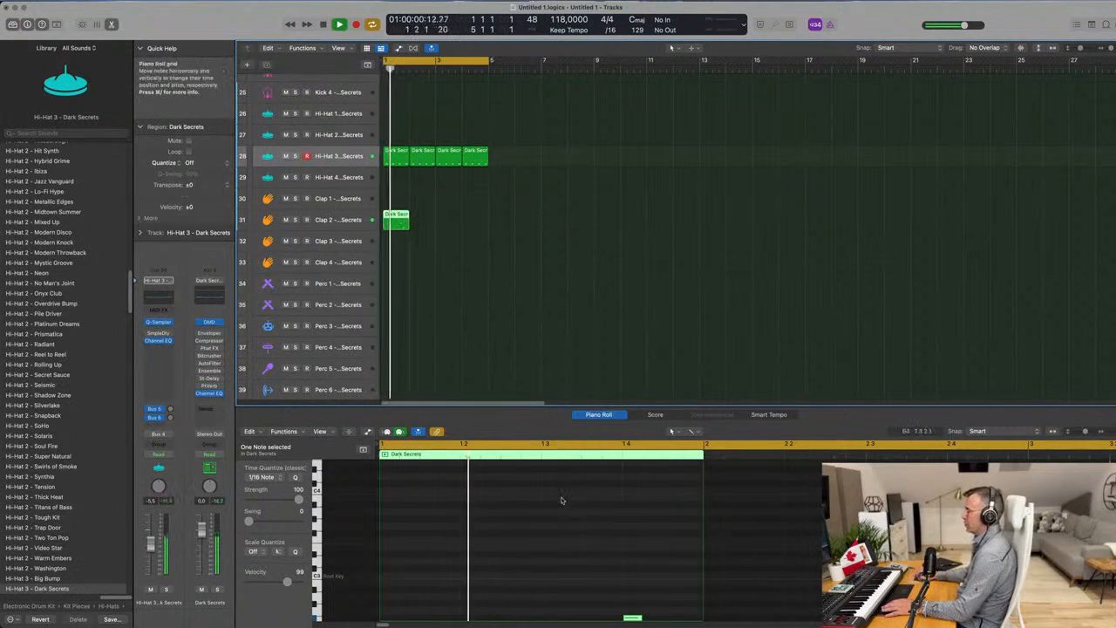
{"action": "scroll", "coordinate": [563, 501], "scroll_direction": "down", "scroll_amount": 3}
{"action": "key", "text": "Return"}
{"action": "key", "text": "super+r"}
{"action": "key", "text": "super+r"}
{"action": "key", "text": "super+r"}
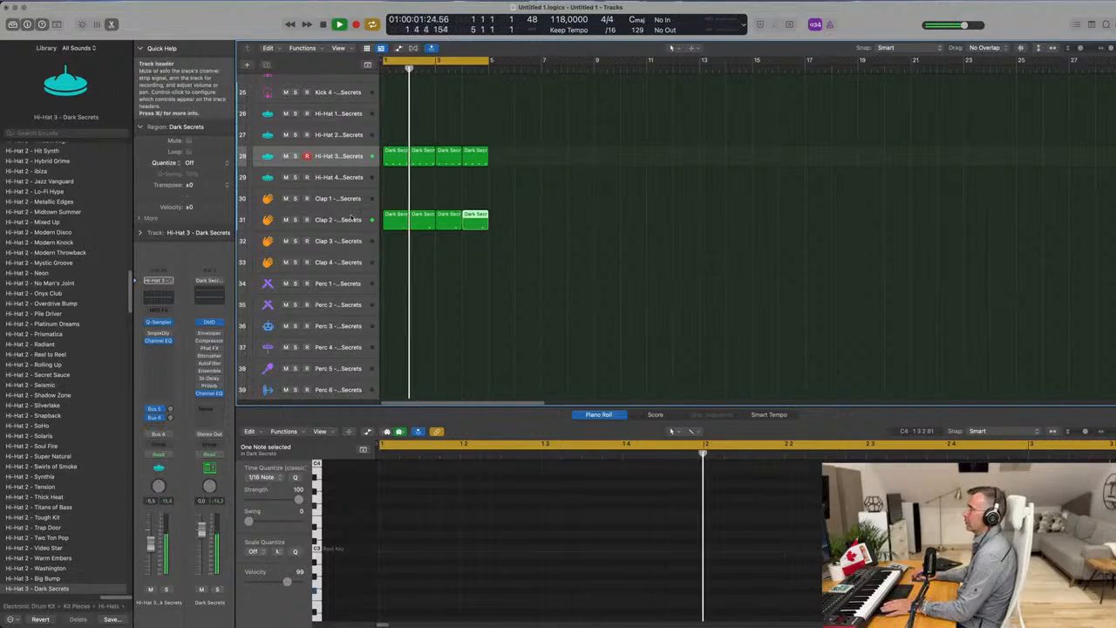
Select the Clap 2 track and listen to the loop with the clap pattern.
{"action": "left_click", "coordinate": [338, 220]}
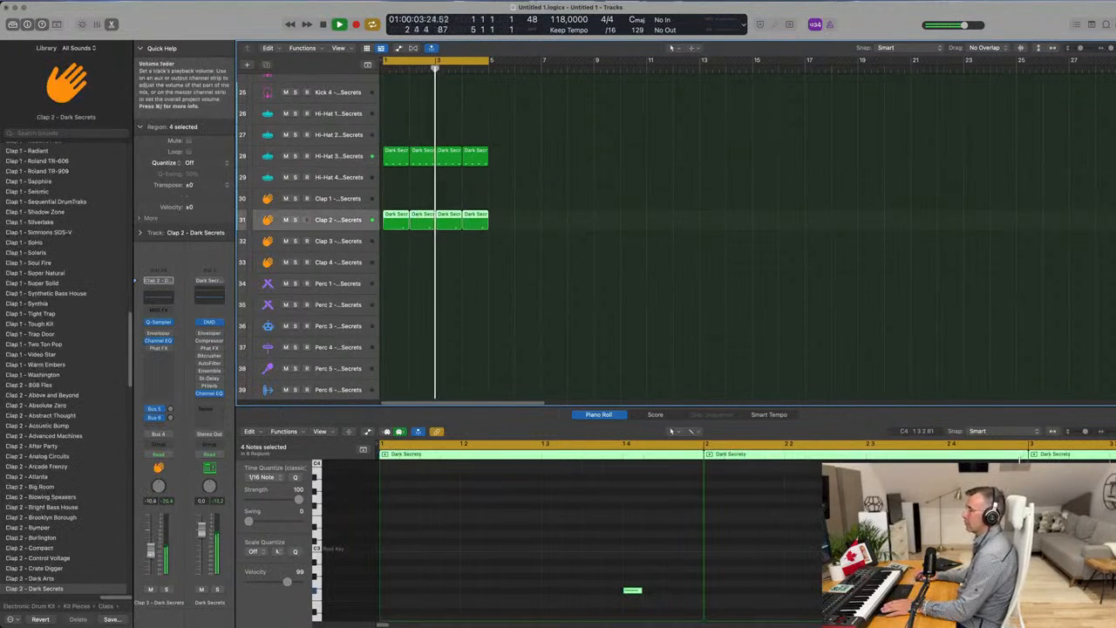
{"action": "left_click", "coordinate": [499, 302]}
{"action": "scroll", "coordinate": [493, 299], "scroll_direction": "down", "scroll_amount": 2}
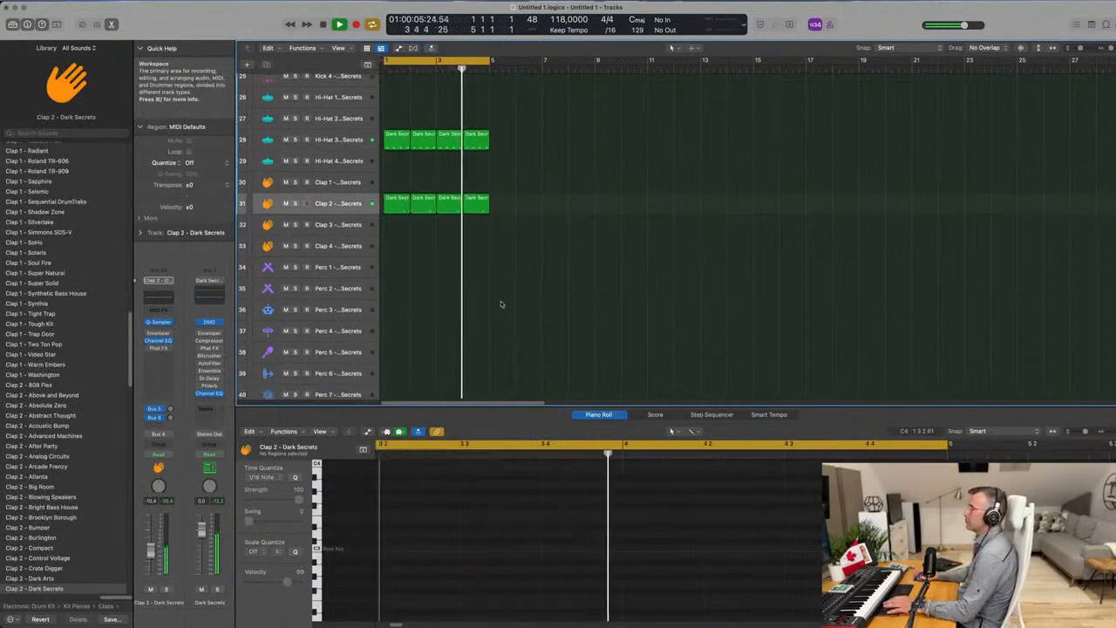
Copy the first Hi-Hat 3 region to bar 1 of the Perc 1 track.
{"action": "left_click", "coordinate": [395, 131]}
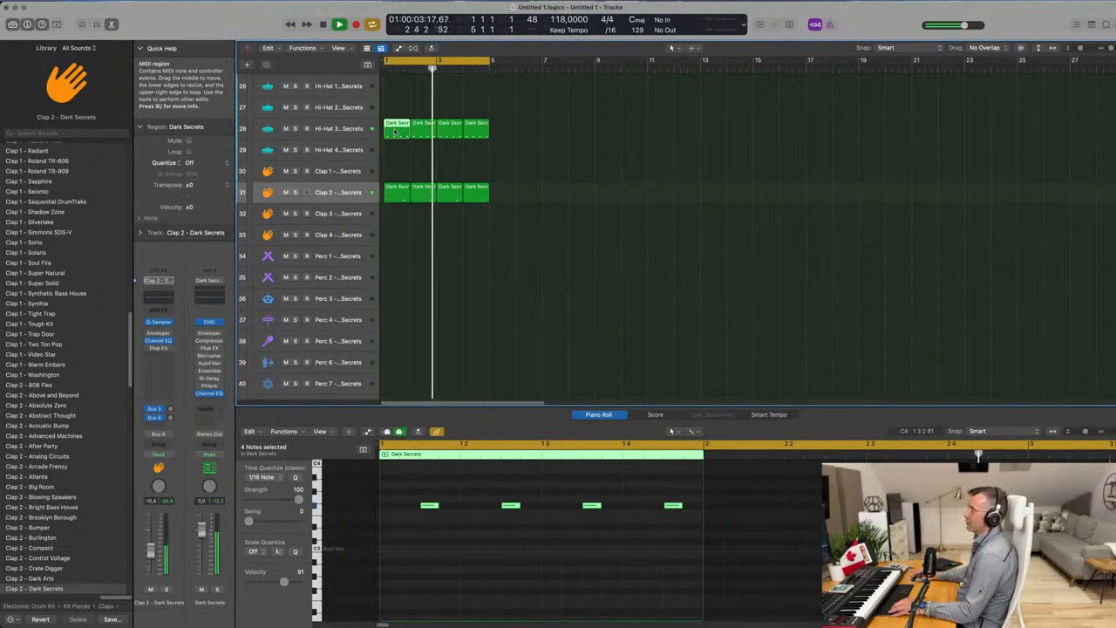
{"action": "left_click_drag", "start_coordinate": [395, 132], "coordinate": [408, 260]}
{"action": "left_click", "coordinate": [442, 256]}
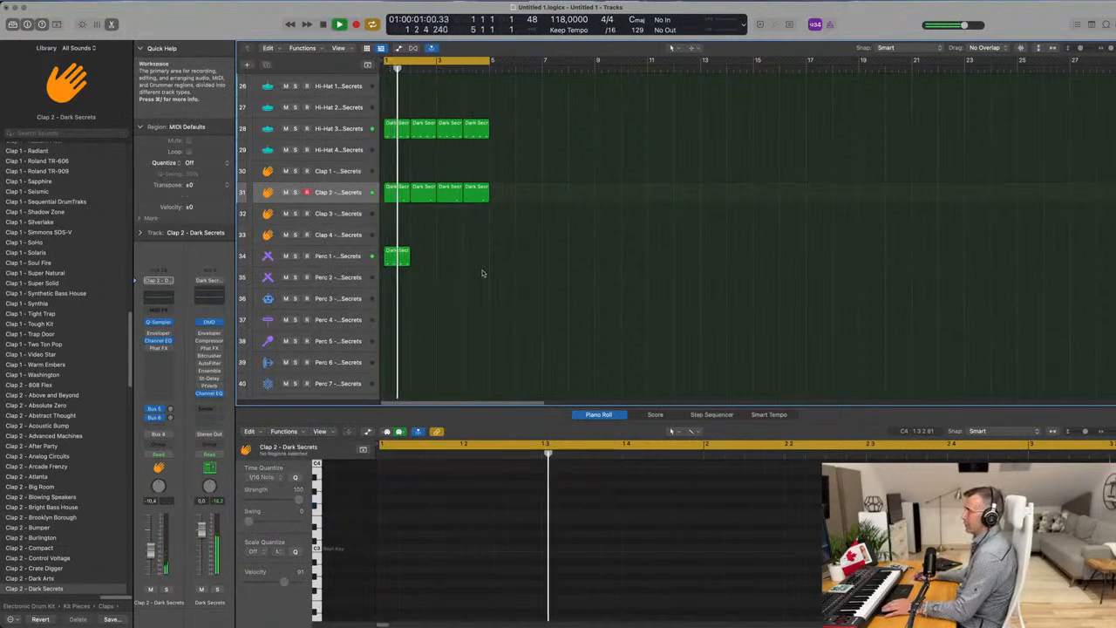
Transpose all four notes of the Perc 1 region down an octave and audition them.
{"action": "left_click", "coordinate": [393, 259]}
{"action": "left_click_drag", "start_coordinate": [417, 493], "coordinate": [700, 532]}
{"action": "key", "text": "space"}
{"action": "key", "text": "space"}
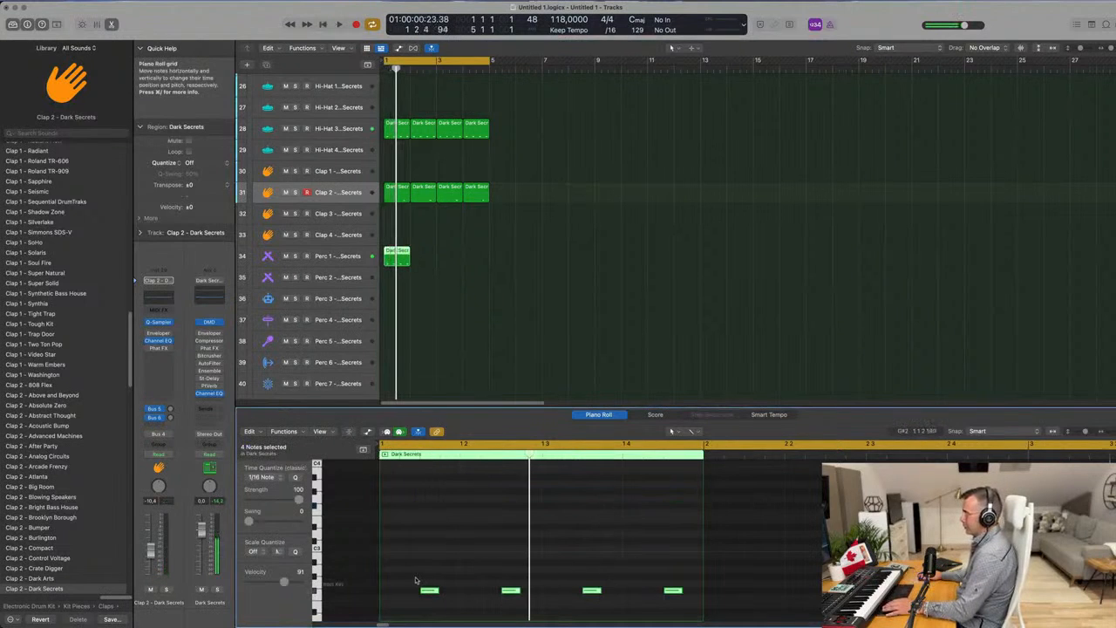
Delete the first two Perc 1 notes, raise the third by one semitone and the fourth by two, and audition the result.
{"action": "left_click_drag", "start_coordinate": [509, 599], "coordinate": [592, 589]}
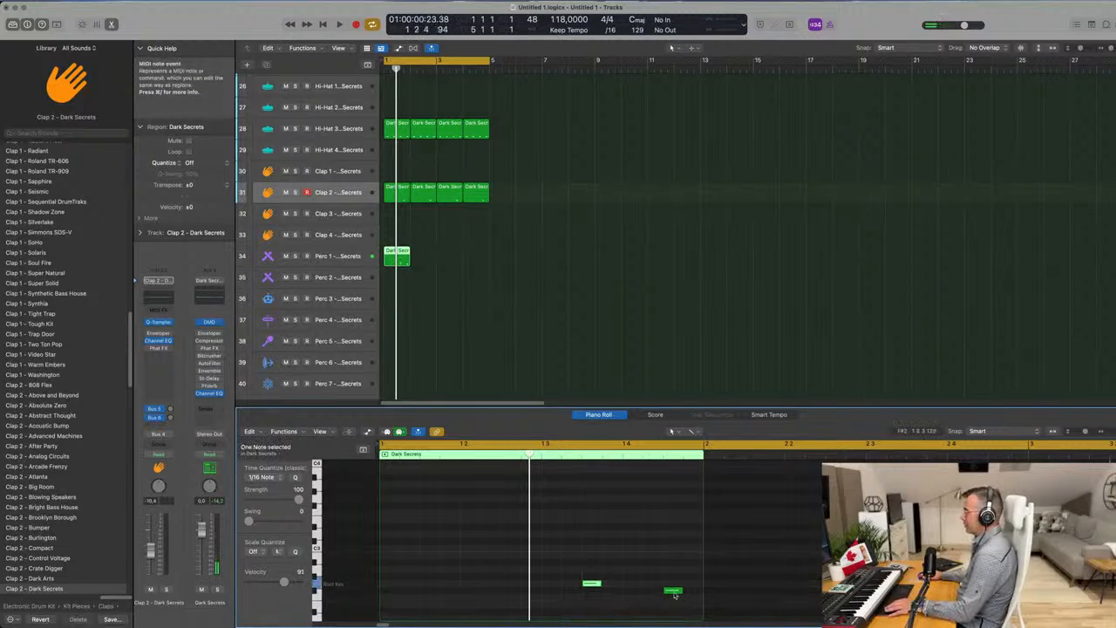
{"action": "left_click_drag", "start_coordinate": [675, 595], "coordinate": [673, 581]}
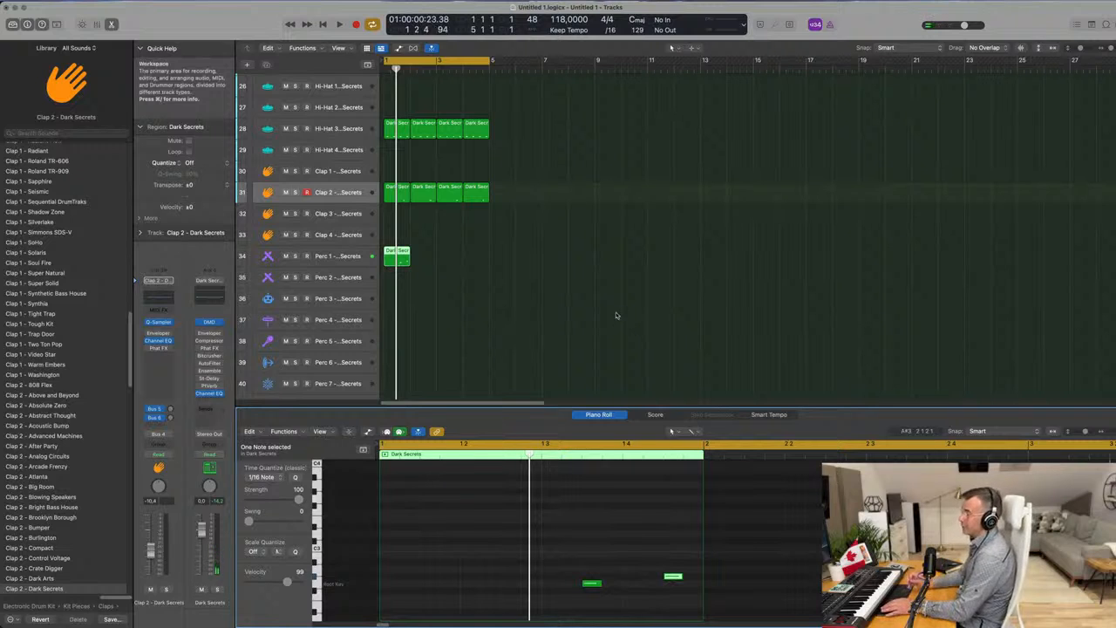
{"action": "key", "text": "space"}
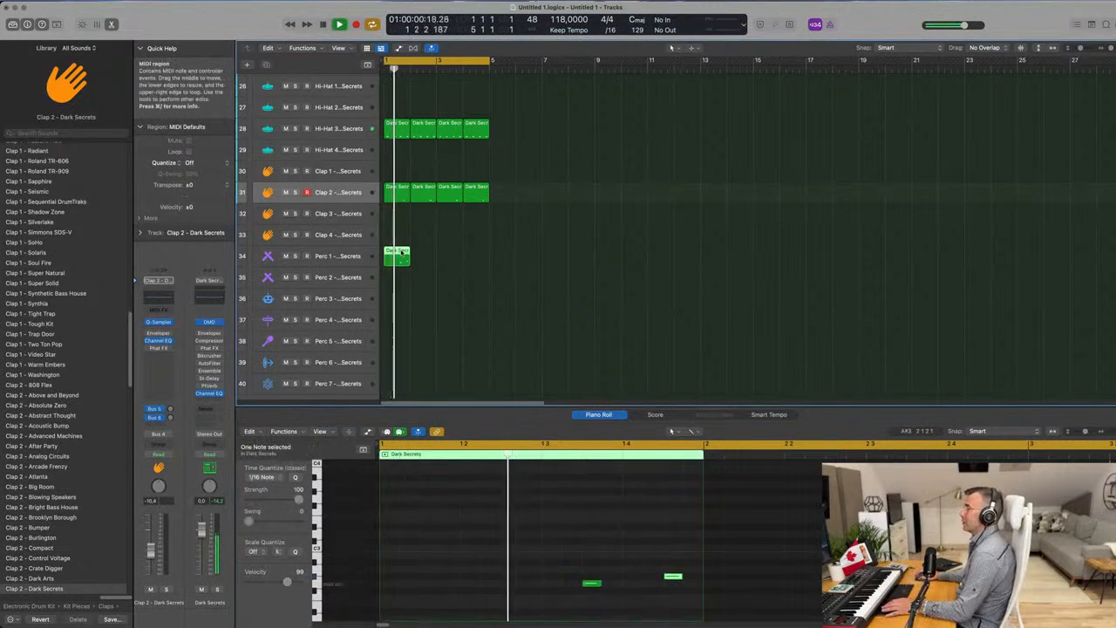
{"action": "key", "text": "space"}
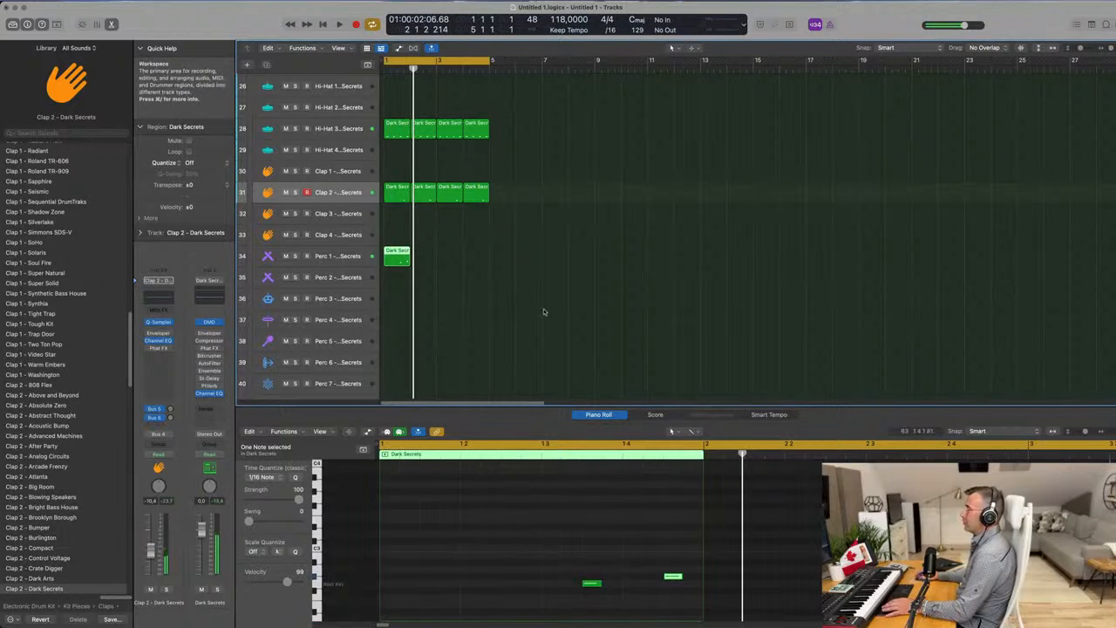
Repeat the Perc 1 region three times to fill bars 1 to 4 and select the Perc 1 track.
{"action": "left_click", "coordinate": [402, 258]}
{"action": "key", "text": "super+r"}
{"action": "key", "text": "super+r"}
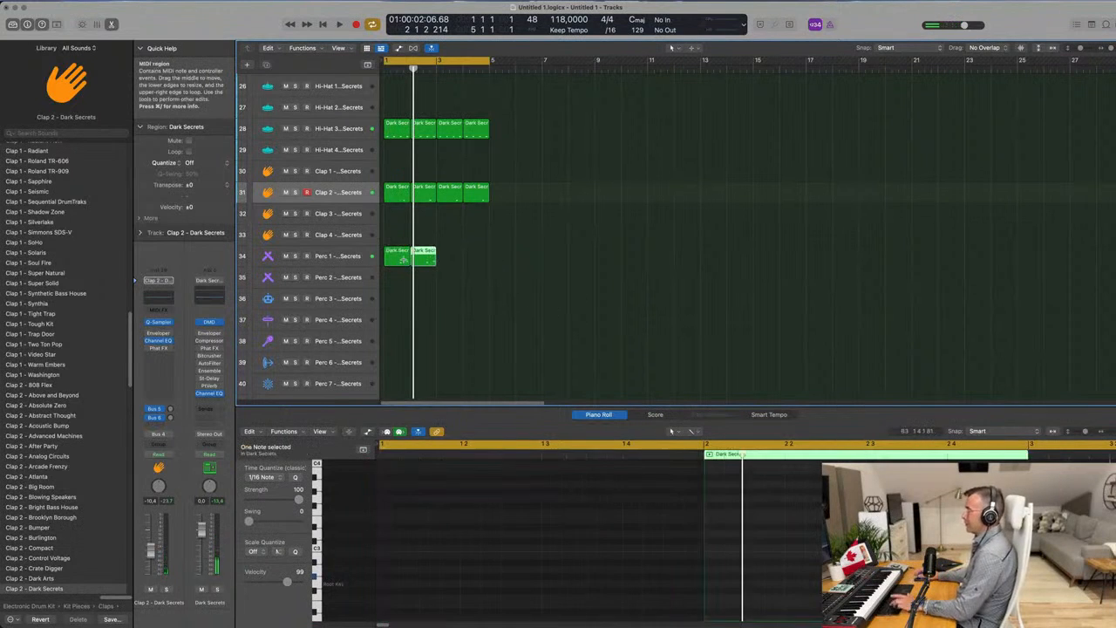
{"action": "key", "text": "super+r"}
{"action": "left_click", "coordinate": [348, 258]}
Play the four-bar loop to check the Perc 1 part against the kick, hi-hat and clap.
{"action": "key", "text": "space"}
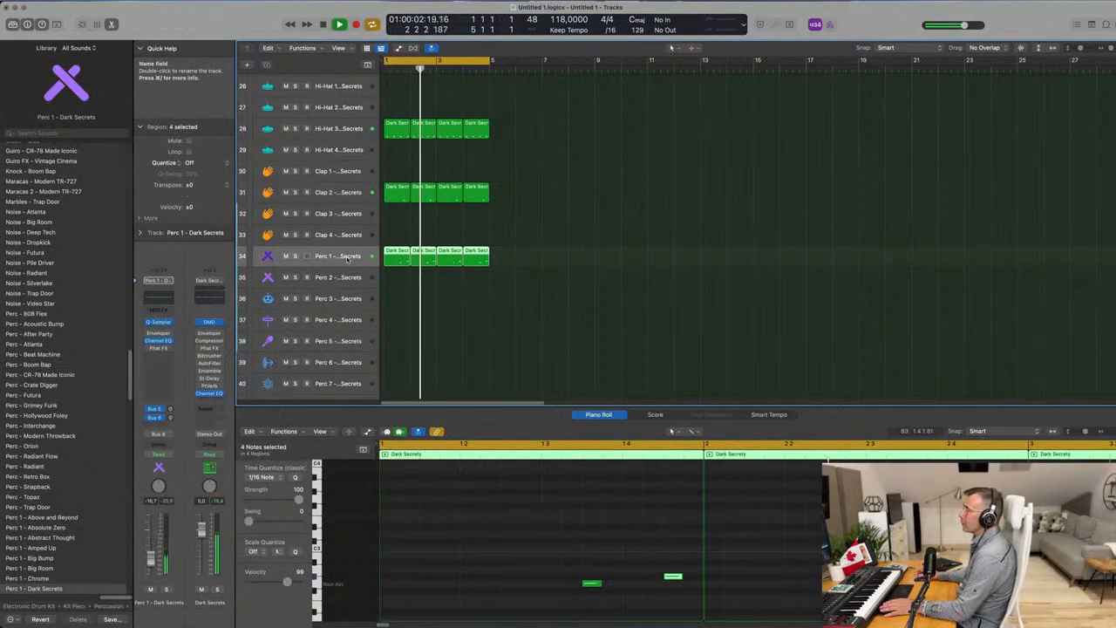
{"action": "left_click", "coordinate": [514, 229]}
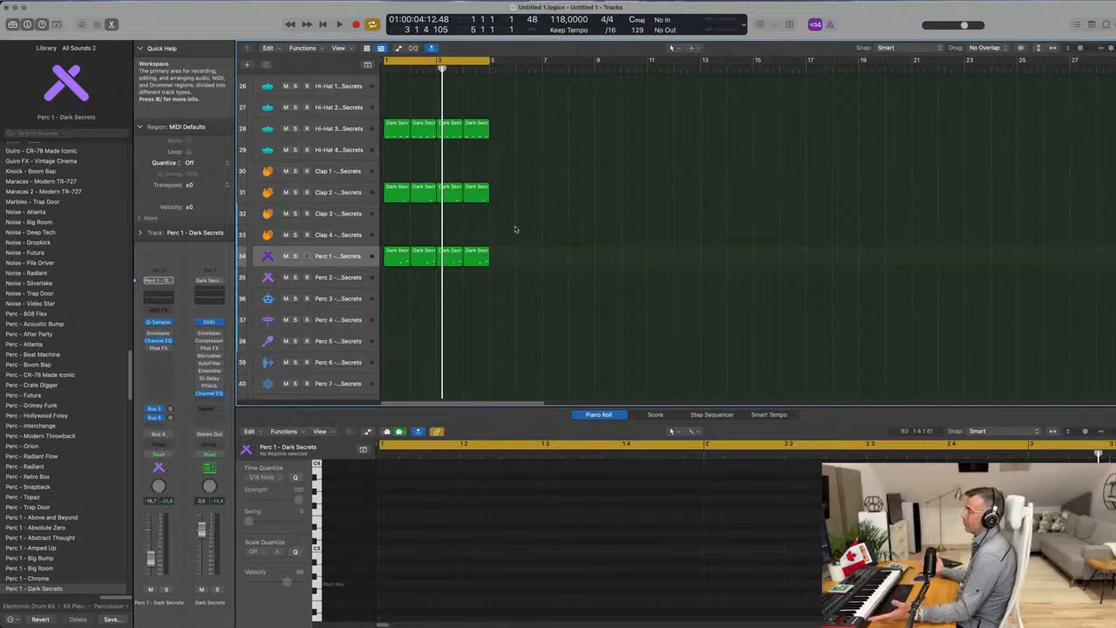
{"action": "key", "text": "space"}
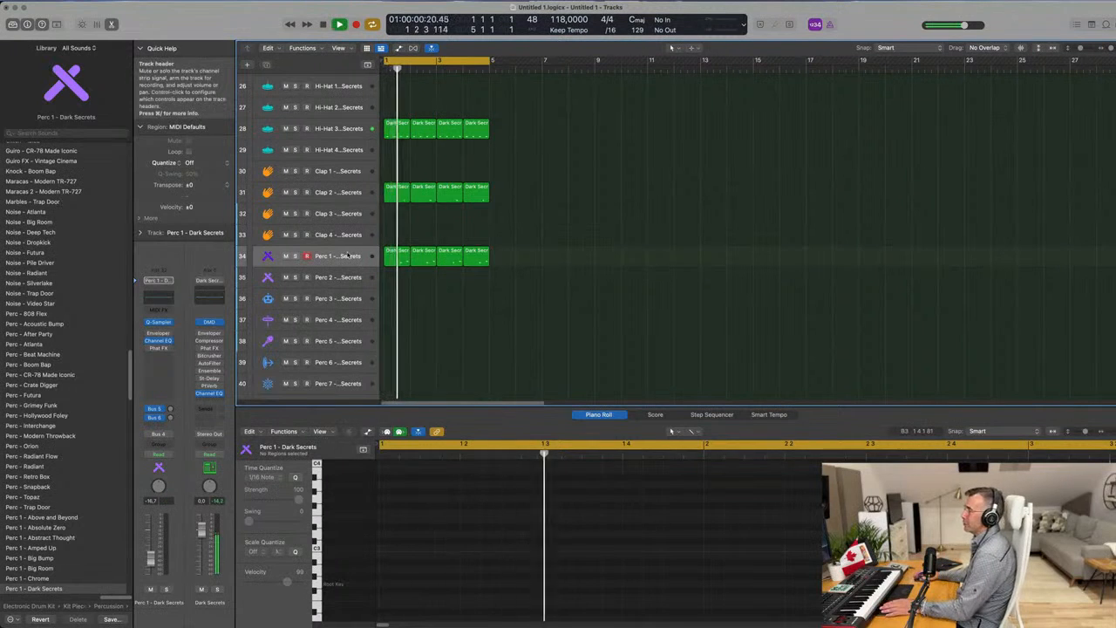
{"action": "left_click", "coordinate": [346, 260]}
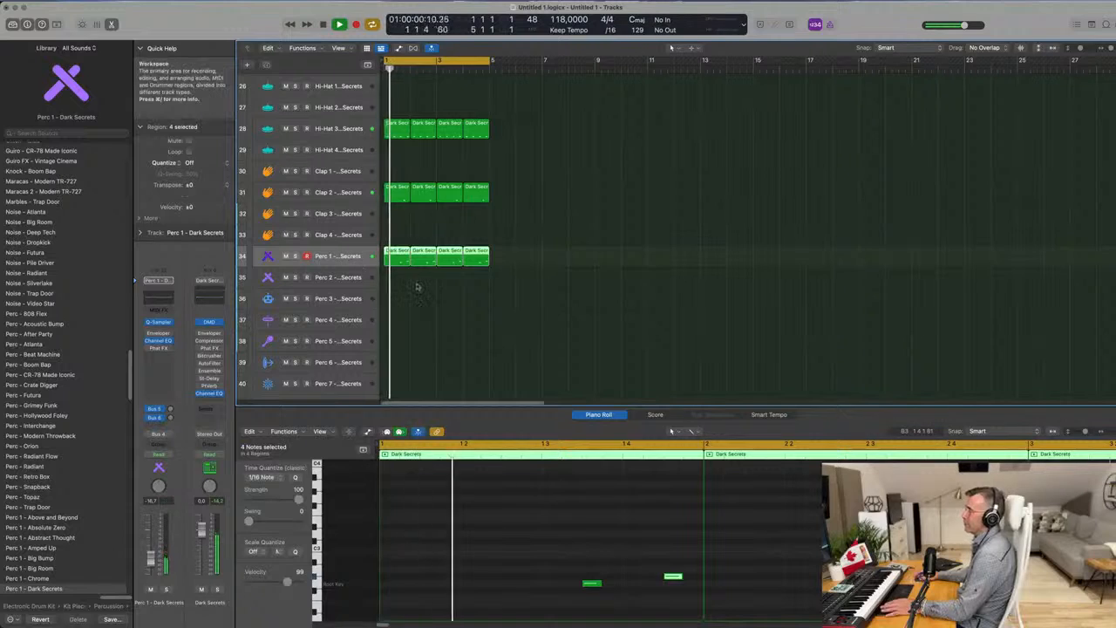
{"action": "scroll", "coordinate": [388, 240], "scroll_direction": "down", "scroll_amount": 2}
{"action": "scroll", "coordinate": [382, 209], "scroll_direction": "up", "scroll_amount": 1}
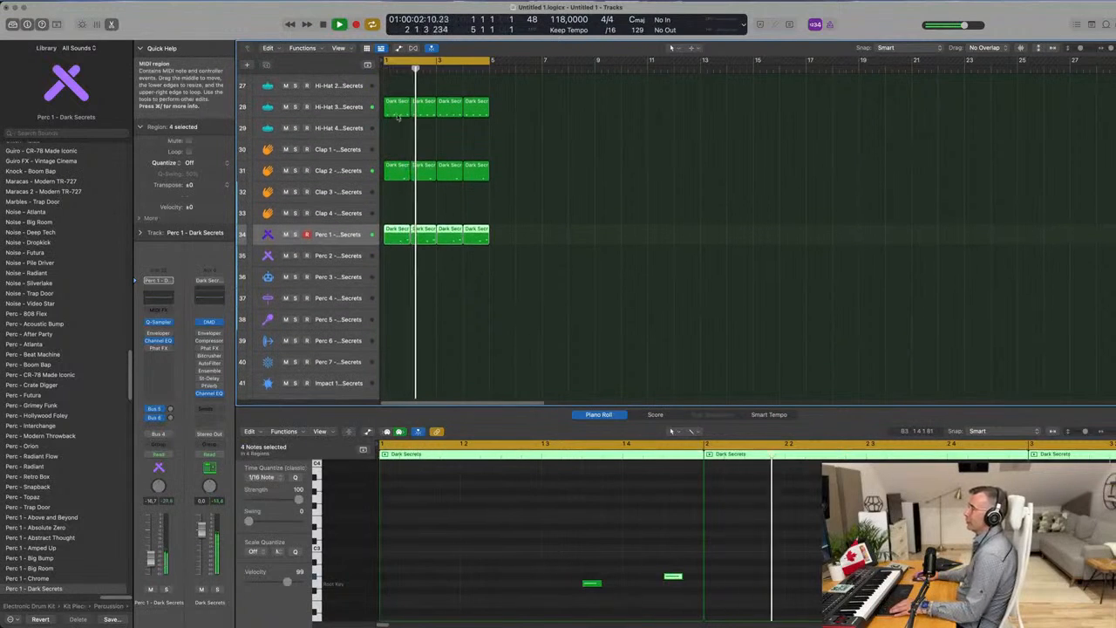
Copy the bar 1 region of Hi-Hat 3 to the start of the Perc 5 track and audition it.
{"action": "left_click", "coordinate": [395, 111]}
{"action": "left_click_drag", "start_coordinate": [395, 110], "coordinate": [385, 325]}
{"action": "key", "text": "space"}
Move all notes of the Perc 5 region down to C3 and play them back.
{"action": "key", "text": "space"}
{"action": "left_click_drag", "start_coordinate": [397, 496], "coordinate": [686, 530]}
{"action": "left_click_drag", "start_coordinate": [428, 506], "coordinate": [453, 549]}
{"action": "key", "text": "space"}
{"action": "left_click", "coordinate": [357, 320]}
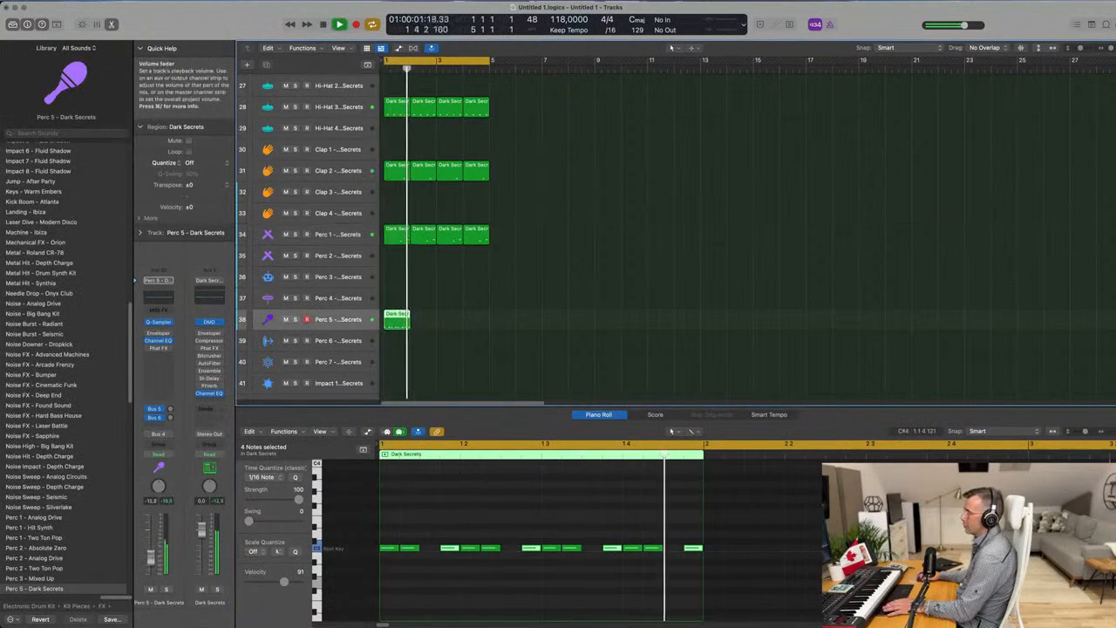
Delete five Perc 5 notes, keeping only the hits on beats 1, 2 and 3 and the last four notes, and audition the pattern.
{"action": "left_click", "coordinate": [407, 548]}
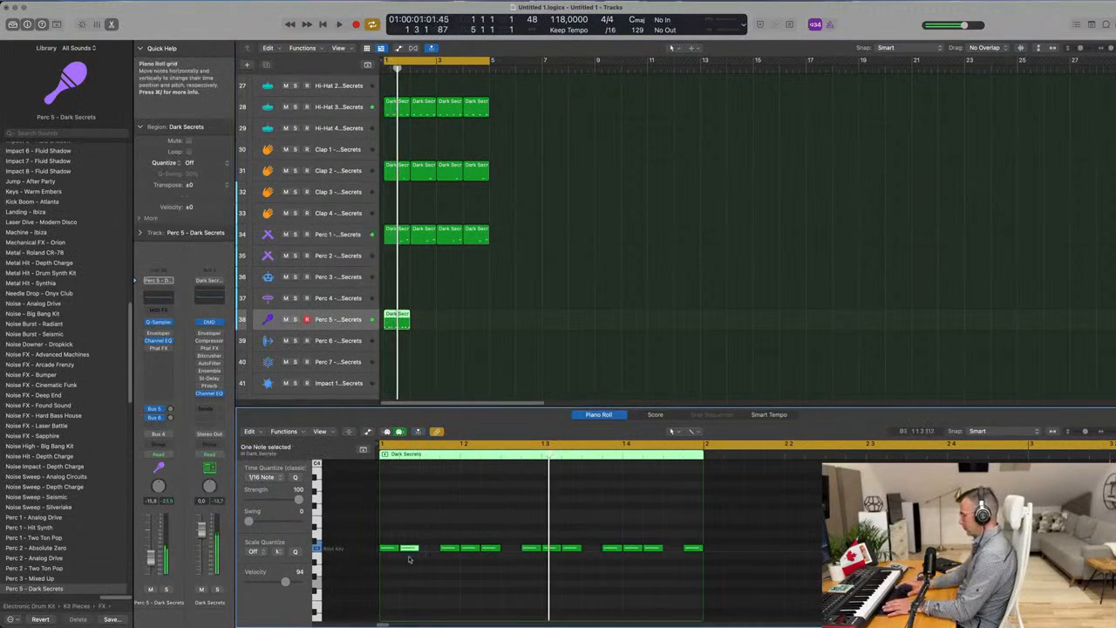
{"action": "left_click_drag", "start_coordinate": [493, 558], "coordinate": [494, 558]}
{"action": "key", "text": "space"}
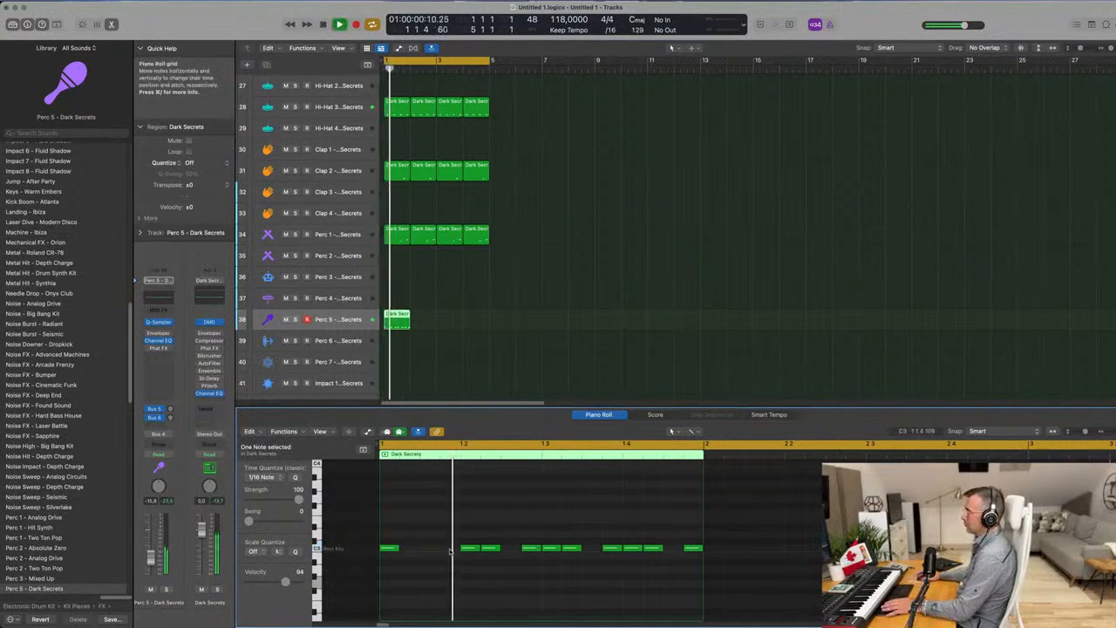
{"action": "left_click", "coordinate": [537, 551]}
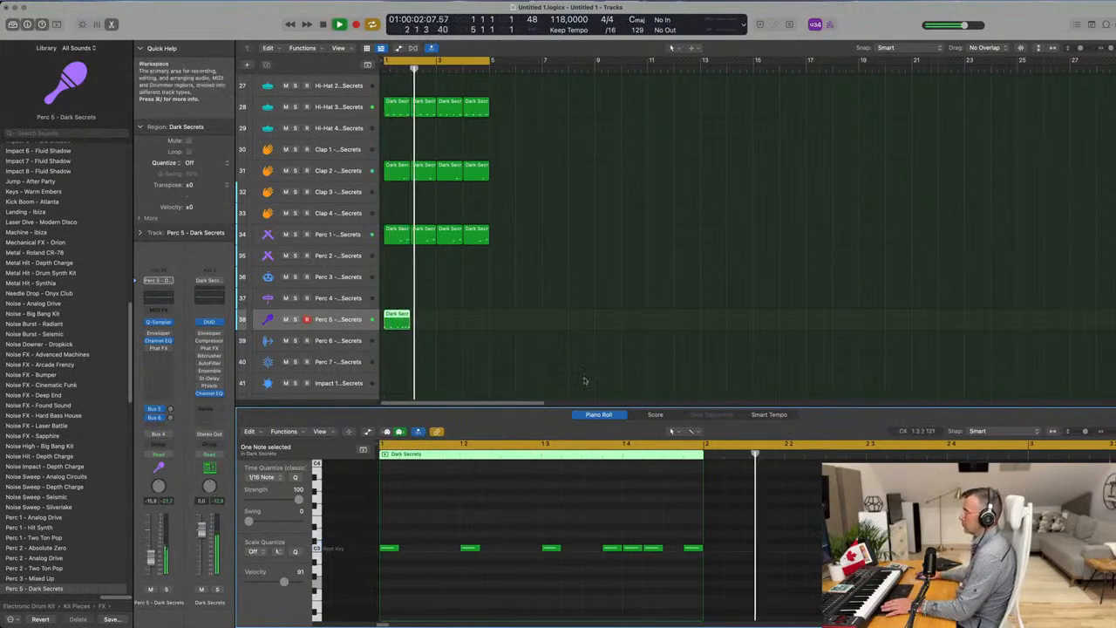
Repeat the Perc 5 region three times to fill bars 1 to 4 and lower the track's volume to about -17 dB.
{"action": "key", "text": "super+r"}
{"action": "key", "text": "super+r"}
{"action": "key", "text": "super+r"}
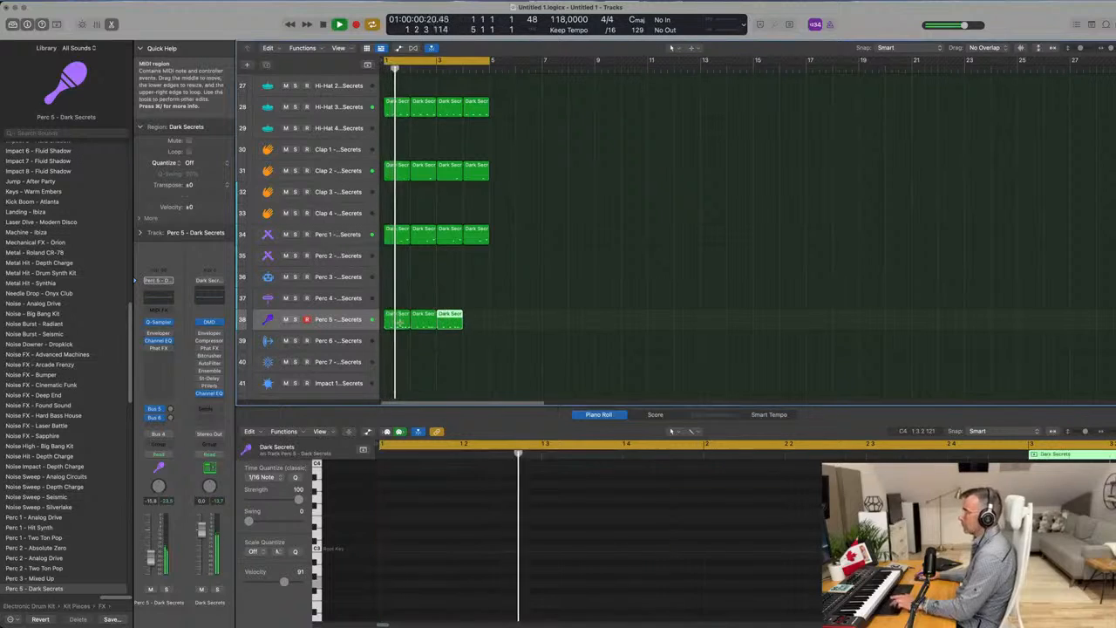
{"action": "left_click", "coordinate": [409, 284]}
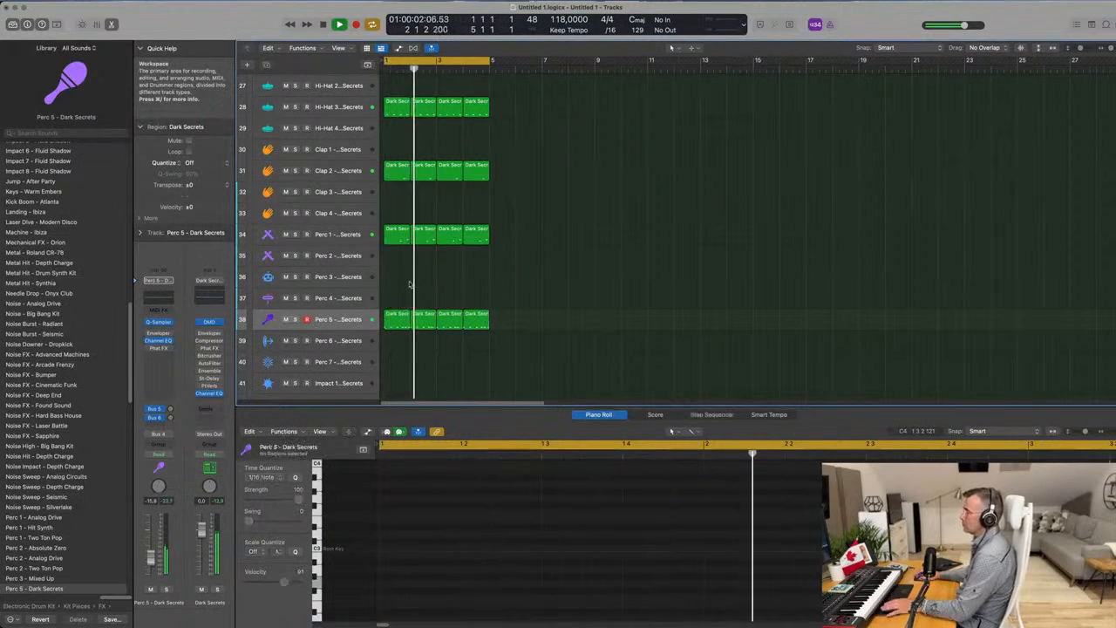
{"action": "left_click", "coordinate": [356, 319]}
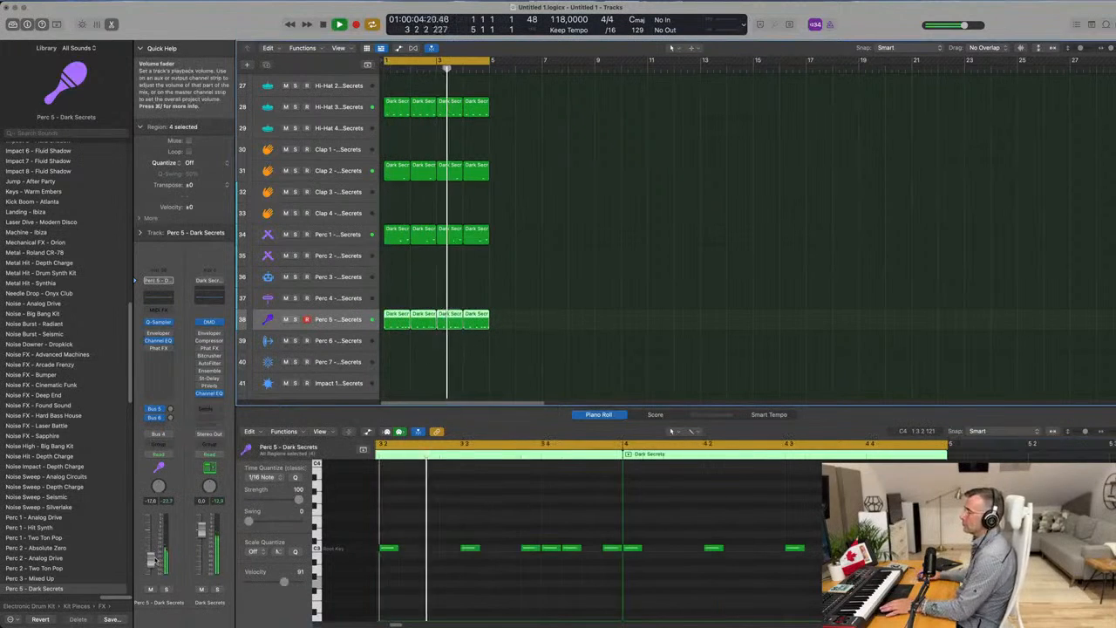
Review the drum tracks while the loop plays and select the Inst 1 track.
{"action": "scroll", "coordinate": [558, 314], "scroll_direction": "down", "scroll_amount": 6}
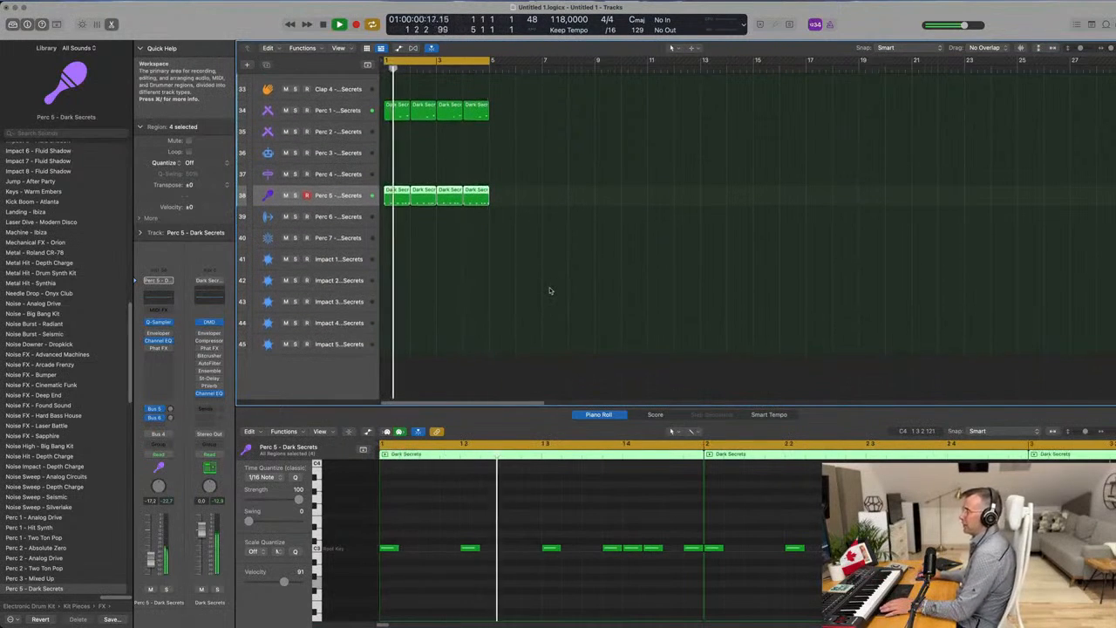
{"action": "scroll", "coordinate": [549, 290], "scroll_direction": "up", "scroll_amount": 10}
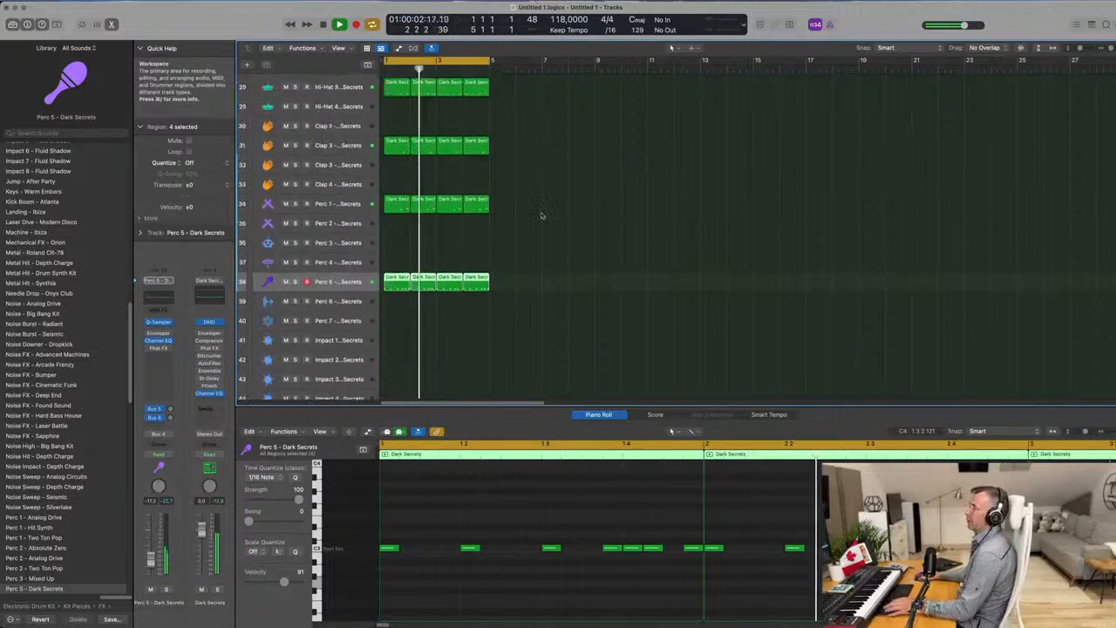
{"action": "scroll", "coordinate": [436, 148], "scroll_direction": "up", "scroll_amount": 2}
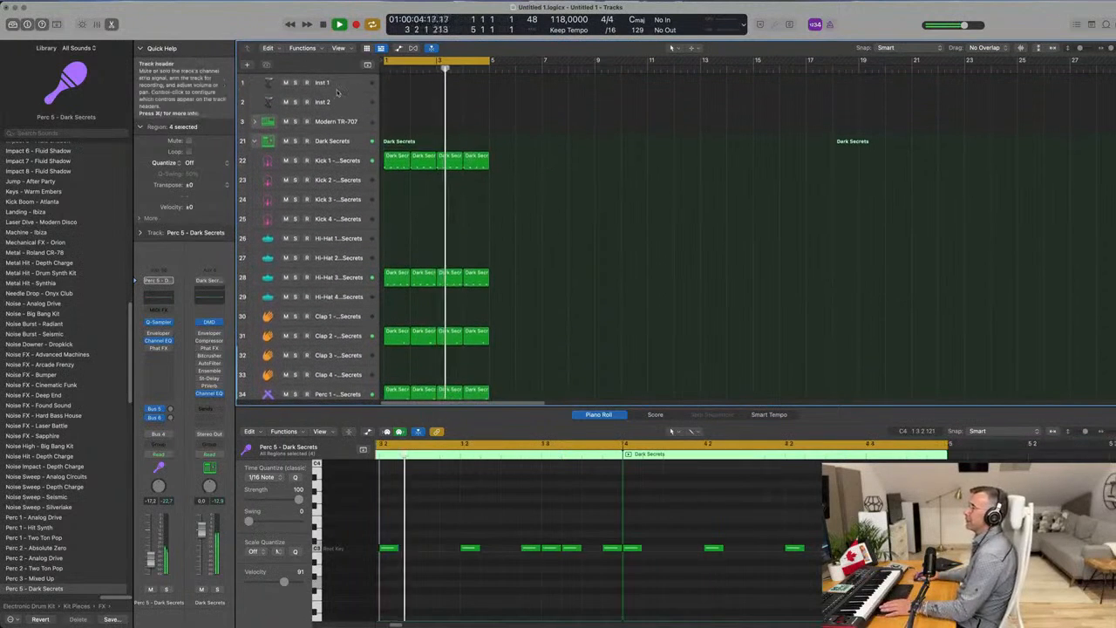
{"action": "left_click", "coordinate": [336, 81]}
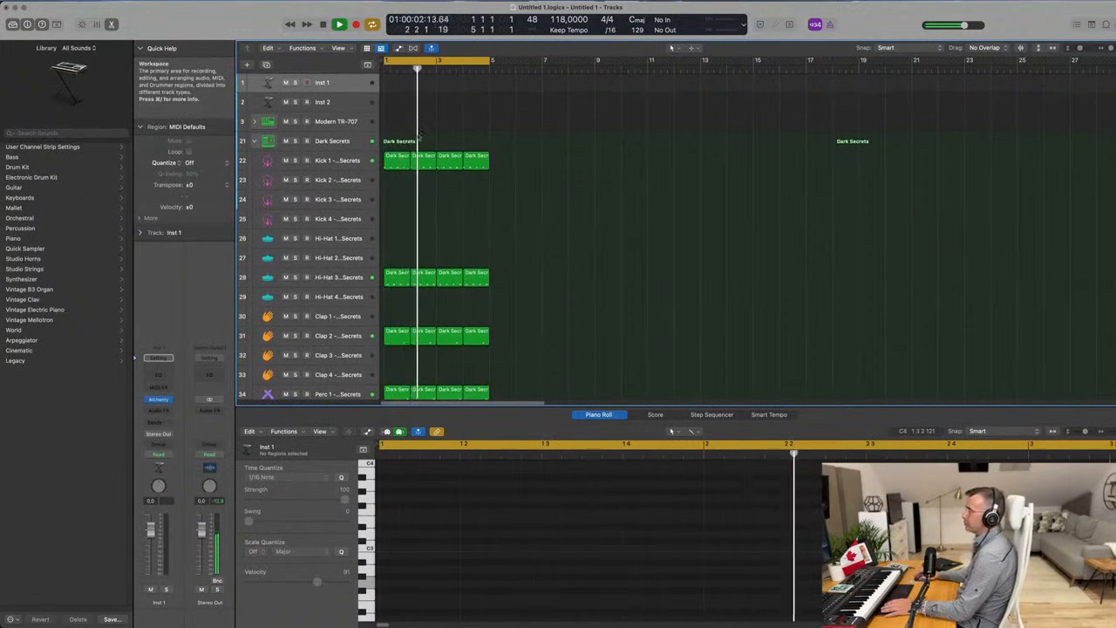
Open the loop browser and search the Apple Loops for "conga".
{"action": "scroll", "coordinate": [523, 218], "scroll_direction": "down", "scroll_amount": 10}
{"action": "left_click", "coordinate": [1091, 23]}
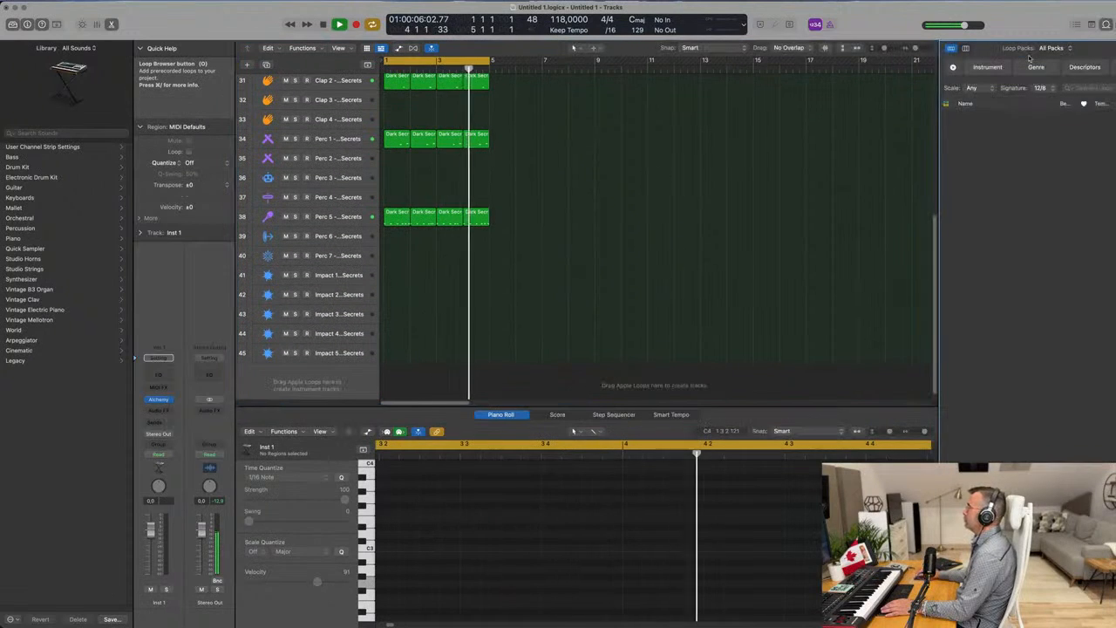
{"action": "left_click", "coordinate": [1090, 88]}
{"action": "type", "text": "conga"}
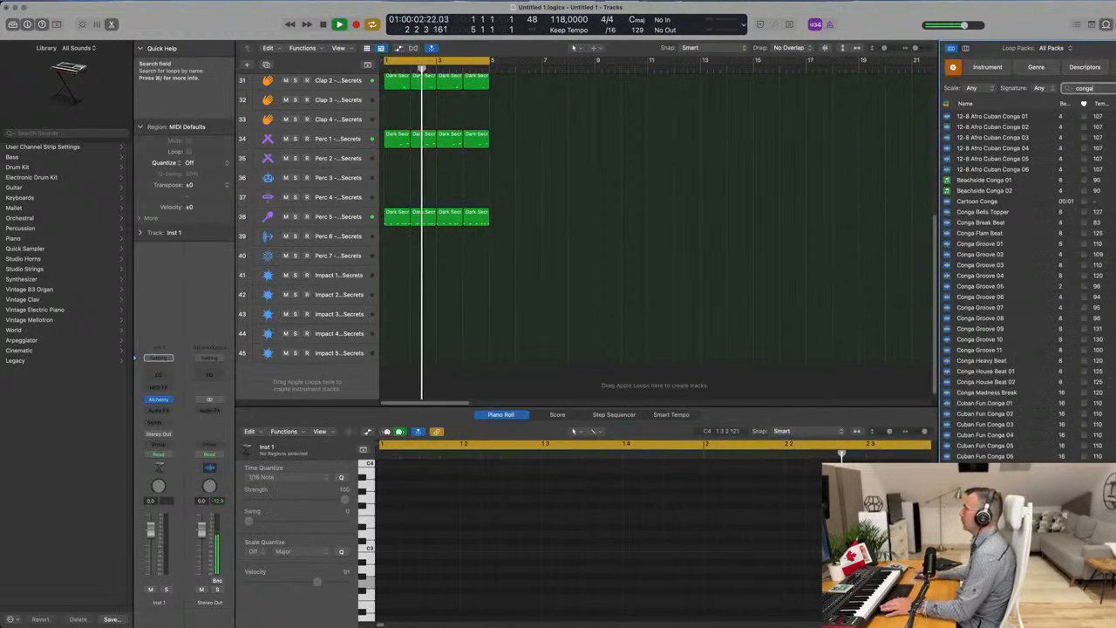
Audition 12-8 Afro Cuban Conga 01, Cartoon Conga and Conga Groove 01, 02 and 05 against the drum loop.
{"action": "left_click", "coordinate": [995, 116]}
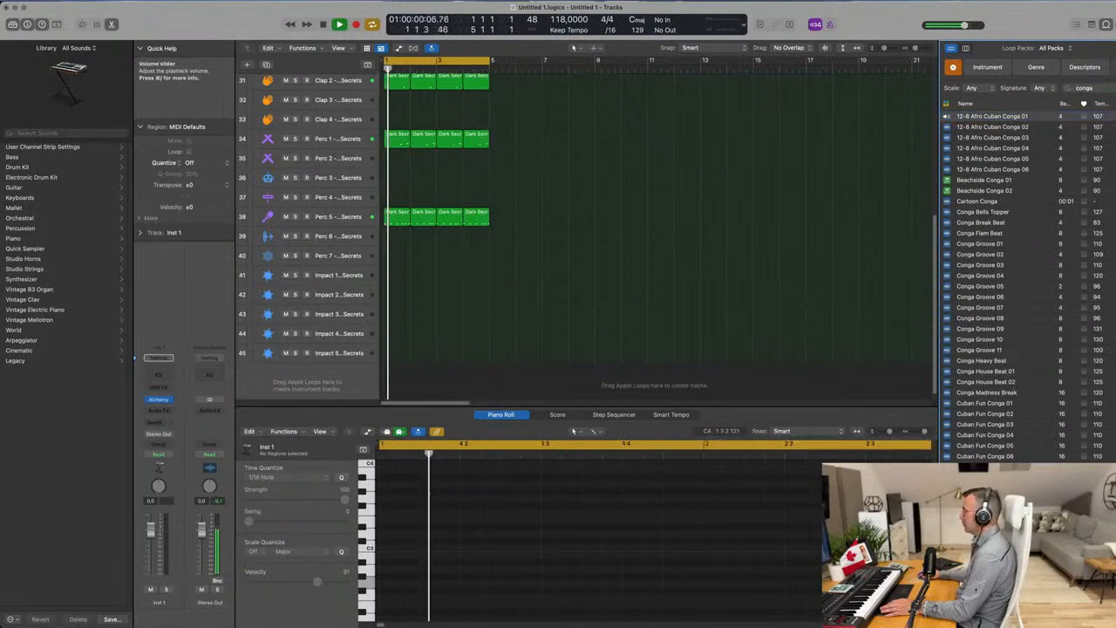
{"action": "left_click", "coordinate": [981, 202]}
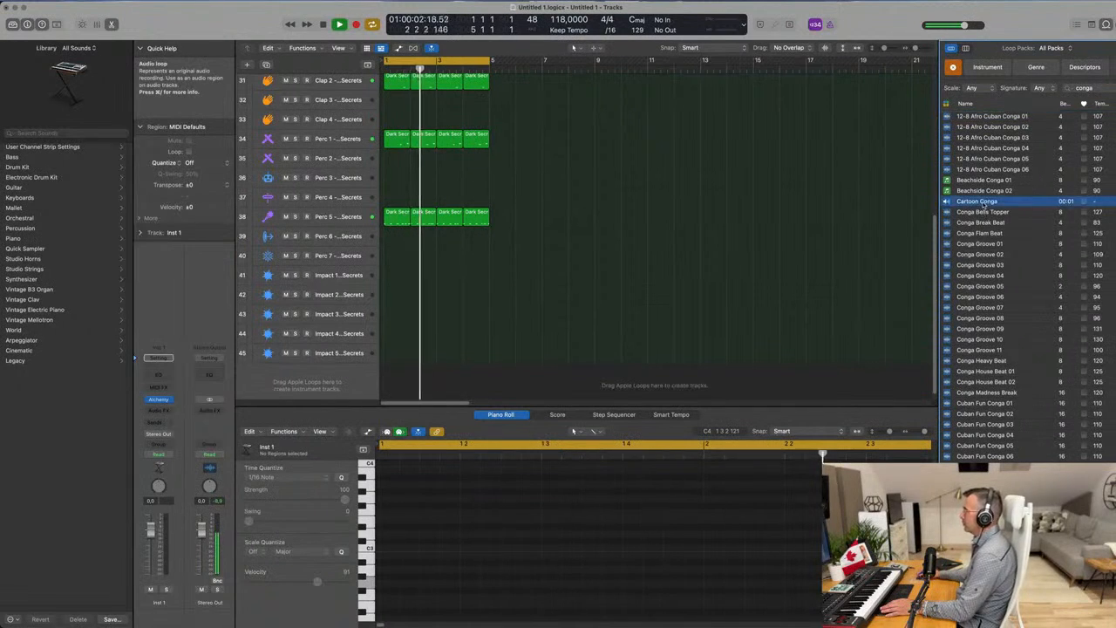
{"action": "left_click", "coordinate": [983, 244]}
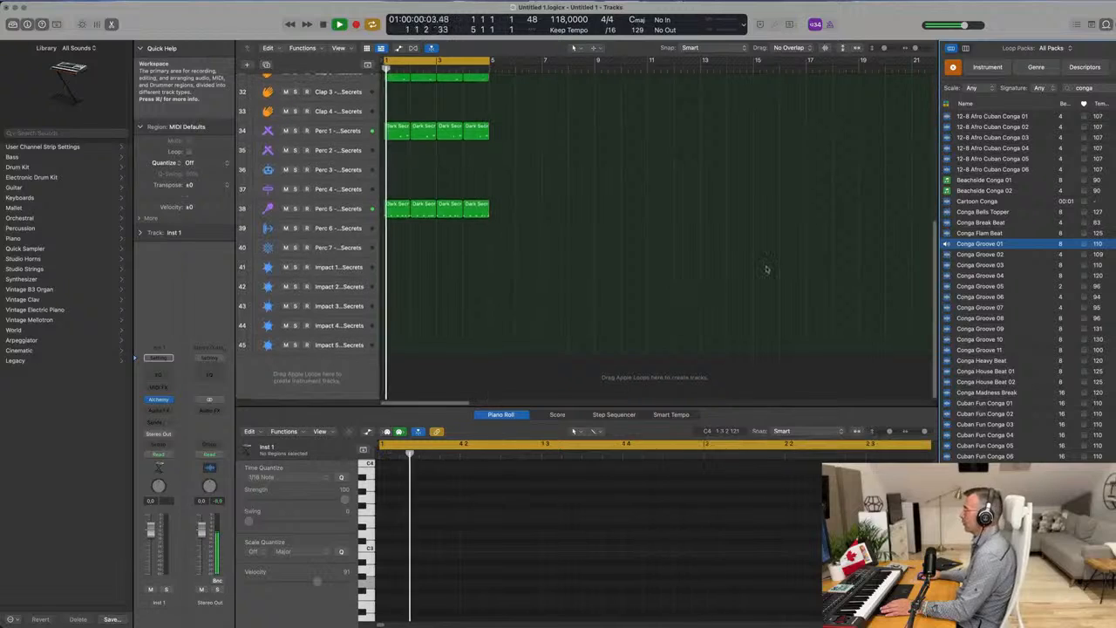
{"action": "left_click", "coordinate": [983, 254]}
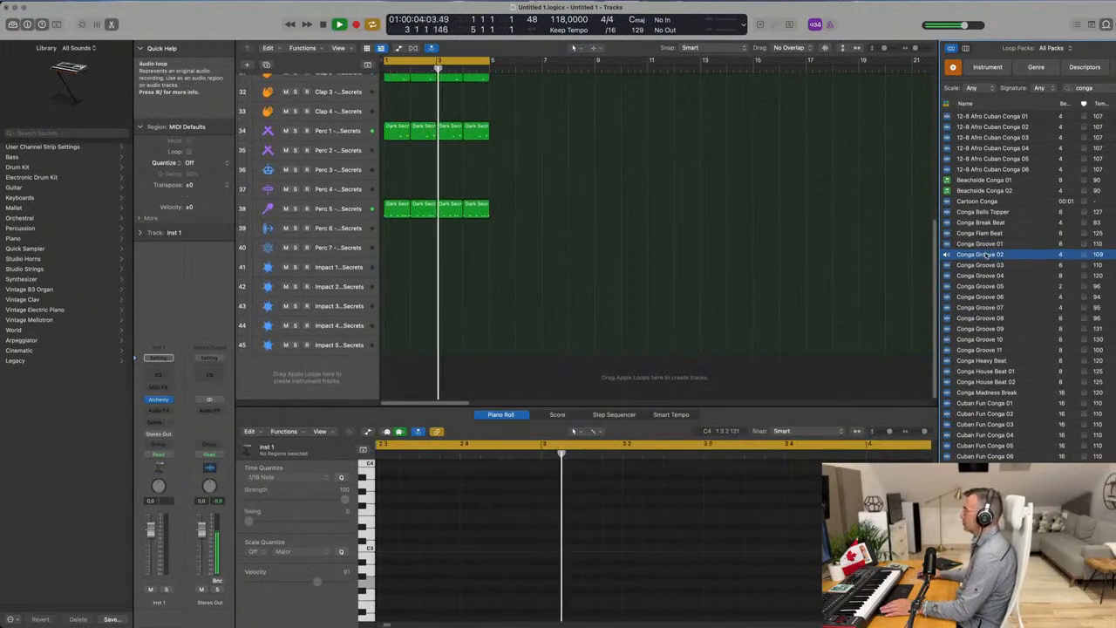
{"action": "left_click", "coordinate": [983, 286]}
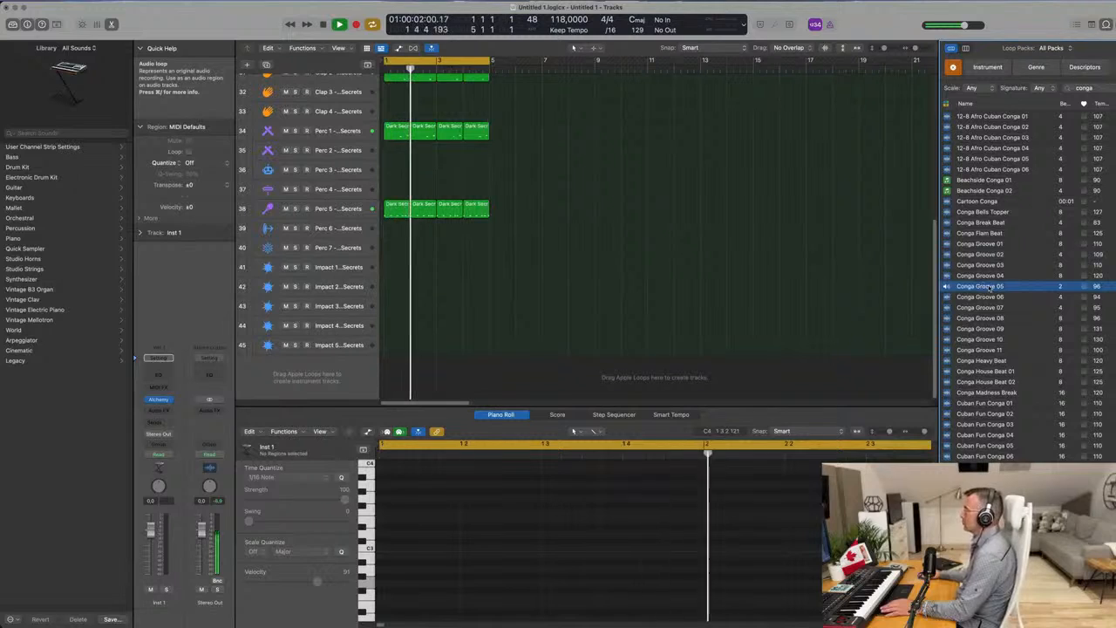
Add the Conga Groove 05 loop on a new track below Impact 5 and move its region to the start of bar 1.
{"action": "left_click_drag", "start_coordinate": [983, 287], "coordinate": [426, 370]}
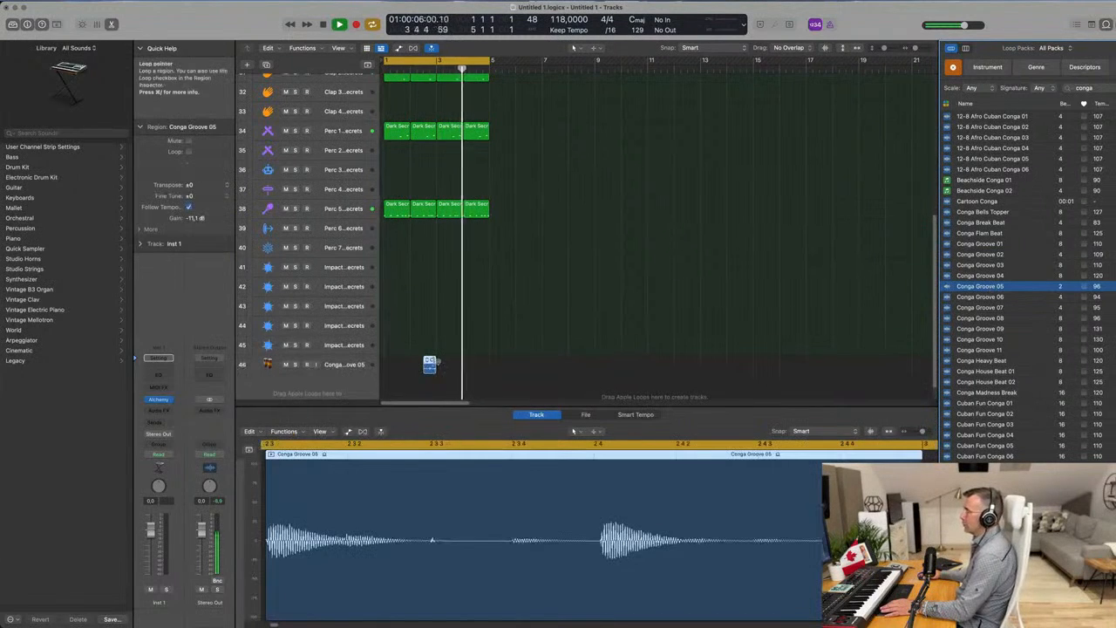
{"action": "left_click", "coordinate": [426, 363]}
{"action": "left_click", "coordinate": [427, 365]}
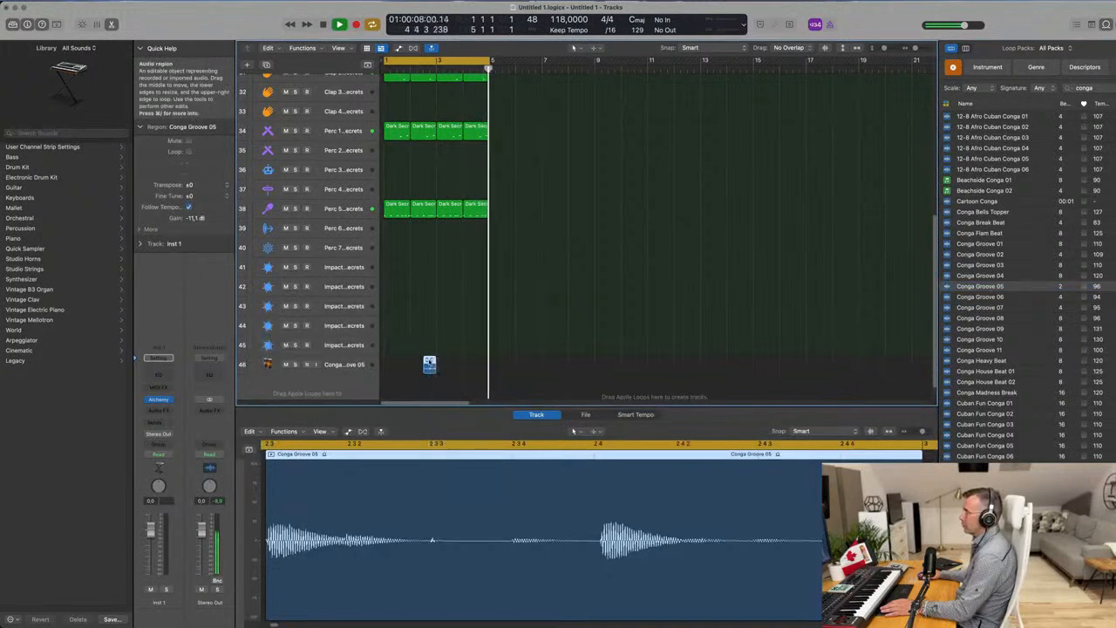
{"action": "left_click_drag", "start_coordinate": [429, 364], "coordinate": [384, 366]}
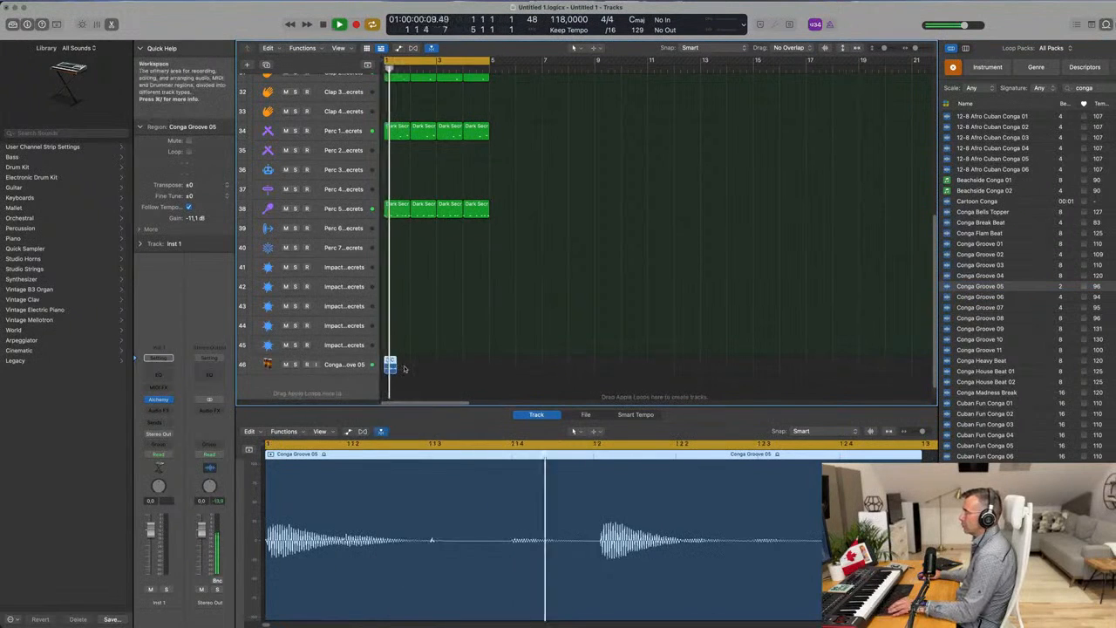
Copy the Conga Groove 05 region end to end until eight regions fill bars 1 to 4.
{"action": "scroll", "coordinate": [402, 370], "scroll_direction": "up", "scroll_amount": 5}
{"action": "scroll", "coordinate": [452, 372], "scroll_direction": "up", "scroll_amount": 5}
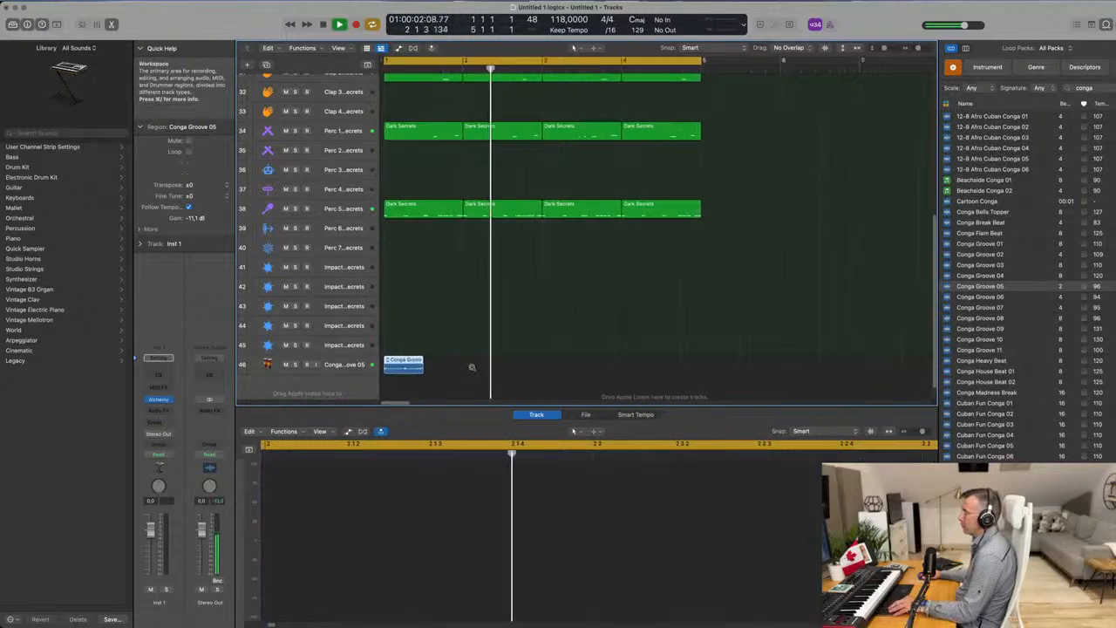
{"action": "left_click_drag", "start_coordinate": [427, 361], "coordinate": [507, 366]}
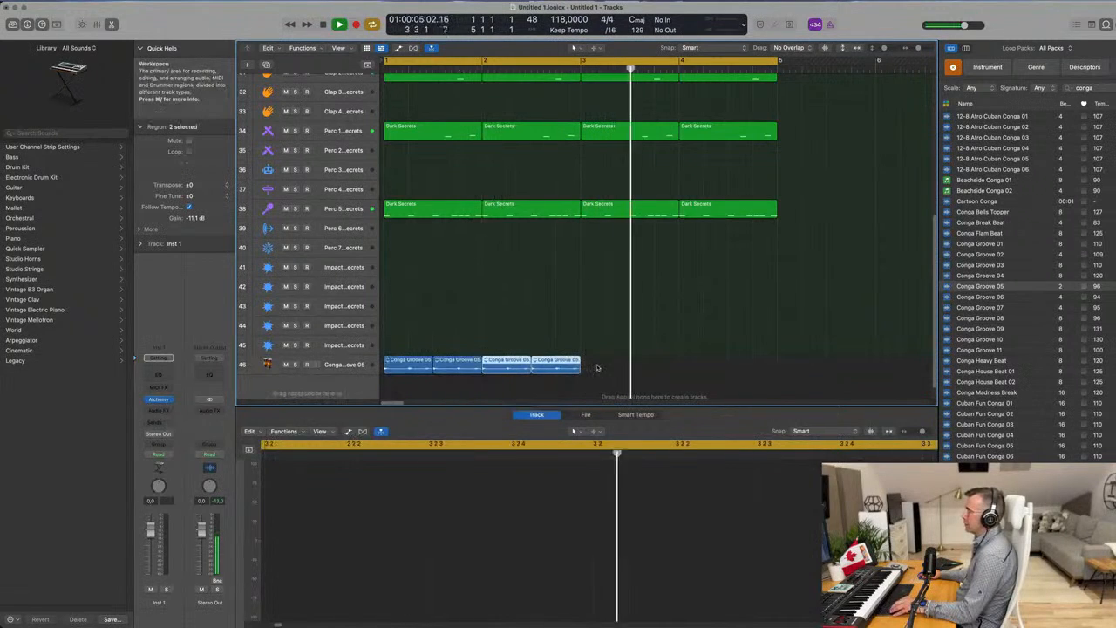
{"action": "left_click_drag", "start_coordinate": [417, 361], "coordinate": [612, 371]}
{"action": "key", "text": "super+Left"}
{"action": "key", "text": "super+Left"}
{"action": "key", "text": "super+Left"}
{"action": "key", "text": "super+Left"}
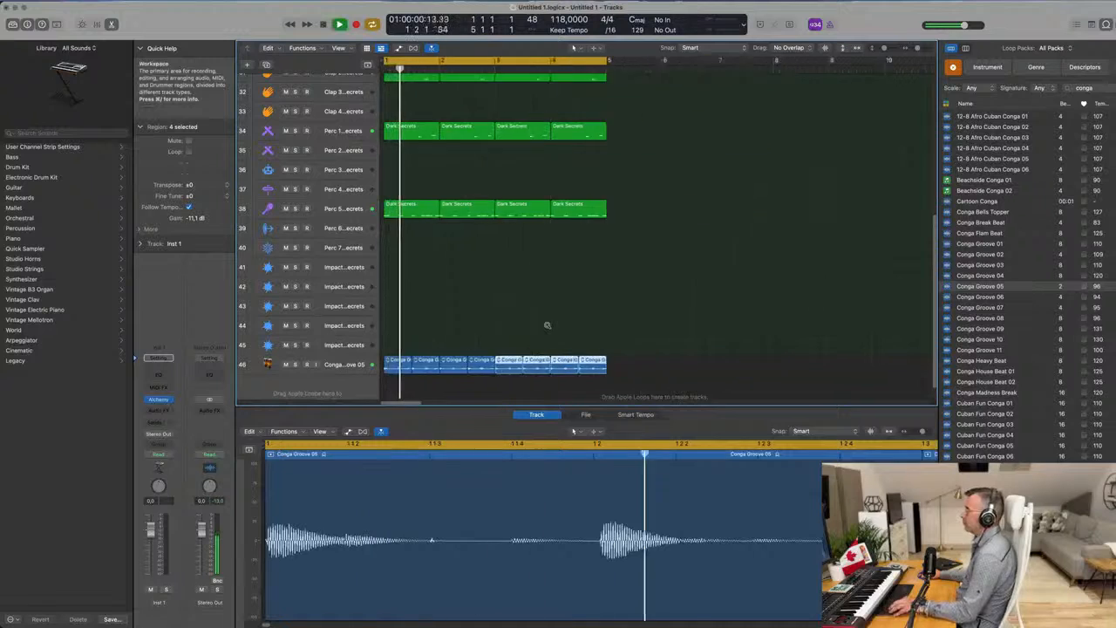
{"action": "scroll", "coordinate": [489, 336], "scroll_direction": "right", "scroll_amount": 1}
Select the Conga Groove 05 track and lower its volume to about -17.6 dB.
{"action": "left_click", "coordinate": [336, 365]}
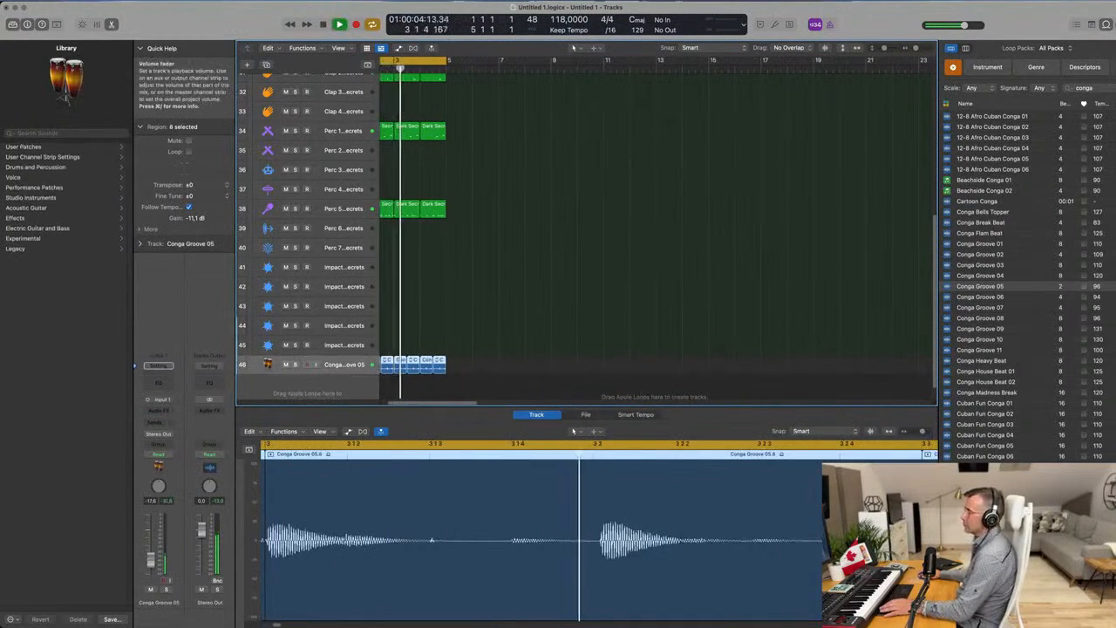
{"action": "key", "text": "super+Up"}
{"action": "key", "text": "super+Up"}
{"action": "key", "text": "super+Up"}
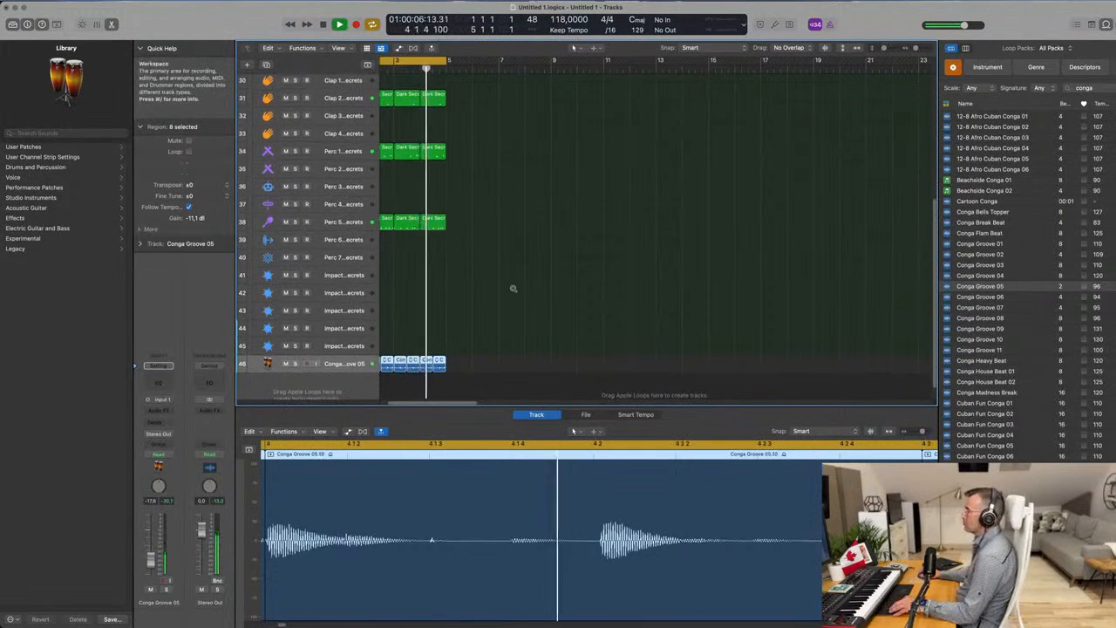
Audition Conga House Beat 02 and Conga House Beat 01 against the playing loop.
{"action": "scroll", "coordinate": [1003, 278], "scroll_direction": "down", "scroll_amount": 1}
{"action": "scroll", "coordinate": [1003, 278], "scroll_direction": "down", "scroll_amount": 3}
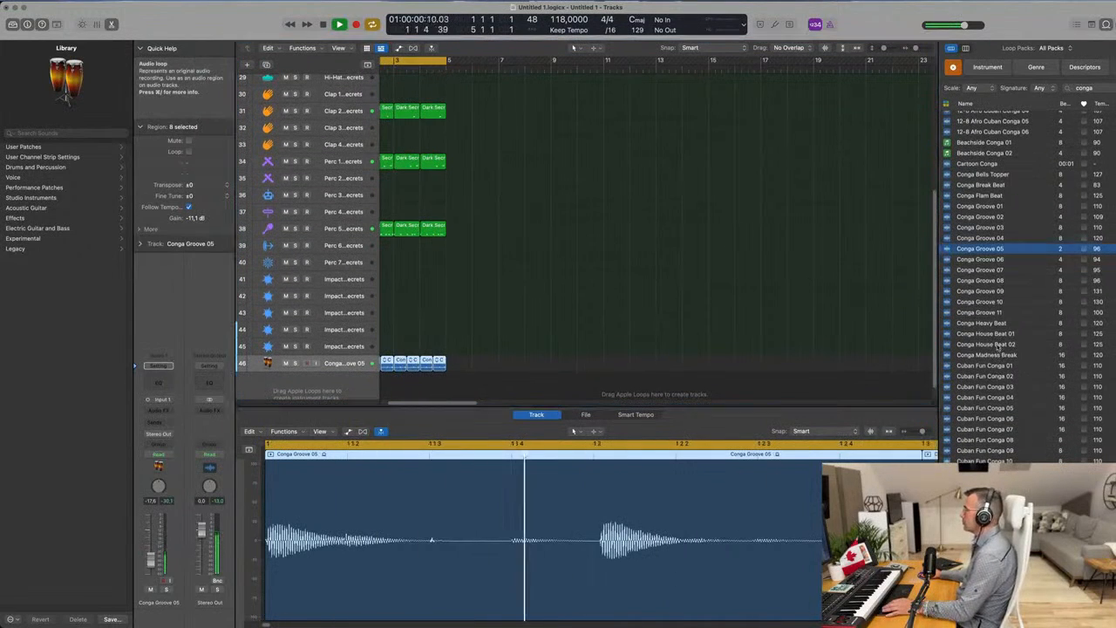
{"action": "left_click", "coordinate": [994, 345]}
{"action": "scroll", "coordinate": [1003, 349], "scroll_direction": "down", "scroll_amount": 5}
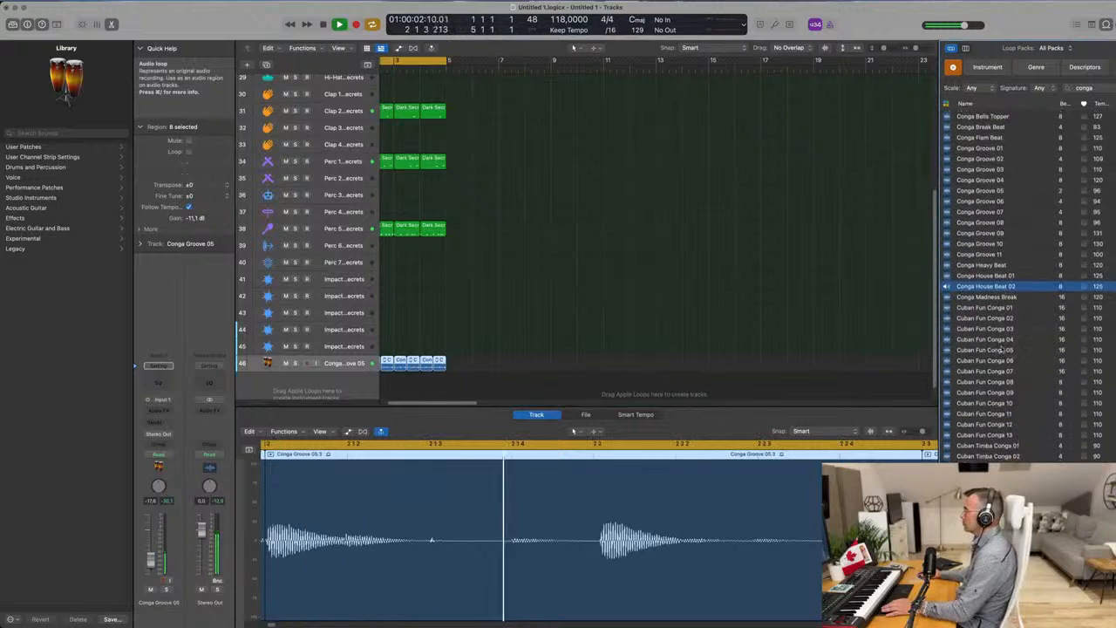
{"action": "left_click", "coordinate": [987, 275]}
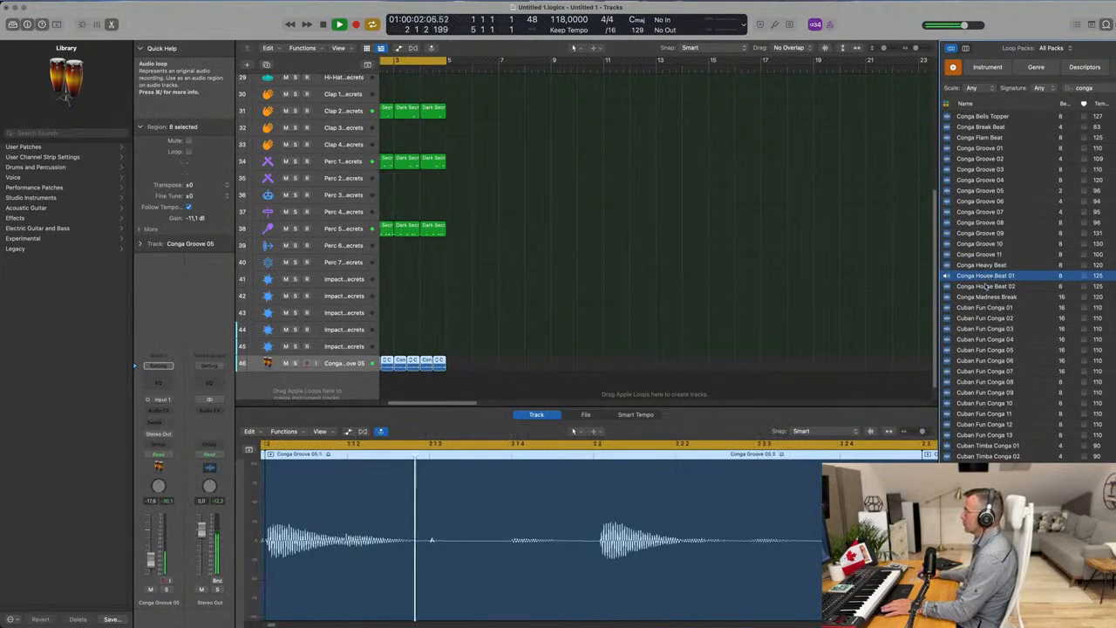
Add Conga House Beat 01 on a new track from bar 1, repeat it once to fill bars 1 to 4, and play the loop.
{"action": "left_click_drag", "start_coordinate": [987, 276], "coordinate": [382, 379]}
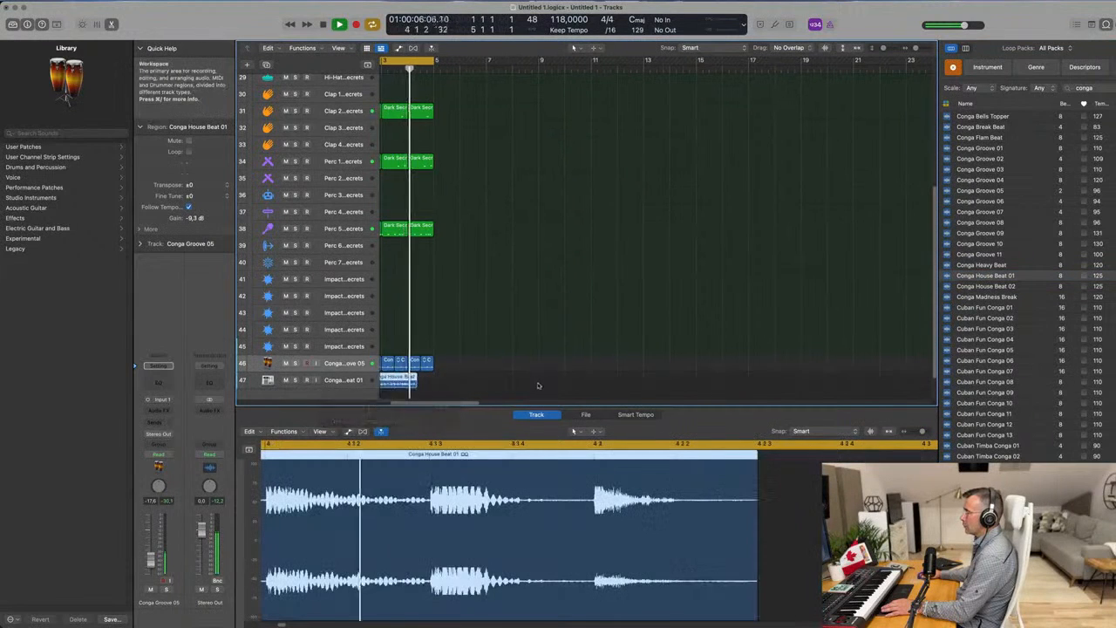
{"action": "key", "text": "space"}
{"action": "left_click_drag", "start_coordinate": [450, 381], "coordinate": [410, 382]}
{"action": "key", "text": "super+r"}
{"action": "key", "text": "space"}
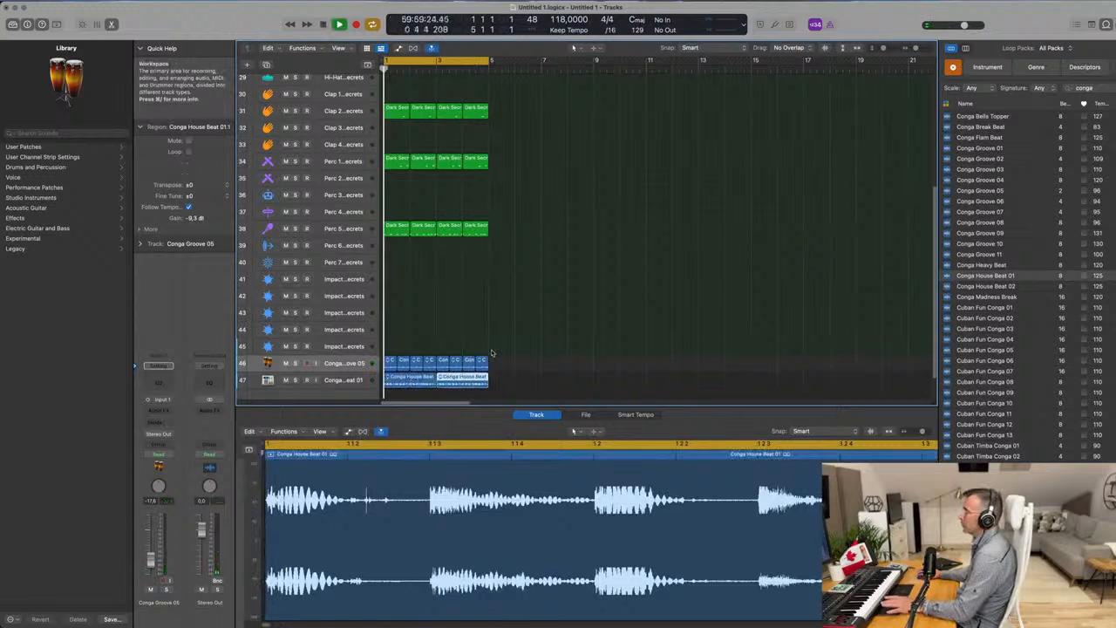
Select the Conga House Beat 01 track and lower its volume to about -18.5 dB.
{"action": "left_click", "coordinate": [343, 386]}
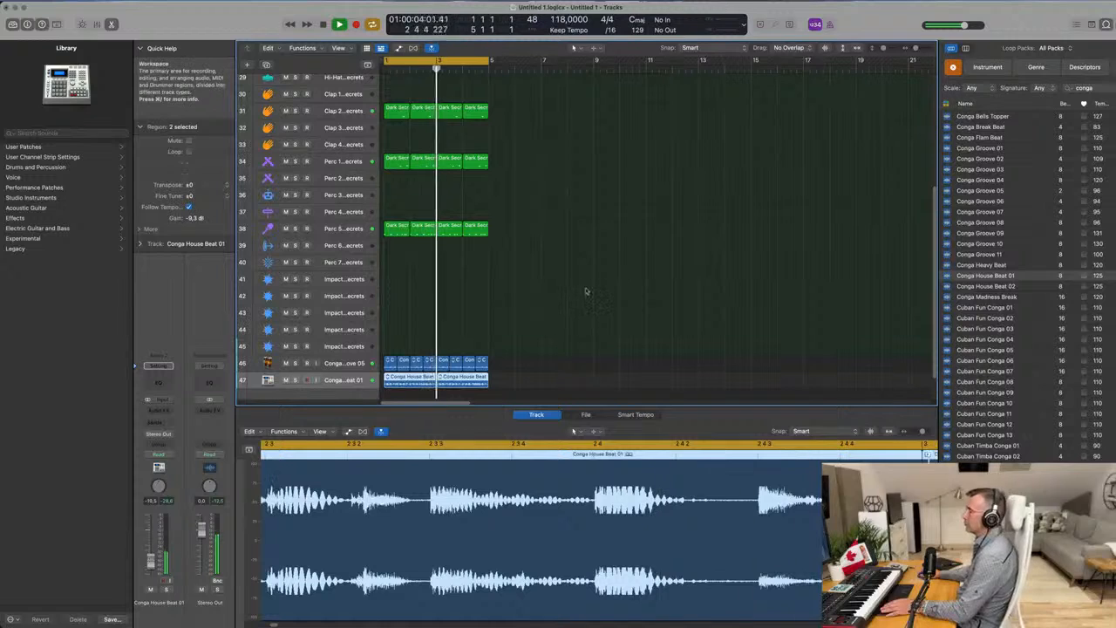
{"action": "scroll", "coordinate": [573, 295], "scroll_direction": "down", "scroll_amount": 3}
{"action": "scroll", "coordinate": [573, 295], "scroll_direction": "down", "scroll_amount": 3}
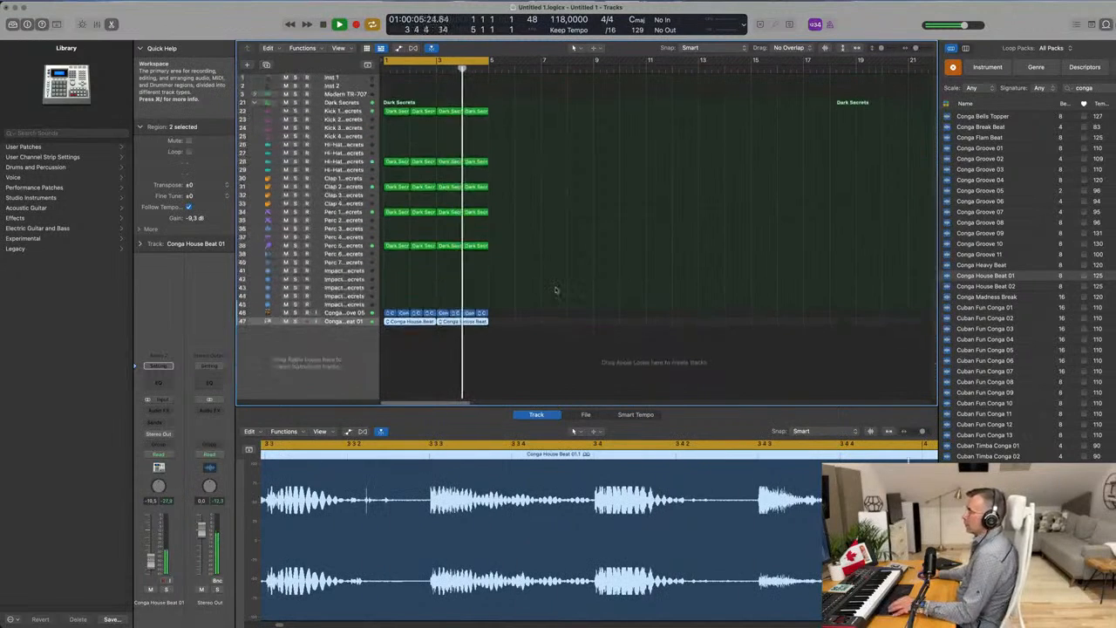
Select the Inst 1 track and show the toolbar.
{"action": "left_click", "coordinate": [346, 79]}
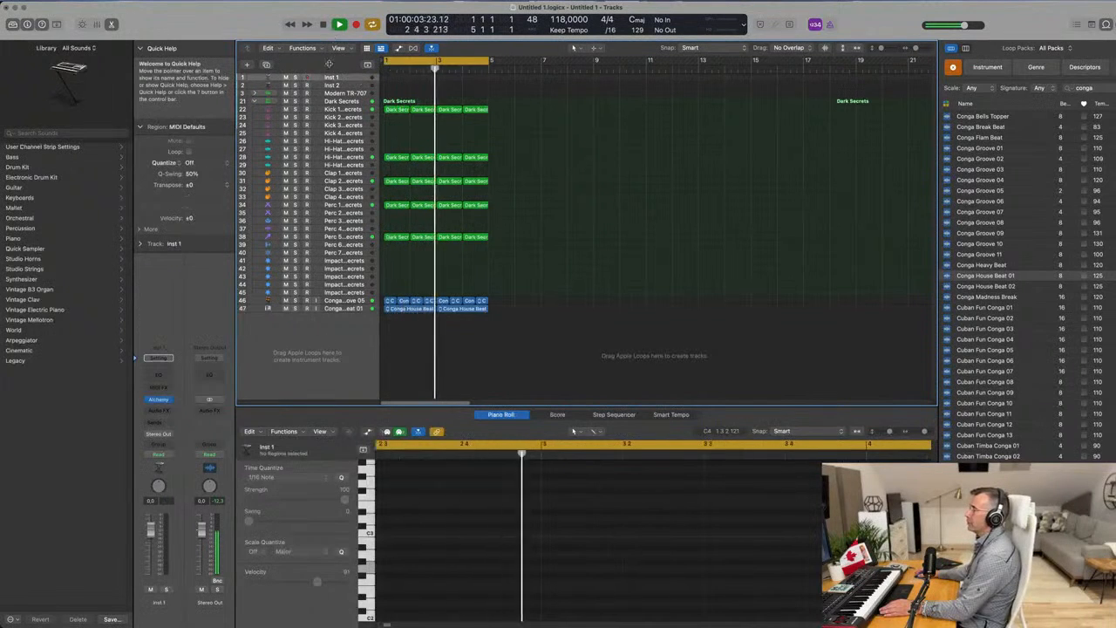
{"action": "left_click", "coordinate": [56, 25]}
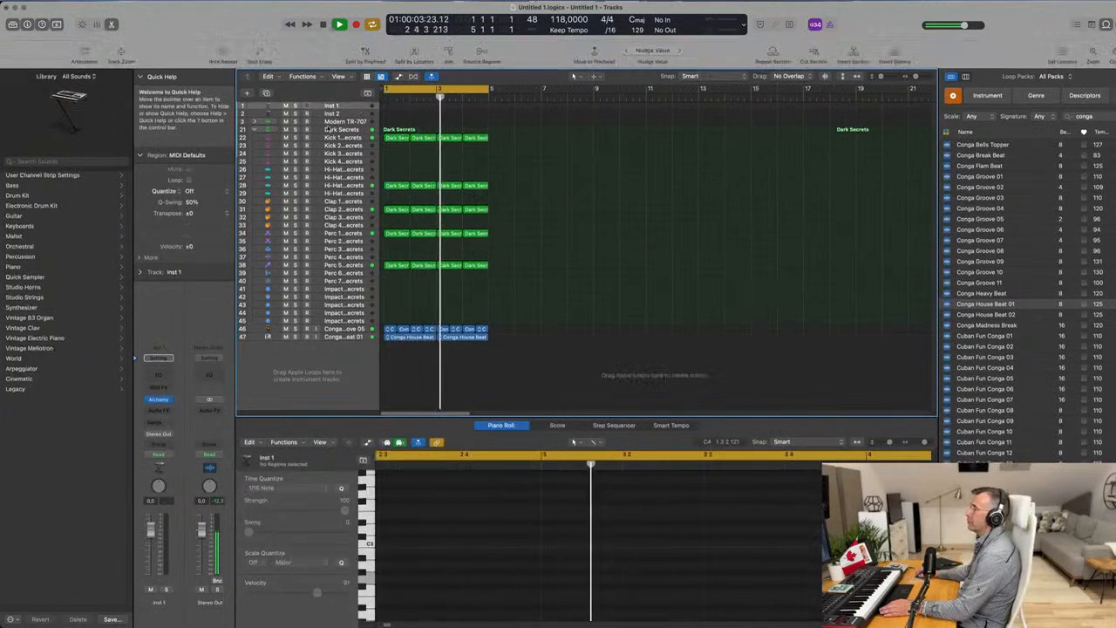
Enlarge the Inst 1 track with Track Zoom and repeat the four-bar drum and conga section three times, up to bar 17.
{"action": "left_click", "coordinate": [121, 50]}
{"action": "left_click_drag", "start_coordinate": [332, 137], "coordinate": [341, 167]}
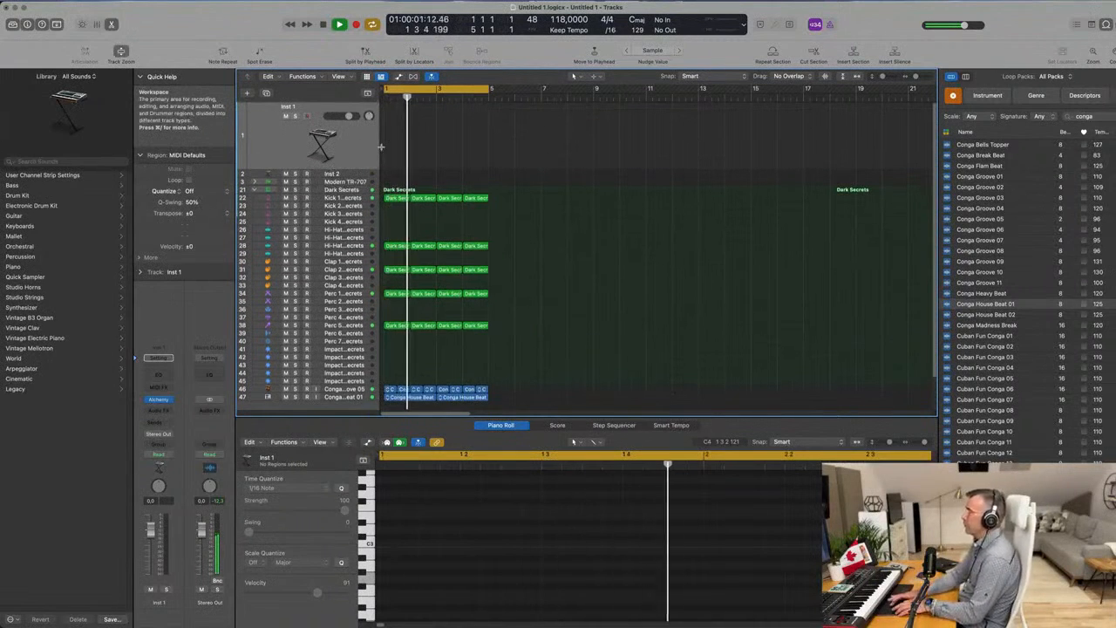
{"action": "key", "text": "ctrl+super+r"}
{"action": "key", "text": "ctrl+super+r"}
{"action": "key", "text": "ctrl+super+r"}
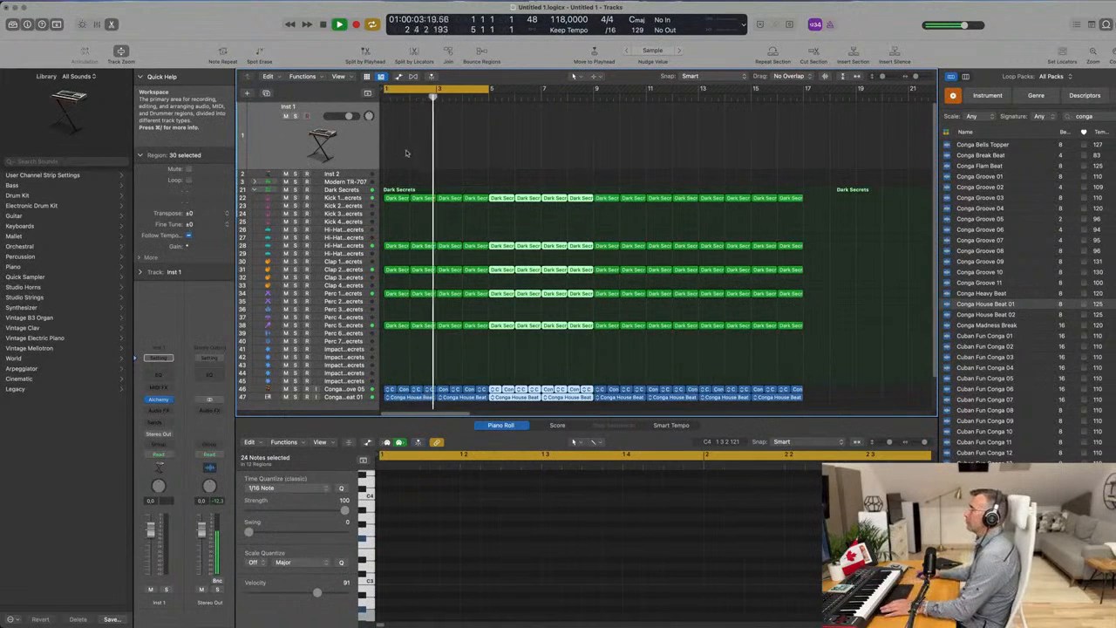
{"action": "key", "text": "space"}
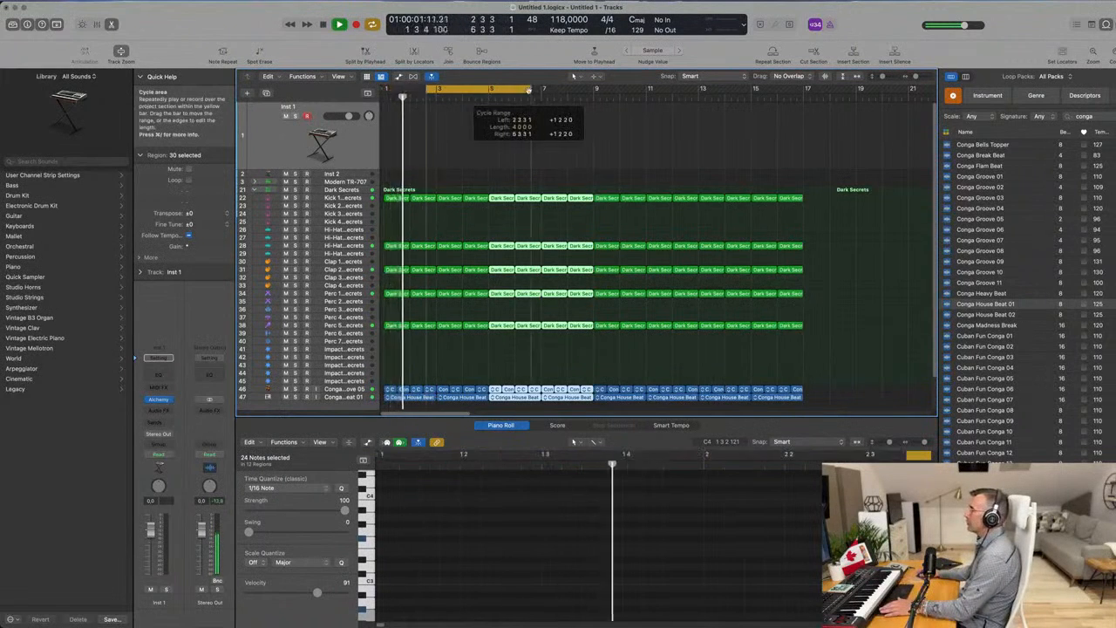
Extend the cycle range to end at bar 17, play from the start and deselect the repeated regions.
{"action": "left_click_drag", "start_coordinate": [490, 90], "coordinate": [802, 117]}
{"action": "key", "text": "Return"}
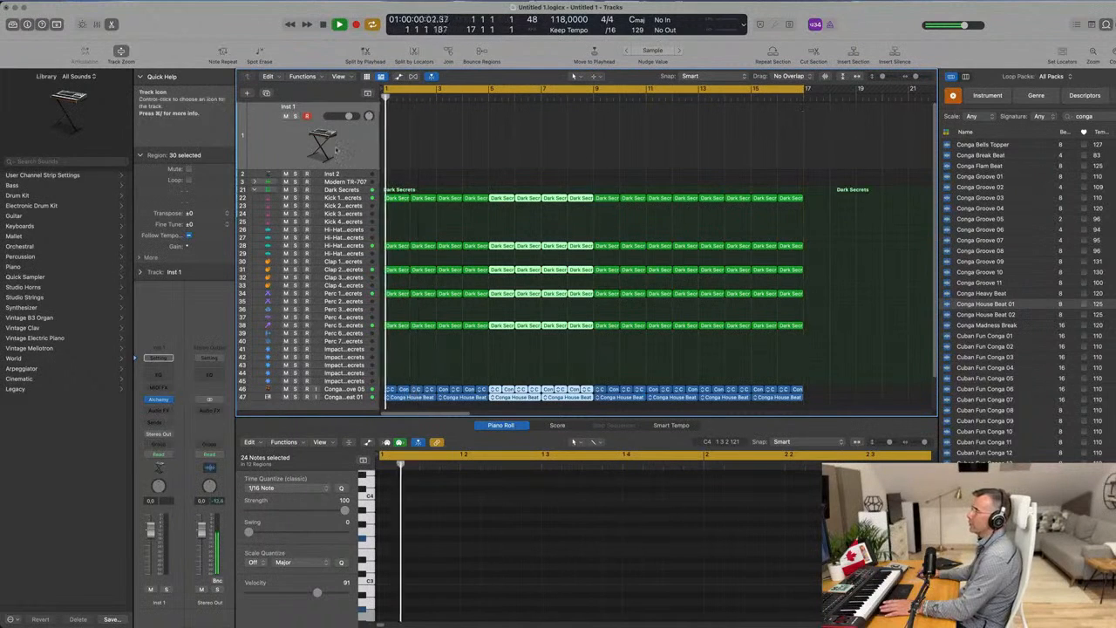
{"action": "left_click", "coordinate": [179, 320]}
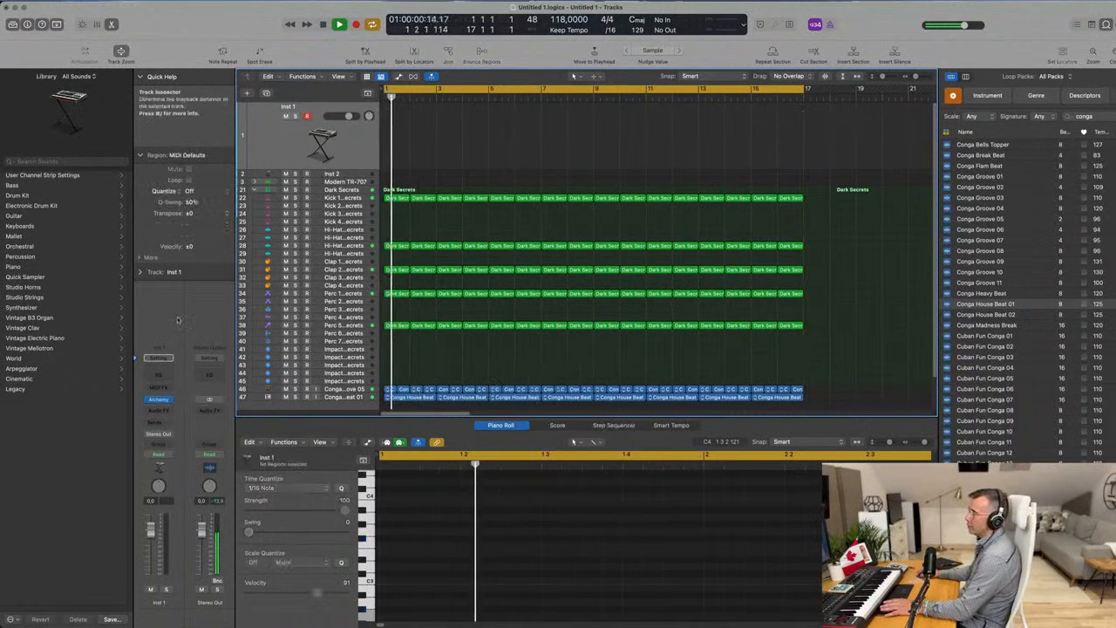
Open Alchemy on the Inst 1 track, search its presets for "fm" and load Gentle FM.
{"action": "left_click", "coordinate": [159, 399]}
{"action": "left_click_drag", "start_coordinate": [621, 128], "coordinate": [545, 123]}
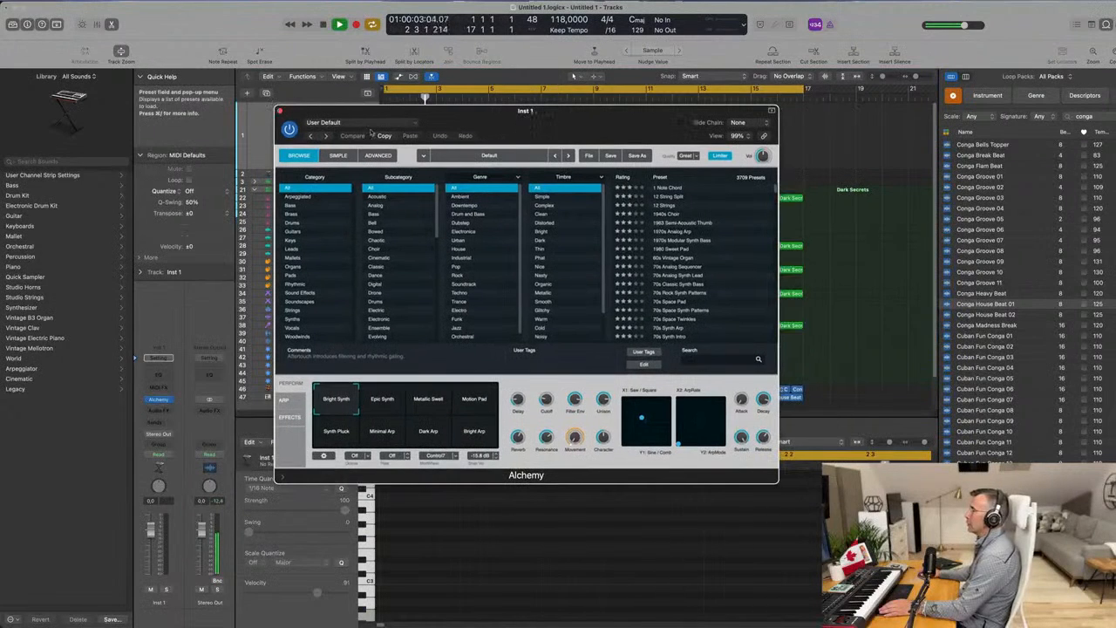
{"action": "left_click", "coordinate": [717, 359]}
{"action": "type", "text": "fm"}
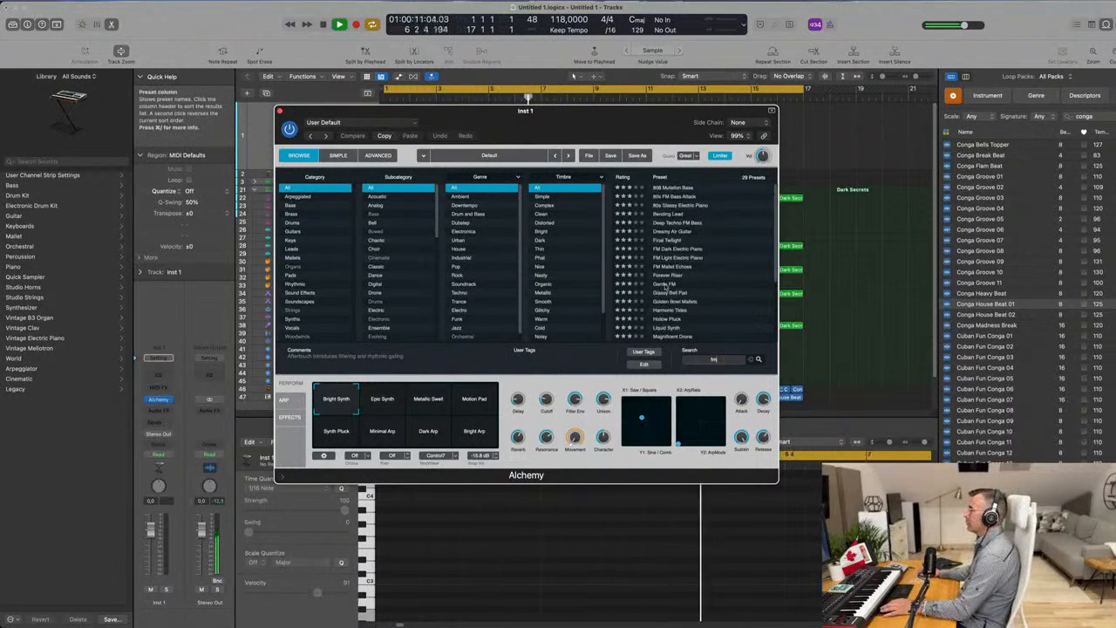
{"action": "left_click", "coordinate": [666, 285]}
{"action": "left_click_drag", "start_coordinate": [555, 112], "coordinate": [558, 200]}
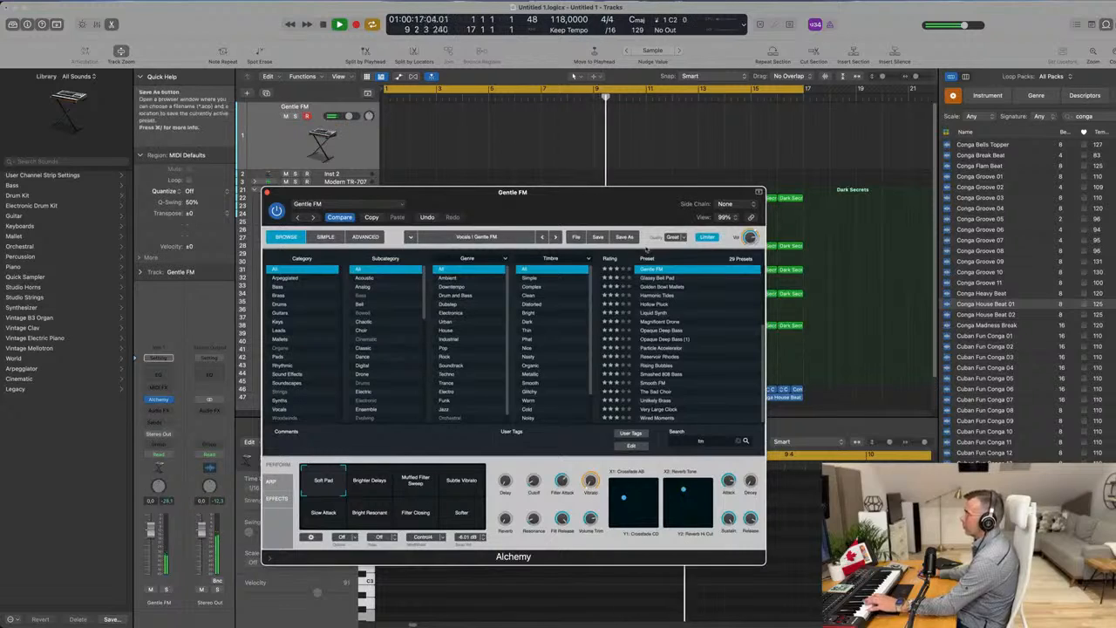
Audition the 808 Mutation Bass and 80s FM Bass Attack presets and lower the track volume to -12.6 dB.
{"action": "scroll", "coordinate": [693, 336], "scroll_direction": "up", "scroll_amount": 2}
{"action": "scroll", "coordinate": [699, 328], "scroll_direction": "up", "scroll_amount": 2}
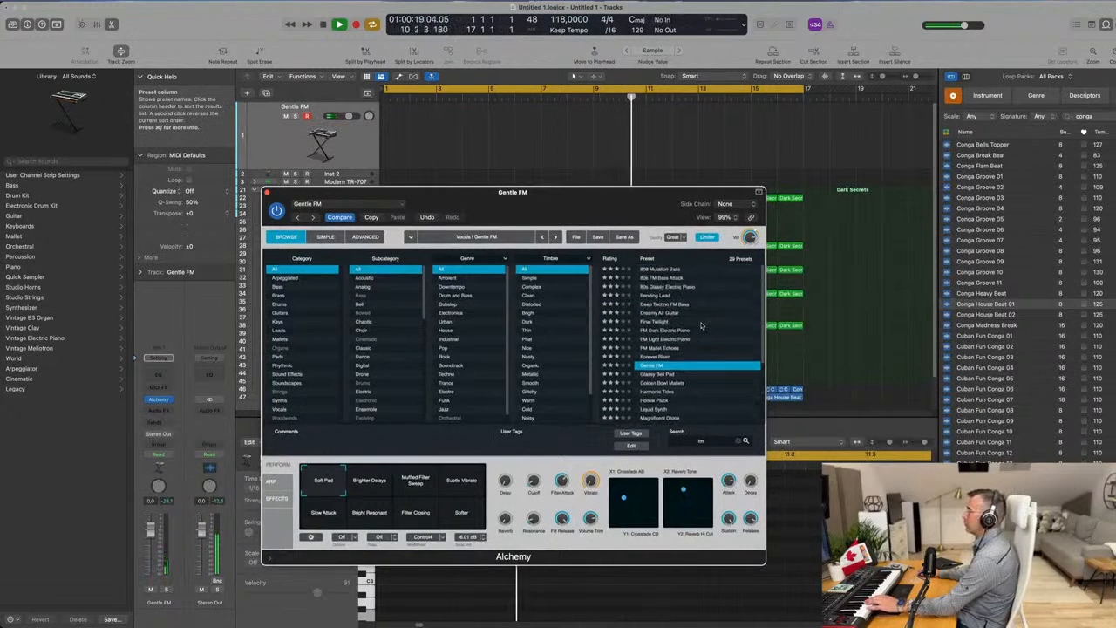
{"action": "left_click", "coordinate": [670, 270]}
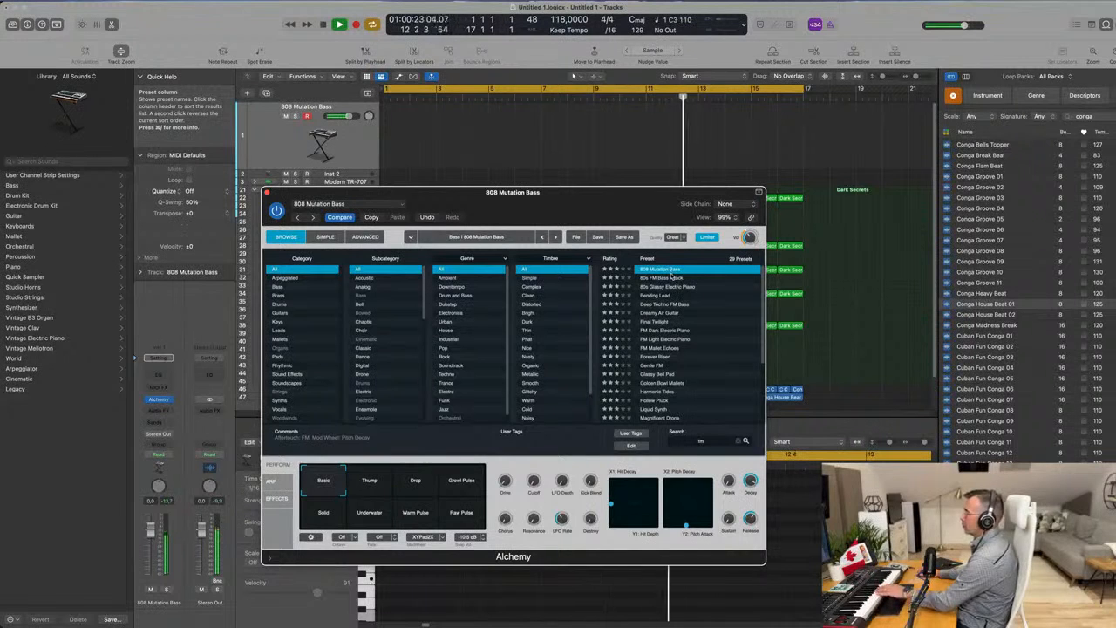
{"action": "left_click", "coordinate": [669, 278]}
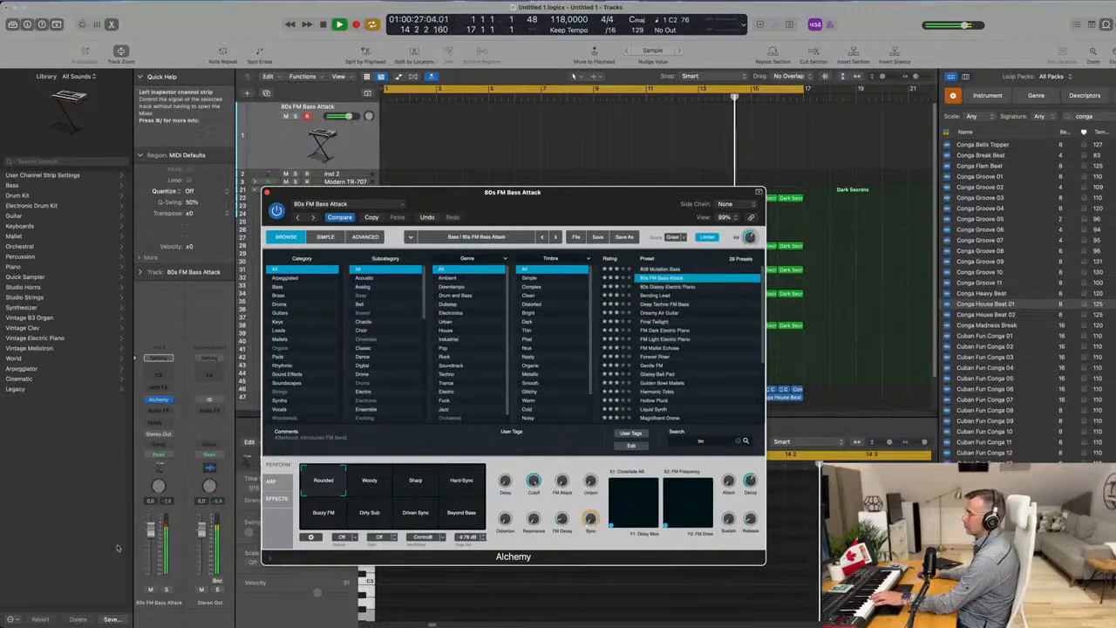
{"action": "left_click_drag", "start_coordinate": [150, 549], "coordinate": [149, 568]}
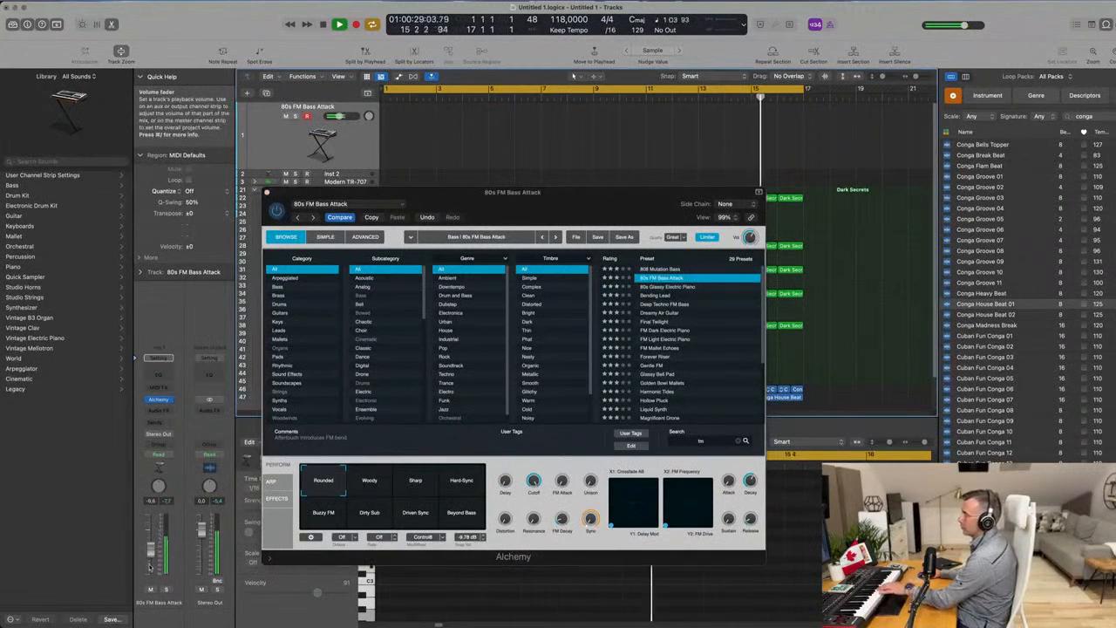
Audition the Woody, Sharp, Hard-Sync, Buzzy FM, Dirty Sub and Beyond Bass variations of 80s FM Bass Attack.
{"action": "left_click", "coordinate": [371, 486]}
{"action": "left_click", "coordinate": [418, 484]}
{"action": "left_click", "coordinate": [471, 487]}
{"action": "left_click", "coordinate": [307, 515]}
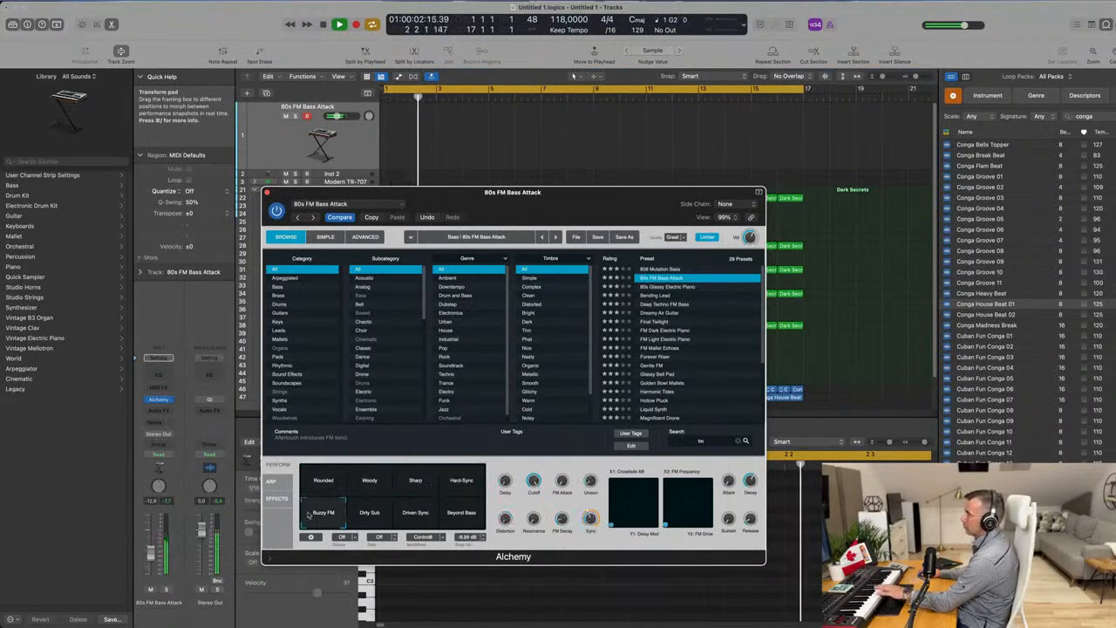
{"action": "left_click", "coordinate": [377, 518]}
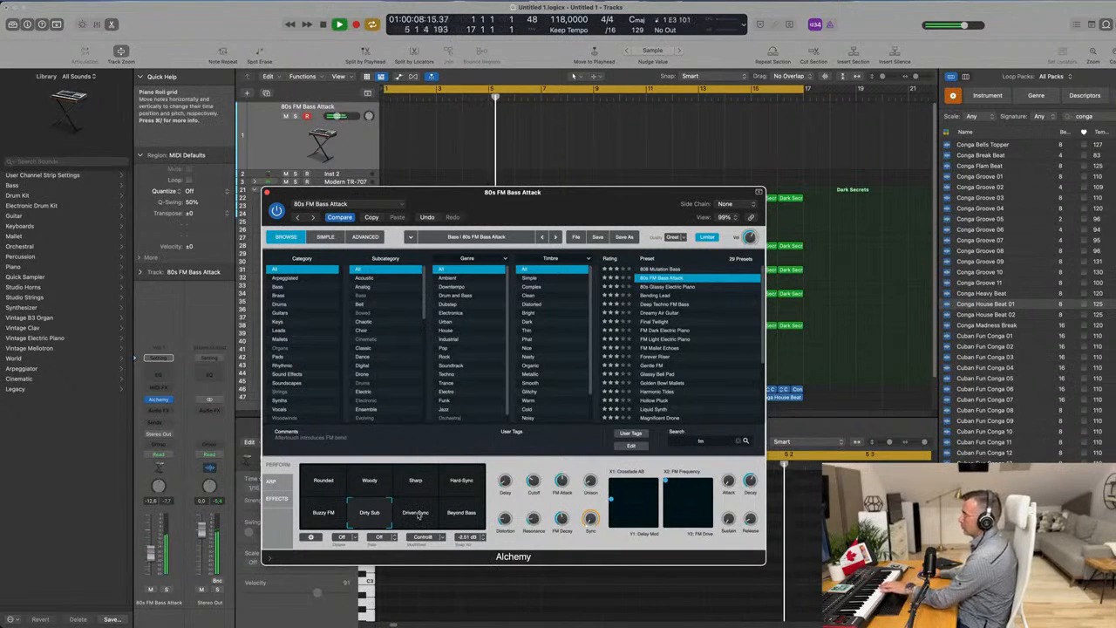
{"action": "left_click", "coordinate": [462, 518]}
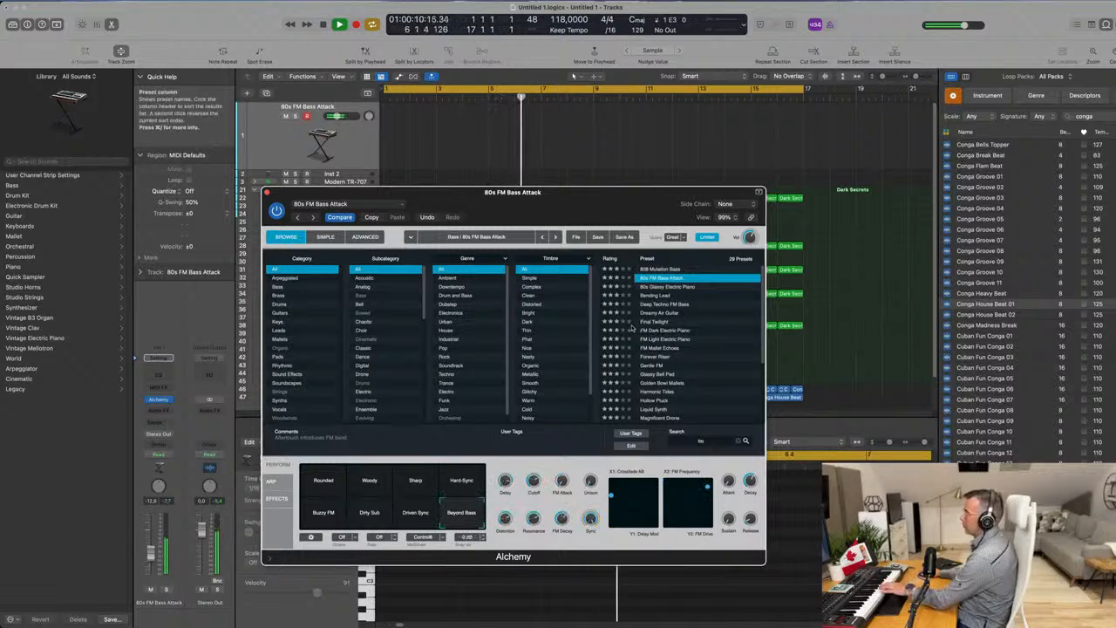
Compare the Forever Riser, Gentle FM and Opaque Deep Bass (1) presets and load Opaque Deep Bass.
{"action": "scroll", "coordinate": [703, 307], "scroll_direction": "down", "scroll_amount": 2}
{"action": "left_click", "coordinate": [660, 328]}
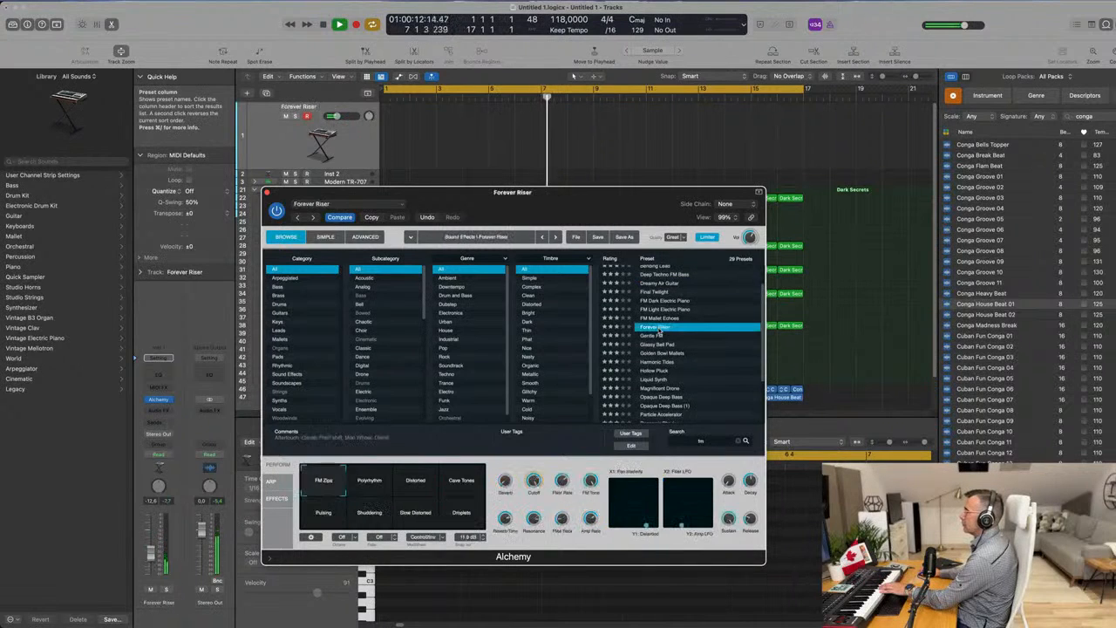
{"action": "left_click", "coordinate": [660, 336]}
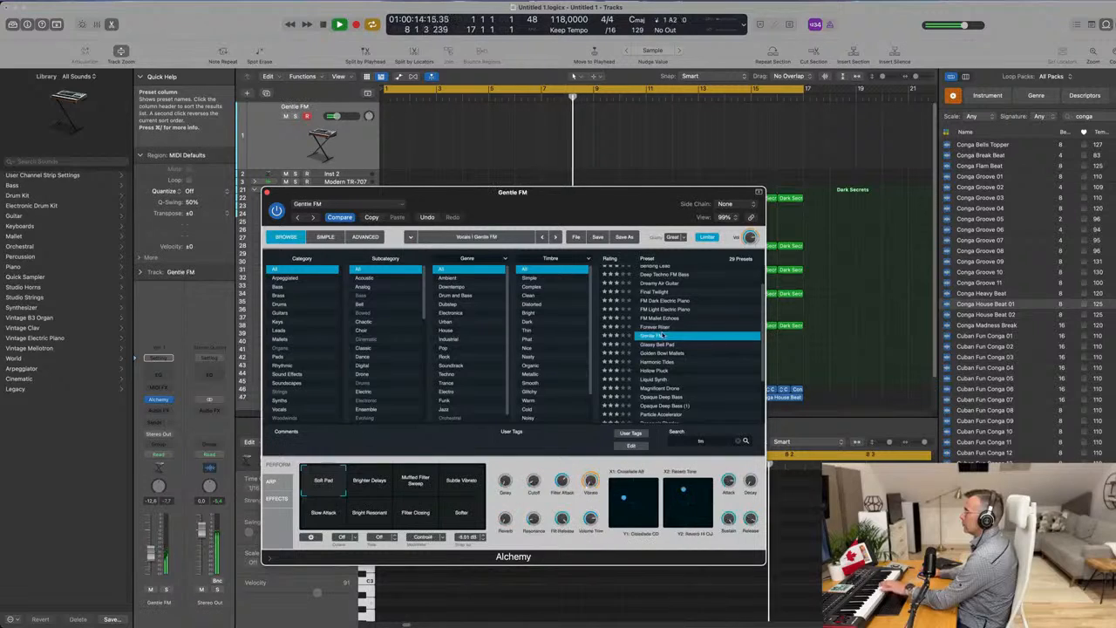
{"action": "scroll", "coordinate": [677, 343], "scroll_direction": "down", "scroll_amount": 4}
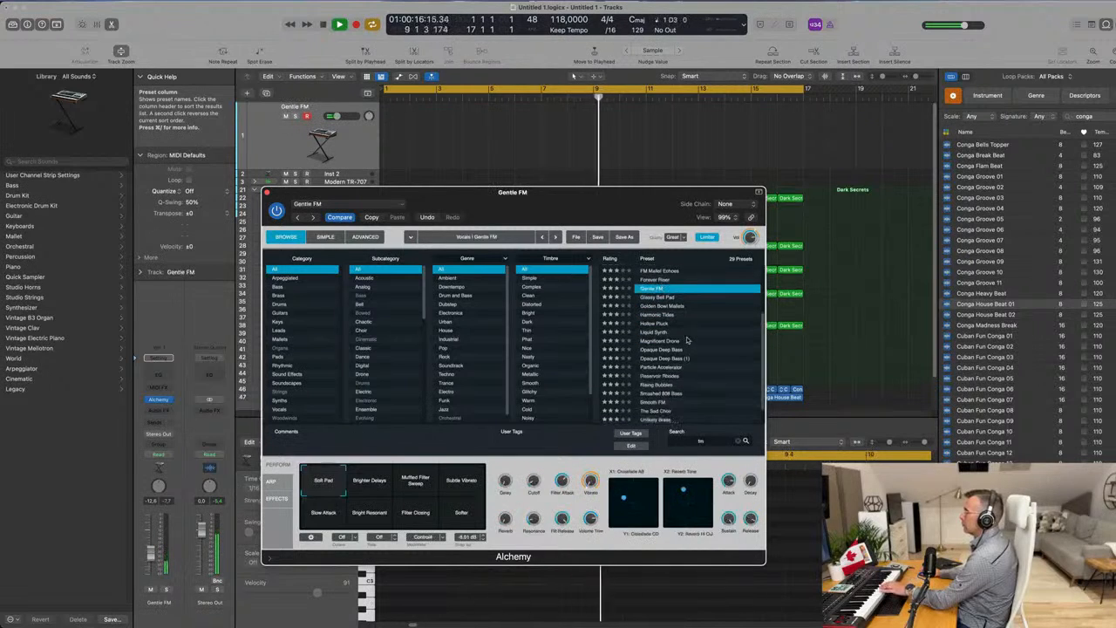
{"action": "left_click", "coordinate": [661, 349]}
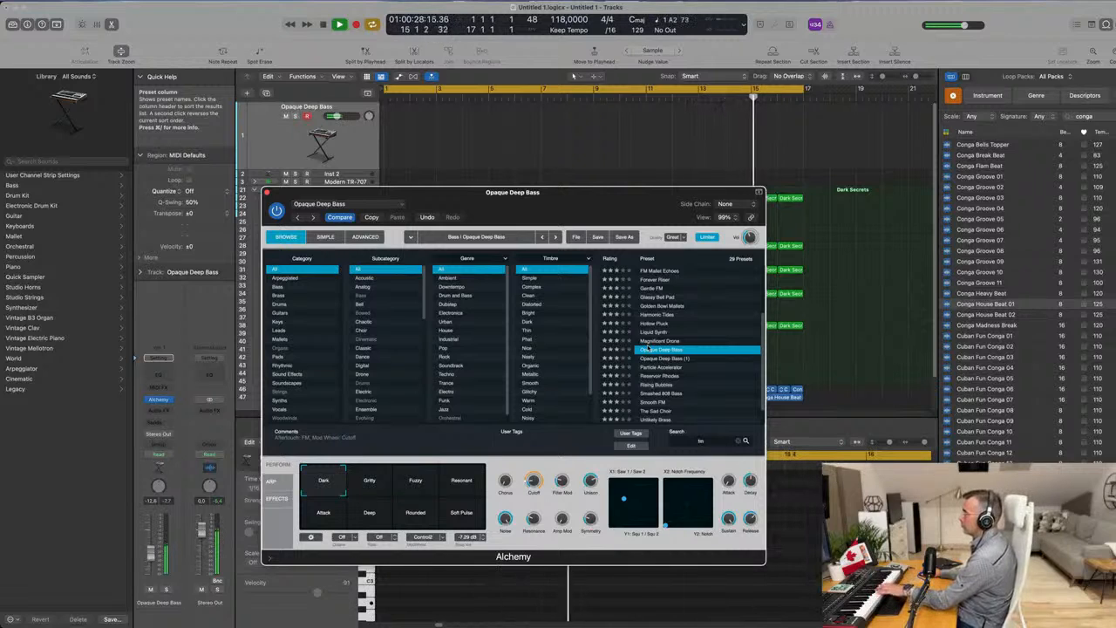
{"action": "left_click", "coordinate": [656, 358]}
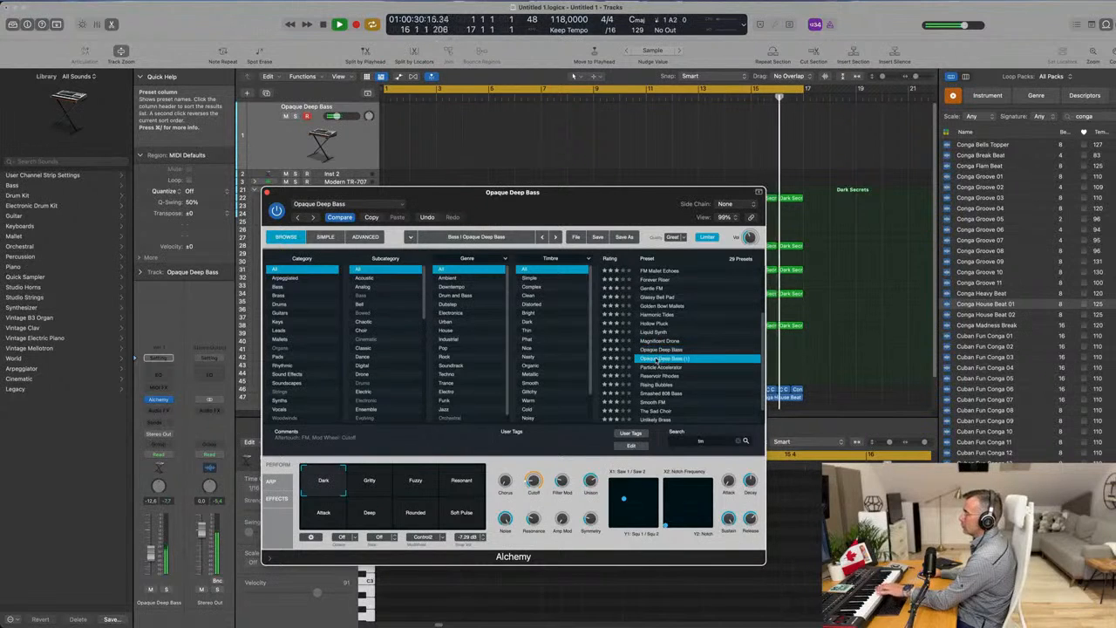
{"action": "left_click", "coordinate": [661, 350]}
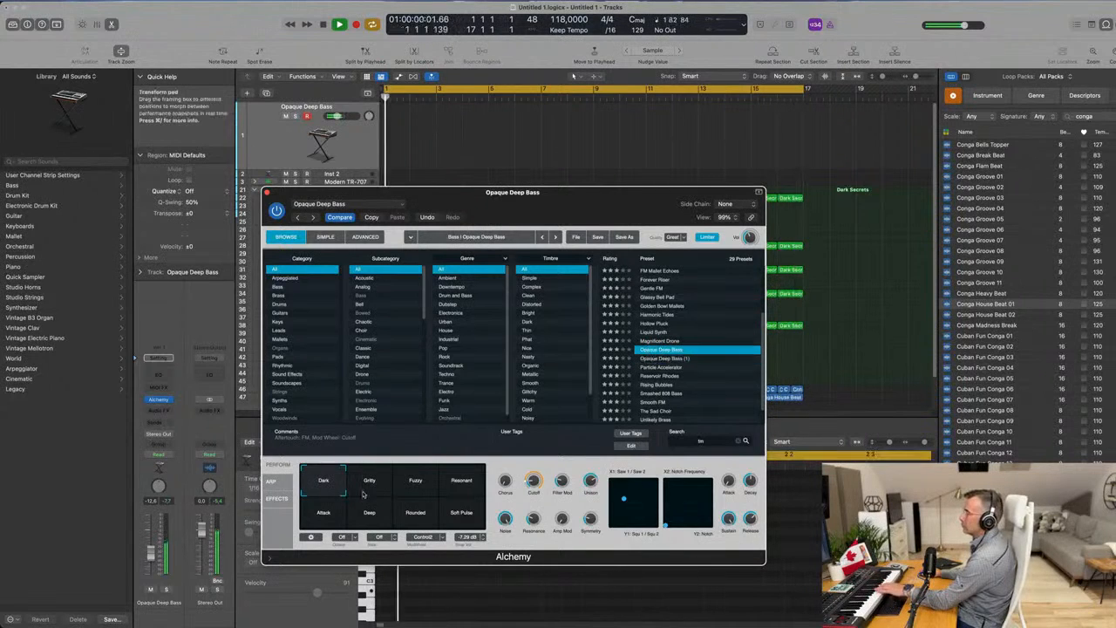
Try the Fuzzy and Resonant variations of Opaque Deep Bass and choose Attack.
{"action": "left_click", "coordinate": [419, 485]}
{"action": "left_click", "coordinate": [463, 483]}
{"action": "left_click", "coordinate": [322, 516]}
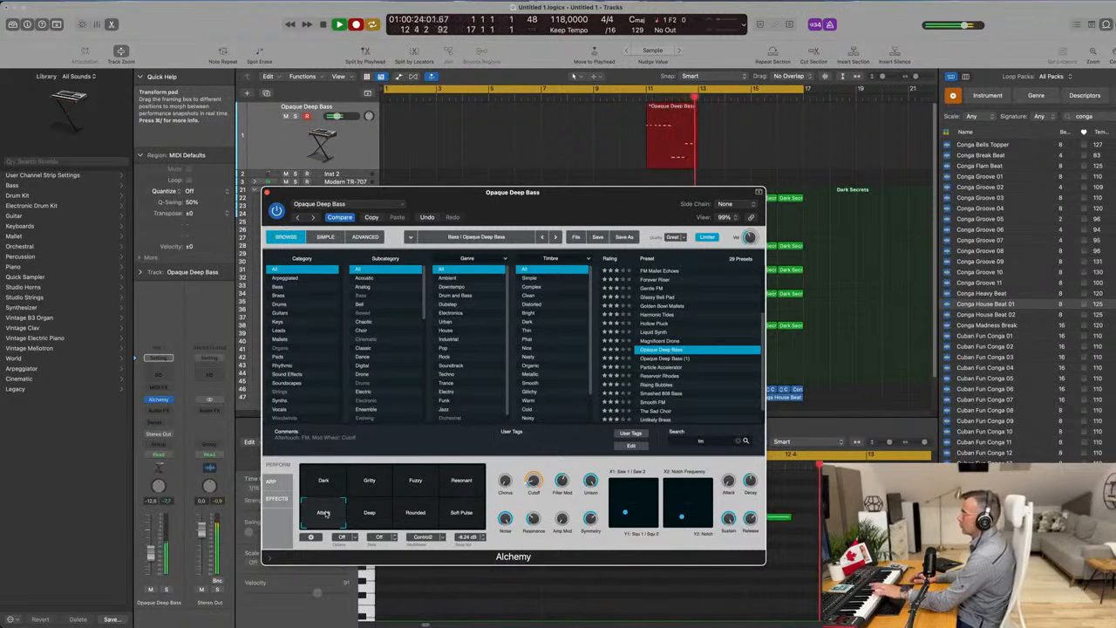
Finish recording the bass line, move its region to start at bar 1 and shift the Alchemy window off the arrangement.
{"action": "key", "text": "space"}
{"action": "left_click_drag", "start_coordinate": [670, 105], "coordinate": [415, 113]}
{"action": "left_click_drag", "start_coordinate": [401, 112], "coordinate": [401, 113]}
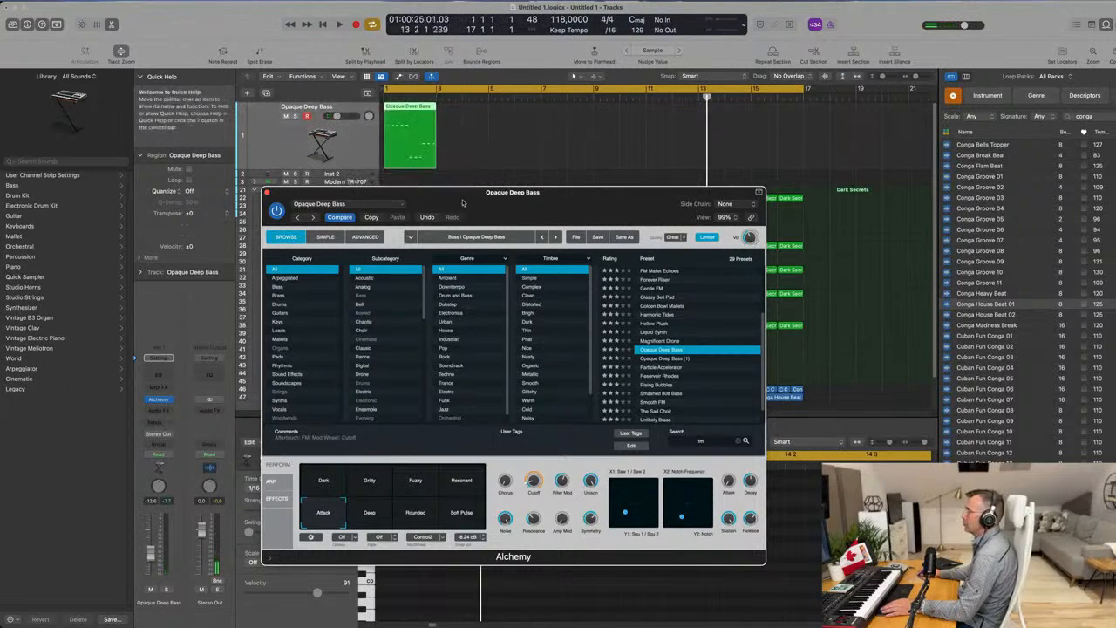
{"action": "left_click_drag", "start_coordinate": [462, 202], "coordinate": [850, 152]}
Open the recorded bass region in the Piano Roll, select all its notes and play it back with the drums.
{"action": "double_click", "coordinate": [408, 112]}
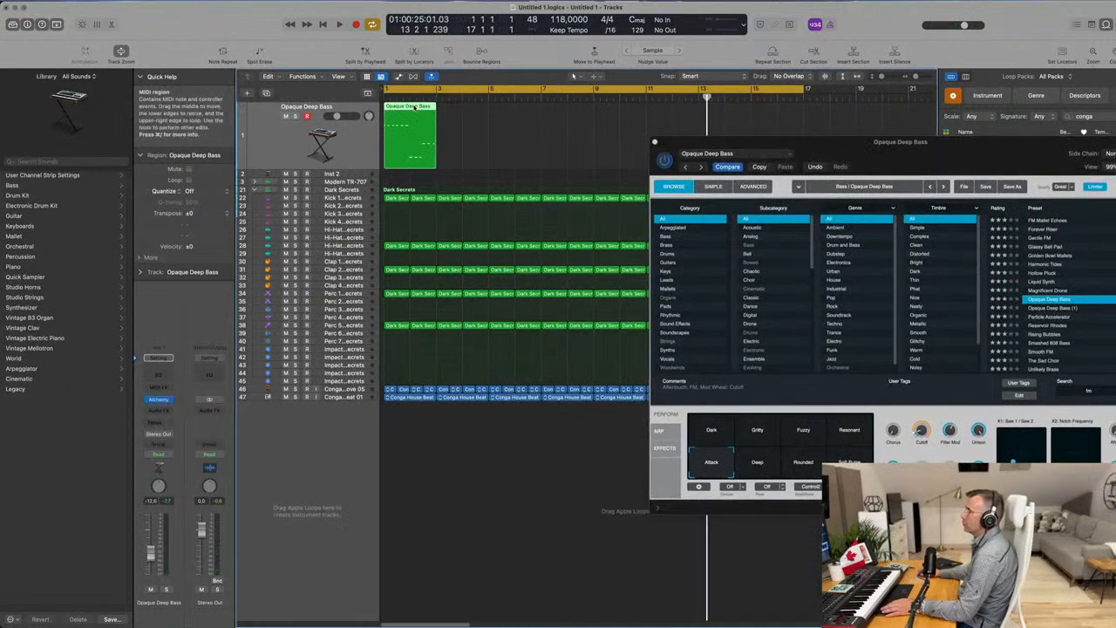
{"action": "double_click", "coordinate": [410, 109]}
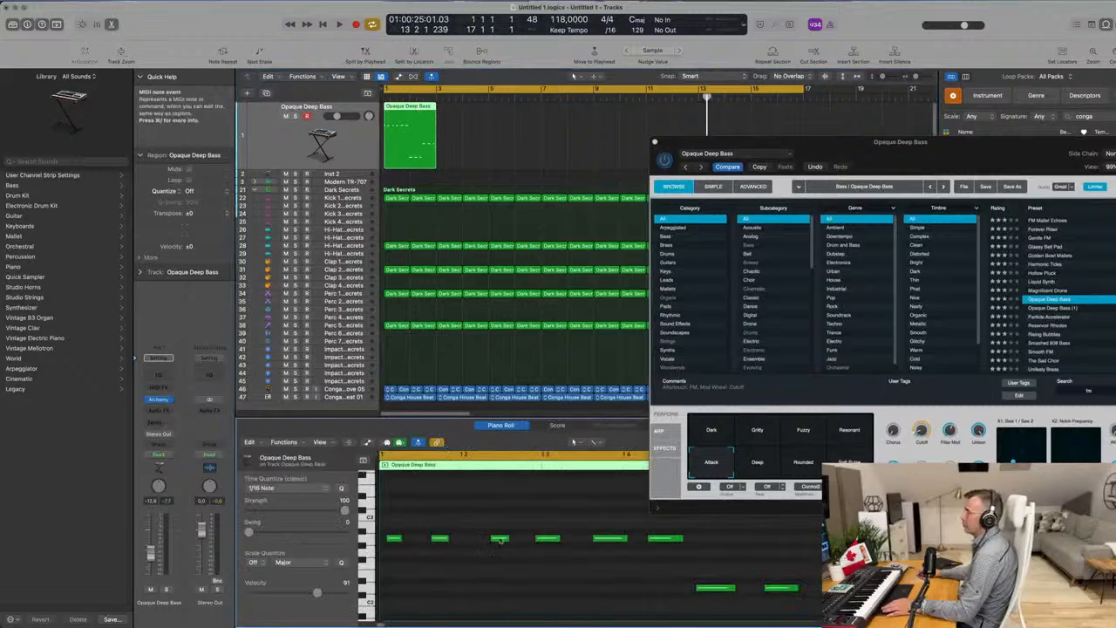
{"action": "key", "text": "super+a"}
{"action": "key", "text": "space"}
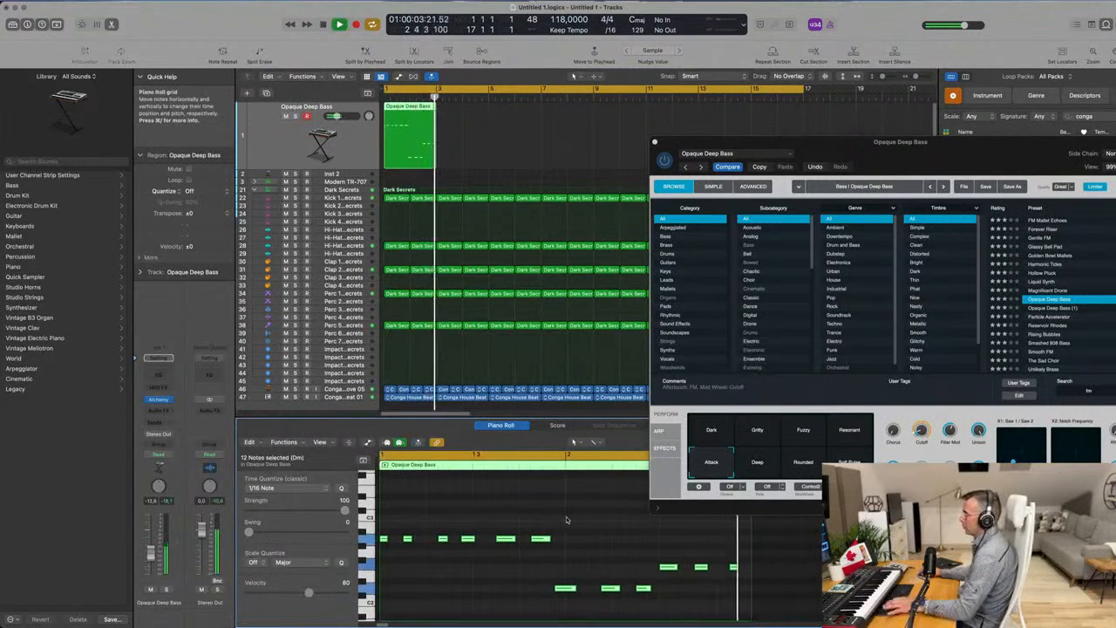
{"action": "left_click", "coordinate": [569, 536]}
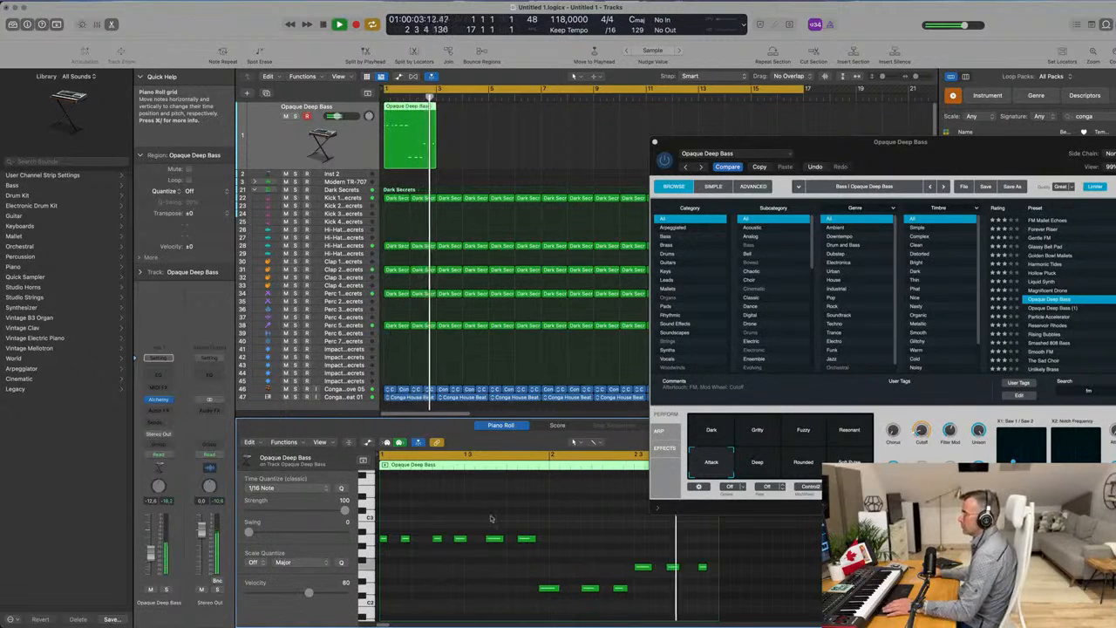
{"action": "key", "text": "space"}
Repeat the two-bar bass region once, join both copies into one region over bars 1 to 4, and play it.
{"action": "left_click_drag", "start_coordinate": [877, 154], "coordinate": [999, 148]}
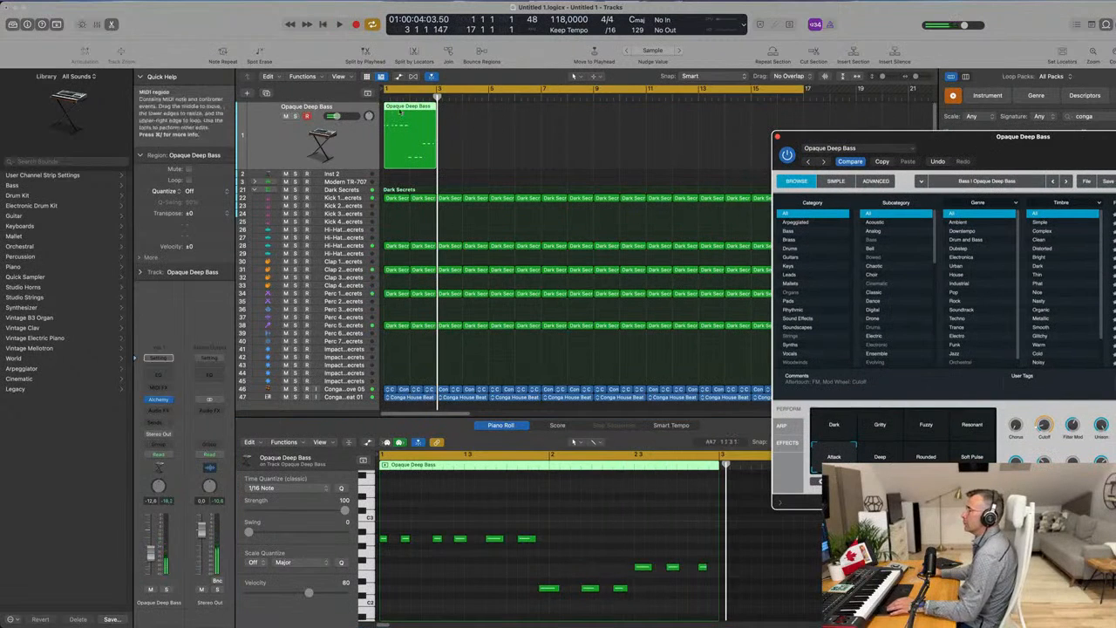
{"action": "left_click", "coordinate": [402, 107]}
{"action": "key", "text": "super+r"}
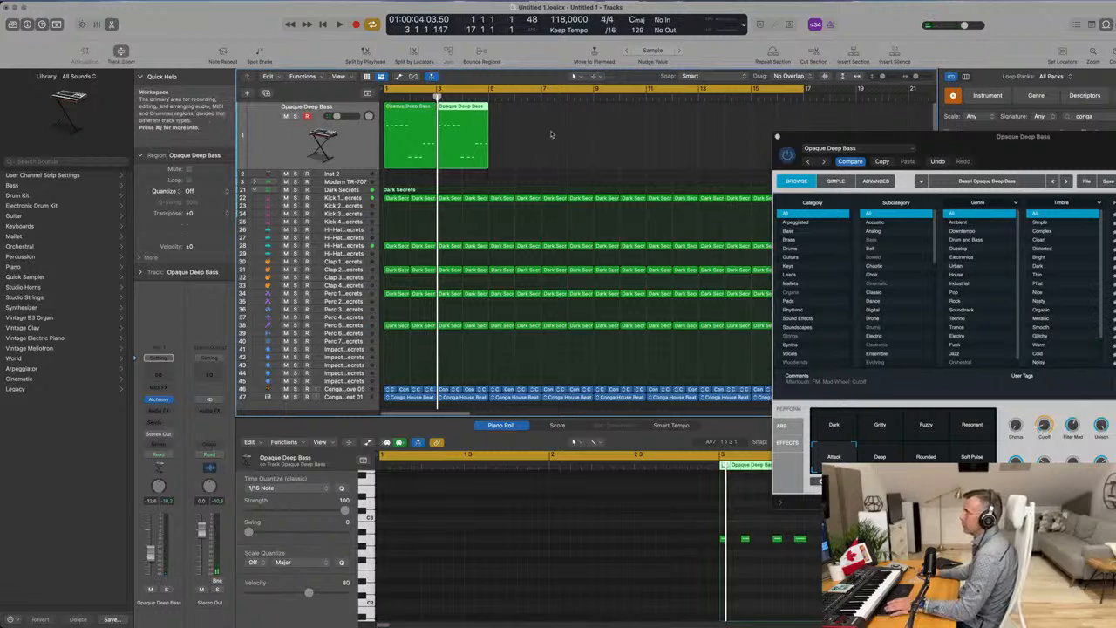
{"action": "left_click_drag", "start_coordinate": [552, 133], "coordinate": [427, 140]}
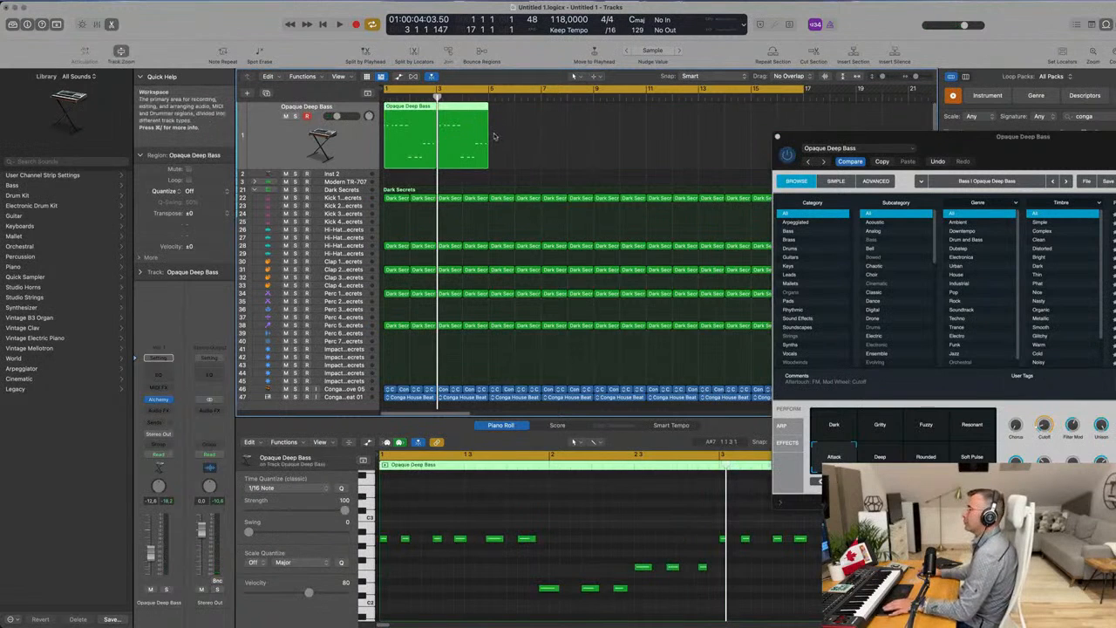
{"action": "key", "text": "space"}
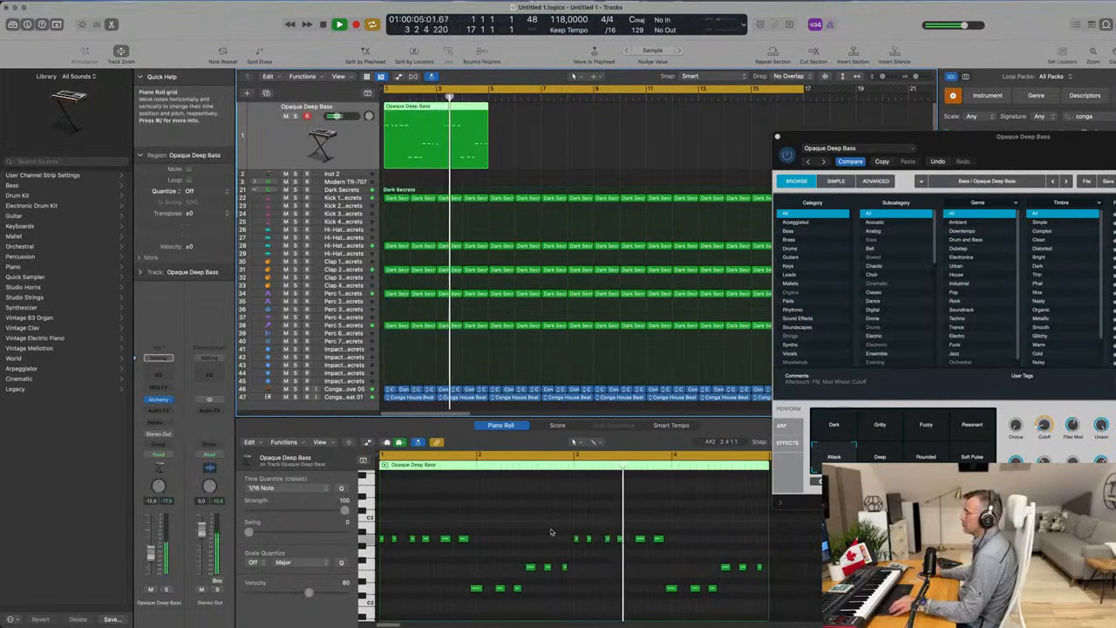
Stop playback and repeat the four-bar bass region three times to fill the track up to bar 17.
{"action": "left_click_drag", "start_coordinate": [997, 140], "coordinate": [871, 168]}
{"action": "key", "text": "space"}
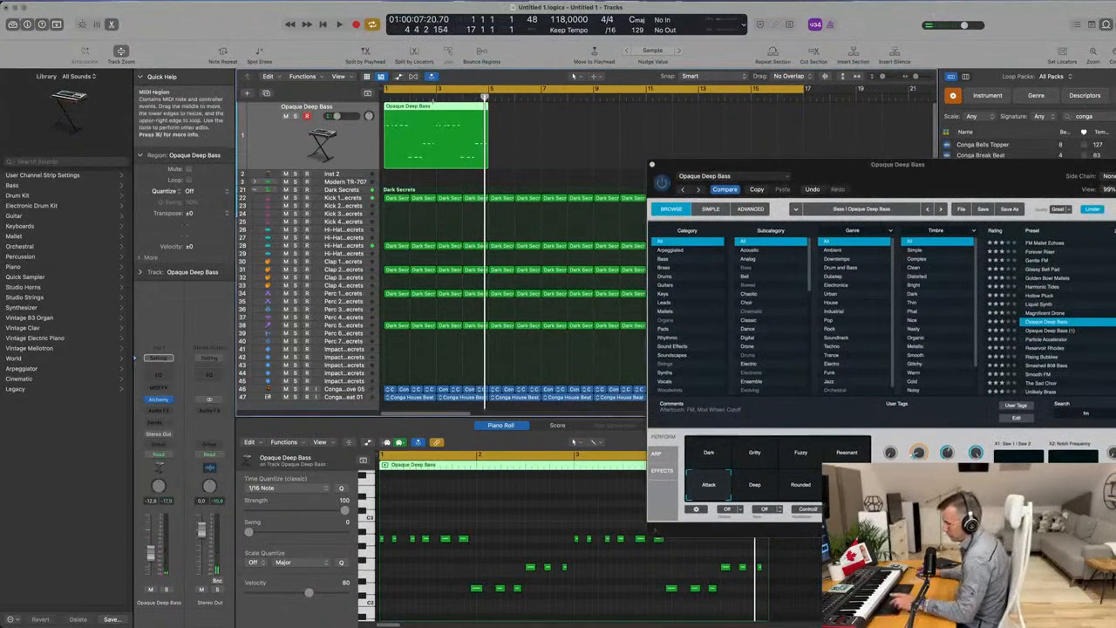
{"action": "key", "text": "super+r"}
{"action": "key", "text": "super+r"}
{"action": "key", "text": "super+r"}
Show the Smart Controls, compare the Deep, Rounded and Soft Pulse variations during playback, and choose Attack again.
{"action": "left_click_drag", "start_coordinate": [905, 166], "coordinate": [663, 132]}
{"action": "key", "text": "space"}
{"action": "key", "text": "b"}
{"action": "key", "text": "space"}
{"action": "left_click", "coordinate": [514, 457]}
{"action": "left_click", "coordinate": [560, 456]}
{"action": "left_click", "coordinate": [608, 452]}
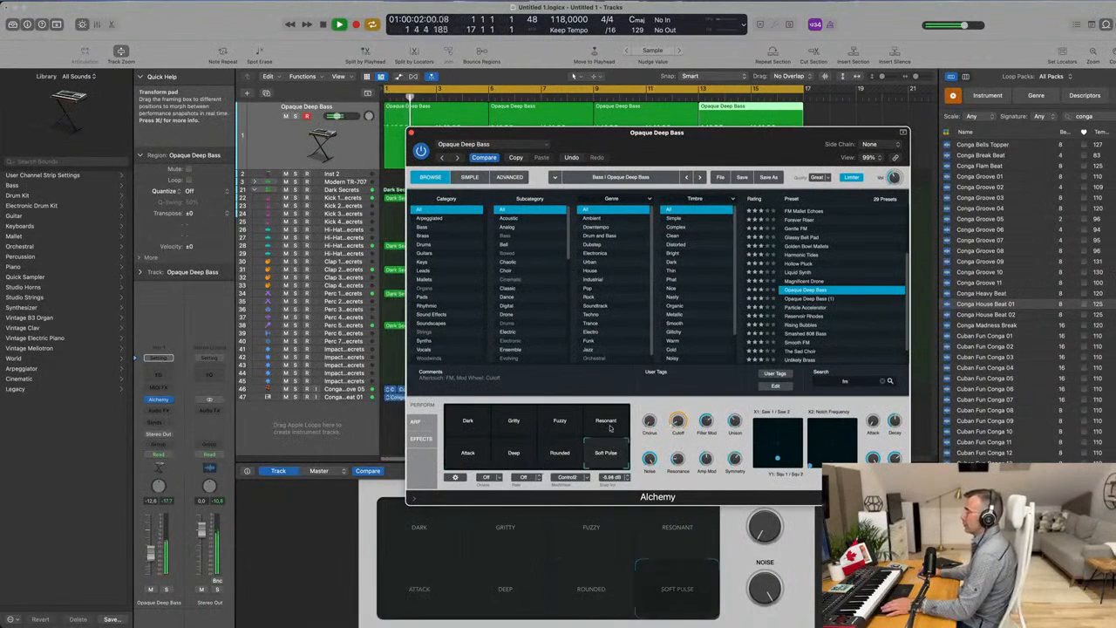
{"action": "left_click", "coordinate": [470, 452]}
{"action": "key", "text": "Return"}
Raise the bass track's volume to about -9 dB during playback and set Alchemy's Cutoff to about 10.5%.
{"action": "left_click_drag", "start_coordinate": [728, 133], "coordinate": [842, 146]}
{"action": "key", "text": "Return"}
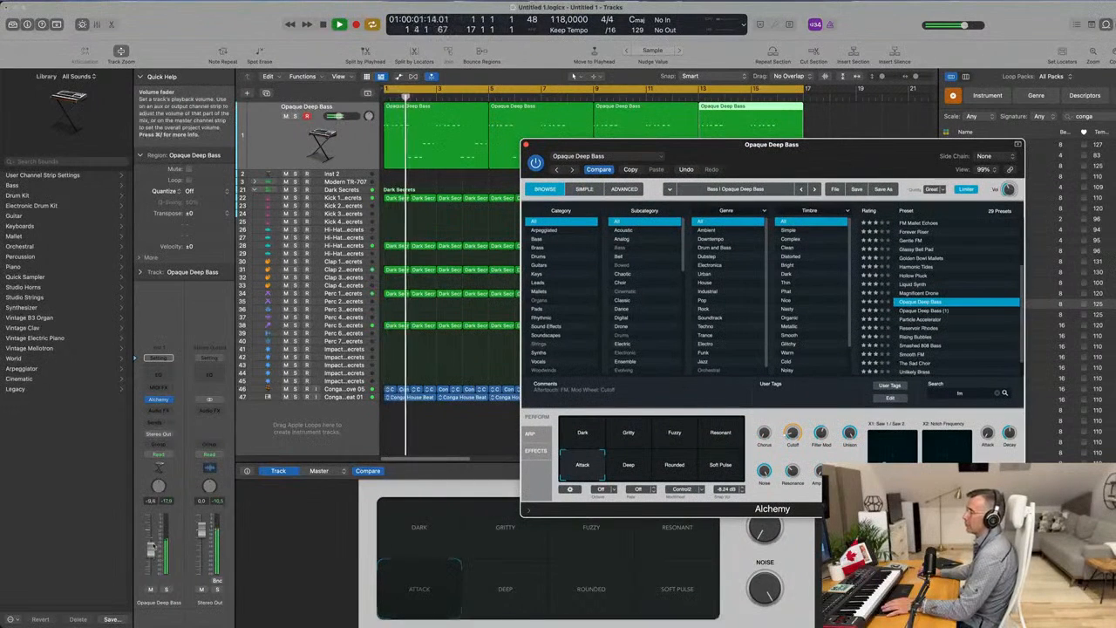
{"action": "left_click_drag", "start_coordinate": [153, 548], "coordinate": [152, 545]}
{"action": "key", "text": "Return"}
{"action": "left_click_drag", "start_coordinate": [792, 433], "coordinate": [791, 432]}
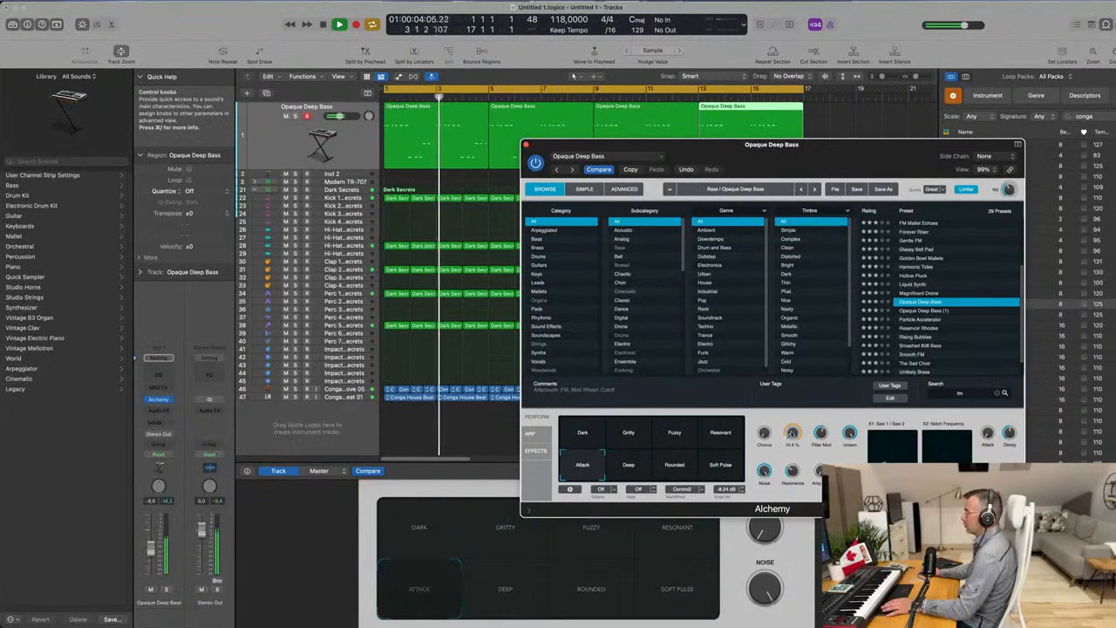
Hide the loop browser, stop playback and duplicate the Opaque Deep Bass track with its instrument settings.
{"action": "left_click_drag", "start_coordinate": [857, 153], "coordinate": [668, 300]}
{"action": "left_click", "coordinate": [1107, 26]}
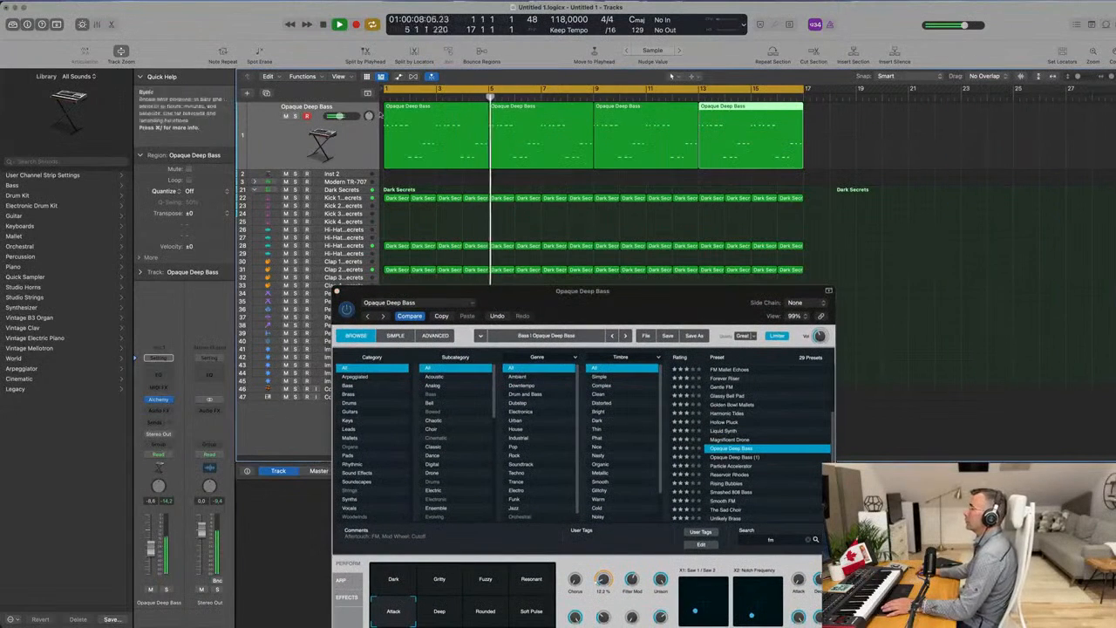
{"action": "left_click", "coordinate": [293, 130]}
{"action": "key", "text": "space"}
{"action": "left_click", "coordinate": [267, 93]}
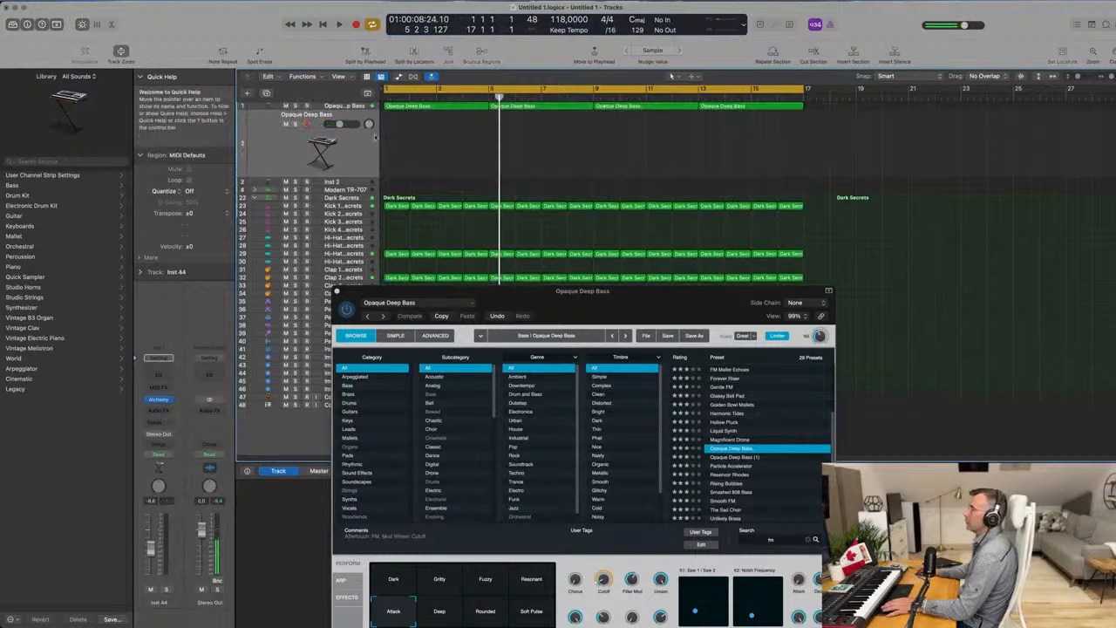
Copy the four-bar bass region at bar 1 to the duplicate track and play it with the original bass track muted.
{"action": "left_click_drag", "start_coordinate": [416, 108], "coordinate": [417, 145]}
{"action": "left_click", "coordinate": [284, 110]}
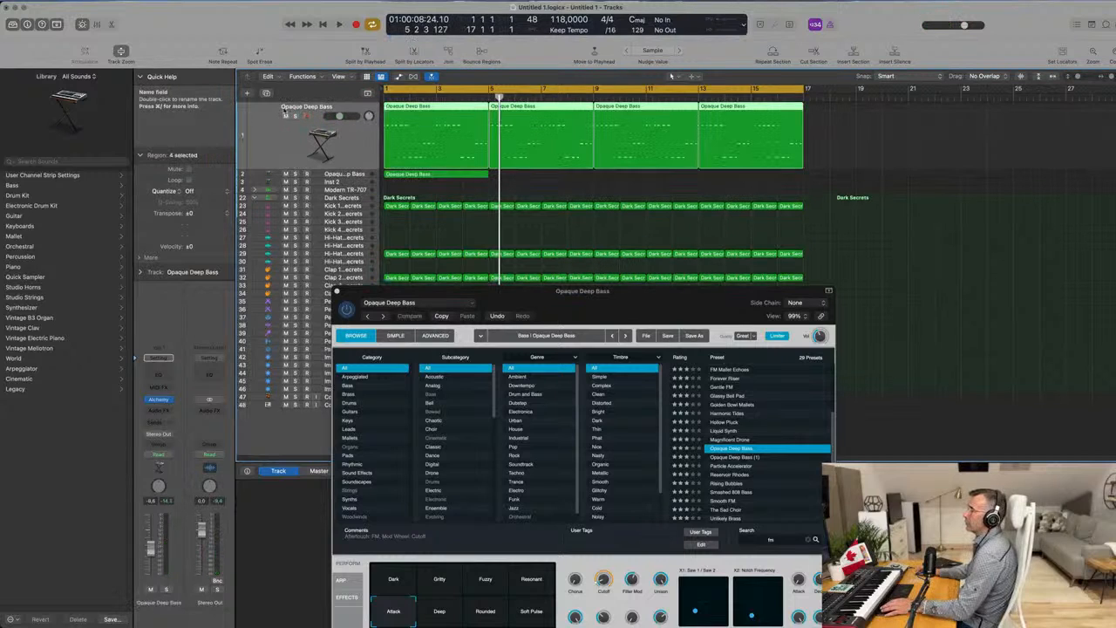
{"action": "left_click", "coordinate": [285, 116]}
{"action": "key", "text": "space"}
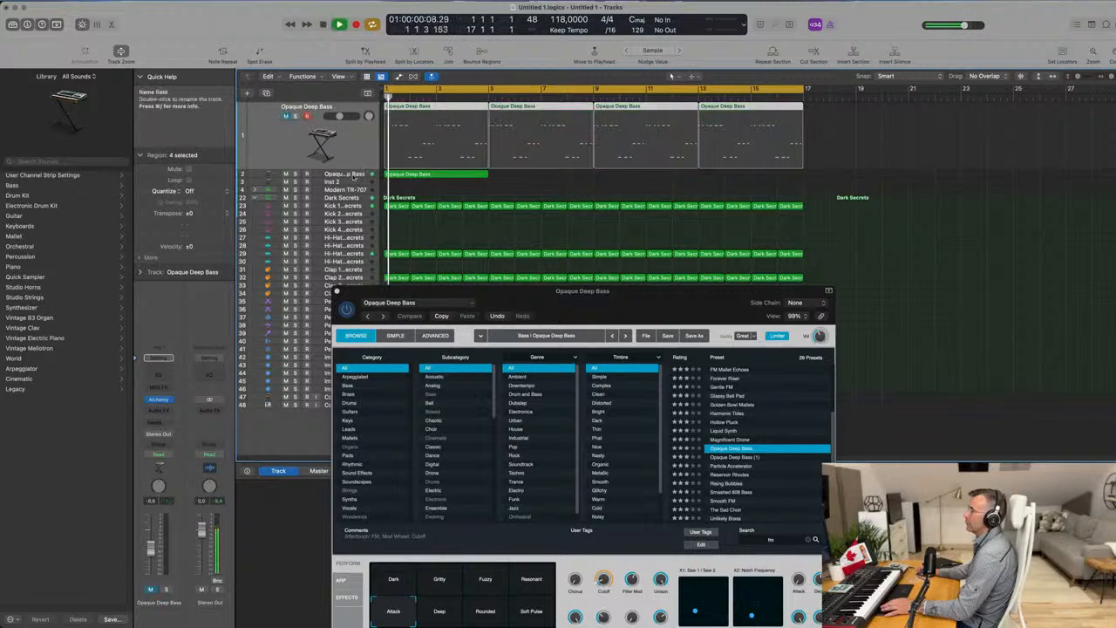
{"action": "left_click", "coordinate": [341, 177]}
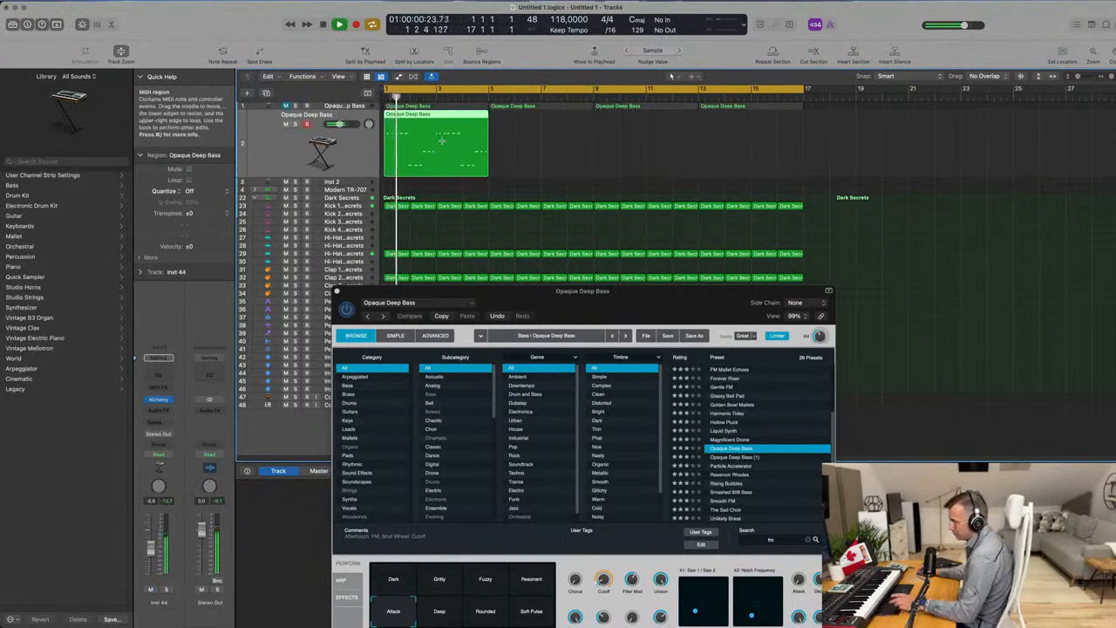
Repeat the copied region three times up to bar 17, restart playback and open the duplicate track's Alchemy instrument.
{"action": "key", "text": "super+r"}
{"action": "key", "text": "super+r"}
{"action": "key", "text": "super+r"}
{"action": "key", "text": "Return"}
{"action": "left_click", "coordinate": [327, 156]}
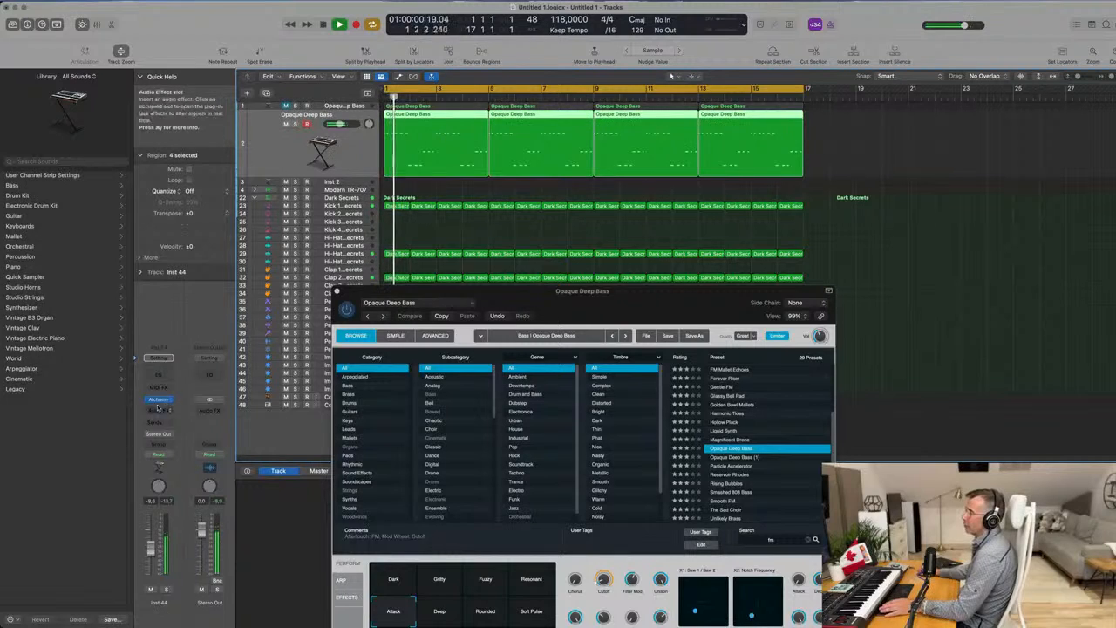
{"action": "left_click", "coordinate": [159, 400]}
{"action": "left_click_drag", "start_coordinate": [644, 143], "coordinate": [781, 123]}
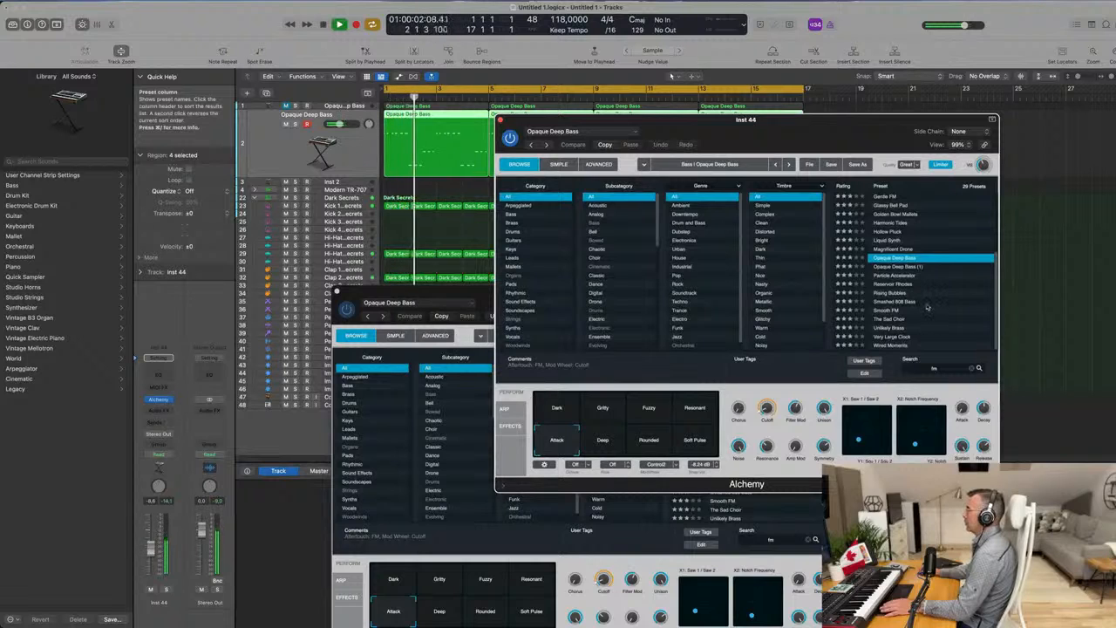
Load Alchemy's Wired Moments preset during playback and compare its variations, including Bassy, Raspy, Organic, Guitar Like, FM Keys, Narrow and Wooden.
{"action": "left_click", "coordinate": [898, 345]}
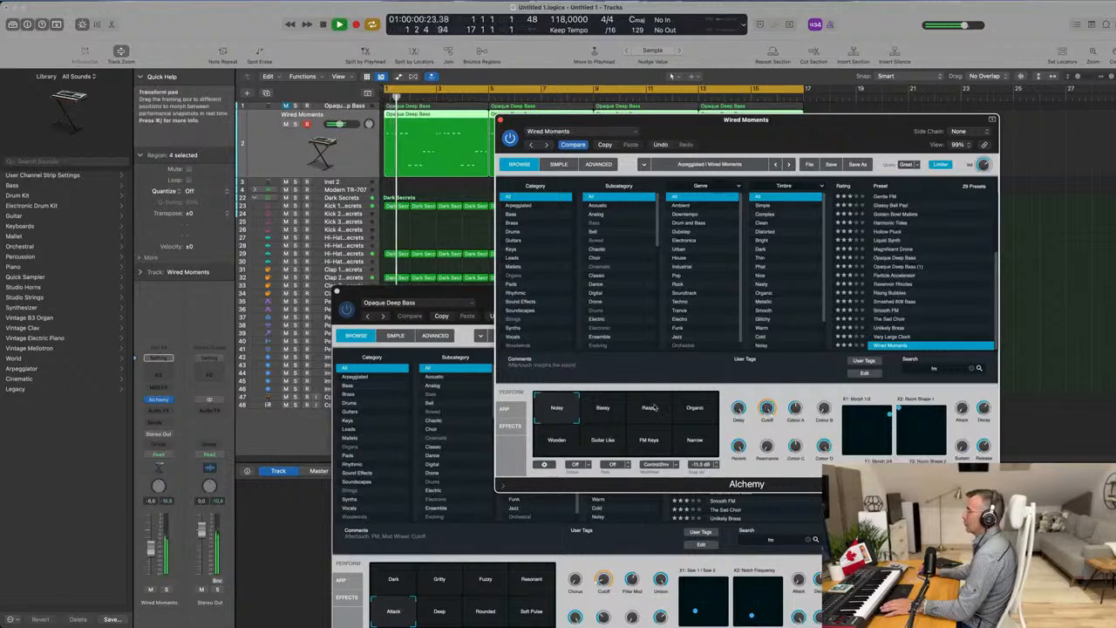
{"action": "left_click", "coordinate": [605, 410]}
{"action": "left_click_drag", "start_coordinate": [822, 123], "coordinate": [822, 169]}
{"action": "left_click", "coordinate": [669, 463]}
{"action": "left_click", "coordinate": [694, 457]}
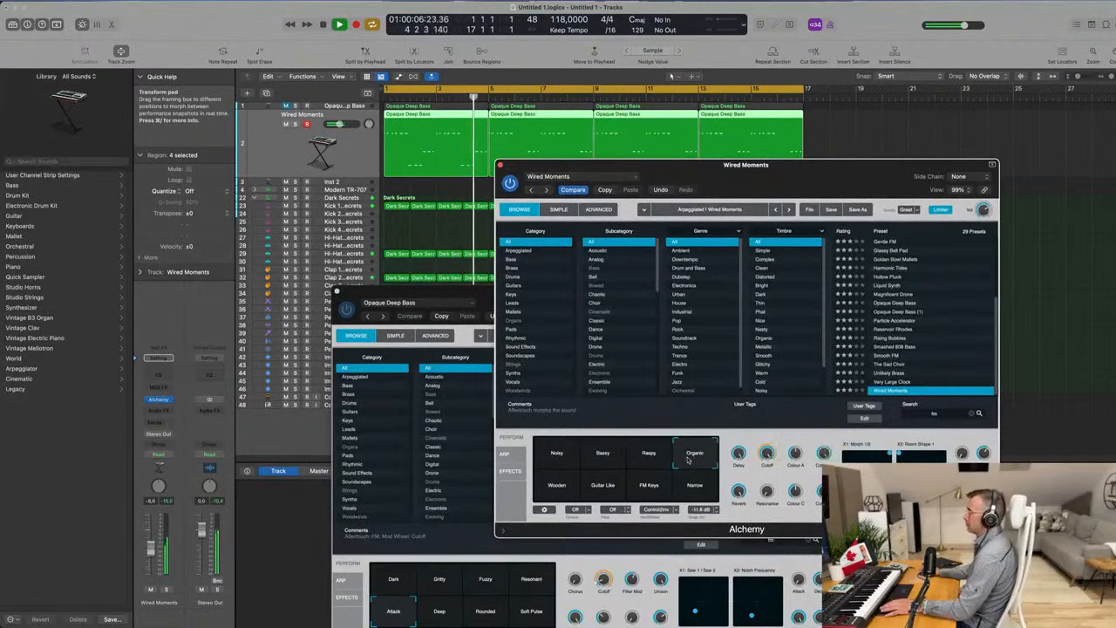
{"action": "left_click", "coordinate": [553, 494]}
{"action": "left_click", "coordinate": [596, 490]}
{"action": "left_click", "coordinate": [648, 492]}
{"action": "left_click", "coordinate": [694, 491]}
{"action": "left_click", "coordinate": [565, 493]}
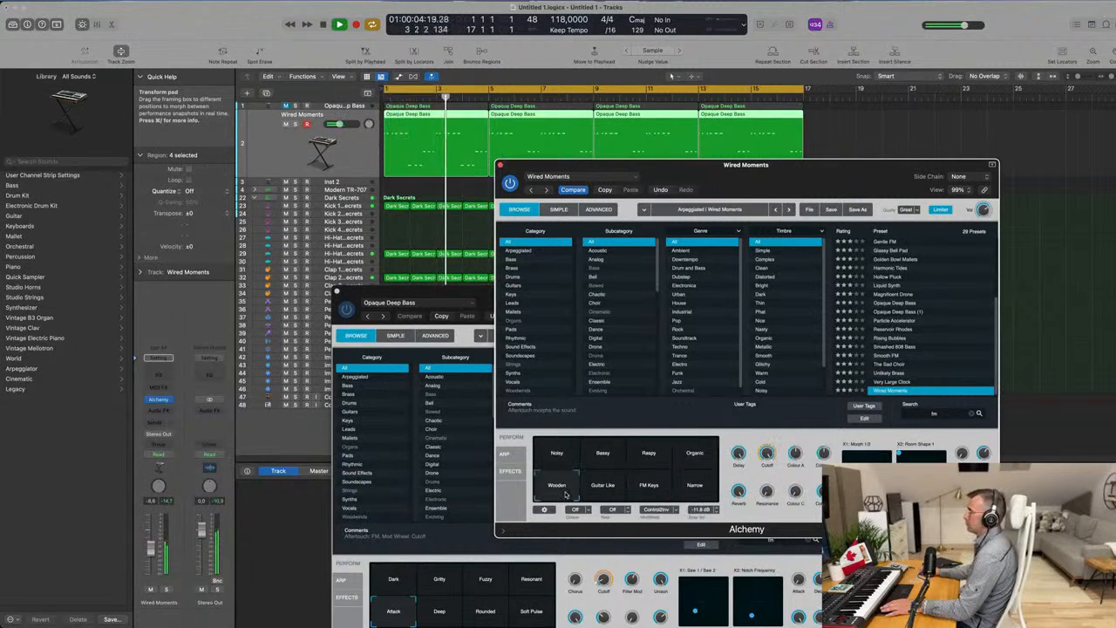
Try the Very Large Clock, Unlikely Brass and Smooth FM presets on the duplicate track during playback.
{"action": "left_click", "coordinate": [894, 382]}
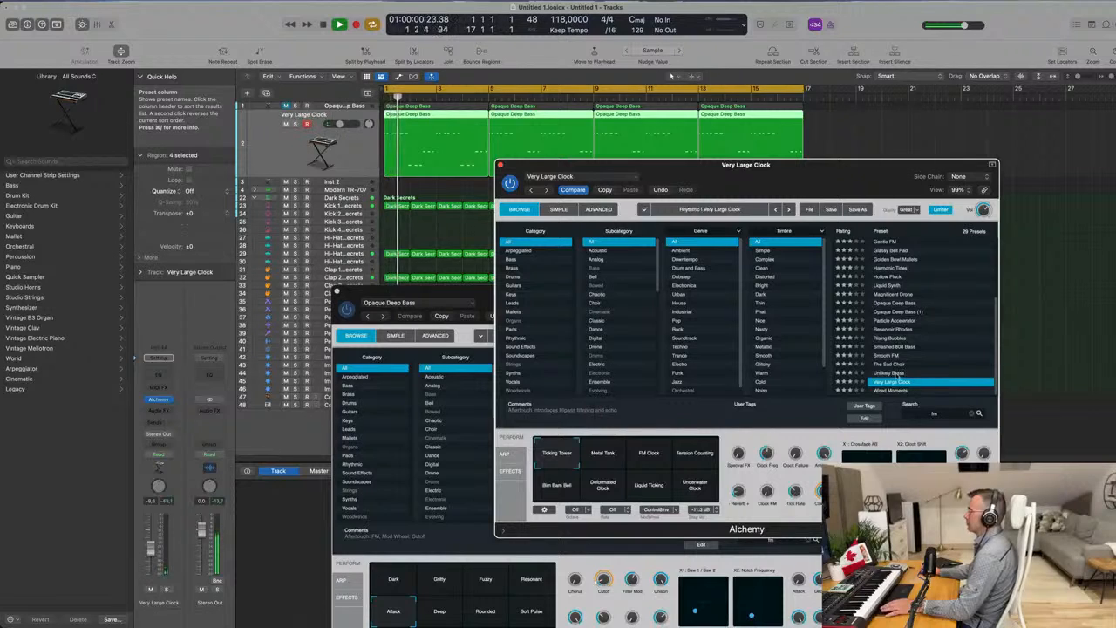
{"action": "left_click", "coordinate": [891, 373]}
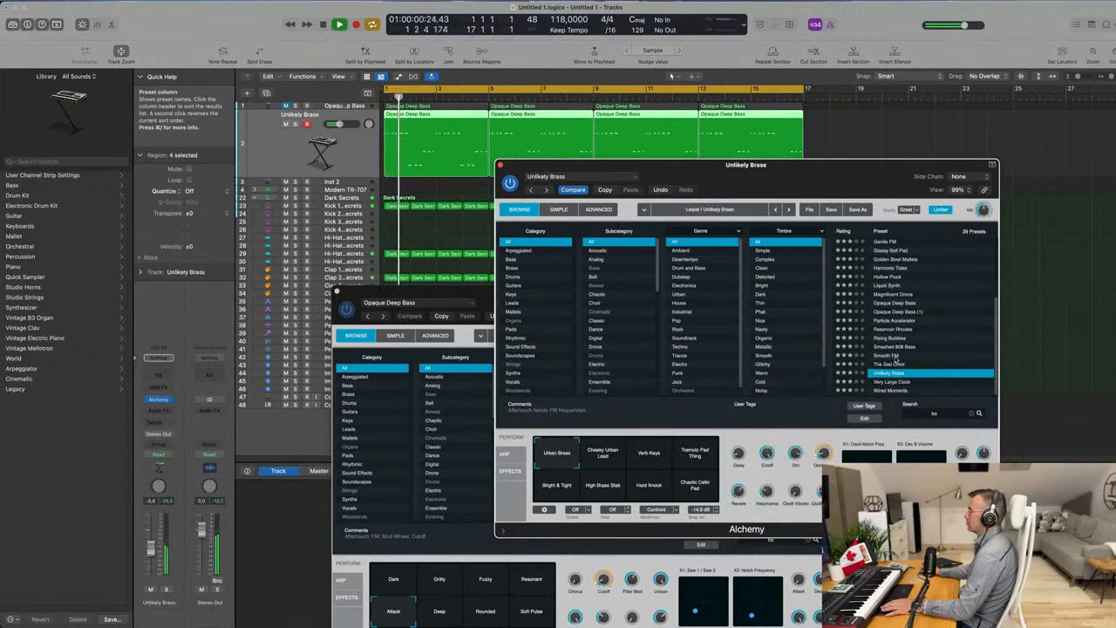
{"action": "left_click", "coordinate": [897, 358]}
{"action": "scroll", "coordinate": [931, 329], "scroll_direction": "up", "scroll_amount": 3}
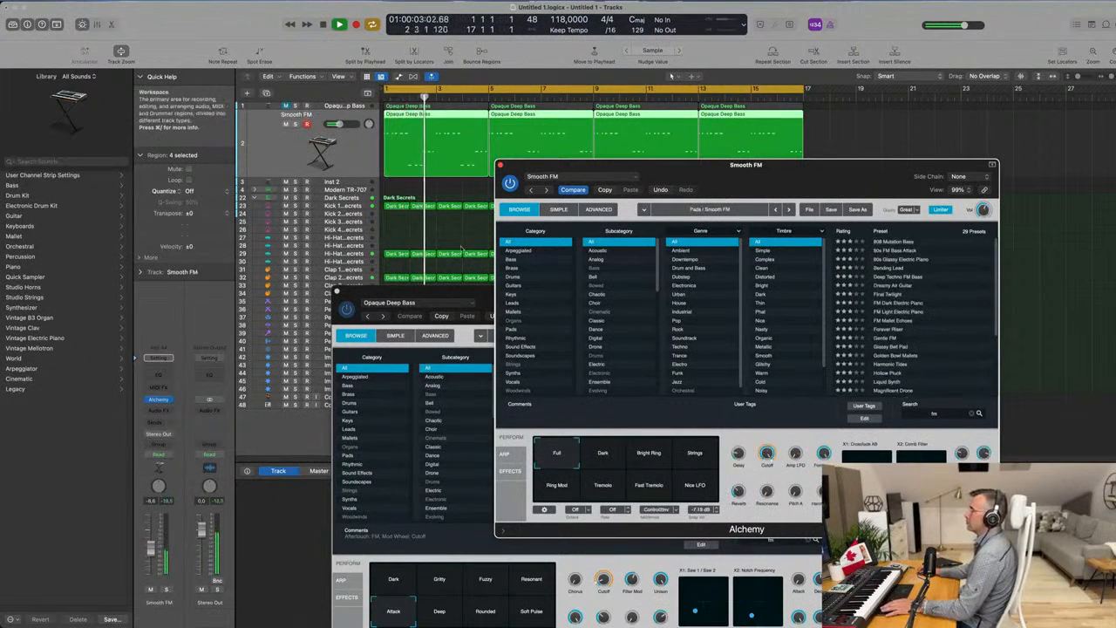
Filter Alchemy's presets to the Bass category and try Smashed 808 Bass, Opaque Deep Bass and Hollow Pluck.
{"action": "left_click", "coordinate": [521, 260]}
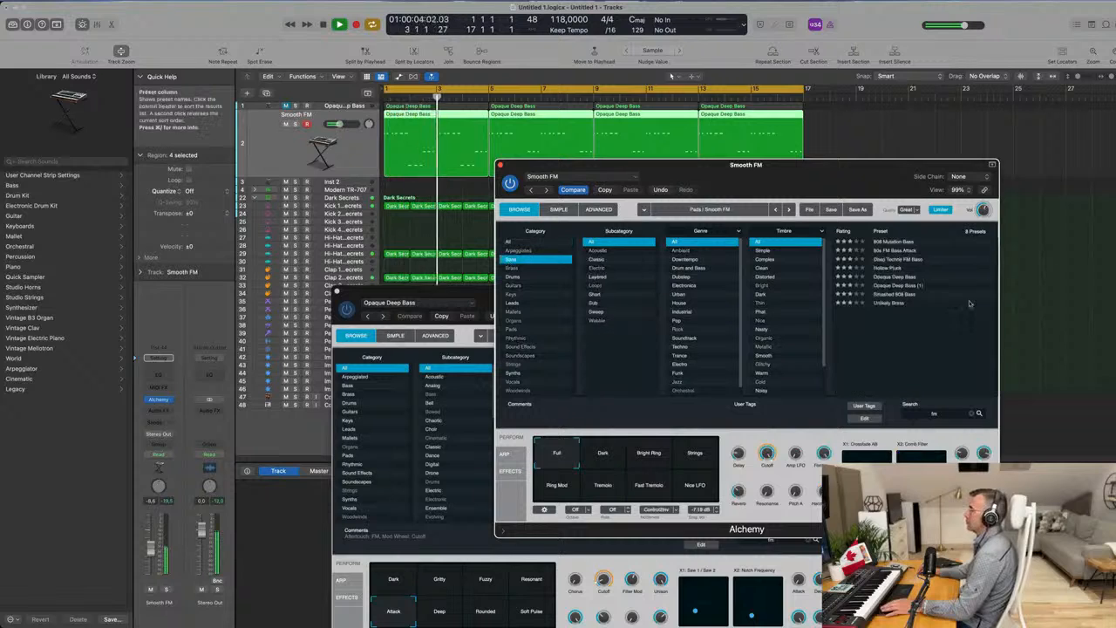
{"action": "left_click", "coordinate": [898, 295]}
{"action": "left_click", "coordinate": [897, 277]}
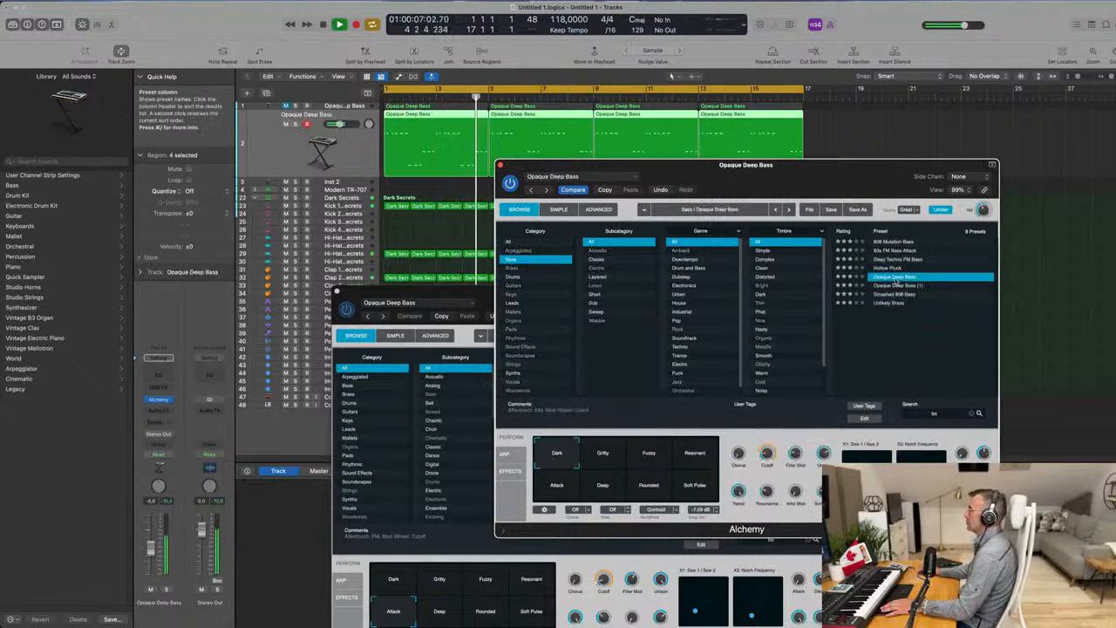
{"action": "left_click", "coordinate": [892, 268]}
Compare Hollow Pluck's variations during playback, from Dry FM, Mix Pulse and Metal Pulse to the Square and Vox versions and Wide Reverb.
{"action": "left_click_drag", "start_coordinate": [833, 187], "coordinate": [800, 184]}
{"action": "left_click", "coordinate": [570, 457]}
{"action": "left_click", "coordinate": [624, 460]}
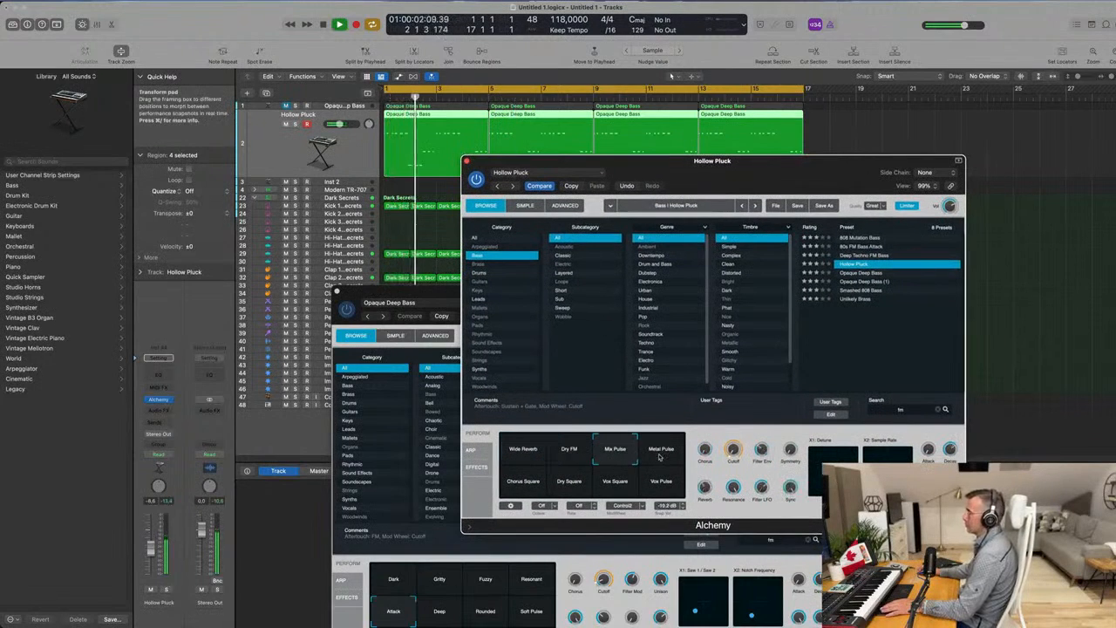
{"action": "left_click", "coordinate": [661, 456]}
{"action": "left_click", "coordinate": [527, 485]}
{"action": "left_click", "coordinate": [577, 488]}
{"action": "left_click", "coordinate": [613, 488]}
{"action": "left_click", "coordinate": [661, 490]}
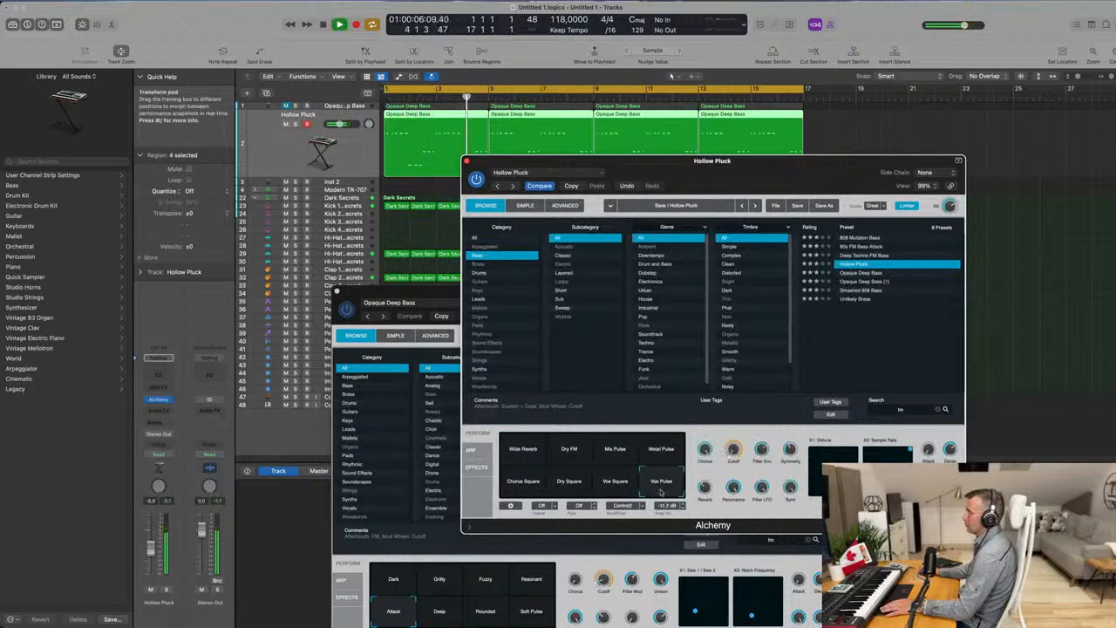
{"action": "left_click", "coordinate": [671, 452]}
{"action": "left_click", "coordinate": [505, 451]}
{"action": "left_click", "coordinate": [573, 452]}
{"action": "left_click", "coordinate": [515, 454]}
Compare the Deep Techno FM Bass and 80s FM Bass Attack presets, and load Deep Techno FM Bass for the duplicate track.
{"action": "left_click", "coordinate": [859, 254]}
{"action": "left_click_drag", "start_coordinate": [750, 168], "coordinate": [757, 212]}
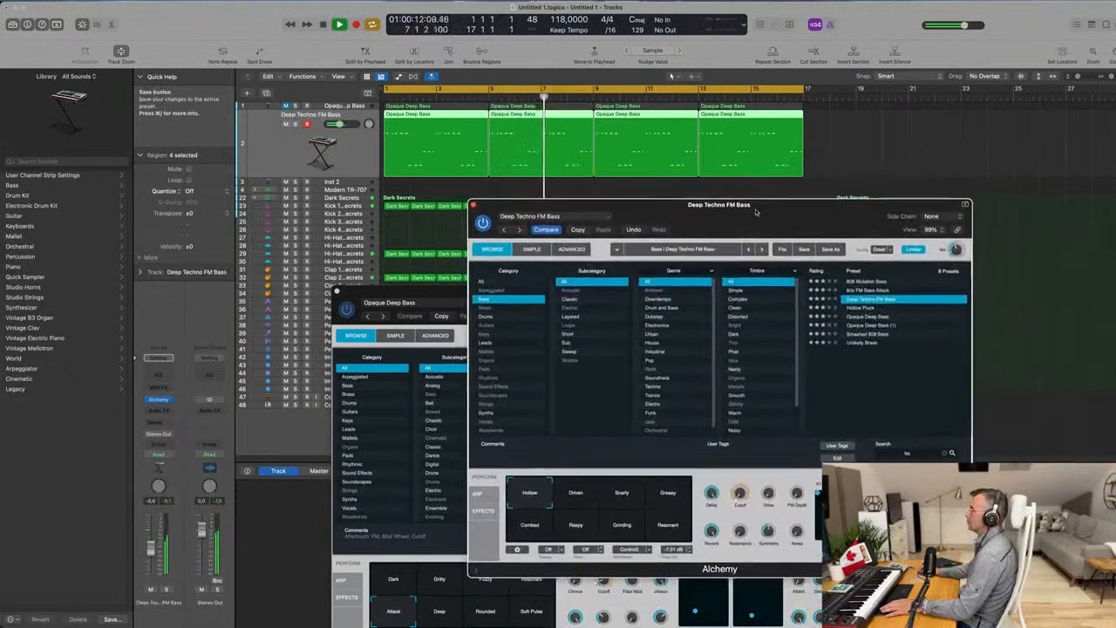
{"action": "left_click", "coordinate": [871, 288]}
{"action": "left_click", "coordinate": [871, 297]}
Compare Deep Techno FM Bass's Driven, Snarly, Greasy, Resonant and Combed variations during playback and choose Greasy.
{"action": "left_click", "coordinate": [583, 500]}
{"action": "left_click", "coordinate": [626, 495]}
{"action": "left_click", "coordinate": [663, 497]}
{"action": "left_click_drag", "start_coordinate": [807, 219], "coordinate": [781, 236]}
{"action": "left_click", "coordinate": [635, 551]}
{"action": "left_click", "coordinate": [506, 553]}
{"action": "left_click", "coordinate": [644, 513]}
{"action": "left_click_drag", "start_coordinate": [676, 218], "coordinate": [743, 278]}
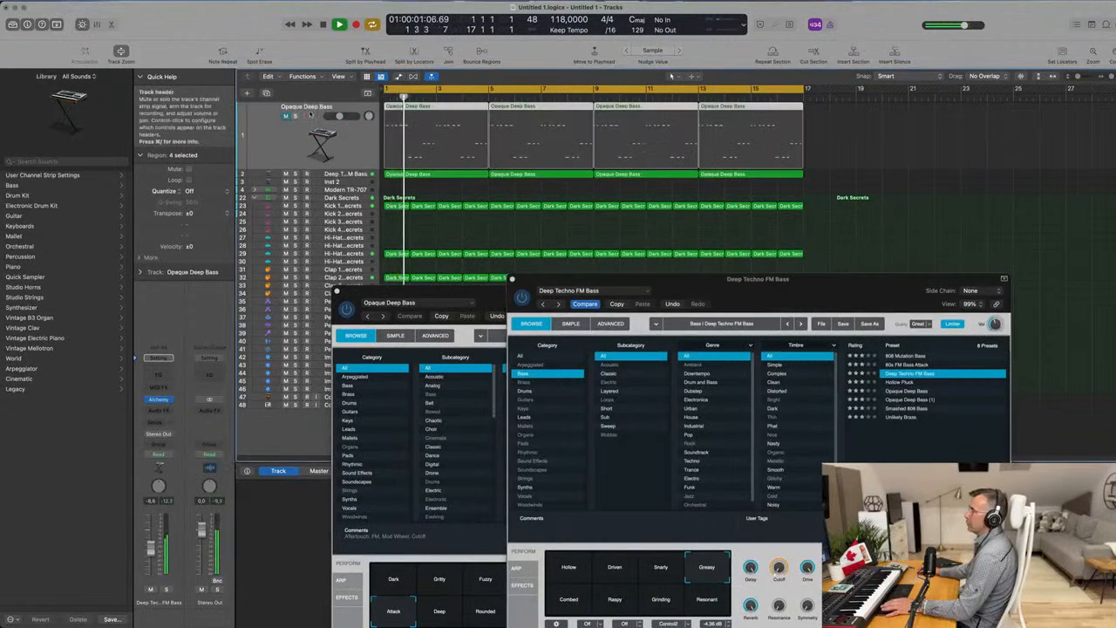
Unmute the Opaque Deep Bass track, lower its volume to about -9.2 dB and close both Alchemy windows.
{"action": "left_click", "coordinate": [335, 106]}
{"action": "left_click", "coordinate": [334, 175]}
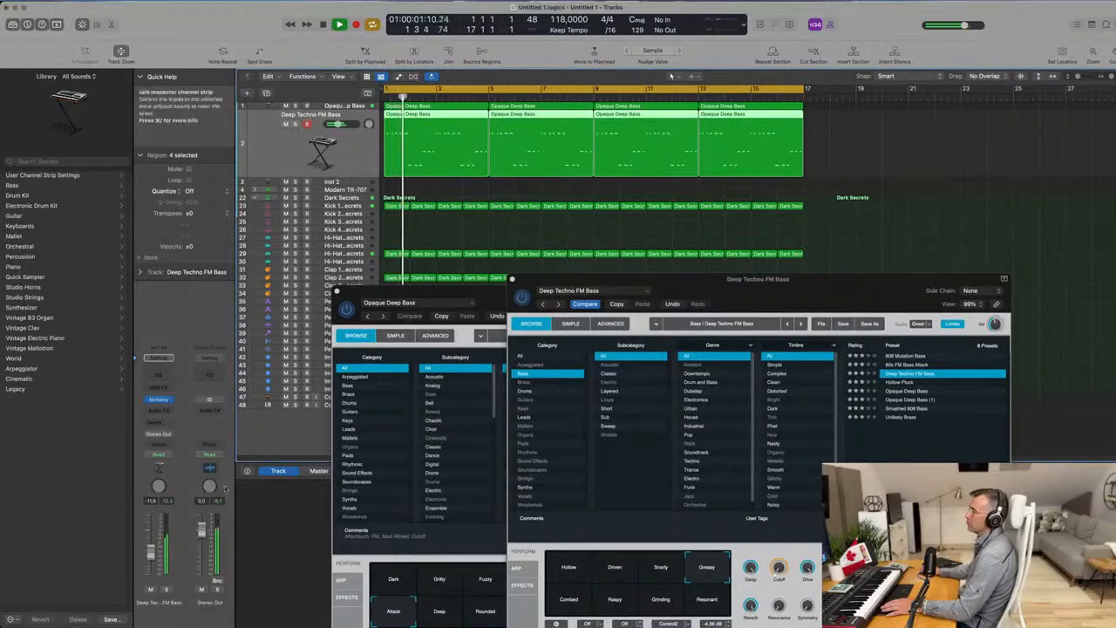
{"action": "left_click", "coordinate": [340, 107]}
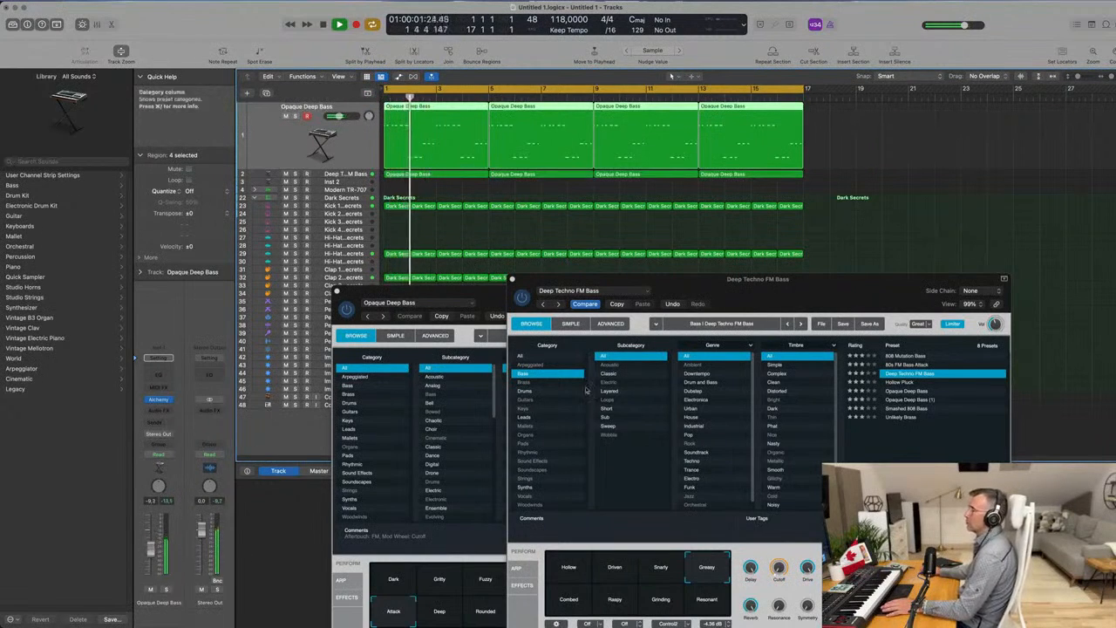
{"action": "left_click_drag", "start_coordinate": [716, 293], "coordinate": [399, 292]}
{"action": "left_click", "coordinate": [435, 296]}
{"action": "left_click", "coordinate": [319, 289]}
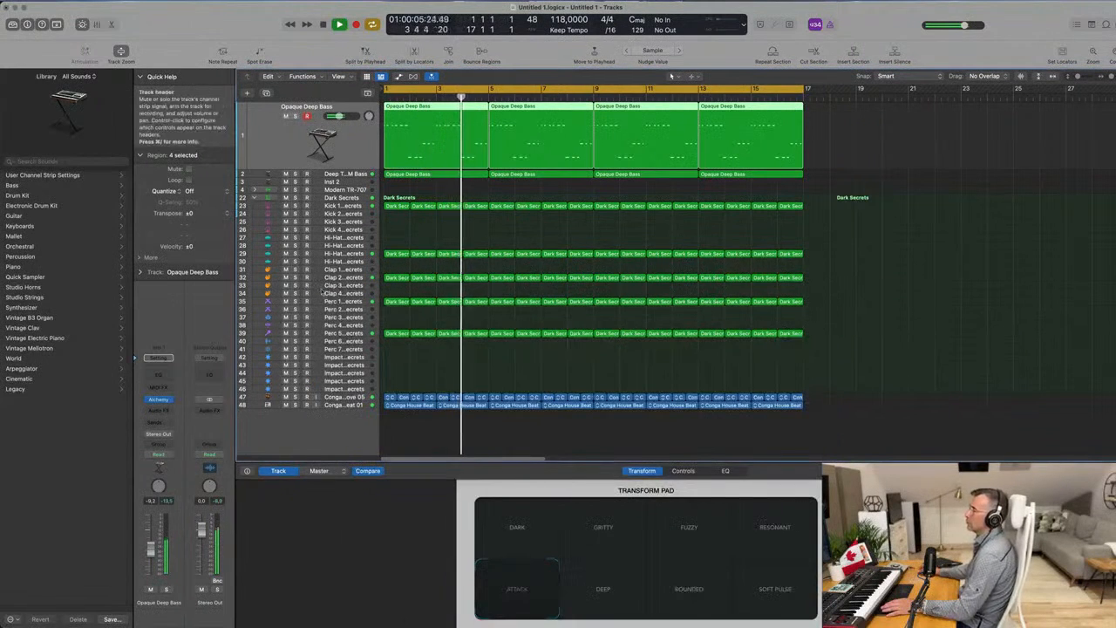
Compare the groove with and without the Deep Techno FM Bass track and lower that track's volume to about -12.2 dB.
{"action": "left_click", "coordinate": [277, 175]}
{"action": "key", "text": "space"}
{"action": "left_click_drag", "start_coordinate": [151, 552], "coordinate": [151, 554]}
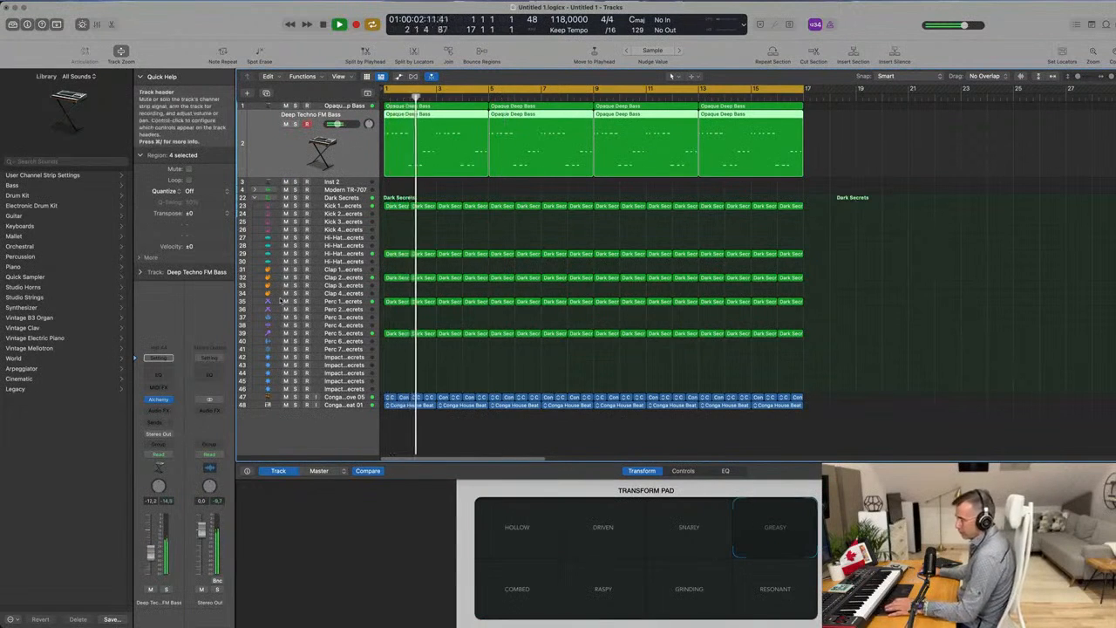
Show the mixer and route the outputs of both bass channels to Bus 7.
{"action": "key", "text": "x"}
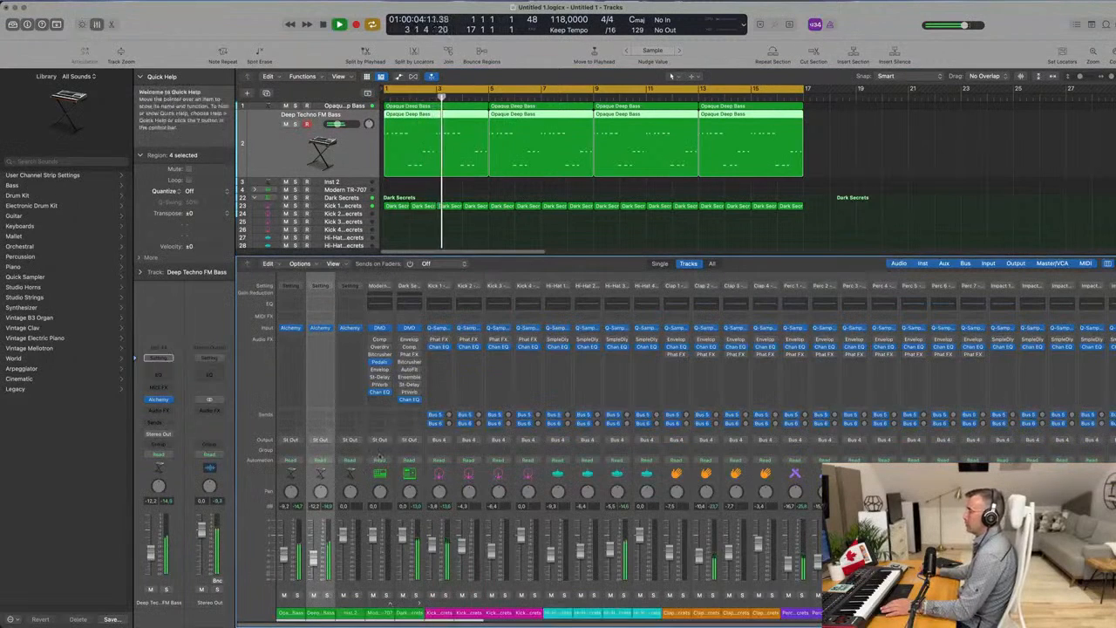
{"action": "left_click", "coordinate": [283, 615]}
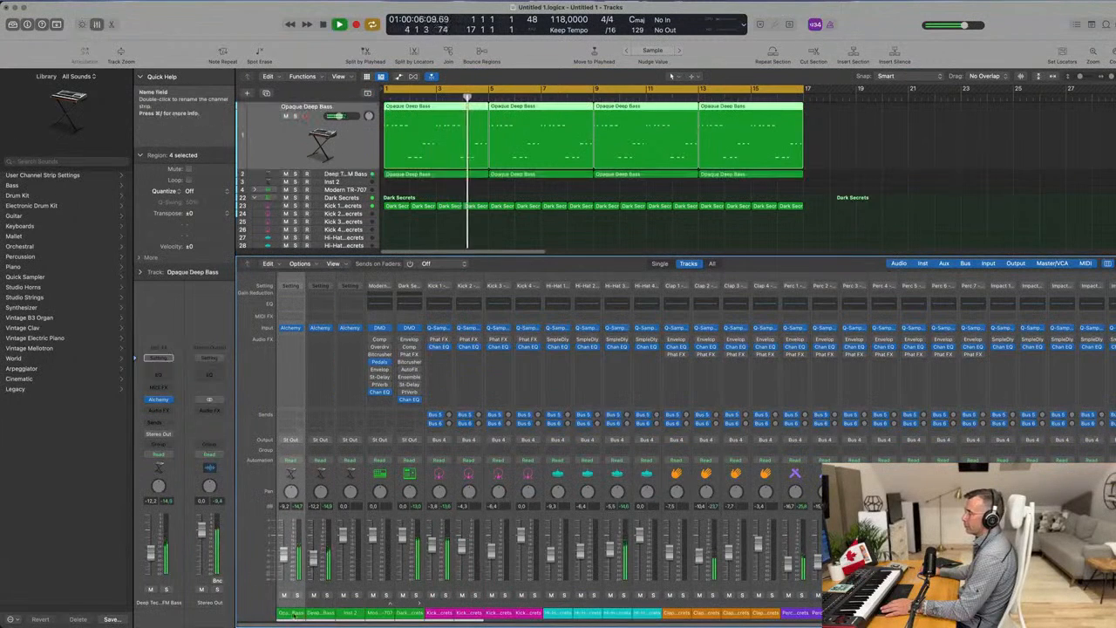
{"action": "left_click", "coordinate": [324, 441]}
{"action": "mouse_move", "coordinate": [329, 480]}
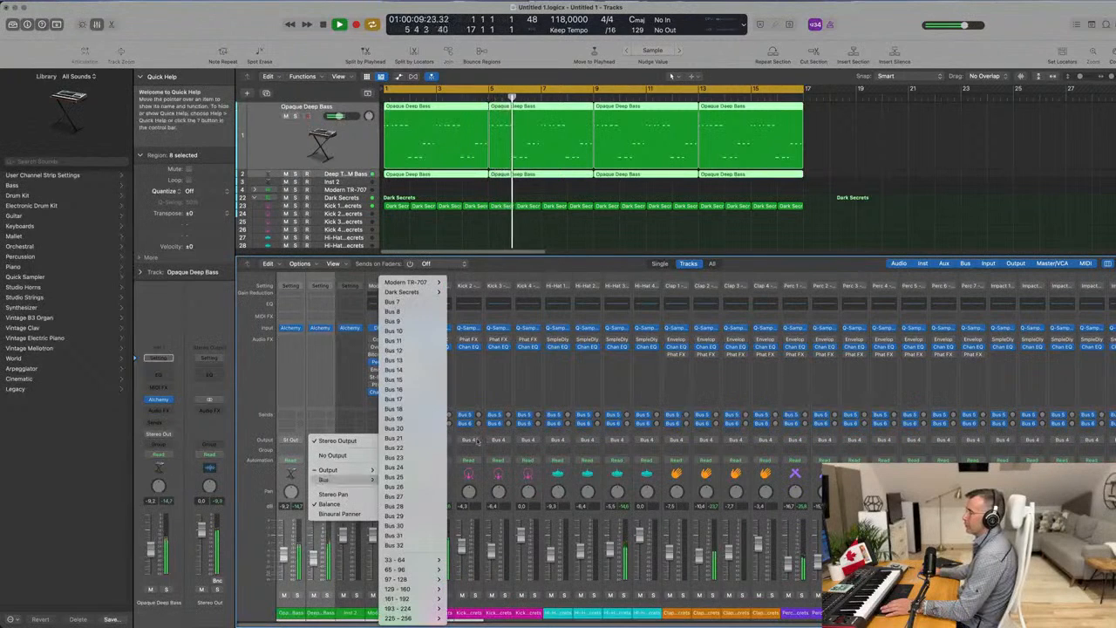
{"action": "left_click", "coordinate": [423, 304]}
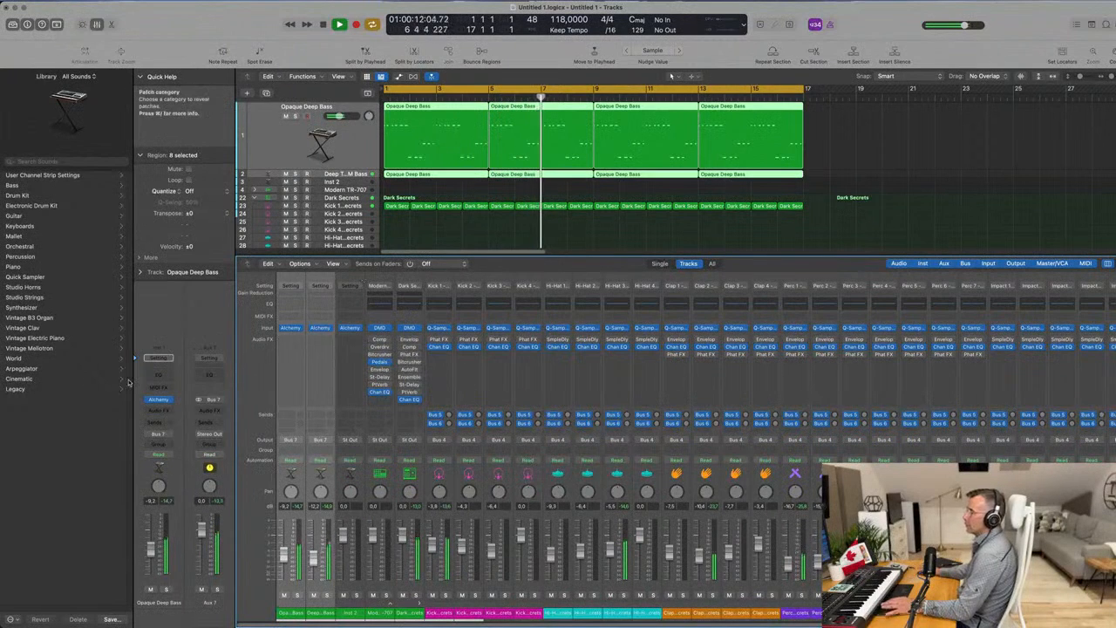
Insert a stereo Compressor on the Aux 7 channel fed by Bus 7.
{"action": "left_click", "coordinate": [209, 410]}
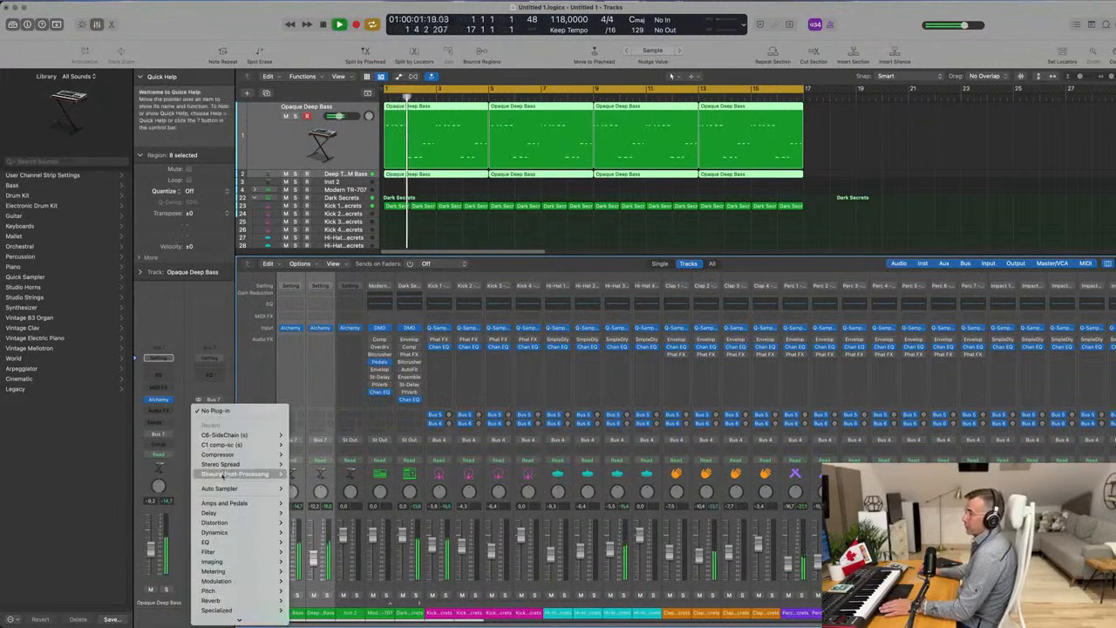
{"action": "mouse_move", "coordinate": [234, 453]}
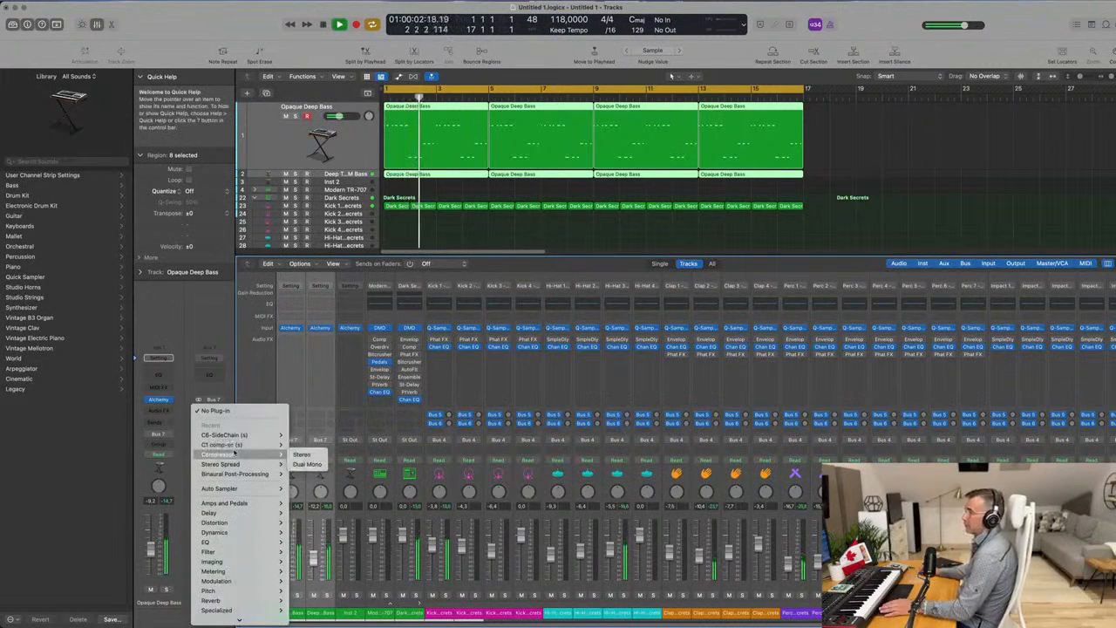
{"action": "left_click", "coordinate": [302, 454]}
Set the Aux 7 compressor's side chain source to the instrument Kick 1 - Modern TR-707 (Inst 3).
{"action": "left_click", "coordinate": [747, 128]}
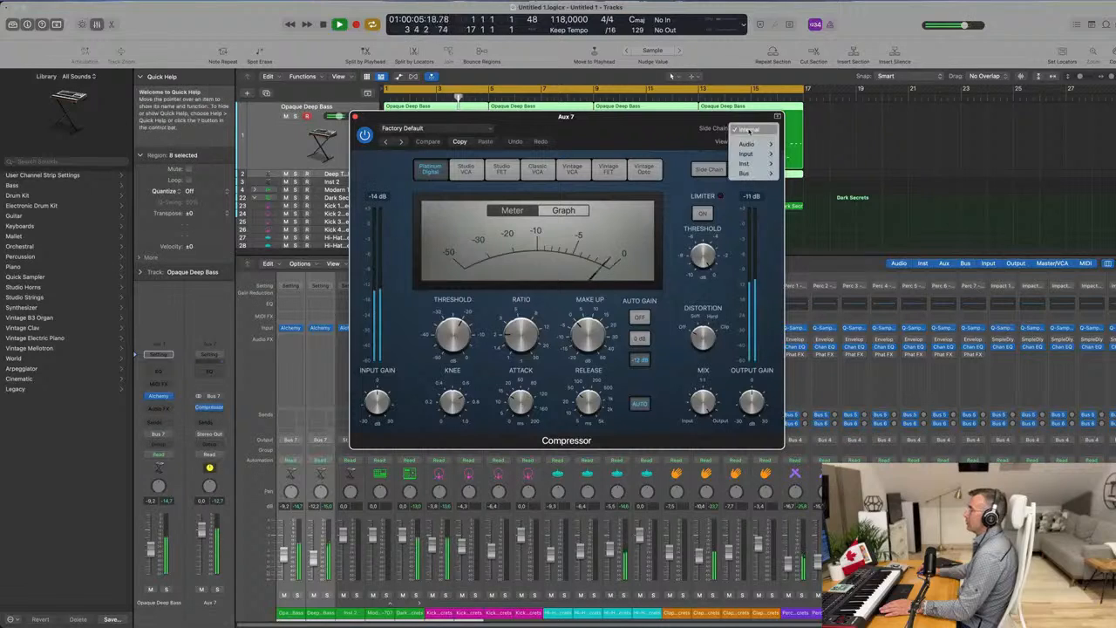
{"action": "mouse_move", "coordinate": [742, 166]}
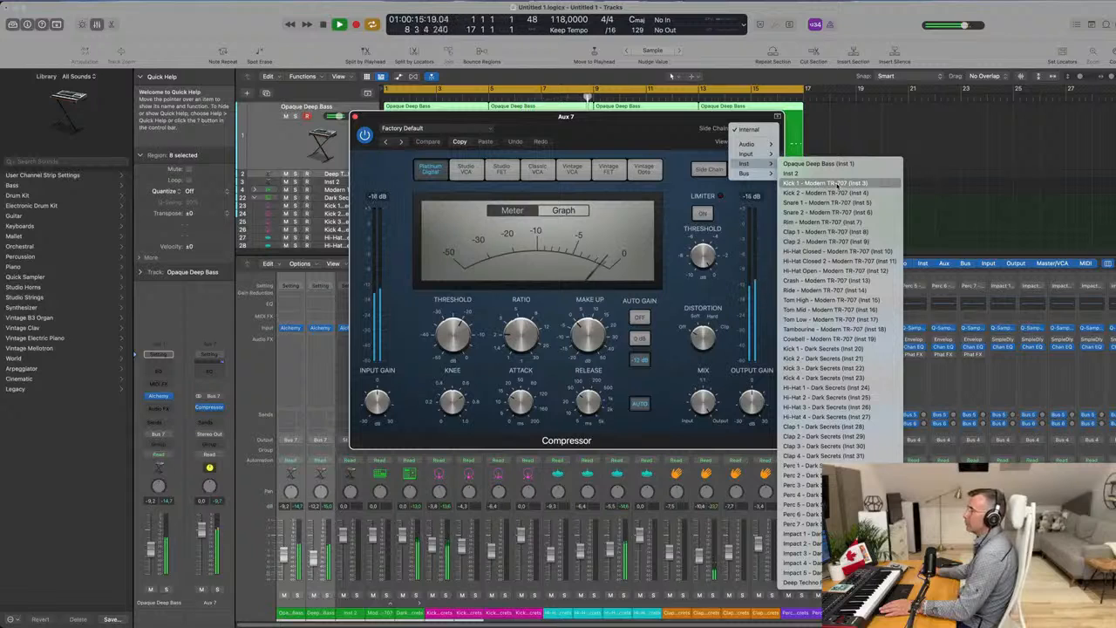
{"action": "left_click", "coordinate": [827, 184]}
{"action": "left_click_drag", "start_coordinate": [594, 129], "coordinate": [754, 160]}
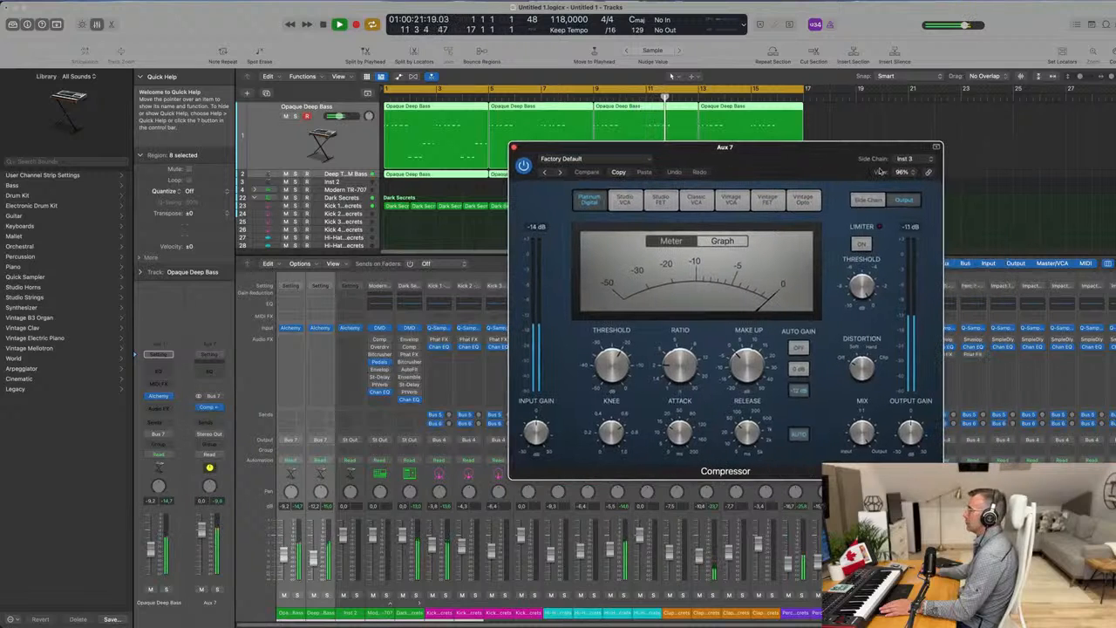
Change the compressor's side chain source to the instrument Kick 1 - Dark Secrets (Inst 20).
{"action": "left_click", "coordinate": [908, 160]}
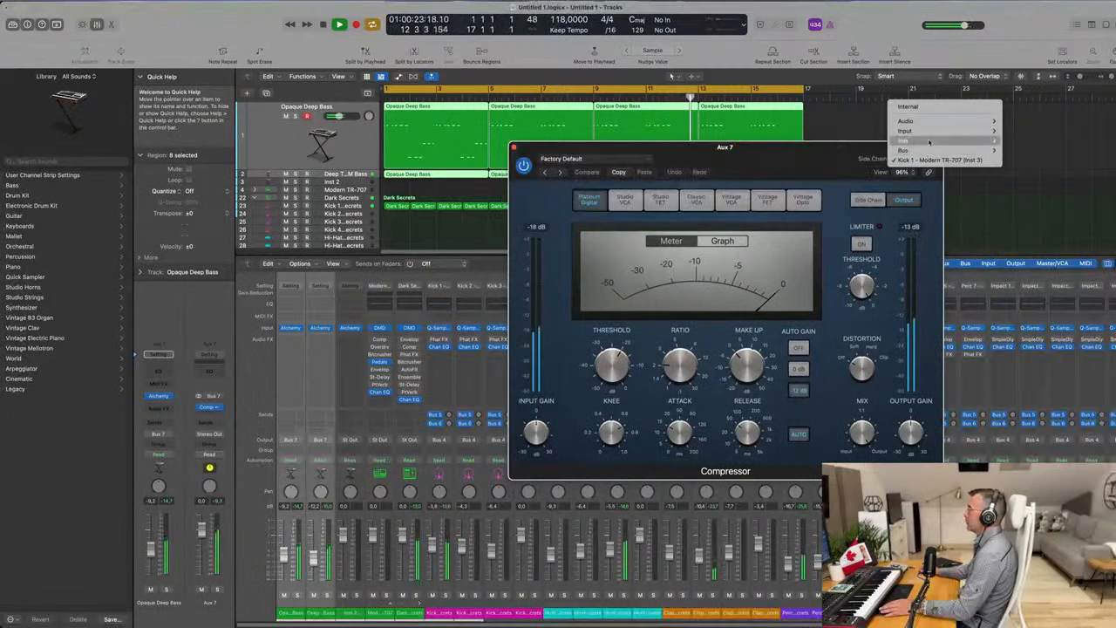
{"action": "mouse_move", "coordinate": [905, 140]}
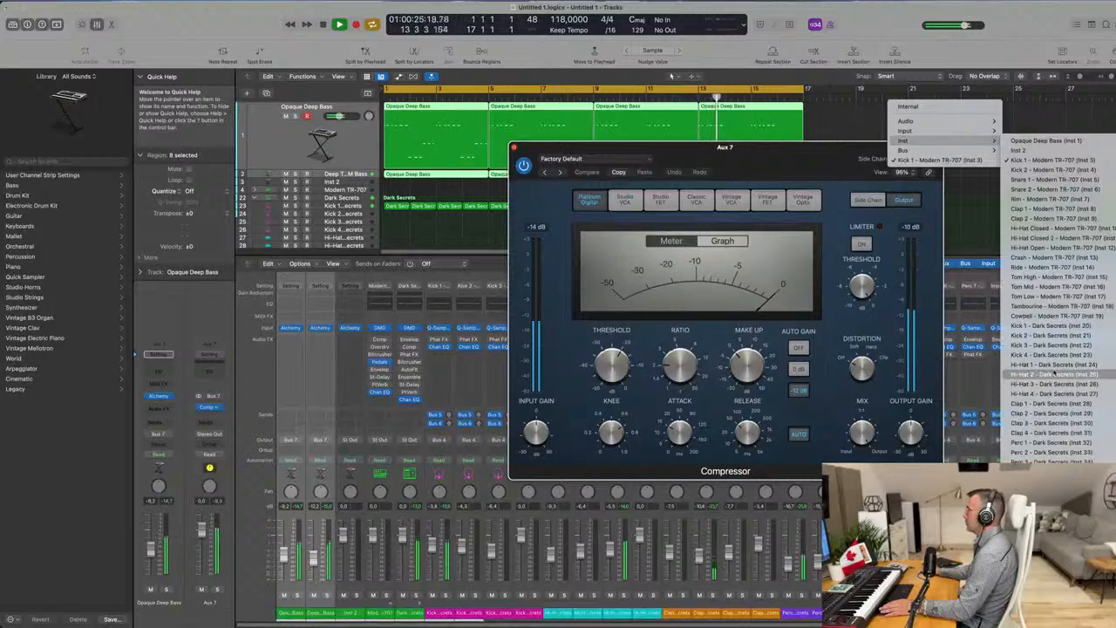
{"action": "left_click", "coordinate": [1053, 330]}
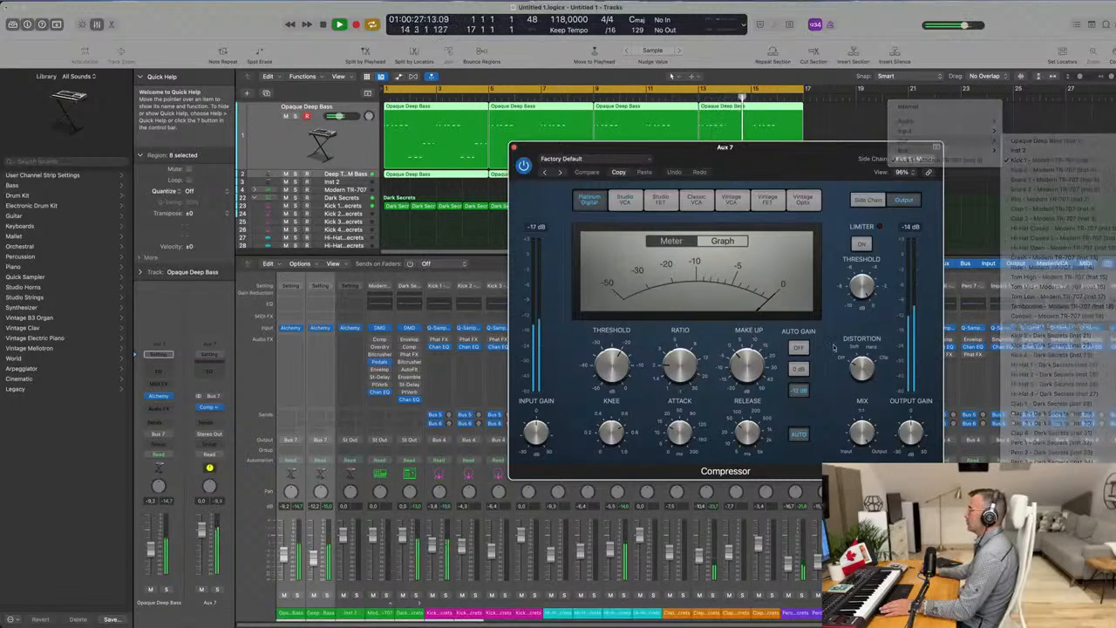
Raise the Aux 7 compressor's ratio, set its threshold to about -22.5 dB, and close the plug-in.
{"action": "left_click_drag", "start_coordinate": [795, 148], "coordinate": [766, 210]}
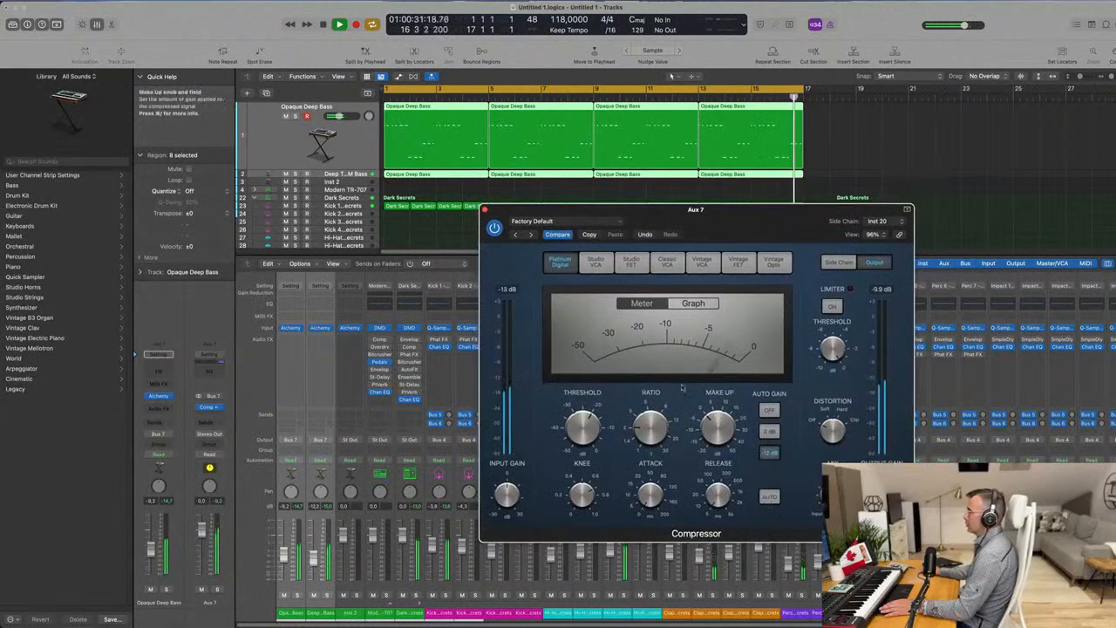
{"action": "left_click_drag", "start_coordinate": [648, 419], "coordinate": [648, 413]}
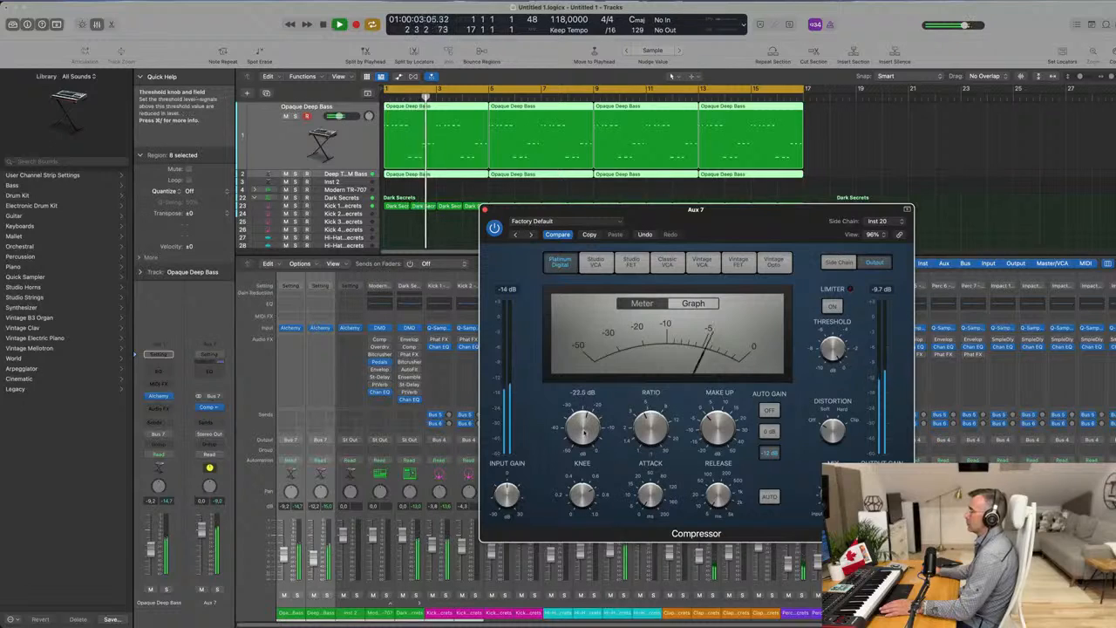
{"action": "left_click_drag", "start_coordinate": [585, 431], "coordinate": [586, 433]}
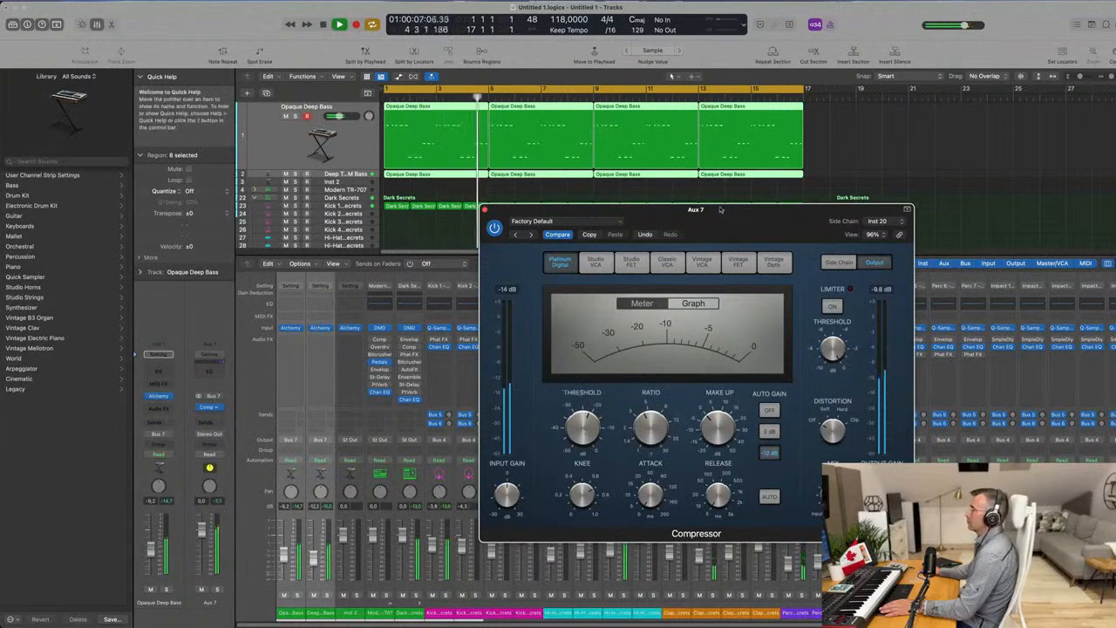
{"action": "left_click_drag", "start_coordinate": [662, 210], "coordinate": [713, 136]}
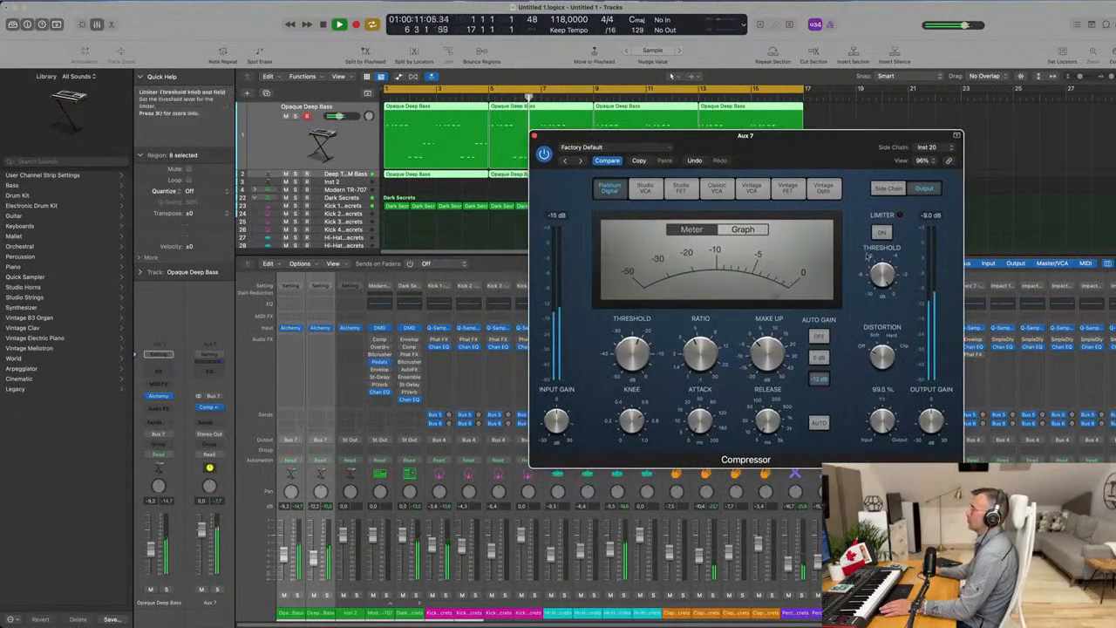
{"action": "left_click", "coordinate": [535, 135]}
Restart playback with the Opaque Deep Bass track selected and insert a Vintage Tube EQ after the compressor on Aux 7.
{"action": "left_click", "coordinate": [338, 138]}
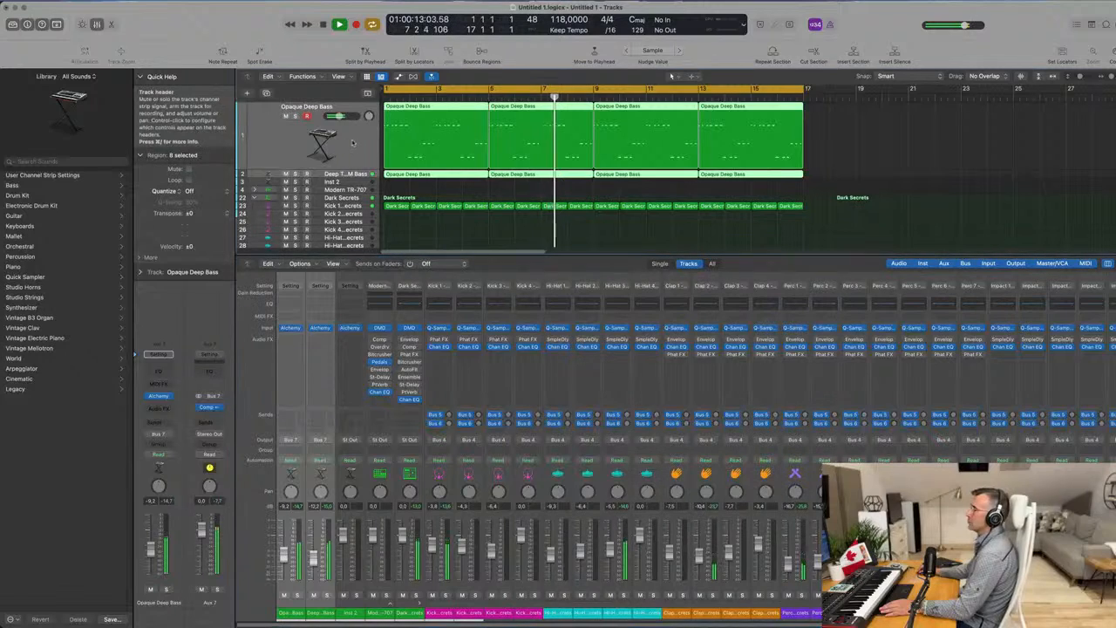
{"action": "key", "text": "Return"}
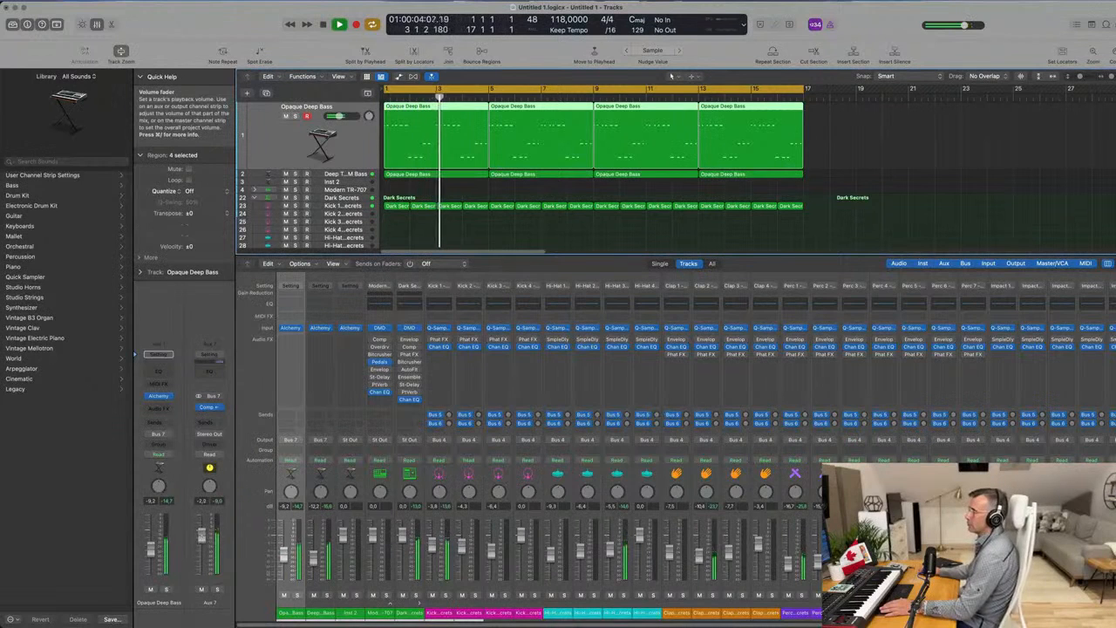
{"action": "left_click", "coordinate": [213, 410]}
{"action": "mouse_move", "coordinate": [243, 447]}
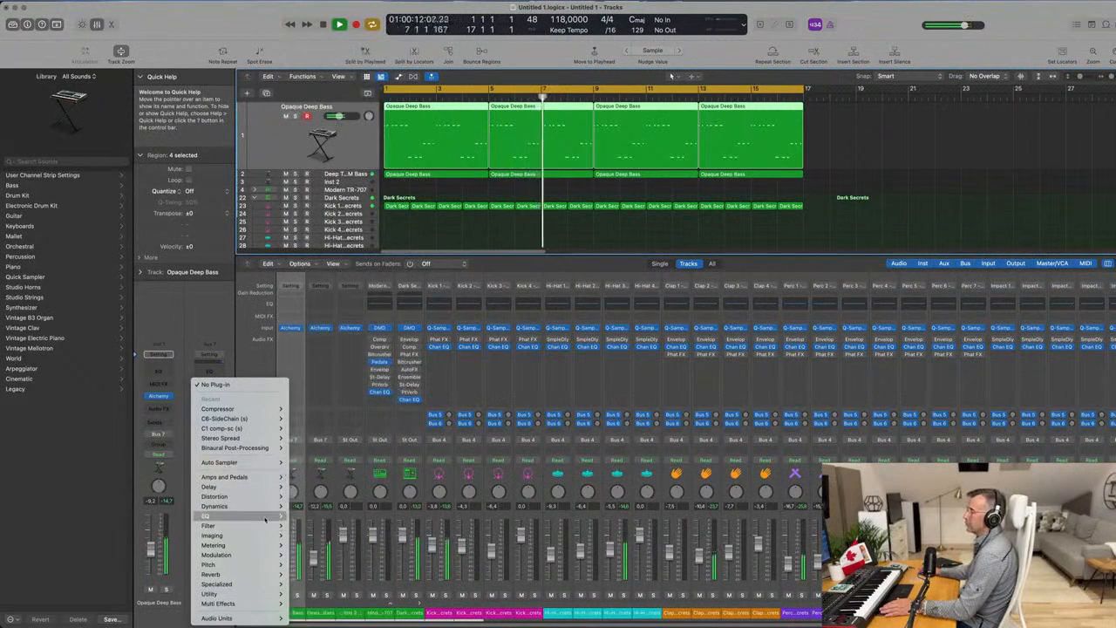
{"action": "mouse_move", "coordinate": [210, 515]}
{"action": "mouse_move", "coordinate": [307, 229]}
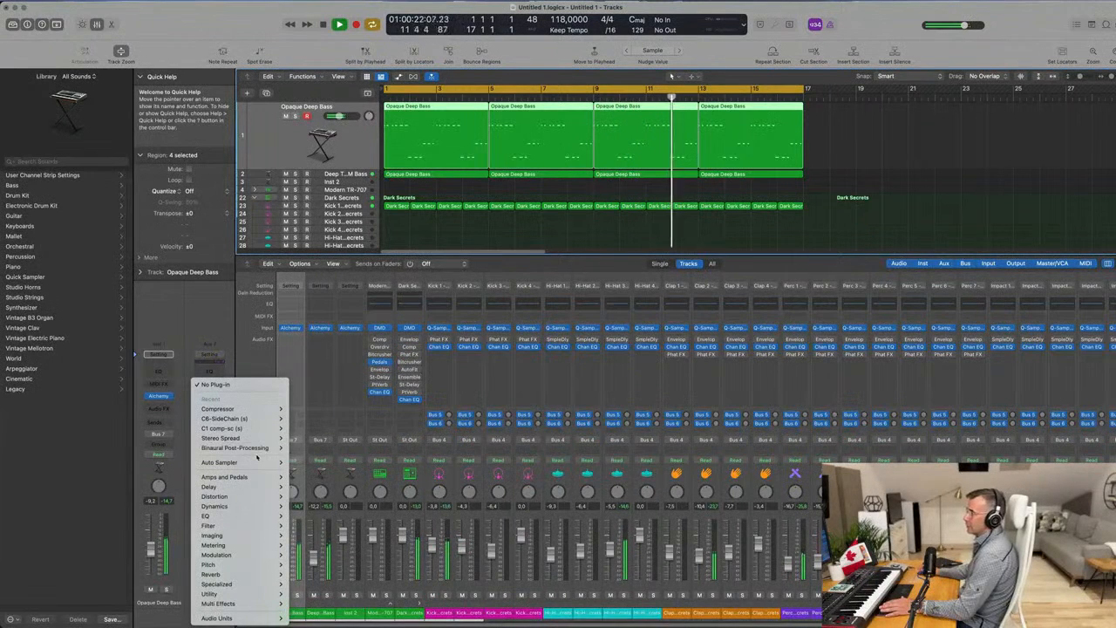
{"action": "mouse_move", "coordinate": [228, 618]}
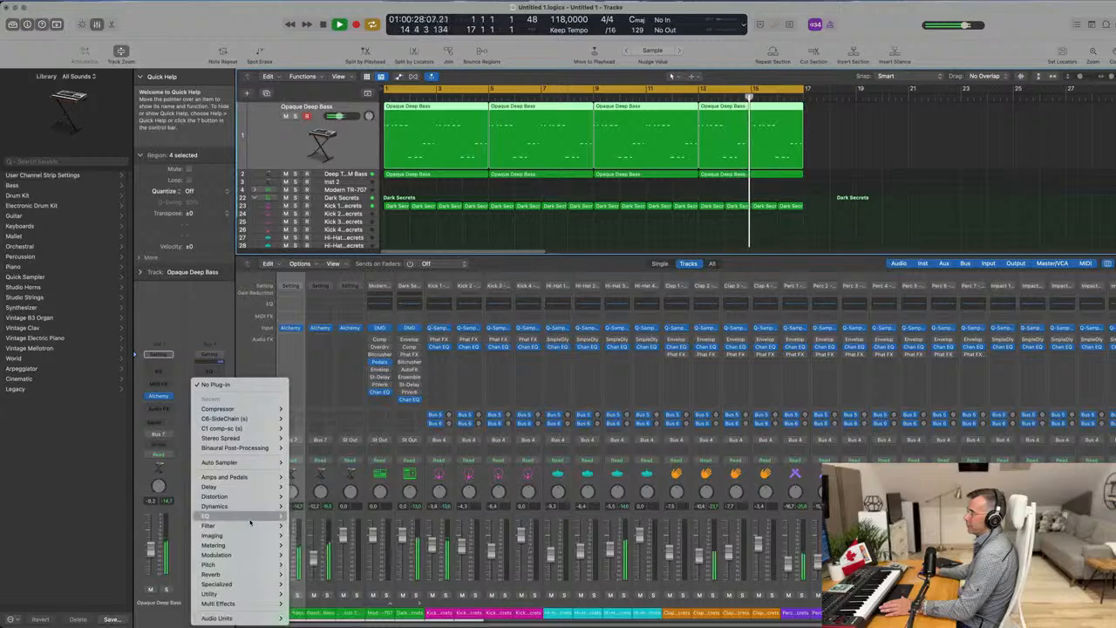
{"action": "mouse_move", "coordinate": [349, 618]}
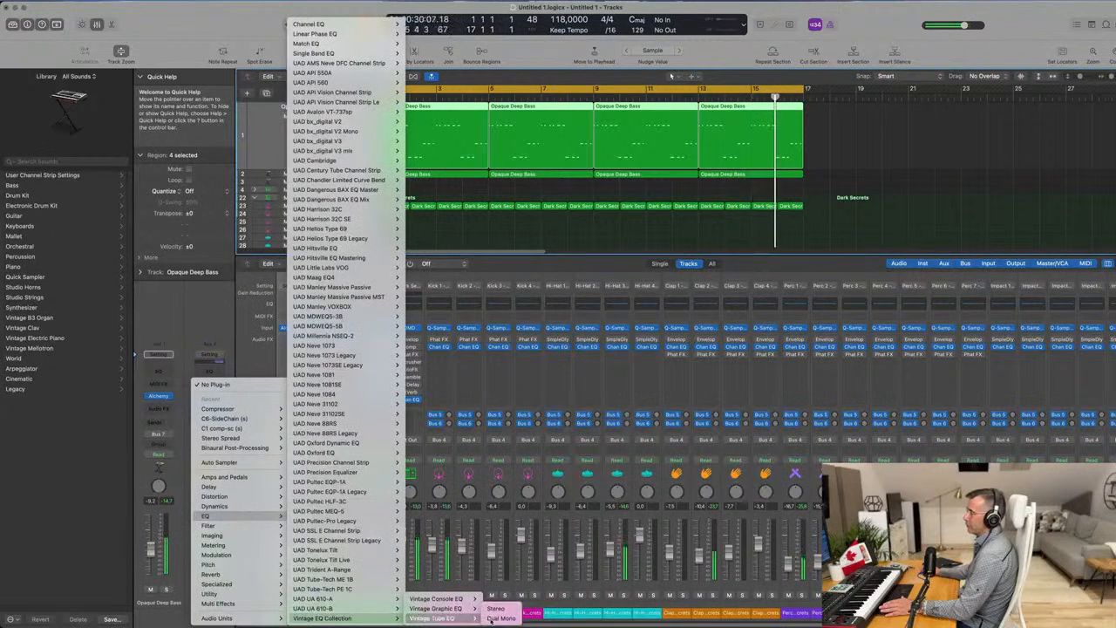
{"action": "left_click", "coordinate": [435, 617]}
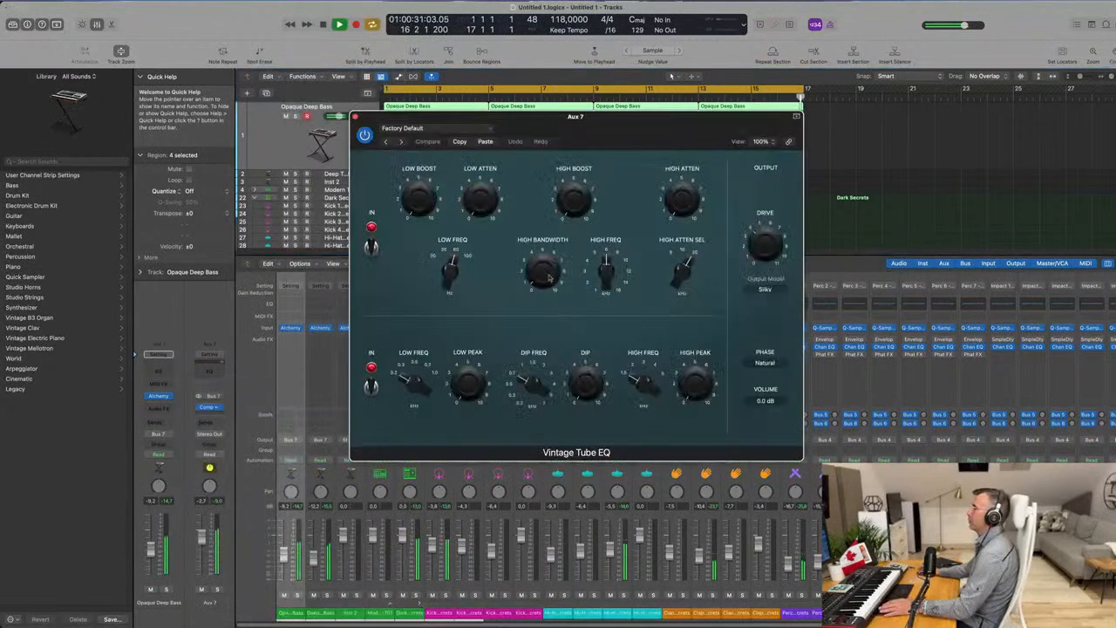
Load the Big Synth preset in the Vintage Tube EQ and close the plug-in.
{"action": "left_click", "coordinate": [410, 129]}
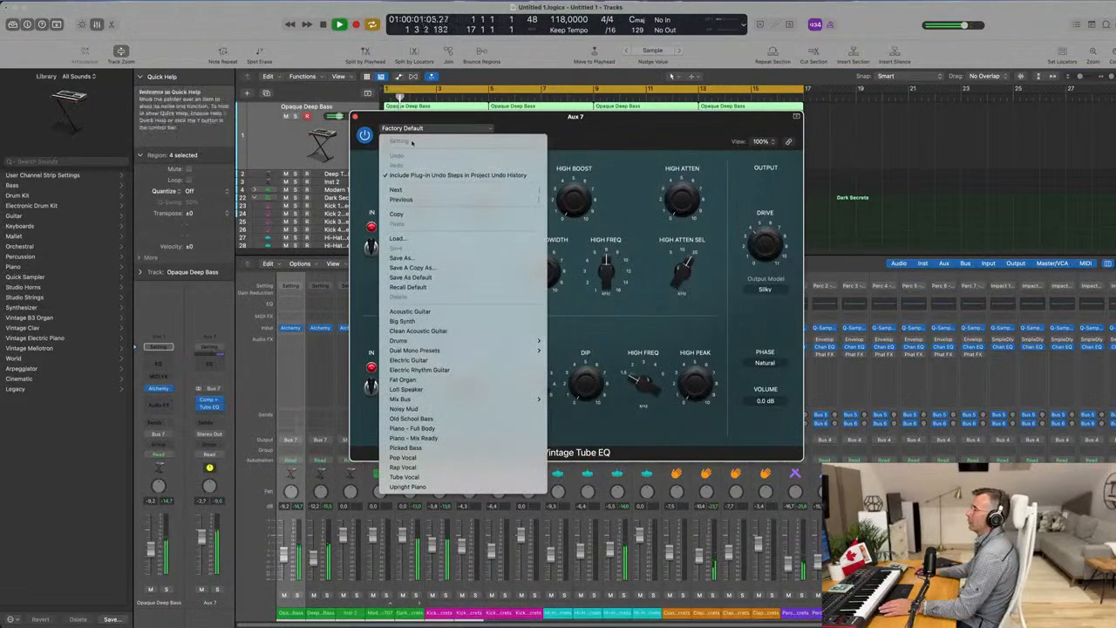
{"action": "left_click", "coordinate": [425, 323]}
{"action": "left_click_drag", "start_coordinate": [539, 112], "coordinate": [525, 219]}
{"action": "left_click", "coordinate": [346, 230]}
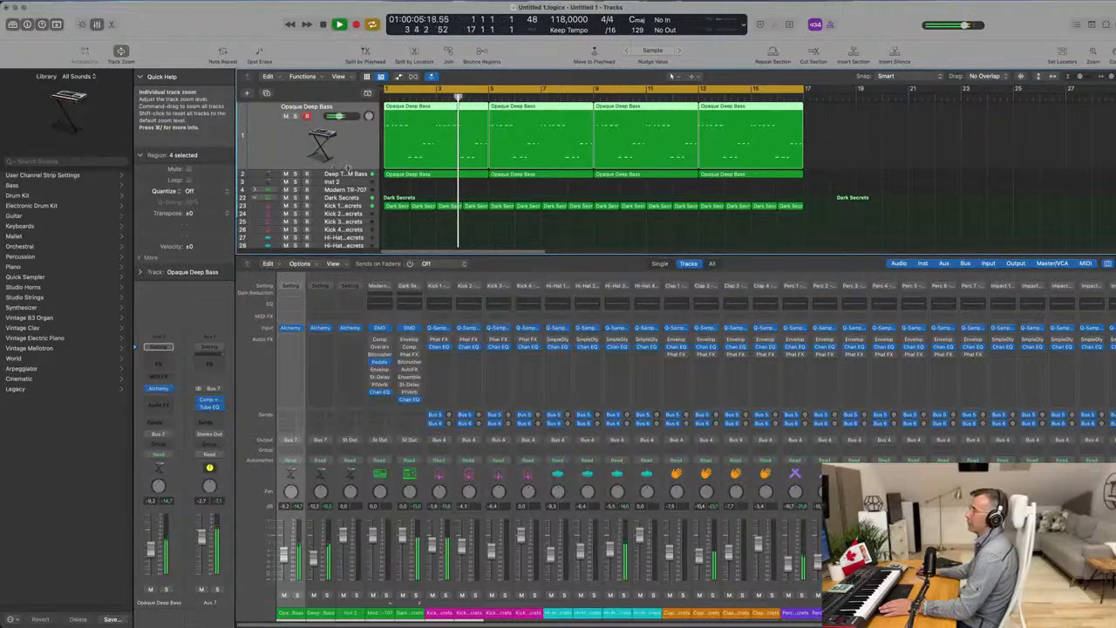
Audition the groove with Opaque Deep Bass muted and with Deep Techno FM Bass muted, unmuting each track again.
{"action": "left_click", "coordinate": [285, 116]}
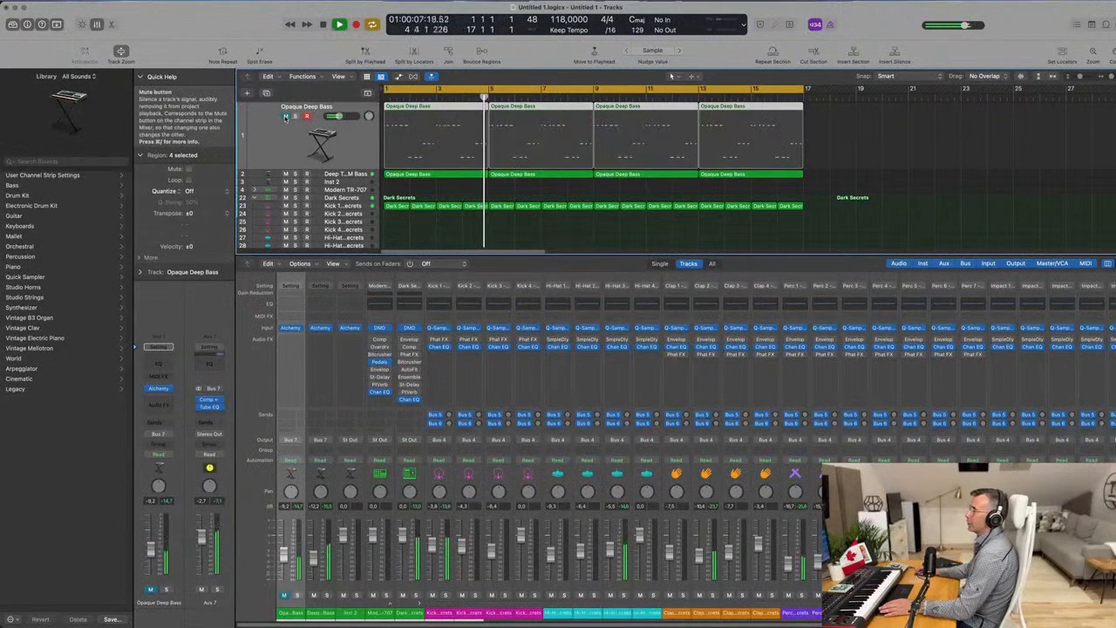
{"action": "left_click", "coordinate": [285, 116]}
{"action": "key", "text": "super+d"}
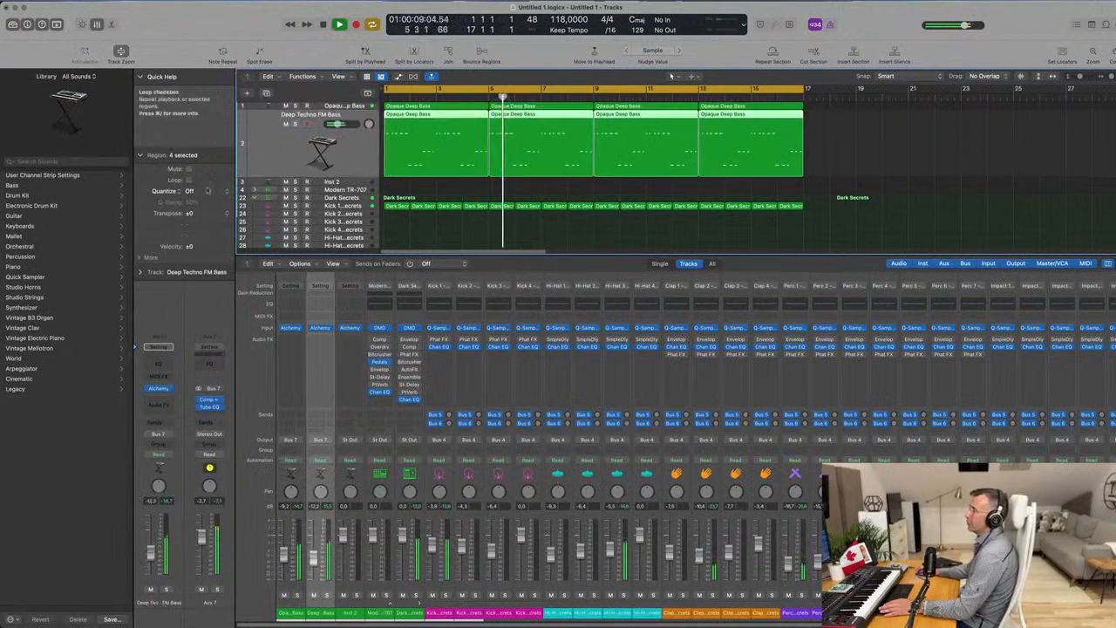
{"action": "left_click", "coordinate": [151, 589]}
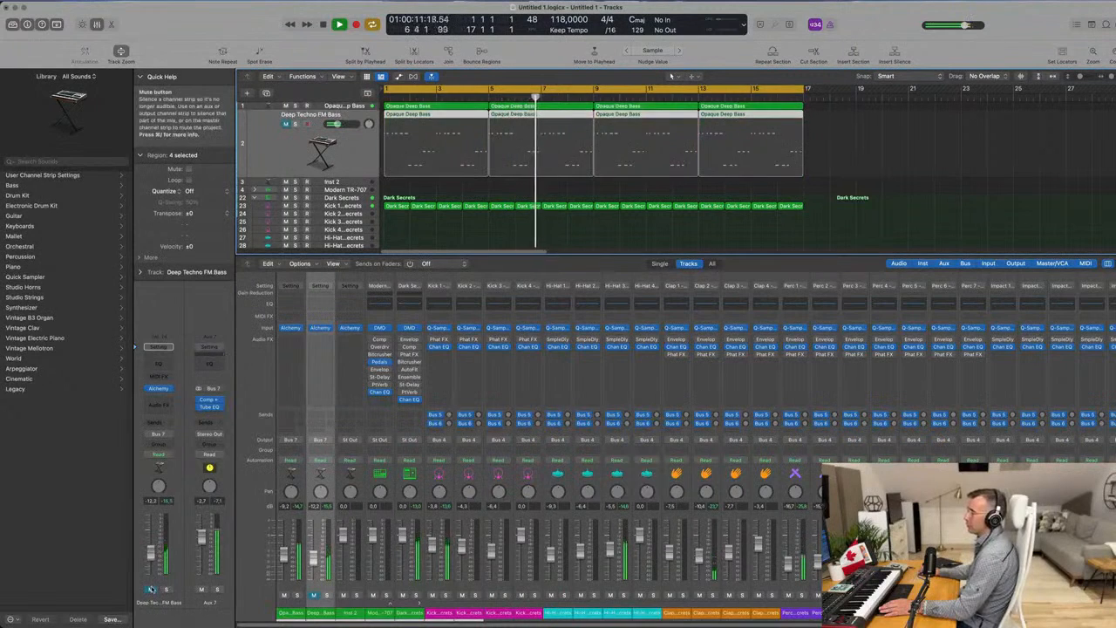
{"action": "left_click", "coordinate": [151, 589]}
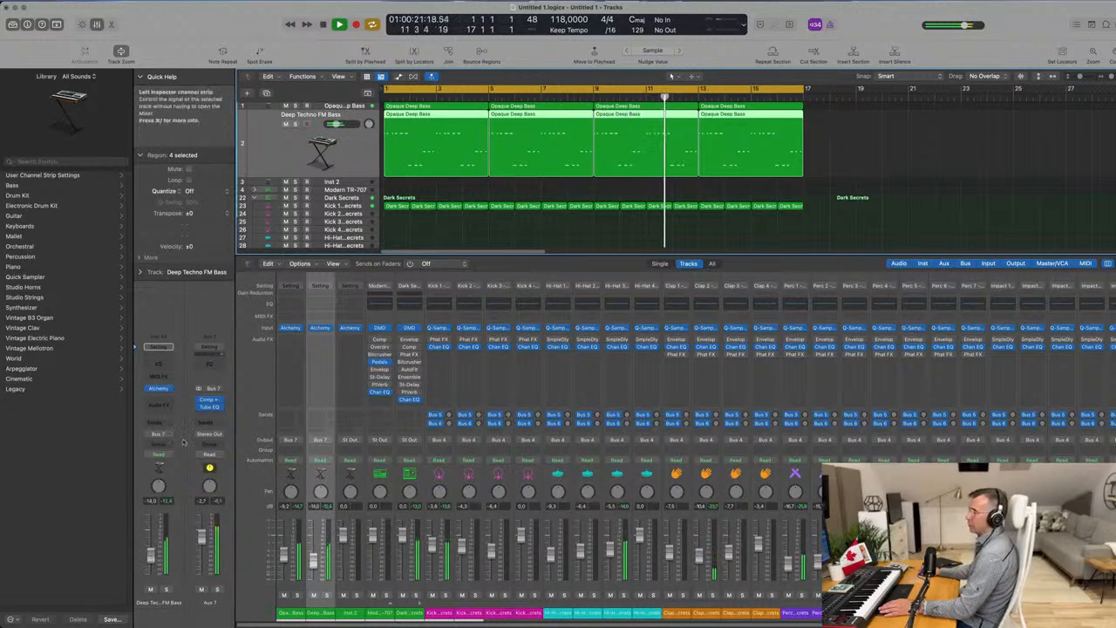
Add a send to Bus 8 on the Deep Techno FM Bass channel.
{"action": "left_click", "coordinate": [157, 424]}
{"action": "mouse_move", "coordinate": [164, 438]}
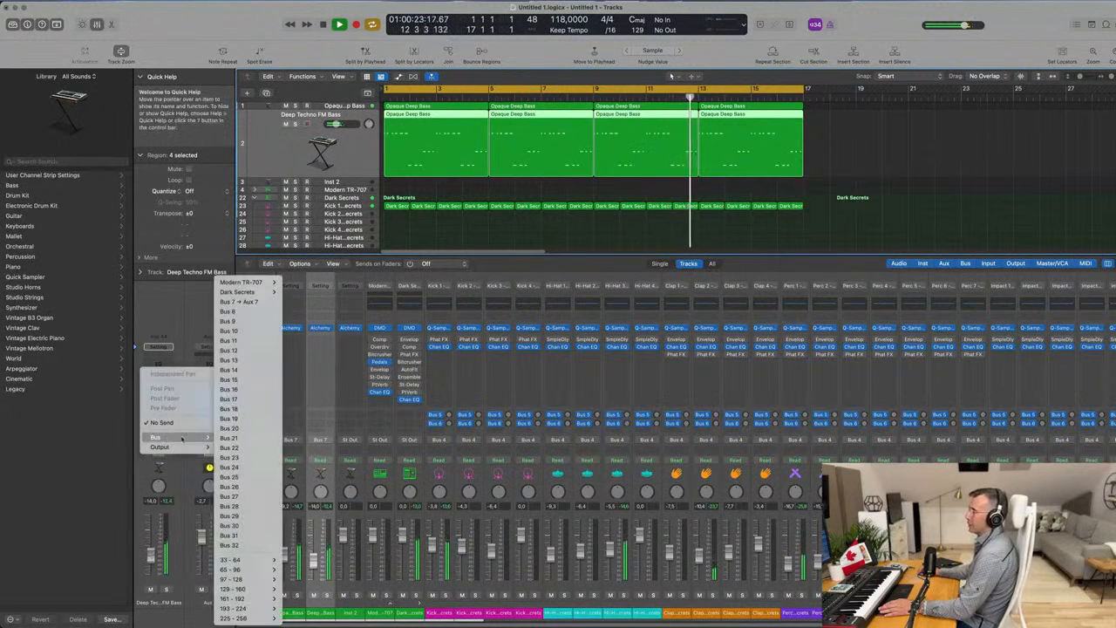
{"action": "left_click", "coordinate": [269, 312]}
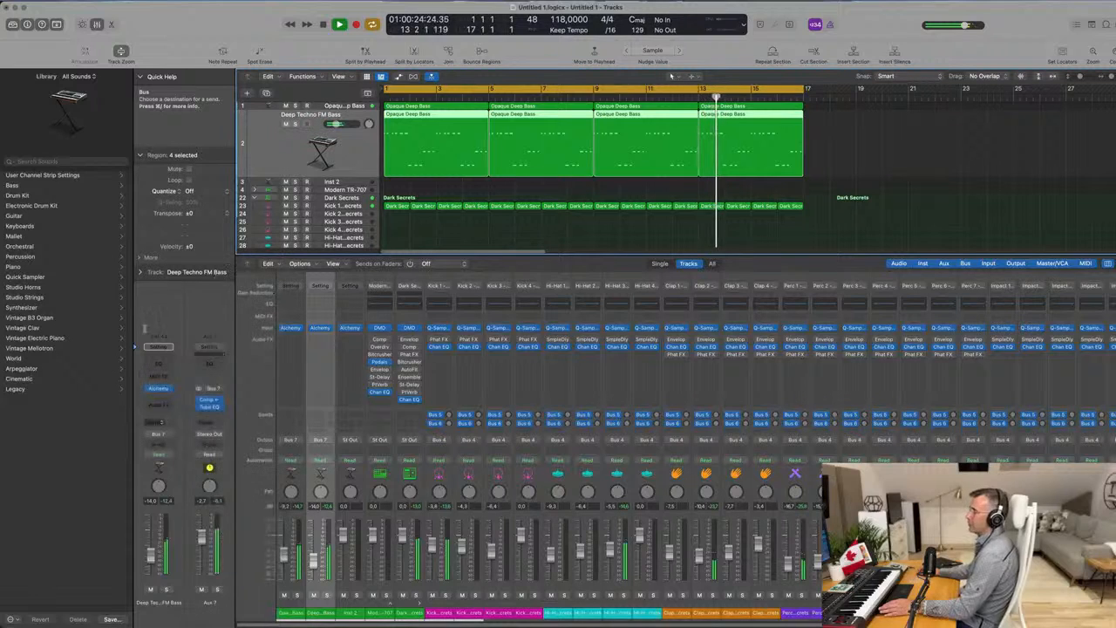
Insert a Channel EQ on Aux 8 and cut the lows below about 395 Hz at 12 dB/Oct.
{"action": "left_click", "coordinate": [209, 365]}
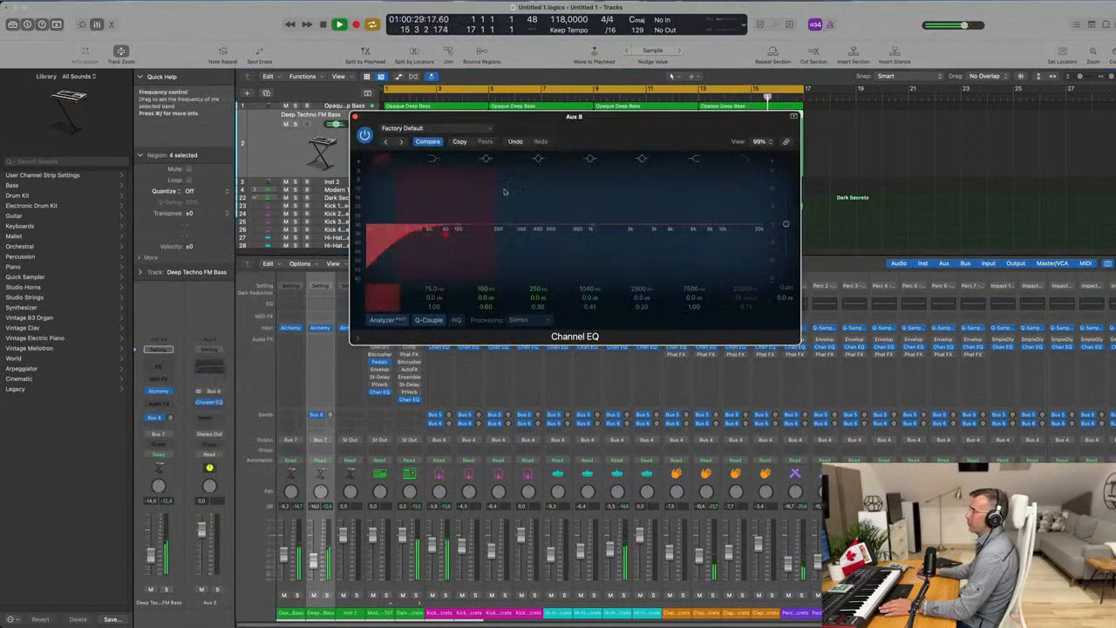
{"action": "left_click_drag", "start_coordinate": [525, 234], "coordinate": [543, 233]}
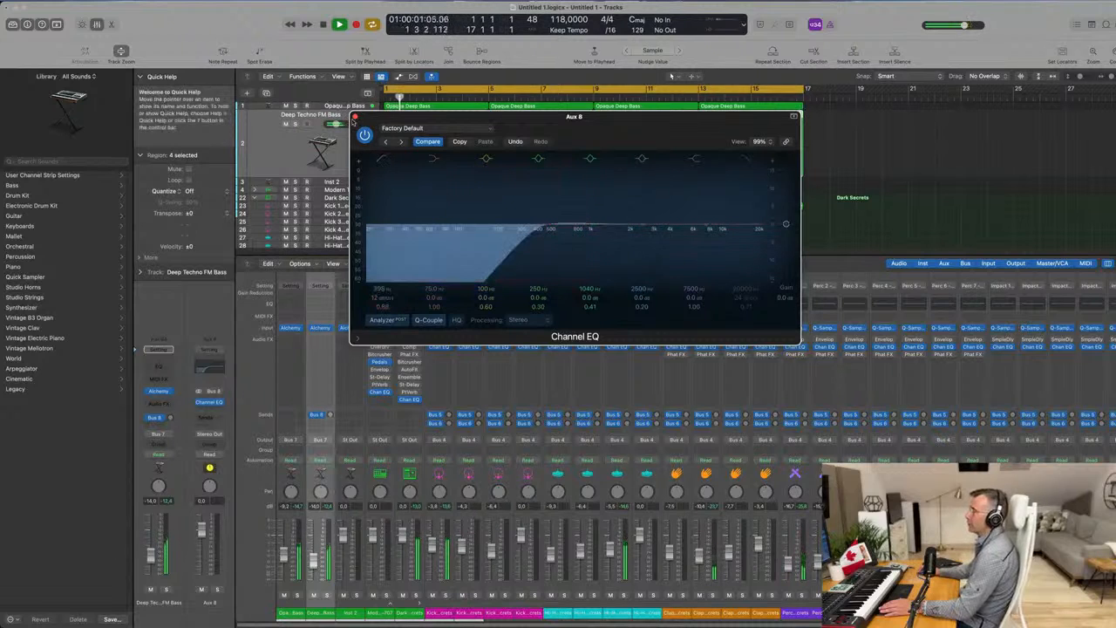
{"action": "left_click", "coordinate": [207, 402]}
Insert a stereo EnVerb reverb after the Channel EQ on Aux 8.
{"action": "left_click", "coordinate": [203, 411]}
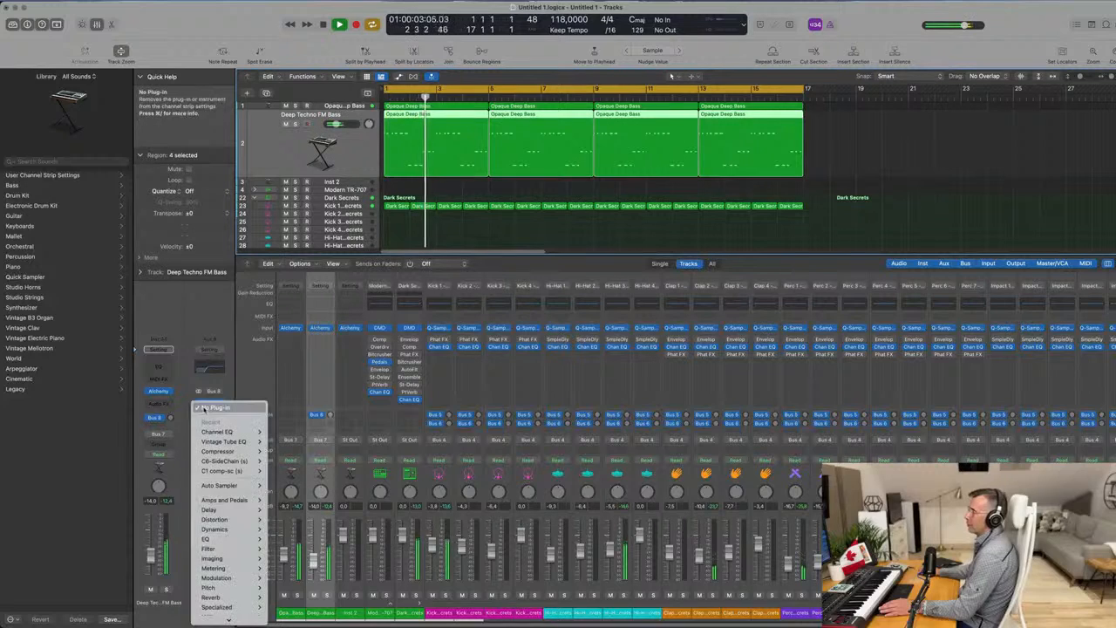
{"action": "mouse_move", "coordinate": [238, 538]}
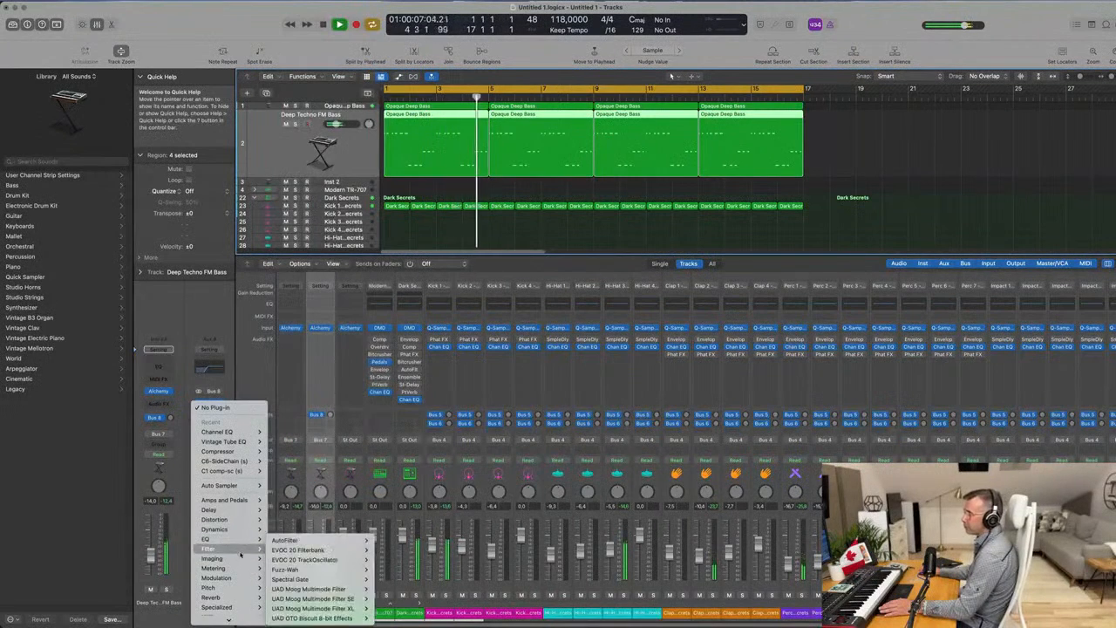
{"action": "mouse_move", "coordinate": [240, 596]}
{"action": "mouse_move", "coordinate": [336, 462]}
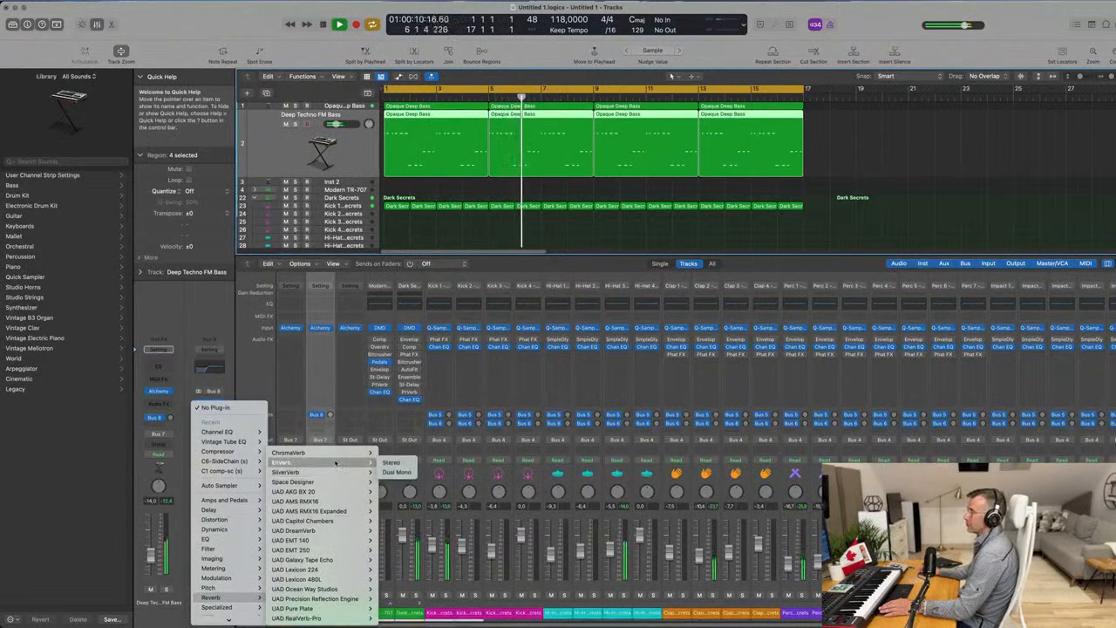
{"action": "left_click", "coordinate": [390, 463]}
Load the Fast Reverse Verb preset in EnVerb and turn up the Deep Techno FM Bass send to Bus 8.
{"action": "left_click_drag", "start_coordinate": [562, 123], "coordinate": [588, 199]}
{"action": "left_click", "coordinate": [449, 203]}
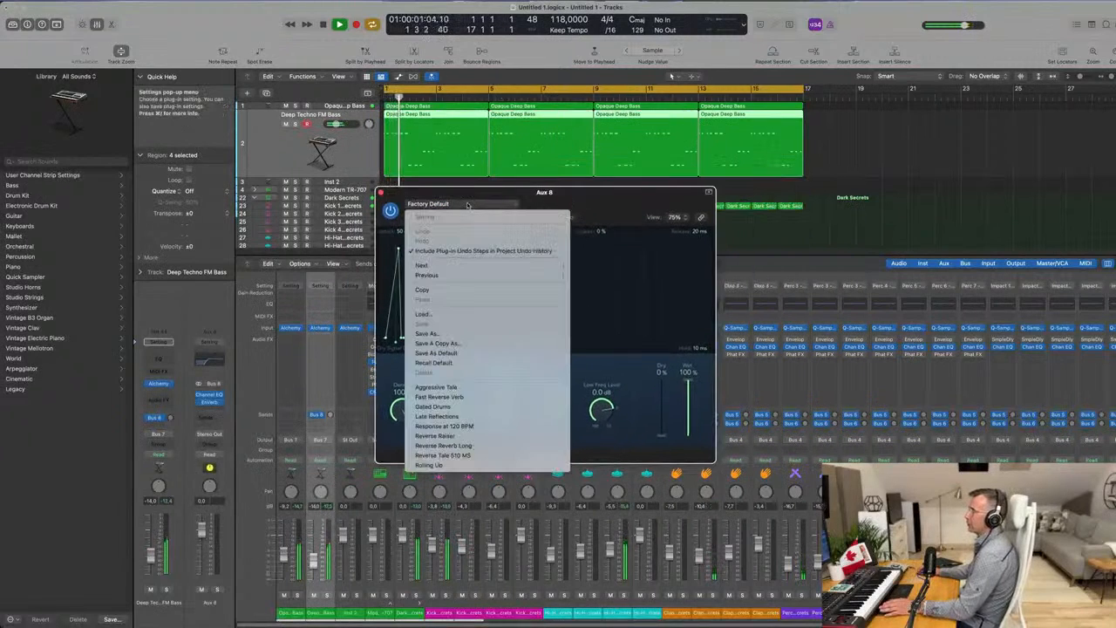
{"action": "left_click", "coordinate": [497, 396]}
{"action": "left_click_drag", "start_coordinate": [595, 204], "coordinate": [771, 202]}
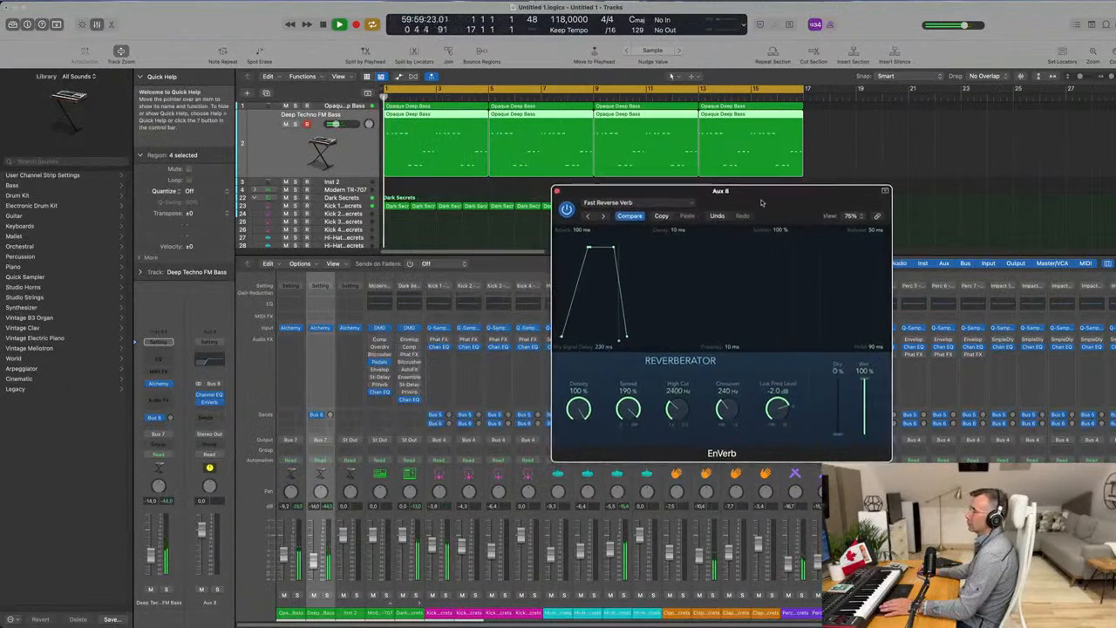
{"action": "left_click", "coordinate": [171, 420]}
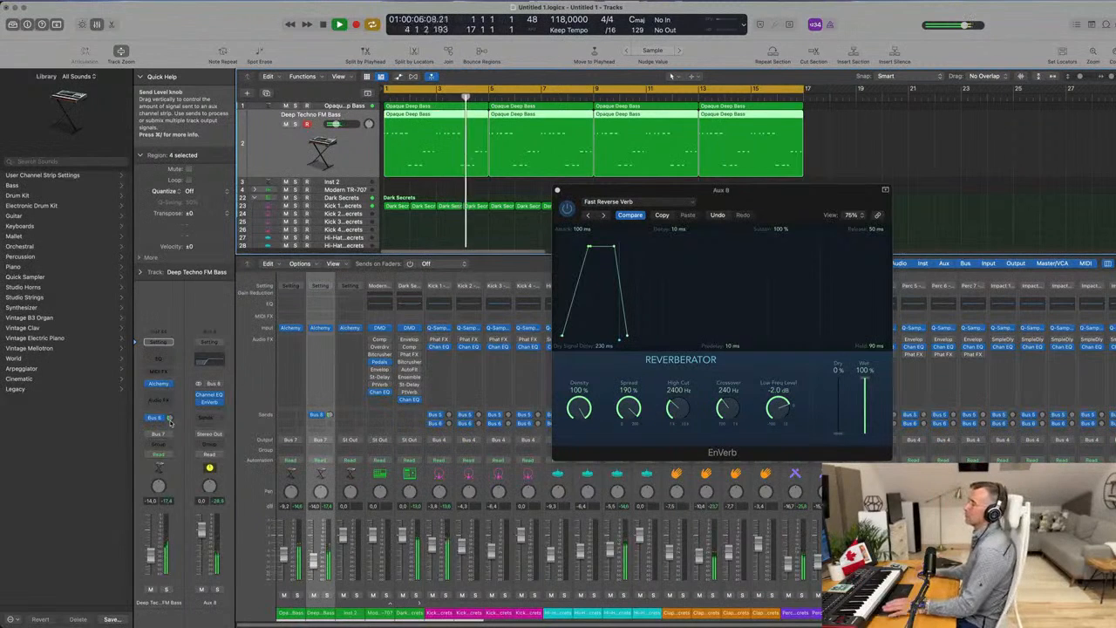
Audition the following EnVerb presets one by one, from Gated Drums through Reverse Reverb Long to Rolling Up.
{"action": "left_click_drag", "start_coordinate": [655, 206], "coordinate": [534, 199]}
{"action": "left_click", "coordinate": [484, 207]}
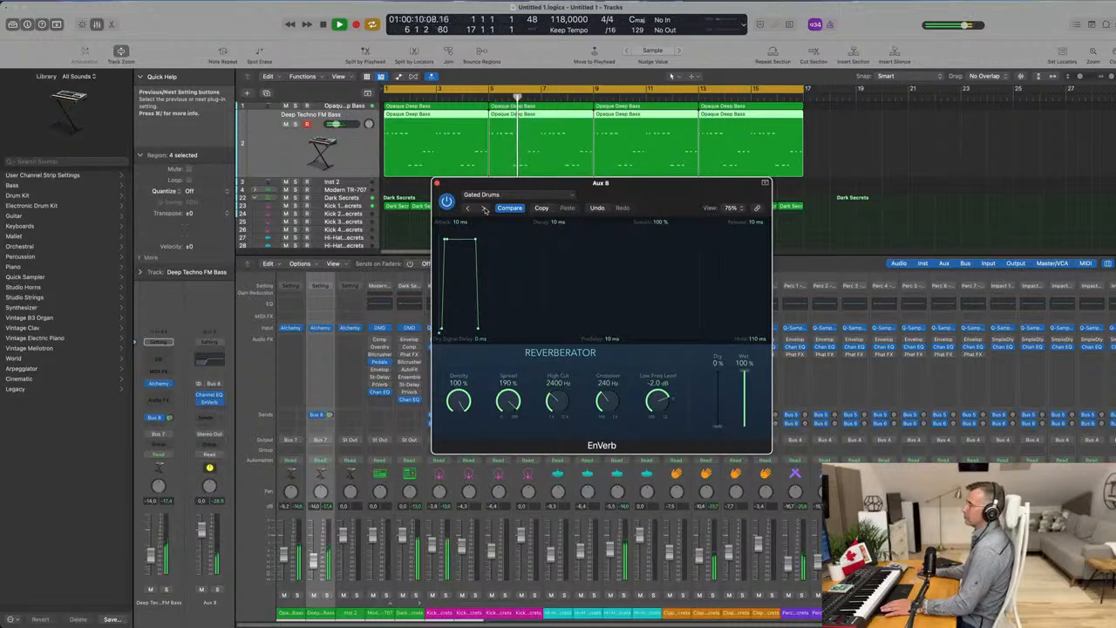
{"action": "left_click", "coordinate": [485, 208]}
{"action": "left_click_drag", "start_coordinate": [485, 208], "coordinate": [437, 209]}
{"action": "left_click", "coordinate": [458, 210]}
{"action": "left_click", "coordinate": [441, 209]}
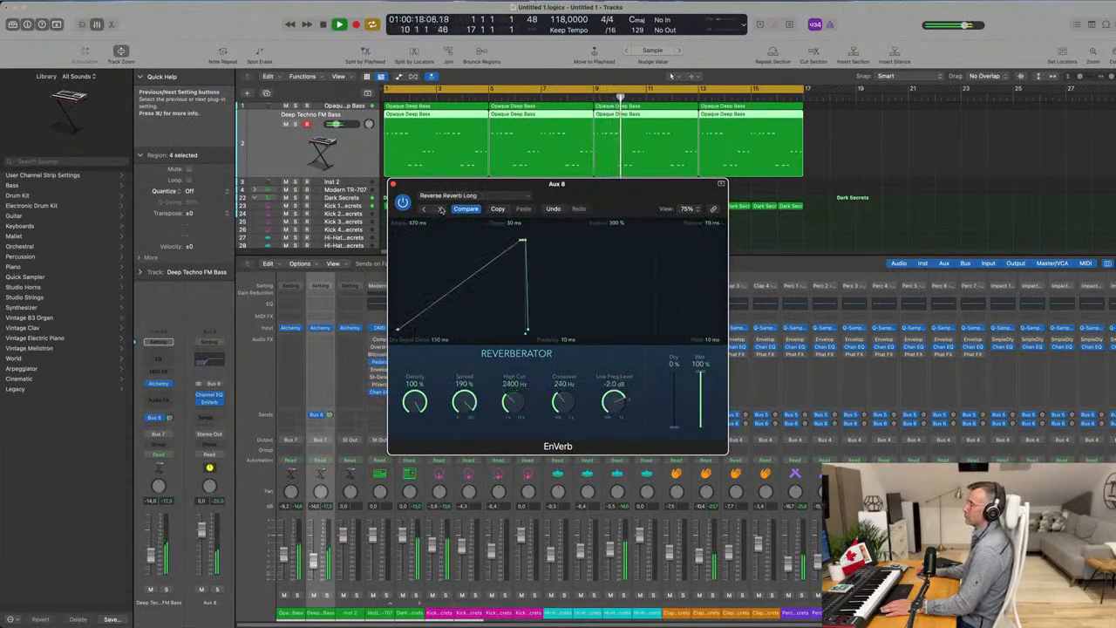
{"action": "left_click_drag", "start_coordinate": [441, 209], "coordinate": [382, 211]}
{"action": "left_click", "coordinate": [381, 212]}
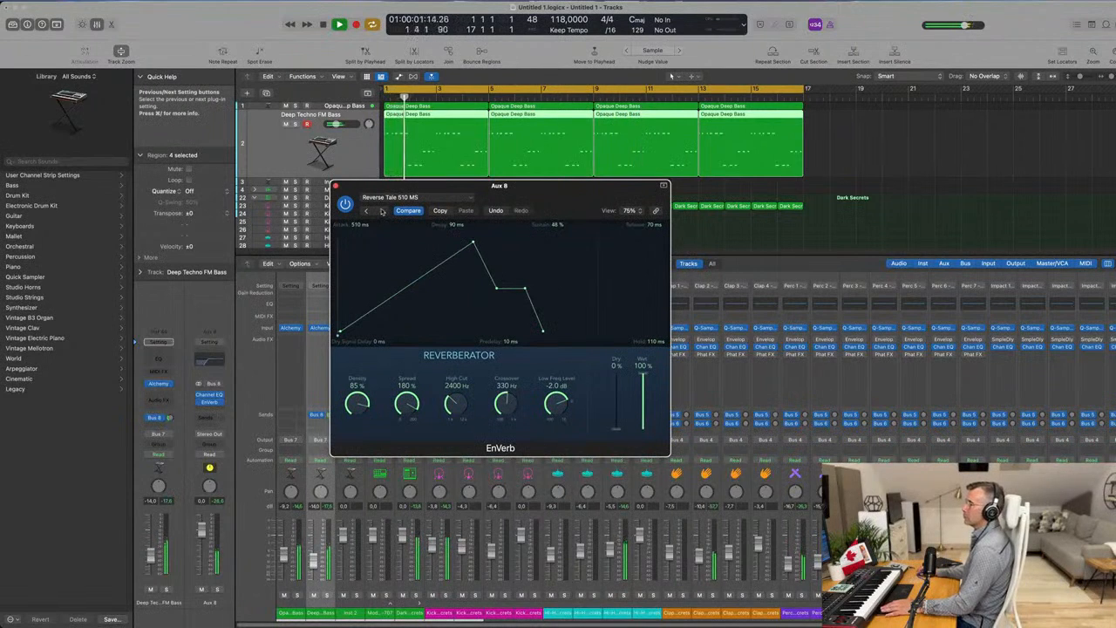
{"action": "left_click", "coordinate": [384, 211]}
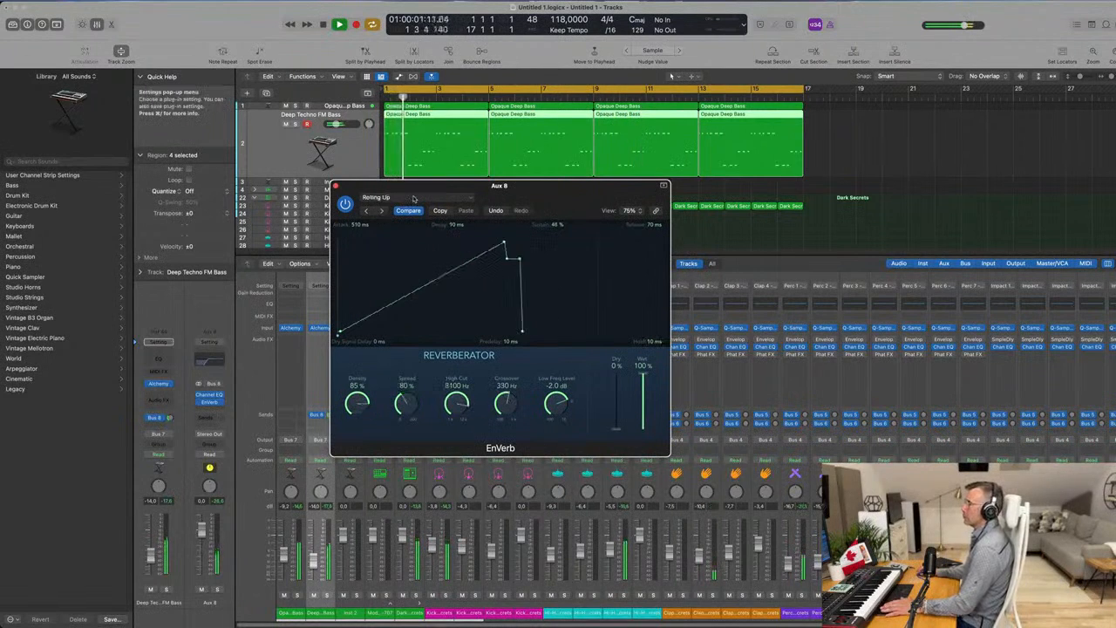
Load the Aggressive Tale preset in the EnVerb on Aux 8.
{"action": "left_click", "coordinate": [415, 199]}
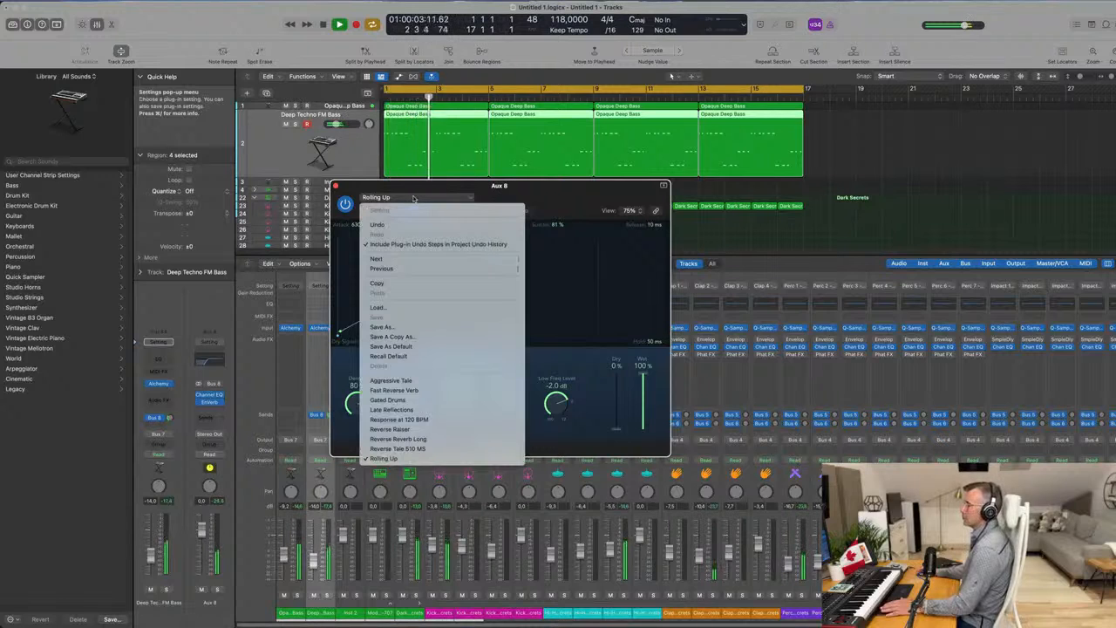
{"action": "left_click", "coordinate": [391, 381]}
{"action": "left_click_drag", "start_coordinate": [560, 194], "coordinate": [634, 197]}
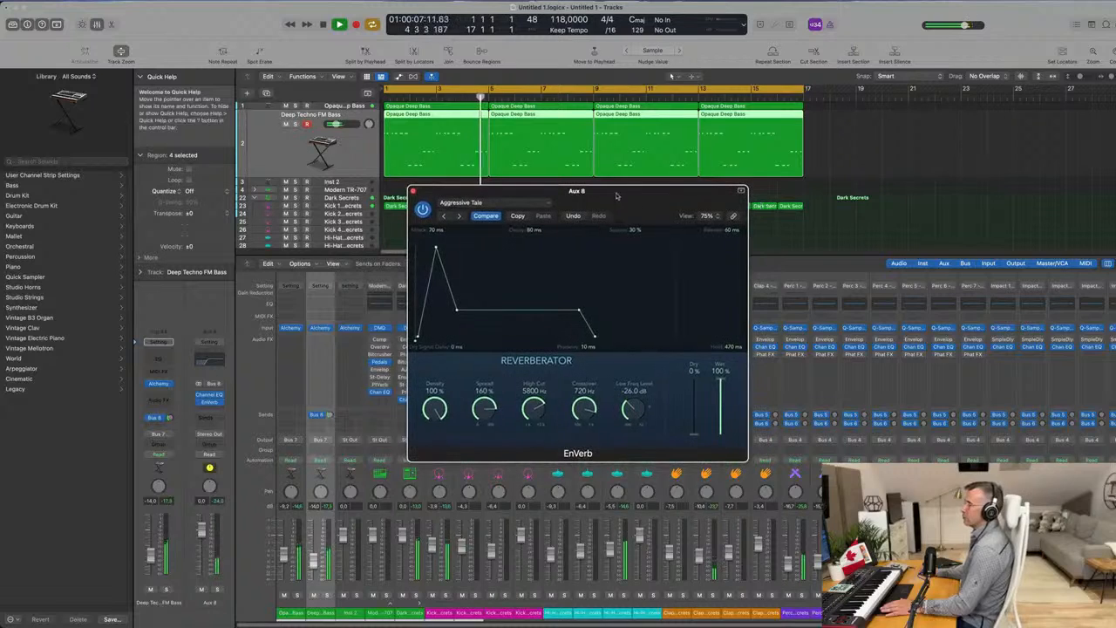
Replace the EnVerb on Aux 8 with a ChromaVerb and move its window clear of the mixer strips.
{"action": "left_click", "coordinate": [221, 400]}
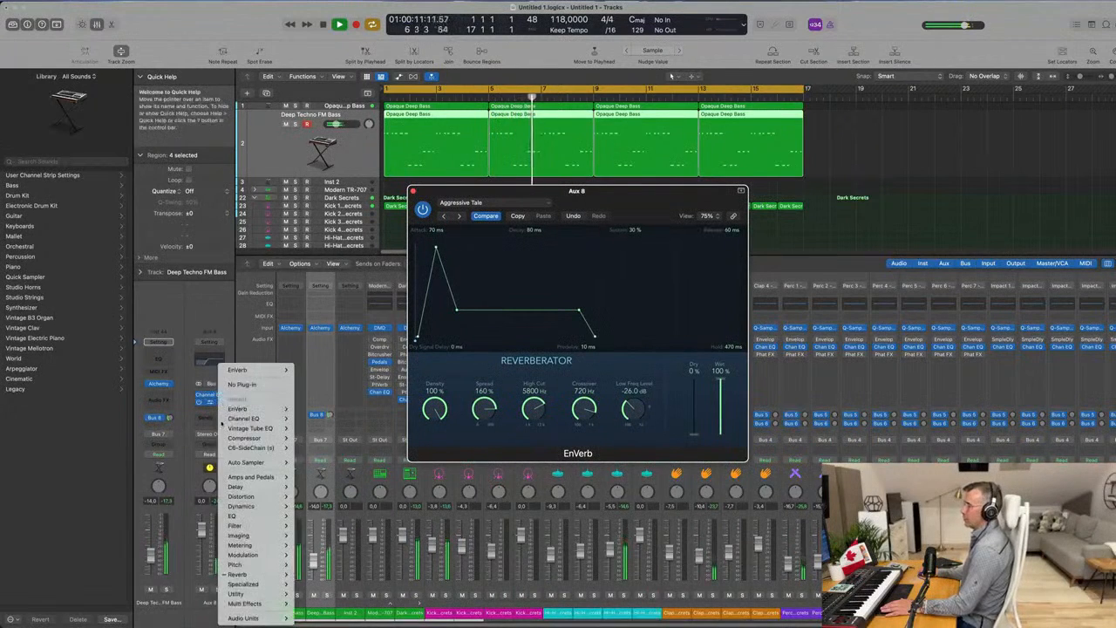
{"action": "mouse_move", "coordinate": [271, 582]}
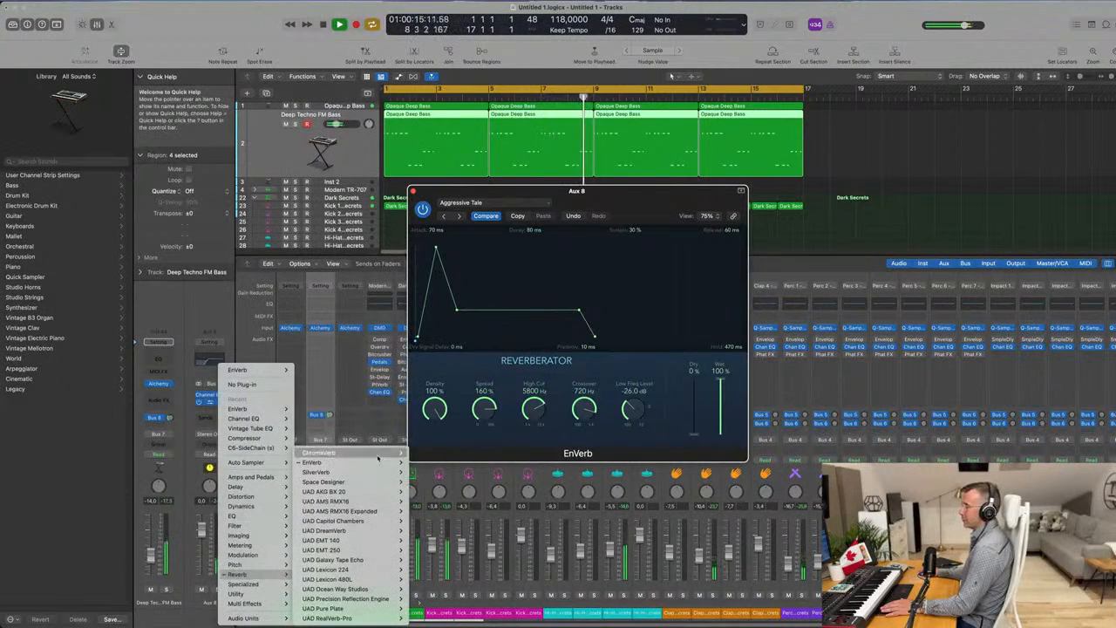
{"action": "mouse_move", "coordinate": [379, 454]}
{"action": "left_click", "coordinate": [423, 454]}
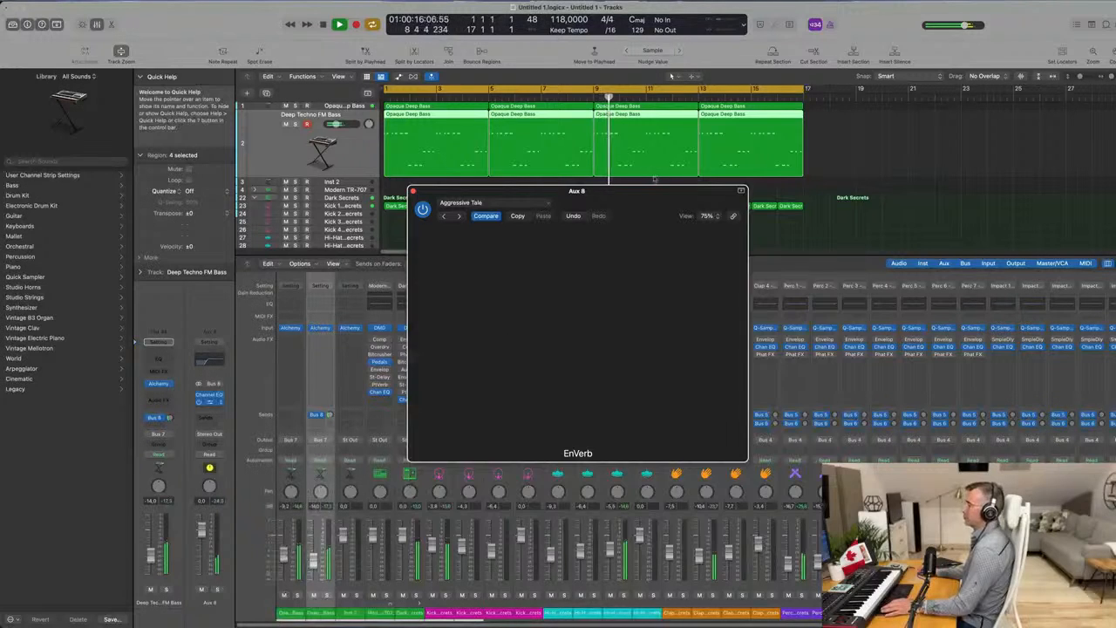
{"action": "left_click_drag", "start_coordinate": [626, 192], "coordinate": [486, 135]}
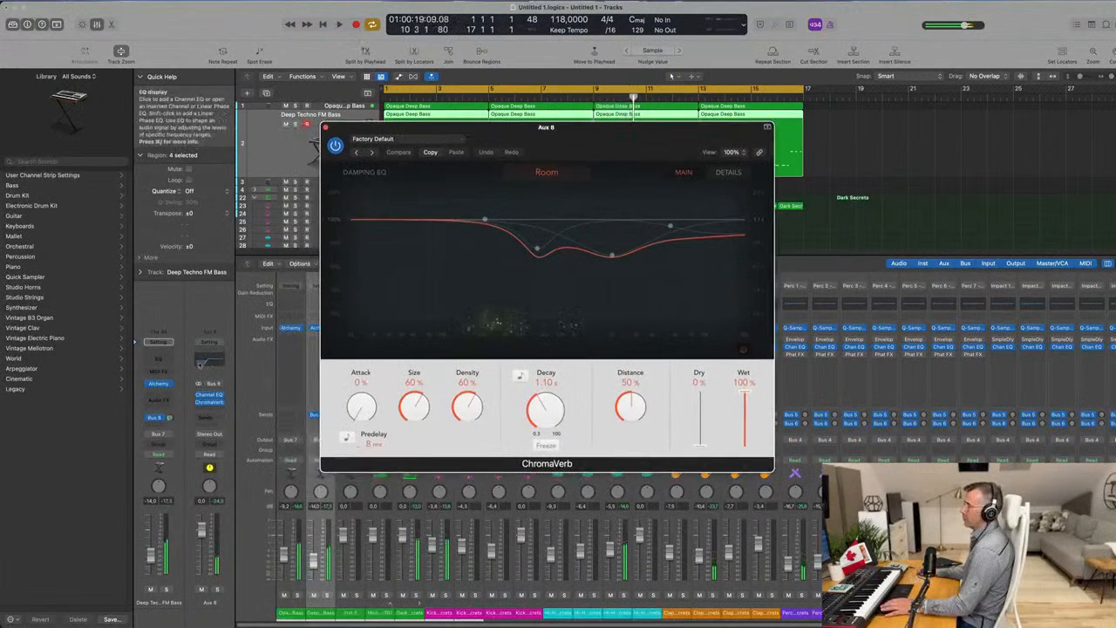
Load the Drums Ambience preset in the ChromaVerb on Aux 8 and close the plug-in window.
{"action": "left_click", "coordinate": [373, 153]}
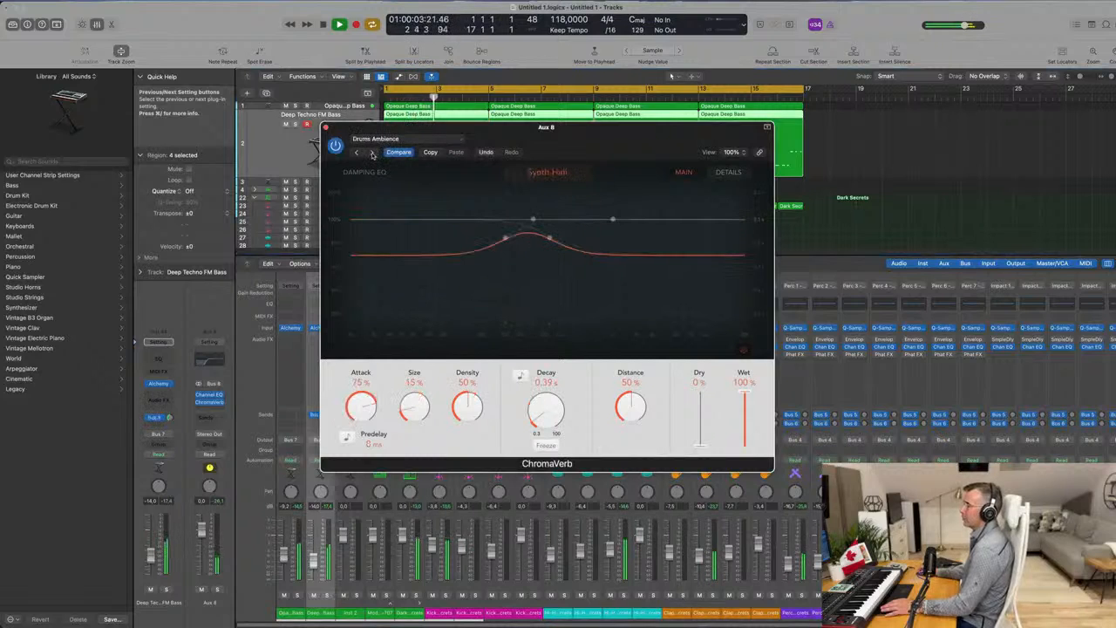
{"action": "left_click_drag", "start_coordinate": [469, 137], "coordinate": [516, 145]}
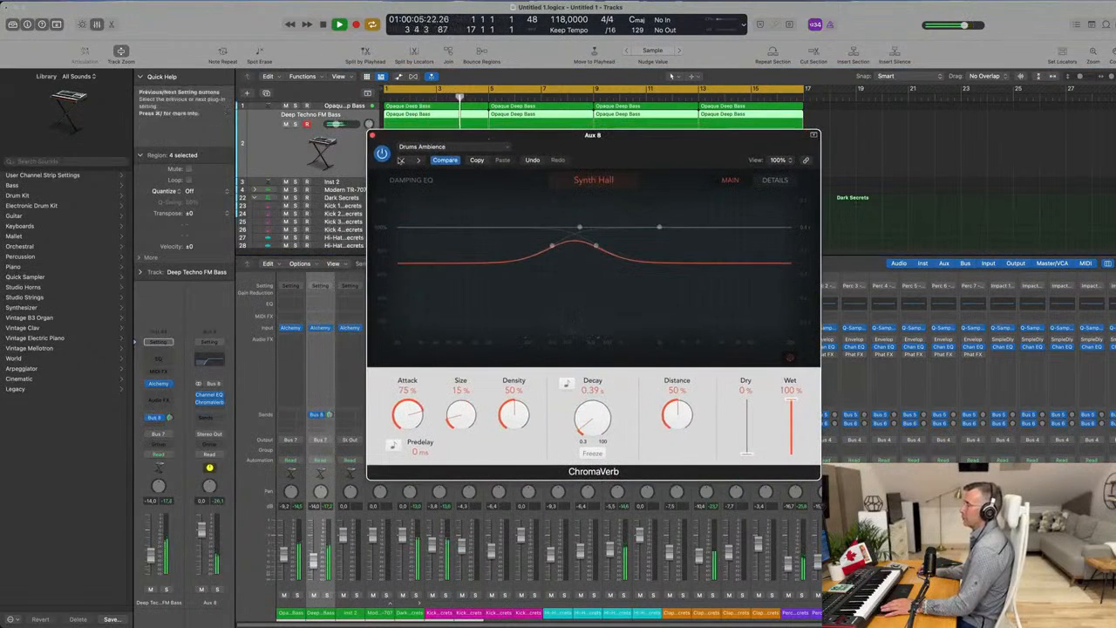
{"action": "left_click", "coordinate": [383, 157]}
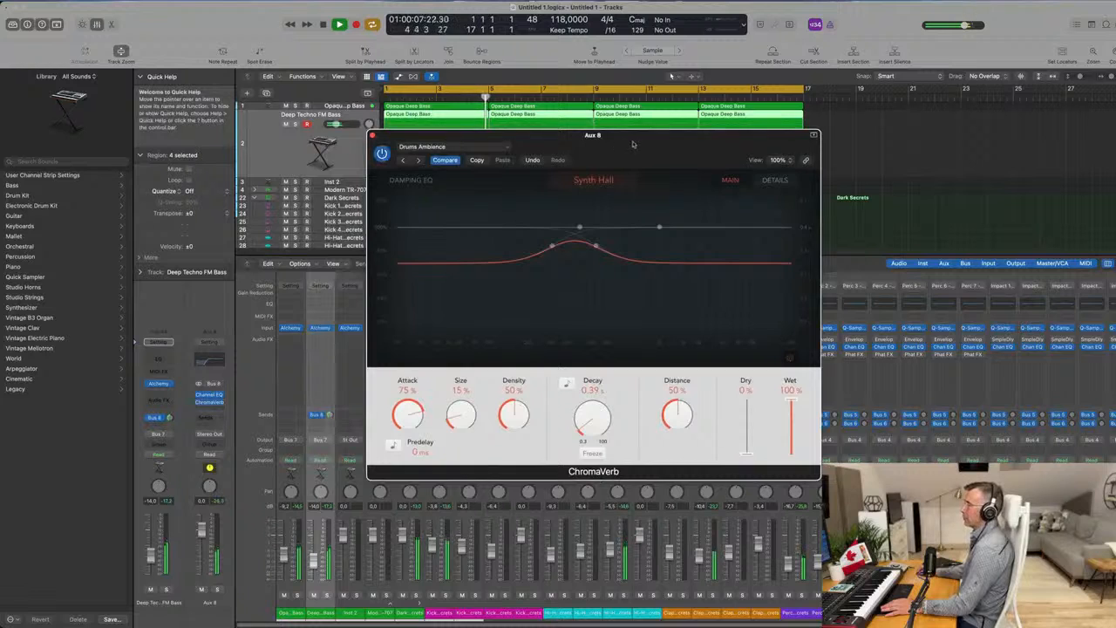
{"action": "left_click_drag", "start_coordinate": [624, 142], "coordinate": [620, 143]}
{"action": "left_click", "coordinate": [368, 136]}
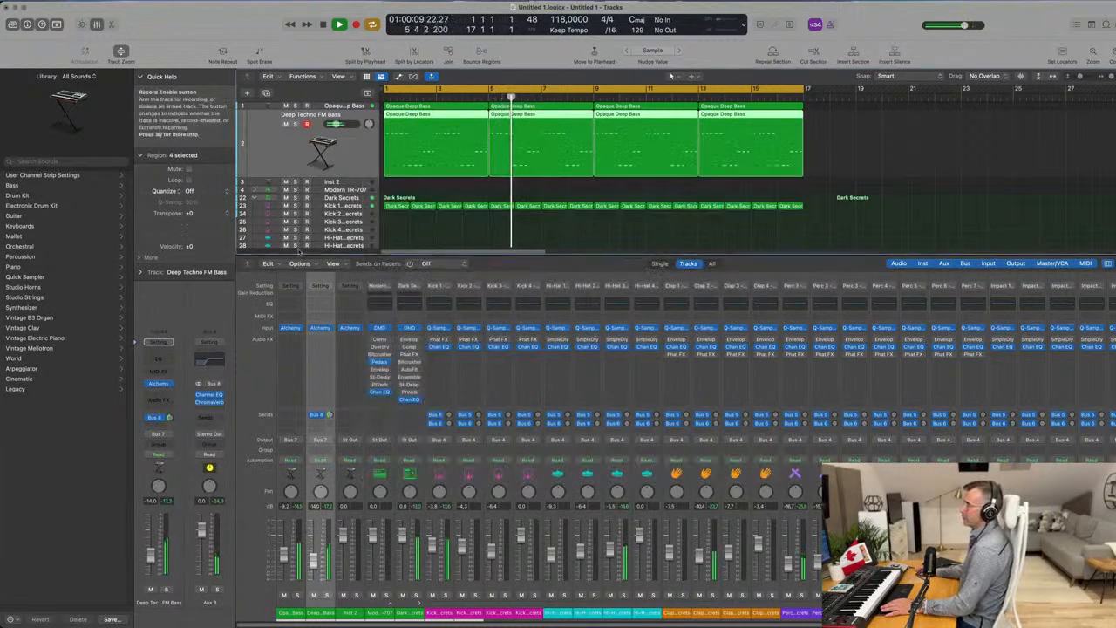
Hide the mixer and open the Alchemy instrument on the Inst 2 track.
{"action": "key", "text": "x"}
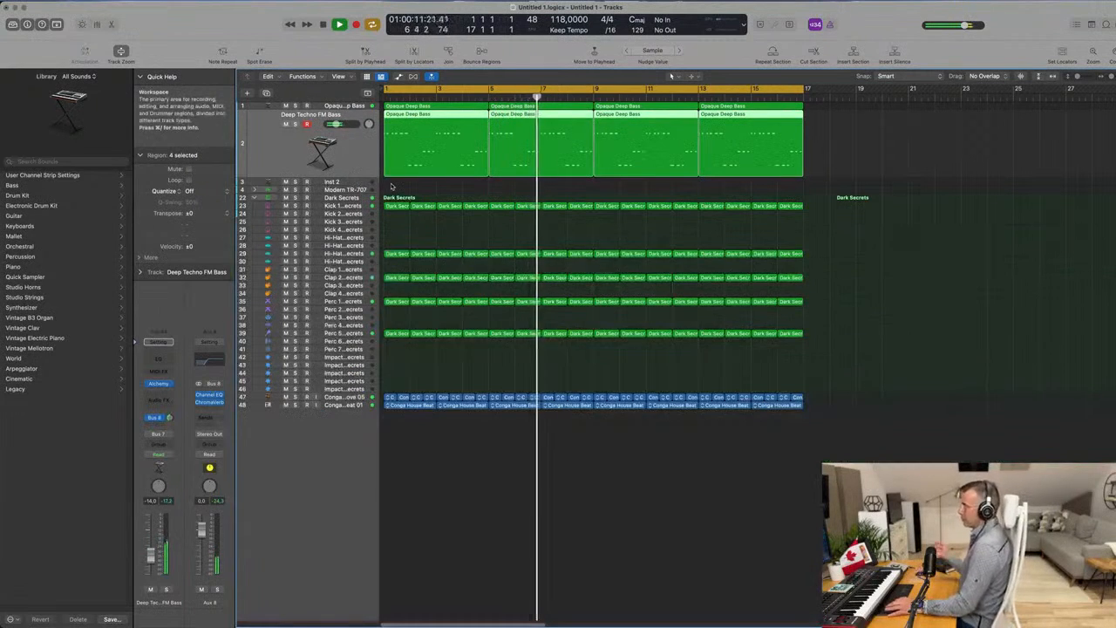
{"action": "key", "text": "x"}
{"action": "key", "text": "x"}
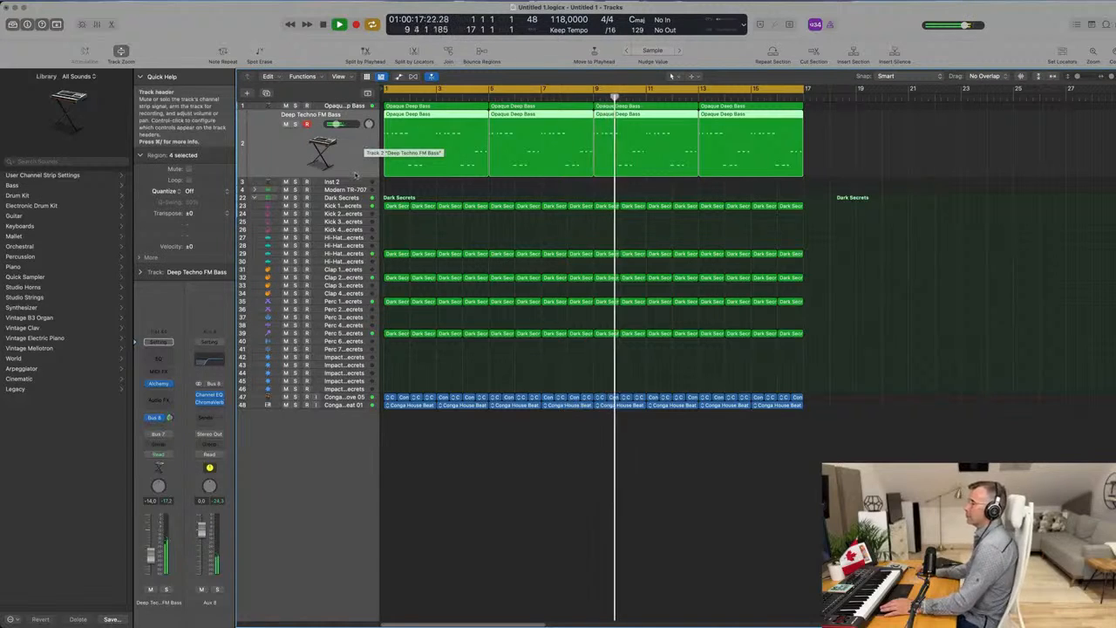
{"action": "key", "text": "Down"}
{"action": "key", "text": "Return"}
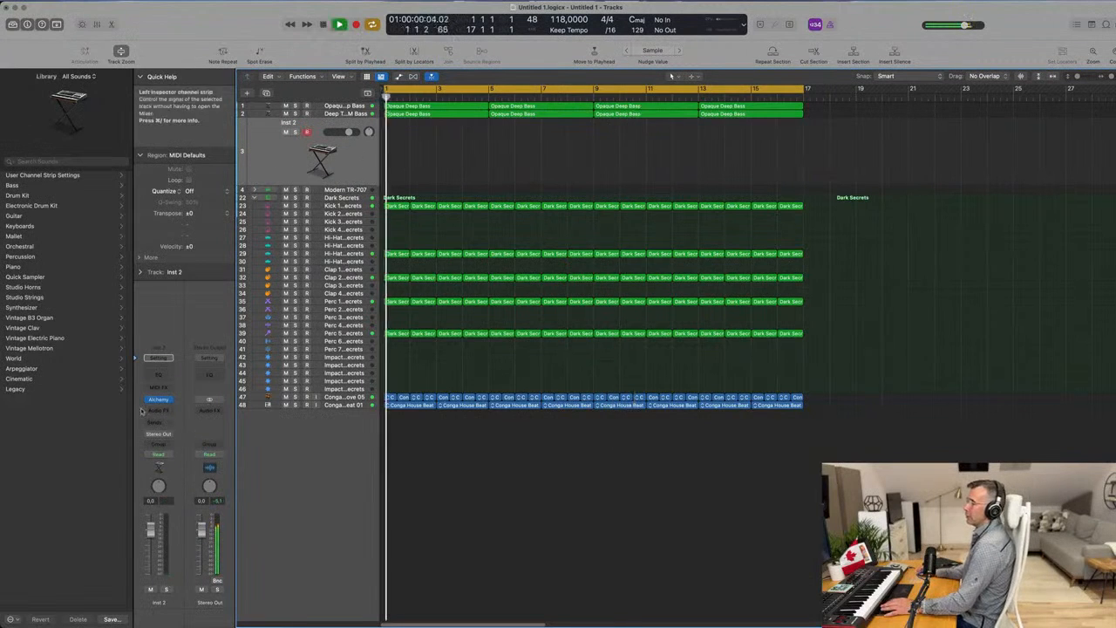
{"action": "left_click", "coordinate": [158, 399]}
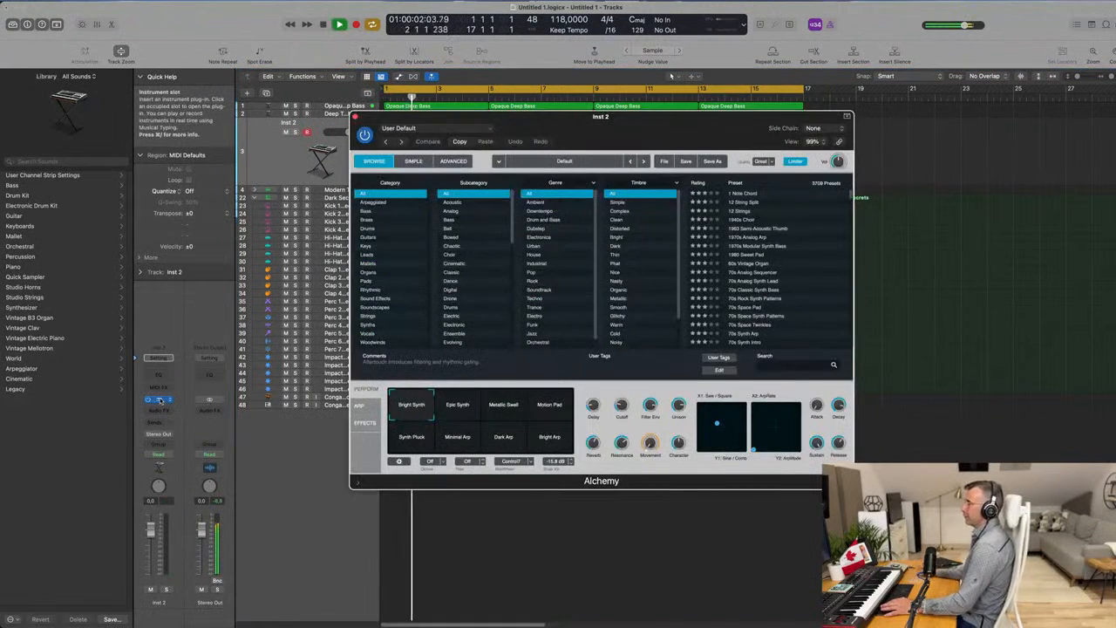
{"action": "left_click_drag", "start_coordinate": [695, 122], "coordinate": [632, 137]}
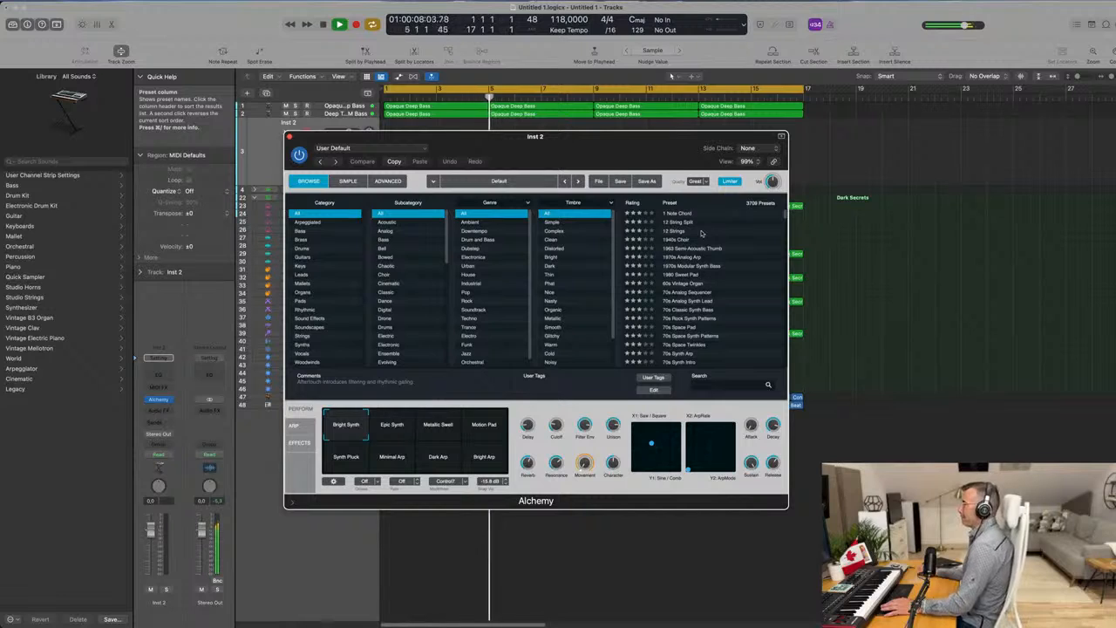
Load the 70s Synth Strings preset from Alchemy's Strings category and lower the track's volume.
{"action": "left_click", "coordinate": [301, 337]}
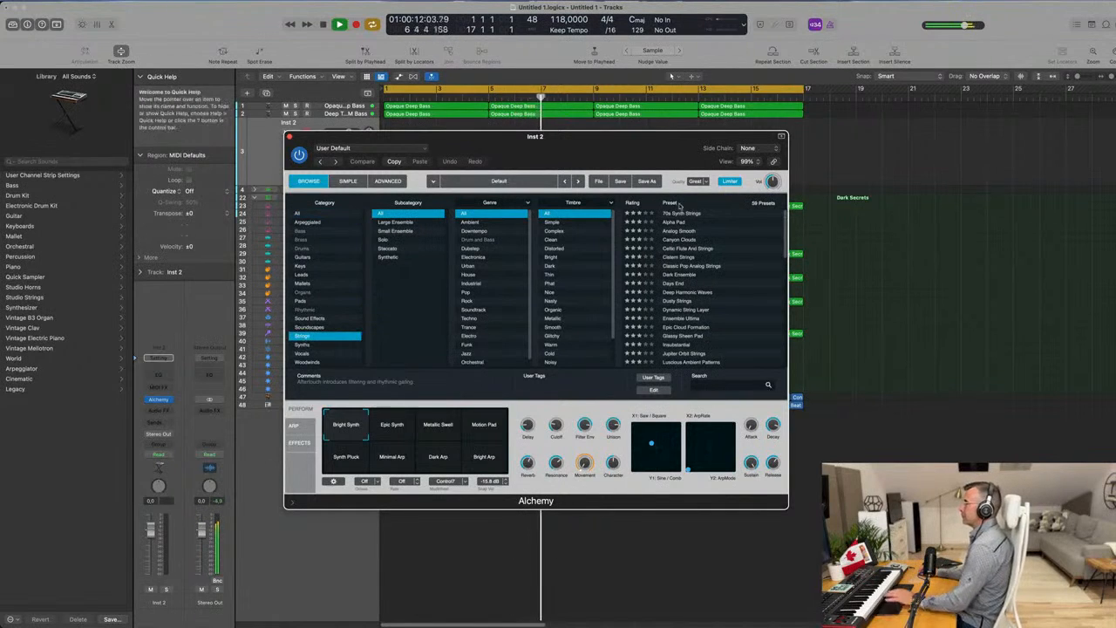
{"action": "left_click", "coordinate": [684, 213]}
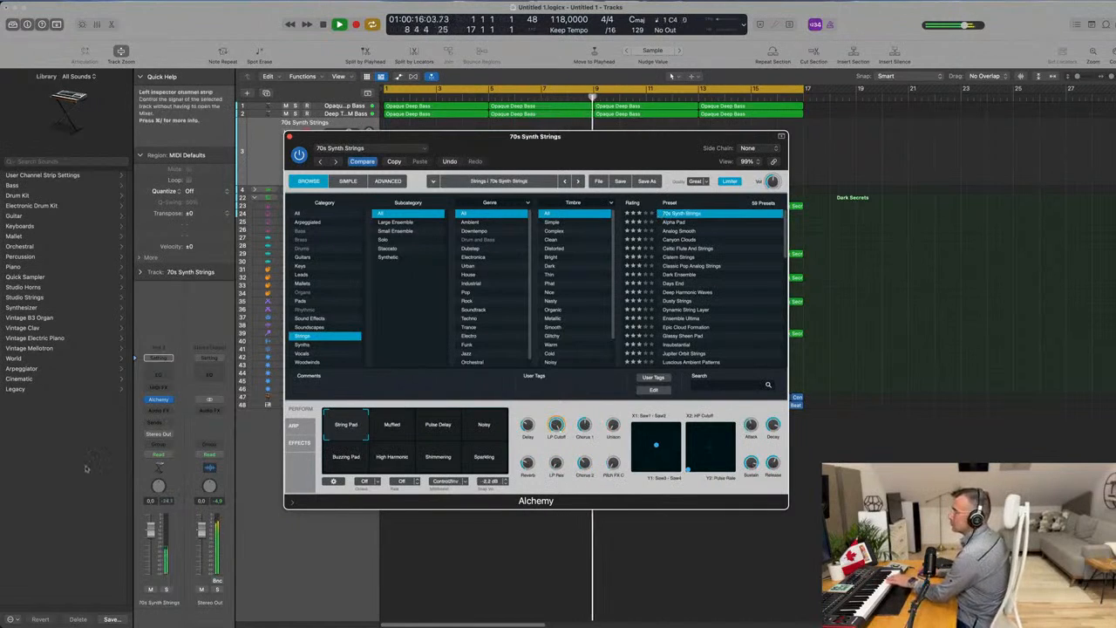
{"action": "left_click_drag", "start_coordinate": [155, 547], "coordinate": [152, 550]}
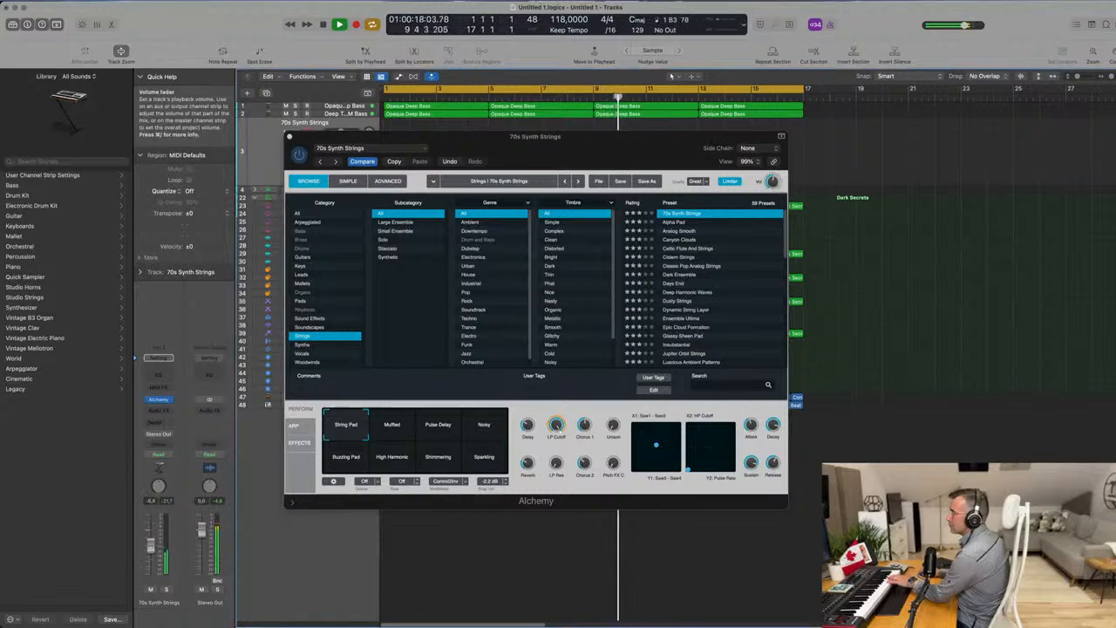
Audition the 70s Synth Strings performance variations one by one, from Muffled and Pulse Delay through Shimmering to Sparkling.
{"action": "left_click", "coordinate": [404, 430]}
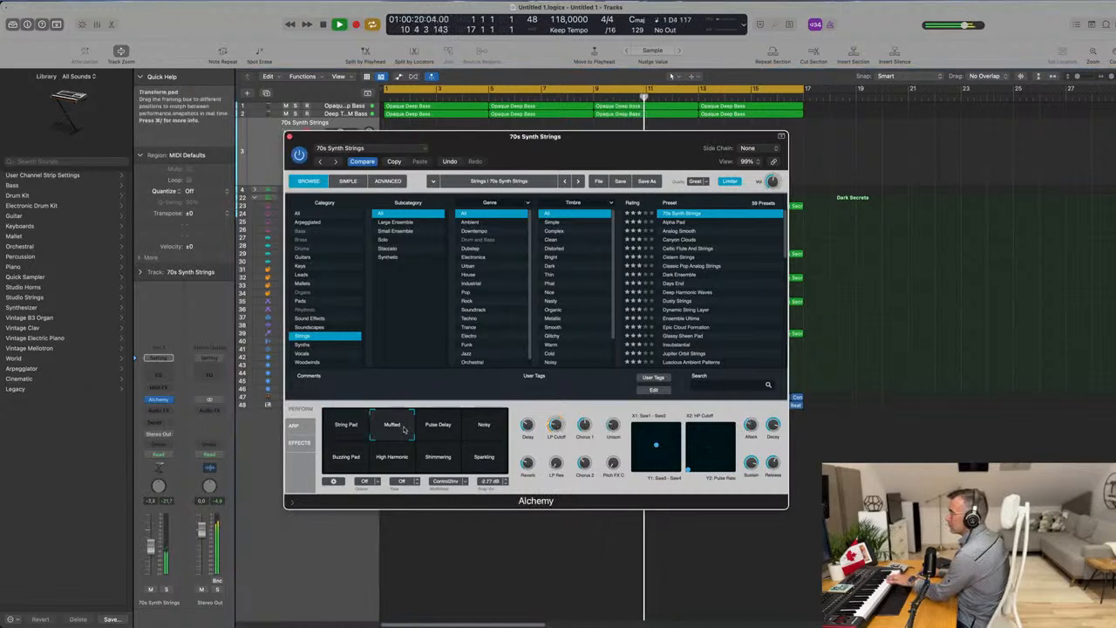
{"action": "left_click", "coordinate": [438, 427]}
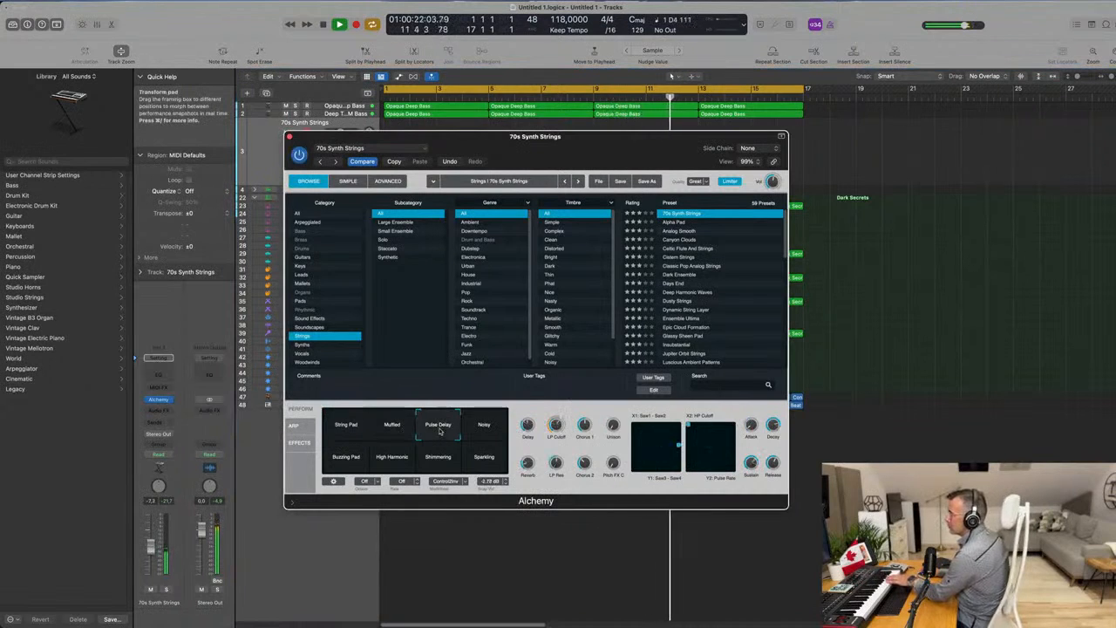
{"action": "left_click", "coordinate": [485, 429]}
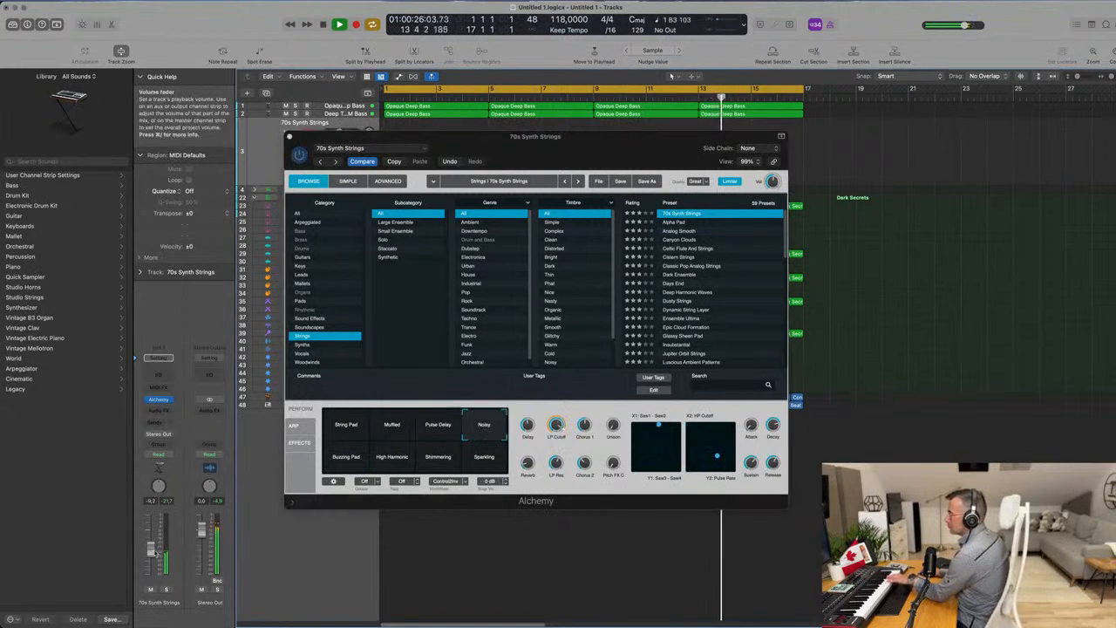
{"action": "left_click", "coordinate": [349, 459]}
{"action": "left_click", "coordinate": [389, 459]}
{"action": "left_click", "coordinate": [438, 458]}
{"action": "left_click", "coordinate": [484, 458]}
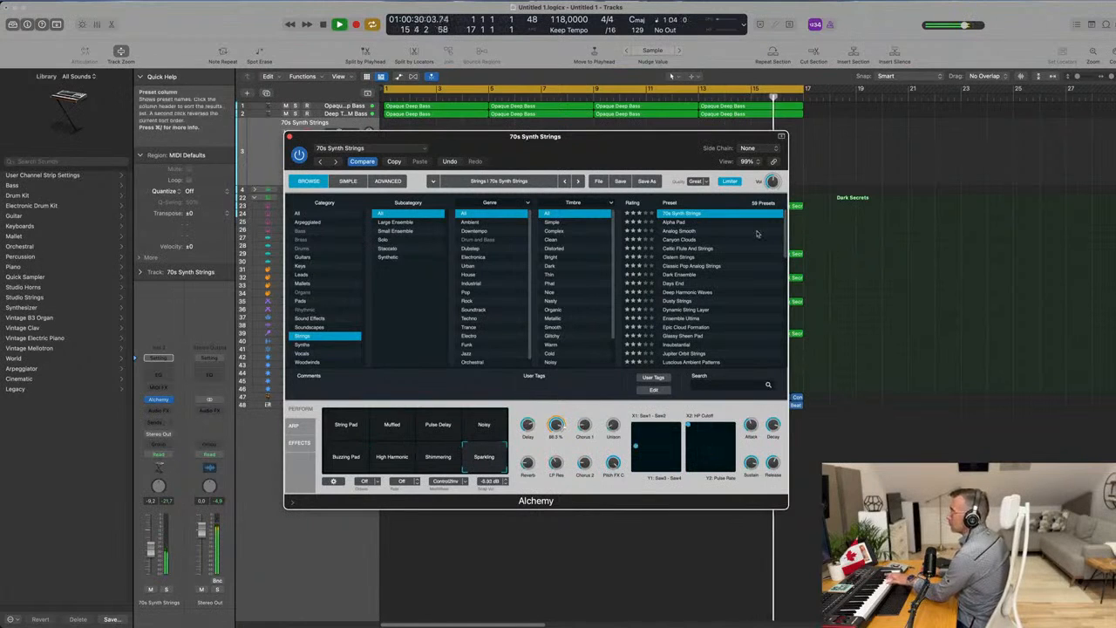
Audition the Alpha Pad, Canyon Clouds, Celtic Flute And Strings and Cistern Strings presets in Alchemy.
{"action": "left_click", "coordinate": [684, 223]}
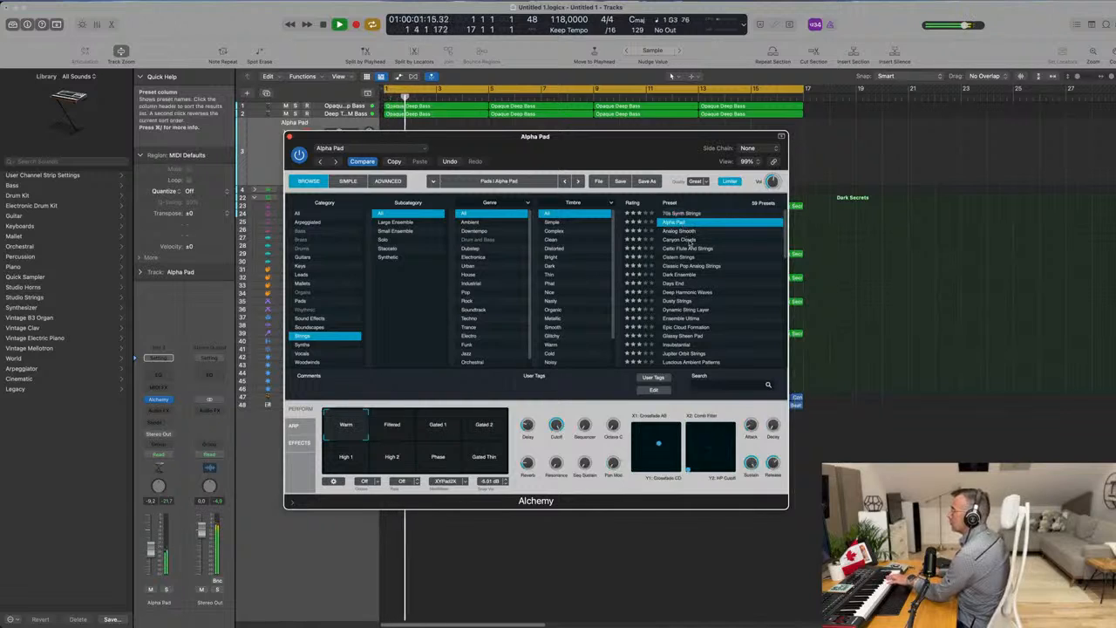
{"action": "left_click", "coordinate": [691, 239]}
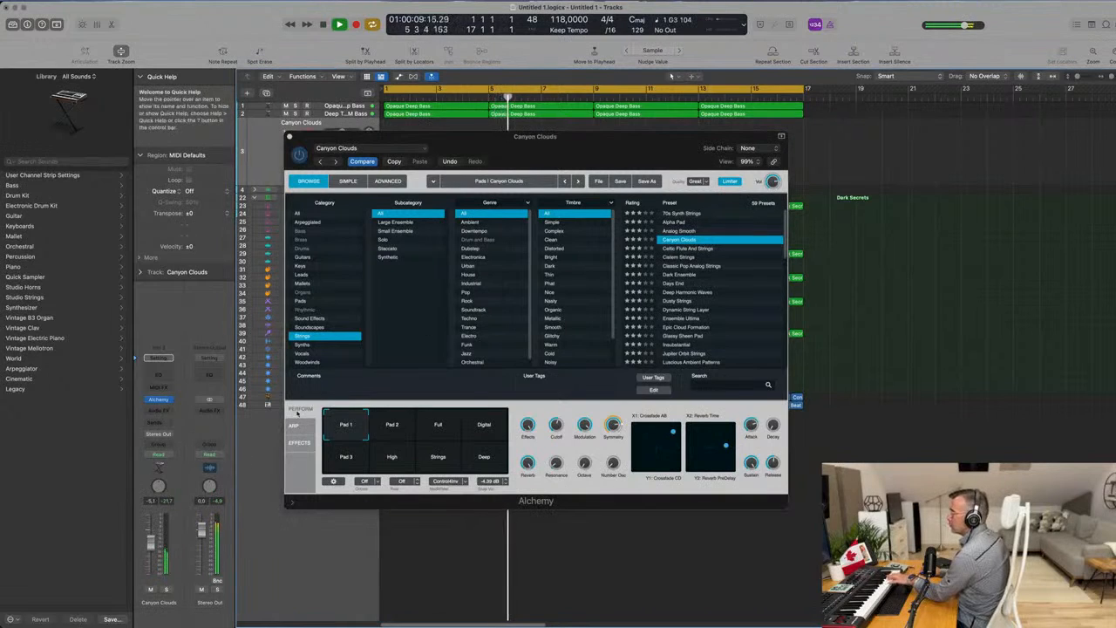
{"action": "left_click", "coordinate": [689, 249]}
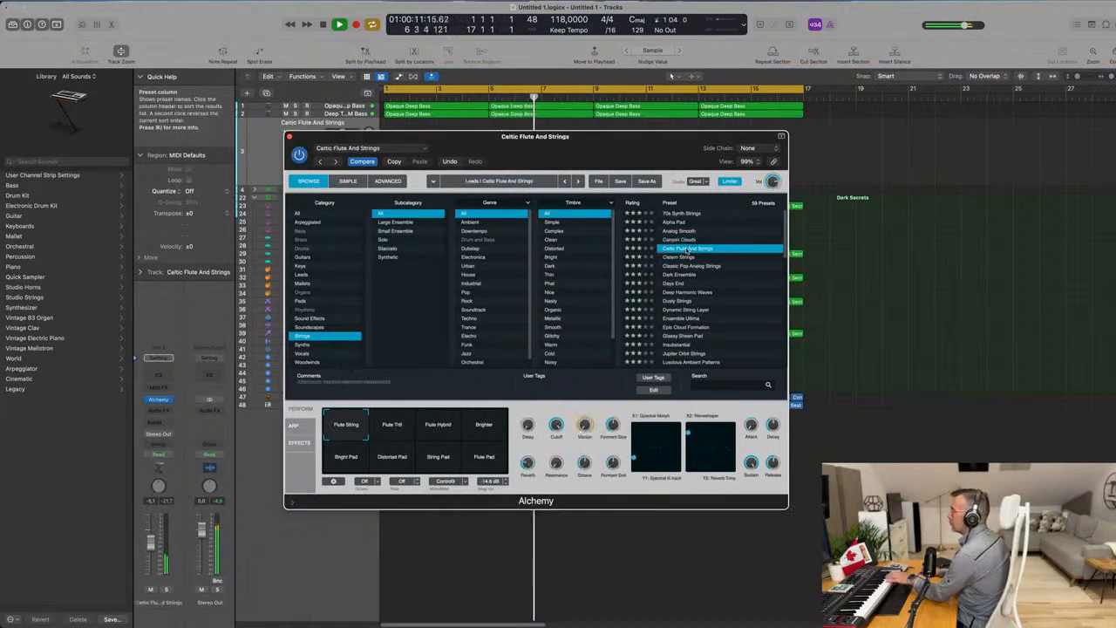
{"action": "left_click", "coordinate": [677, 259]}
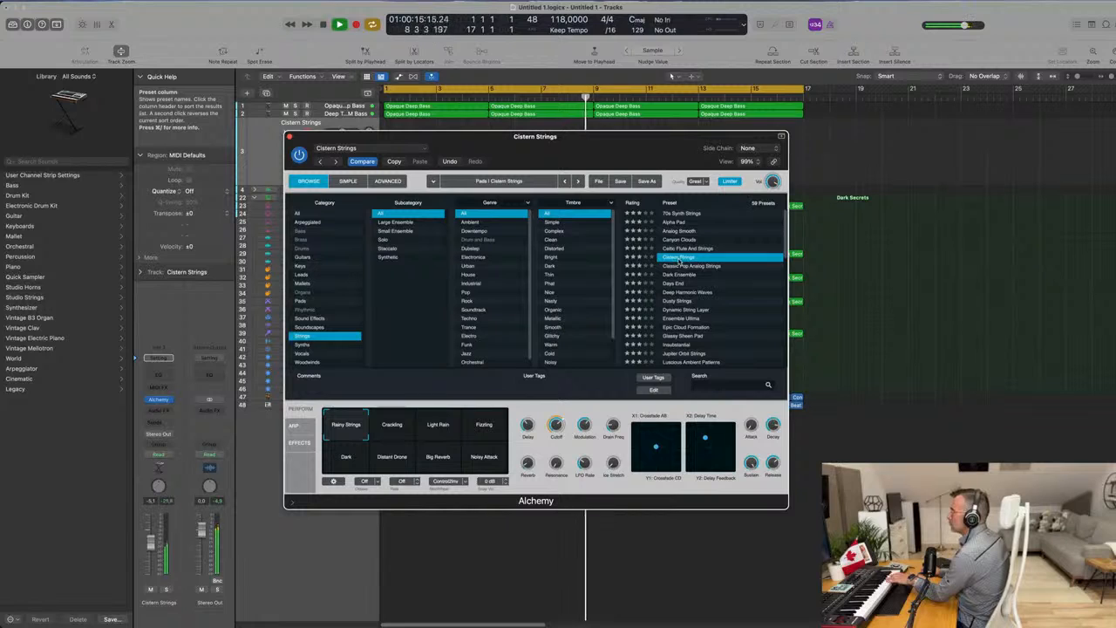
Audition the Light Rain, Fizzling, Noisy Attack, Big Reverb and Dark variations of Cistern Strings.
{"action": "left_click", "coordinate": [449, 429]}
{"action": "left_click", "coordinate": [481, 430]}
{"action": "left_click", "coordinate": [484, 462]}
{"action": "left_click", "coordinate": [437, 466]}
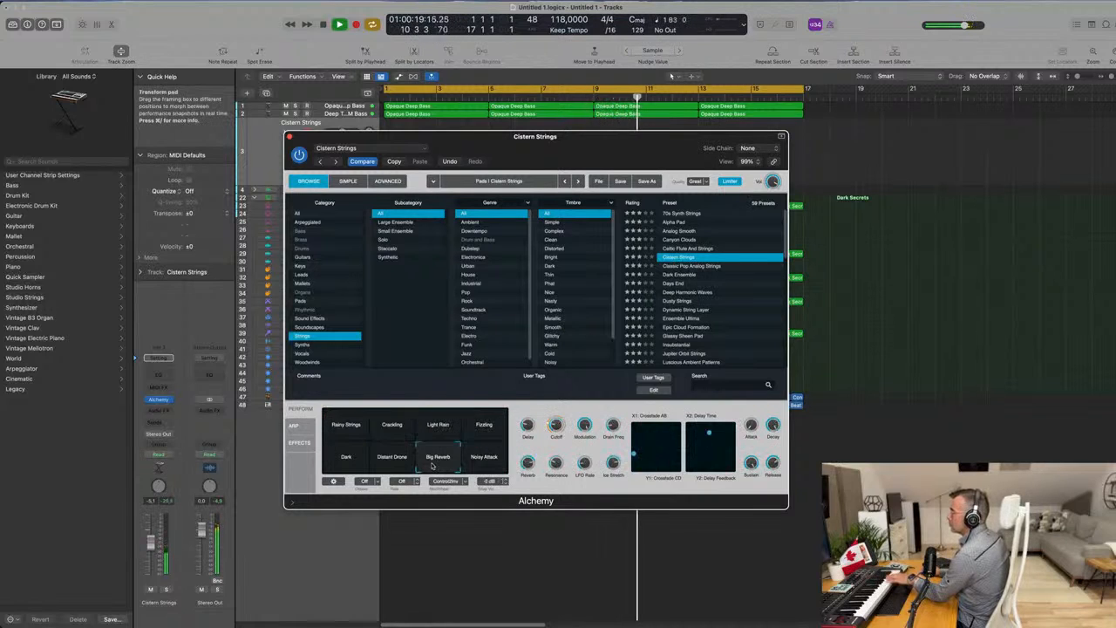
{"action": "left_click", "coordinate": [346, 458]}
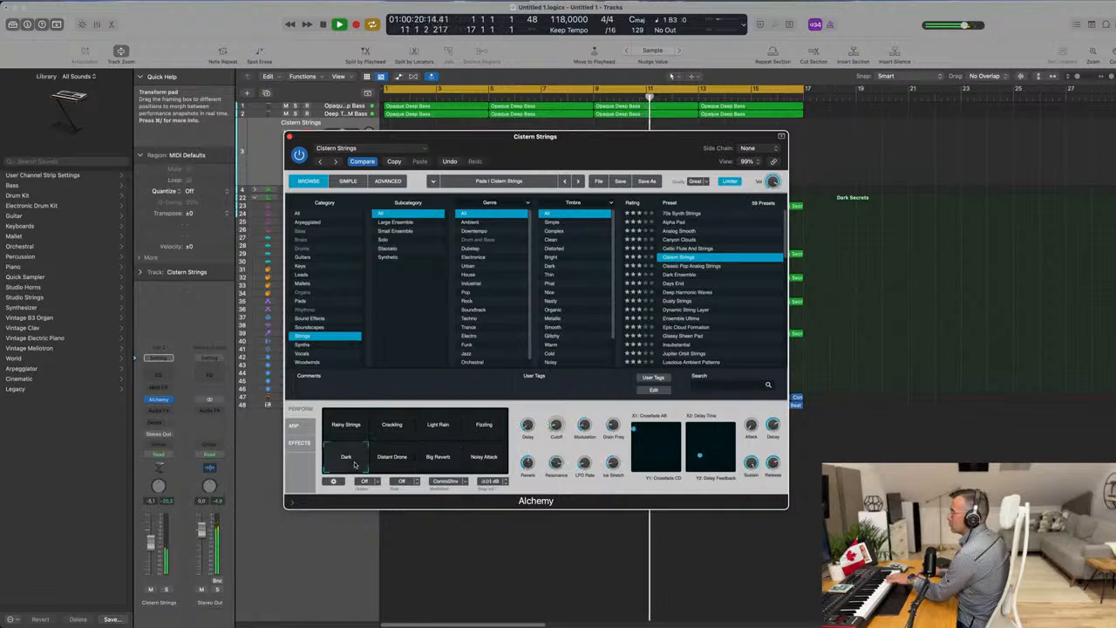
Audition Dark Ensemble and Dusty Strings, trying the latter's Soft, Tremolo, Drifting Dirt, Mostly Stable and Deeper variations.
{"action": "left_click", "coordinate": [679, 274]}
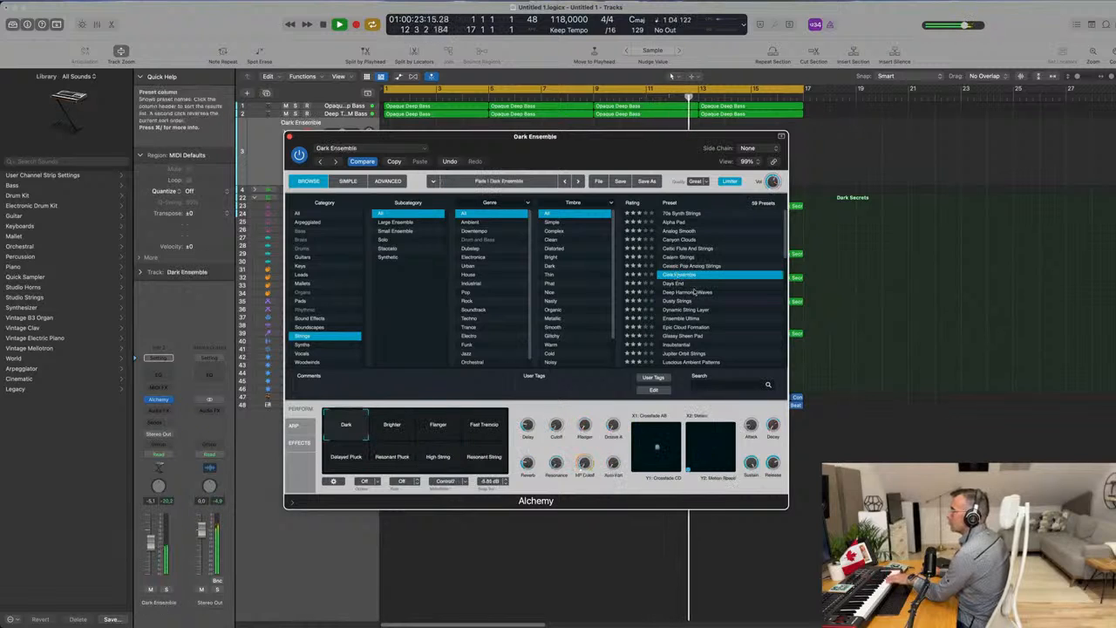
{"action": "left_click", "coordinate": [679, 301]}
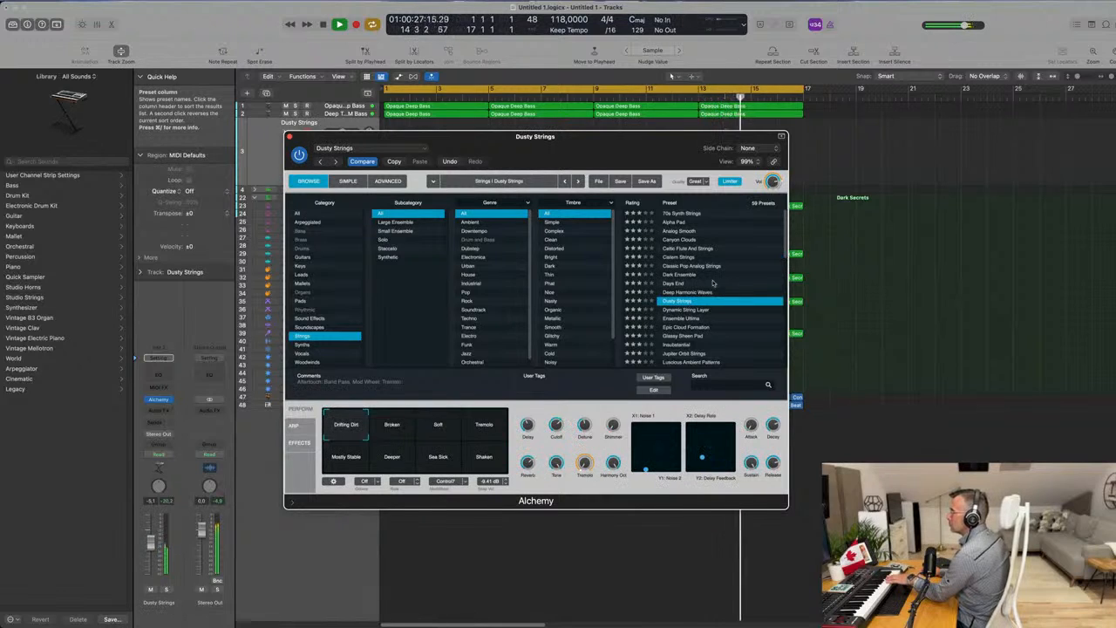
{"action": "left_click", "coordinate": [457, 429]}
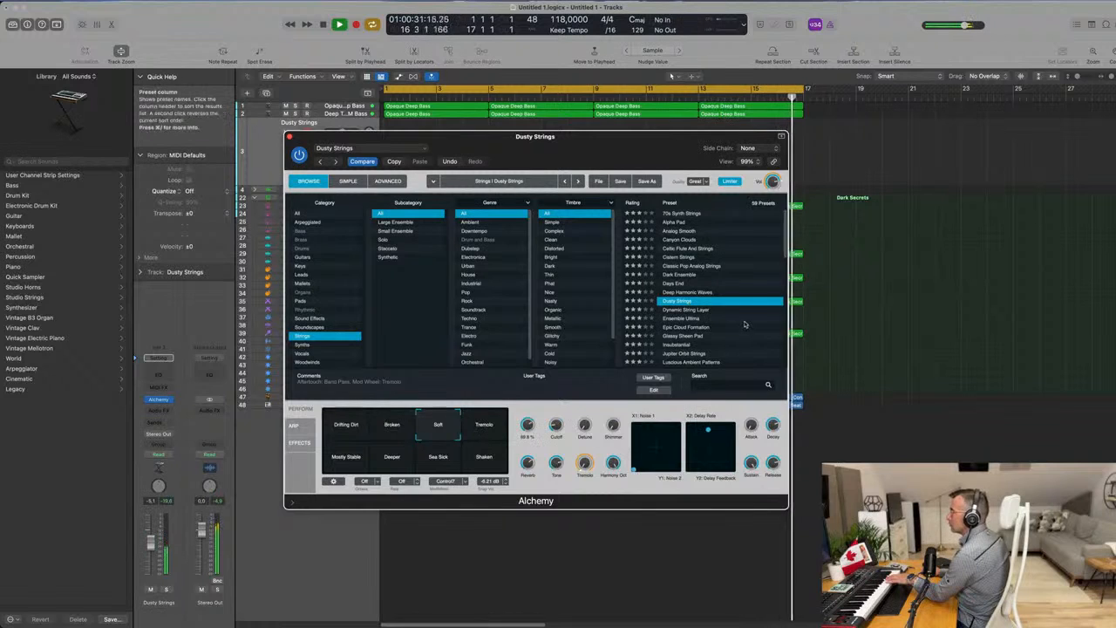
{"action": "left_click", "coordinate": [485, 427]}
{"action": "left_click", "coordinate": [346, 427]}
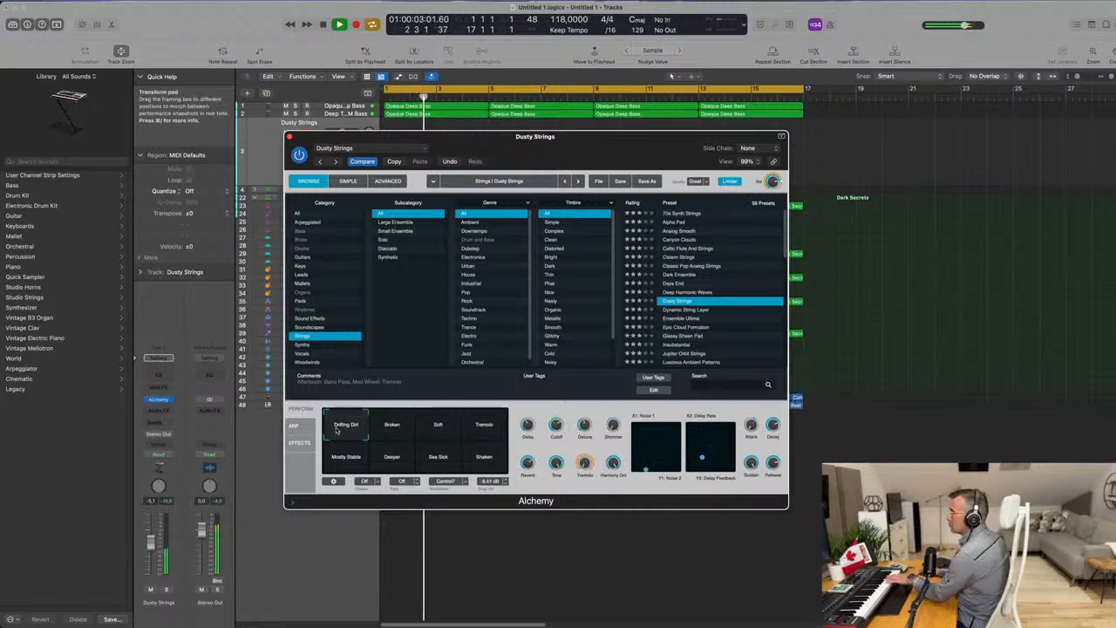
{"action": "left_click", "coordinate": [347, 459]}
{"action": "left_click", "coordinate": [394, 461]}
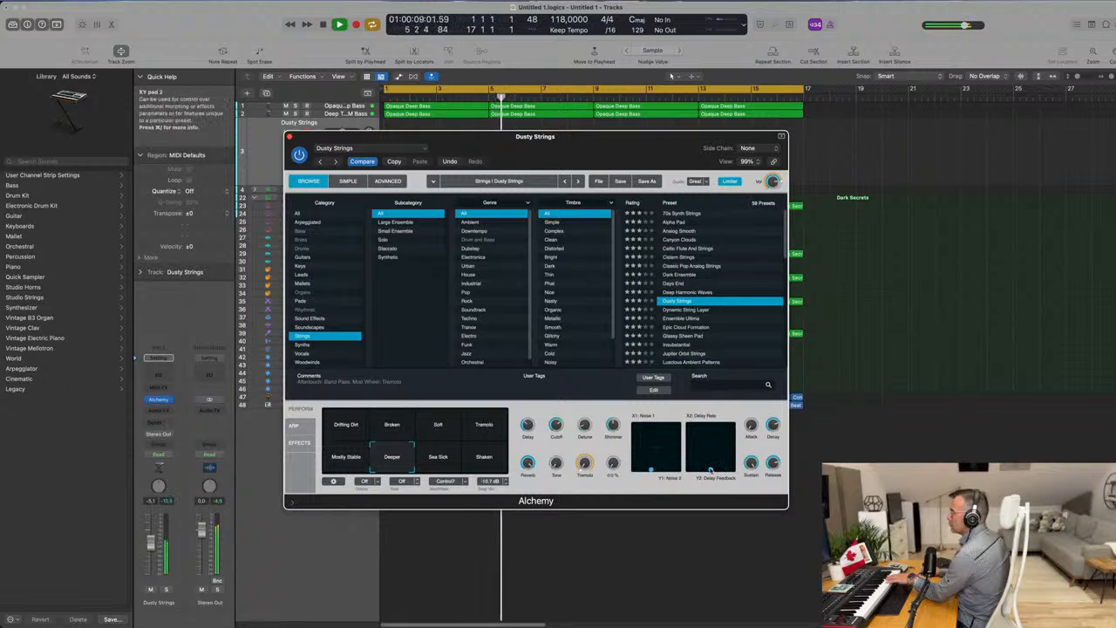
Try the Ensemble Ultima preset, load Dynamic String Layer instead and lower the track's volume to about -14.2 dB.
{"action": "scroll", "coordinate": [698, 288], "scroll_direction": "down", "scroll_amount": 1}
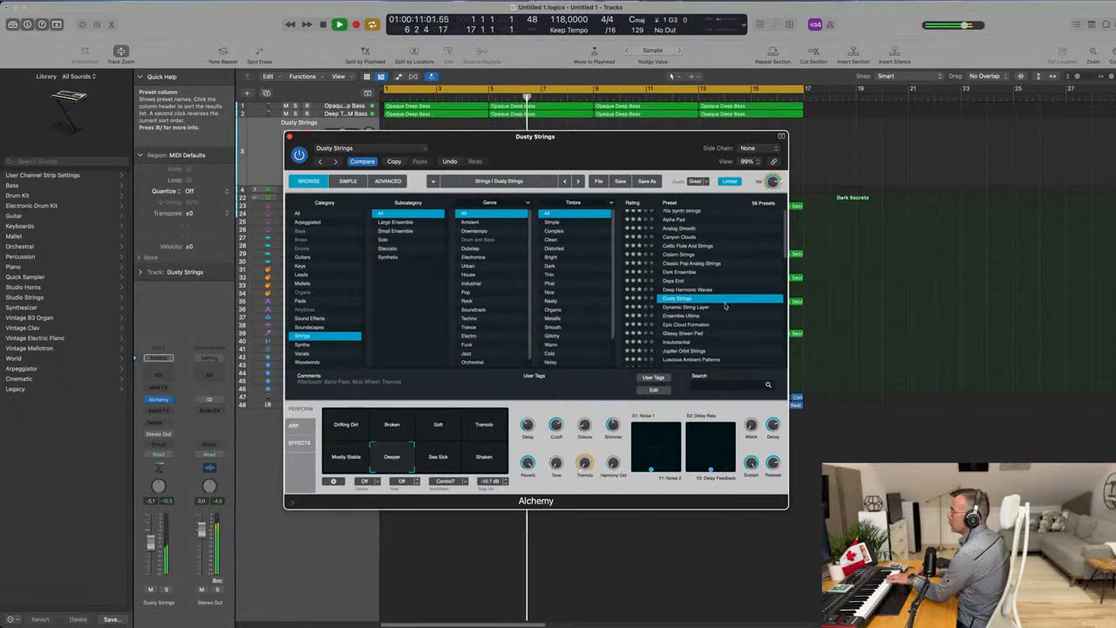
{"action": "left_click", "coordinate": [696, 319]}
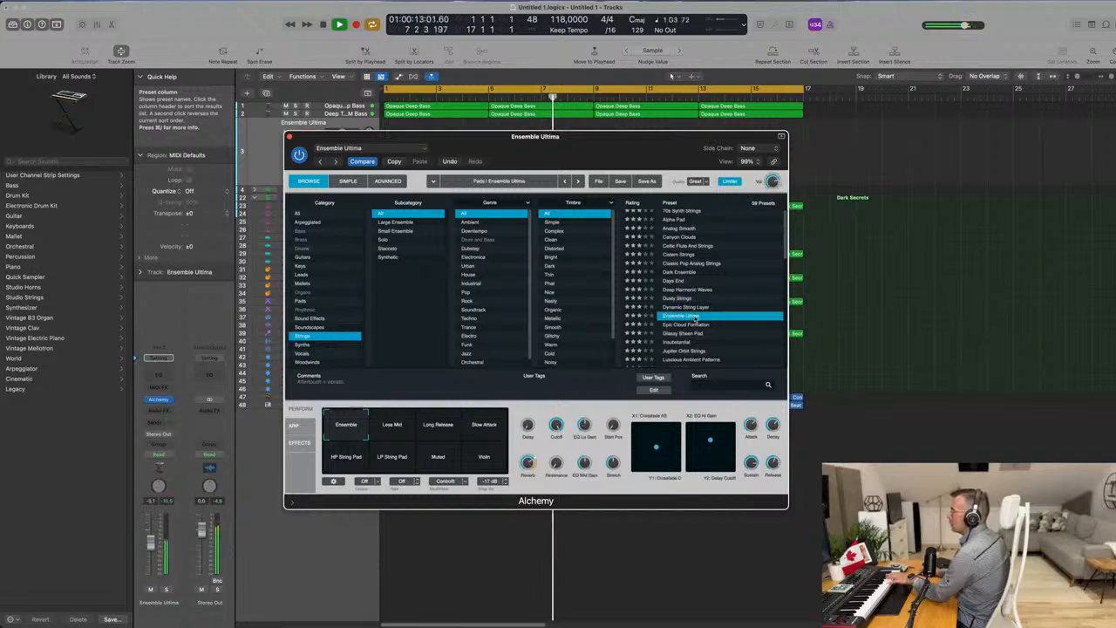
{"action": "left_click", "coordinate": [695, 307]}
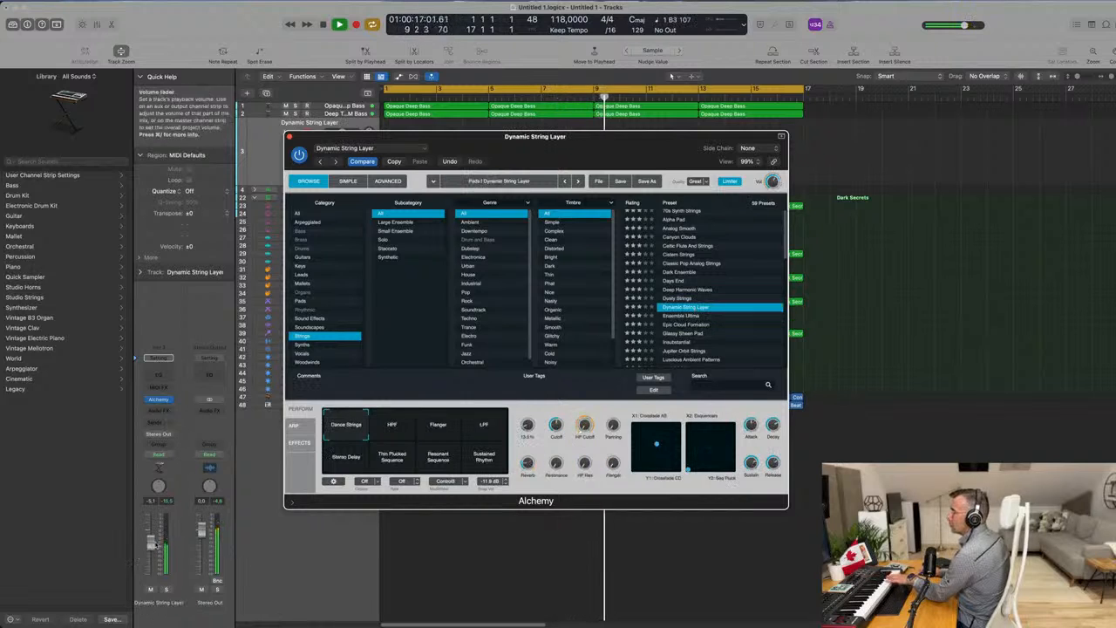
{"action": "left_click_drag", "start_coordinate": [154, 560], "coordinate": [155, 559]}
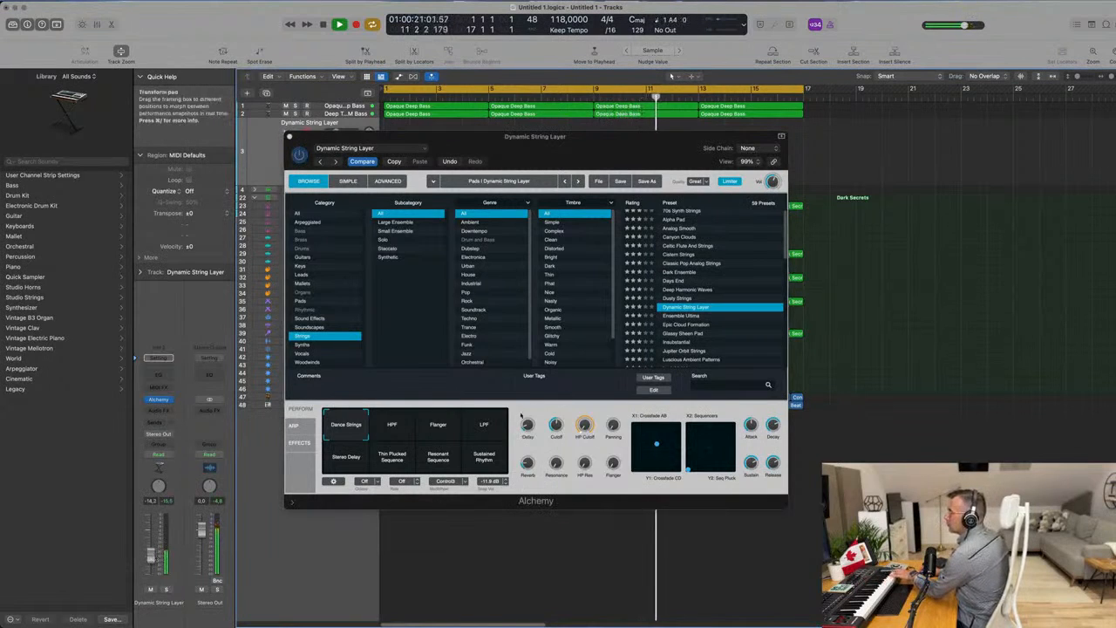
Audition the Flanger, HPF, LPF and Stereo Delay variations of the Dynamic String Layer preset.
{"action": "left_click", "coordinate": [448, 433]}
{"action": "left_click", "coordinate": [397, 431]}
{"action": "left_click", "coordinate": [487, 431]}
{"action": "left_click", "coordinate": [356, 463]}
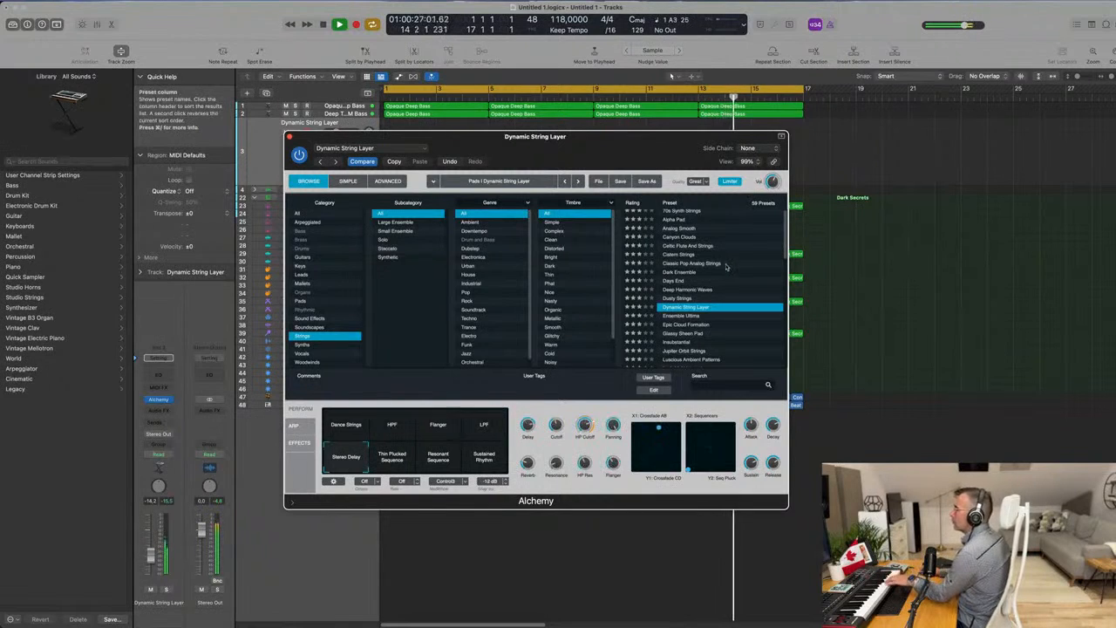
Try the Glassy Sheen Pad and Insubstantial presets, raising the track volume slightly and trimming Insubstantial's cutoff to about 73%.
{"action": "scroll", "coordinate": [700, 323], "scroll_direction": "down", "scroll_amount": 2}
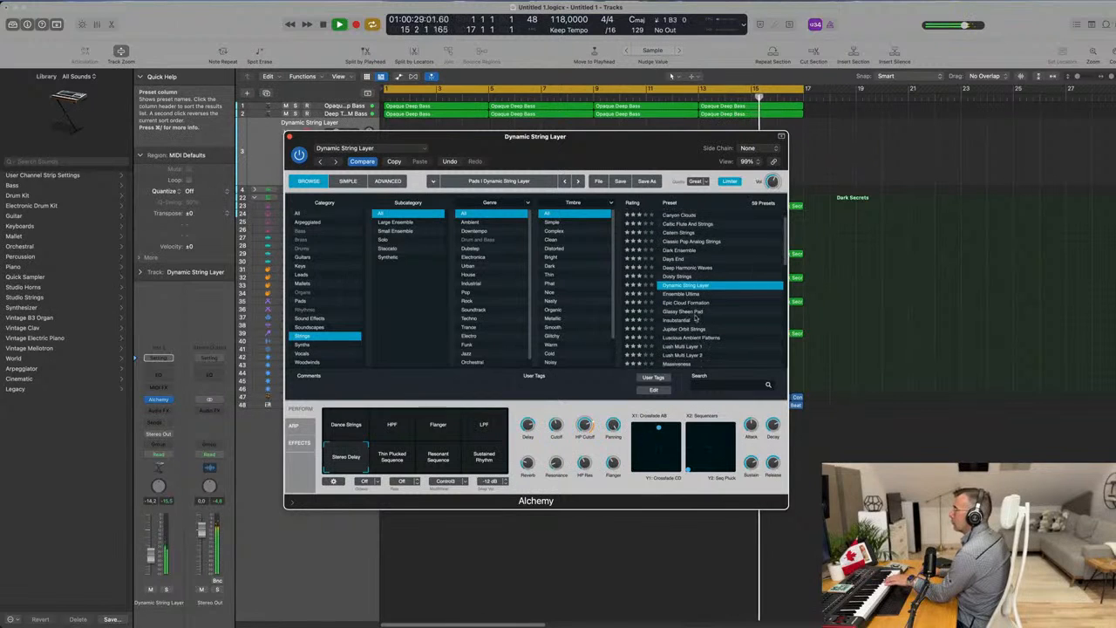
{"action": "left_click", "coordinate": [691, 312]}
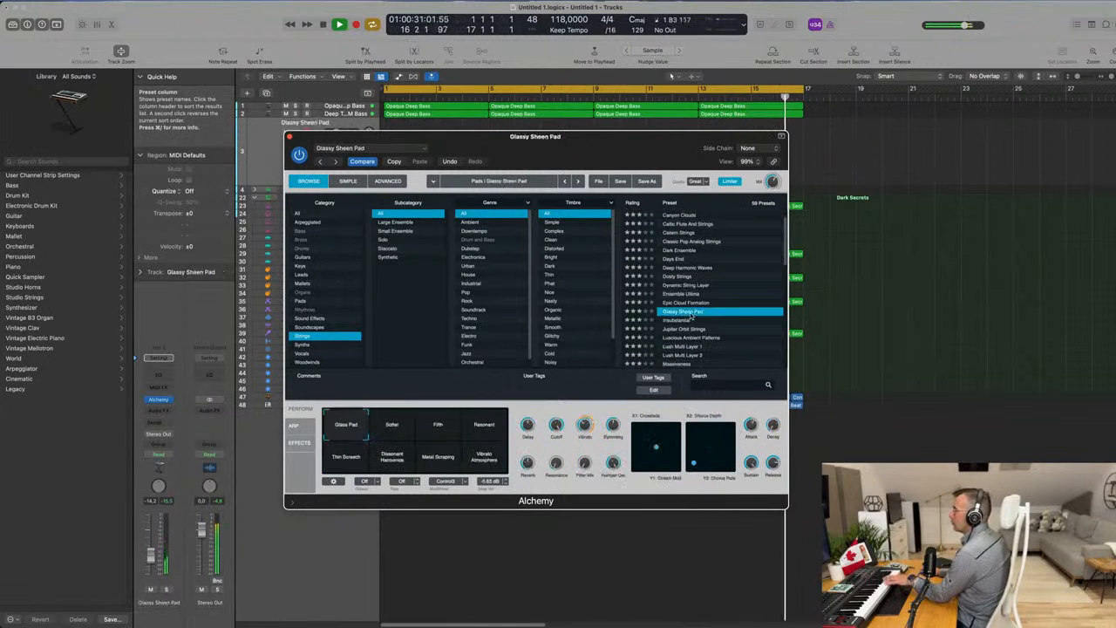
{"action": "left_click", "coordinate": [687, 321]}
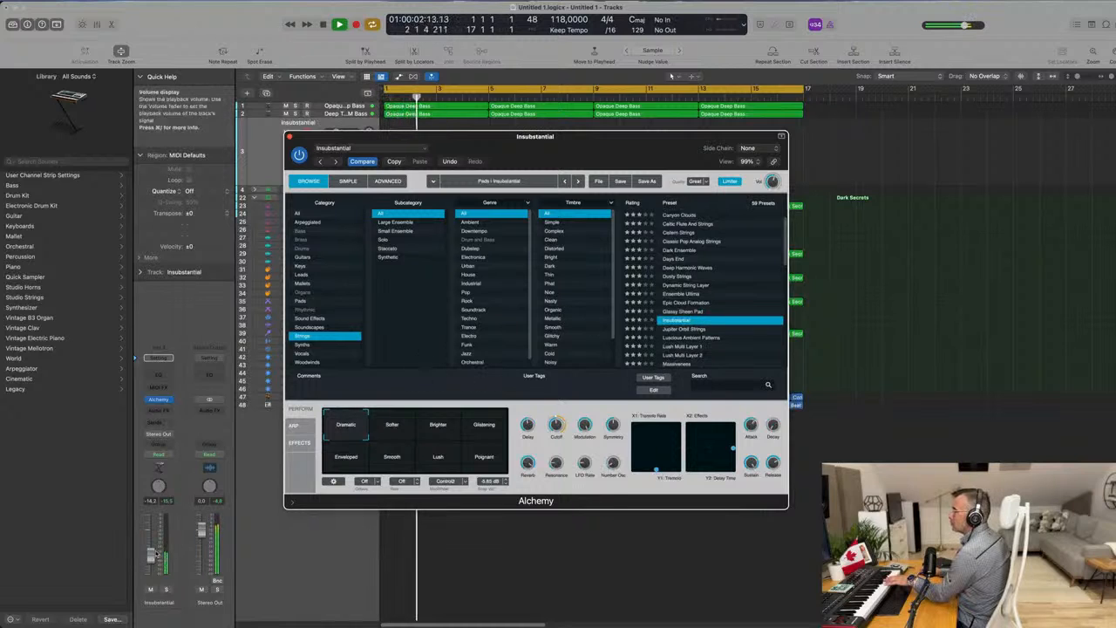
{"action": "left_click_drag", "start_coordinate": [151, 557], "coordinate": [152, 556]}
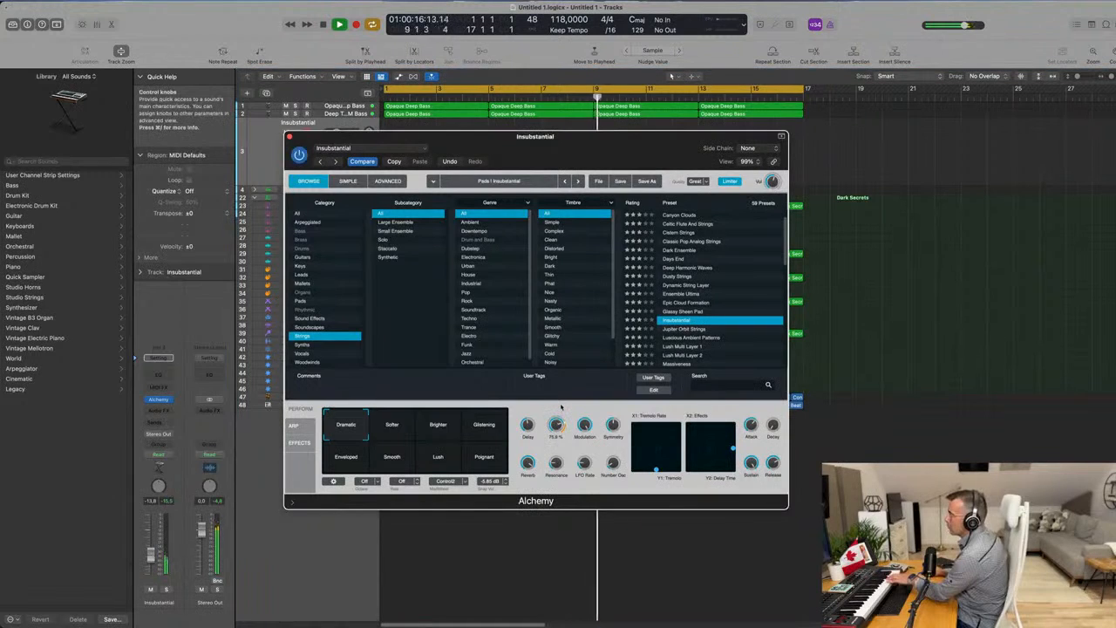
{"action": "left_click_drag", "start_coordinate": [561, 409], "coordinate": [558, 406]}
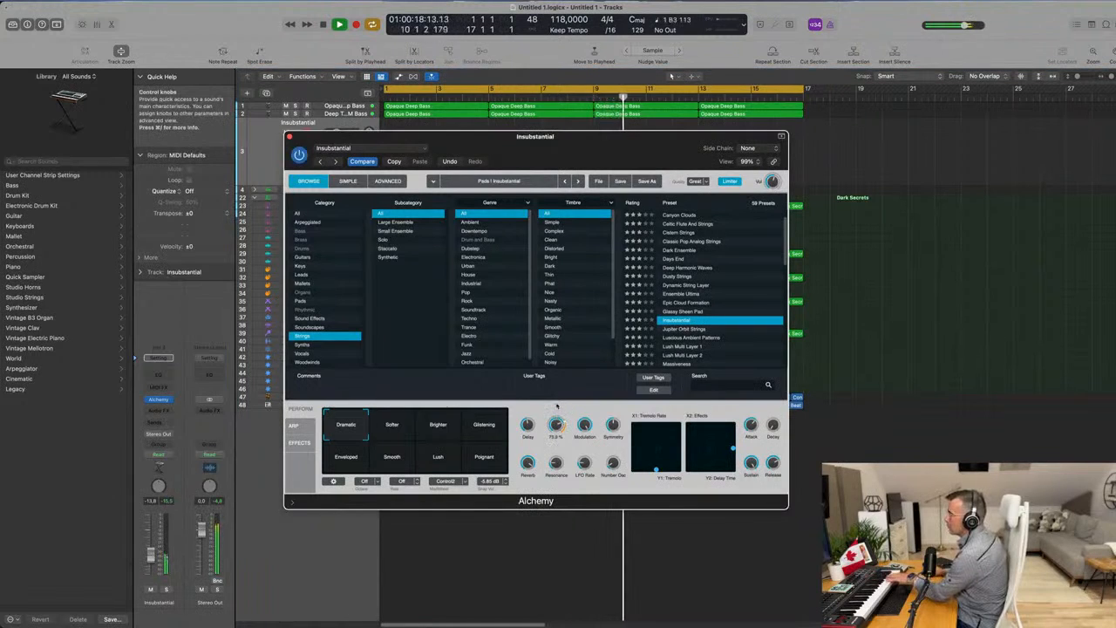
Audition Insubstantial's Softer, Brighter, Glistening, Enveloped, Lush and Poignant variations, then return to Dramatic.
{"action": "left_click", "coordinate": [392, 428]}
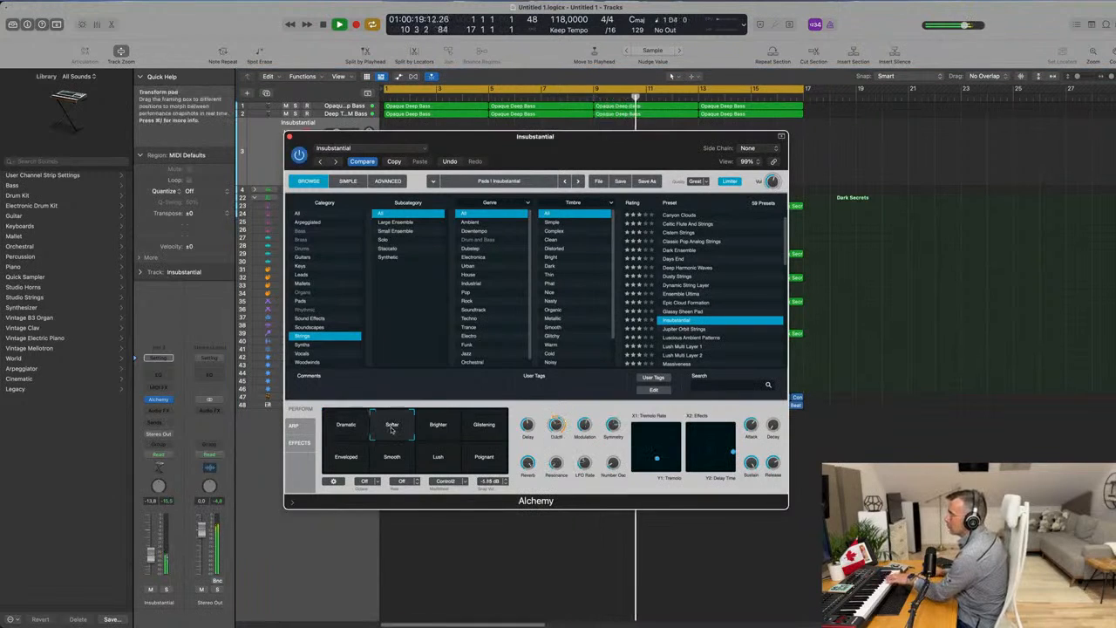
{"action": "left_click", "coordinate": [444, 432]}
{"action": "left_click", "coordinate": [484, 433]}
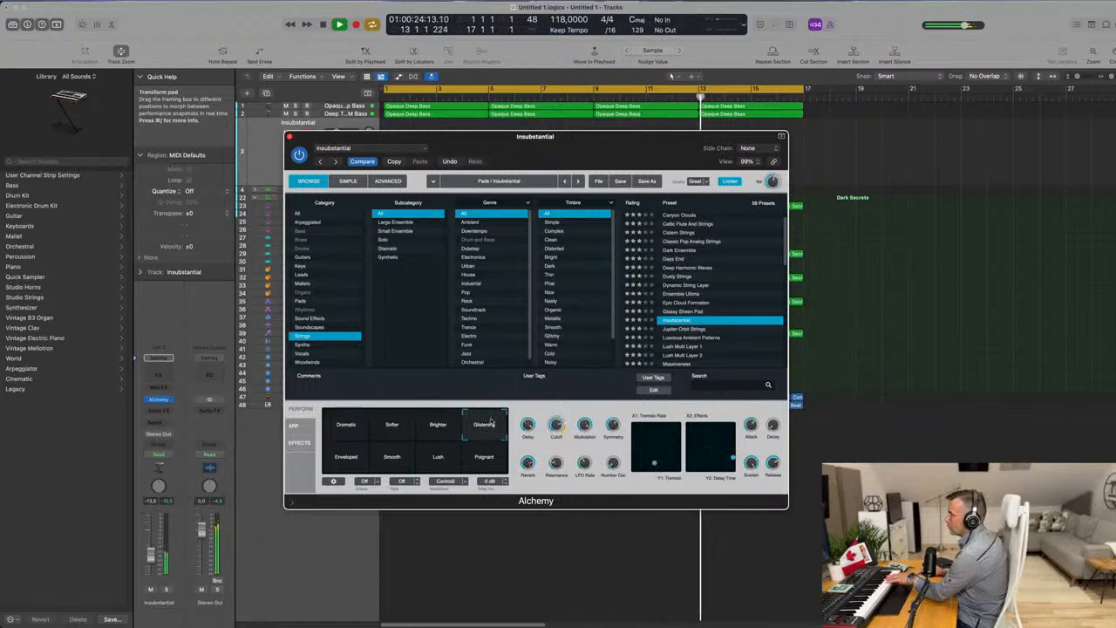
{"action": "left_click", "coordinate": [491, 425]}
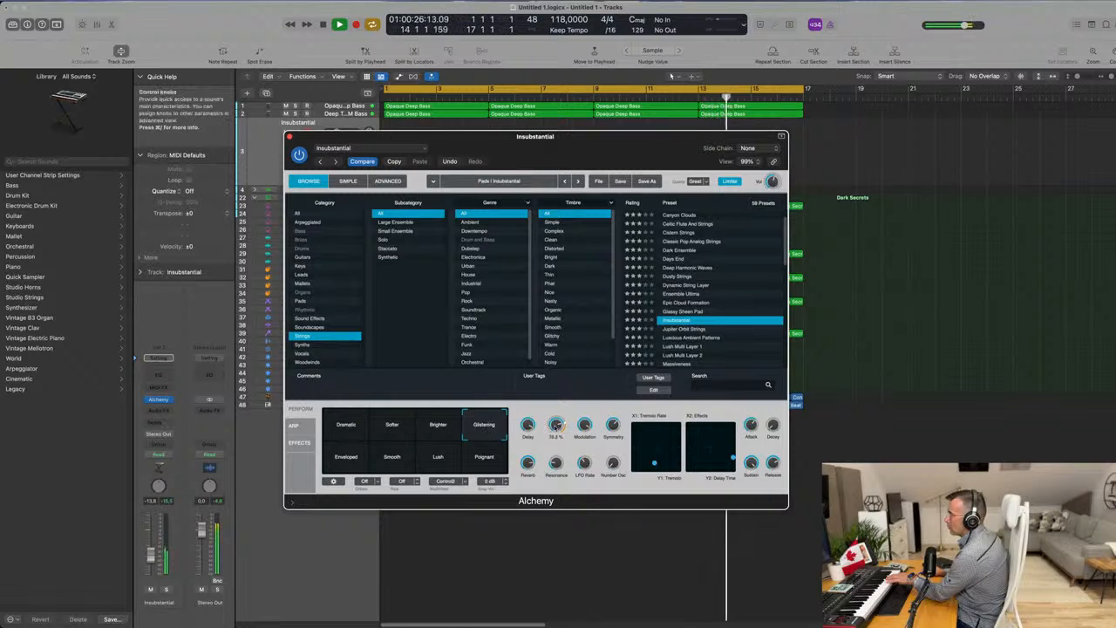
{"action": "left_click", "coordinate": [346, 457]}
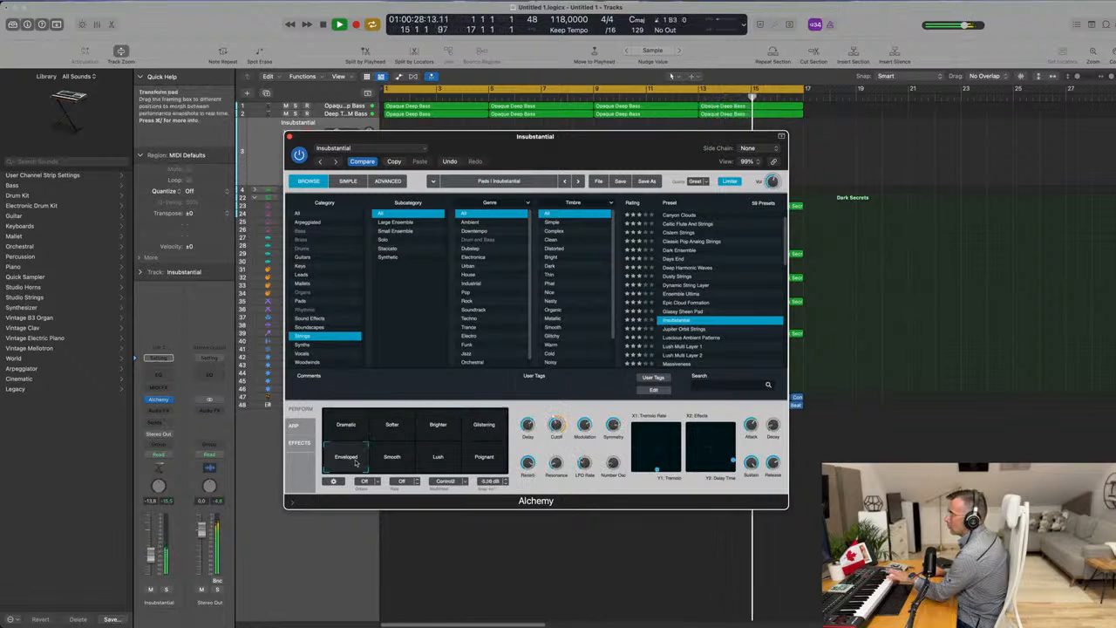
{"action": "left_click", "coordinate": [438, 457]}
{"action": "left_click", "coordinate": [485, 458]}
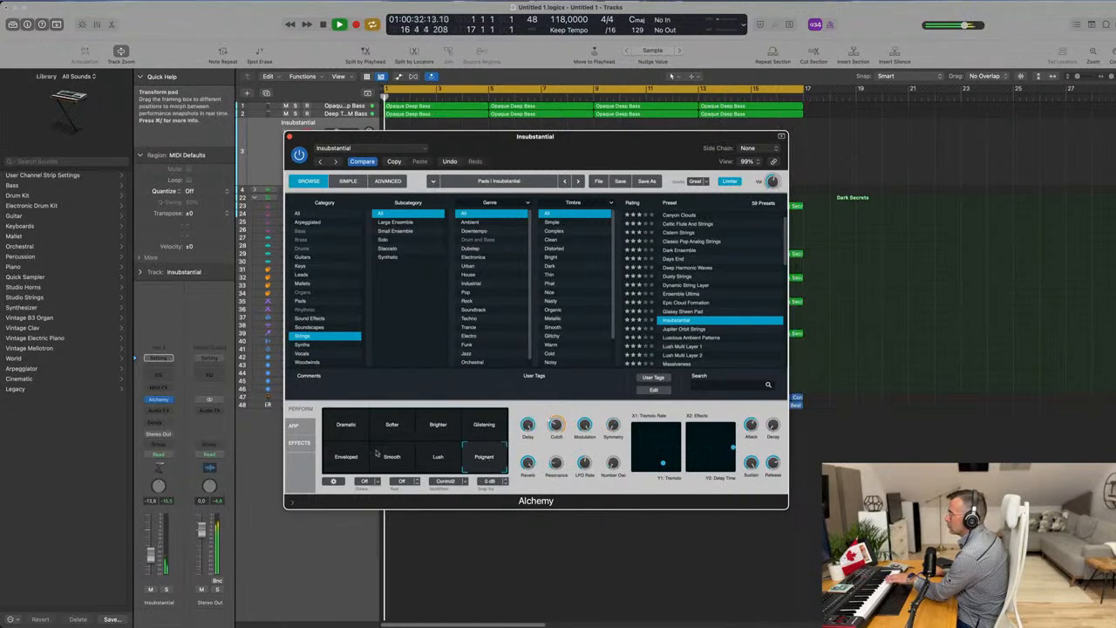
{"action": "left_click", "coordinate": [351, 433]}
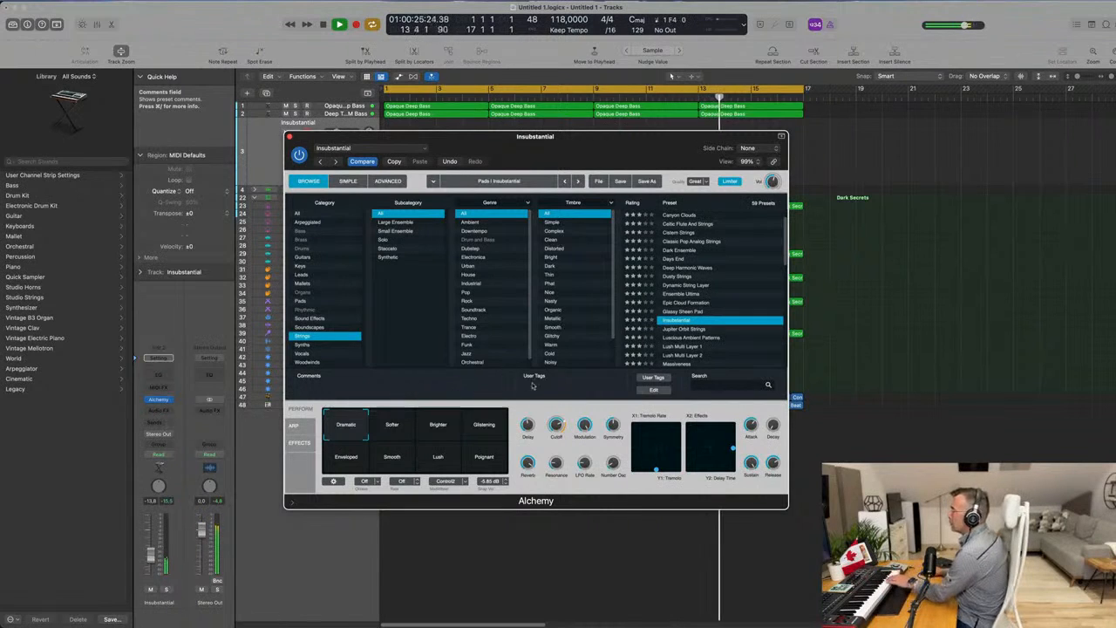
Try the Lush Multi Layer 1, Massiveness and Mega Strings presets and raise the track volume to about -11.2 dB.
{"action": "scroll", "coordinate": [698, 297], "scroll_direction": "down", "scroll_amount": 1}
{"action": "left_click", "coordinate": [685, 325]}
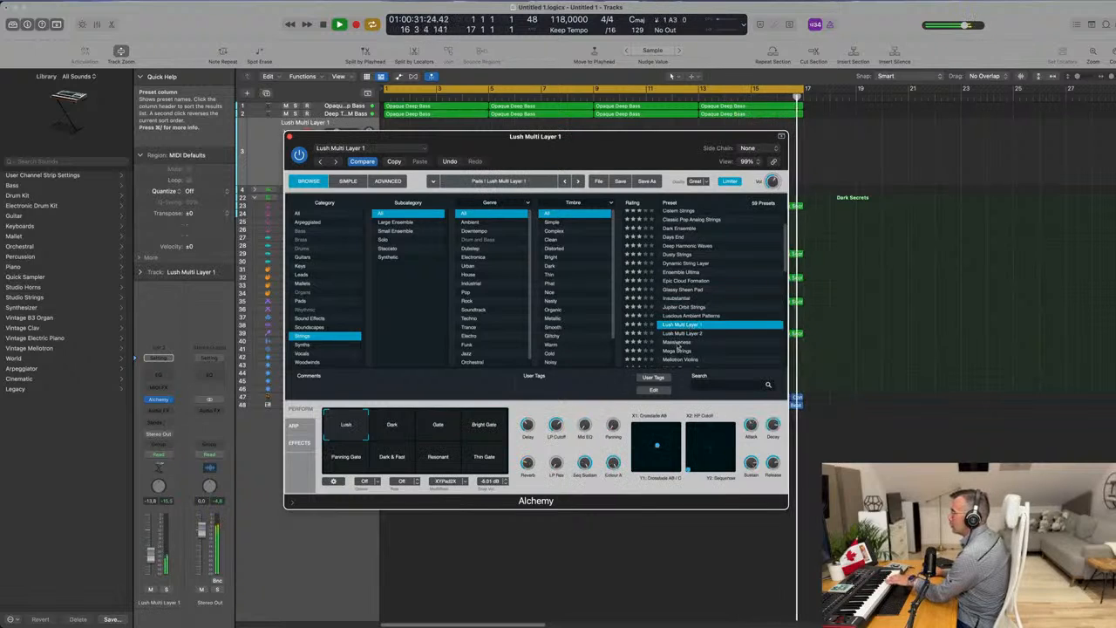
{"action": "left_click", "coordinate": [677, 342]}
{"action": "scroll", "coordinate": [708, 319], "scroll_direction": "down", "scroll_amount": 3}
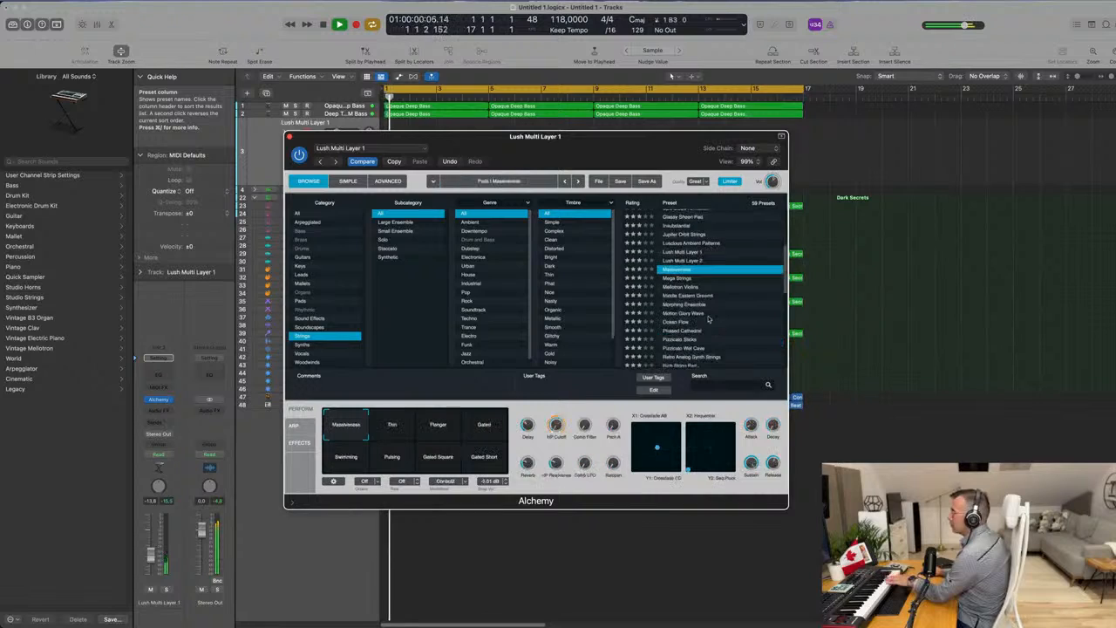
{"action": "left_click", "coordinate": [685, 278]}
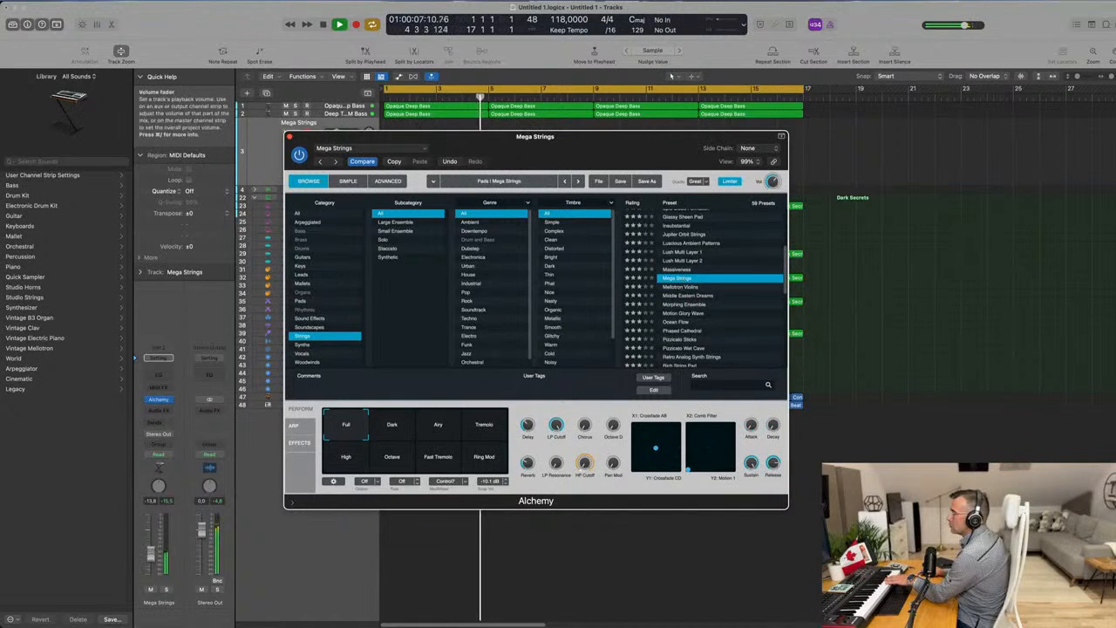
{"action": "left_click_drag", "start_coordinate": [152, 554], "coordinate": [152, 552]}
Audition the Dark, Tremolo, Airy, Fast Tremolo, Octave, Ring Mod and High variations of Mega Strings.
{"action": "left_click", "coordinate": [391, 435]}
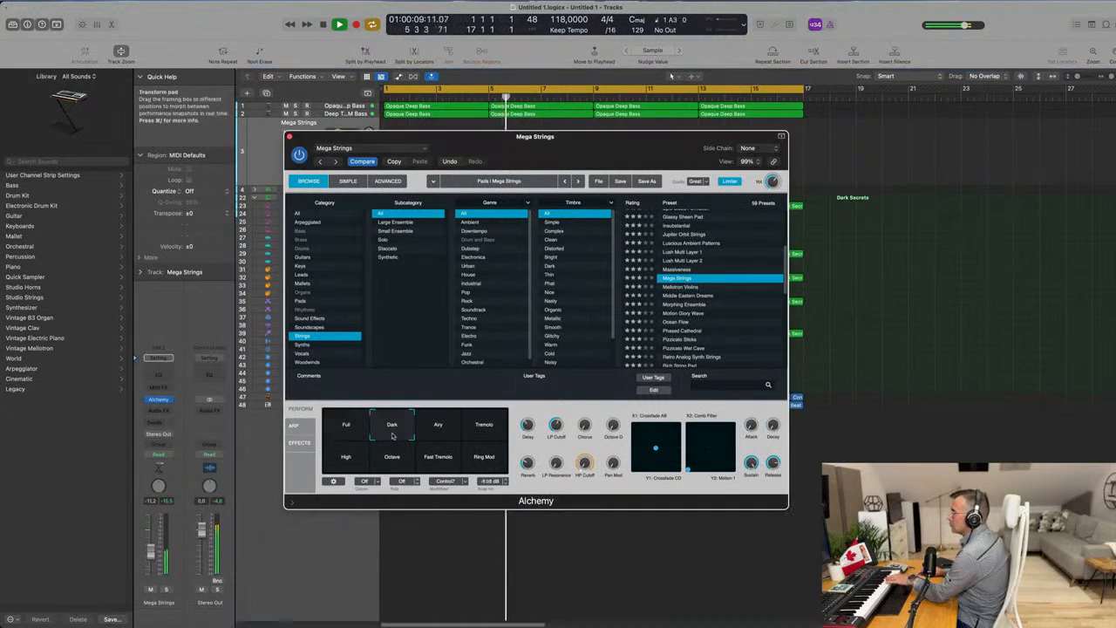
{"action": "left_click", "coordinate": [487, 427]}
{"action": "left_click", "coordinate": [439, 429]}
{"action": "left_click", "coordinate": [431, 462]}
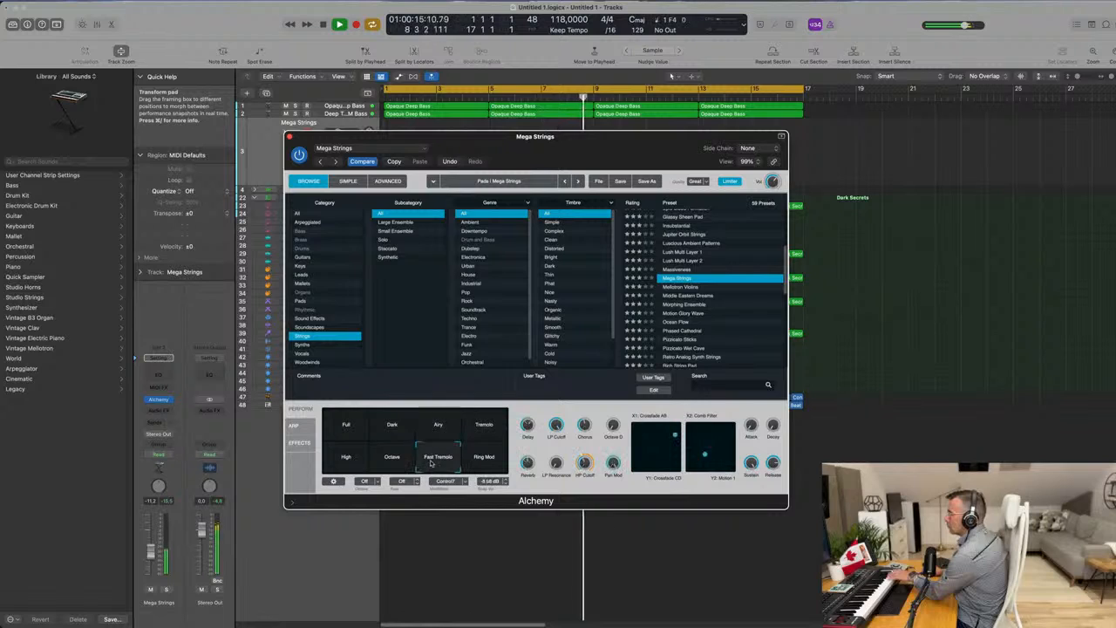
{"action": "left_click", "coordinate": [389, 463]}
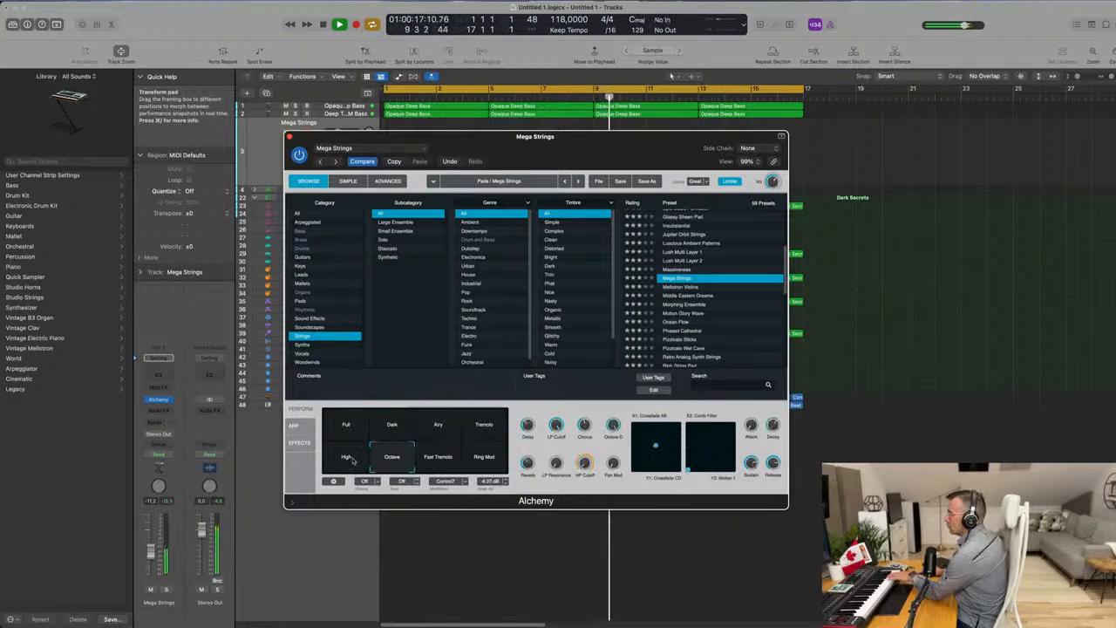
{"action": "left_click", "coordinate": [483, 461]}
{"action": "left_click", "coordinate": [345, 461]}
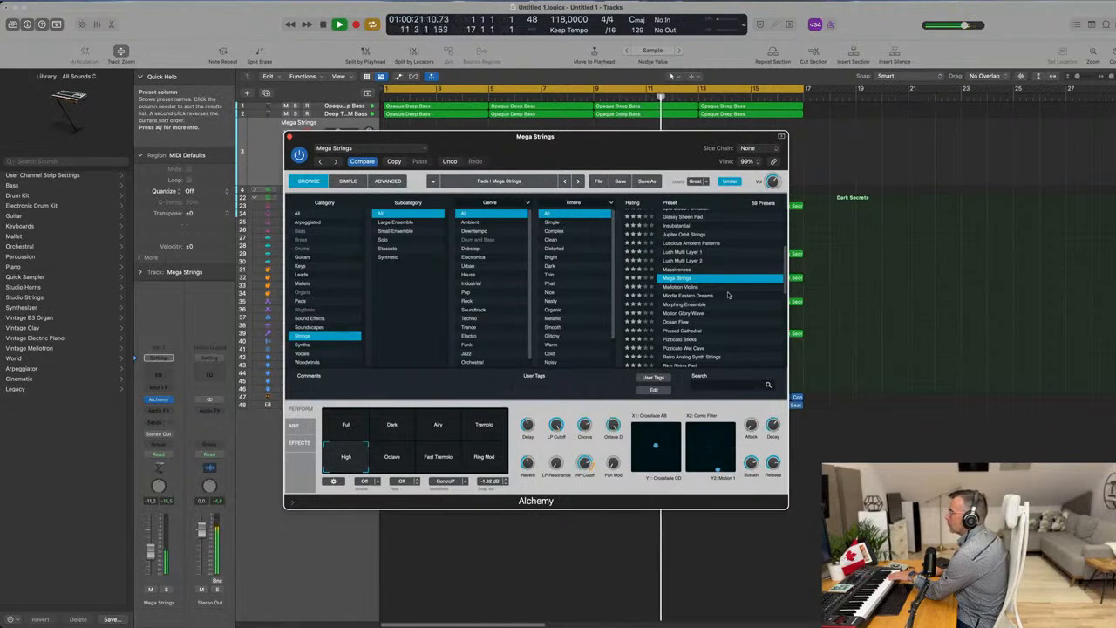
Audition Pizzicato Sticks and Pizzicato Wet Cave, then load the Retro Analog Synth Strings preset.
{"action": "scroll", "coordinate": [729, 295], "scroll_direction": "down", "scroll_amount": 2}
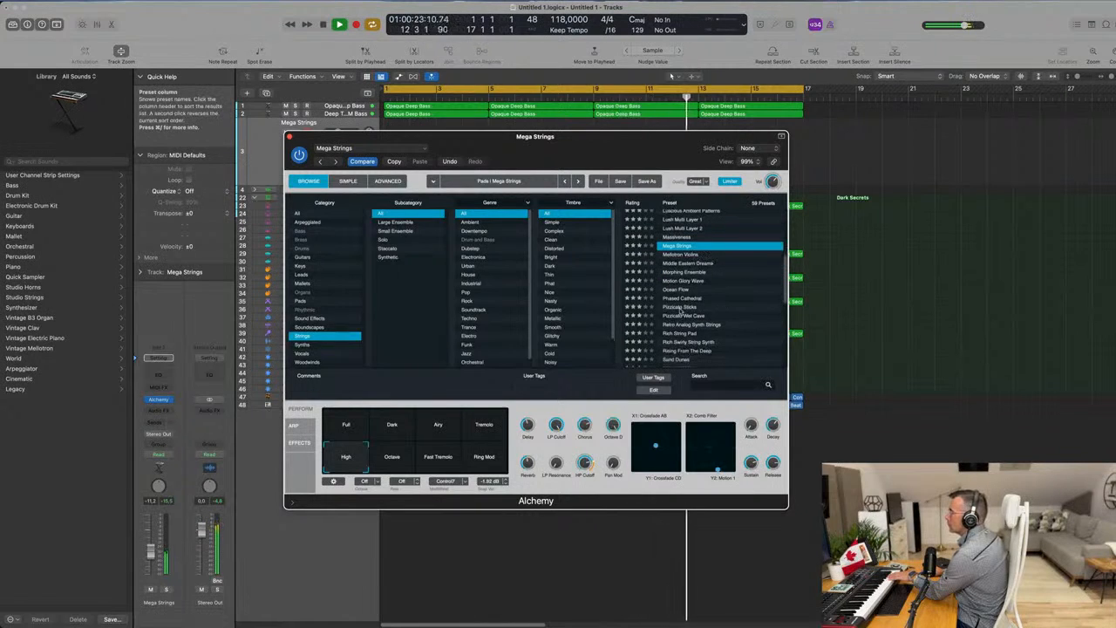
{"action": "left_click", "coordinate": [684, 307]}
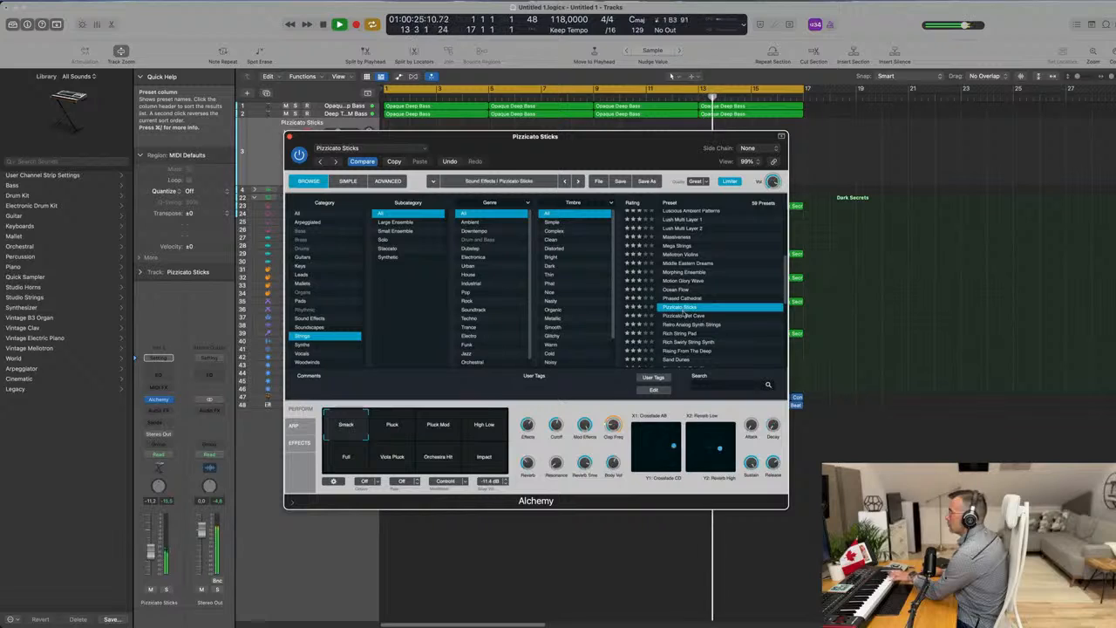
{"action": "left_click", "coordinate": [685, 316]}
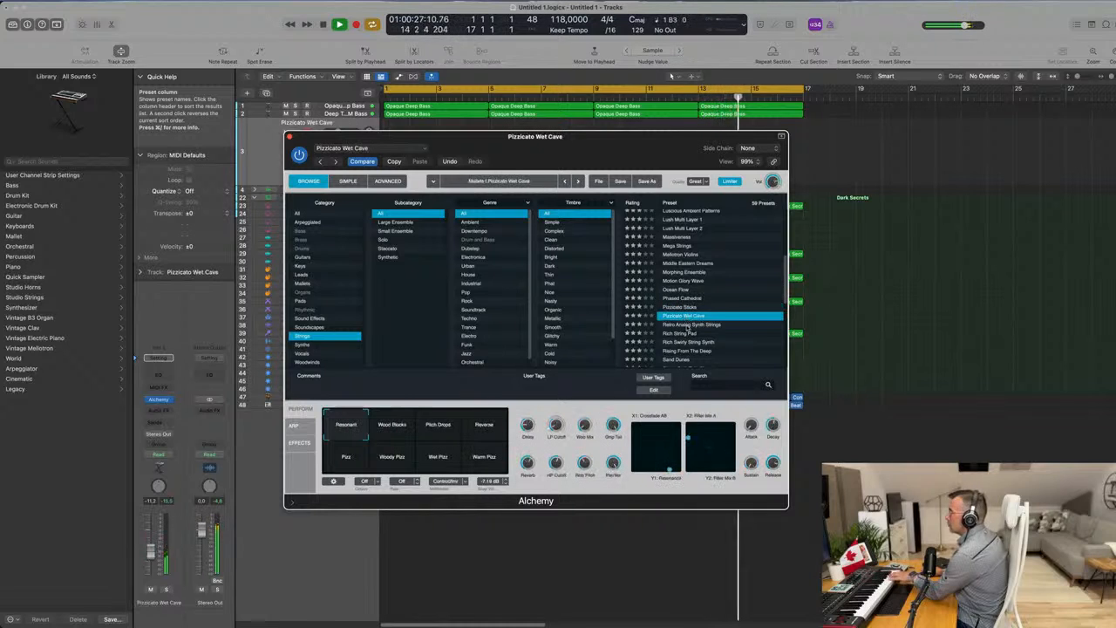
{"action": "left_click", "coordinate": [698, 324]}
{"action": "scroll", "coordinate": [716, 322], "scroll_direction": "down", "scroll_amount": 2}
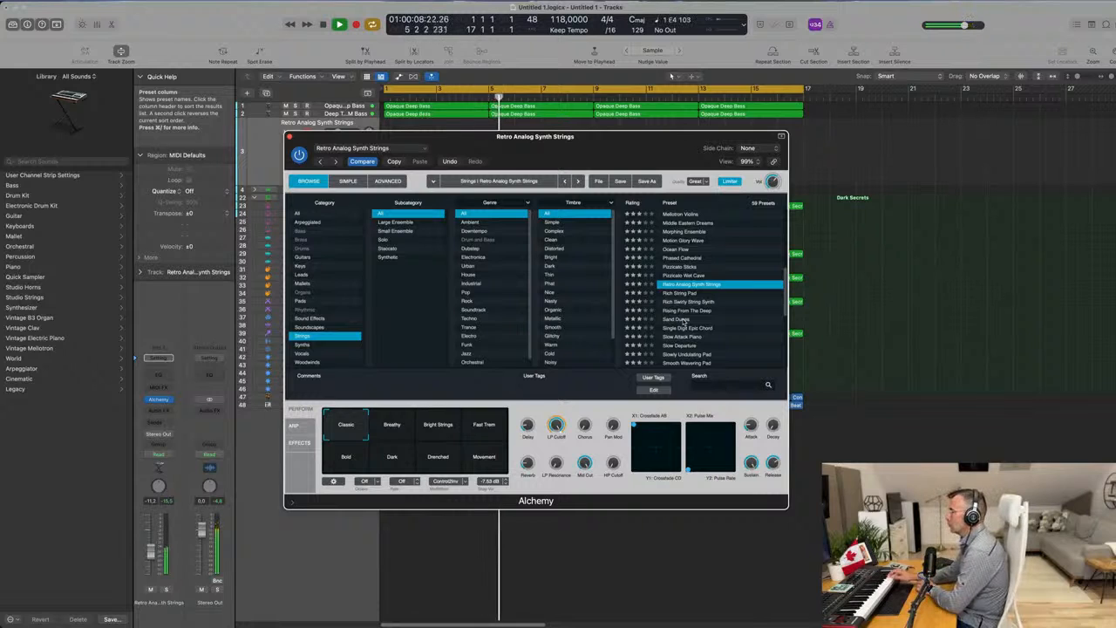
Record a MIDI part on the Retro Analog Synth Strings track and move the Alchemy window clear of the track.
{"action": "key", "text": "r"}
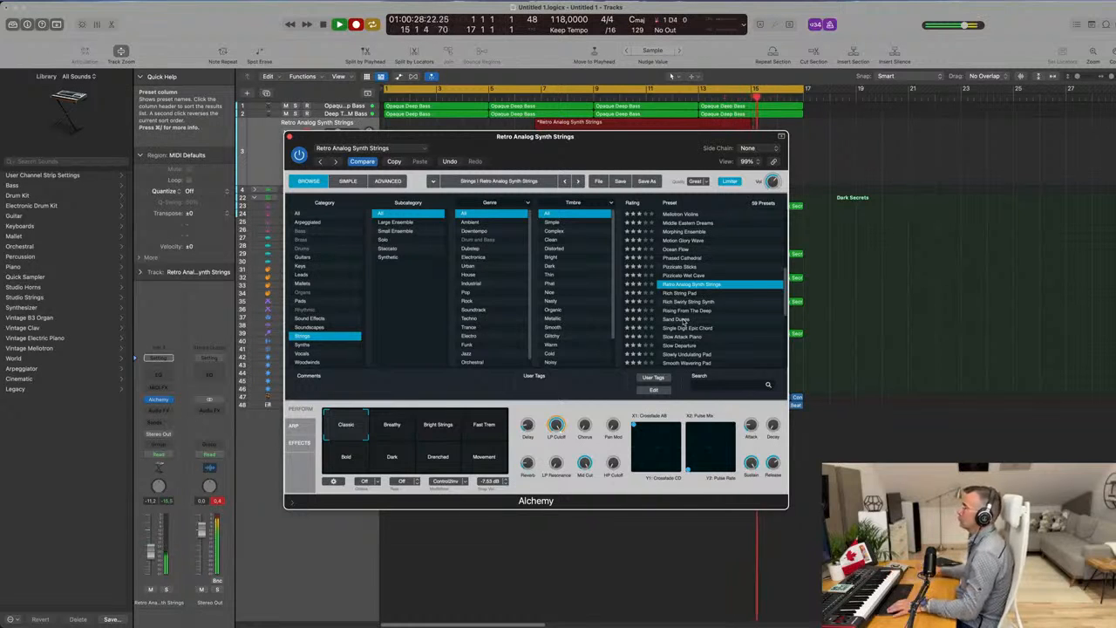
{"action": "left_click_drag", "start_coordinate": [604, 137], "coordinate": [693, 315]}
{"action": "key", "text": "space"}
Split the recorded string region at bar 13, splitting crossing notes, and keep only the last two bars, moved to bar 1.
{"action": "double_click", "coordinate": [699, 127], "text": "super"}
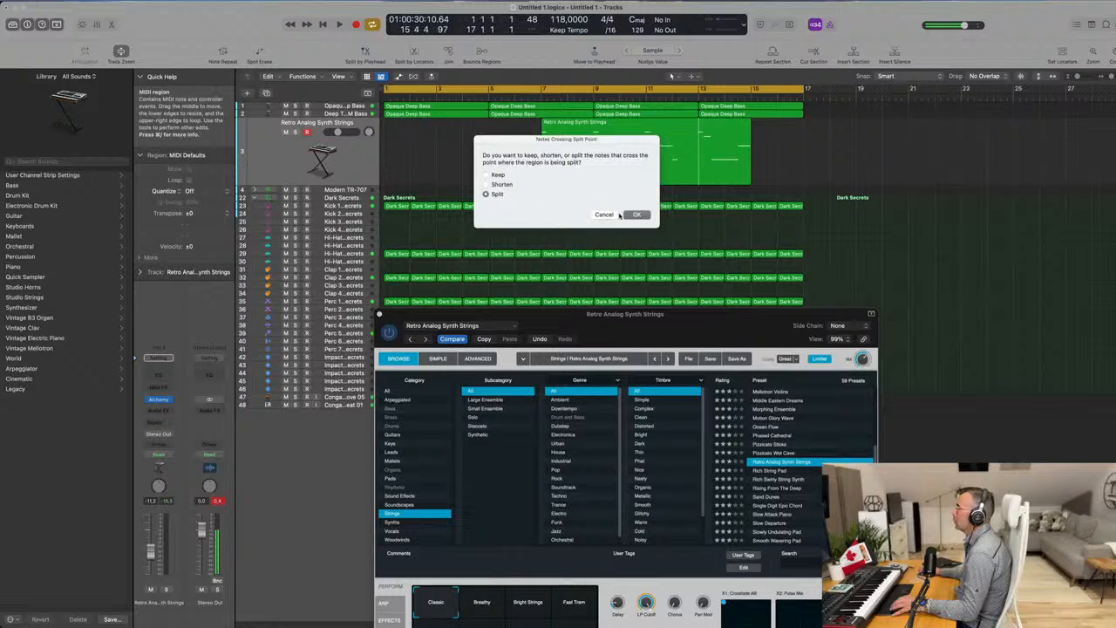
{"action": "left_click", "coordinate": [636, 214]}
{"action": "key", "text": "Delete"}
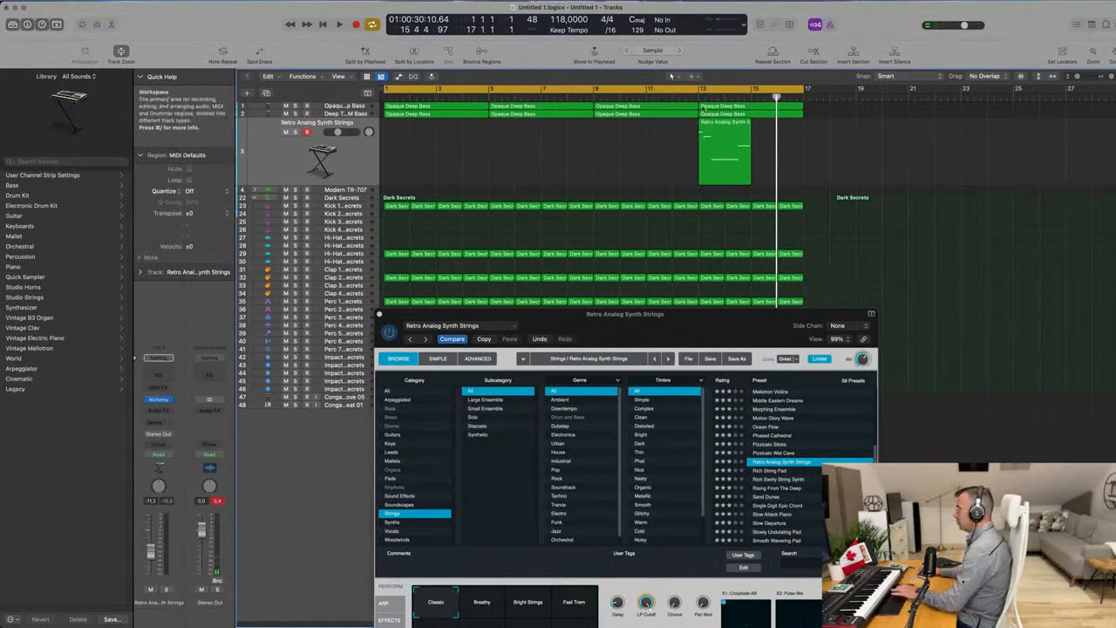
{"action": "left_click_drag", "start_coordinate": [711, 148], "coordinate": [398, 147]}
{"action": "key", "text": "space"}
Open the two-bar string region in the Piano Roll and move the Alchemy window out of the way.
{"action": "double_click", "coordinate": [417, 125]}
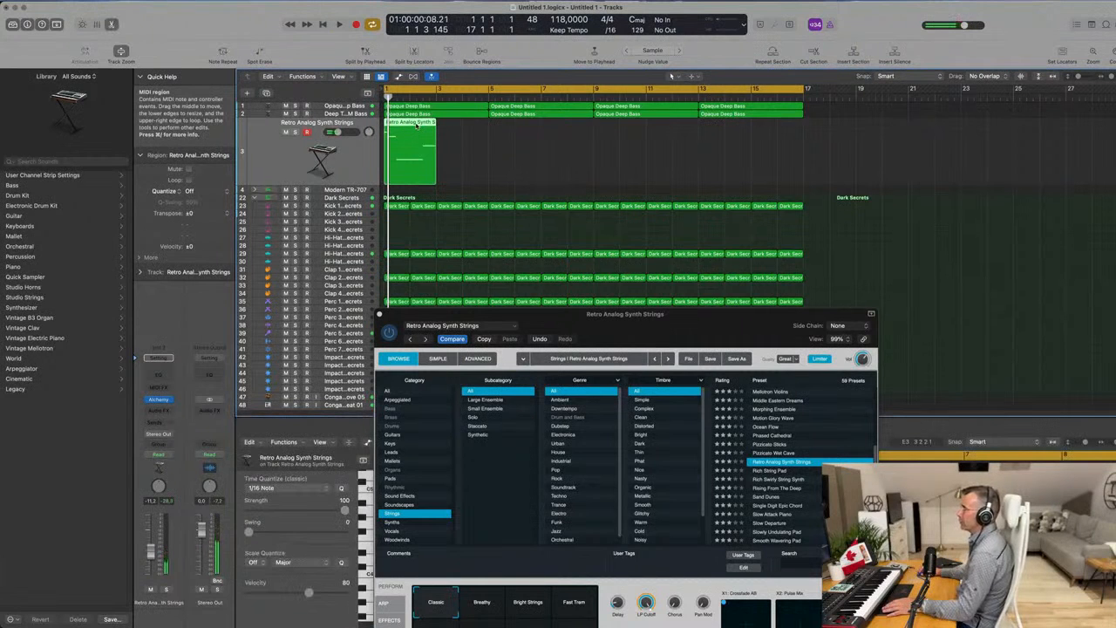
{"action": "double_click", "coordinate": [417, 126]}
{"action": "left_click_drag", "start_coordinate": [614, 314], "coordinate": [908, 151]}
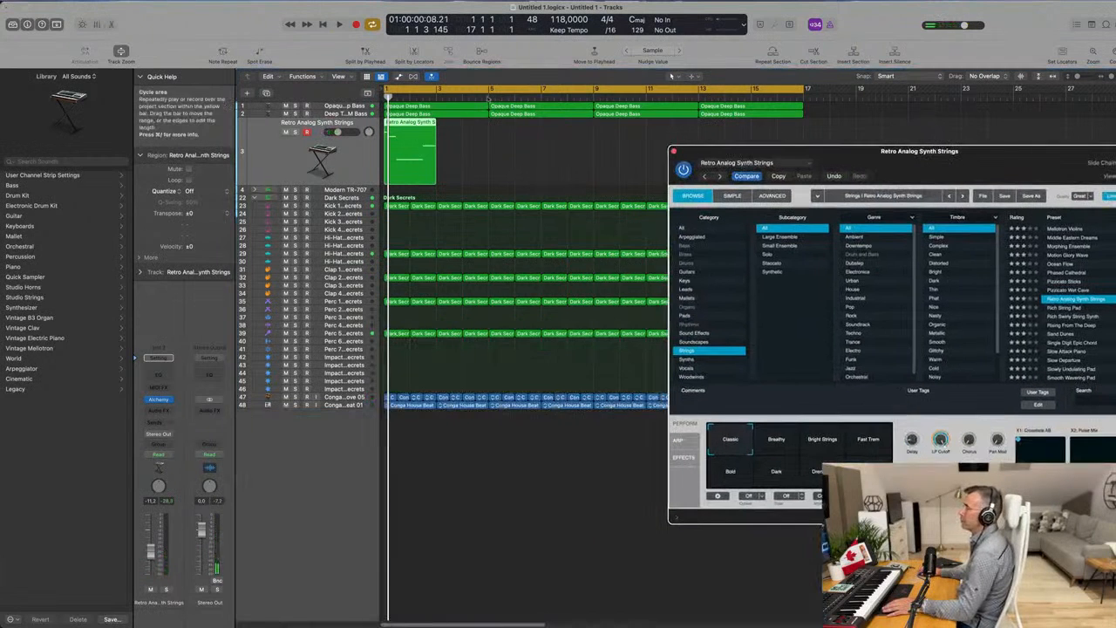
{"action": "double_click", "coordinate": [413, 123]}
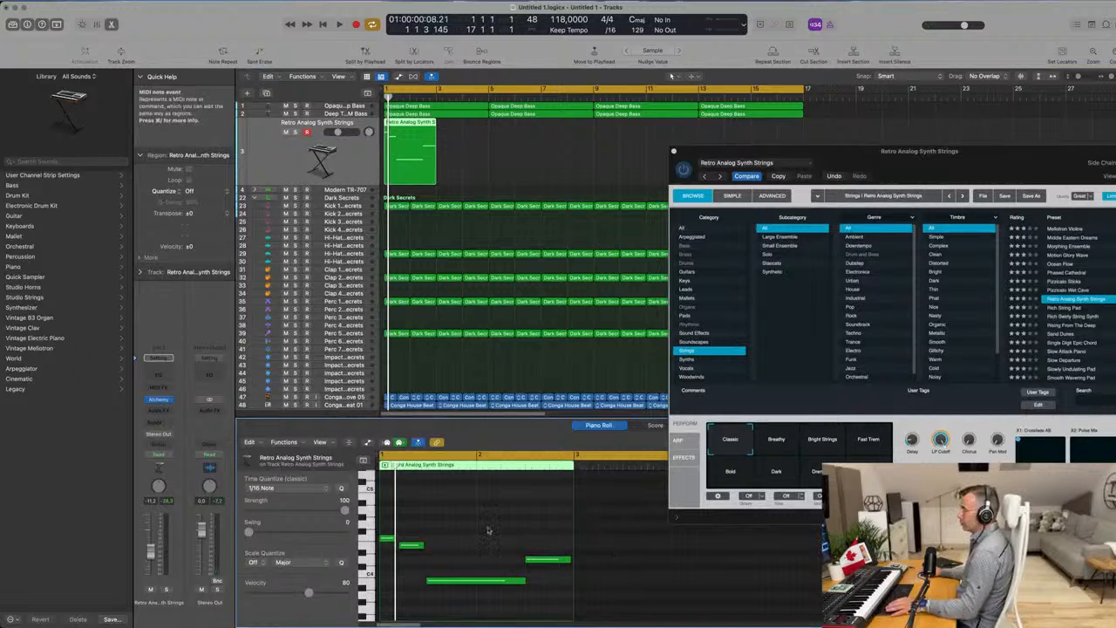
Quantize all notes in the string region to 1/16 notes and deselect them.
{"action": "key", "text": "space"}
{"action": "key", "text": "super+a"}
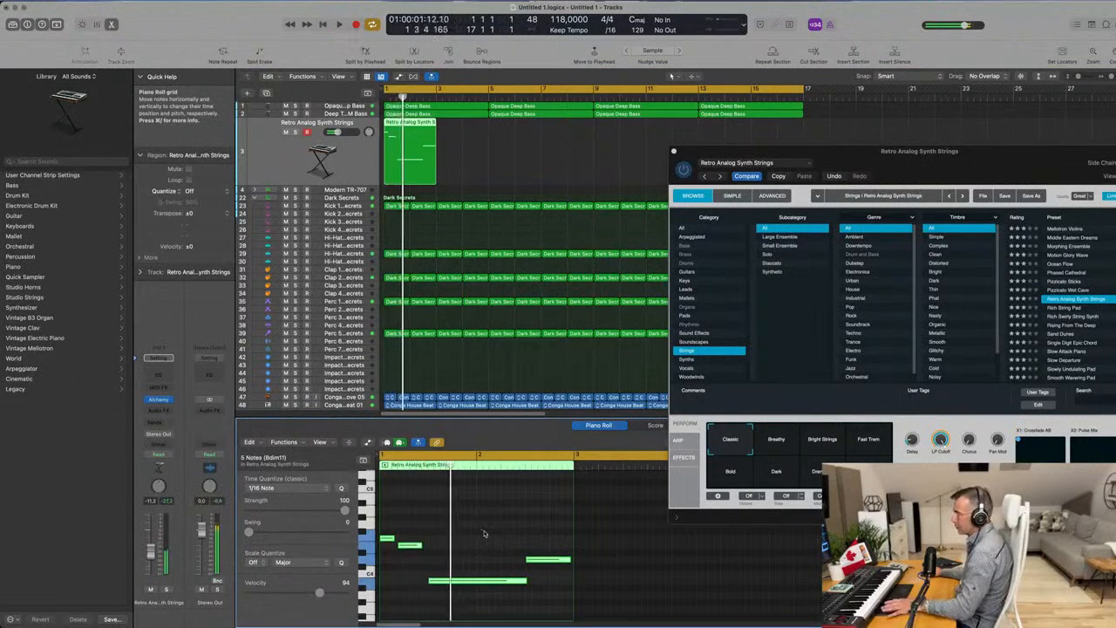
{"action": "key", "text": "space"}
{"action": "left_click", "coordinate": [485, 533]}
{"action": "scroll", "coordinate": [485, 530], "scroll_direction": "up", "scroll_amount": 5}
{"action": "scroll", "coordinate": [491, 531], "scroll_direction": "left", "scroll_amount": 3}
{"action": "key", "text": "space"}
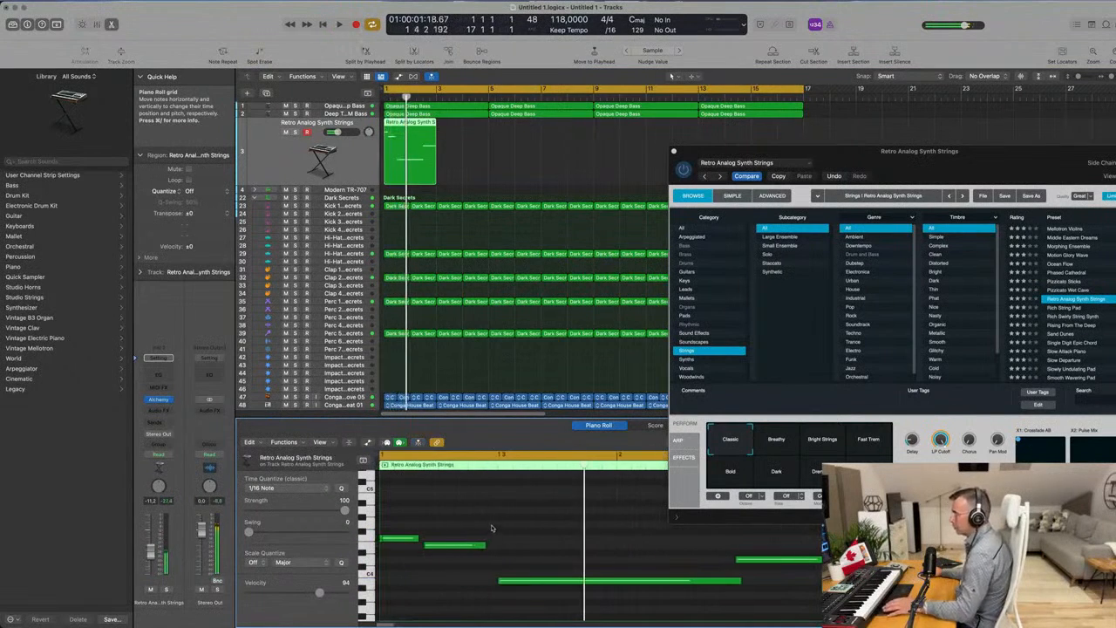
Try adjusting the length and timing of the first two string notes, playing the phrase back repeatedly.
{"action": "mouse_move", "coordinate": [442, 550]}
{"action": "left_mouse_down"}
{"action": "mouse_move", "coordinate": [456, 550]}
{"action": "mouse_move", "coordinate": [405, 539]}
{"action": "mouse_move", "coordinate": [450, 546]}
{"action": "mouse_move", "coordinate": [431, 547]}
{"action": "left_mouse_up"}
{"action": "key", "text": "space"}
{"action": "key", "text": "space"}
{"action": "key", "text": "space"}
{"action": "key", "text": "space"}
{"action": "key", "text": "space"}
{"action": "key", "text": "space"}
{"action": "key", "text": "space"}
{"action": "left_click_drag", "start_coordinate": [441, 547], "coordinate": [420, 539]}
{"action": "key", "text": "space"}
{"action": "key", "text": "space"}
{"action": "key", "text": "space"}
{"action": "key", "text": "space"}
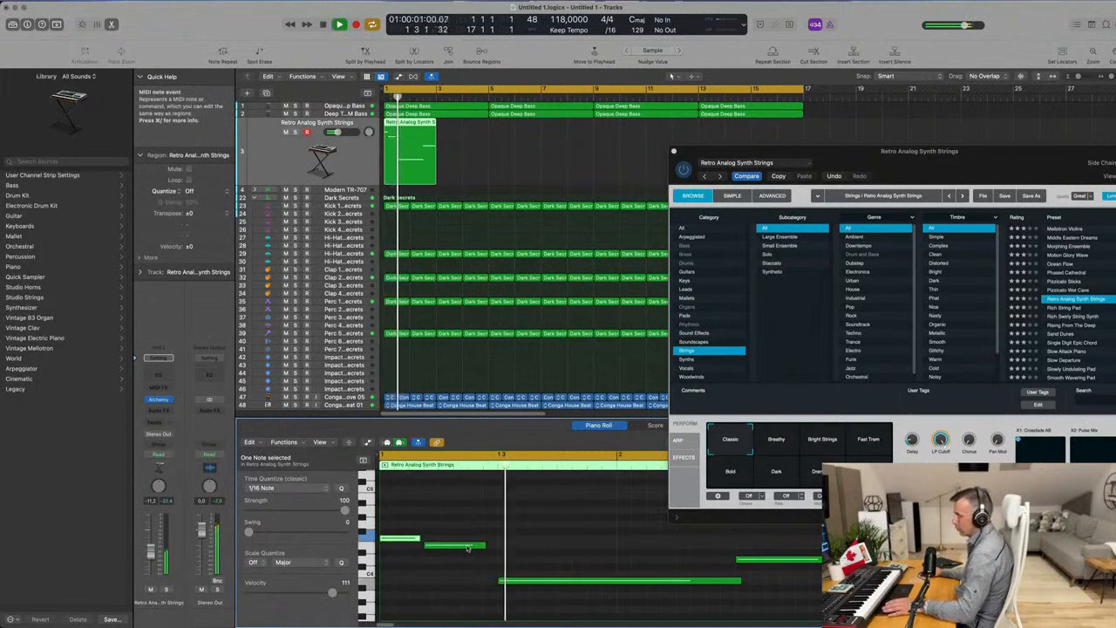
Try shifting the second string note (E4) later against playback and undo the edits to the first two notes.
{"action": "key", "text": "super+z"}
{"action": "key", "text": "space"}
{"action": "key", "text": "space"}
{"action": "key", "text": "super+z"}
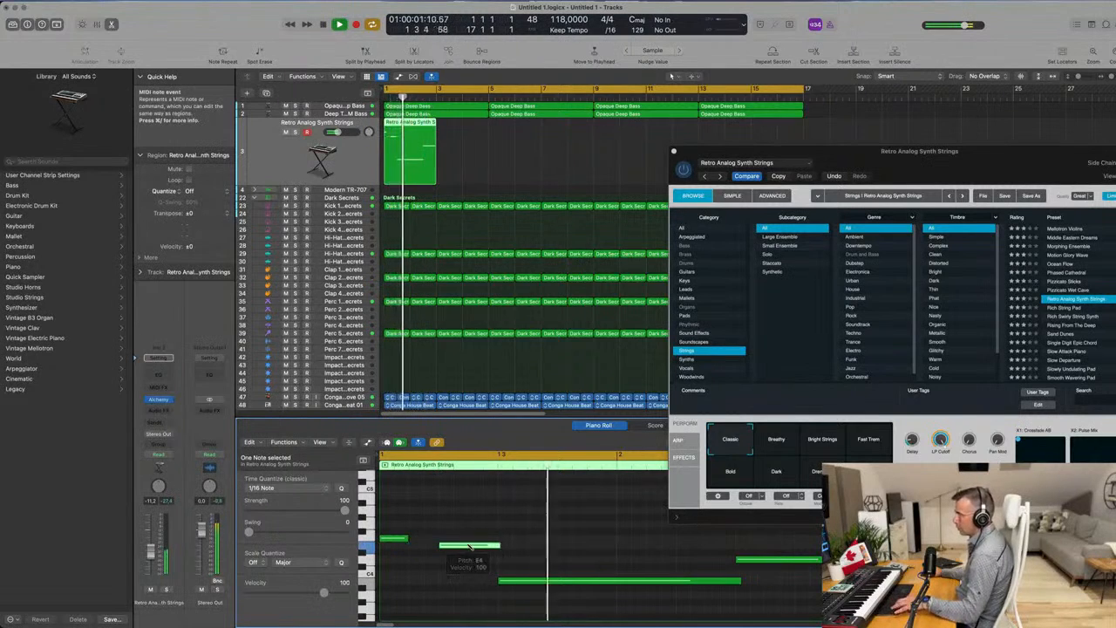
{"action": "key", "text": "space"}
{"action": "key", "text": "space"}
{"action": "key", "text": "super+z"}
{"action": "key", "text": "super+z"}
Play the two-bar string phrase from its start to check the timing of the opening notes.
{"action": "key", "text": "space"}
{"action": "key", "text": "space"}
{"action": "key", "text": "super+Left"}
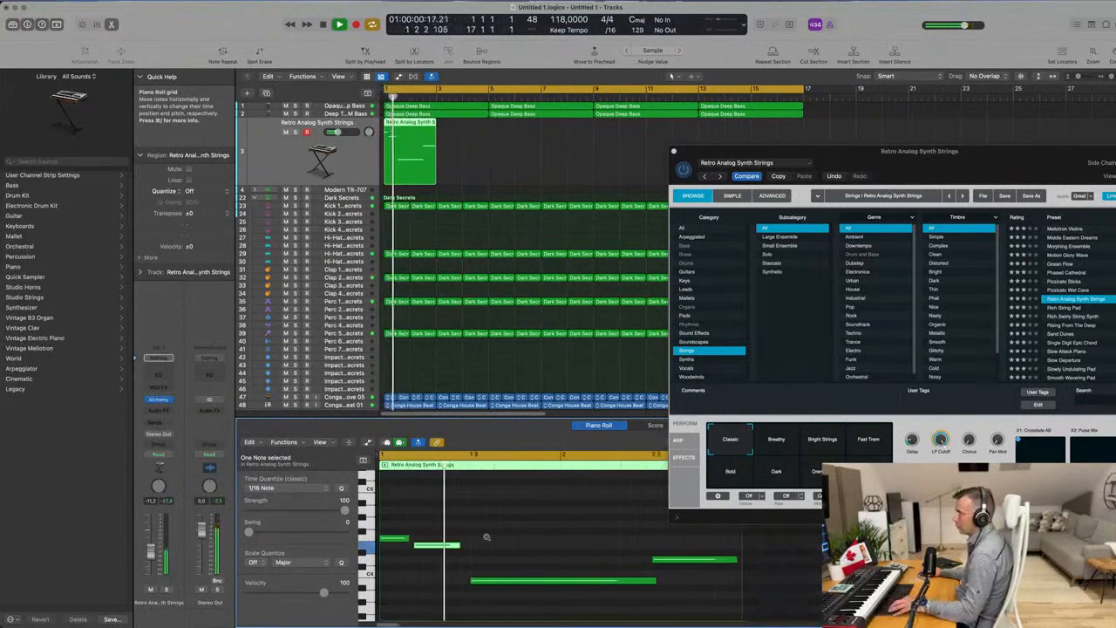
{"action": "key", "text": "space"}
{"action": "key", "text": "space"}
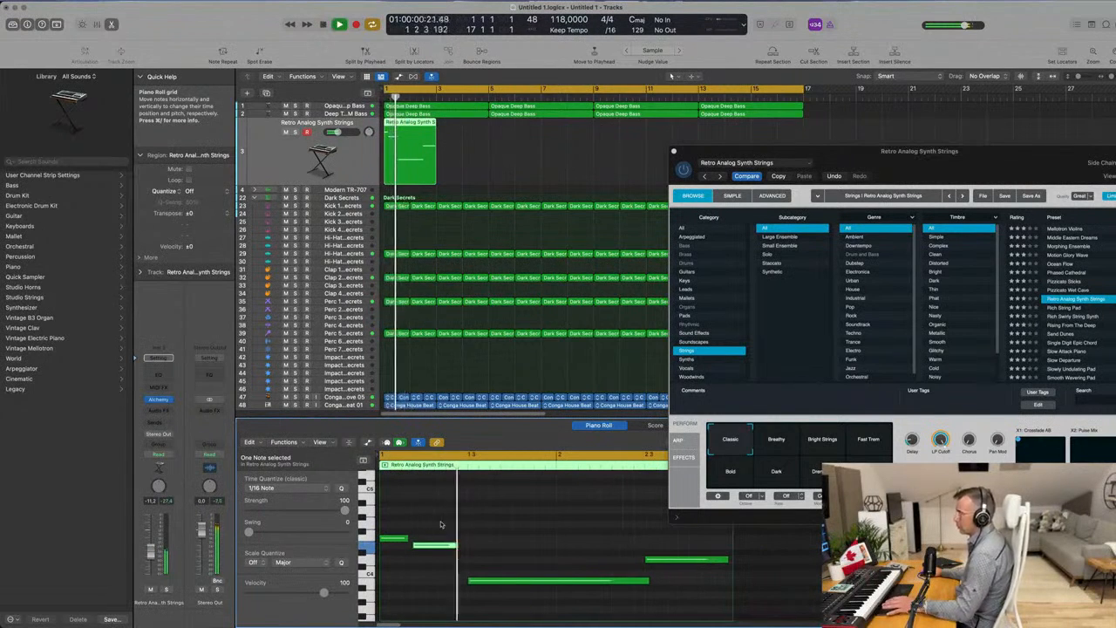
Play the string phrase with all its notes selected, and clear the note selection.
{"action": "left_click", "coordinate": [525, 551]}
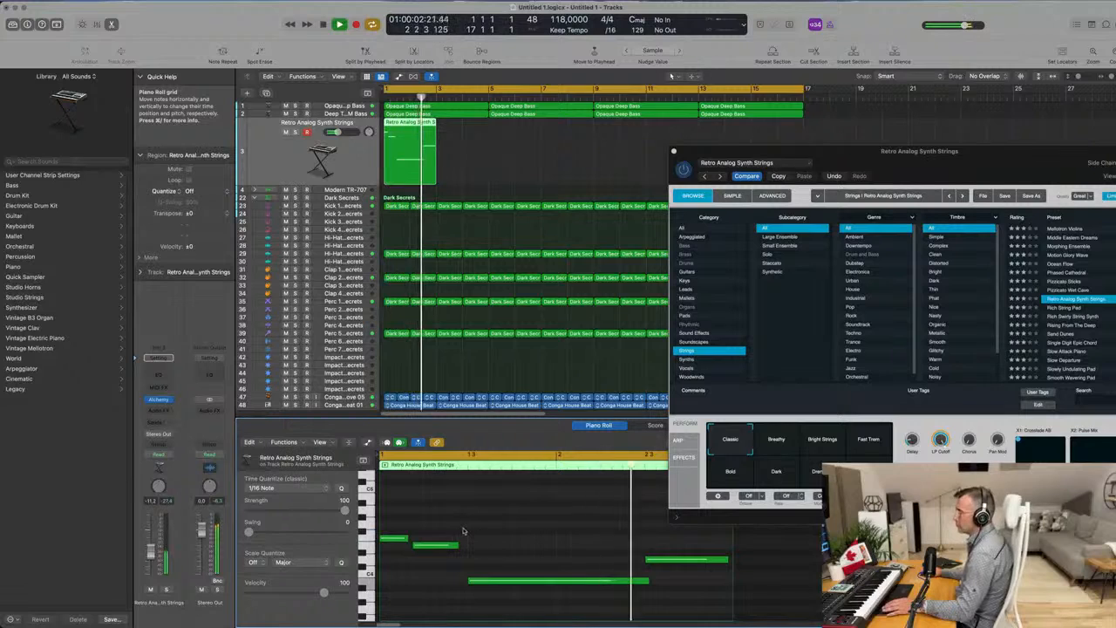
{"action": "key", "text": "super+a"}
{"action": "key", "text": "space"}
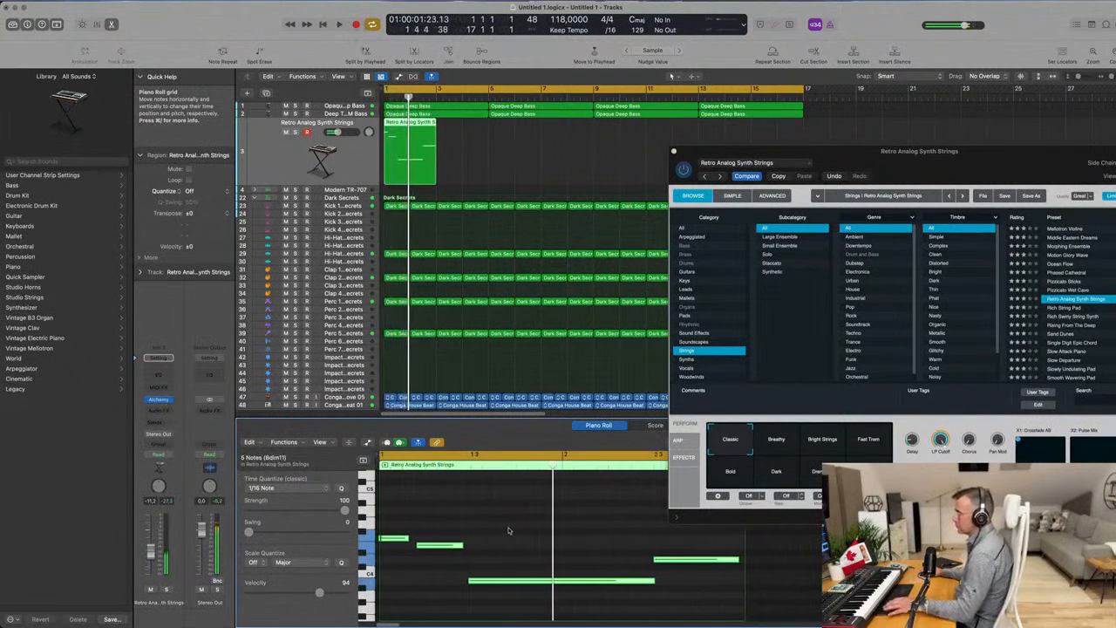
{"action": "key", "text": "space"}
{"action": "left_click", "coordinate": [558, 546]}
{"action": "scroll", "coordinate": [558, 546], "scroll_direction": "down", "scroll_amount": 1}
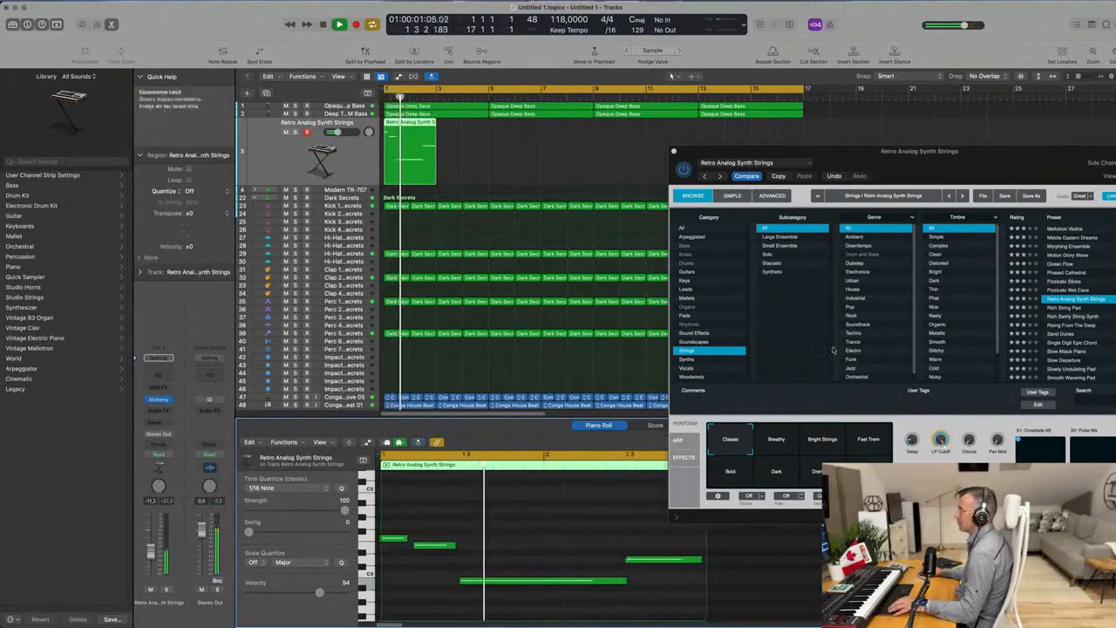
Audition the Breathy, Bright Strings, Fast Trem, Bold, Dark, Drenched and Movement snapshots of the strings patch during playback, and return to Classic.
{"action": "left_click_drag", "start_coordinate": [939, 150], "coordinate": [870, 115]}
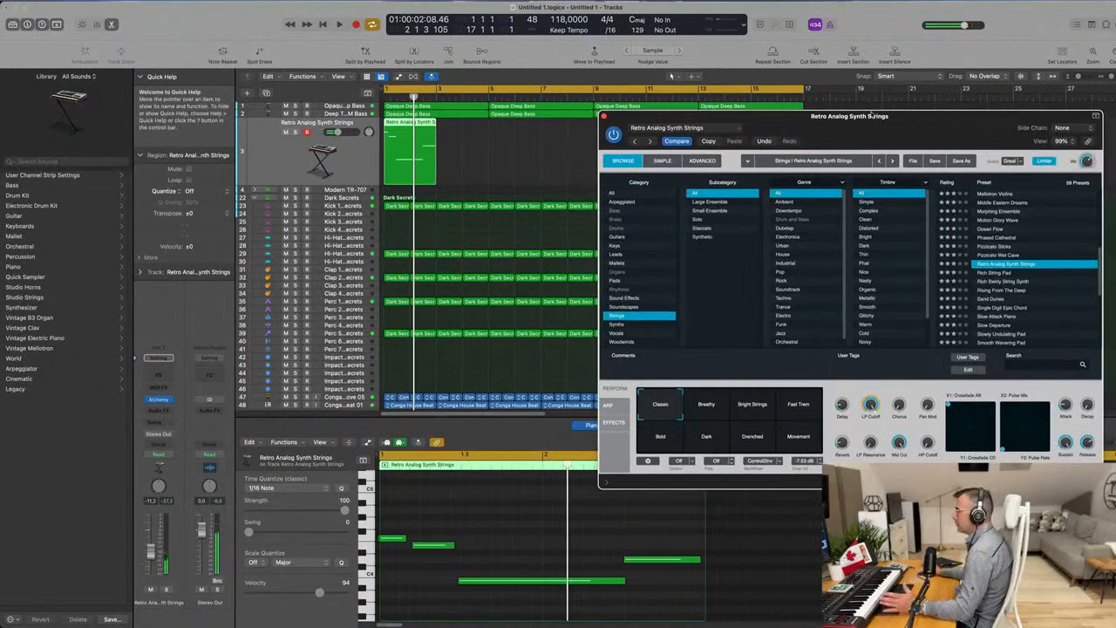
{"action": "left_click_drag", "start_coordinate": [881, 119], "coordinate": [794, 117]}
{"action": "left_click", "coordinate": [630, 410]}
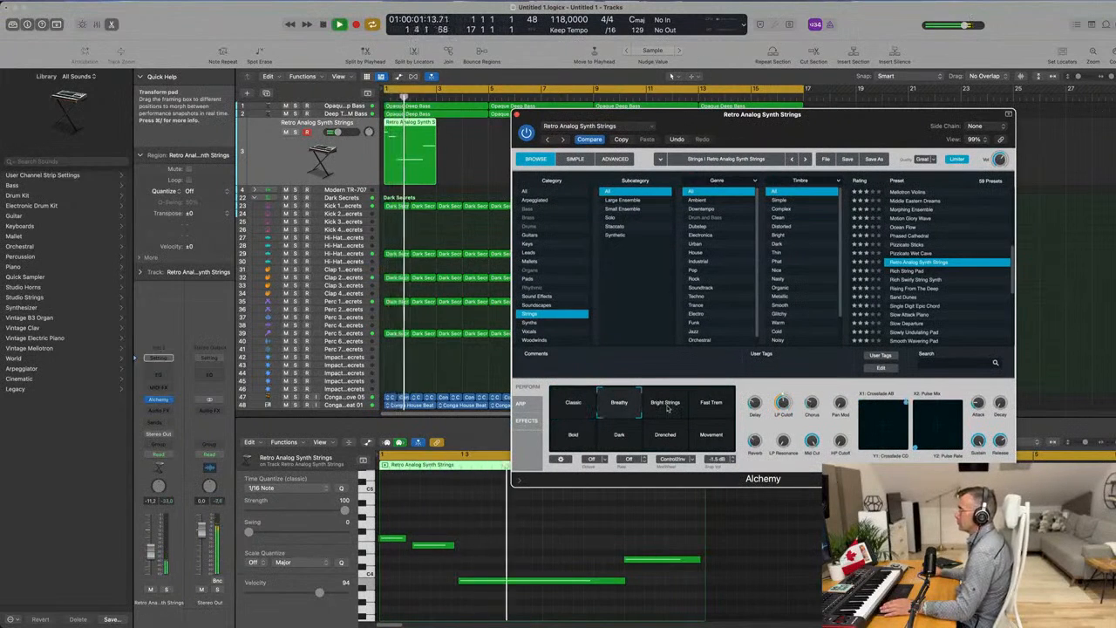
{"action": "left_click", "coordinate": [669, 406]}
{"action": "left_click", "coordinate": [711, 406]}
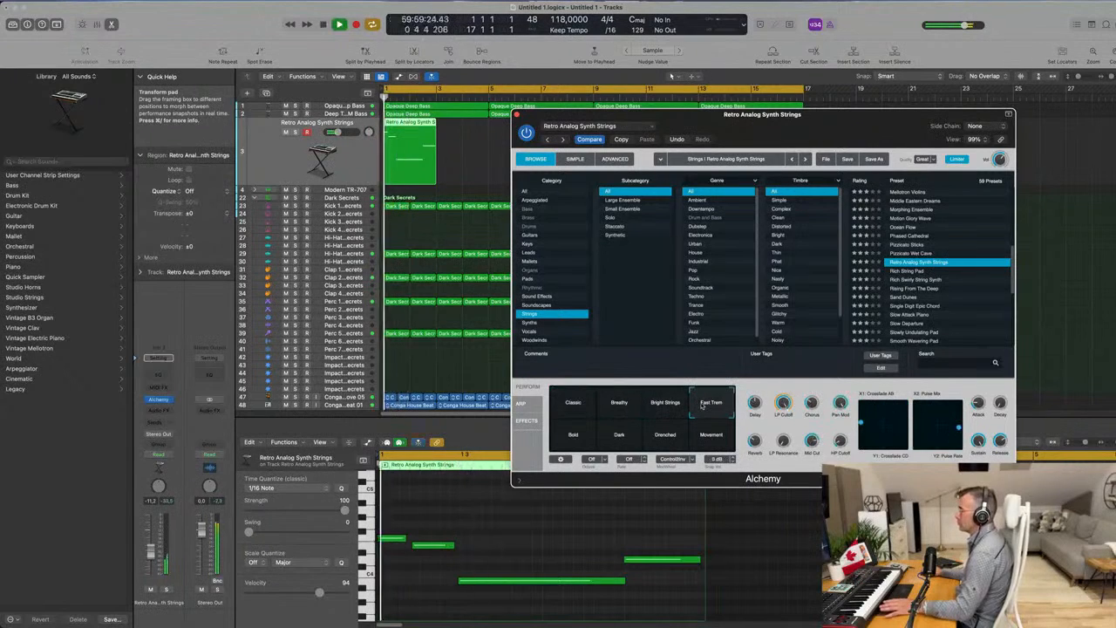
{"action": "left_click", "coordinate": [576, 441]}
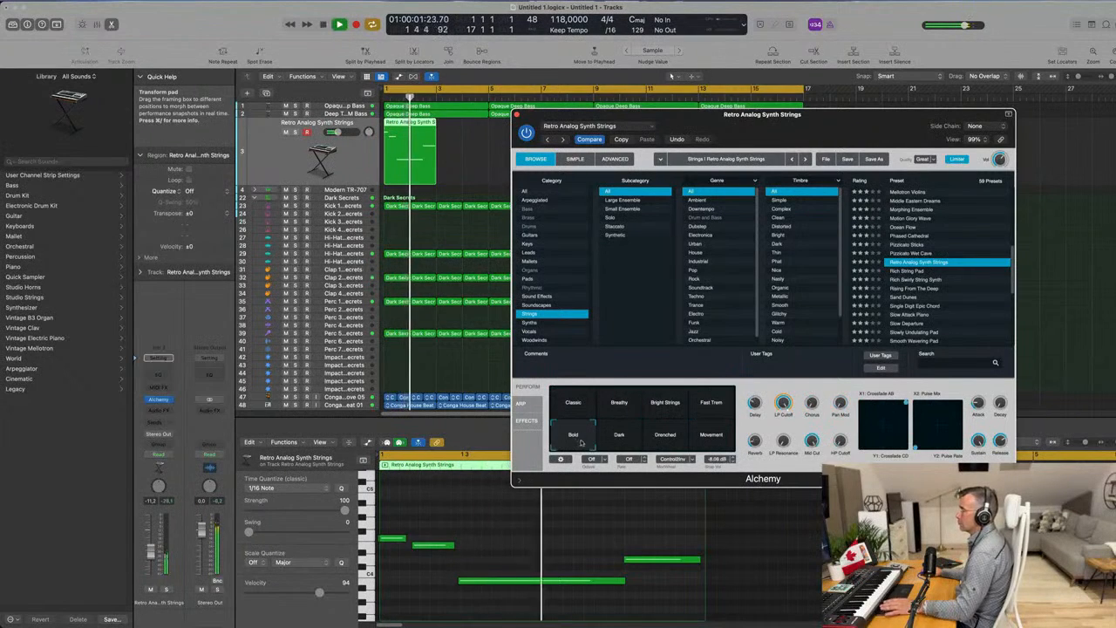
{"action": "left_click", "coordinate": [617, 436]}
{"action": "left_click", "coordinate": [681, 438]}
{"action": "left_click", "coordinate": [699, 438]}
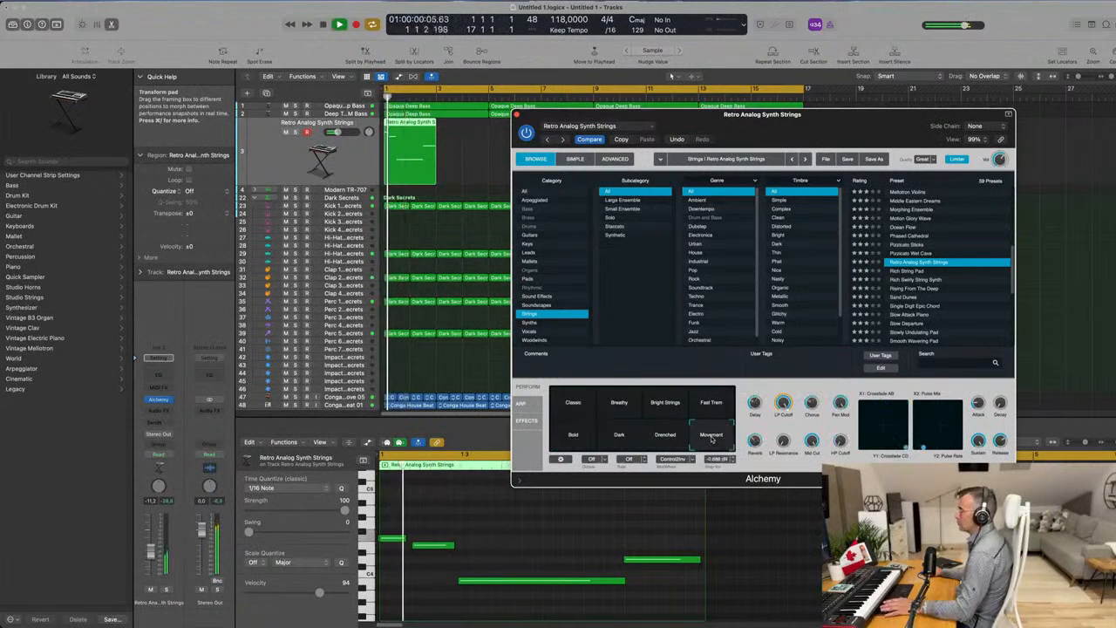
{"action": "left_click", "coordinate": [577, 408]}
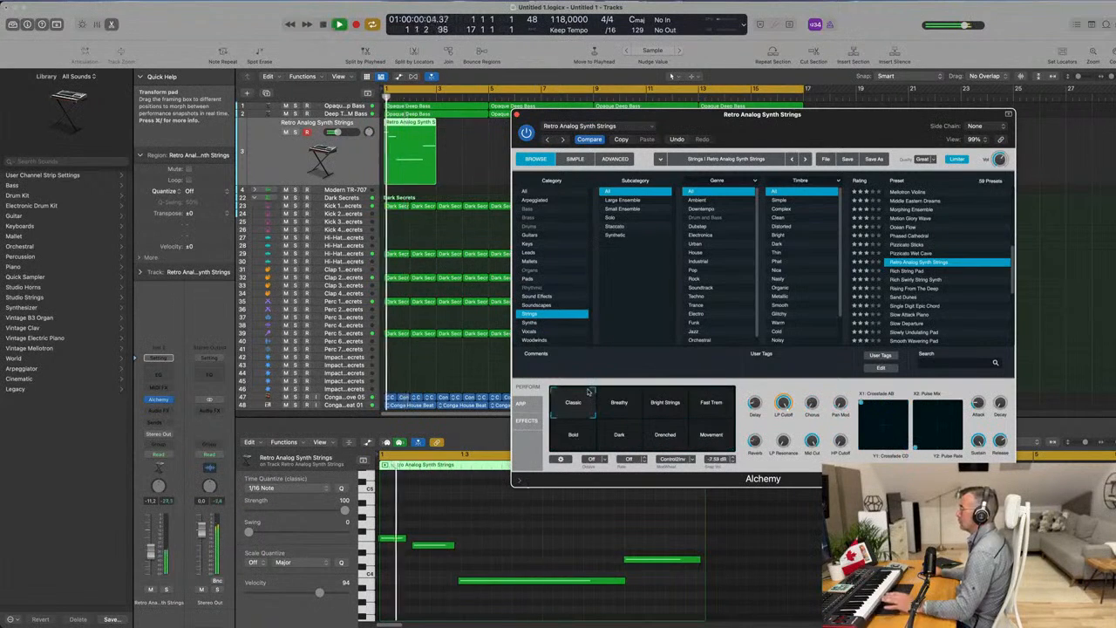
{"action": "left_click_drag", "start_coordinate": [819, 115], "coordinate": [779, 120]}
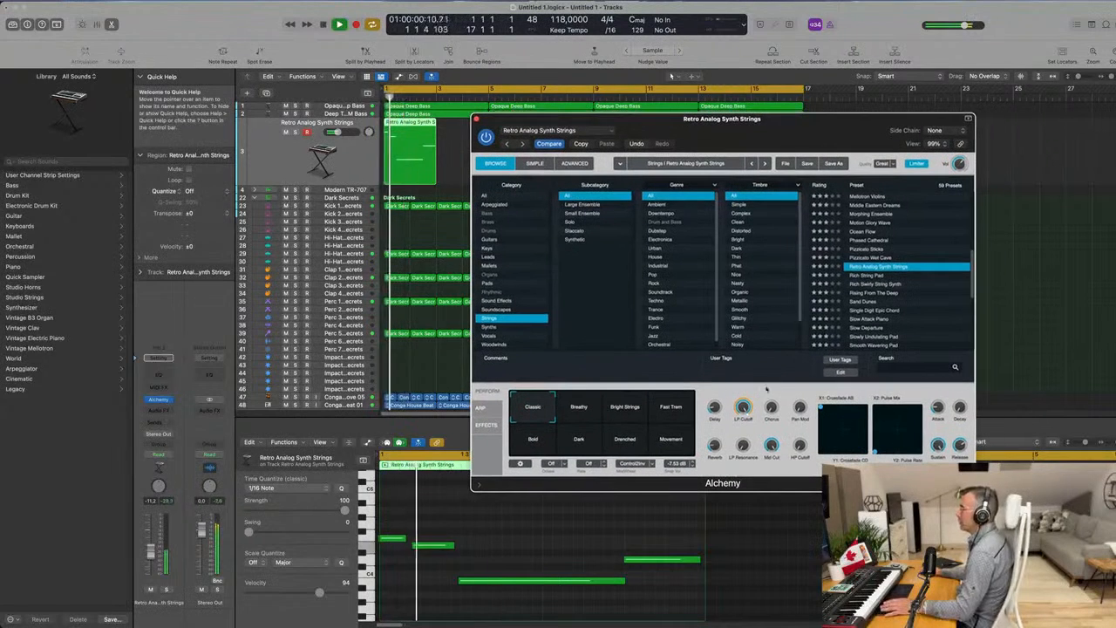
{"action": "key", "text": "space"}
{"action": "key", "text": "space"}
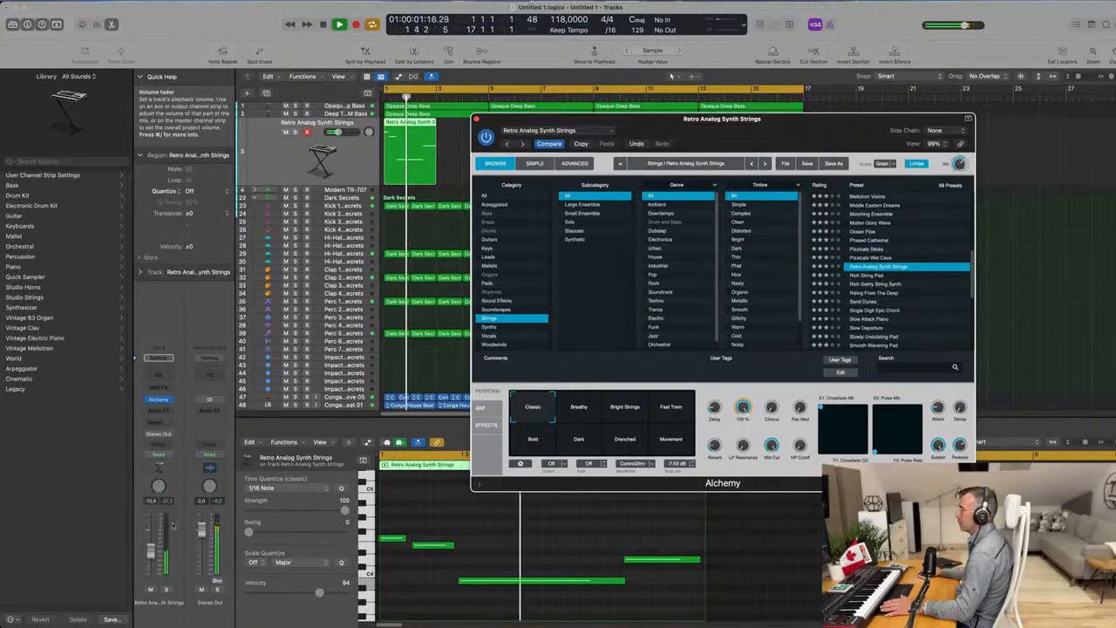
Add a send to Bus 3 (Reverb) on the strings track and raise its level.
{"action": "left_click", "coordinate": [157, 422]}
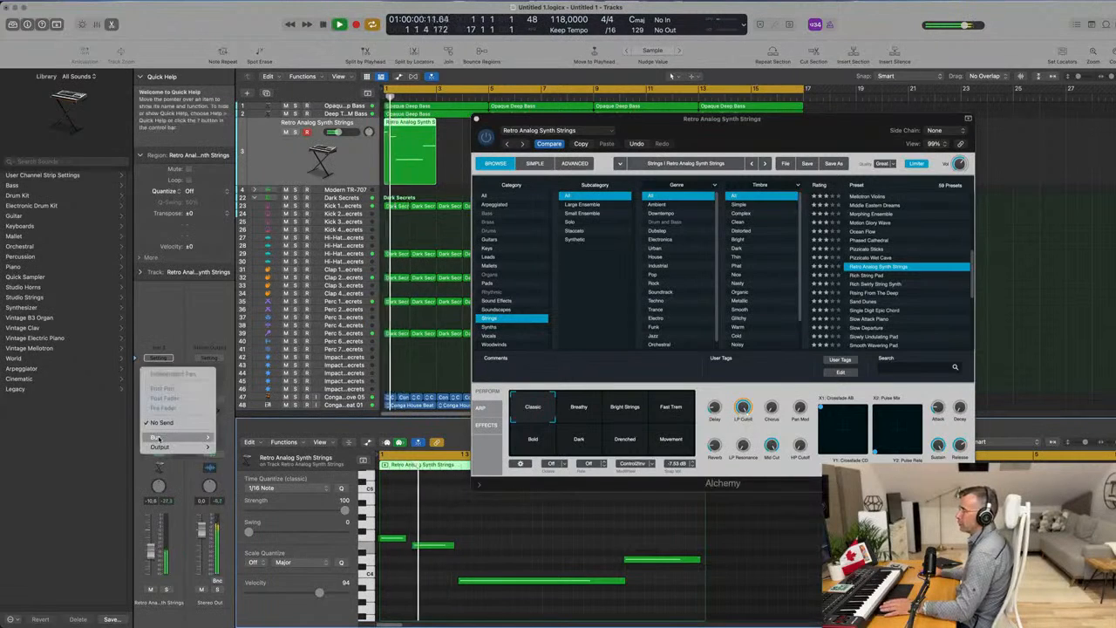
{"action": "mouse_move", "coordinate": [158, 437]}
{"action": "mouse_move", "coordinate": [242, 291]}
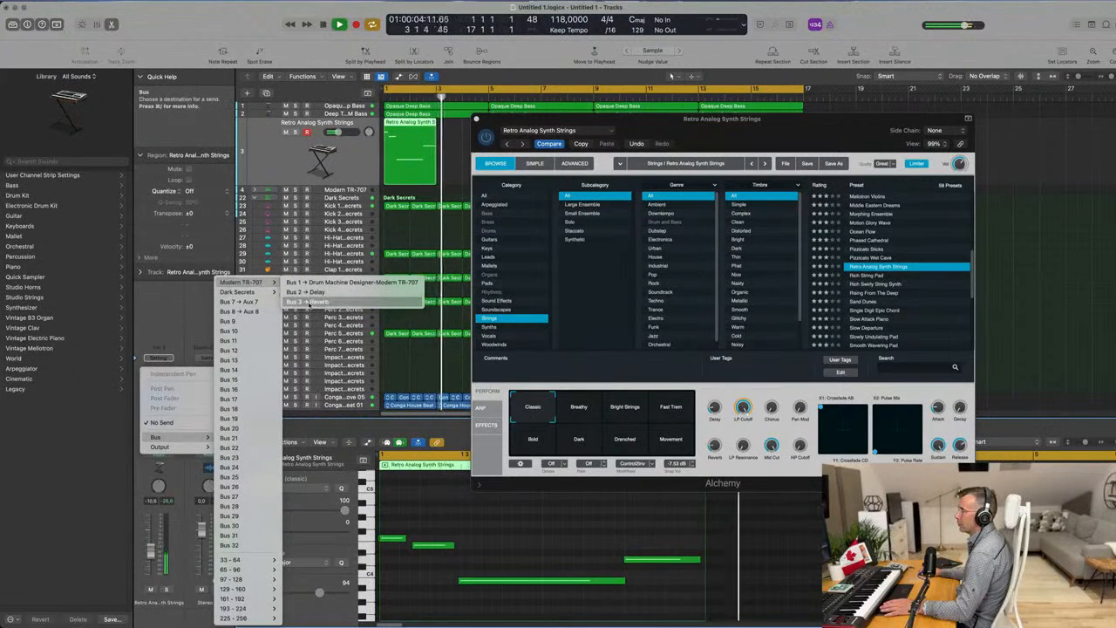
{"action": "left_click", "coordinate": [306, 293]}
{"action": "left_click_drag", "start_coordinate": [171, 419], "coordinate": [170, 419]}
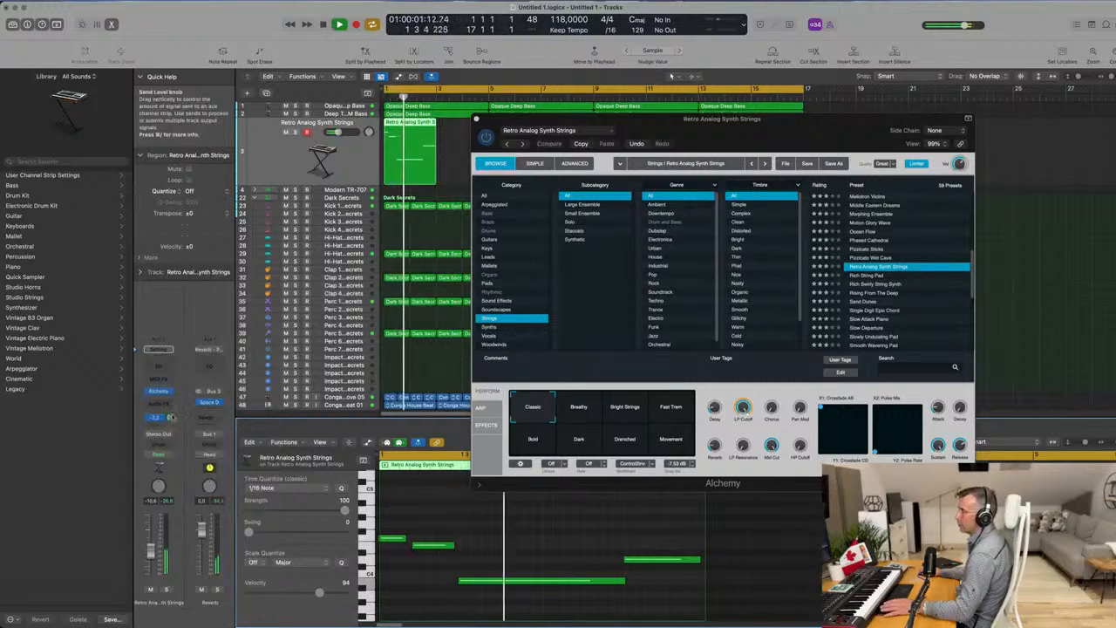
Add a second send to Bus 2 (Delay) on the strings track, raise its level and close the Alchemy window.
{"action": "left_click", "coordinate": [158, 427]}
{"action": "mouse_move", "coordinate": [179, 438]}
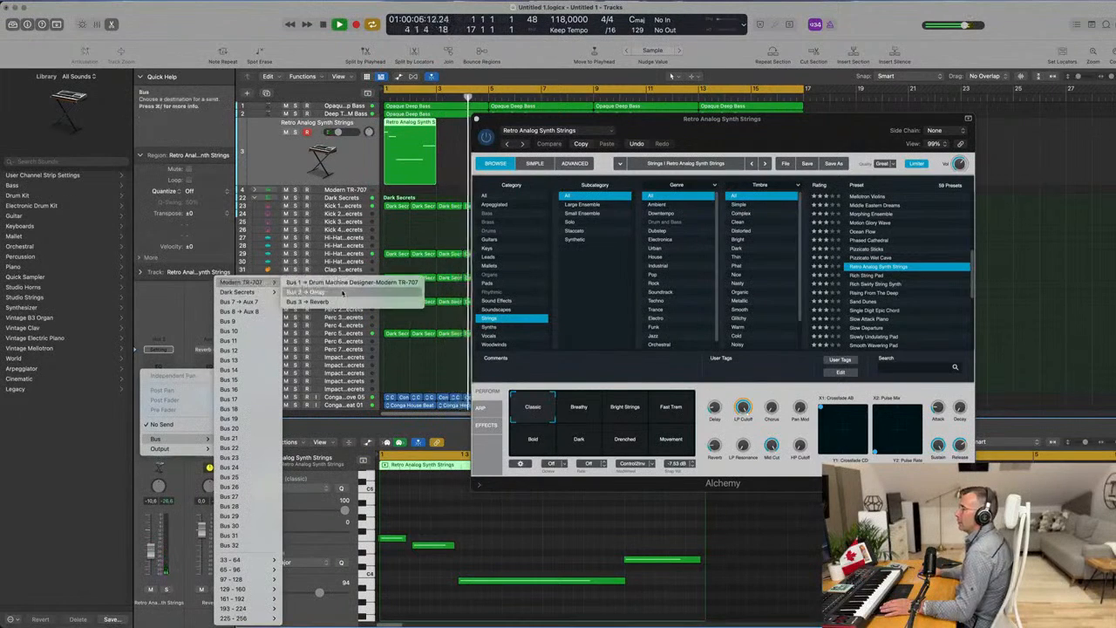
{"action": "left_click", "coordinate": [190, 332]}
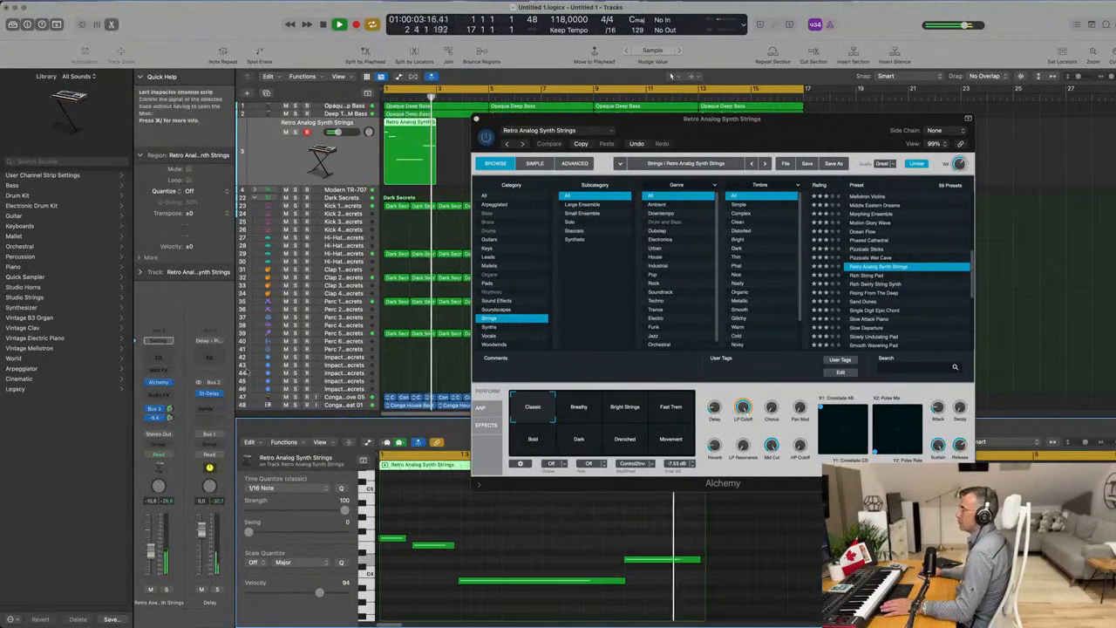
{"action": "left_click", "coordinate": [477, 121]}
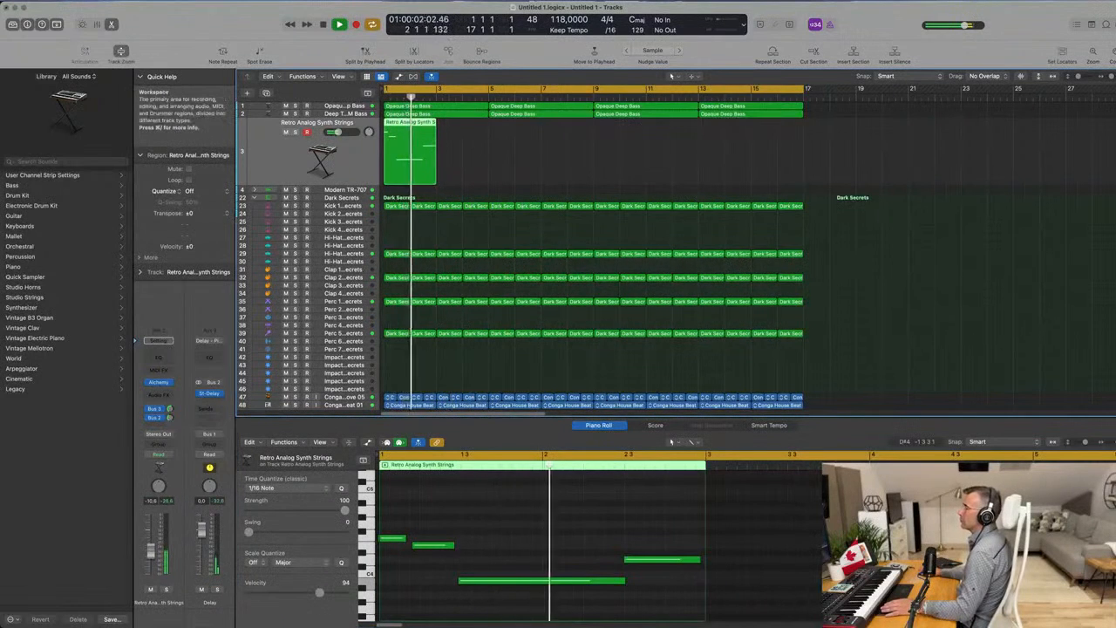
Extend the strings region to four bars and lengthen its last note to hold almost to the region's end.
{"action": "left_click_drag", "start_coordinate": [436, 180], "coordinate": [489, 181]}
{"action": "left_click_drag", "start_coordinate": [700, 561], "coordinate": [820, 560]}
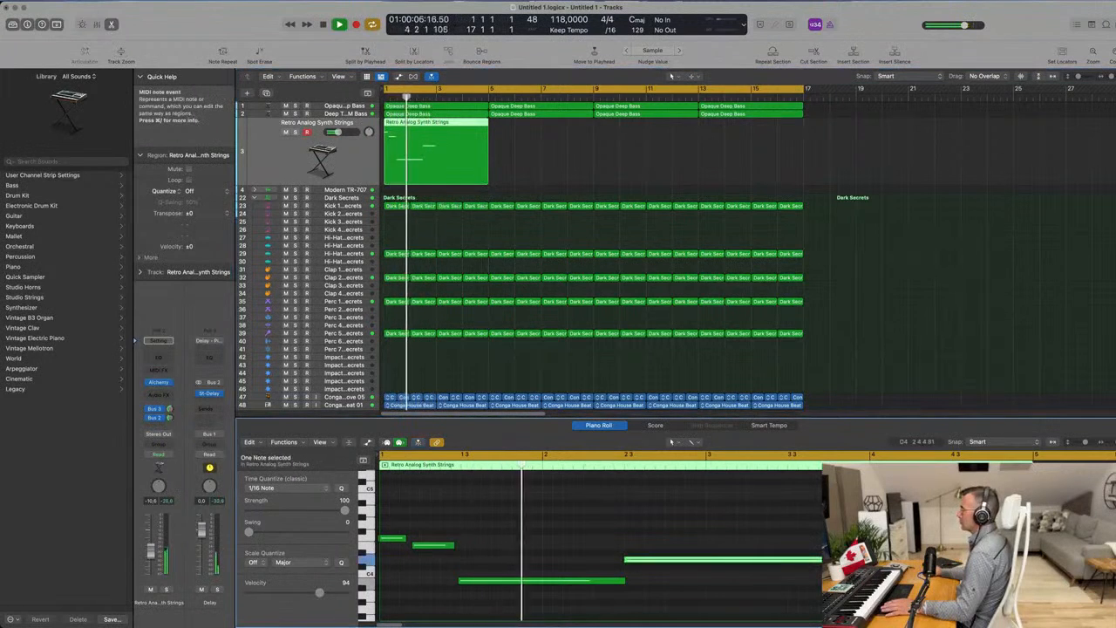
{"action": "scroll", "coordinate": [749, 522], "scroll_direction": "down", "scroll_amount": 2}
{"action": "left_click", "coordinate": [711, 526]}
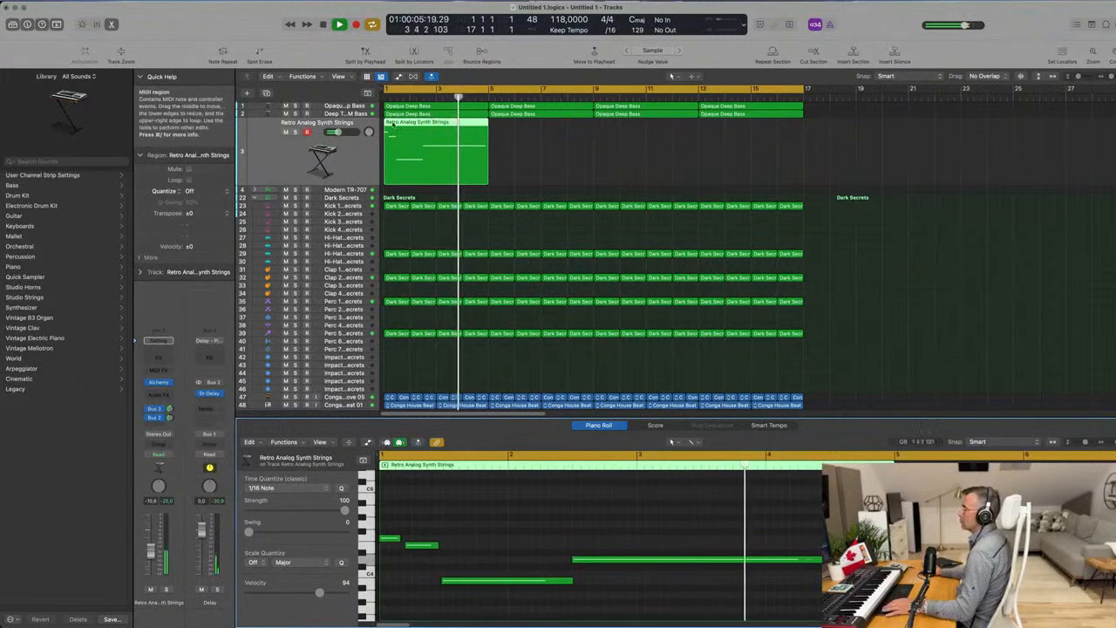
Repeat the four-bar strings region three times so that it fills all 16 bars.
{"action": "key", "text": "space"}
{"action": "key", "text": "space"}
{"action": "key", "text": "super+r"}
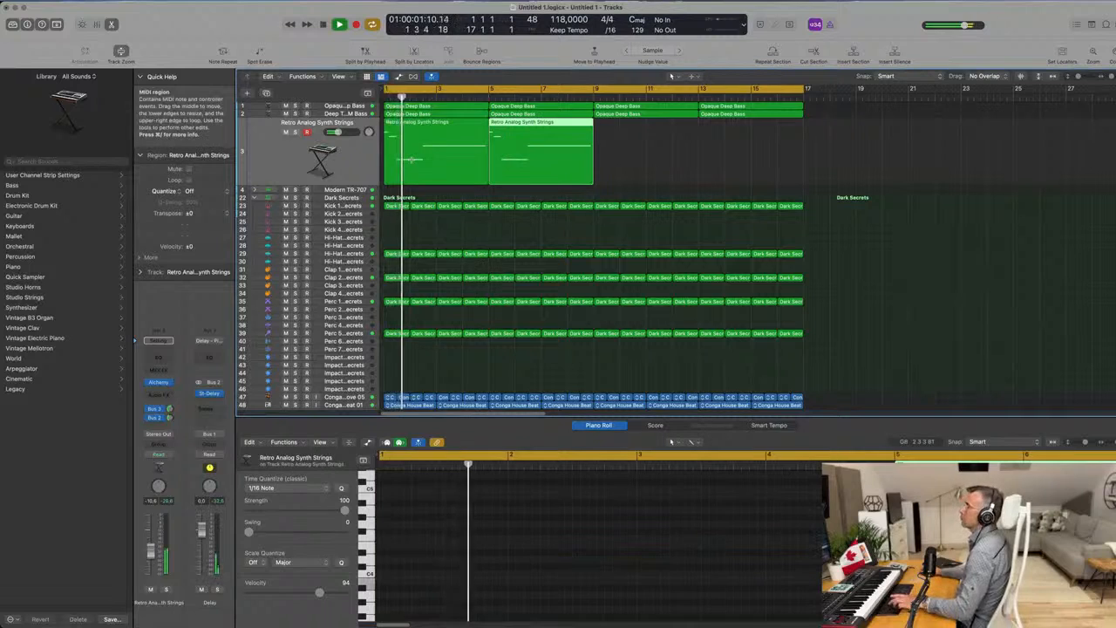
{"action": "key", "text": "super+r"}
{"action": "key", "text": "super+r"}
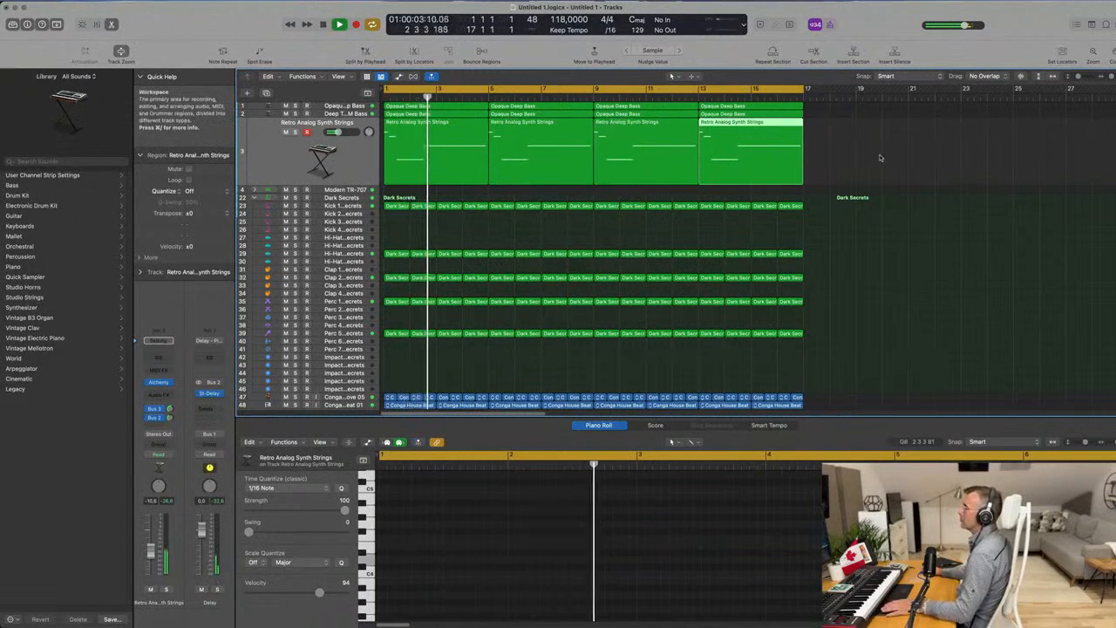
{"action": "left_click", "coordinate": [863, 170]}
{"action": "scroll", "coordinate": [608, 161], "scroll_direction": "down", "scroll_amount": 6}
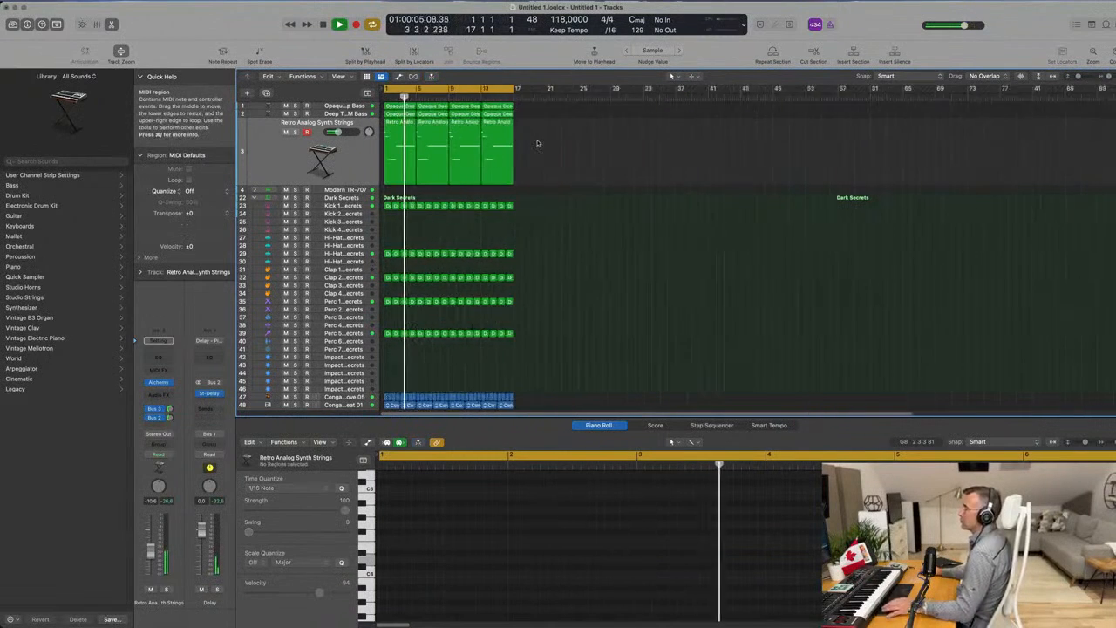
{"action": "scroll", "coordinate": [561, 153], "scroll_direction": "up", "scroll_amount": 3}
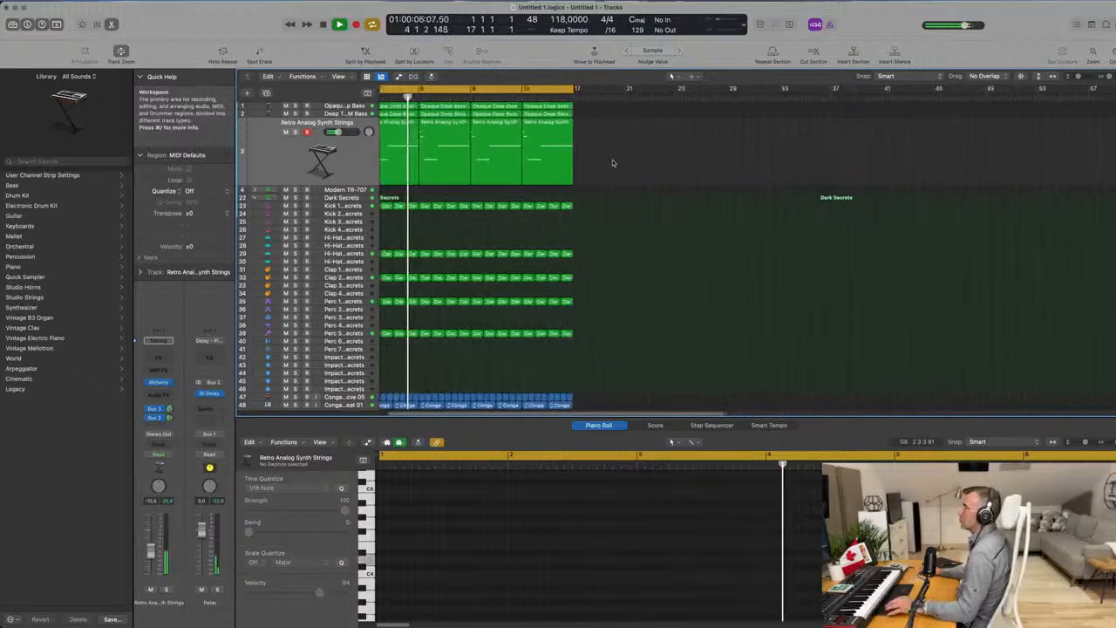
Duplicate the Retro Analog Synth Strings track with its settings and restart playback from the beginning.
{"action": "left_click", "coordinate": [353, 154]}
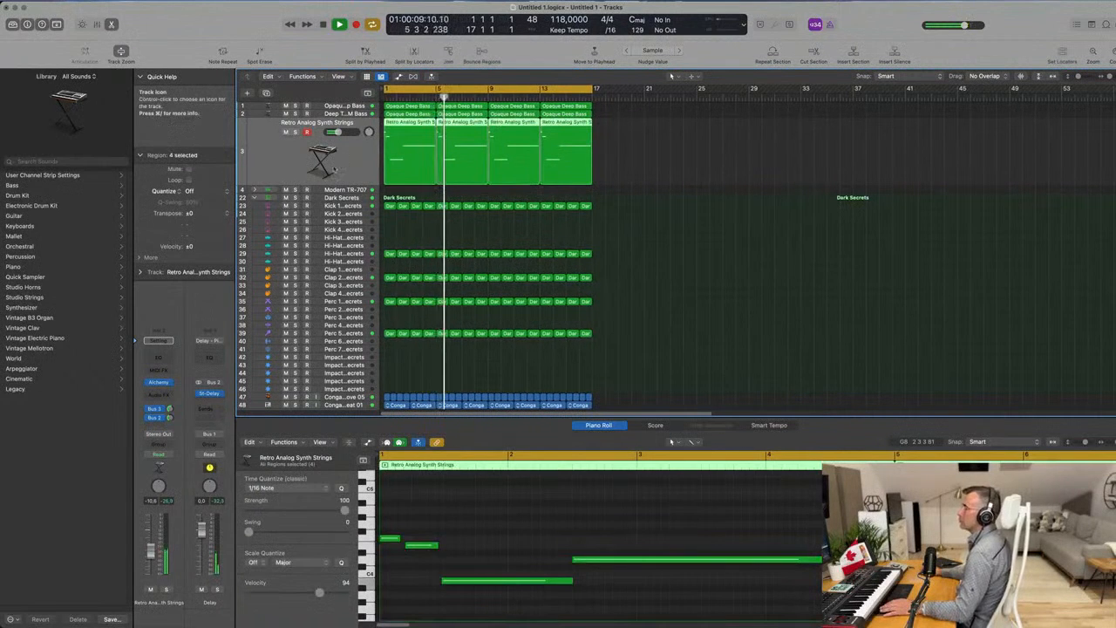
{"action": "scroll", "coordinate": [329, 167], "scroll_direction": "up", "scroll_amount": 1}
{"action": "scroll", "coordinate": [329, 168], "scroll_direction": "down", "scroll_amount": 1}
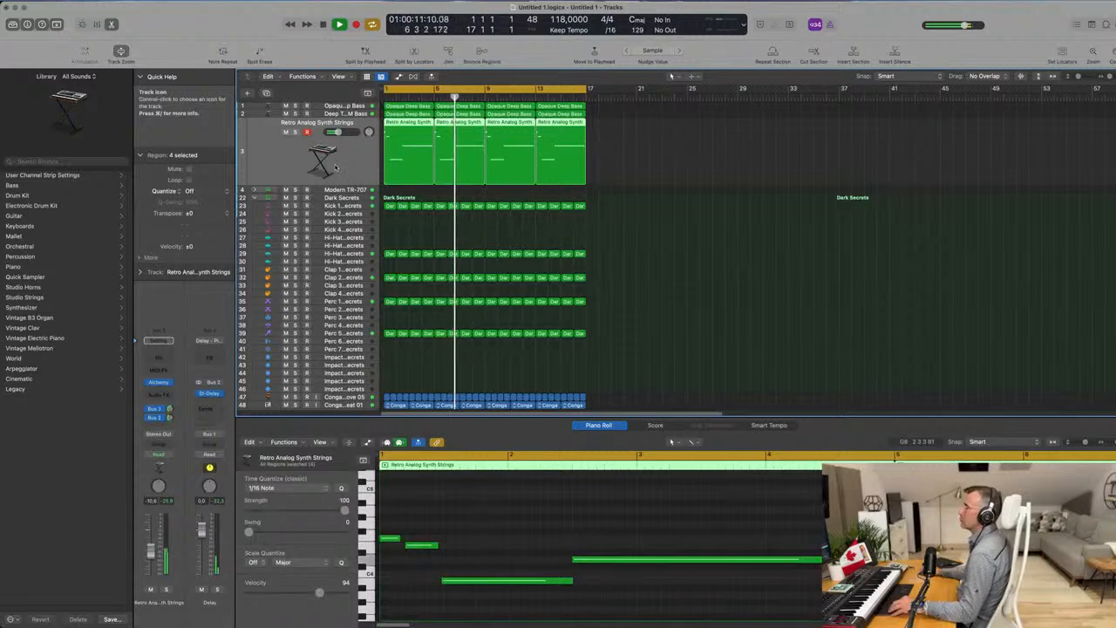
{"action": "scroll", "coordinate": [335, 167], "scroll_direction": "down", "scroll_amount": 4}
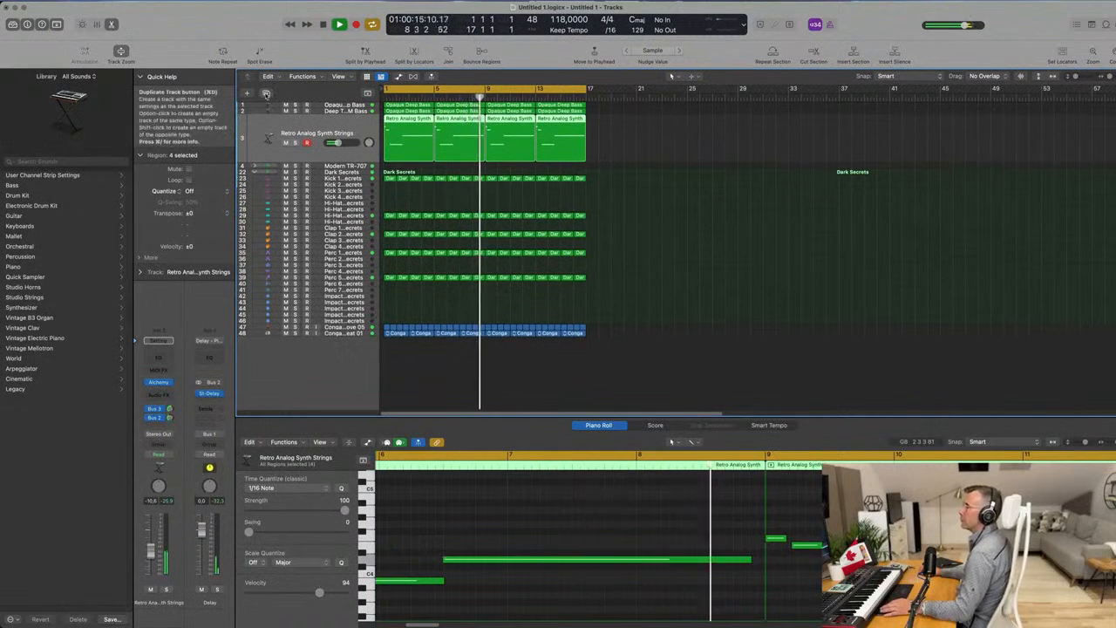
{"action": "left_click", "coordinate": [266, 93]}
{"action": "key", "text": "Return"}
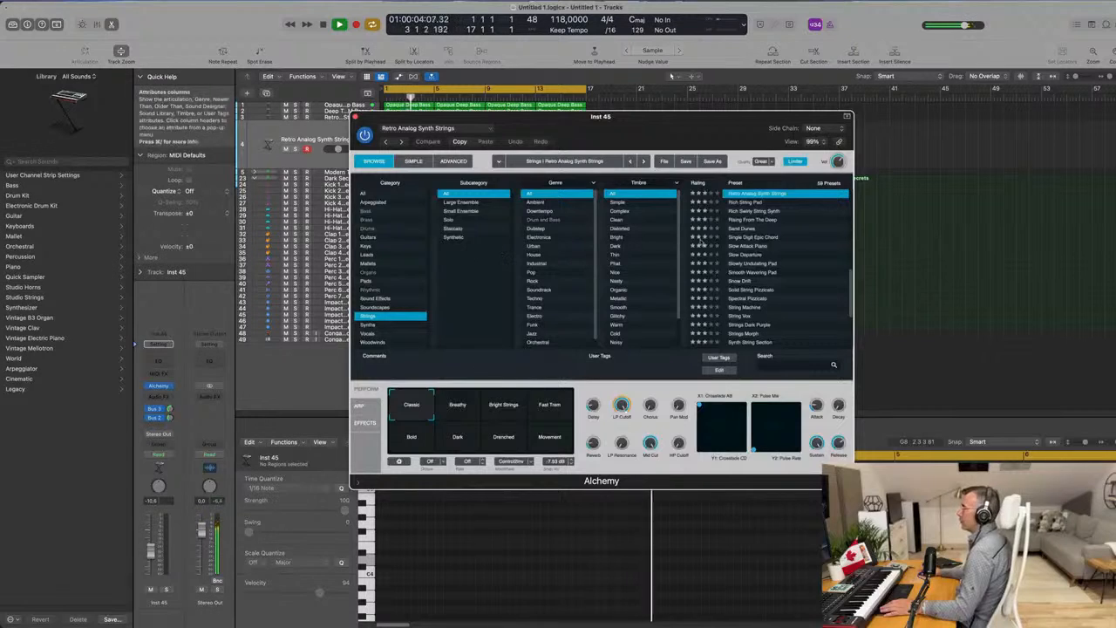
Browse Alchemy's Strings presets for the duplicated track, load Pizzicato Sticks and move the plug-in window clear of the tracks.
{"action": "scroll", "coordinate": [820, 280], "scroll_direction": "down", "scroll_amount": 5}
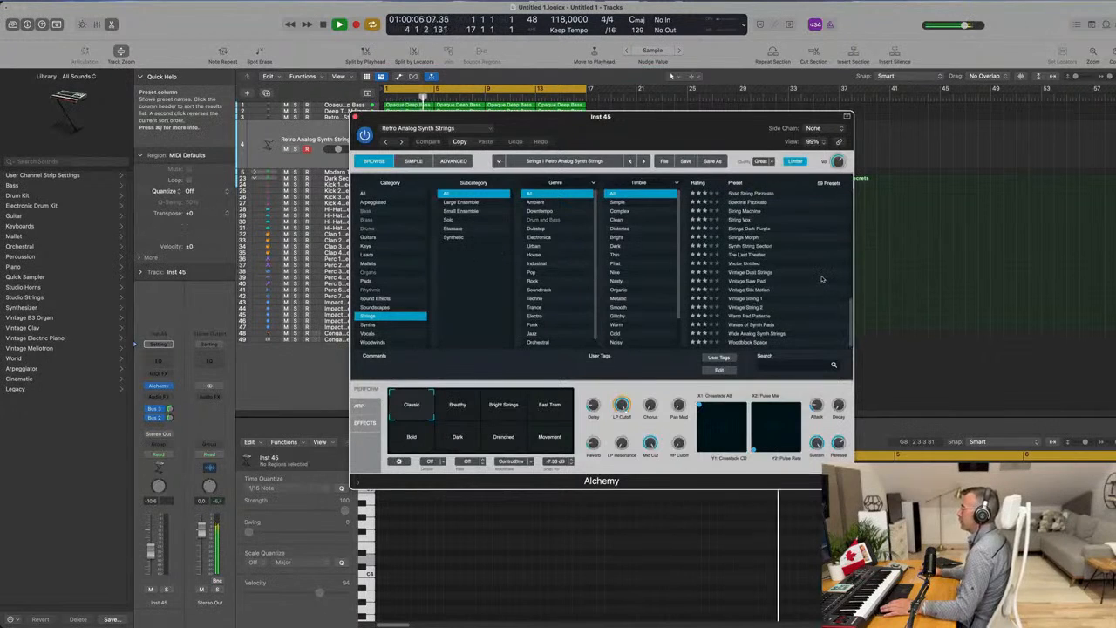
{"action": "scroll", "coordinate": [820, 280], "scroll_direction": "up", "scroll_amount": 2}
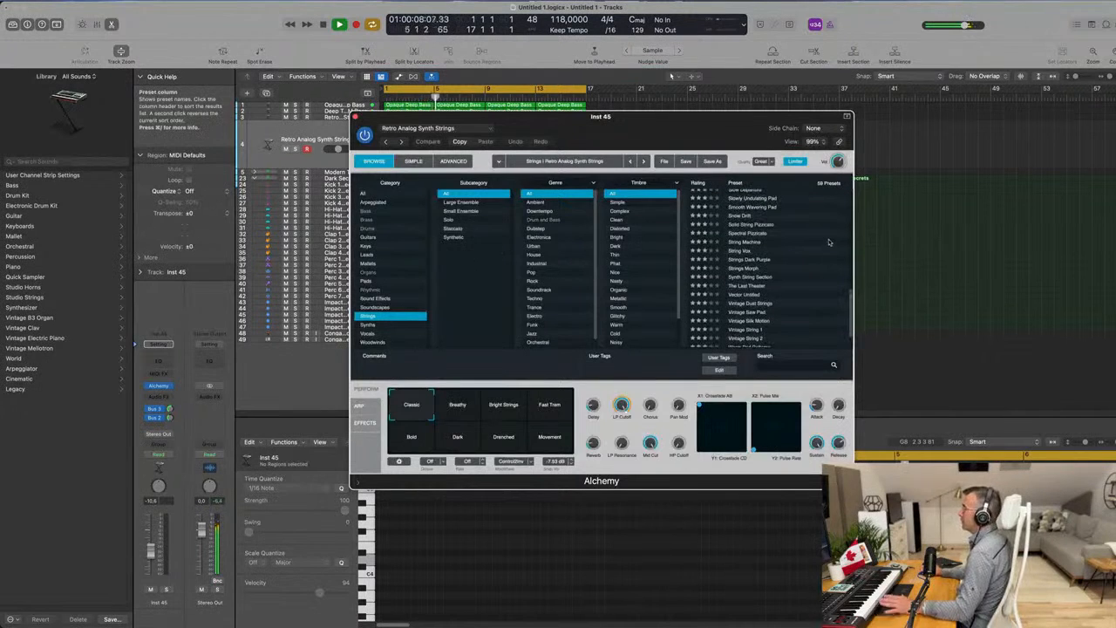
{"action": "scroll", "coordinate": [820, 246], "scroll_direction": "up", "scroll_amount": 2}
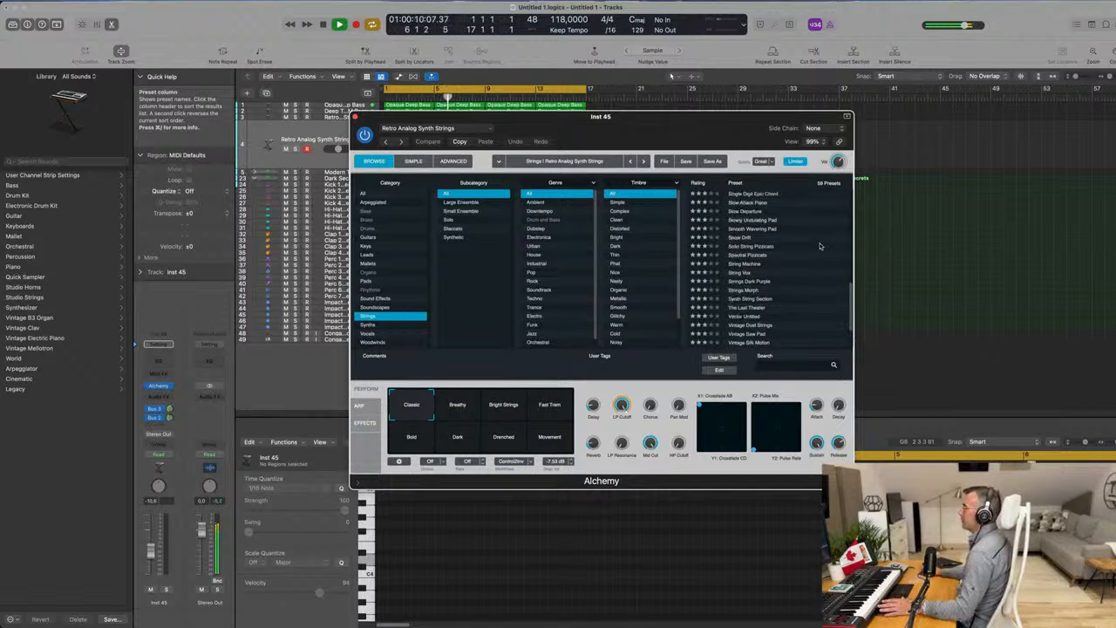
{"action": "scroll", "coordinate": [820, 246], "scroll_direction": "up", "scroll_amount": 5}
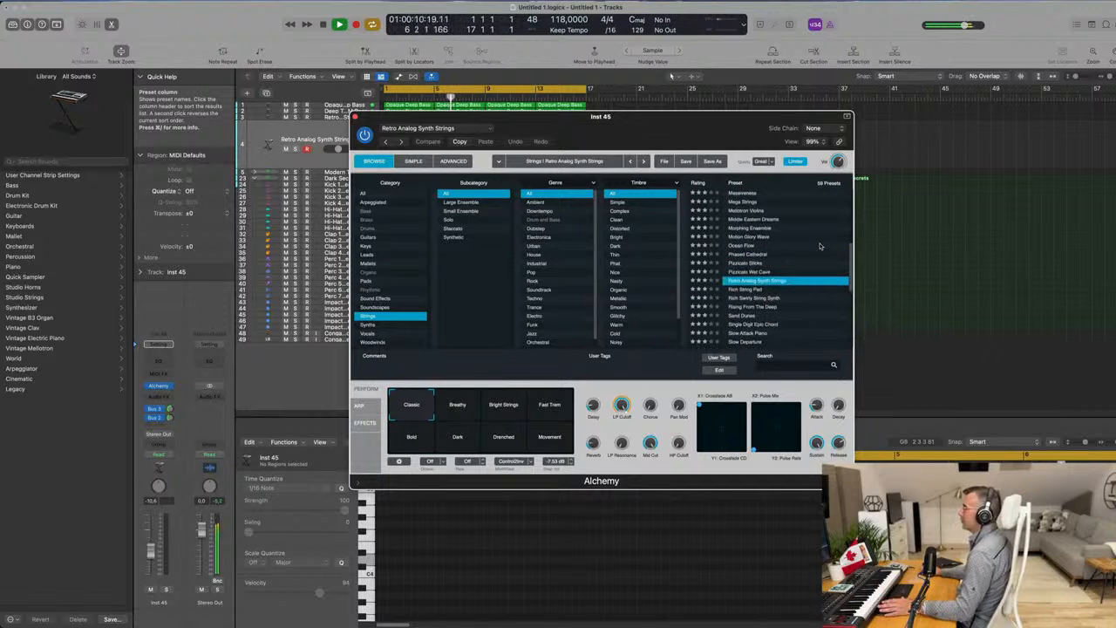
{"action": "left_click", "coordinate": [746, 263]}
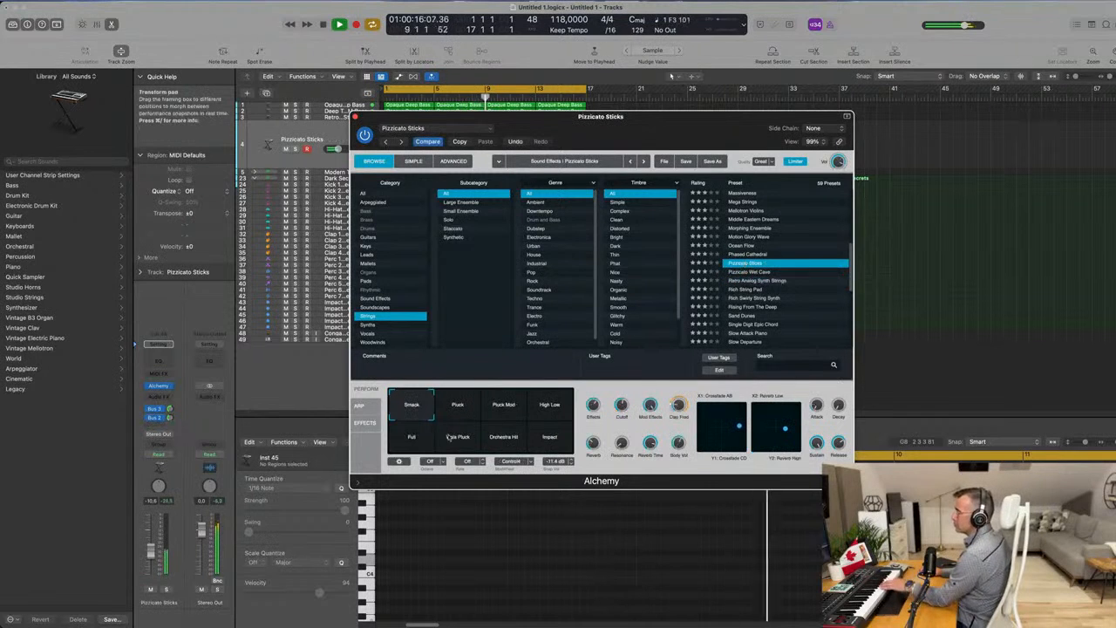
{"action": "left_click_drag", "start_coordinate": [622, 126], "coordinate": [683, 250]}
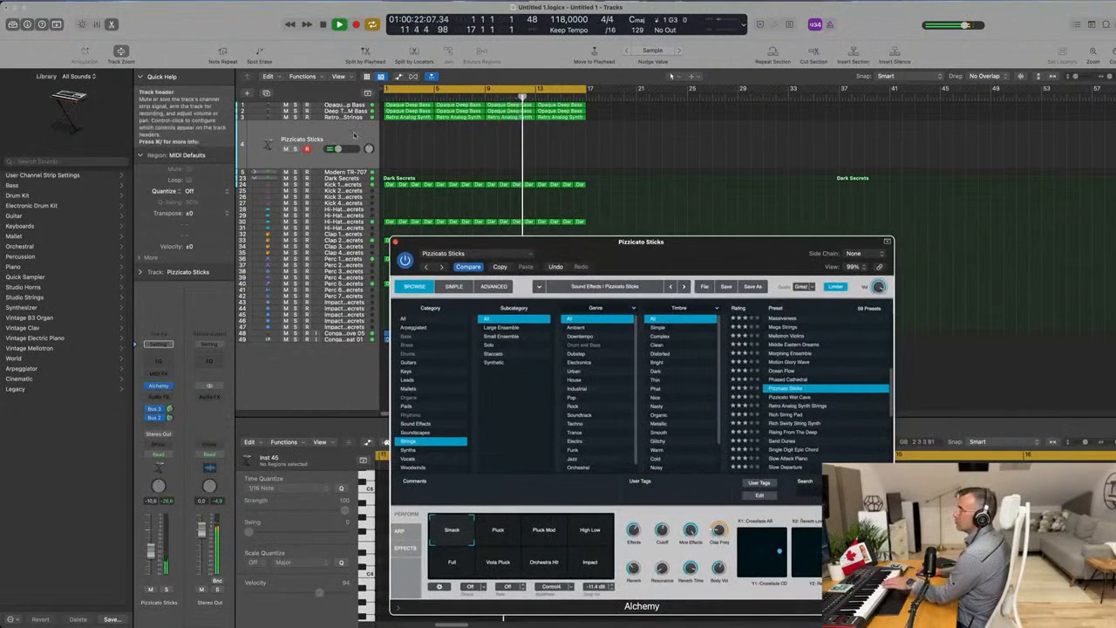
Set the duplicated track's volume to about -3.4 dB while keeping its Alchemy window open.
{"action": "left_click", "coordinate": [356, 137]}
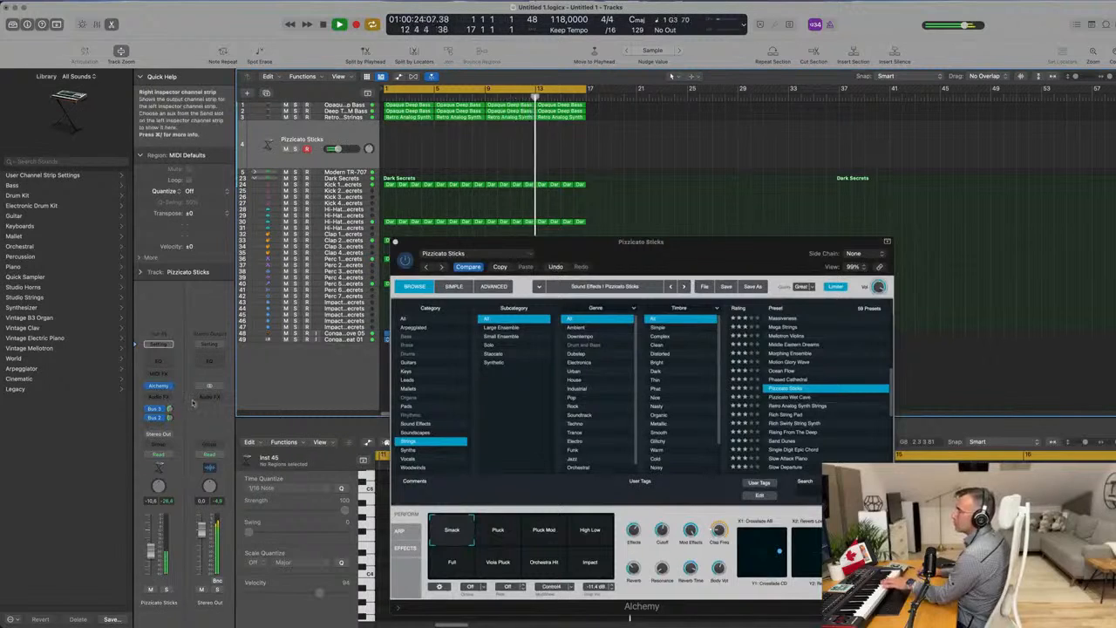
{"action": "left_click", "coordinate": [158, 386]}
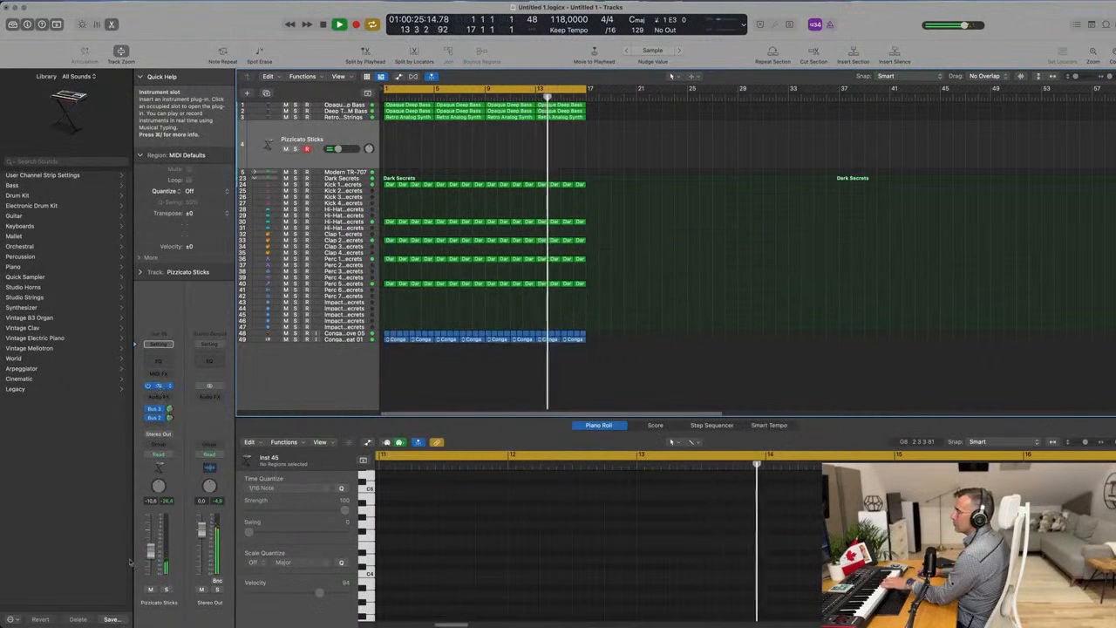
{"action": "left_click", "coordinate": [159, 387]}
{"action": "left_click_drag", "start_coordinate": [155, 537], "coordinate": [156, 530]}
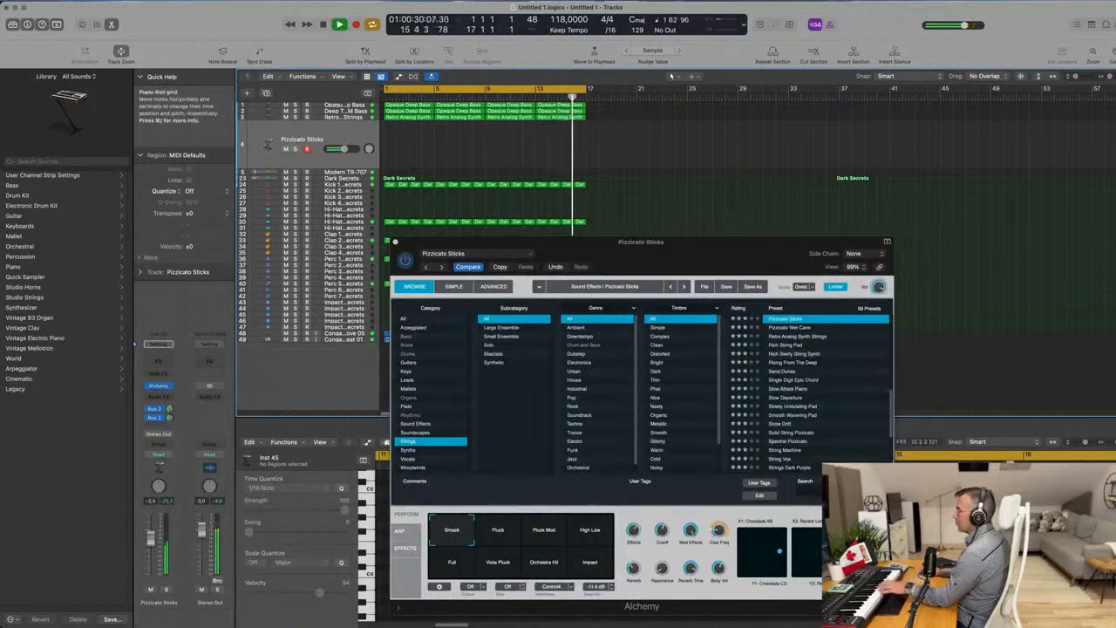
Try the Pluck Mod snapshot and the Phased Cathedral preset, and load the Pizzicato Wet Cave preset on the duplicated track.
{"action": "left_click", "coordinate": [559, 539]}
{"action": "scroll", "coordinate": [826, 355], "scroll_direction": "up", "scroll_amount": 3}
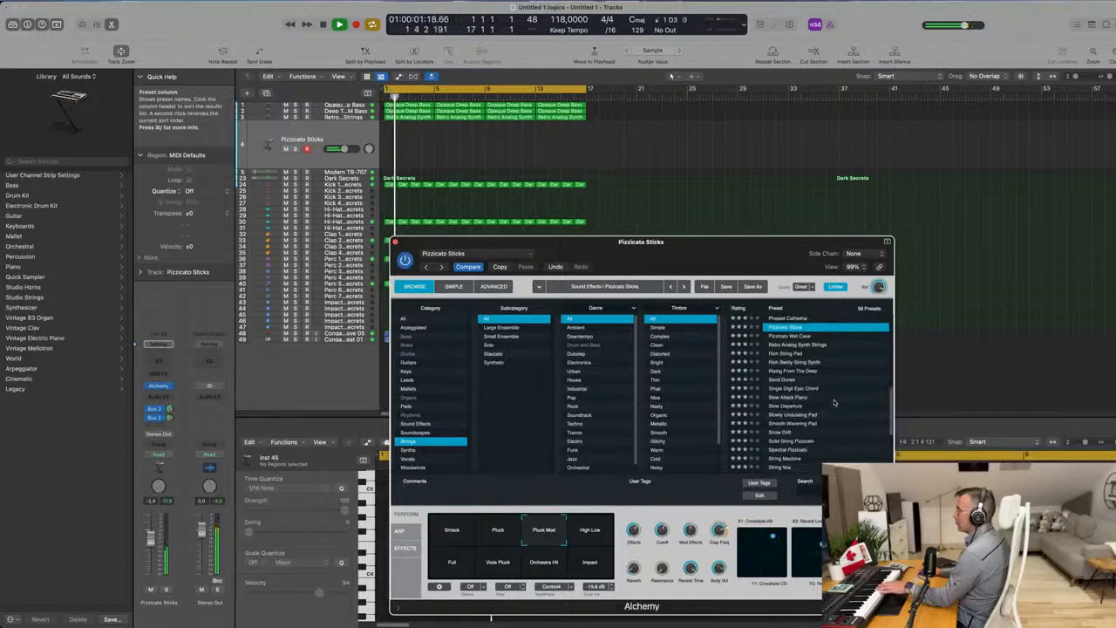
{"action": "left_click", "coordinate": [786, 347]}
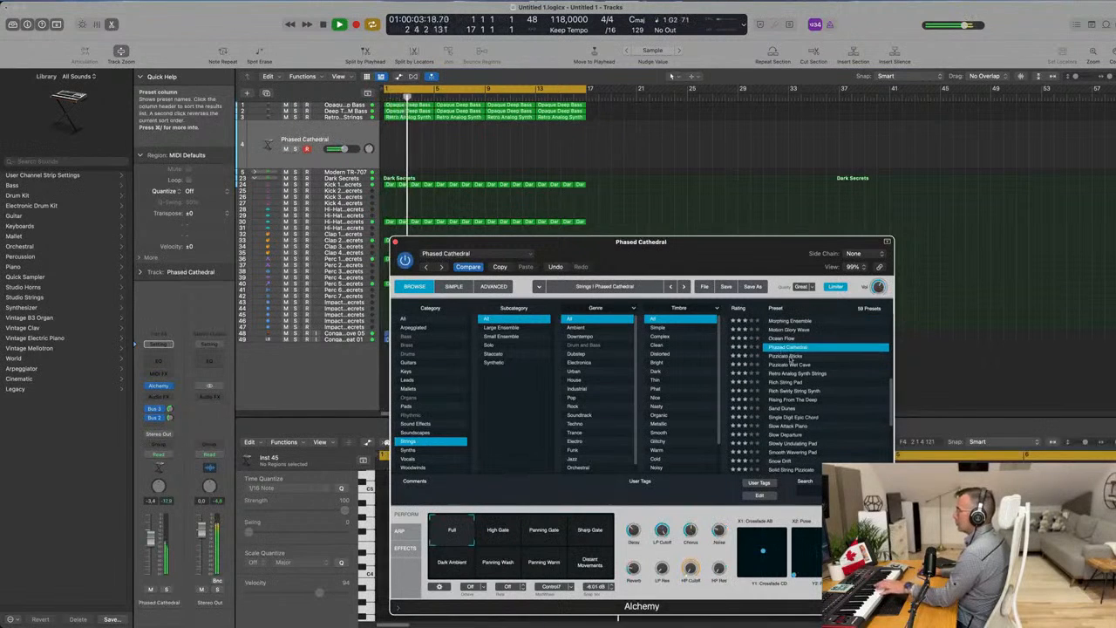
{"action": "left_click", "coordinate": [791, 365]}
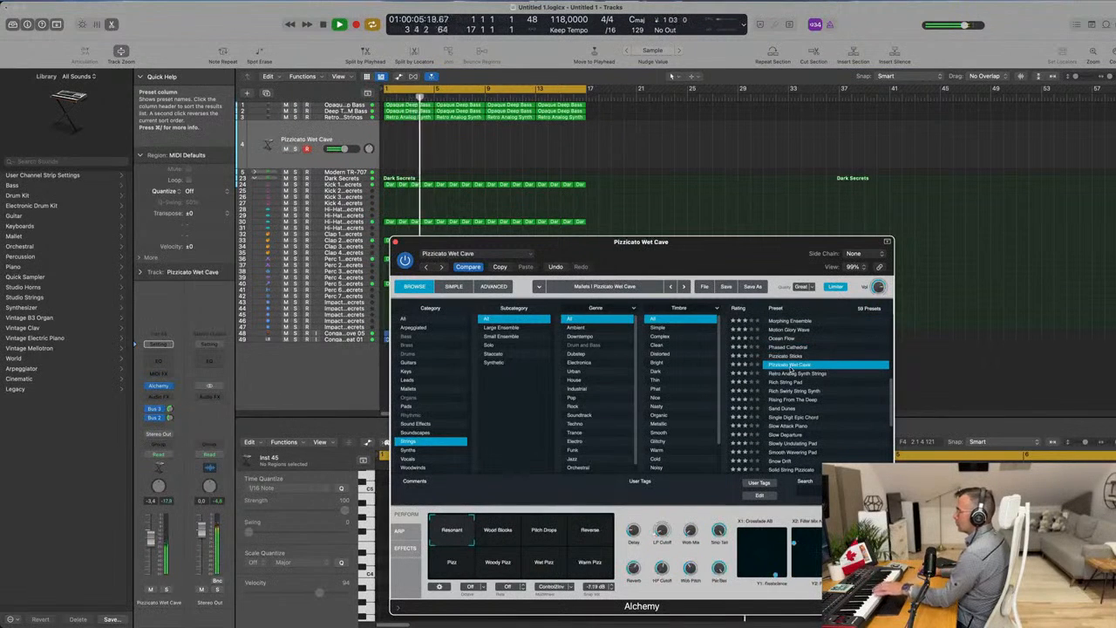
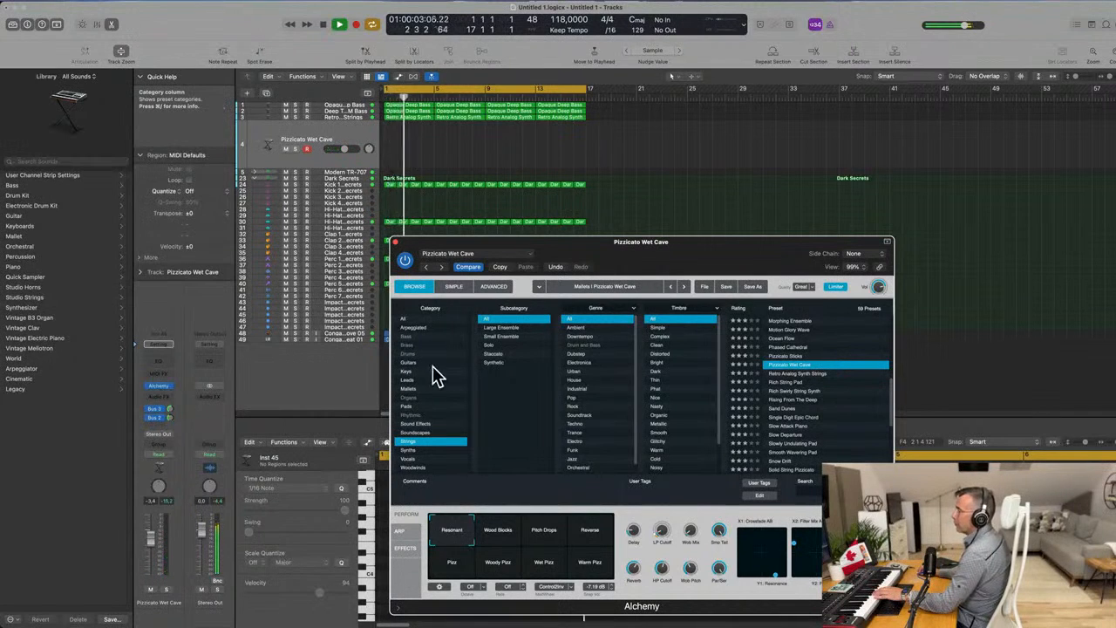
Audition the Alchemy Keys presets Chillwave Vibes and Curious Hammers on the duplicated track.
{"action": "left_click", "coordinate": [406, 372]}
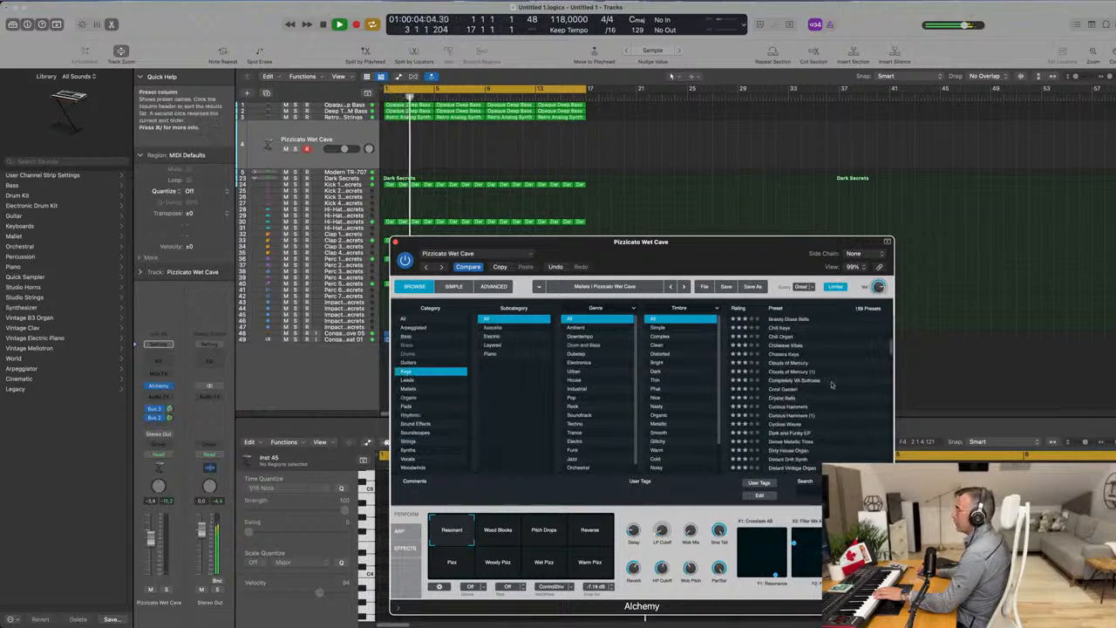
{"action": "left_click", "coordinate": [796, 349]}
{"action": "scroll", "coordinate": [825, 418], "scroll_direction": "down", "scroll_amount": 1}
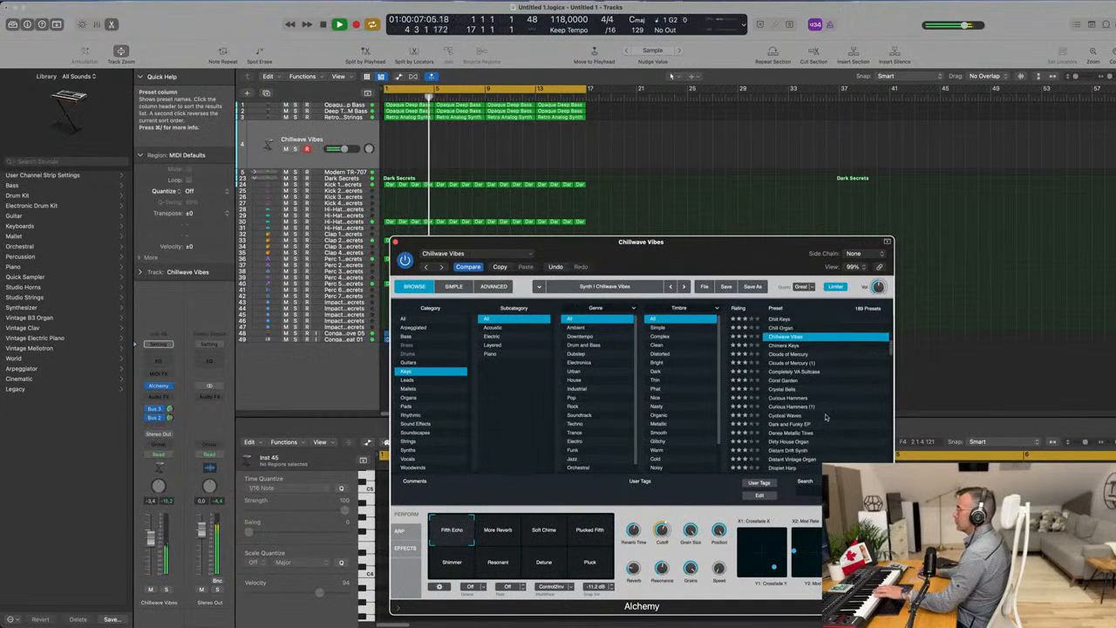
{"action": "left_click", "coordinate": [803, 398]}
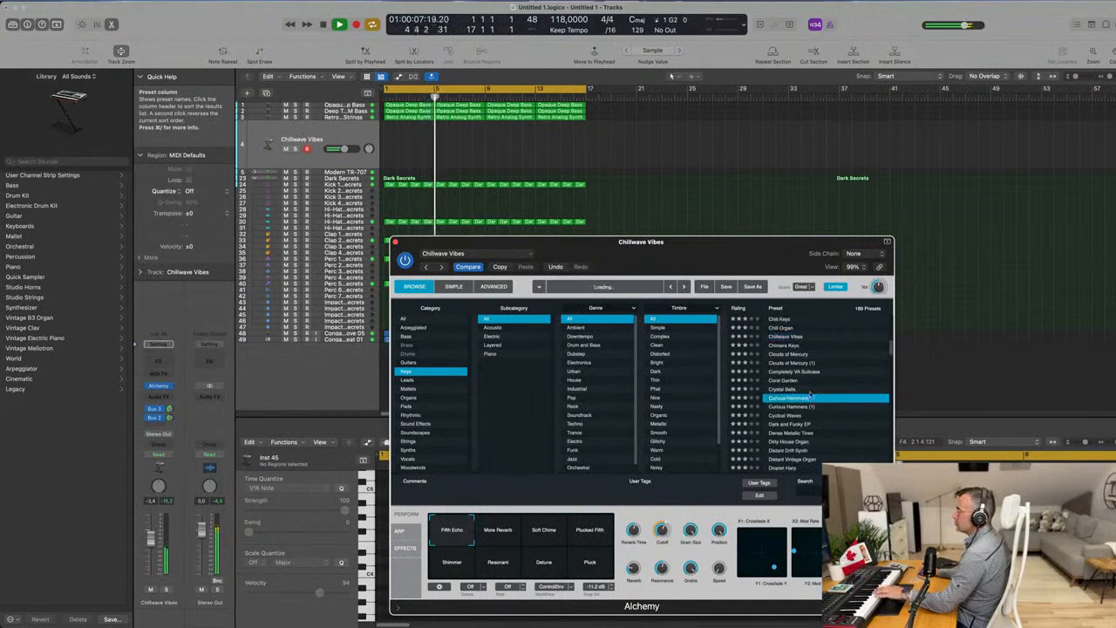
Filter Alchemy's presets to the Plucked subcategory across all categories and load Autoharp-Binaural.
{"action": "left_click", "coordinate": [404, 320]}
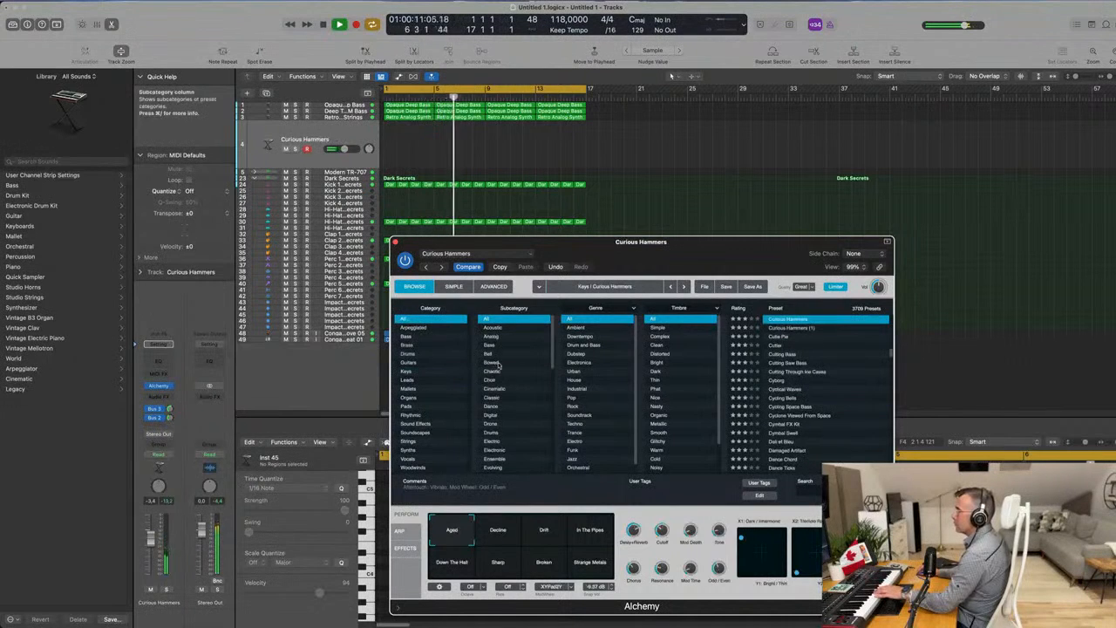
{"action": "scroll", "coordinate": [515, 370], "scroll_direction": "down", "scroll_amount": 3}
{"action": "scroll", "coordinate": [514, 370], "scroll_direction": "down", "scroll_amount": 3}
{"action": "scroll", "coordinate": [515, 370], "scroll_direction": "down", "scroll_amount": 3}
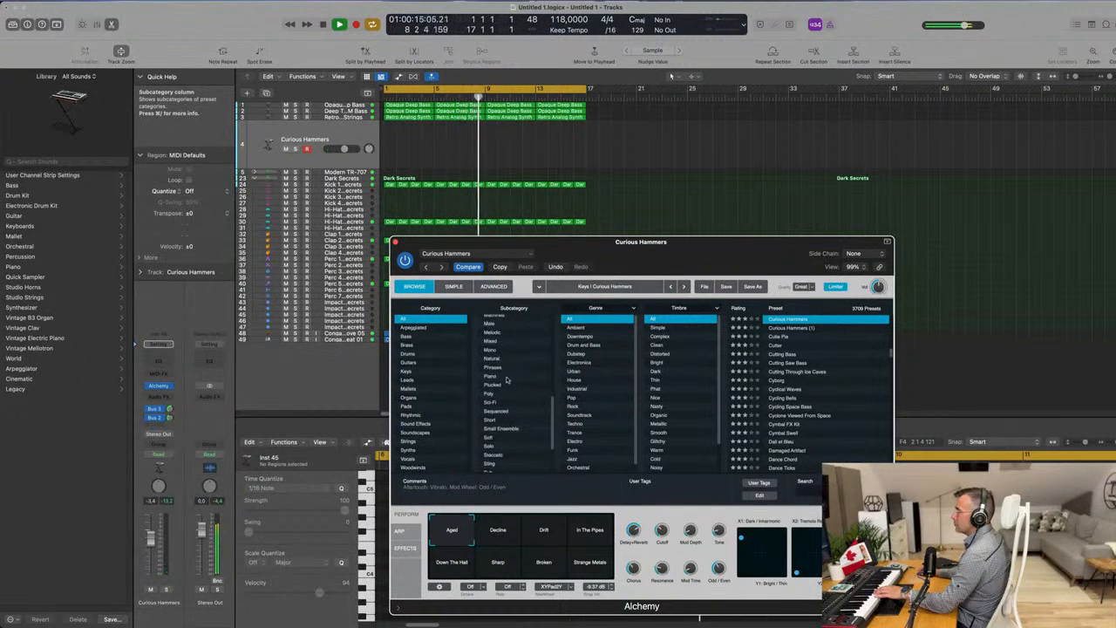
{"action": "left_click", "coordinate": [511, 384]}
{"action": "scroll", "coordinate": [796, 370], "scroll_direction": "down", "scroll_amount": 2}
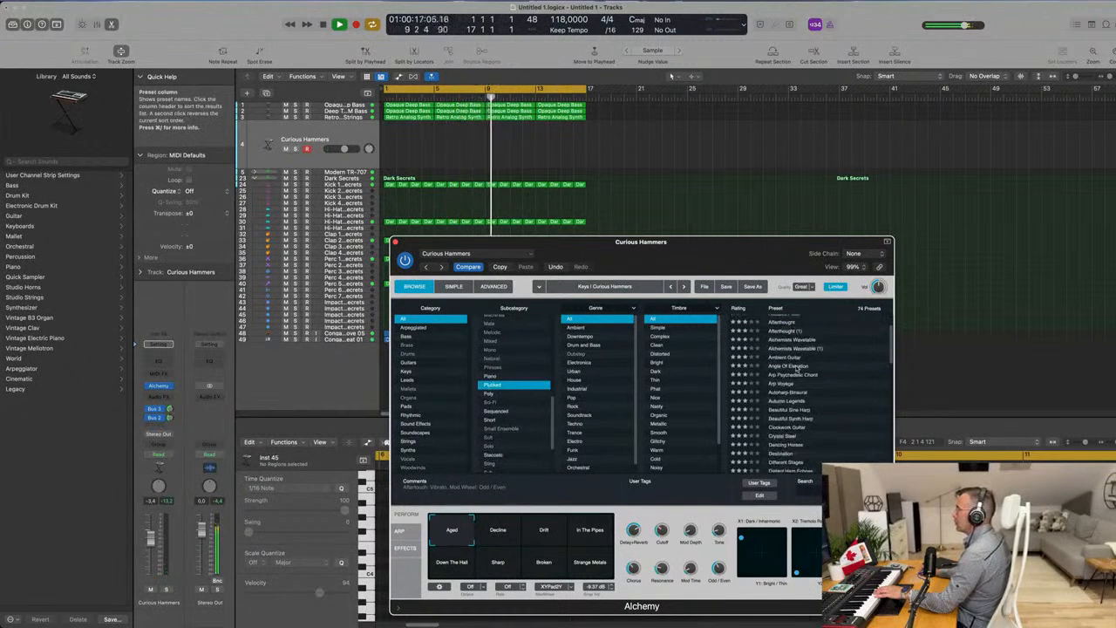
{"action": "left_click", "coordinate": [798, 394]}
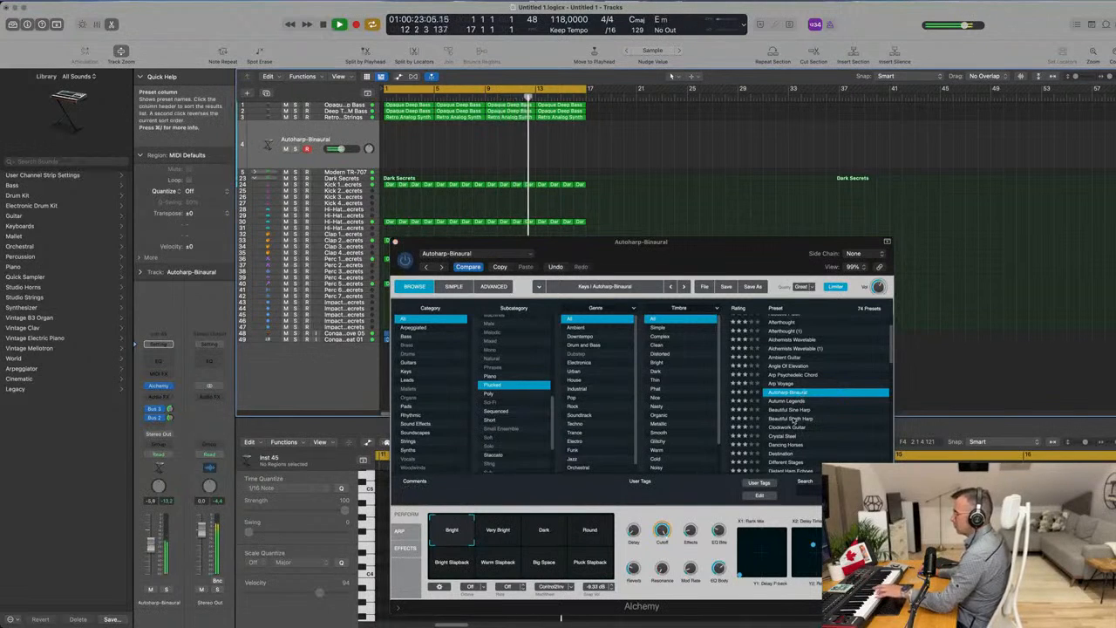
Try the Beautiful Sine Harp preset, lower the track's volume slightly and load Dancing Horses.
{"action": "left_click", "coordinate": [791, 410]}
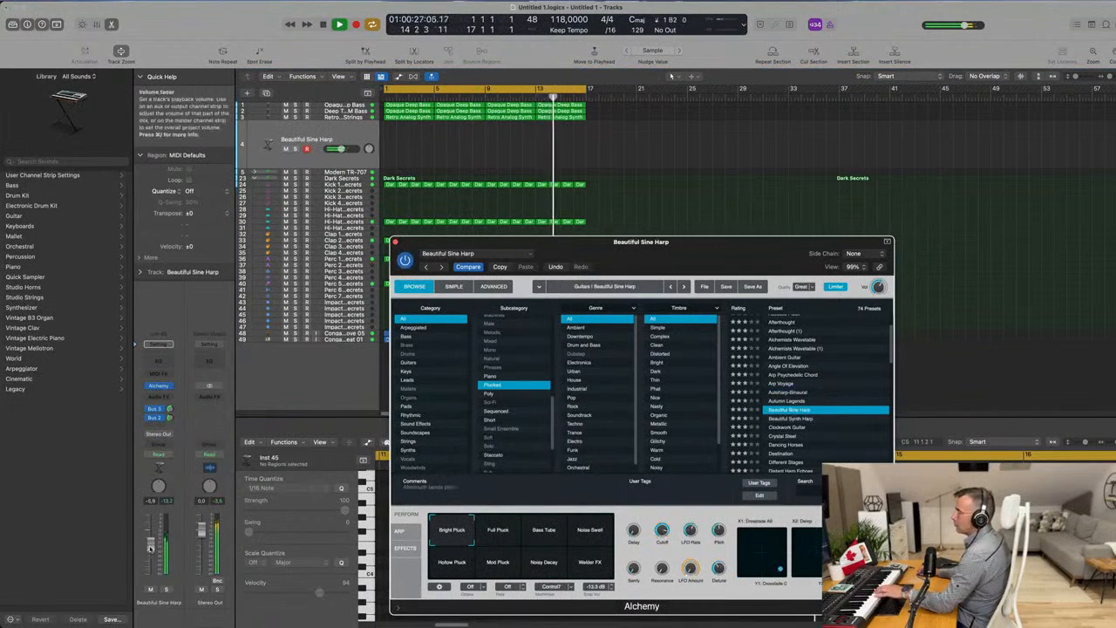
{"action": "left_click_drag", "start_coordinate": [151, 557], "coordinate": [151, 555]}
{"action": "left_click", "coordinate": [786, 444]}
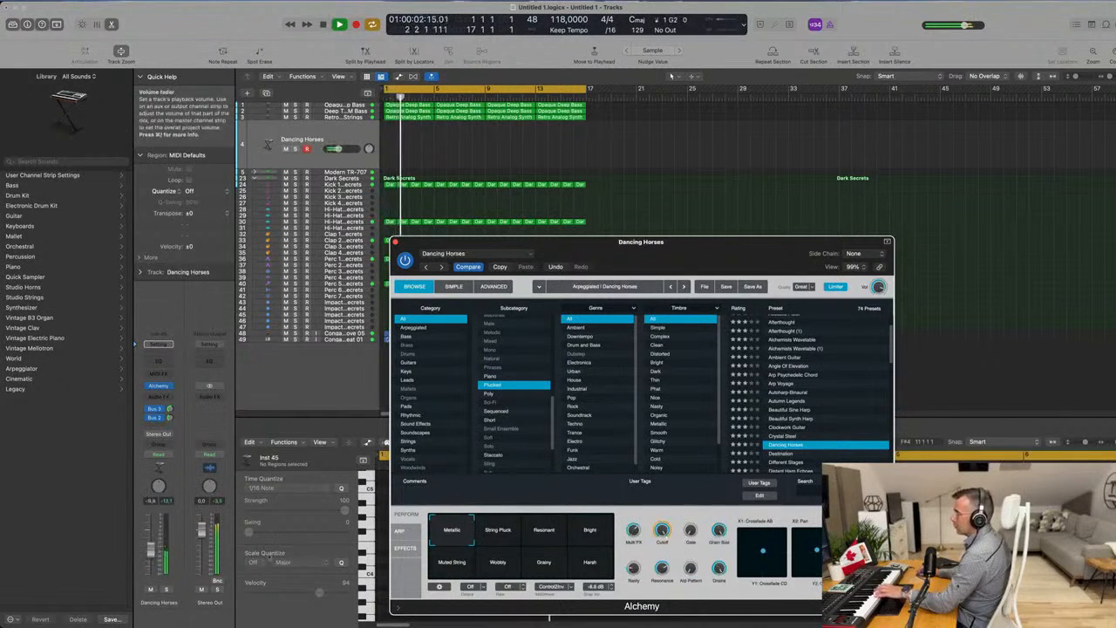
Audition the String Pluck, Resonant, Bright, Wobbly and Grainy snapshots of the Dancing Horses preset.
{"action": "left_click", "coordinate": [499, 537]}
{"action": "left_click", "coordinate": [538, 537]}
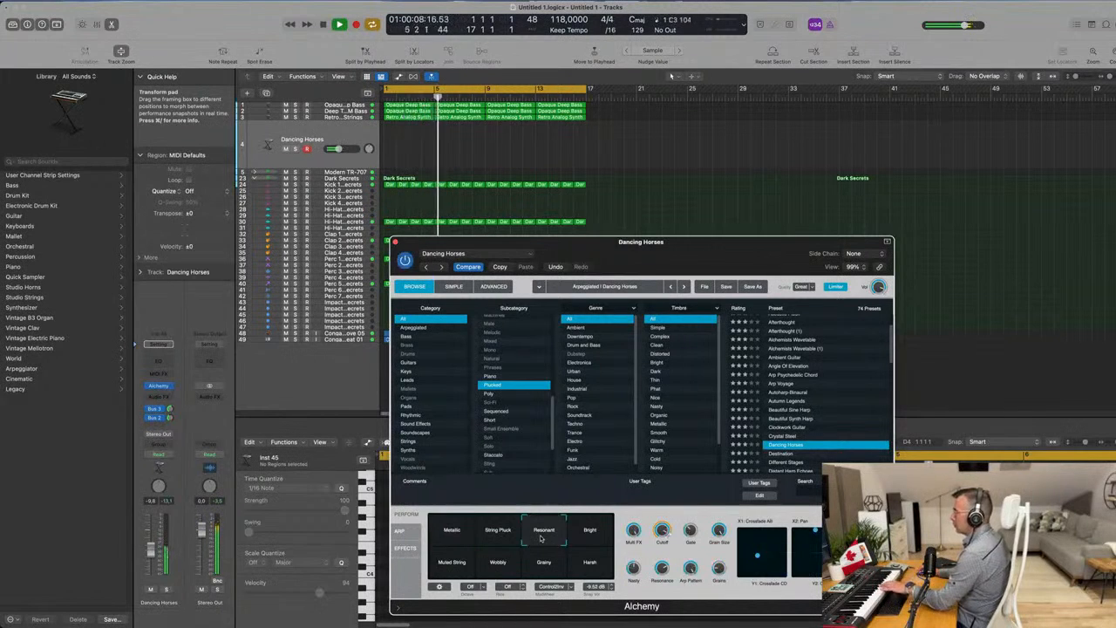
{"action": "left_click", "coordinate": [585, 545]}
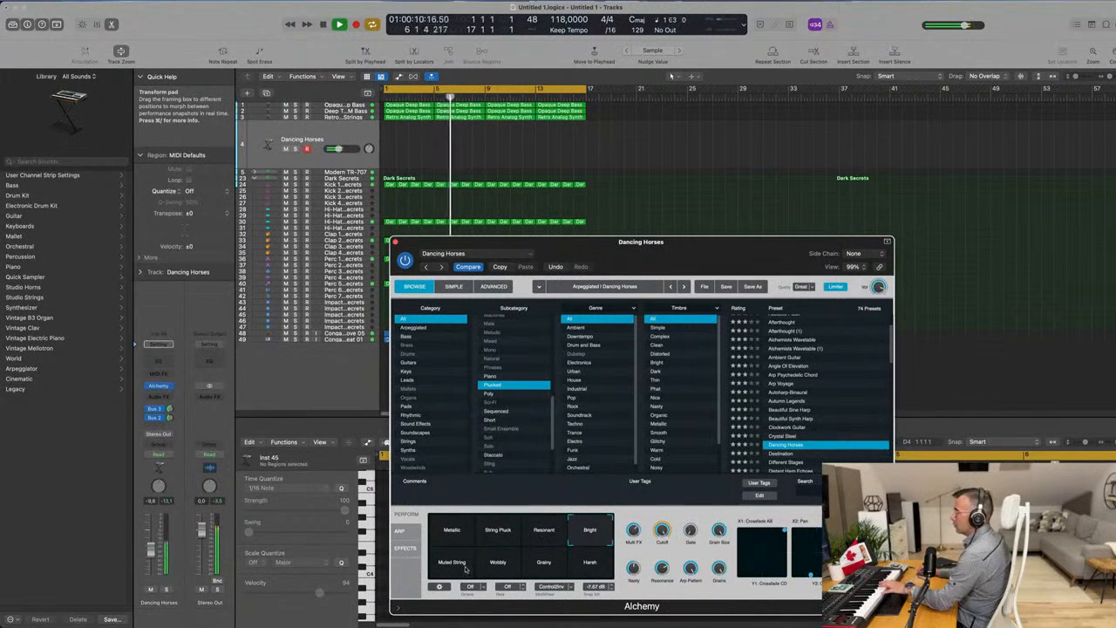
{"action": "left_click", "coordinate": [499, 563]}
{"action": "left_click", "coordinate": [544, 563]}
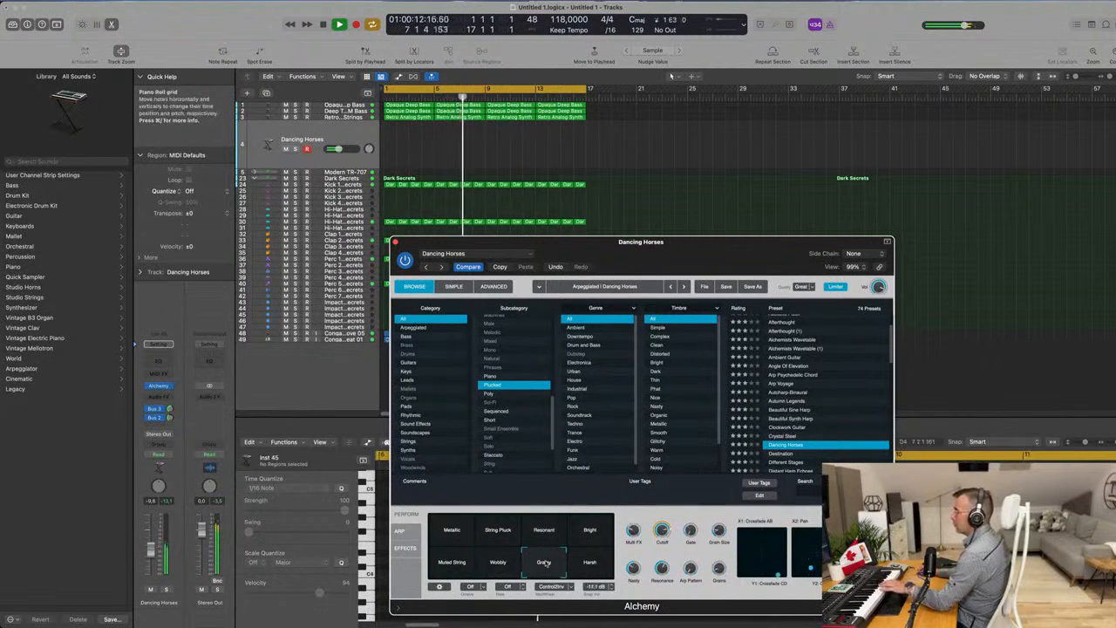
Audition the Destination preset, then Different Stages with its Thinner and String Arp snapshots.
{"action": "scroll", "coordinate": [852, 371], "scroll_direction": "down", "scroll_amount": 3}
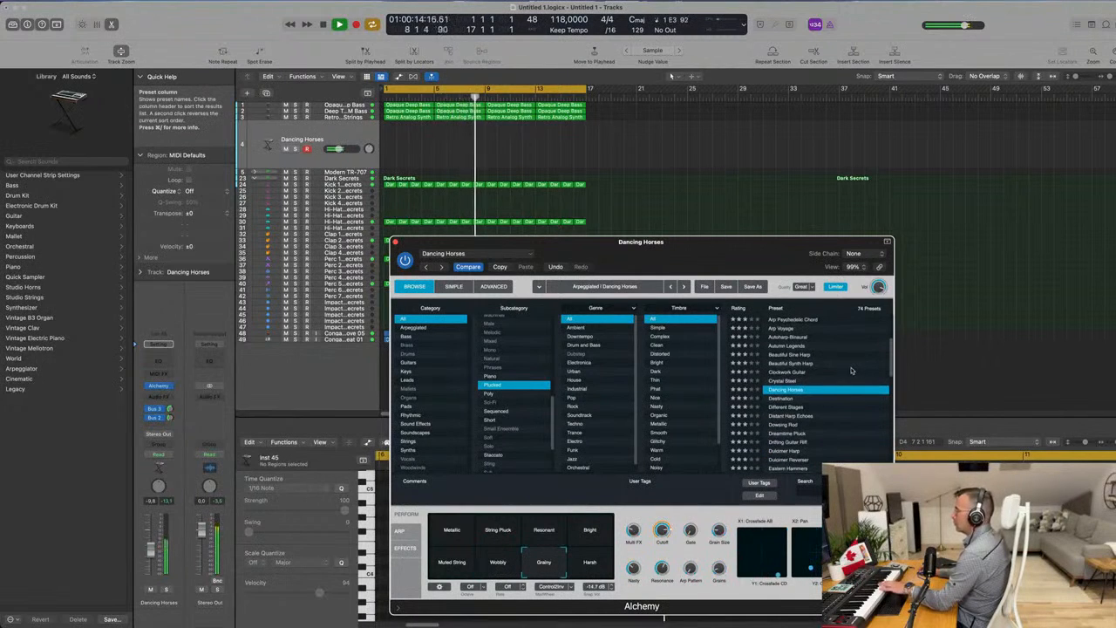
{"action": "left_click", "coordinate": [776, 399]}
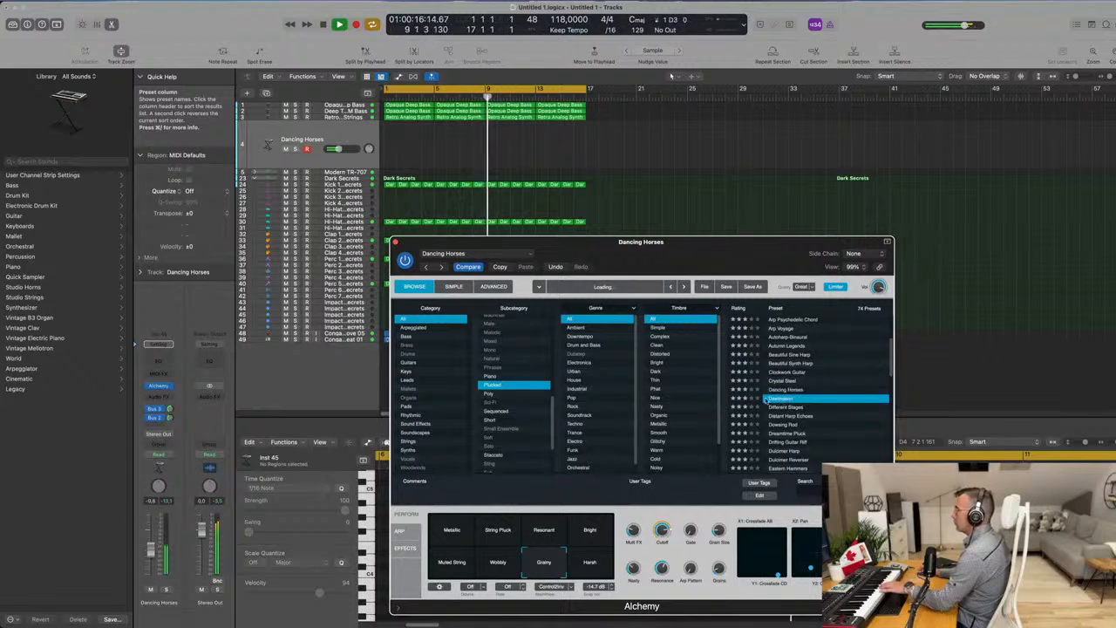
{"action": "left_click_drag", "start_coordinate": [718, 250], "coordinate": [773, 210]}
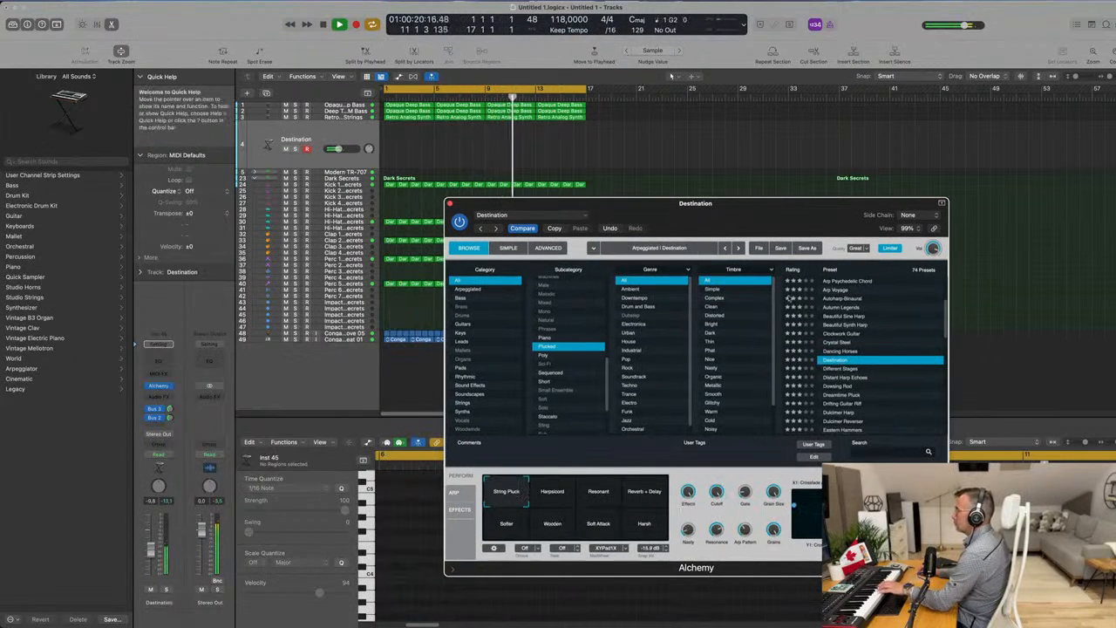
{"action": "left_click", "coordinate": [851, 370]}
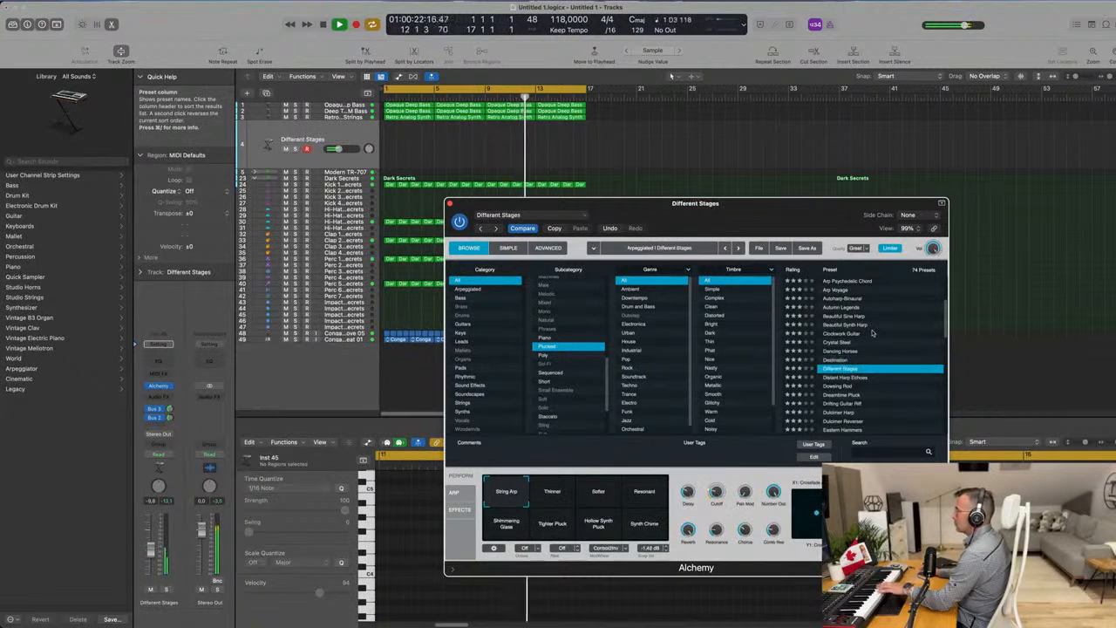
{"action": "left_click", "coordinate": [567, 500]}
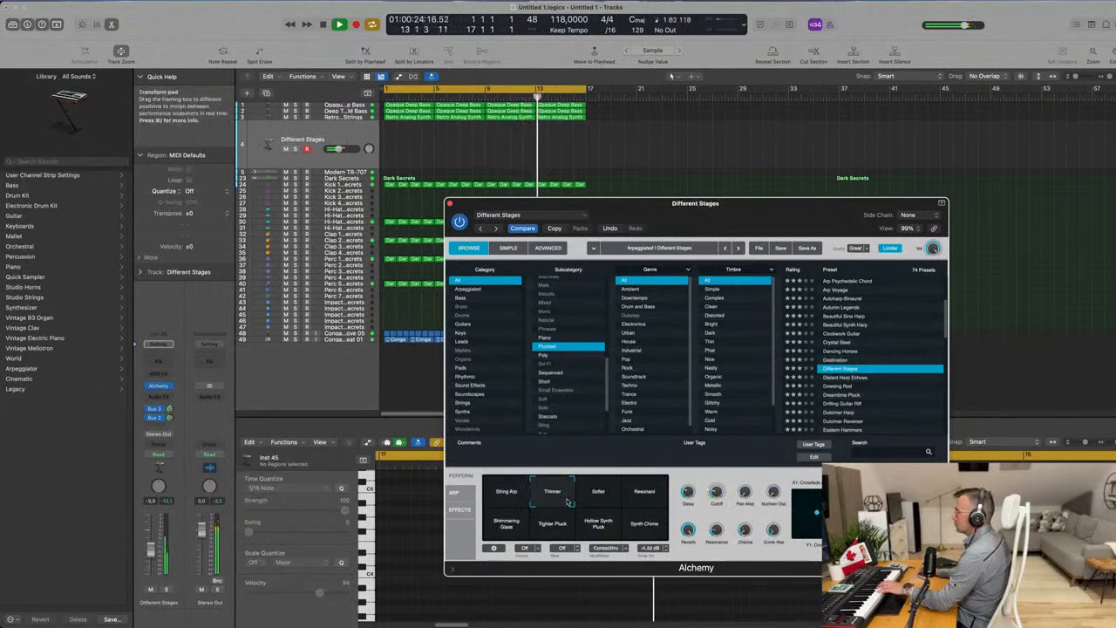
{"action": "left_click", "coordinate": [519, 497]}
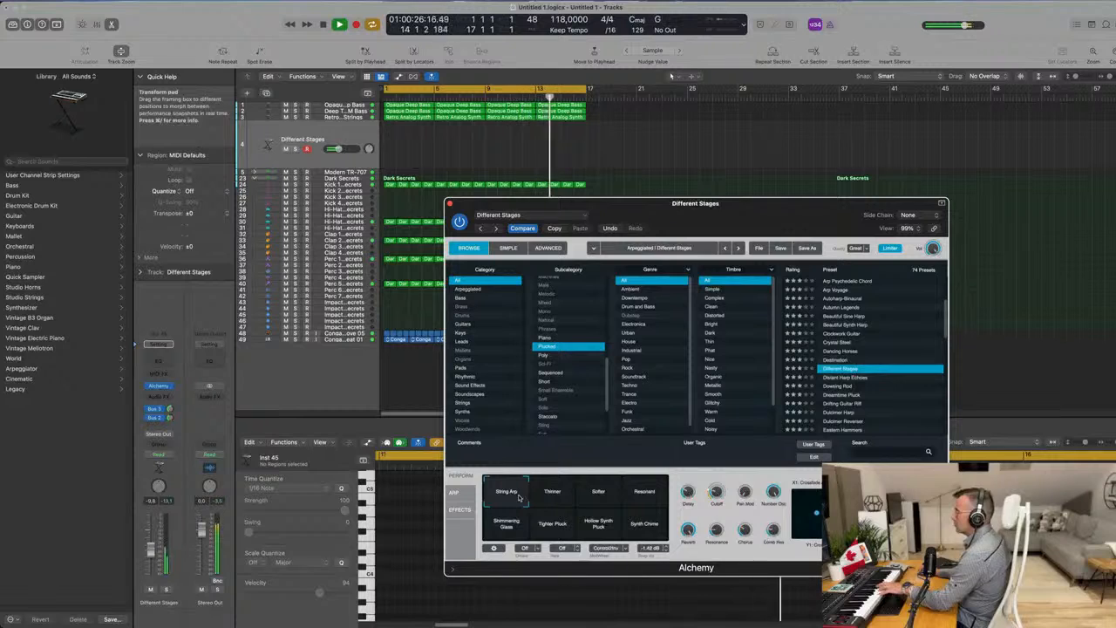
Try the Dowsing Rod preset, load Dreamtime Pluck instead and set the track's volume to about -5.7 dB.
{"action": "left_click", "coordinate": [835, 387]}
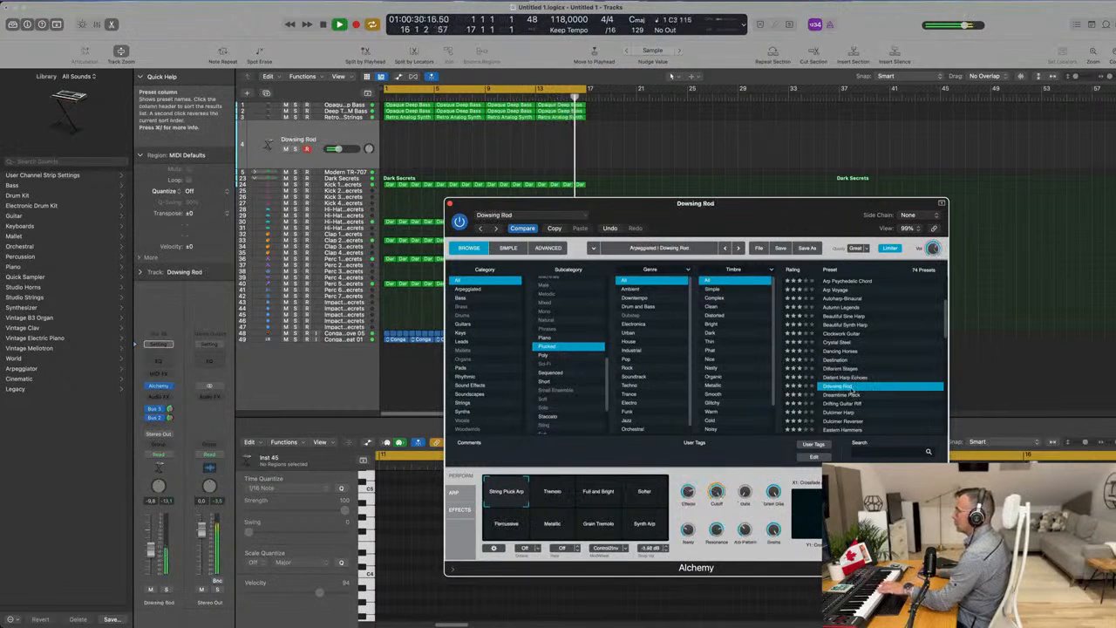
{"action": "left_click", "coordinate": [843, 395]}
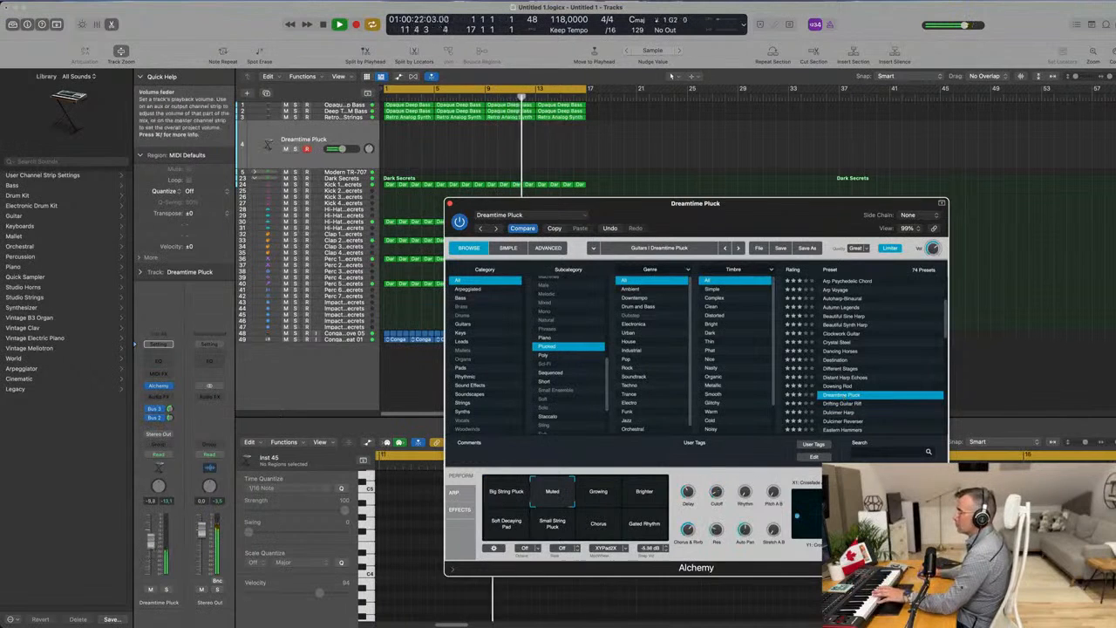
{"action": "mouse_move", "coordinate": [148, 551]}
{"action": "left_mouse_down"}
{"action": "mouse_move", "coordinate": [150, 538]}
{"action": "mouse_move", "coordinate": [151, 551]}
{"action": "left_mouse_up"}
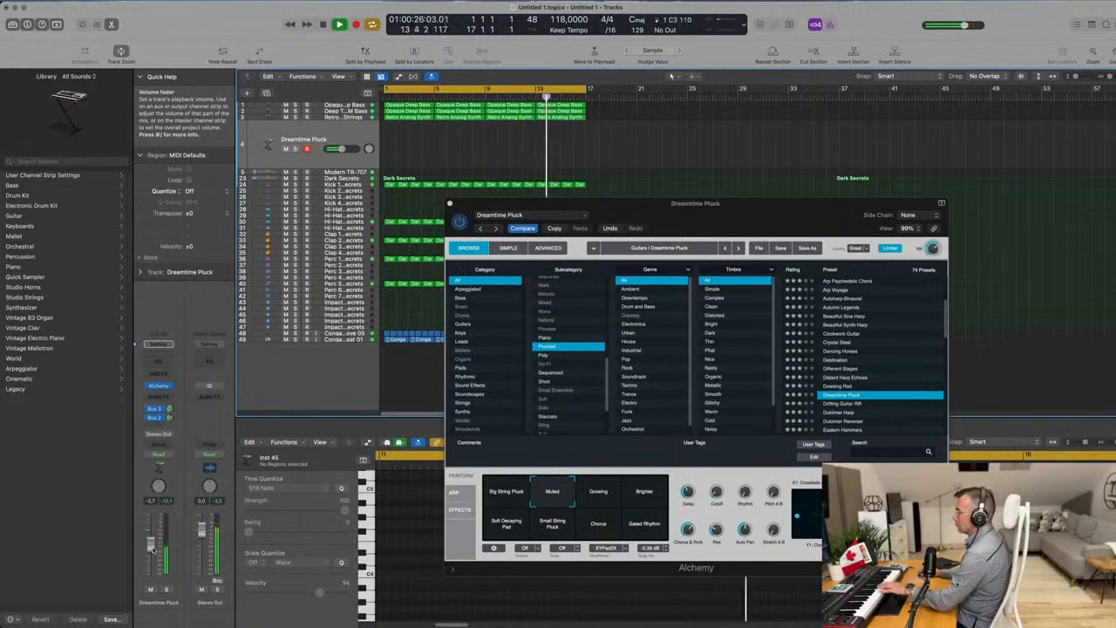
Try Dreamtime Pluck's Growing snapshot, choose the Brighter snapshot and lower the track's volume to about -8.6 dB.
{"action": "left_click", "coordinate": [600, 496]}
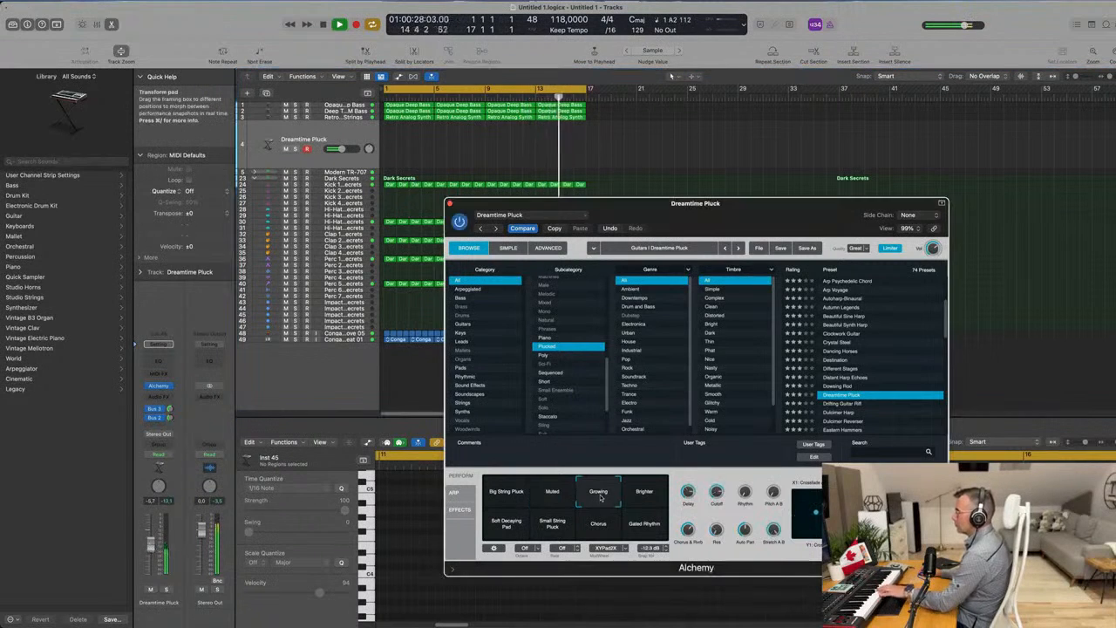
{"action": "left_click", "coordinate": [645, 497]}
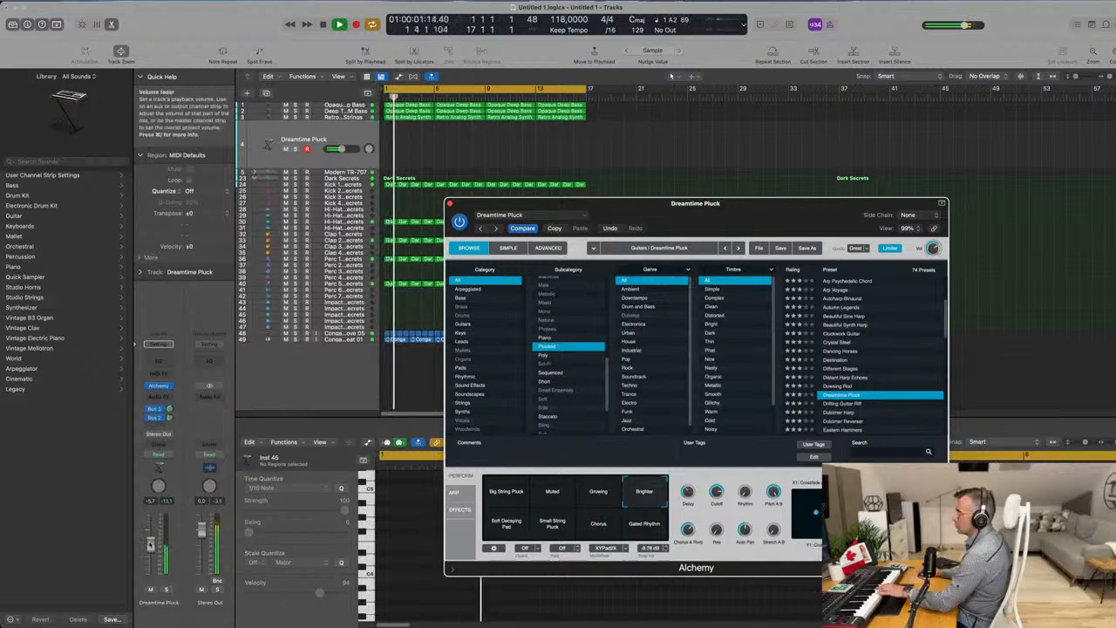
{"action": "left_click_drag", "start_coordinate": [150, 545], "coordinate": [151, 549]}
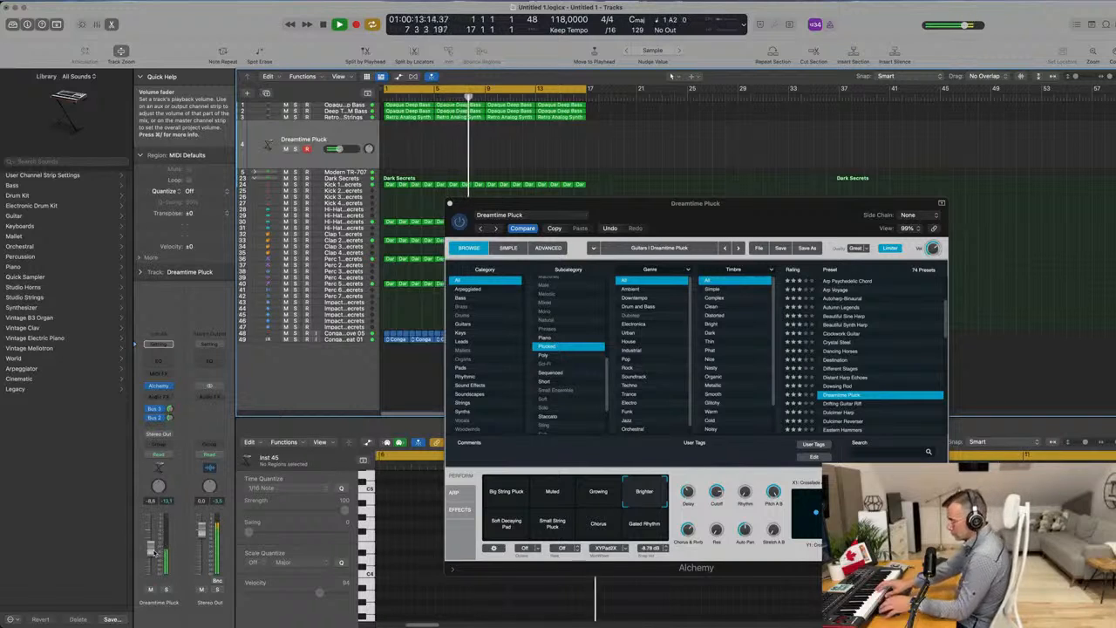
Record a two-bar Dreamtime Pluck phrase from bar 9, move the region to bar 1 and check its playback.
{"action": "key", "text": "r"}
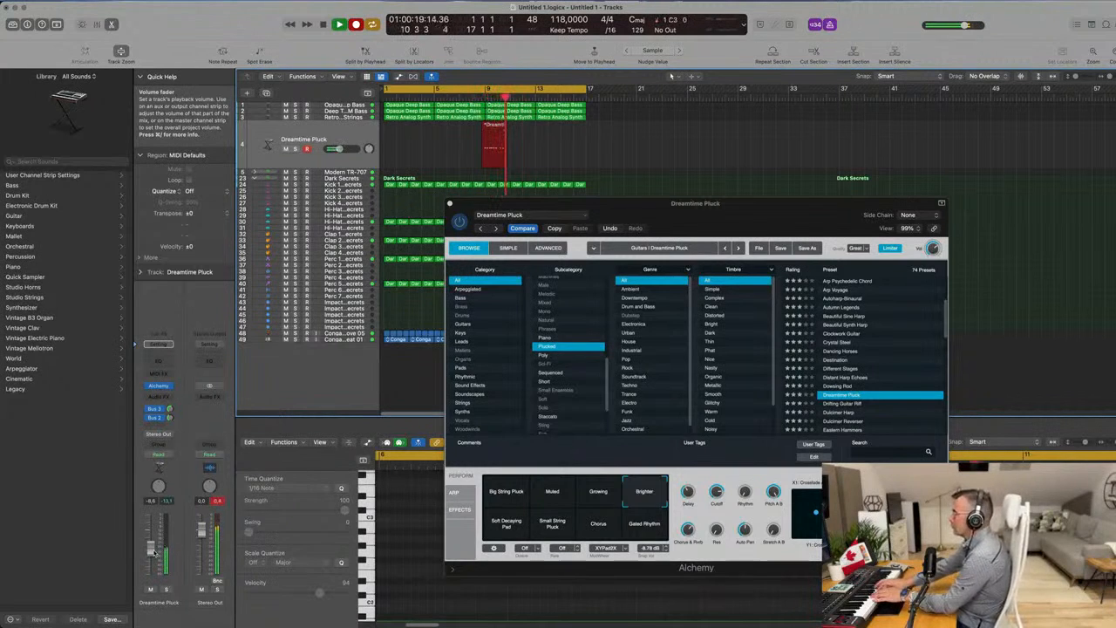
{"action": "key", "text": "space"}
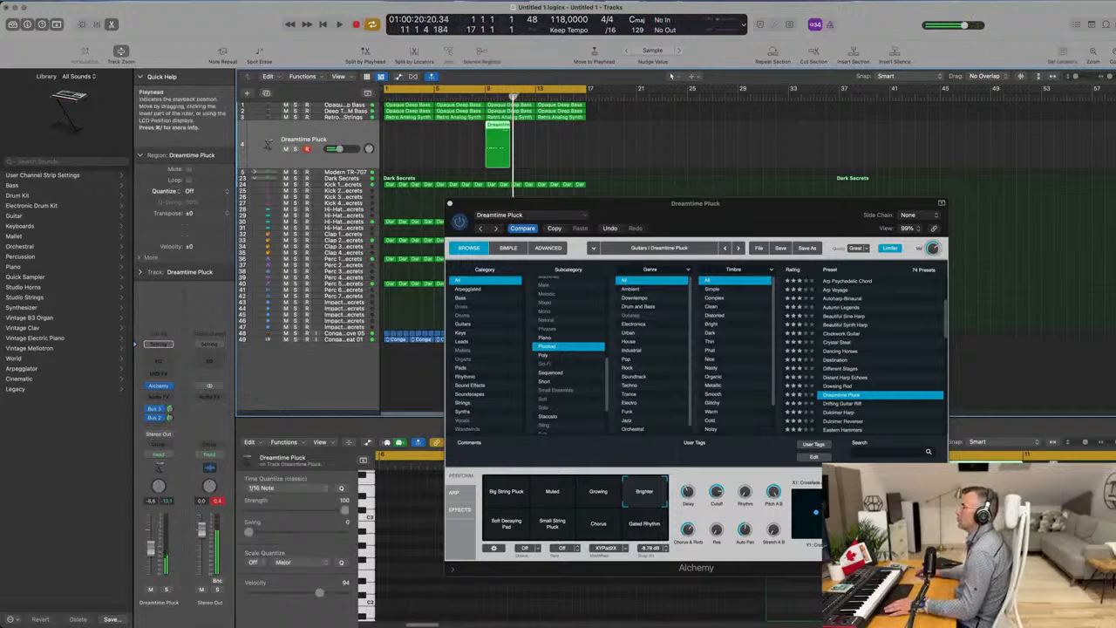
{"action": "left_click_drag", "start_coordinate": [498, 129], "coordinate": [394, 128]}
{"action": "key", "text": "space"}
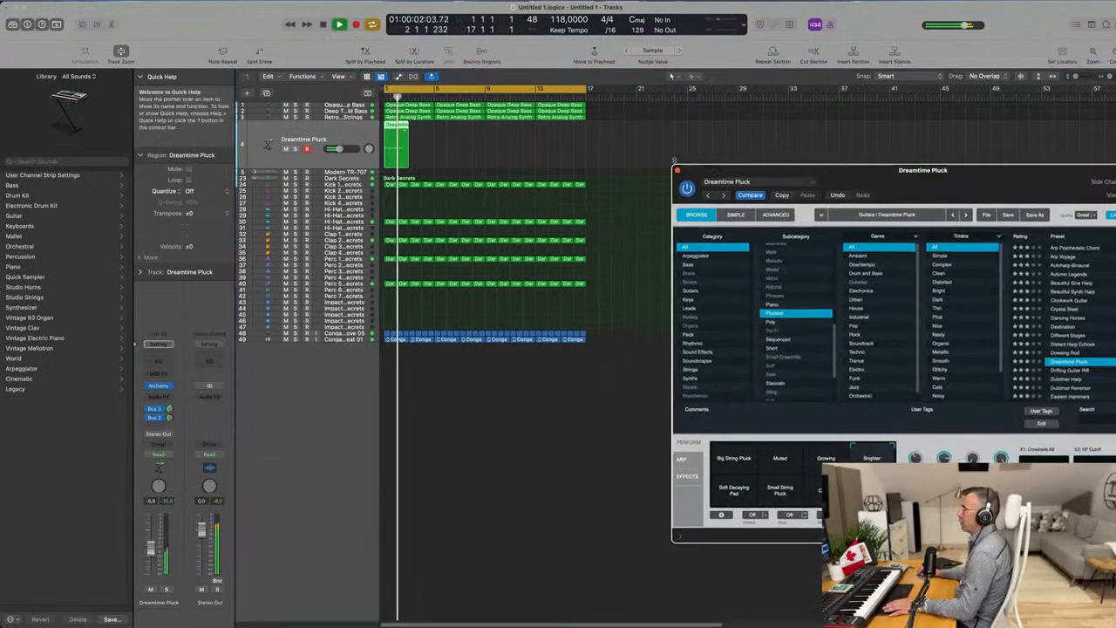
{"action": "key", "text": "space"}
Quantize all notes of the Dreamtime Pluck region to 1/16 notes in the Piano Roll and play the phrase back.
{"action": "double_click", "coordinate": [395, 124]}
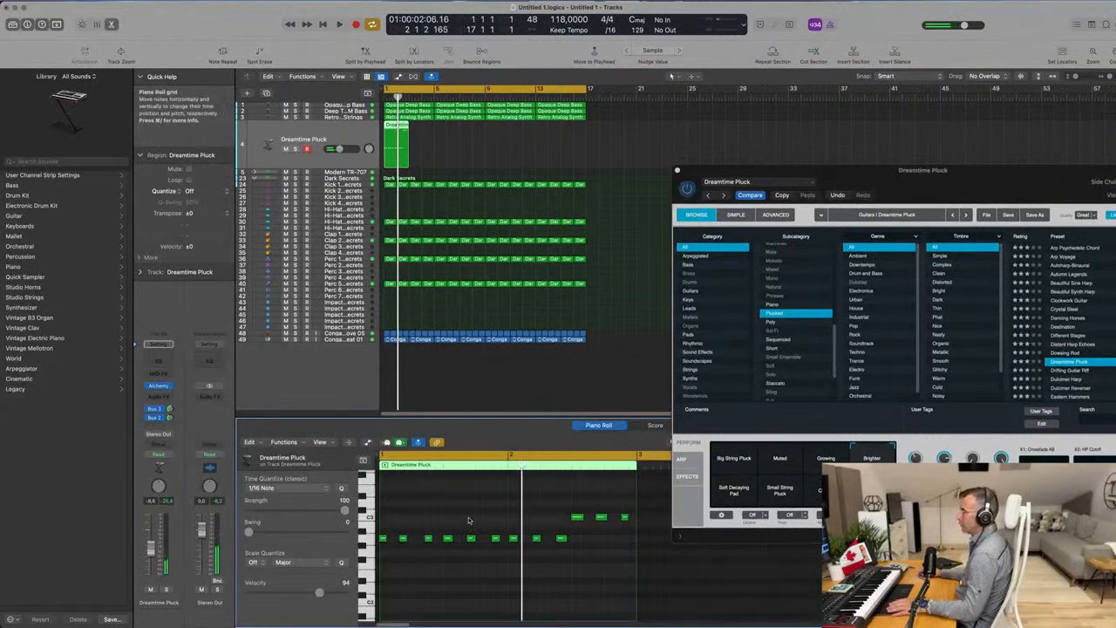
{"action": "key", "text": "super+a"}
{"action": "key", "text": "space"}
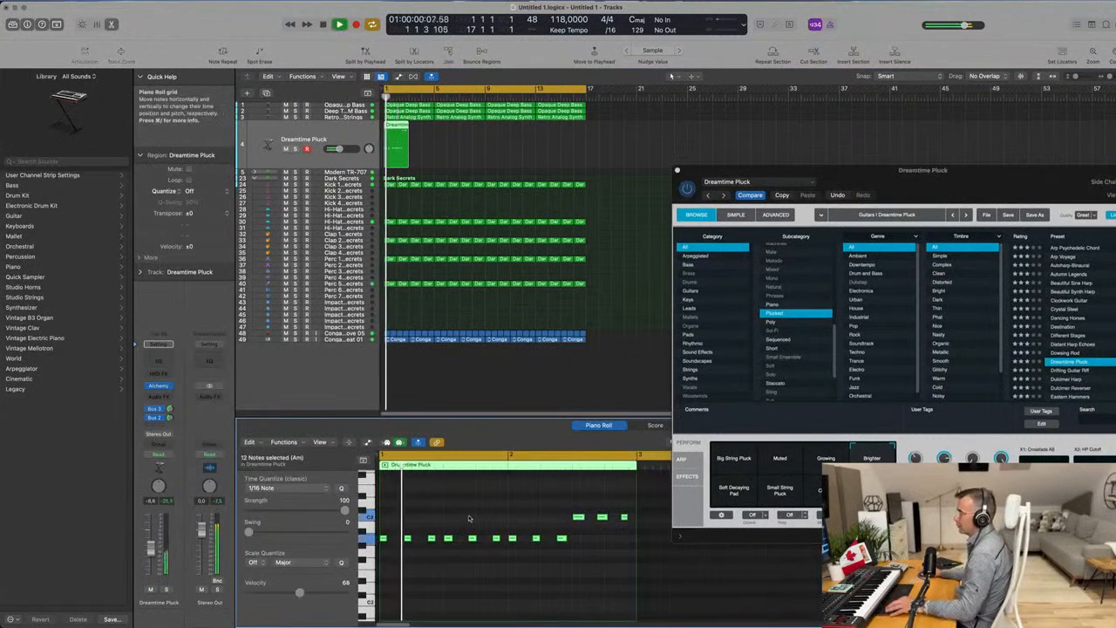
{"action": "key", "text": "space"}
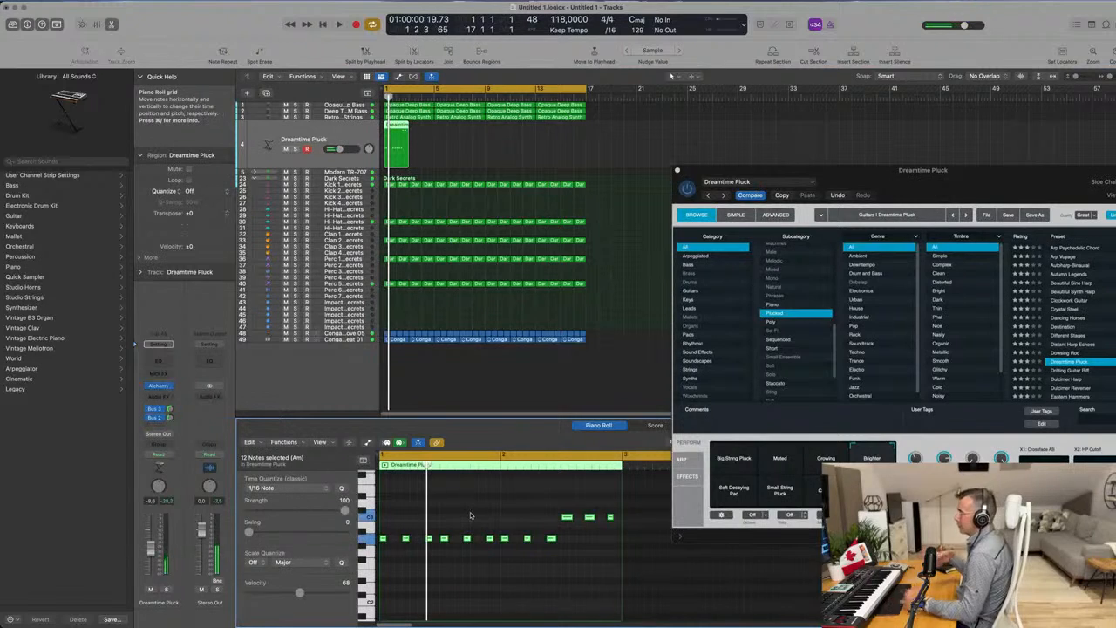
{"action": "left_click_drag", "start_coordinate": [943, 174], "coordinate": [709, 168]}
{"action": "key", "text": "space"}
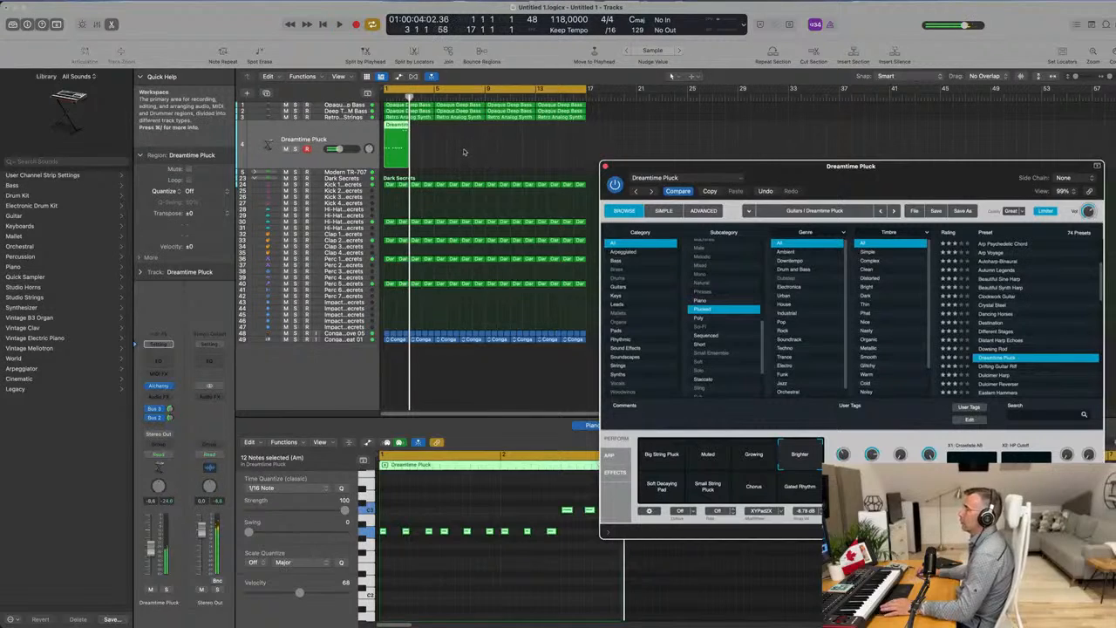
Show the Mixer, repeat the two-bar Dreamtime Pluck region back to back along the track and play the groove.
{"action": "key", "text": "x"}
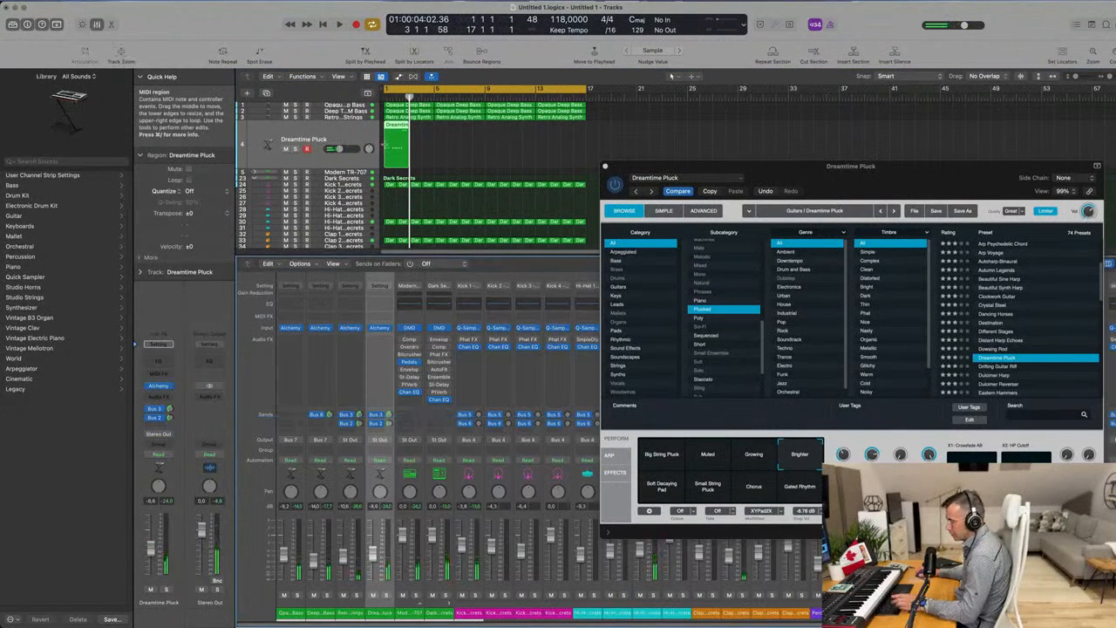
{"action": "key", "text": "super+r"}
{"action": "key", "text": "super+r"}
{"action": "key", "text": "super+r"}
{"action": "key", "text": "super+r"}
{"action": "key", "text": "super+r"}
{"action": "key", "text": "super+r"}
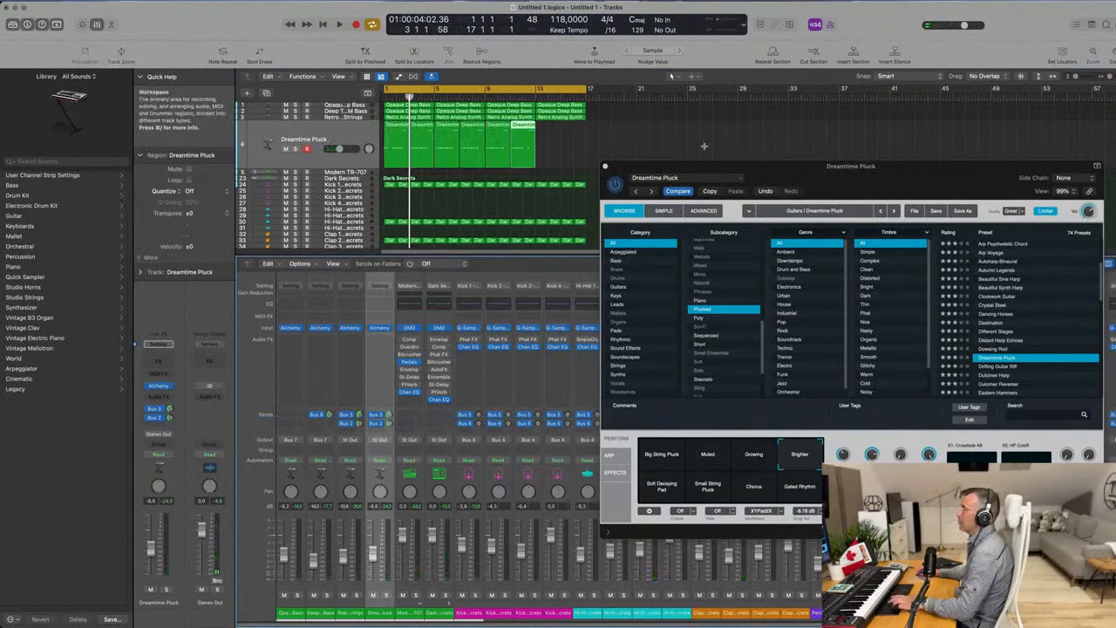
{"action": "left_click_drag", "start_coordinate": [829, 170], "coordinate": [706, 107]}
{"action": "key", "text": "space"}
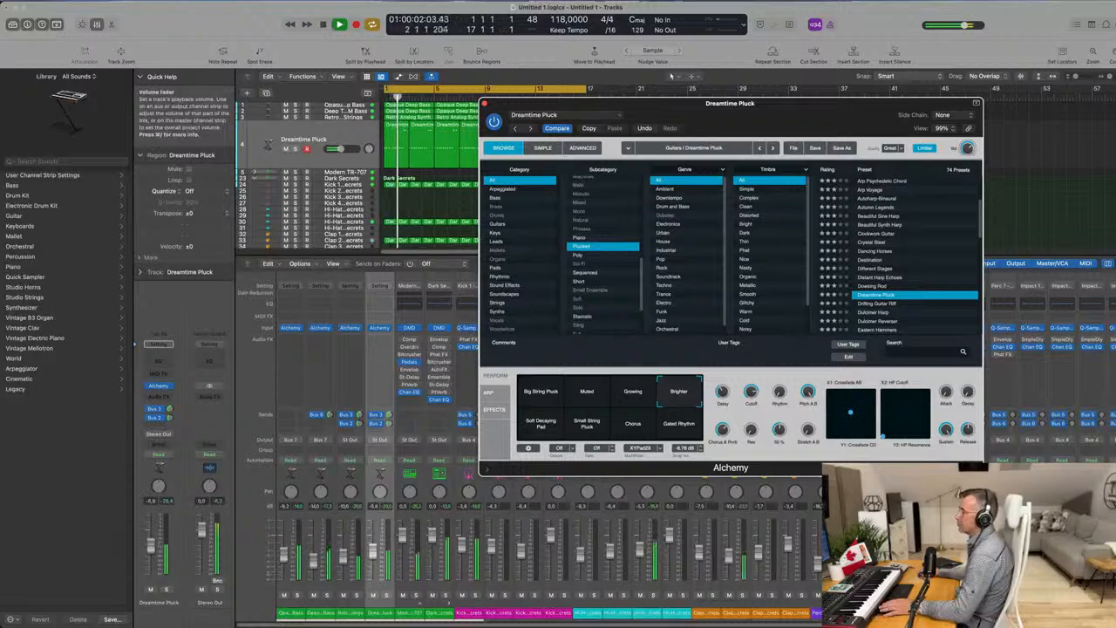
Set the Dreamtime Pluck volume to about -6.4 dB, restart playback from the beginning and adjust Alchemy's Cutoff.
{"action": "left_click", "coordinate": [373, 553]}
{"action": "key", "text": "Return"}
{"action": "left_click", "coordinate": [753, 408]}
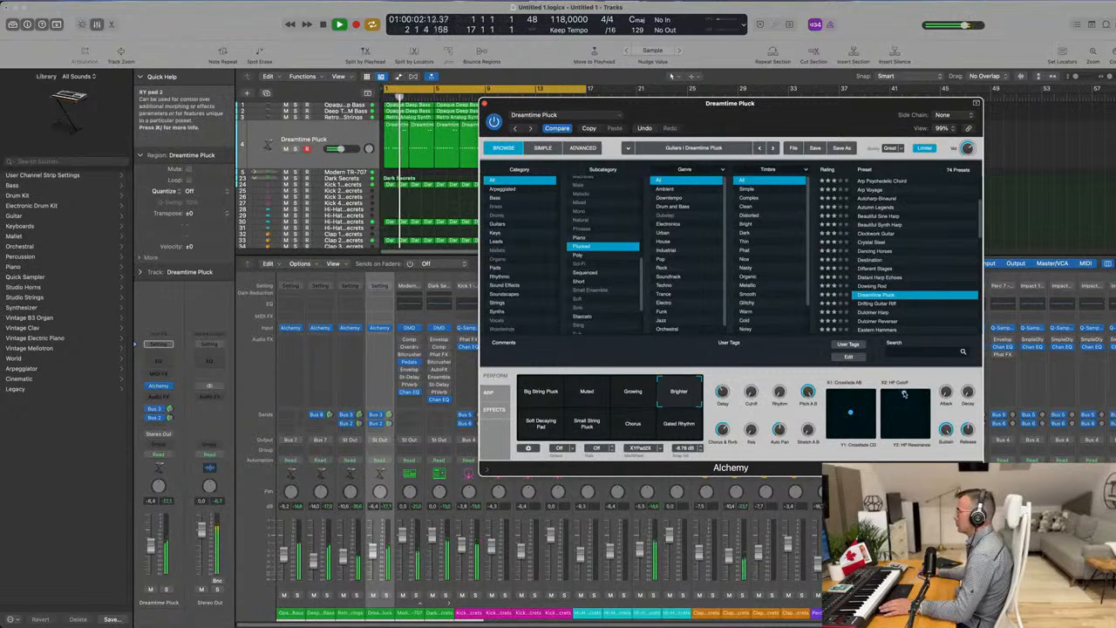
Restart playback, duplicate the Dreamtime Pluck track with its Alchemy settings and mute the original track.
{"action": "key", "text": "space"}
{"action": "key", "text": "space"}
{"action": "left_click_drag", "start_coordinate": [859, 103], "coordinate": [920, 94]}
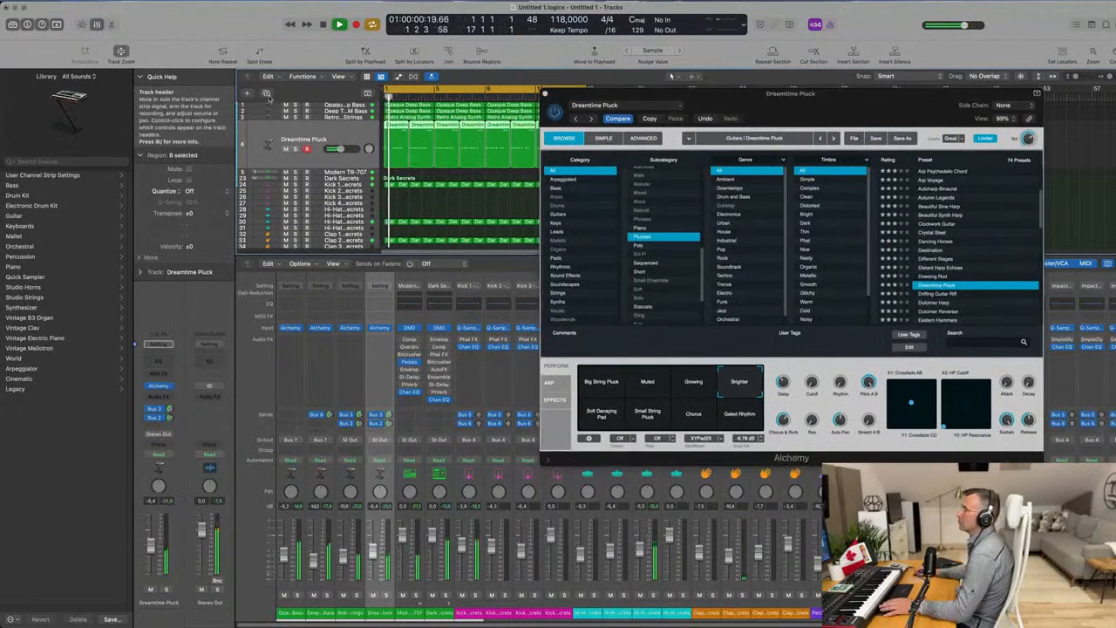
{"action": "left_click_drag", "start_coordinate": [790, 95], "coordinate": [782, 145]}
{"action": "left_click", "coordinate": [286, 123]}
{"action": "key", "text": "space"}
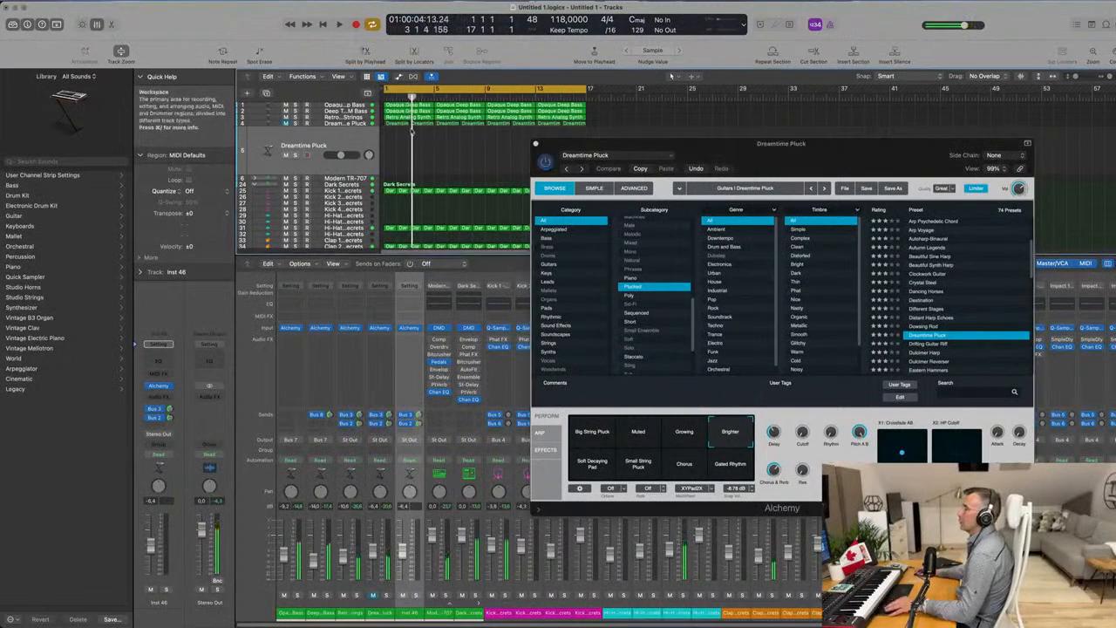
Copy all eight Dreamtime Pluck regions onto the duplicate track at bar 1 and play the groove from the start.
{"action": "left_click_drag", "start_coordinate": [606, 129], "coordinate": [608, 120]}
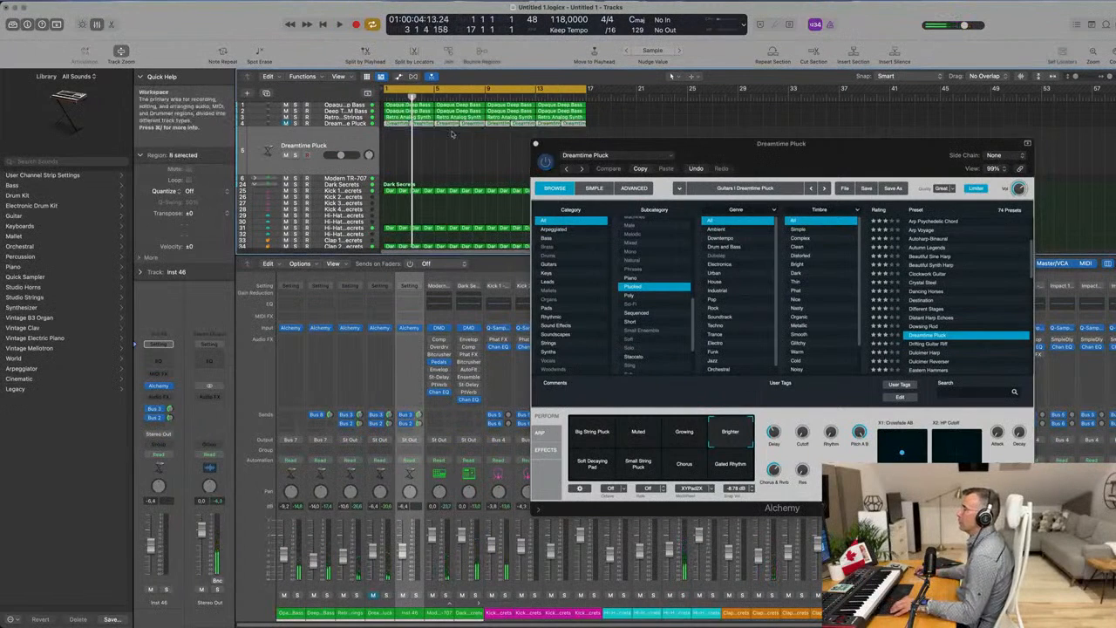
{"action": "left_click_drag", "start_coordinate": [397, 125], "coordinate": [401, 149]}
{"action": "left_click", "coordinate": [310, 146]}
{"action": "key", "text": "space"}
{"action": "key", "text": "space"}
{"action": "key", "text": "space"}
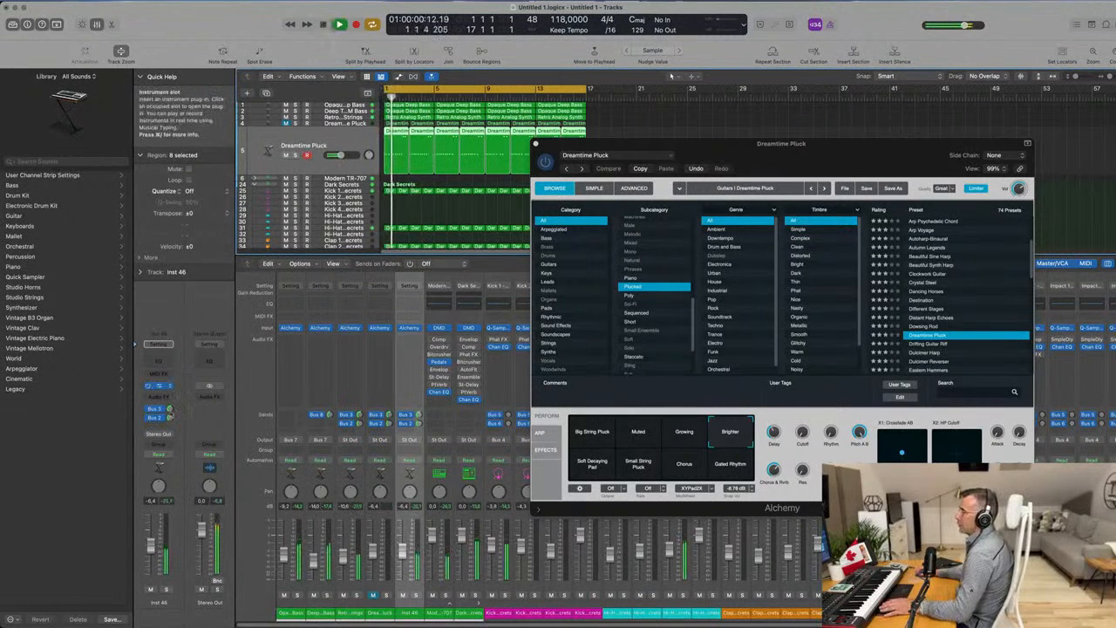
Load the Drifting Guitar Riff preset in the duplicate track's Alchemy while the groove plays.
{"action": "left_click", "coordinate": [159, 386]}
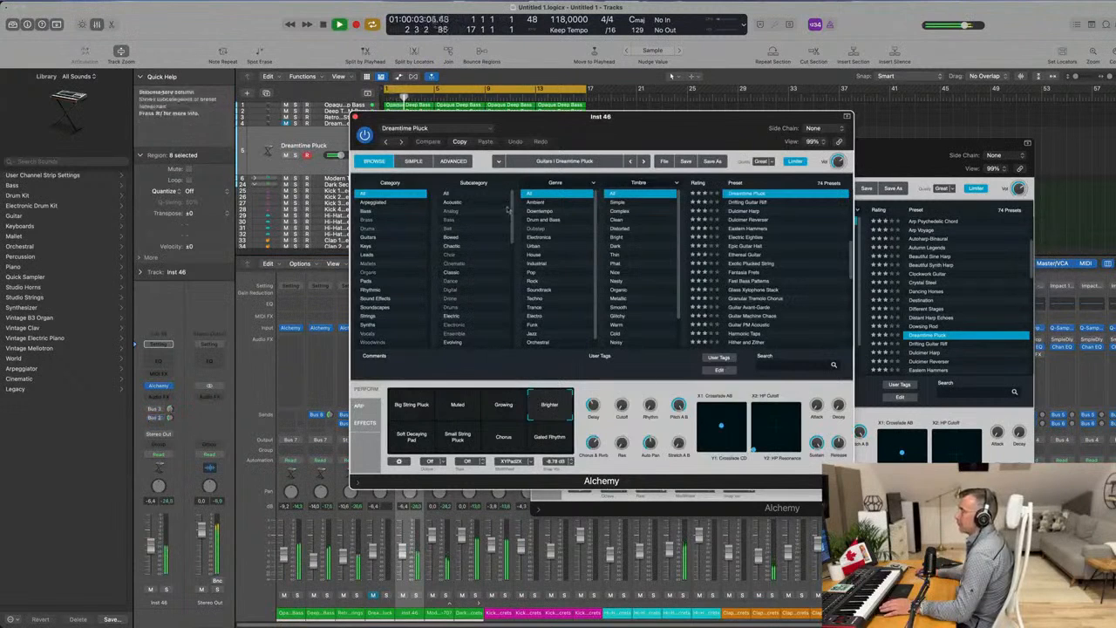
{"action": "left_click_drag", "start_coordinate": [665, 122], "coordinate": [809, 106]}
{"action": "left_click", "coordinate": [891, 187]}
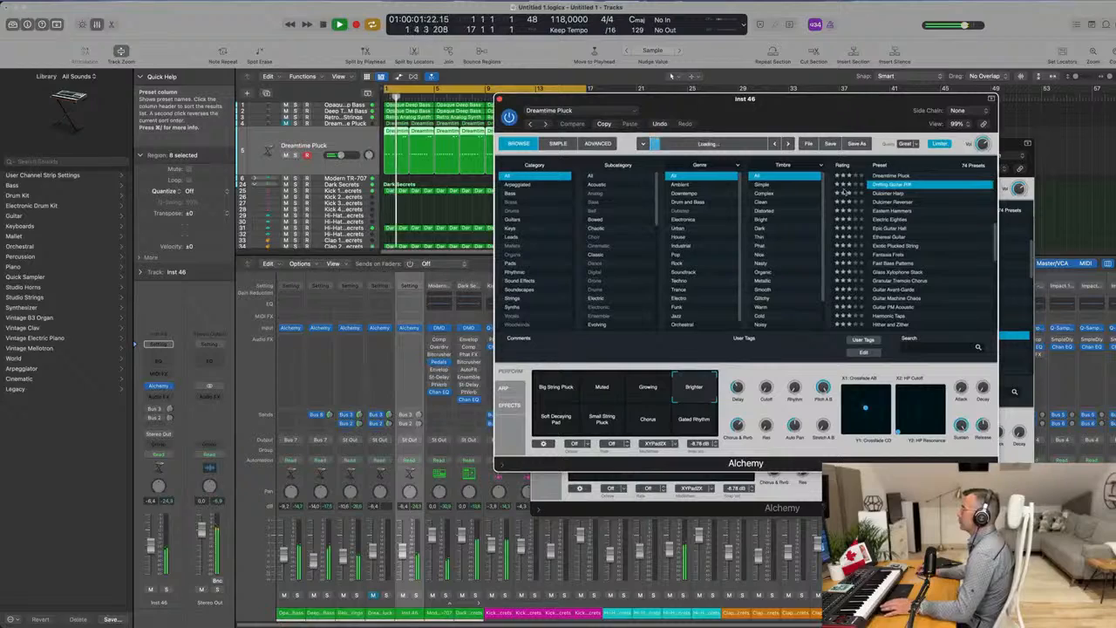
{"action": "left_click_drag", "start_coordinate": [824, 123], "coordinate": [818, 170]}
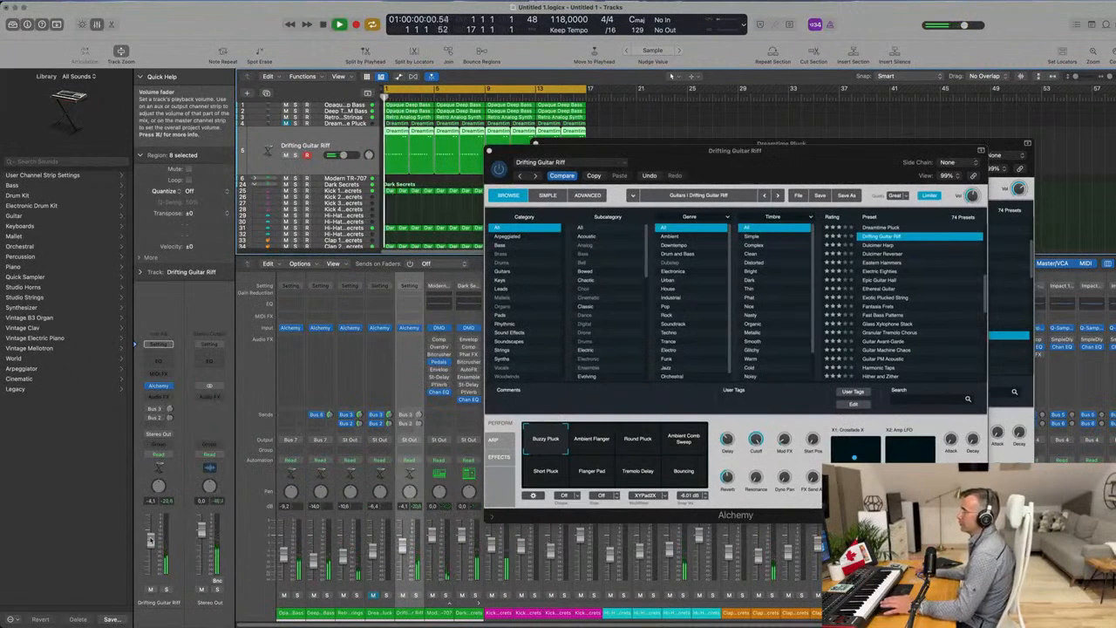
Check the Drifting Guitar Riff track in solo, set its volume to about -4.5 dB and close both Alchemy windows.
{"action": "left_click", "coordinate": [166, 591]}
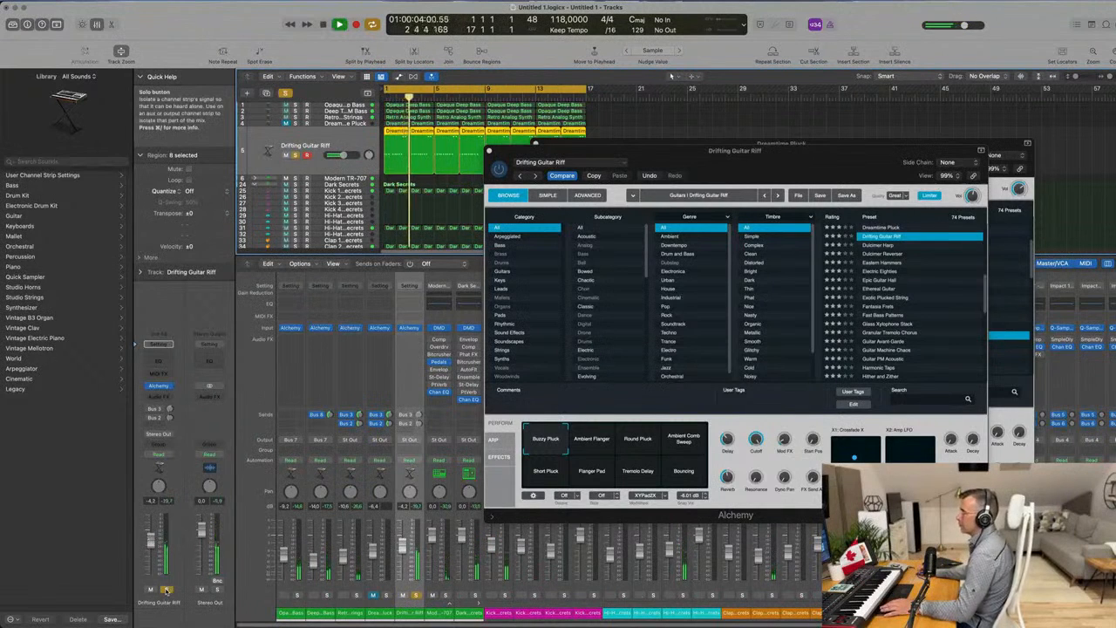
{"action": "left_click", "coordinate": [166, 590]}
{"action": "left_click_drag", "start_coordinate": [640, 154], "coordinate": [571, 211]}
{"action": "left_click", "coordinate": [419, 209]}
{"action": "left_click_drag", "start_coordinate": [764, 177], "coordinate": [621, 253]}
{"action": "left_click", "coordinate": [395, 220]}
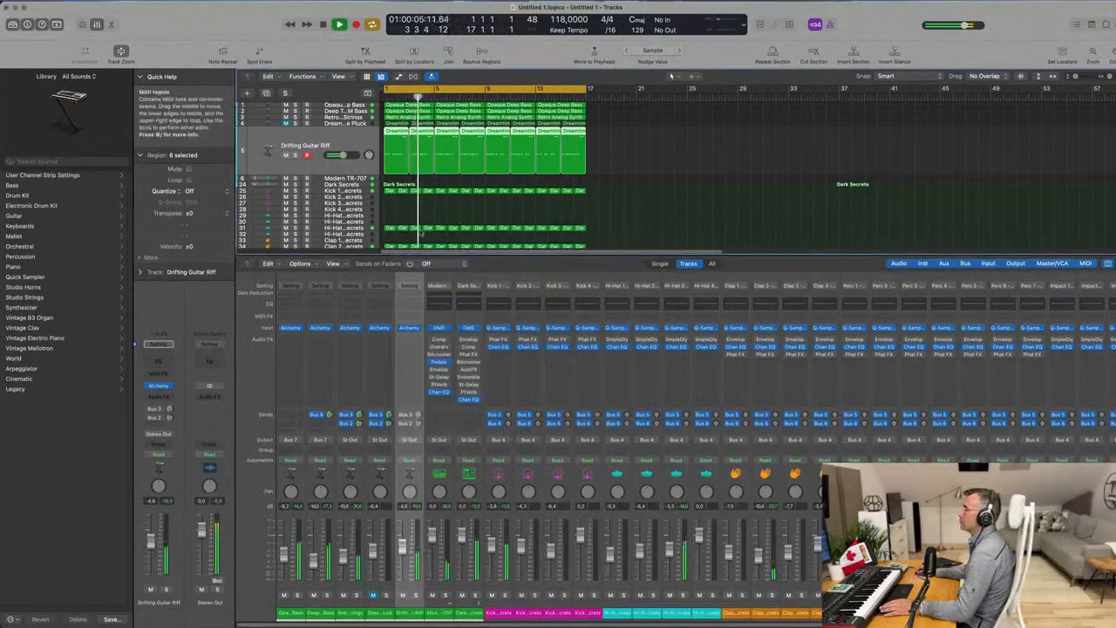
Replay the groove from the beginning, save the project and hide the Mixer.
{"action": "scroll", "coordinate": [620, 213], "scroll_direction": "down", "scroll_amount": 1}
{"action": "scroll", "coordinate": [622, 210], "scroll_direction": "up", "scroll_amount": 1}
{"action": "left_click", "coordinate": [619, 204]}
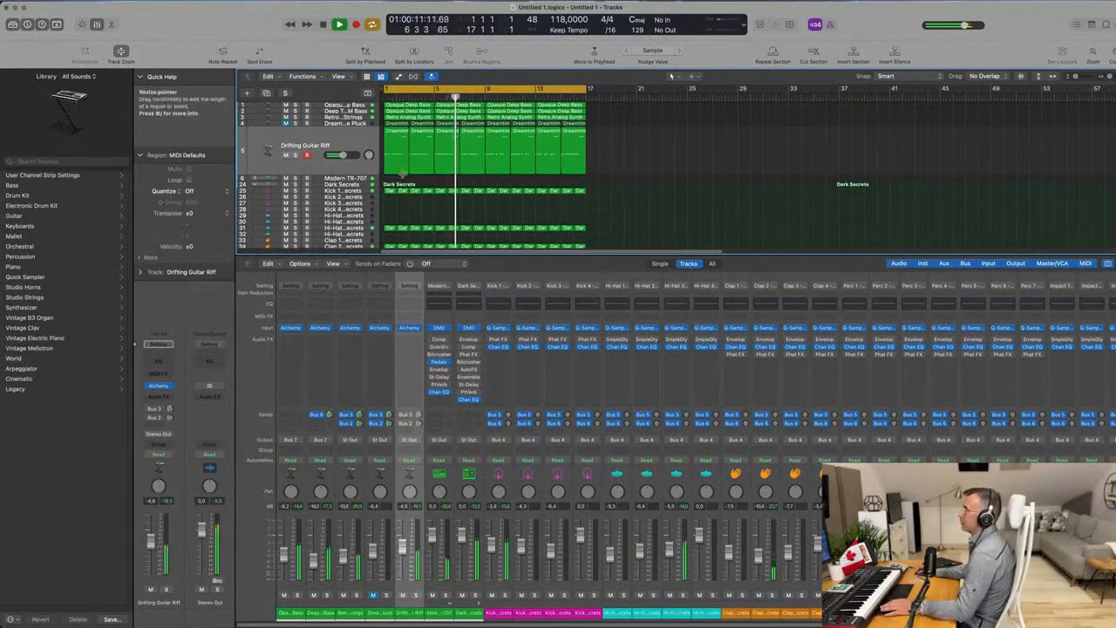
{"action": "key", "text": "Return"}
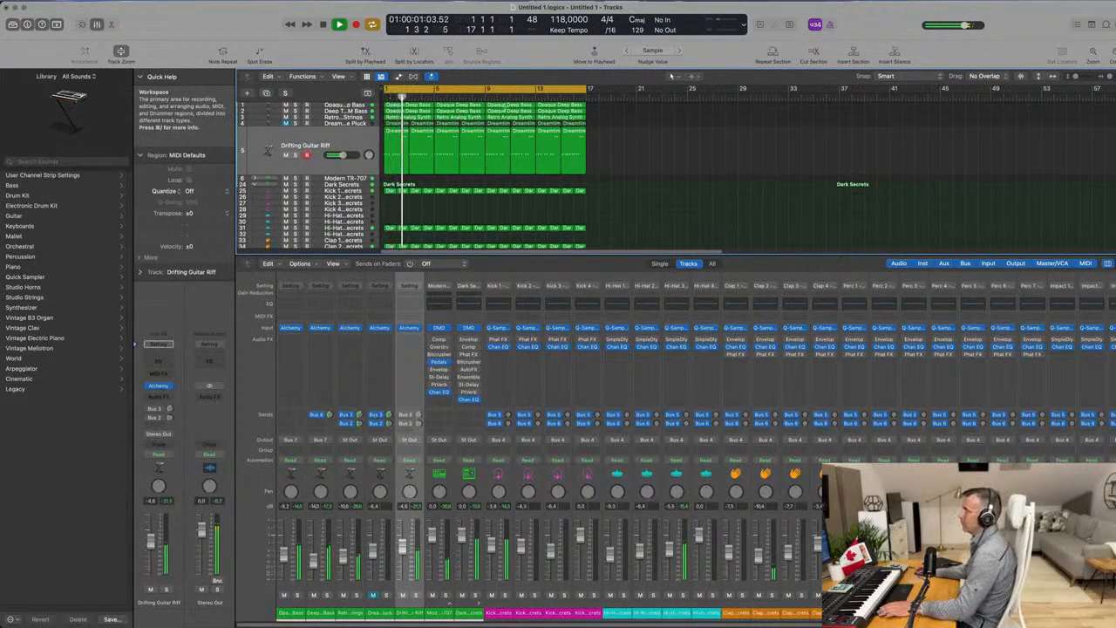
{"action": "key", "text": "super+s"}
{"action": "key", "text": "Escape"}
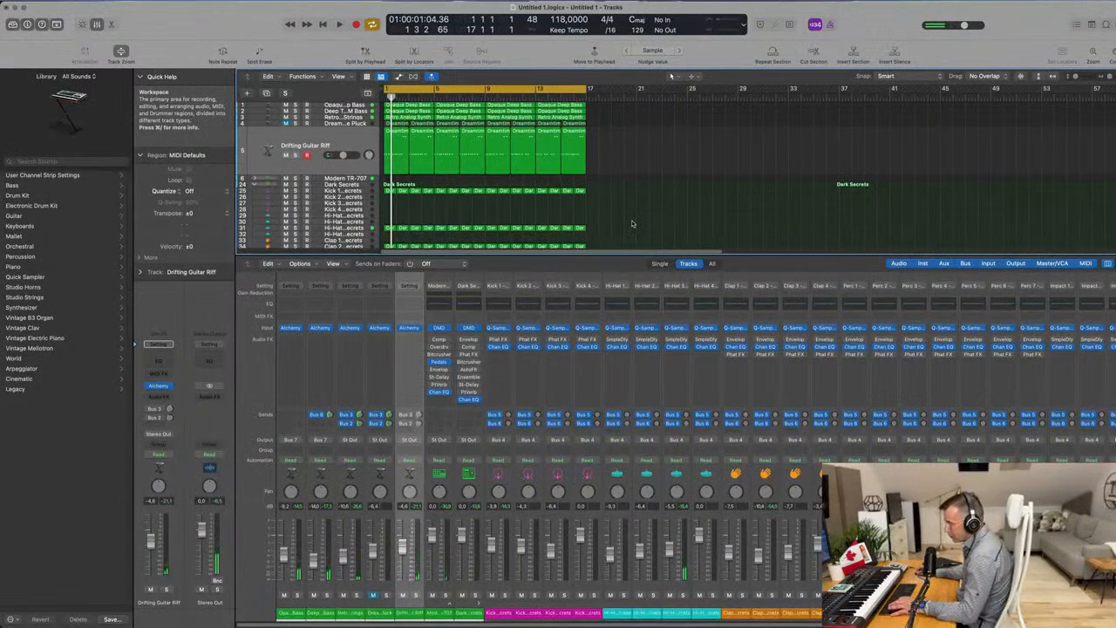
{"action": "key", "text": "x"}
{"action": "key", "text": "space"}
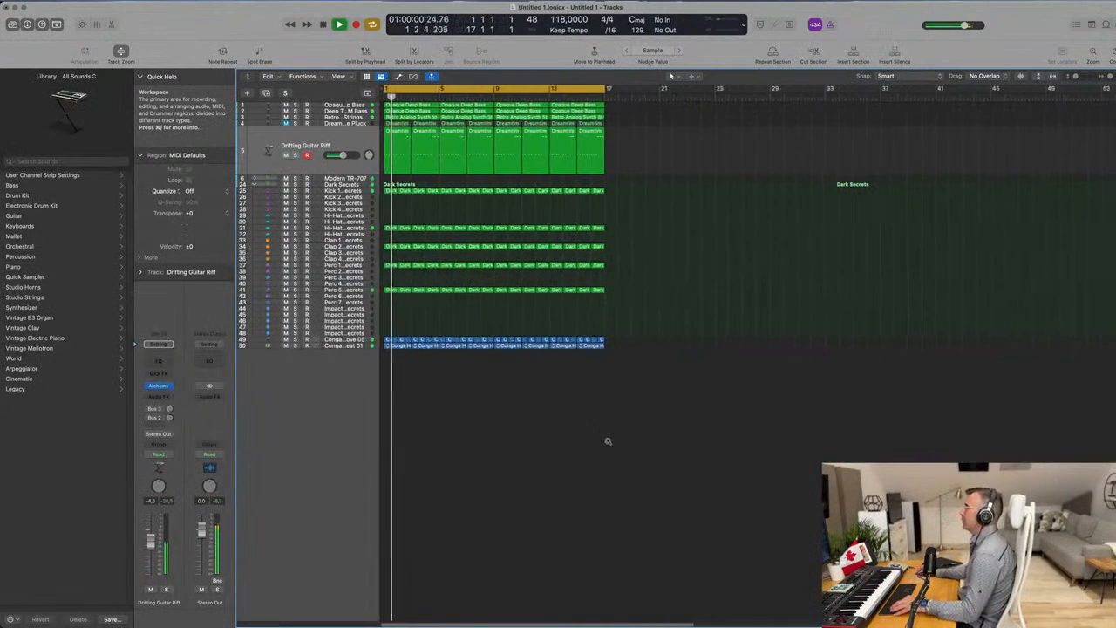
Repeat the 16-bar section across all tracks until it reaches bar 65, and show the Secondary Ruler with elapsed time.
{"action": "scroll", "coordinate": [608, 442], "scroll_direction": "right", "scroll_amount": 3}
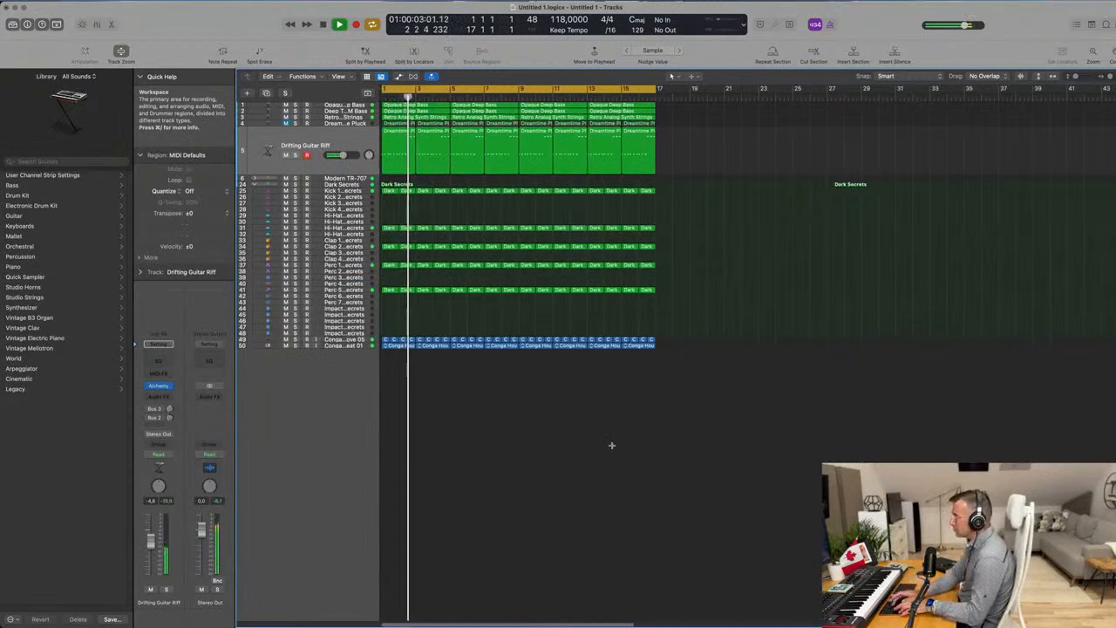
{"action": "key", "text": "super+r"}
{"action": "key", "text": "super+r"}
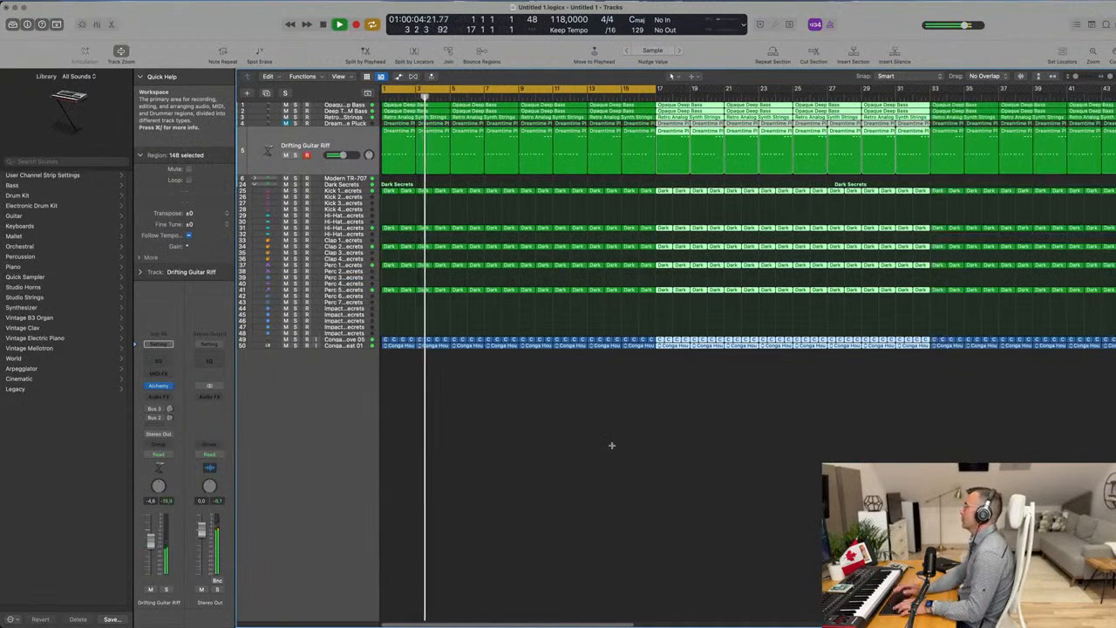
{"action": "key", "text": "super+Left"}
{"action": "key", "text": "super+Left"}
{"action": "key", "text": "super+Left"}
{"action": "key", "text": "super+Left"}
{"action": "key", "text": "super+Left"}
{"action": "key", "text": "super+Left"}
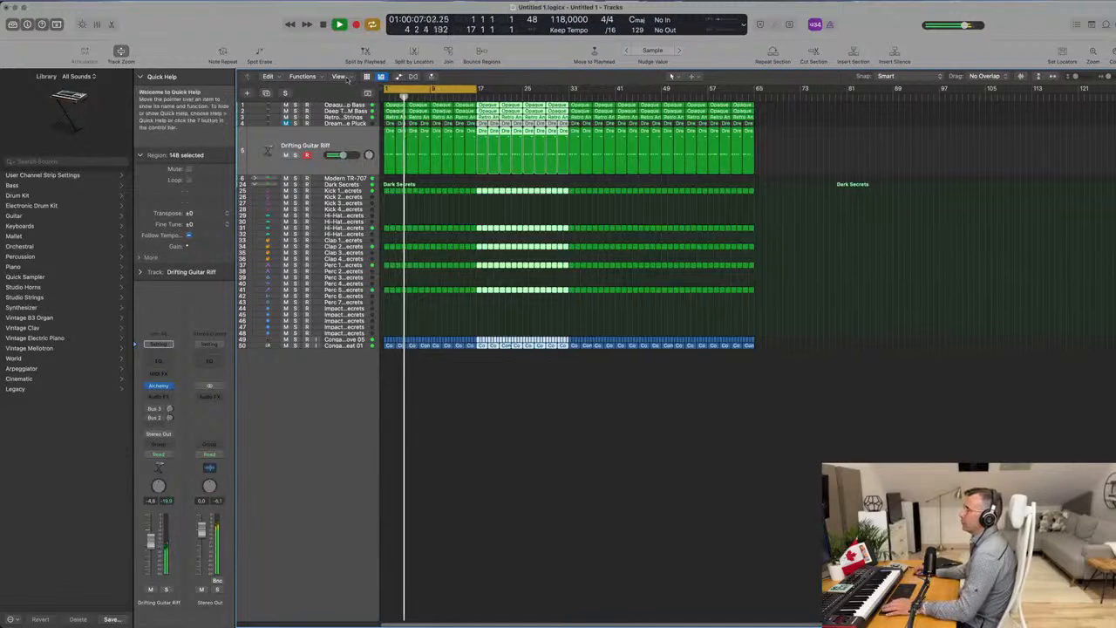
{"action": "left_click", "coordinate": [347, 76]}
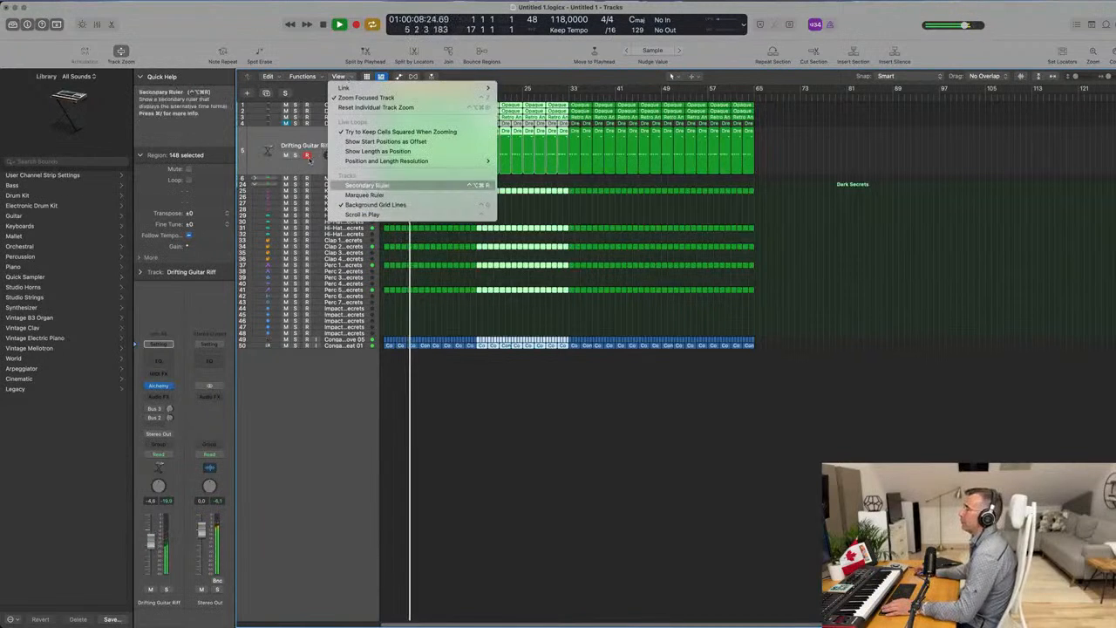
{"action": "left_click", "coordinate": [375, 185]}
Extend the cycle range to bar 65, repeat that section across all tracks and stretch the cycle to bar 129.
{"action": "left_click_drag", "start_coordinate": [478, 97], "coordinate": [752, 127]}
{"action": "key", "text": "ctrl+super+r"}
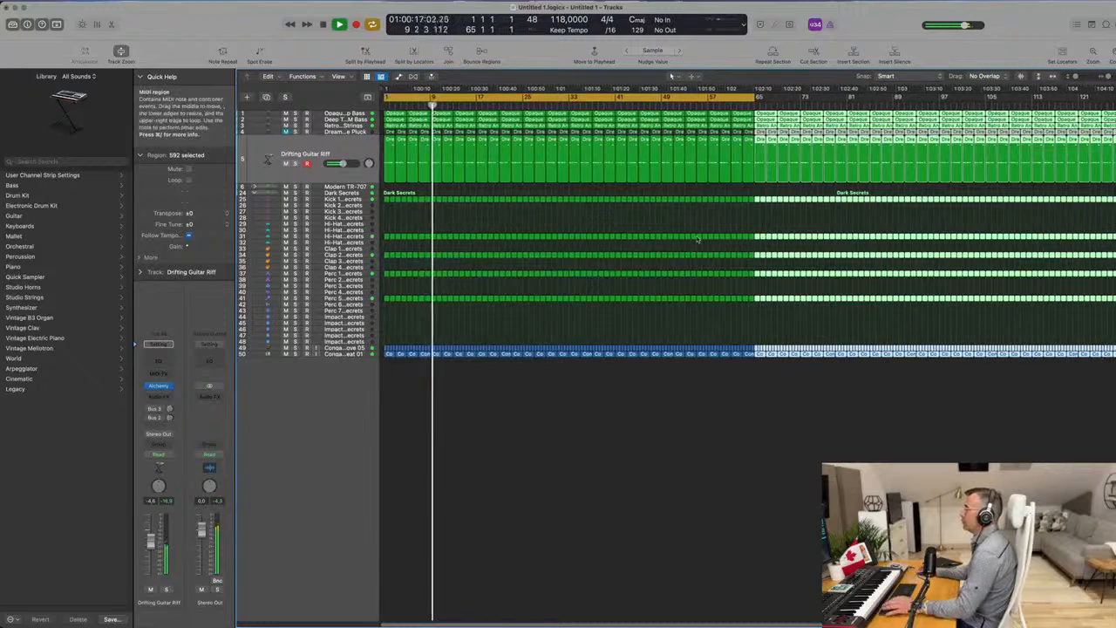
{"action": "left_click_drag", "start_coordinate": [756, 97], "coordinate": [1115, 105]}
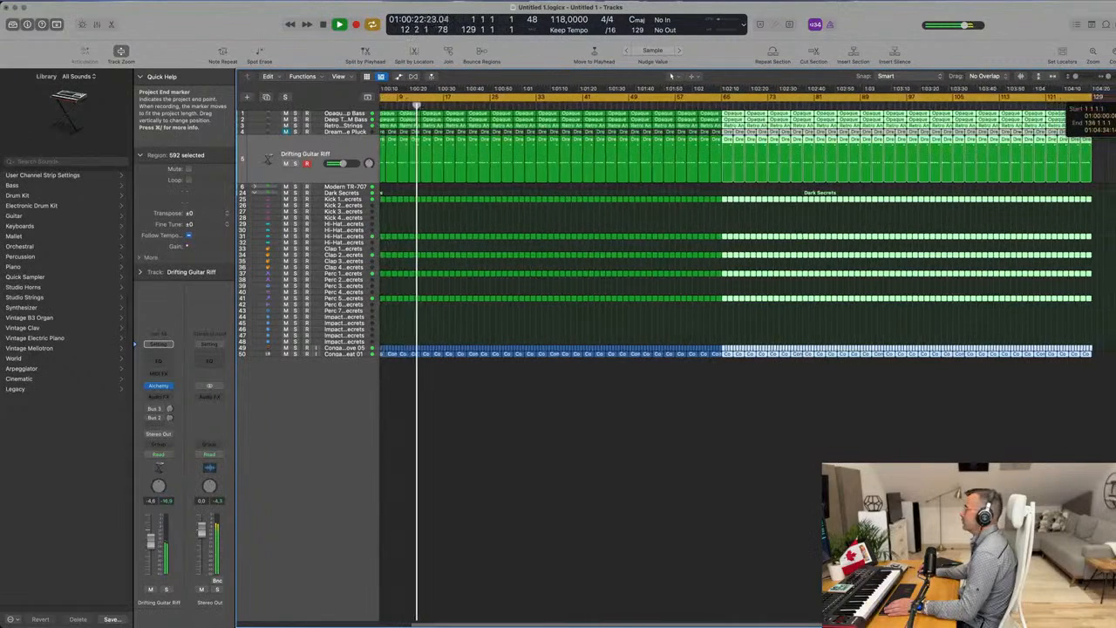
{"action": "left_click", "coordinate": [626, 233]}
{"action": "key", "text": "z"}
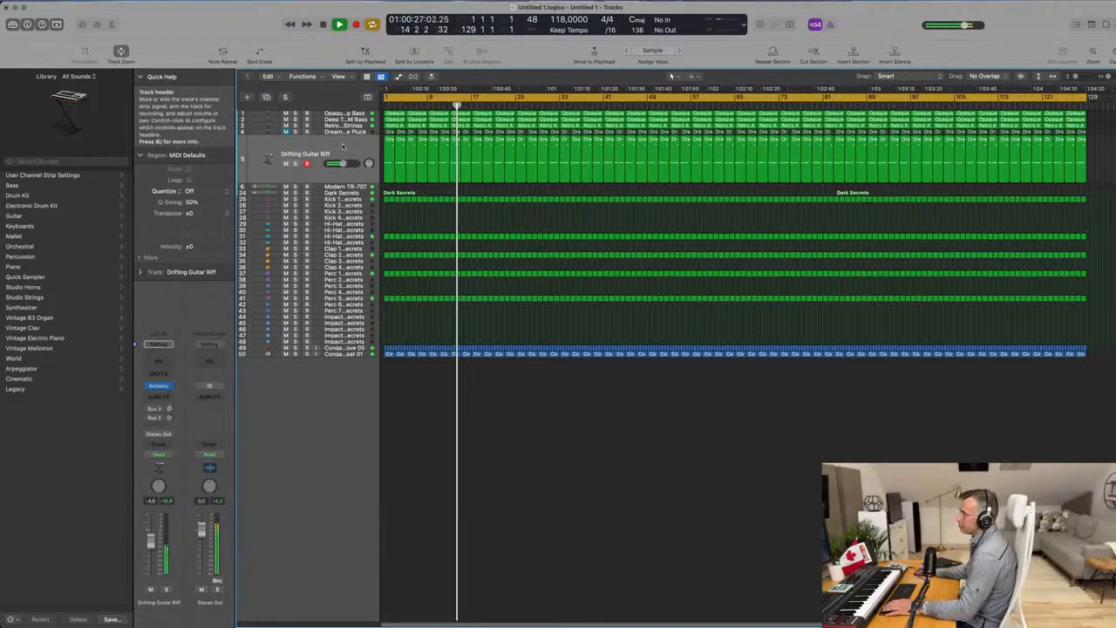
Mute the Retro Analog Synth Strings track and replay the arrangement from the beginning.
{"action": "key", "text": "super+a"}
{"action": "key", "text": "Return"}
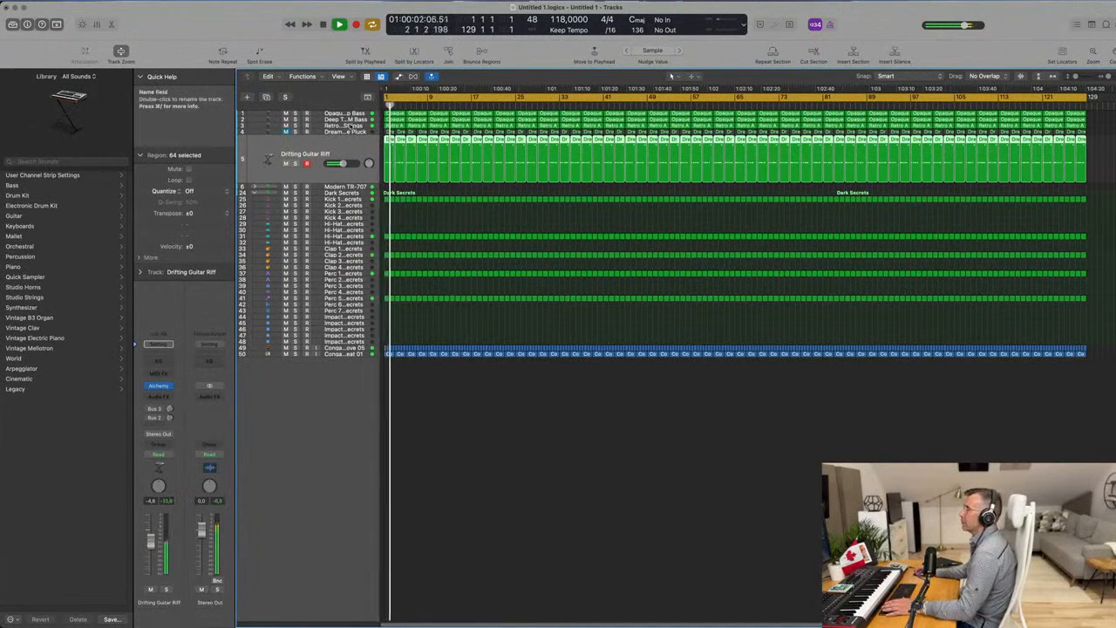
{"action": "left_click", "coordinate": [336, 126]}
{"action": "key", "text": "Return"}
{"action": "left_click", "coordinate": [286, 151]}
{"action": "key", "text": "Return"}
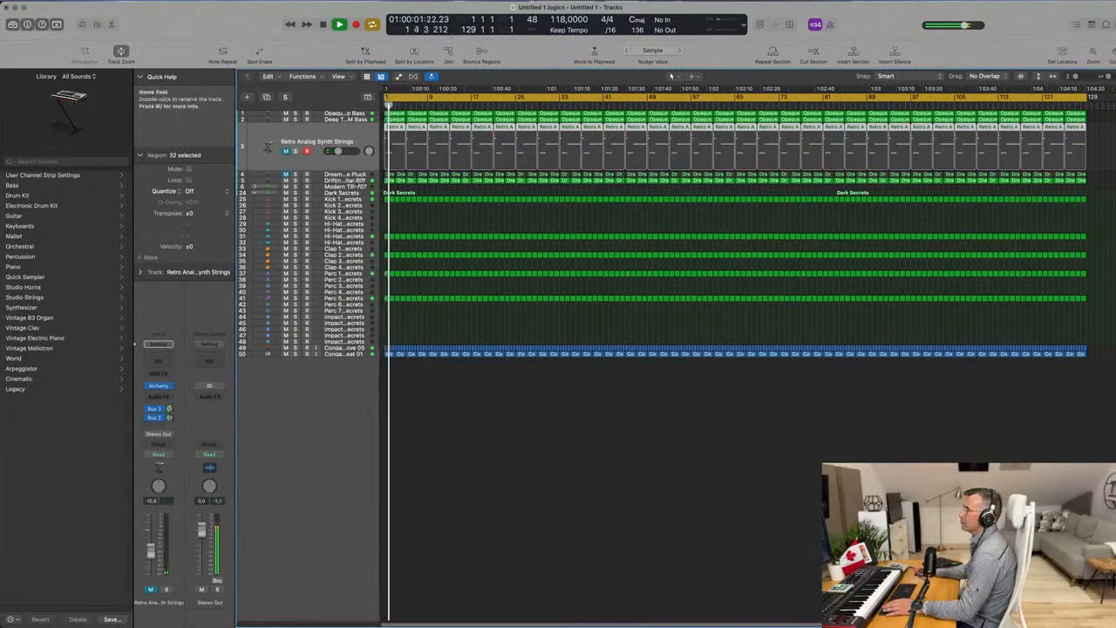
Set the Drifting Guitar Riff volume to about -6.0 dB and add a Channel EQ with a 12 dB/Oct low cut at 181 Hz.
{"action": "left_click", "coordinate": [346, 180]}
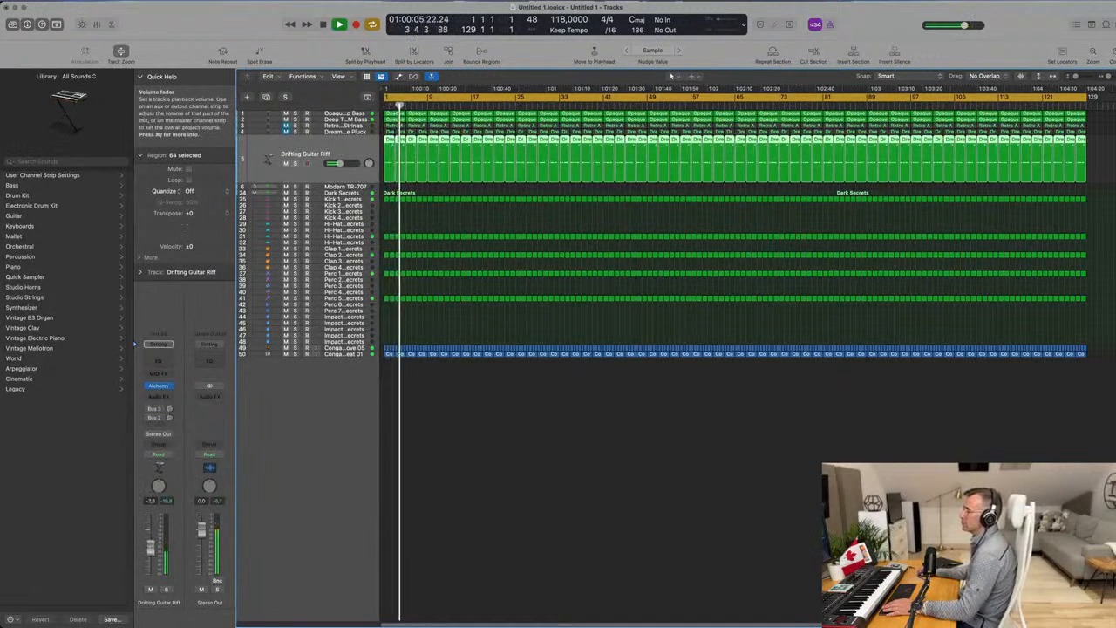
{"action": "key", "text": "Return"}
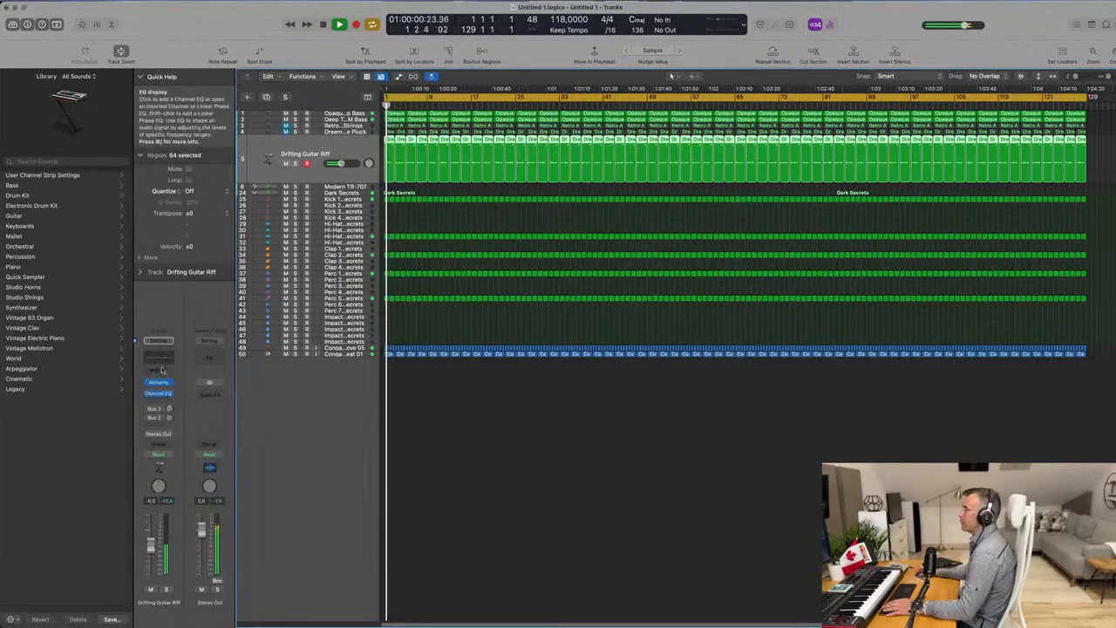
{"action": "left_click", "coordinate": [158, 393]}
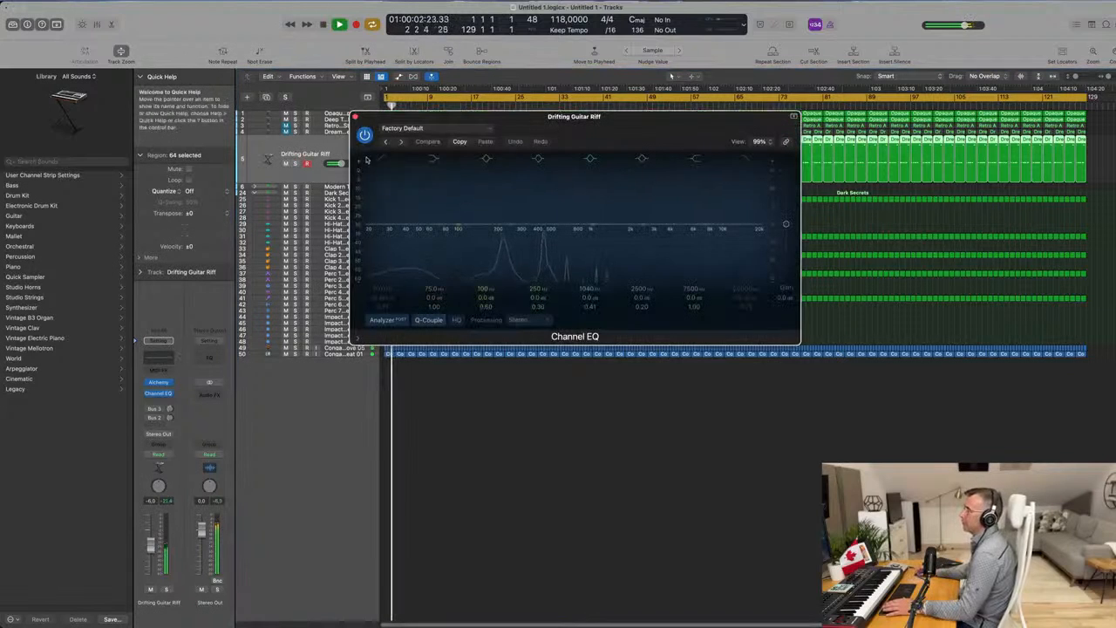
{"action": "left_click_drag", "start_coordinate": [384, 193], "coordinate": [501, 191]}
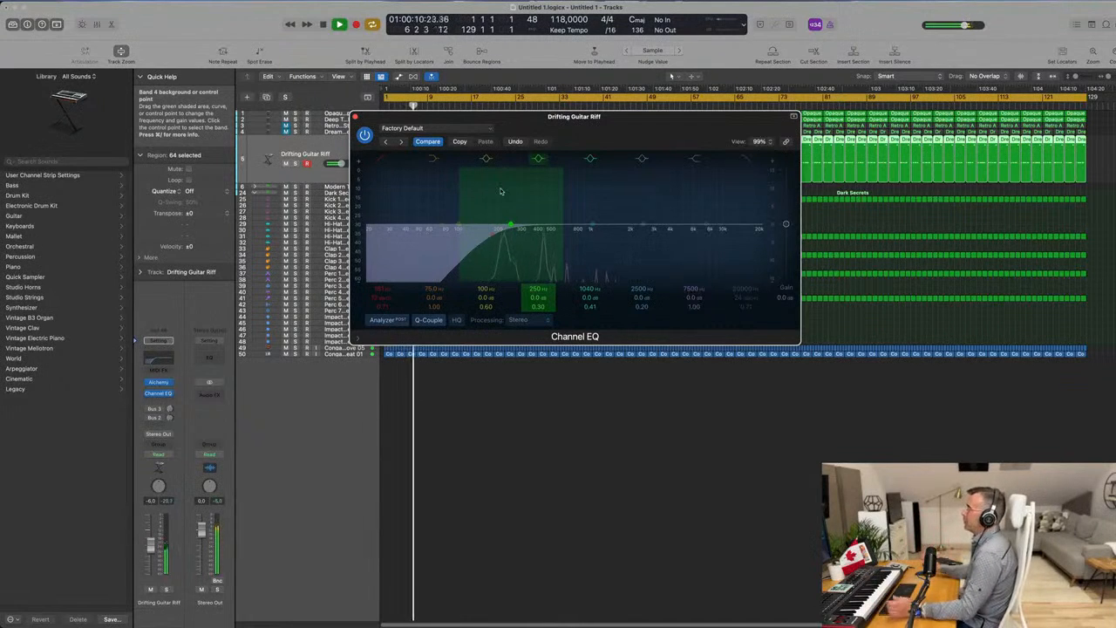
{"action": "left_click_drag", "start_coordinate": [627, 128], "coordinate": [586, 143]}
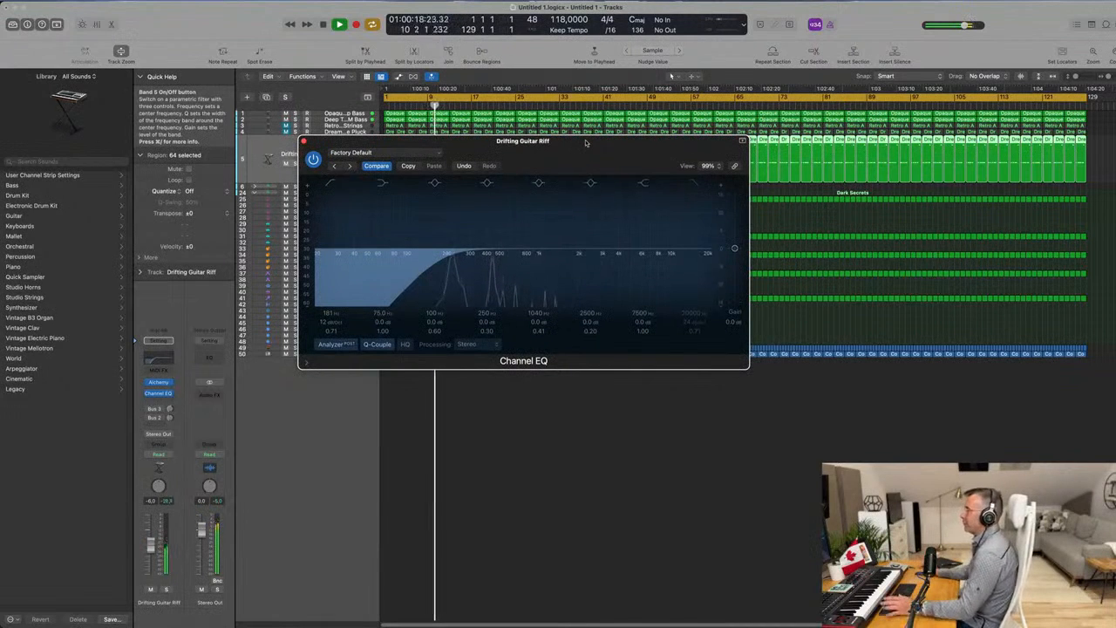
{"action": "left_click_drag", "start_coordinate": [586, 143], "coordinate": [456, 207]}
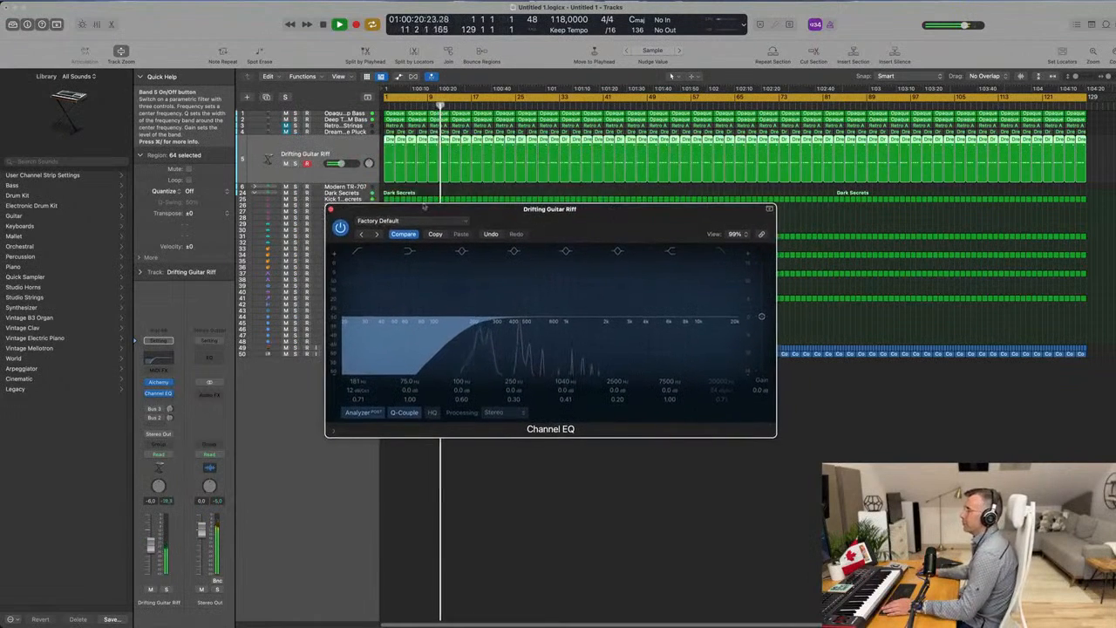
{"action": "left_click", "coordinate": [331, 210]}
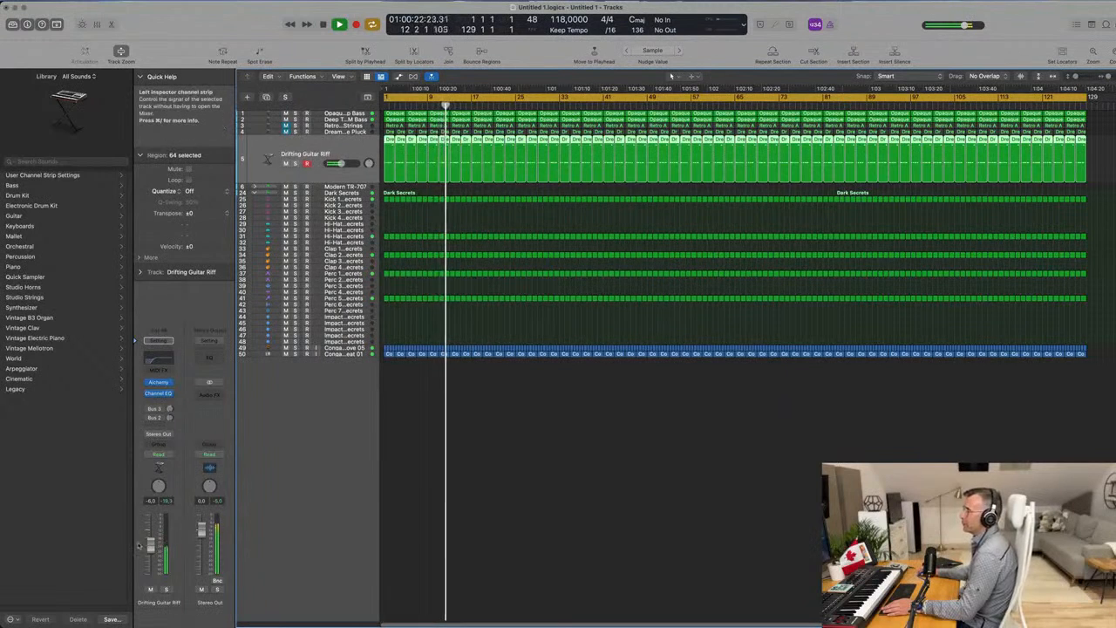
Check the filtered Drifting Guitar Riff in solo, set its volume to about -6.2 dB and restart playback.
{"action": "left_click", "coordinate": [167, 590]}
{"action": "left_click", "coordinate": [168, 590]}
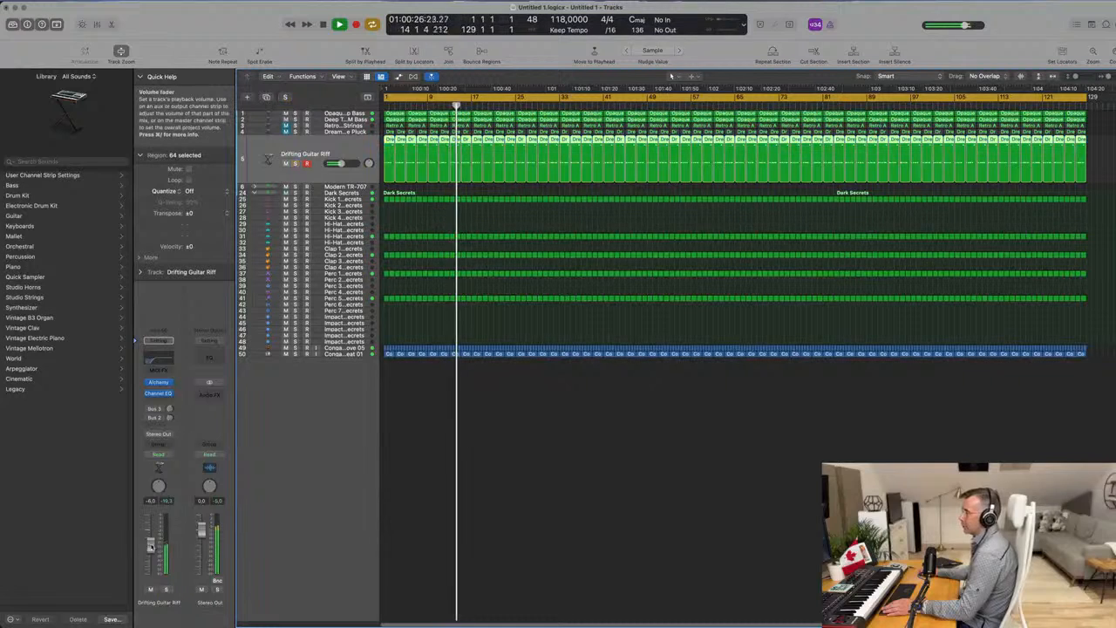
{"action": "key", "text": "Return"}
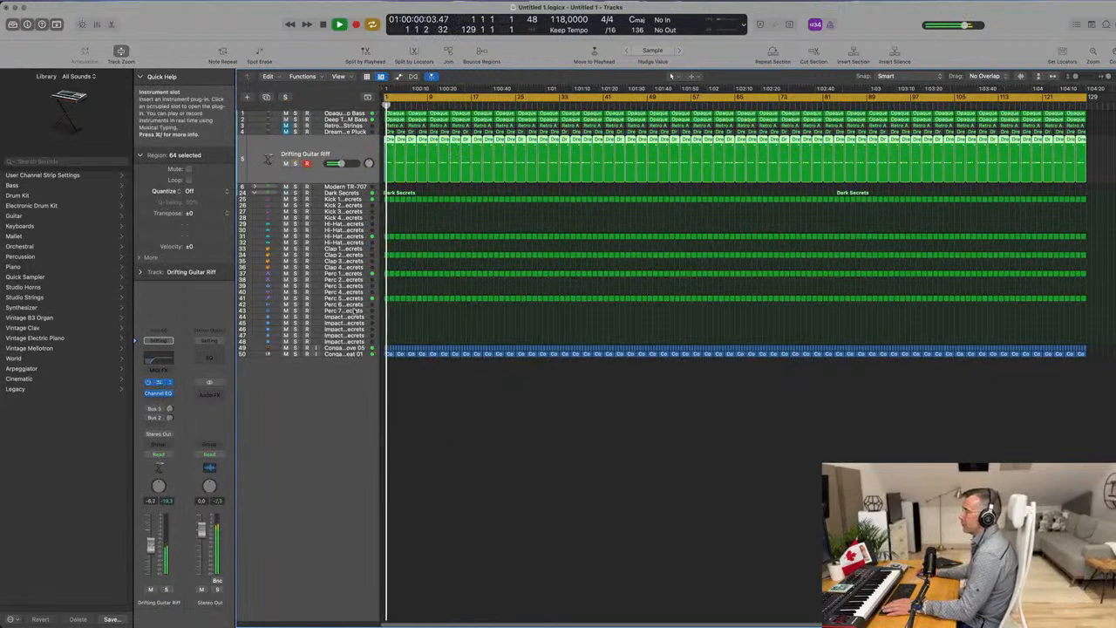
Try the Round Pluck and Ambient Comb Sweep snapshots in Drifting Guitar Riff's Alchemy and set the track volume to about -4.5 dB.
{"action": "left_click", "coordinate": [159, 382]}
{"action": "left_click_drag", "start_coordinate": [723, 227], "coordinate": [612, 201]}
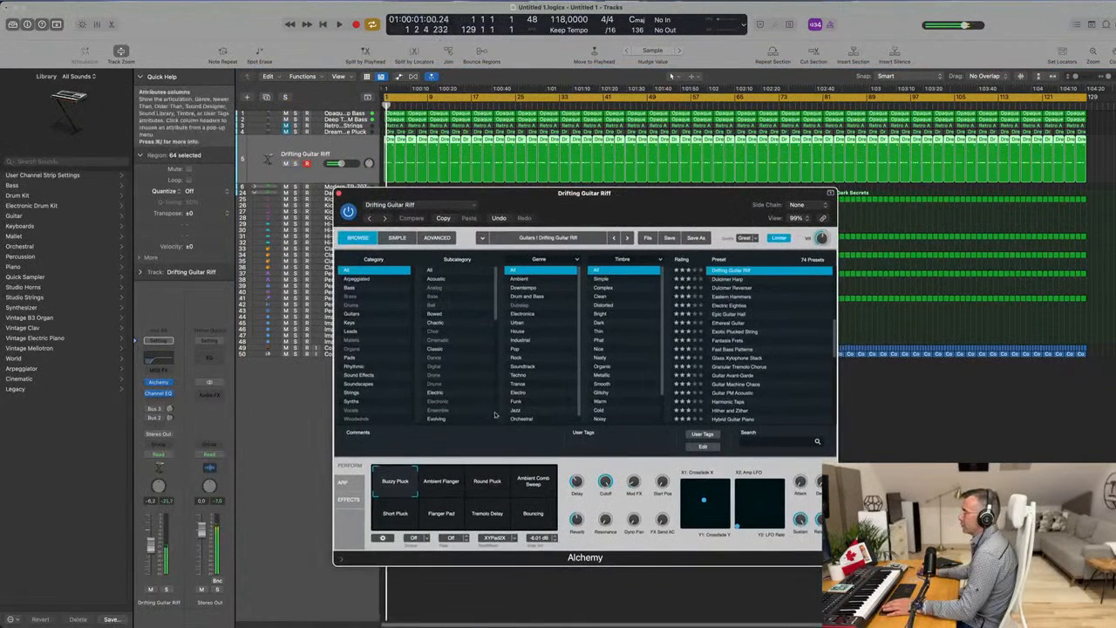
{"action": "left_click", "coordinate": [452, 481]}
{"action": "left_click", "coordinate": [481, 486]}
{"action": "key", "text": "space"}
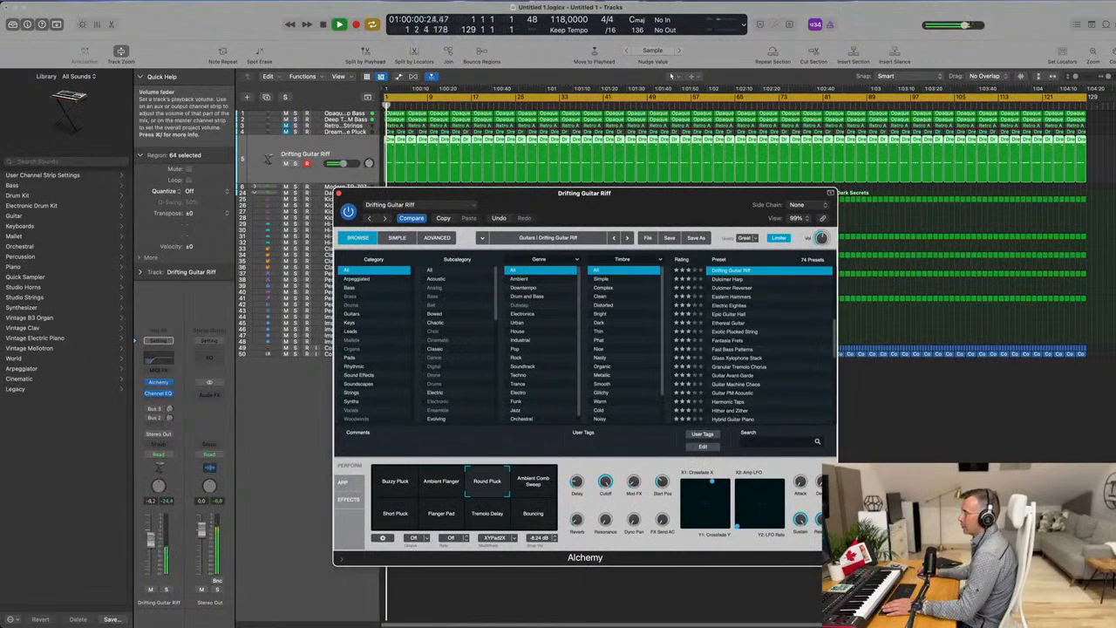
{"action": "left_click_drag", "start_coordinate": [150, 540], "coordinate": [150, 536]}
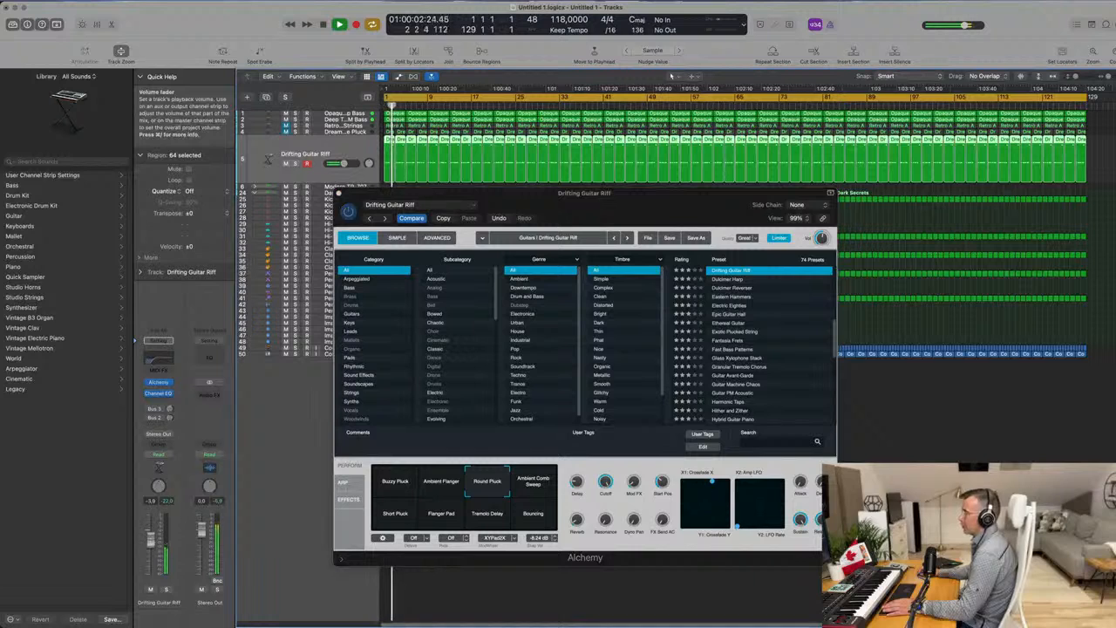
{"action": "left_click", "coordinate": [546, 486]}
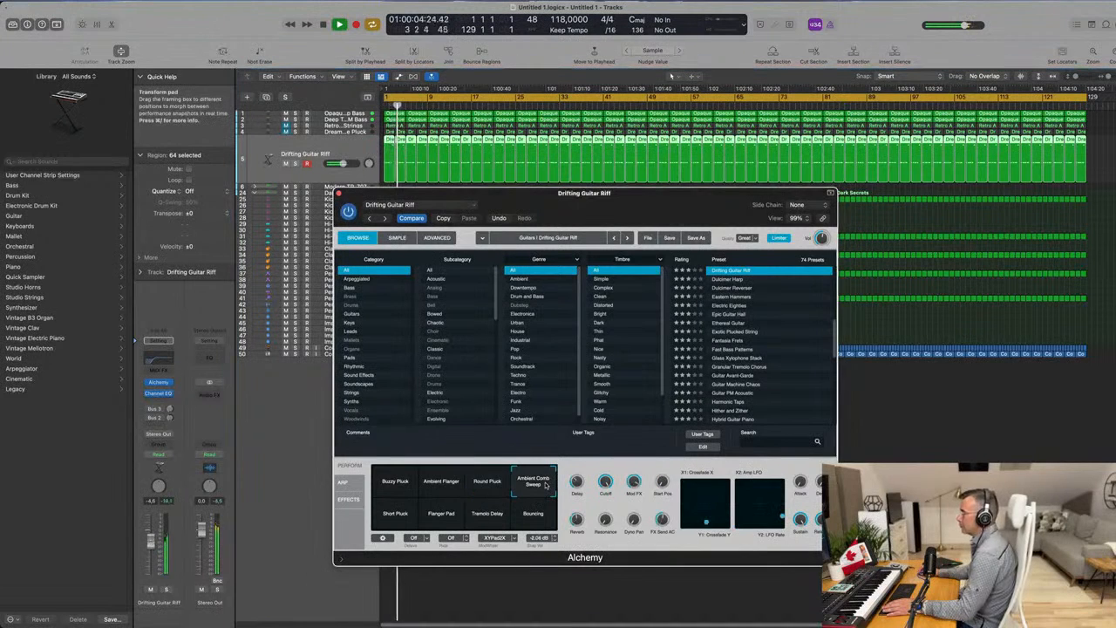
Switch Drifting Guitar Riff's Alchemy to the Short Pluck snapshot, restart playback and set the track volume to about -2.1 dB.
{"action": "left_click", "coordinate": [395, 522]}
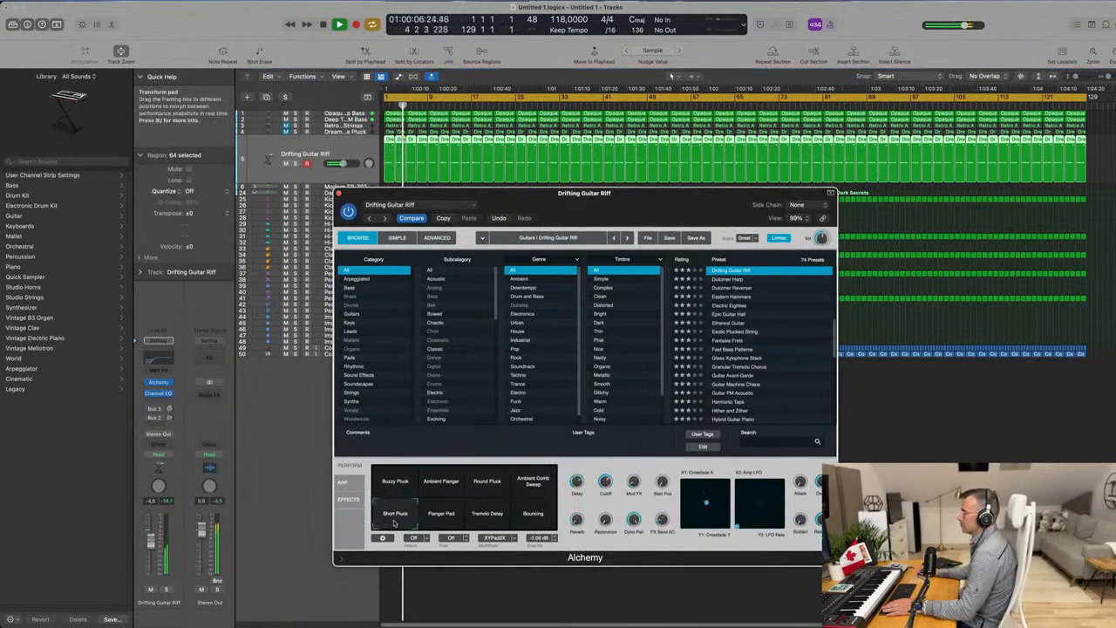
{"action": "key", "text": "space"}
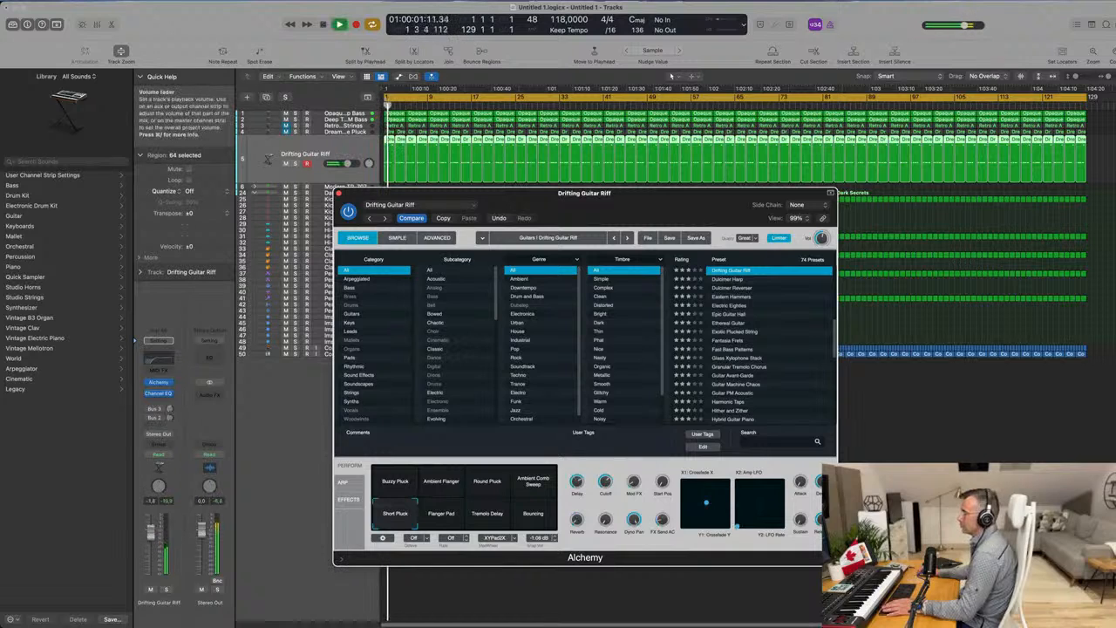
{"action": "left_click", "coordinate": [152, 533]}
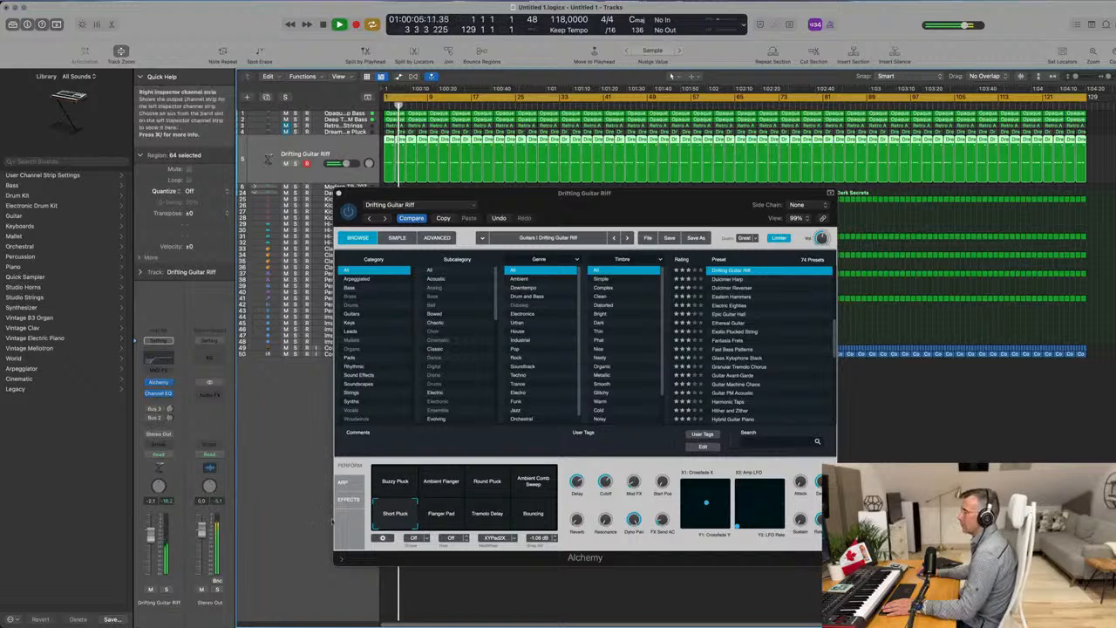
Morph the Alchemy transform pad between Short Pluck and Buzzy Pluck, set the Drifting Guitar Riff volume to about -2.0 dB and close the plug-in.
{"action": "left_click", "coordinate": [396, 515]}
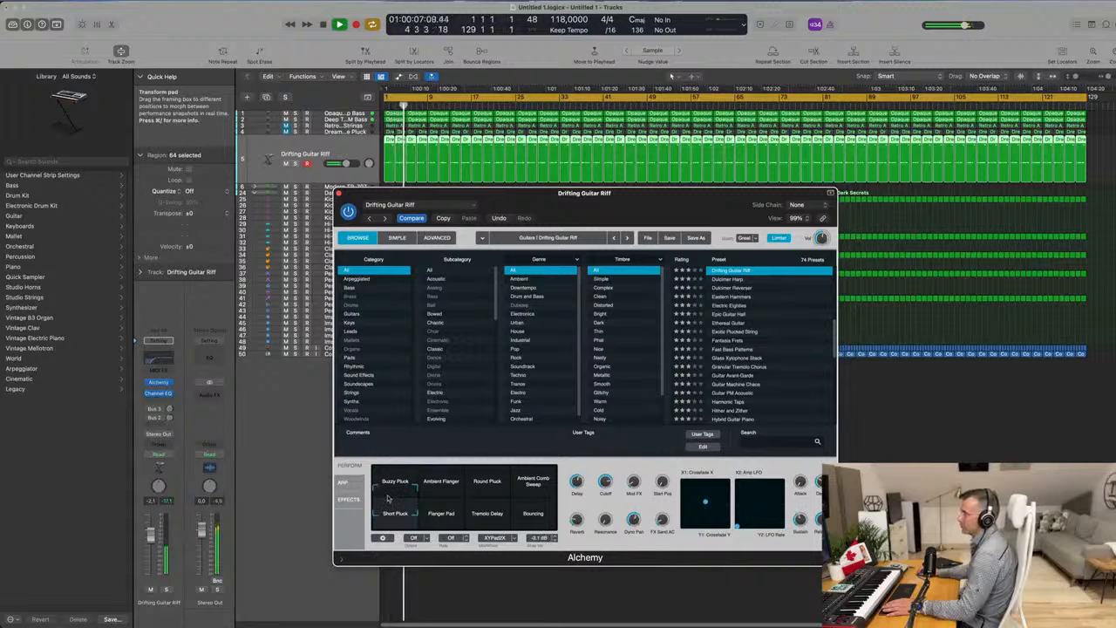
{"action": "left_click_drag", "start_coordinate": [409, 498], "coordinate": [415, 499]}
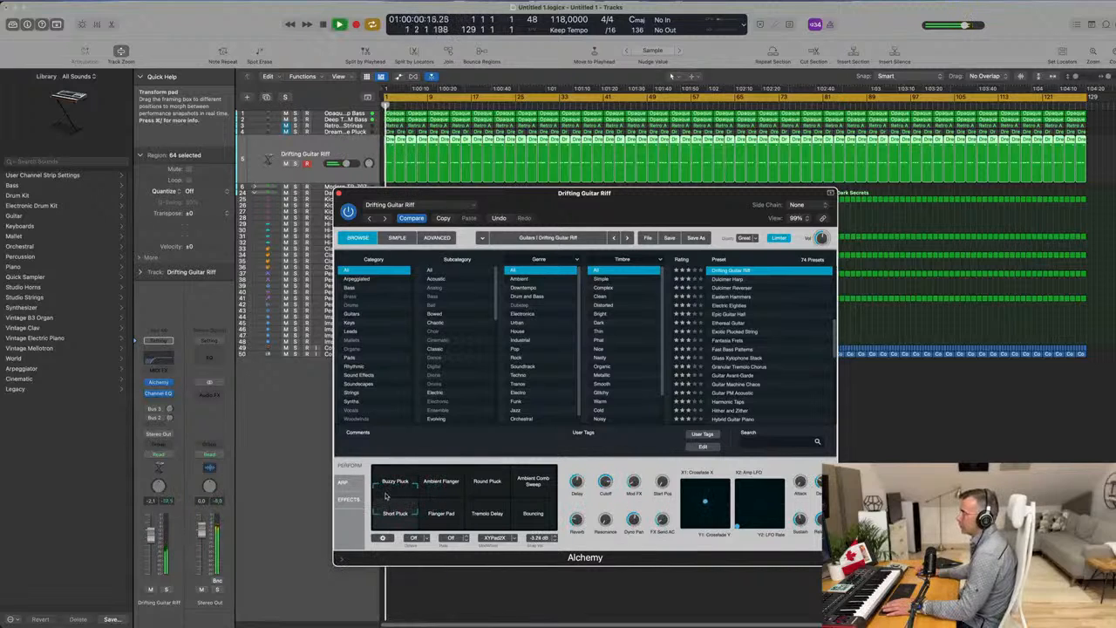
{"action": "left_click_drag", "start_coordinate": [378, 528], "coordinate": [378, 443]}
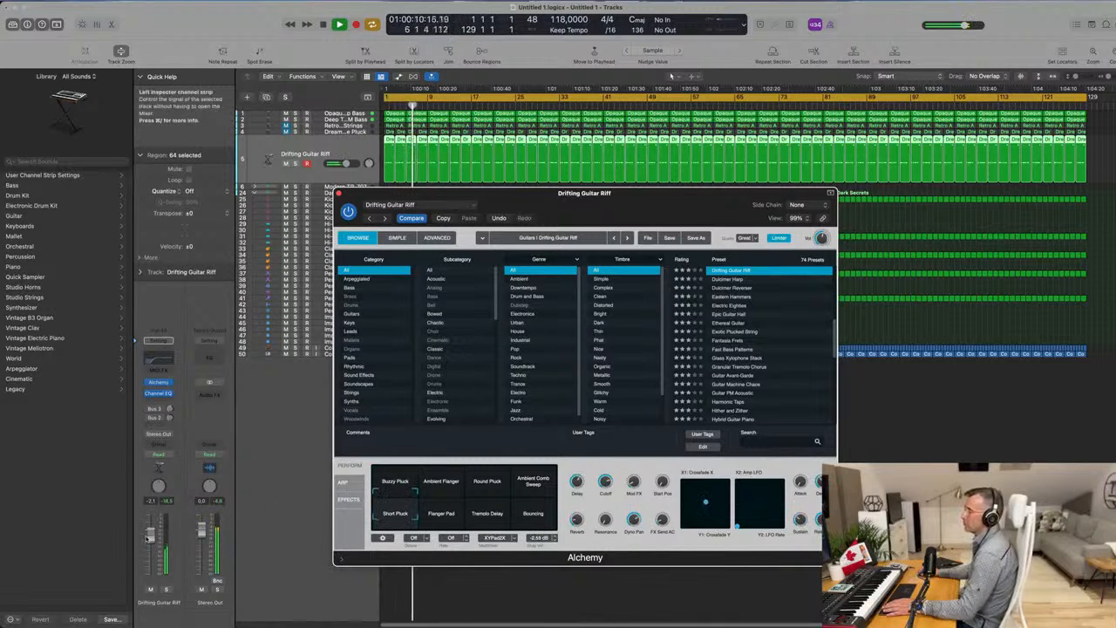
{"action": "left_click_drag", "start_coordinate": [147, 539], "coordinate": [146, 538]}
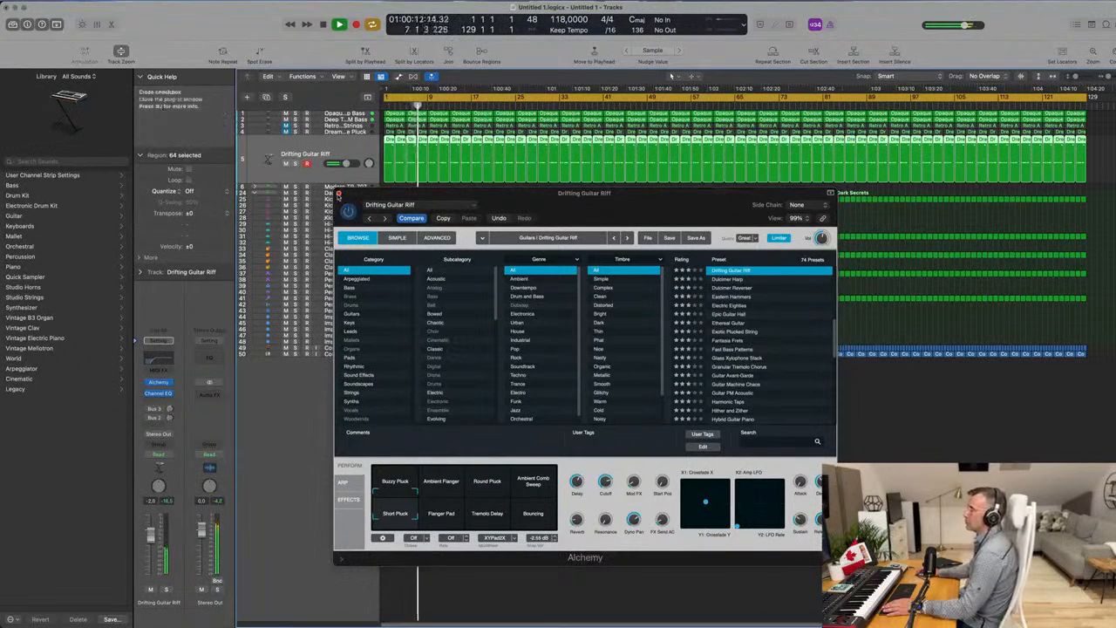
{"action": "left_click", "coordinate": [339, 195]}
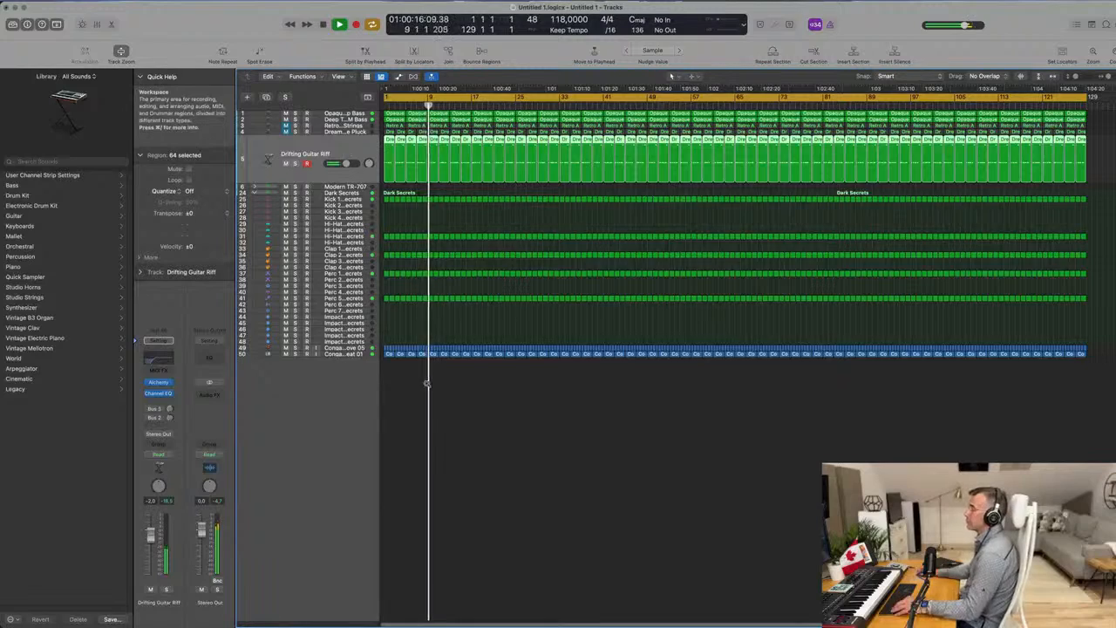
Check the Perc 5 - Dark Secrets part in solo and compare the groove with the track muted and unmuted.
{"action": "scroll", "coordinate": [426, 383], "scroll_direction": "up", "scroll_amount": 8}
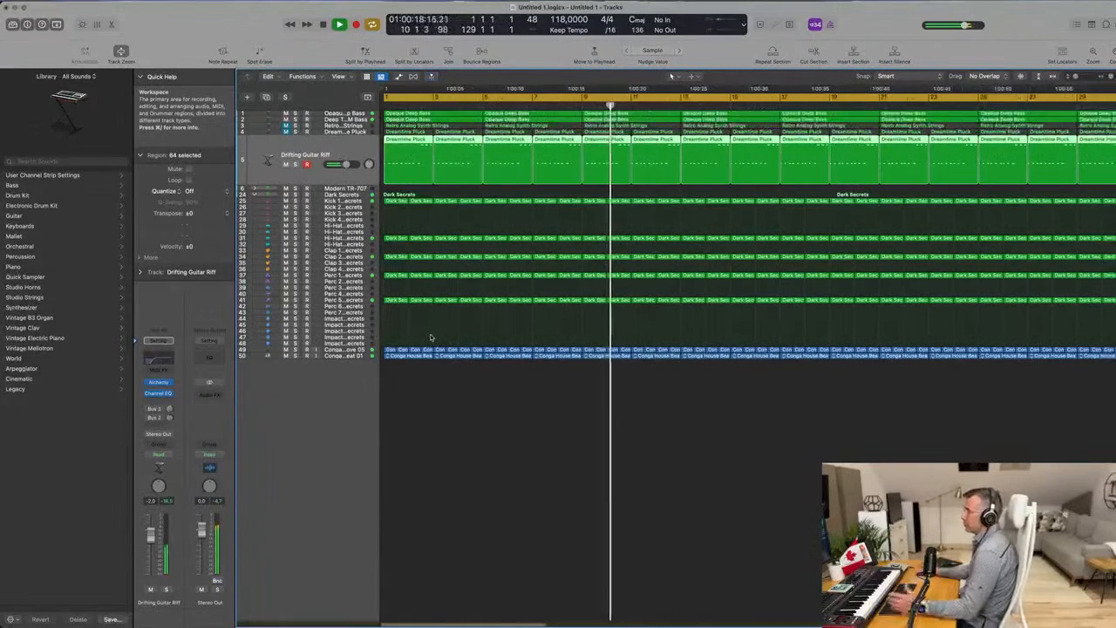
{"action": "left_click", "coordinate": [342, 300]}
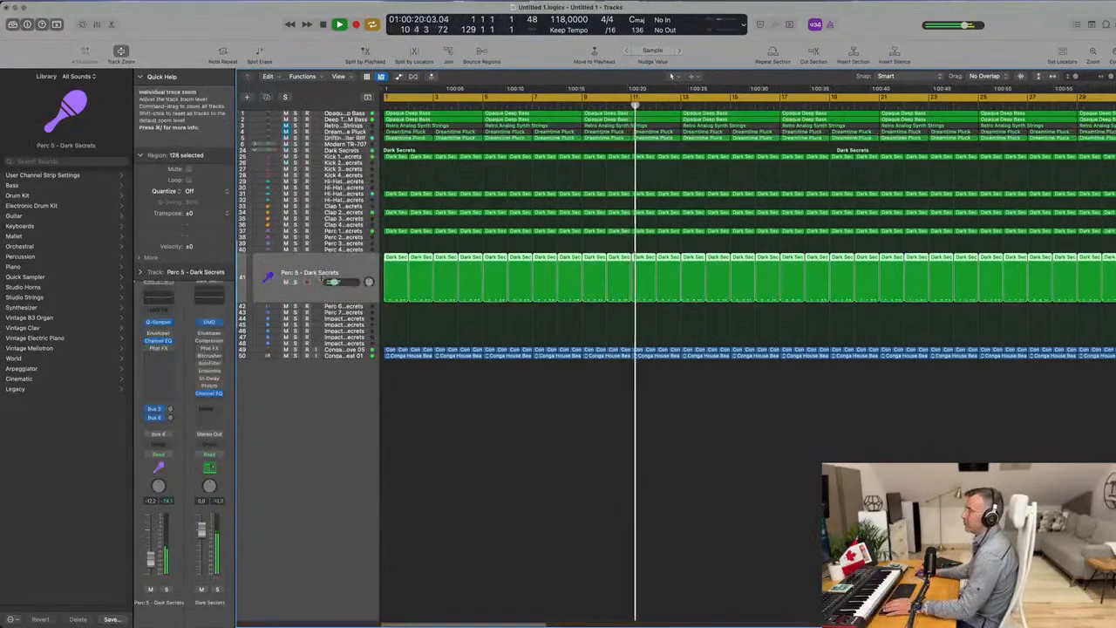
{"action": "left_click", "coordinate": [295, 282]}
{"action": "left_click", "coordinate": [295, 283]}
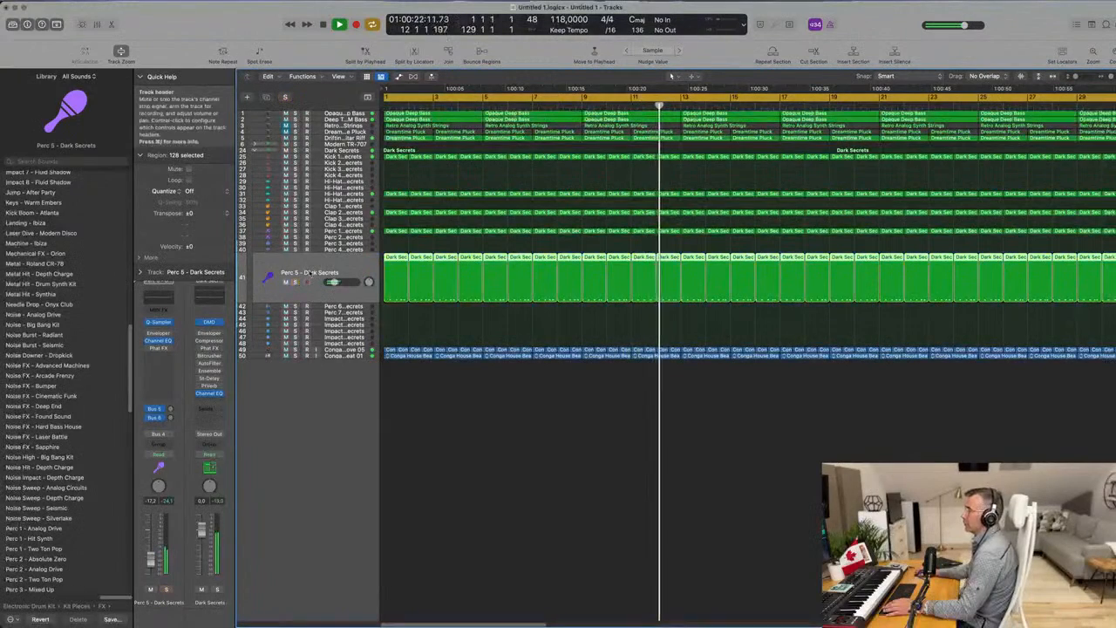
{"action": "left_click", "coordinate": [285, 284]}
{"action": "key", "text": "super+Left"}
{"action": "key", "text": "super+Left"}
{"action": "key", "text": "super+Left"}
{"action": "key", "text": "super+Left"}
{"action": "key", "text": "super+Left"}
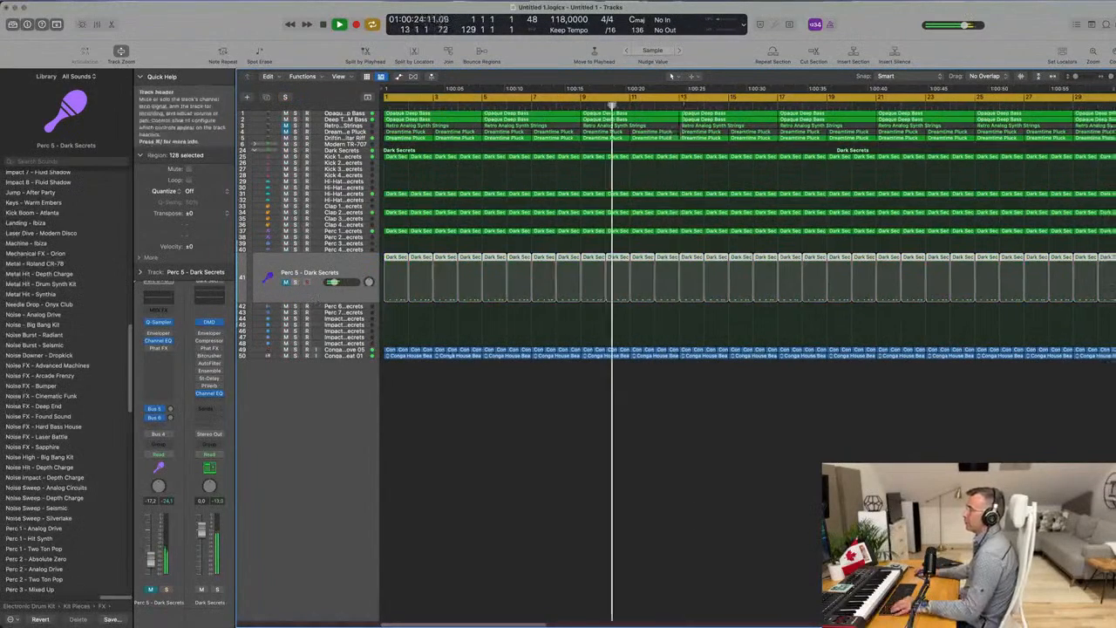
{"action": "left_click", "coordinate": [286, 285]}
{"action": "key", "text": "Return"}
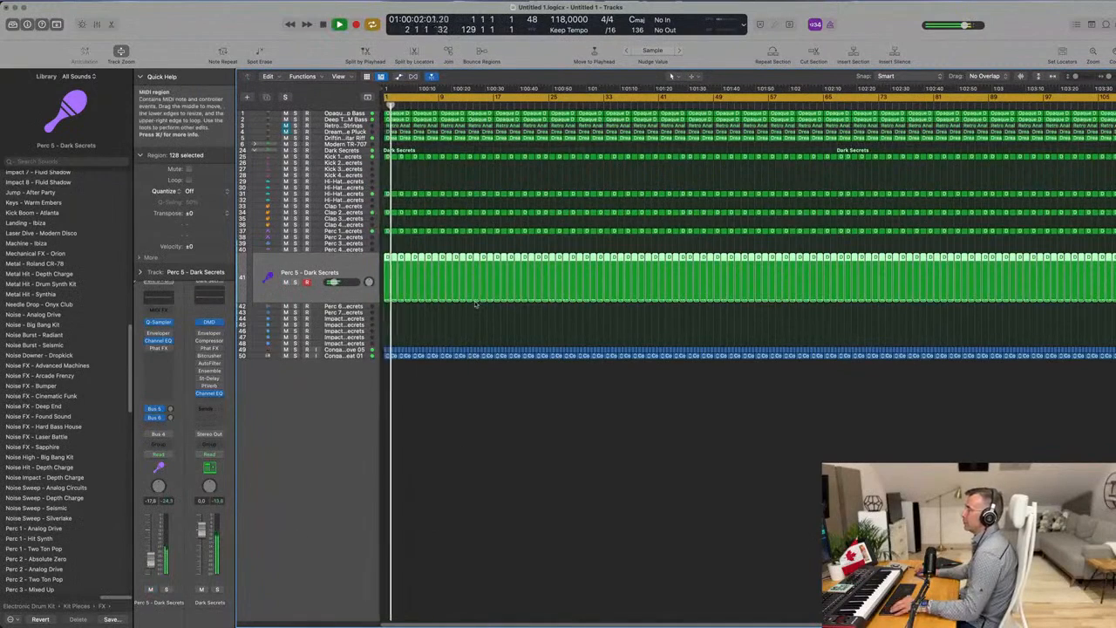
{"action": "key", "text": "super+Right"}
{"action": "key", "text": "super+Right"}
{"action": "key", "text": "super+Right"}
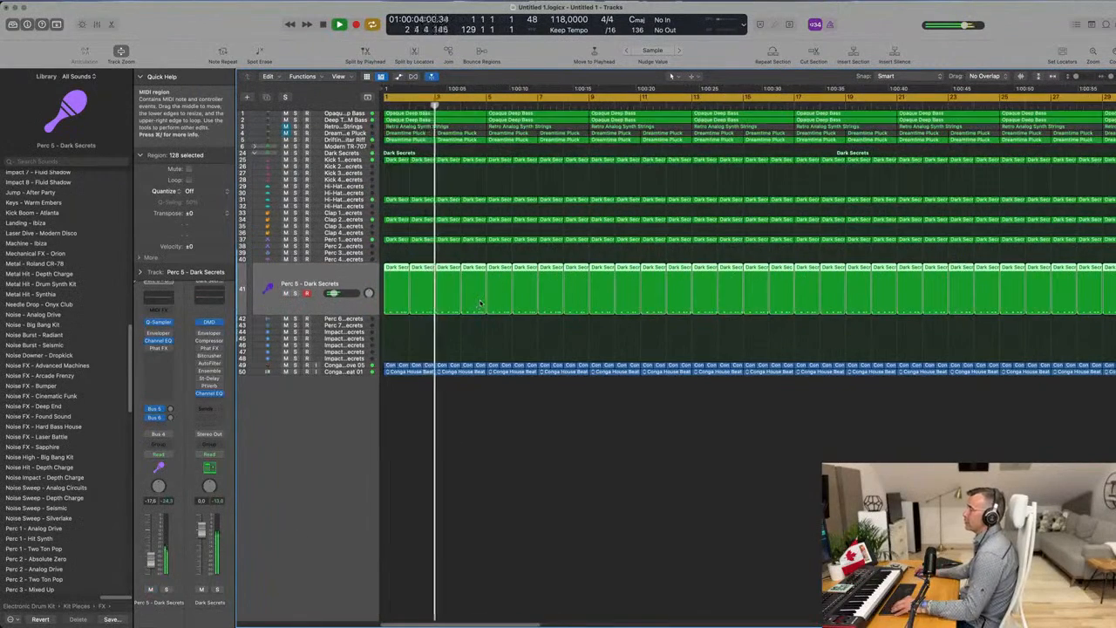
{"action": "key", "text": "super+Left"}
Solo the Opaque Deep Bass and Deep Techno FM Bass tracks together and compare them with Opaque Deep Bass briefly muted.
{"action": "left_click", "coordinate": [338, 127]}
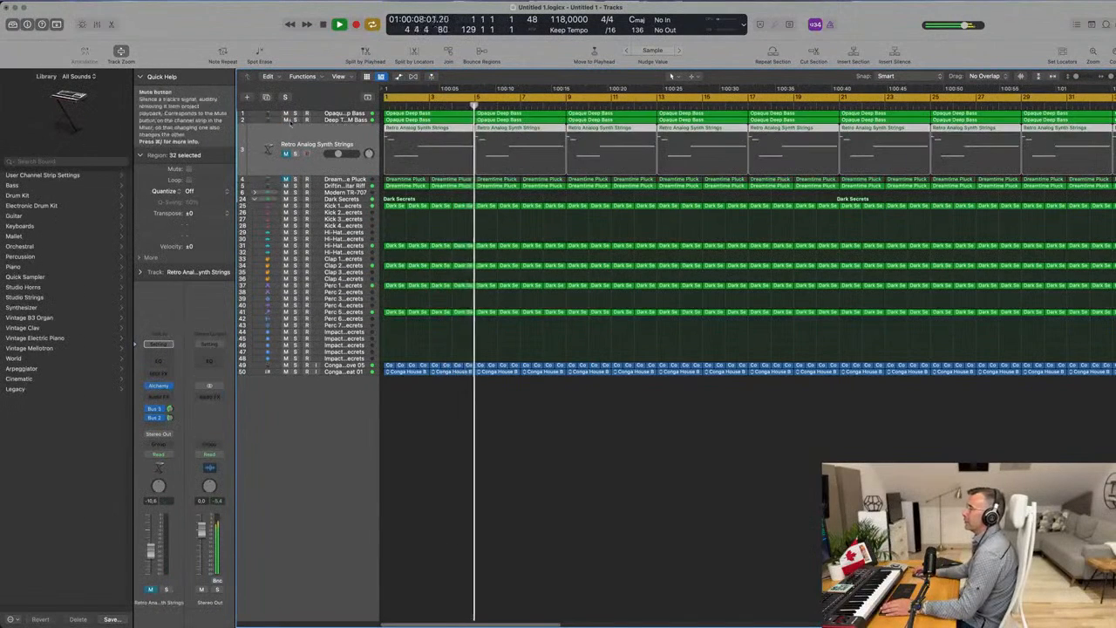
{"action": "left_click", "coordinate": [295, 120]}
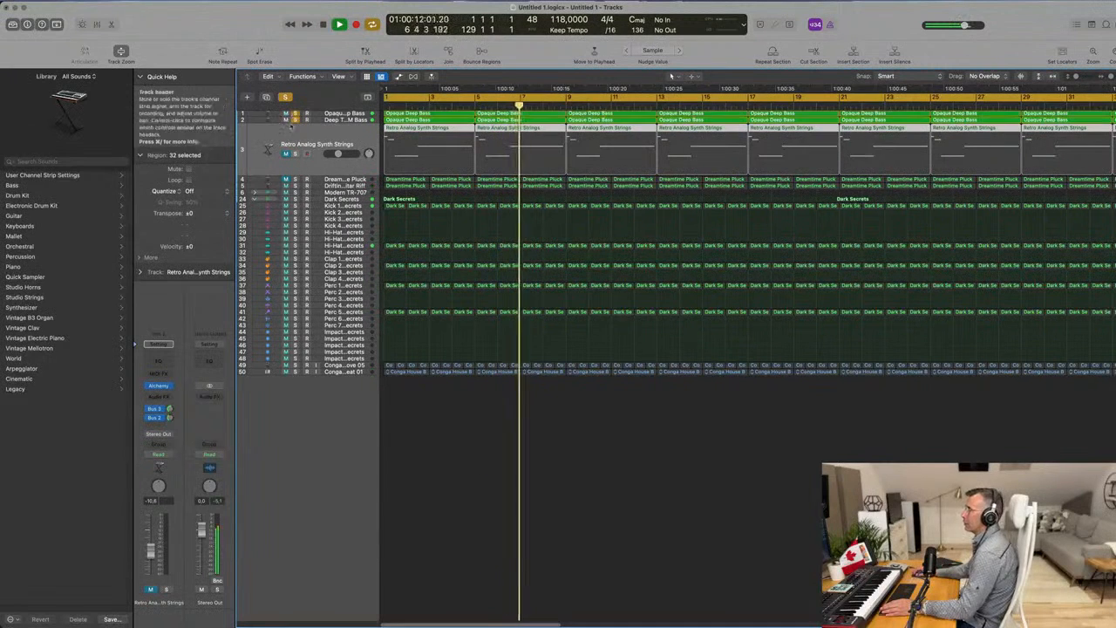
{"action": "left_click", "coordinate": [331, 115]}
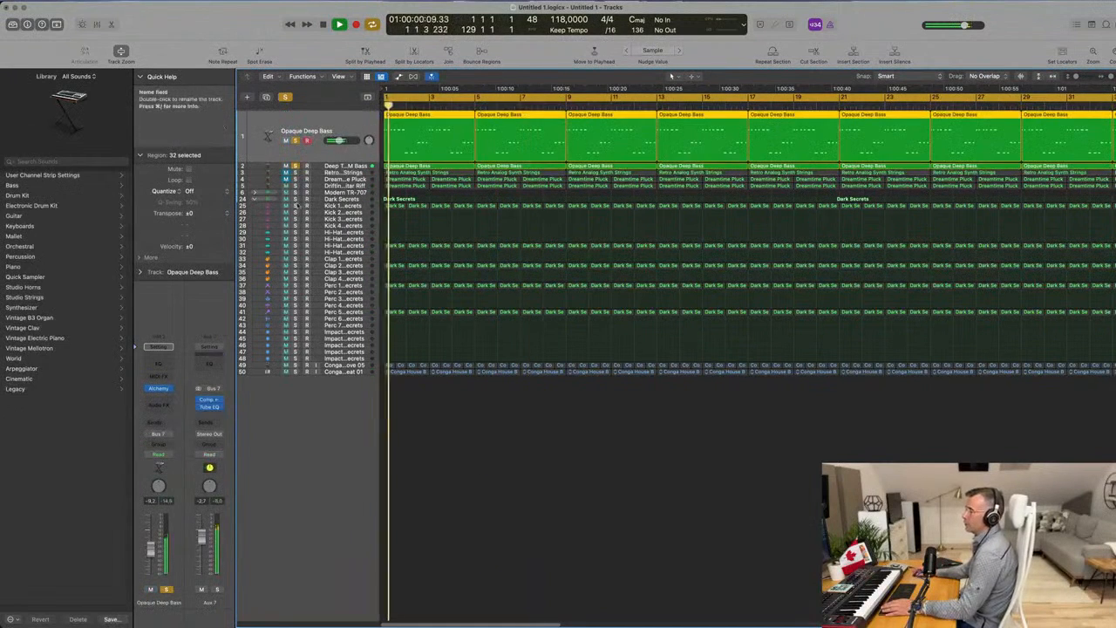
{"action": "left_click", "coordinate": [150, 589]}
{"action": "left_click", "coordinate": [150, 590]}
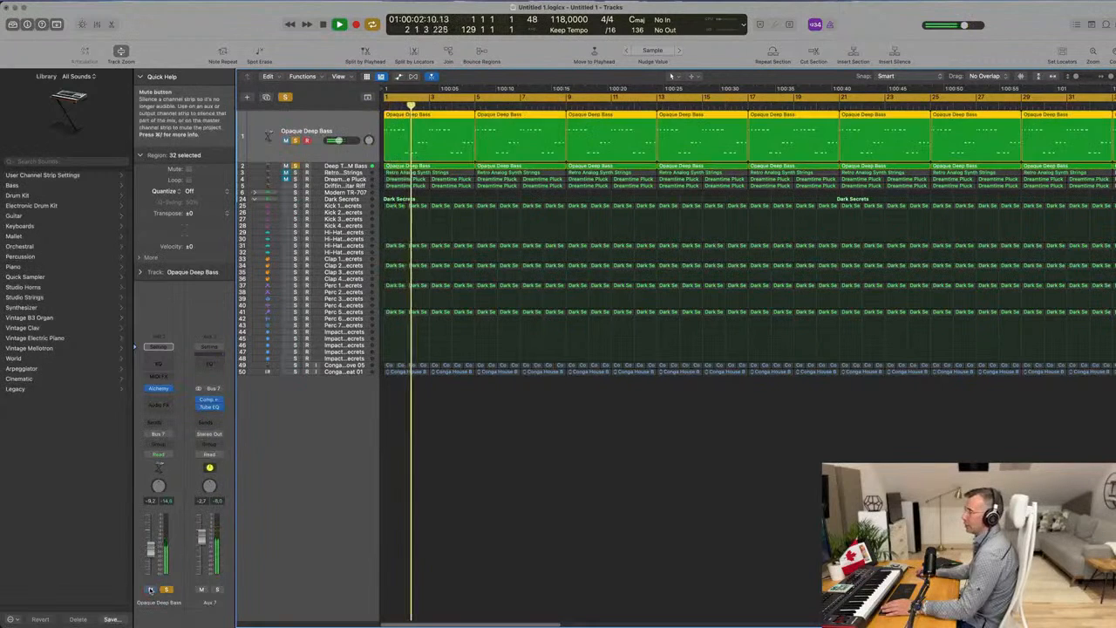
Add a Channel EQ to Opaque Deep Bass with a +1.7 dB low shelf boost at 75 Hz.
{"action": "left_click", "coordinate": [161, 365]}
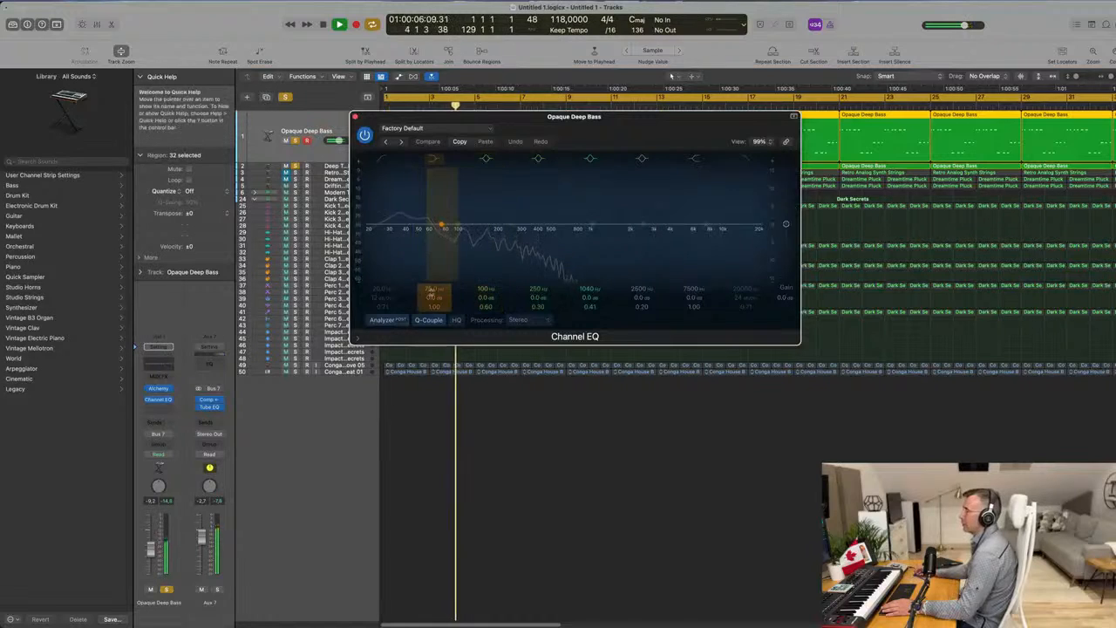
{"action": "left_click_drag", "start_coordinate": [442, 225], "coordinate": [442, 226]}
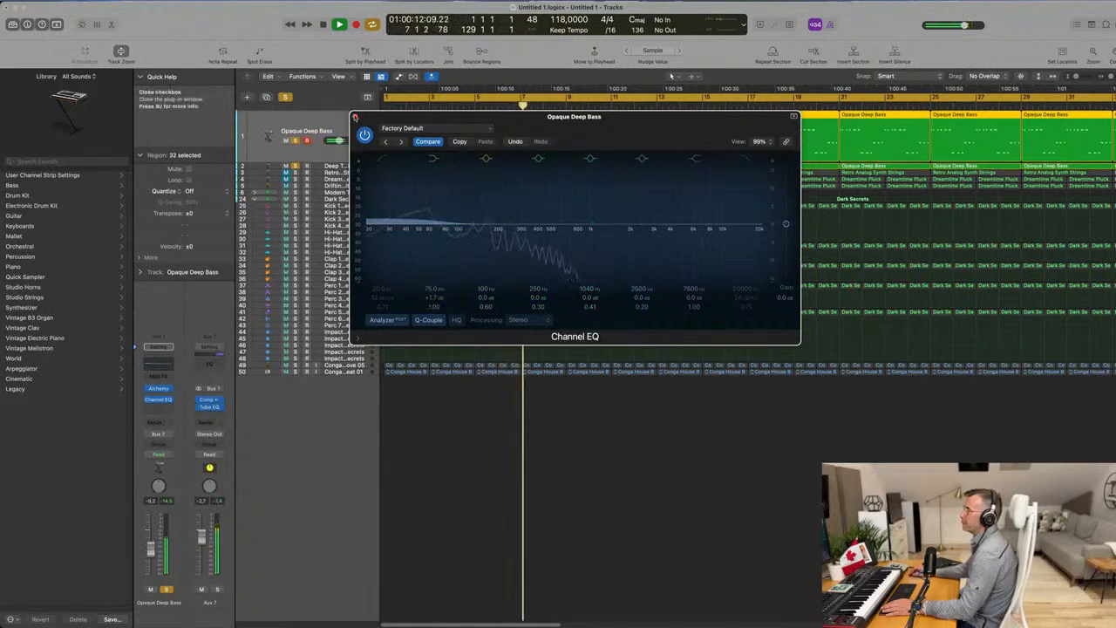
{"action": "left_click", "coordinate": [355, 117]}
Add a Channel EQ to Deep Techno FM Bass with a low cut and a slight dip near 100 Hz.
{"action": "key", "text": "Down"}
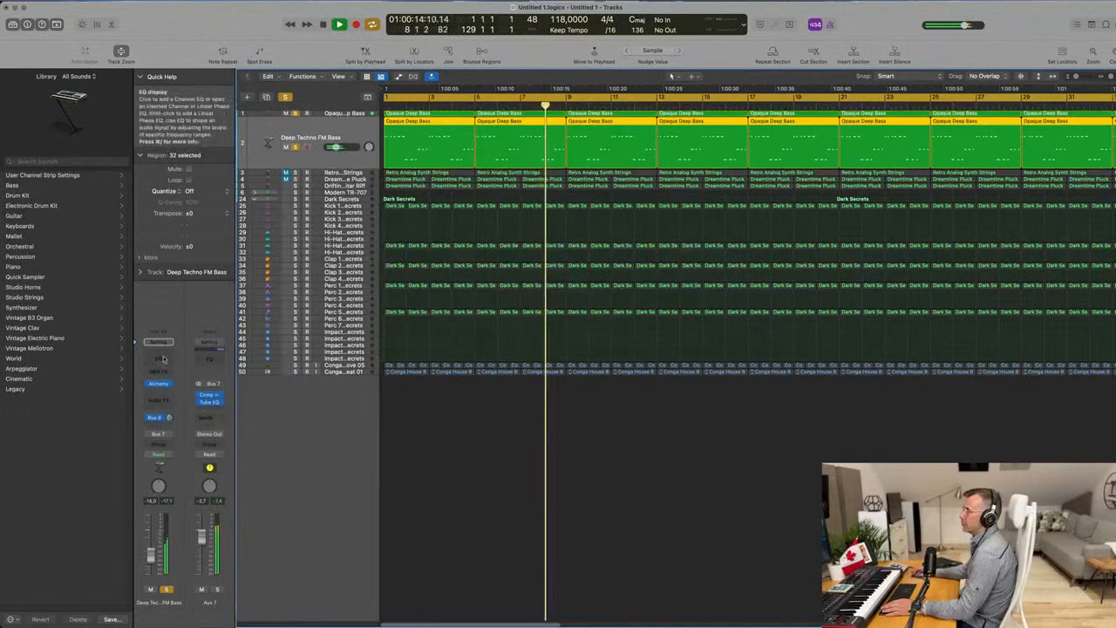
{"action": "left_click", "coordinate": [162, 357]}
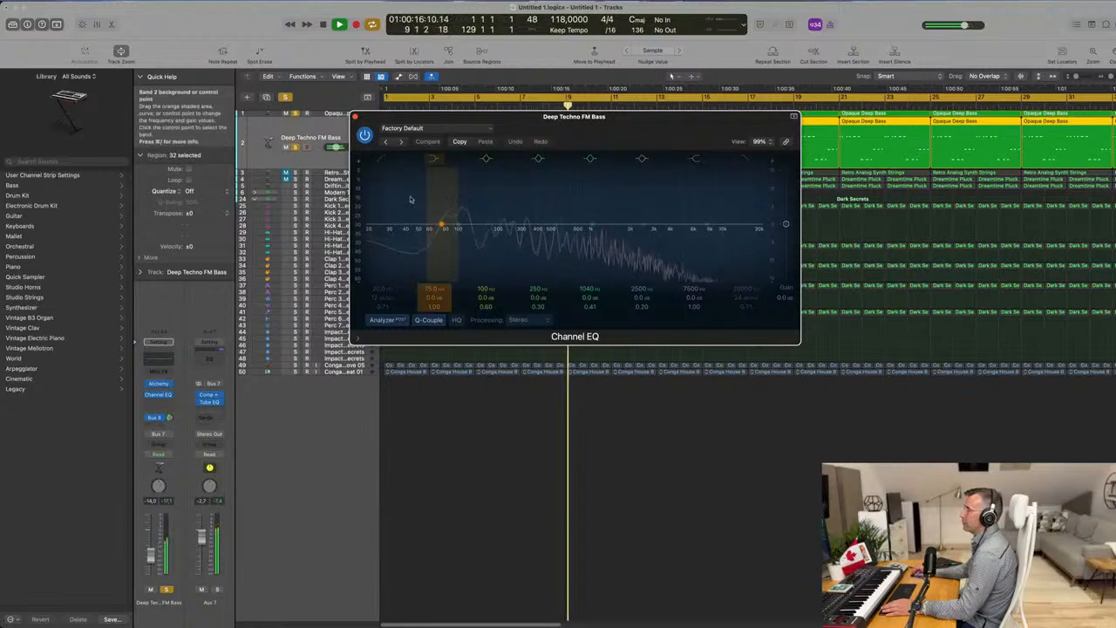
{"action": "left_click", "coordinate": [378, 160]}
{"action": "left_click_drag", "start_coordinate": [373, 228], "coordinate": [475, 212]}
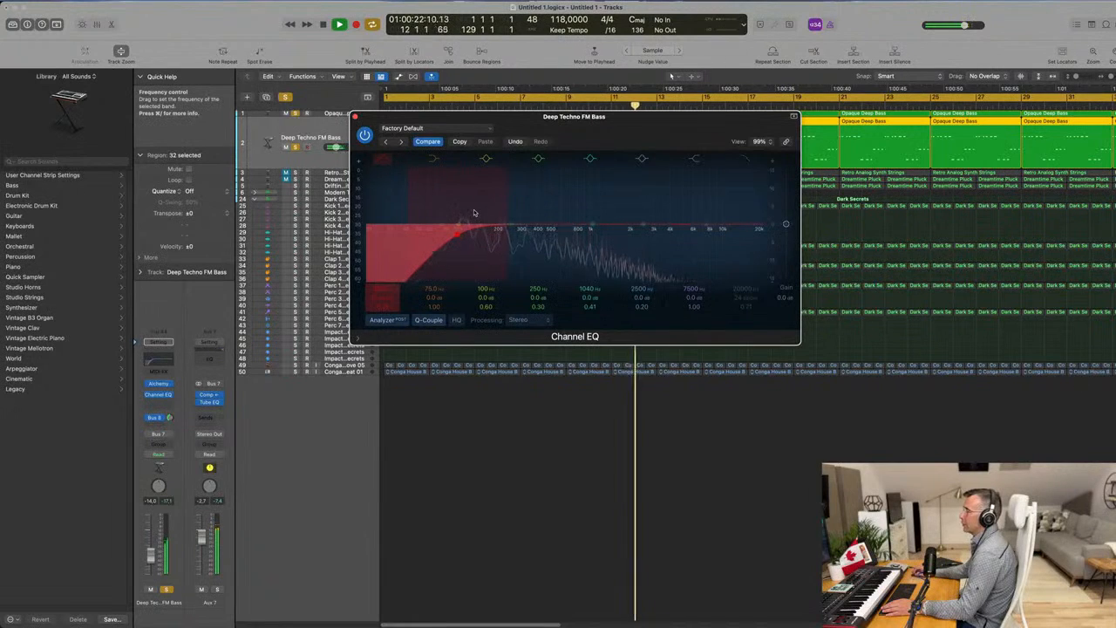
{"action": "left_click_drag", "start_coordinate": [475, 213], "coordinate": [561, 212]}
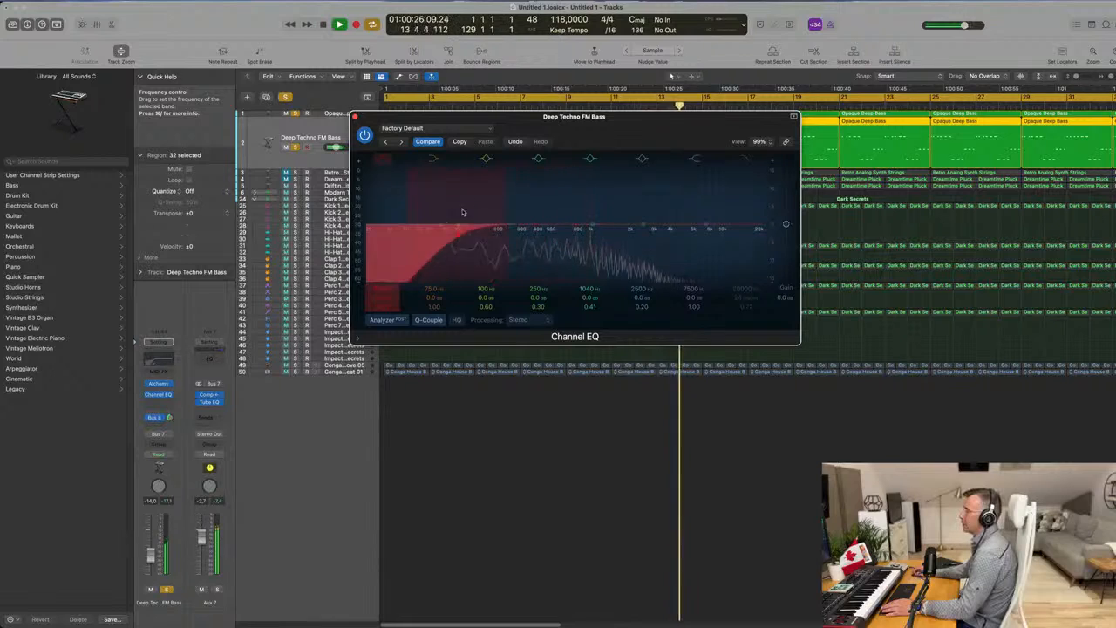
{"action": "left_click_drag", "start_coordinate": [470, 212], "coordinate": [402, 211]}
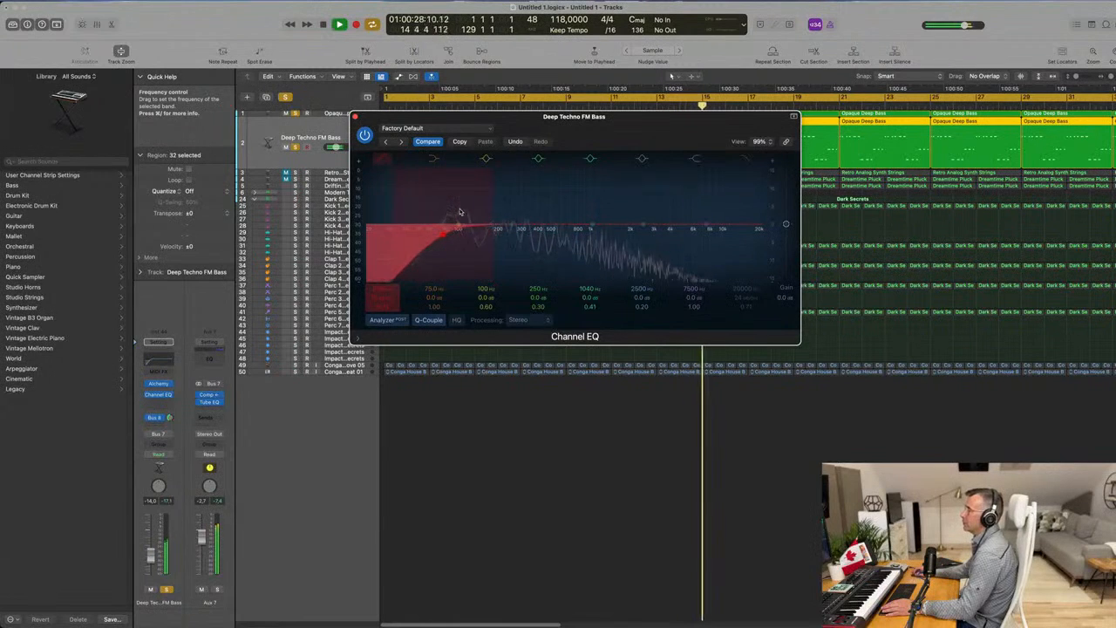
{"action": "left_click_drag", "start_coordinate": [461, 229], "coordinate": [465, 232]}
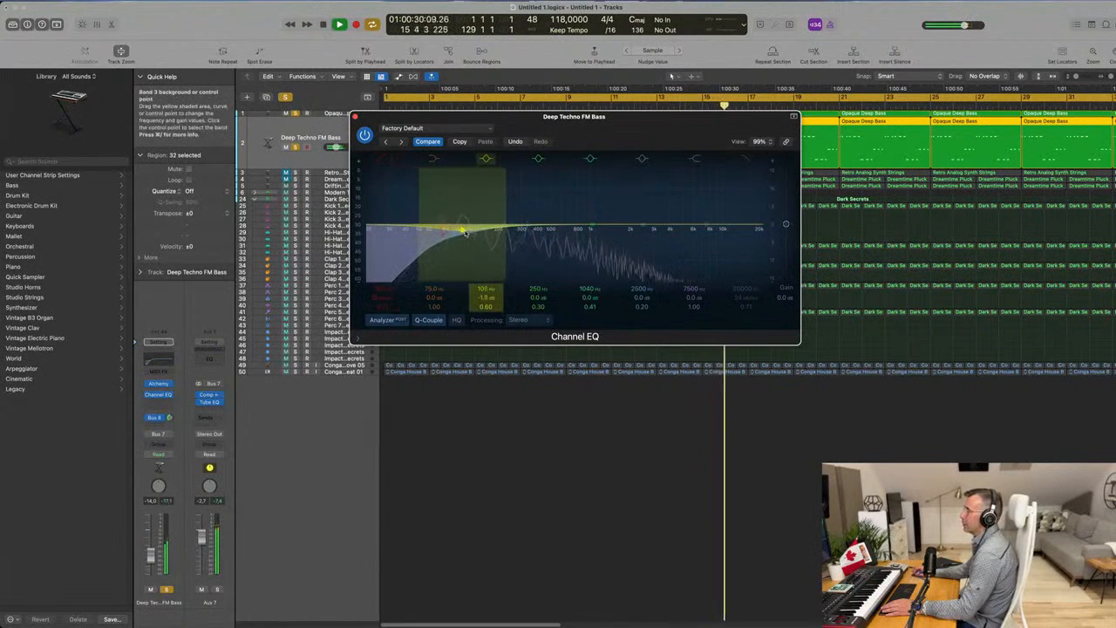
{"action": "left_click", "coordinate": [355, 117]}
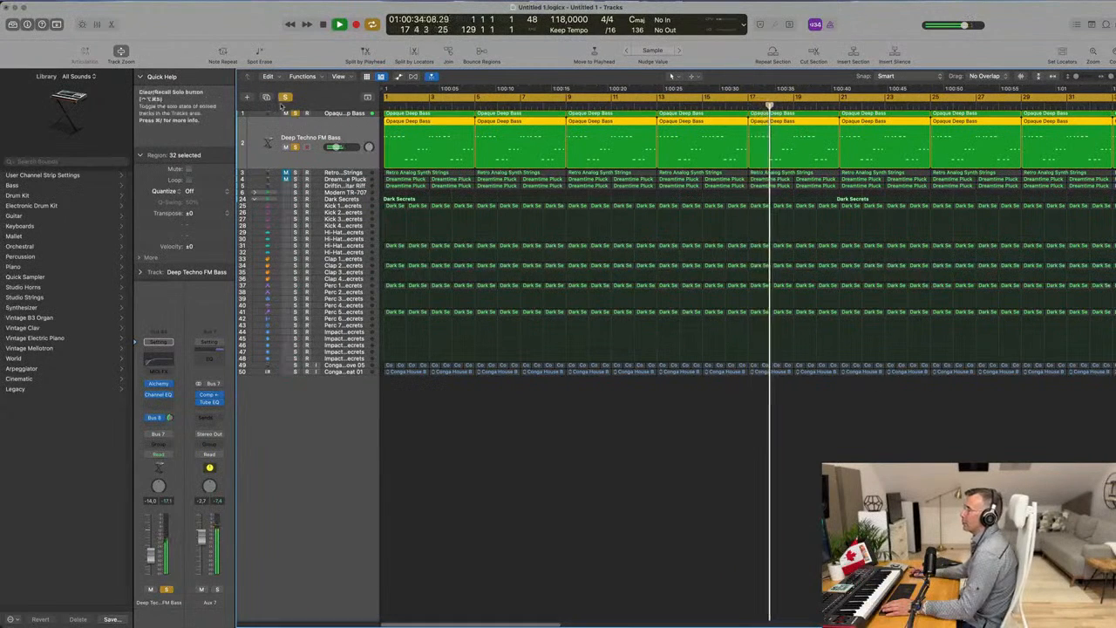
Clear the bass solos, replay from the beginning and set the Kick 1 - Dark Secrets volume to about -1.5 dB.
{"action": "key", "text": "Return"}
{"action": "left_click", "coordinate": [360, 206]}
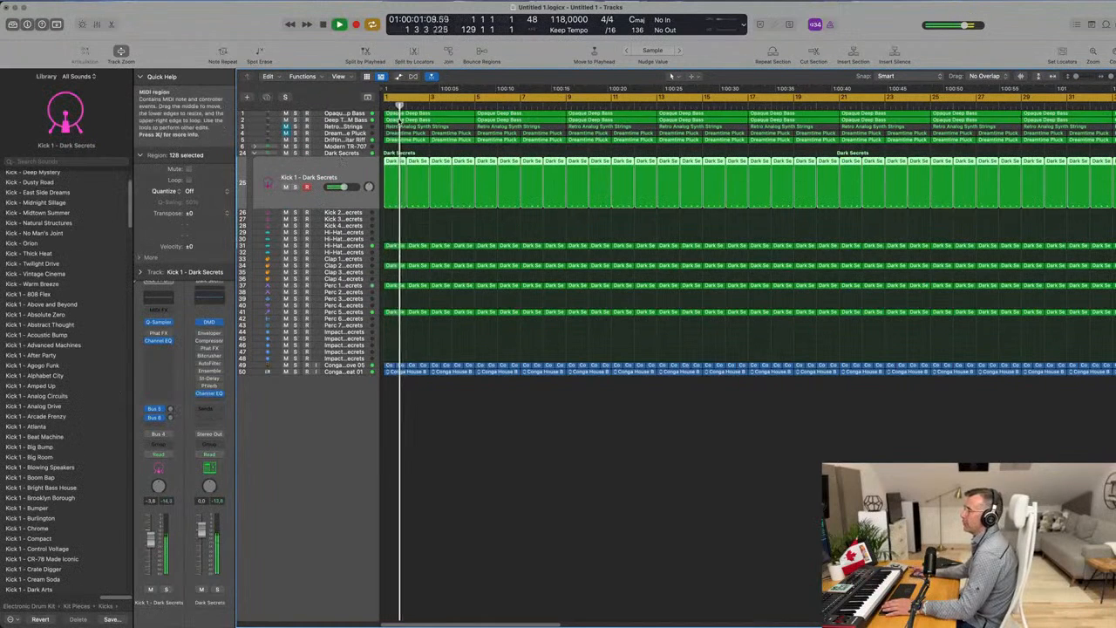
{"action": "key", "text": "space"}
{"action": "key", "text": "space"}
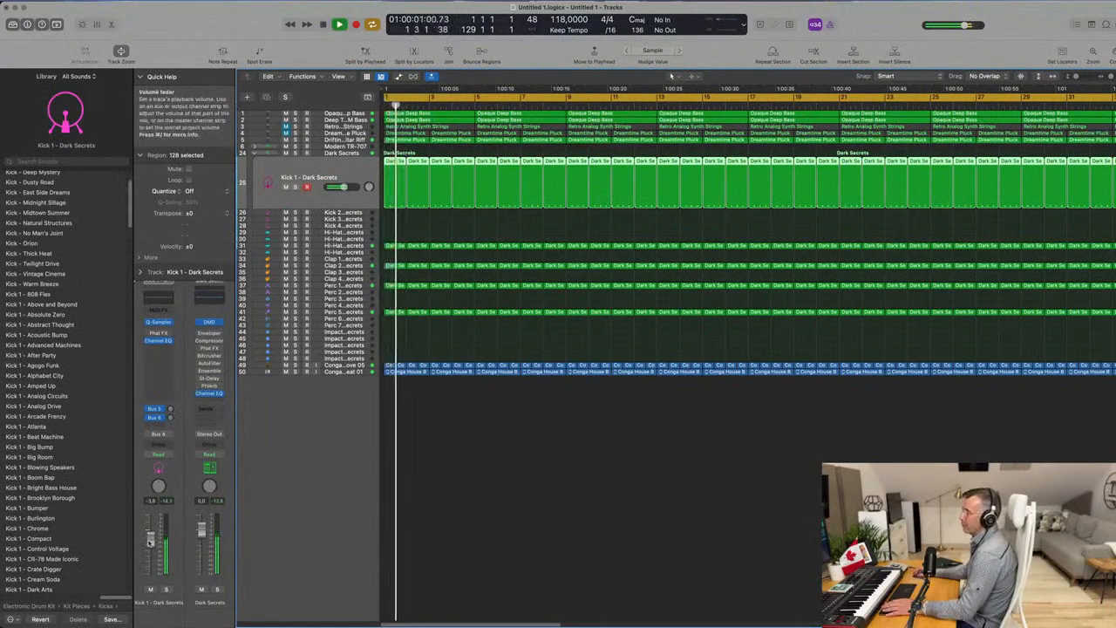
Copy all Kick 1 regions to the Kick 2 track, show them in the Piano Roll and check Kick 1 in solo.
{"action": "key", "text": "space"}
{"action": "key", "text": "super+Left"}
{"action": "left_click_drag", "start_coordinate": [393, 163], "coordinate": [395, 218]}
{"action": "key", "text": "space"}
{"action": "key", "text": "p"}
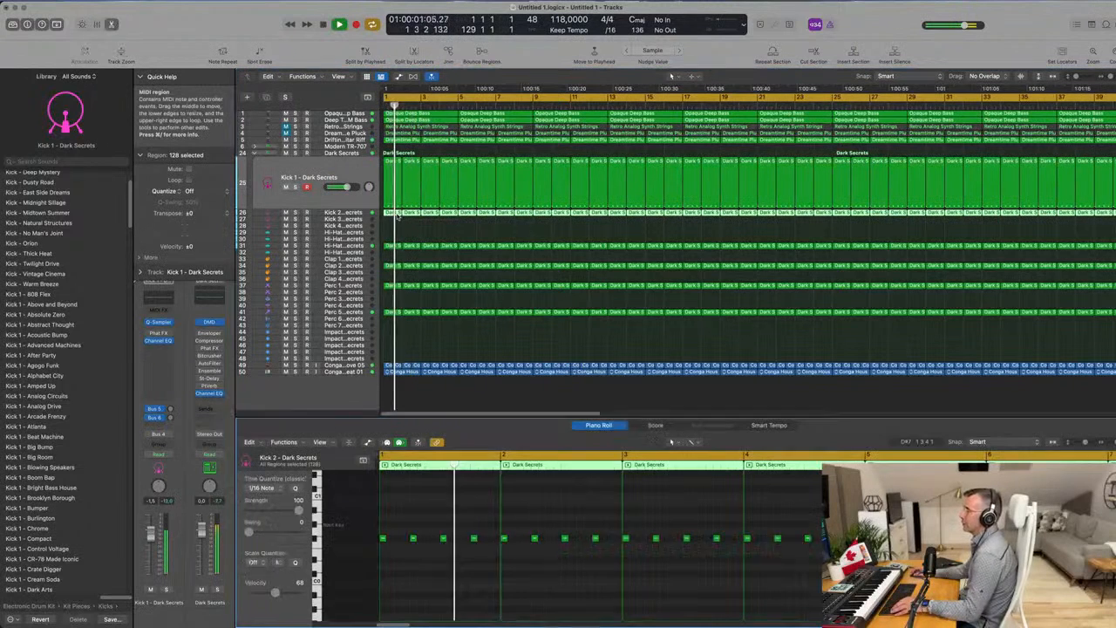
{"action": "key", "text": "Return"}
{"action": "key", "text": "space"}
{"action": "left_click", "coordinate": [295, 186]}
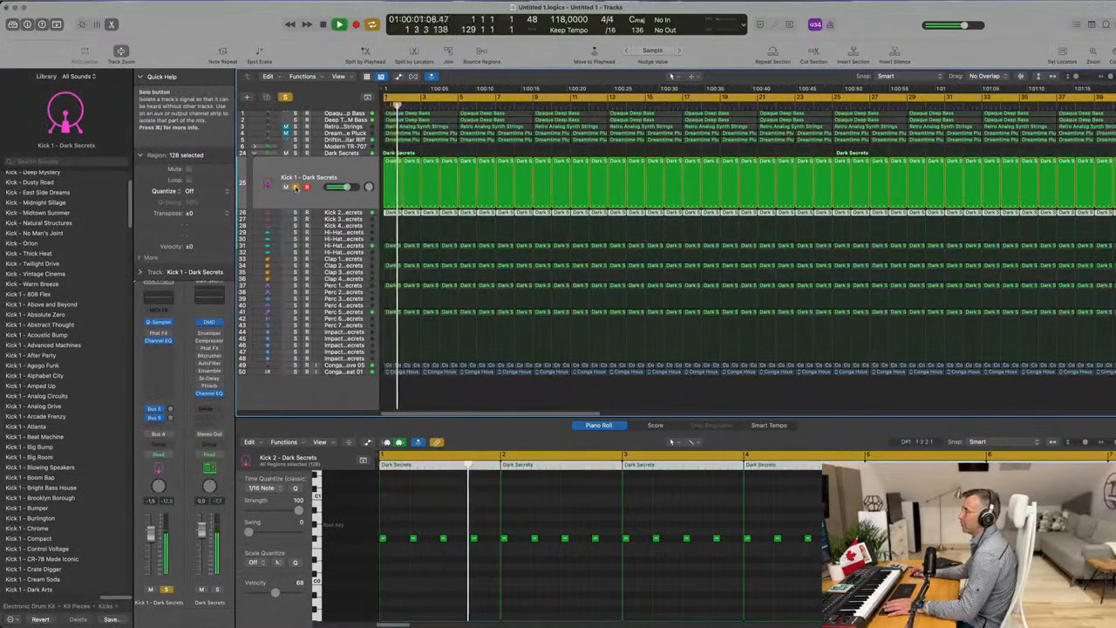
{"action": "left_click", "coordinate": [296, 188]}
Try the copied kick regions on the Kick 3 - Dark Secrets track and audition that track in solo.
{"action": "left_click_drag", "start_coordinate": [390, 216], "coordinate": [390, 221]}
{"action": "key", "text": "space"}
{"action": "left_click", "coordinate": [328, 219]}
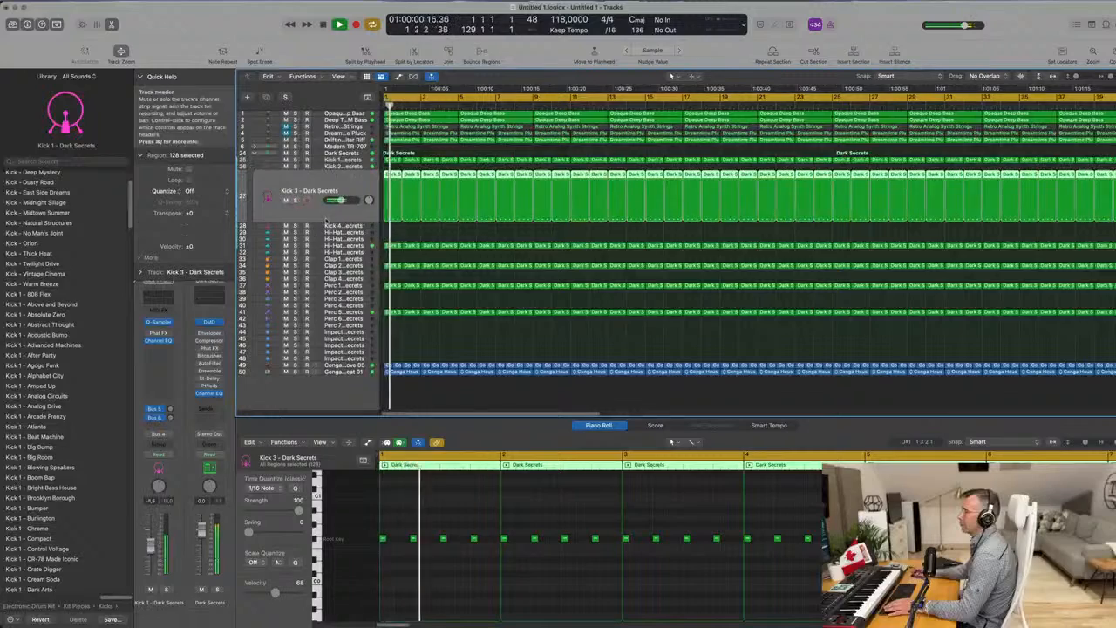
{"action": "left_click", "coordinate": [295, 199]}
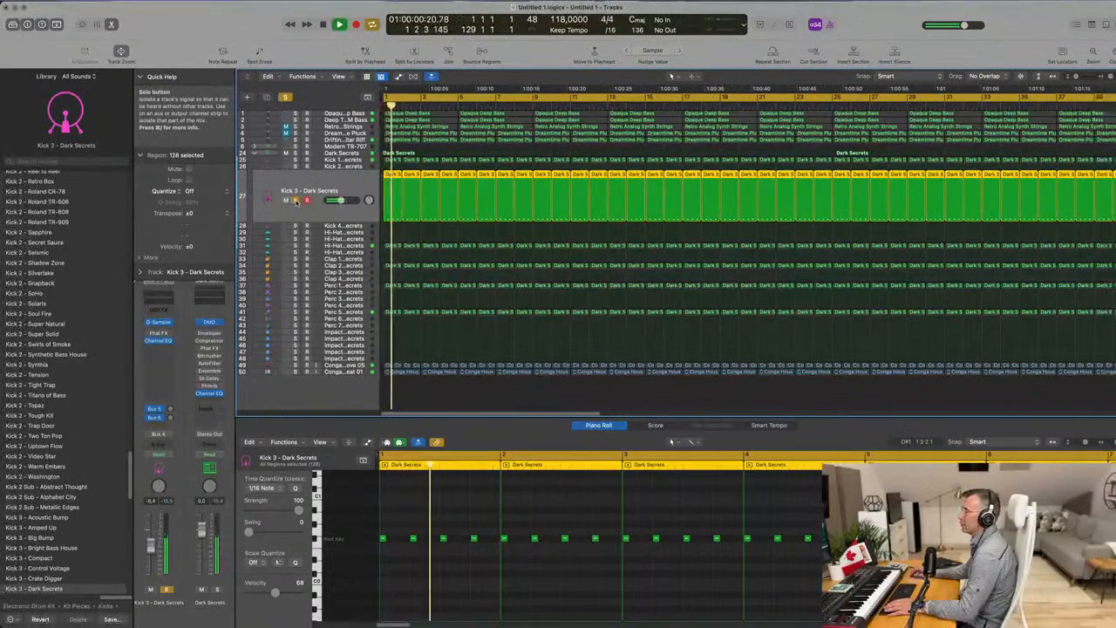
{"action": "left_click", "coordinate": [295, 200]}
Move the copied kick regions to the Kick 4 - Dark Secrets track and audition it in solo.
{"action": "key", "text": "space"}
{"action": "mouse_move", "coordinate": [389, 212]}
{"action": "left_mouse_down"}
{"action": "mouse_move", "coordinate": [390, 248]}
{"action": "mouse_move", "coordinate": [390, 234]}
{"action": "left_mouse_up"}
{"action": "key", "text": "space"}
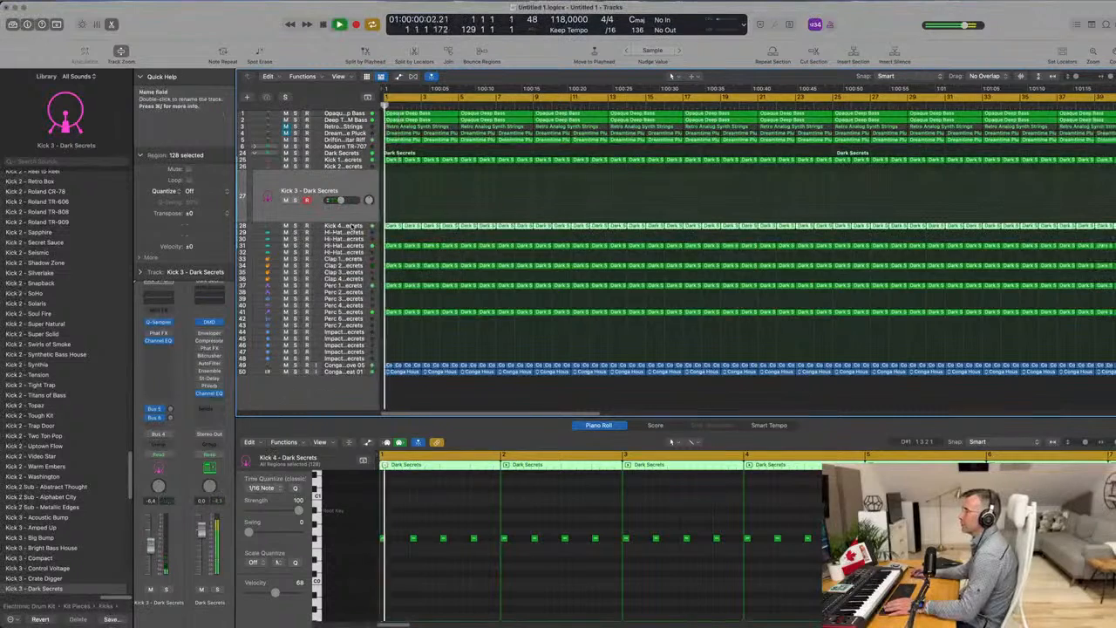
{"action": "left_click", "coordinate": [352, 227]}
{"action": "left_click", "coordinate": [295, 206]}
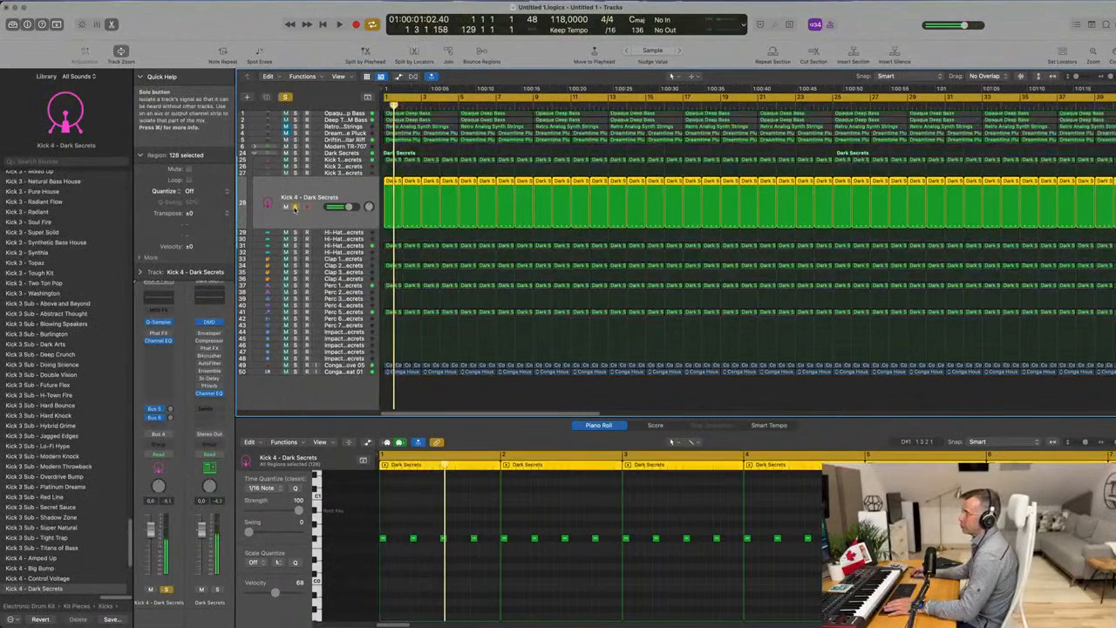
Clear the Kick 4 solo, move the copied kick regions back to the Kick 2 - Dark Secrets track and audition it in solo.
{"action": "left_click", "coordinate": [295, 207]}
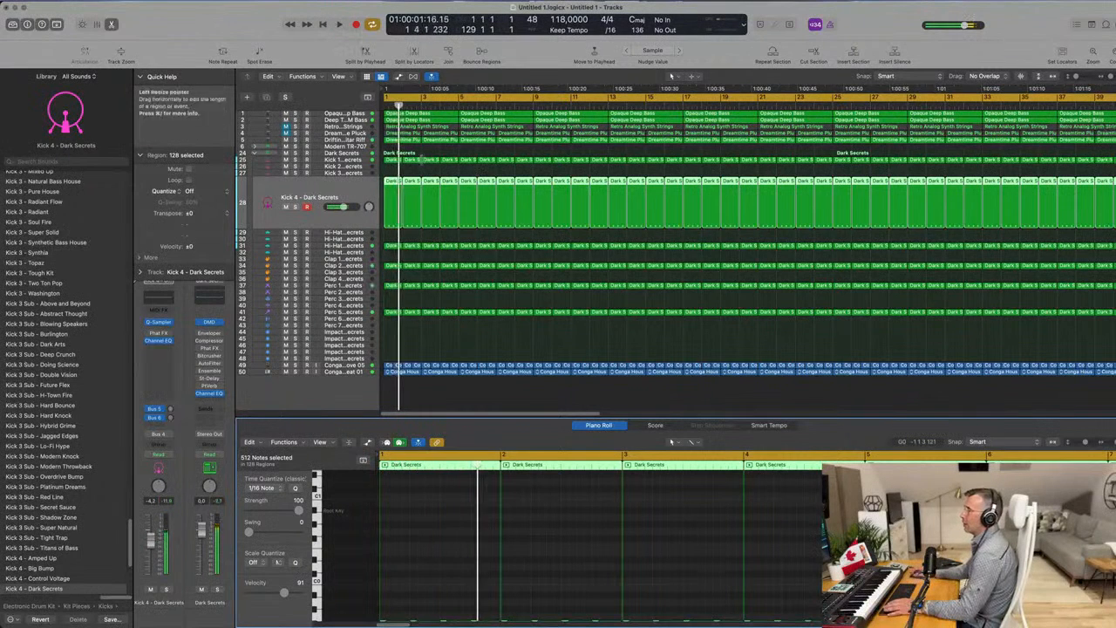
{"action": "left_click_drag", "start_coordinate": [399, 180], "coordinate": [400, 167]}
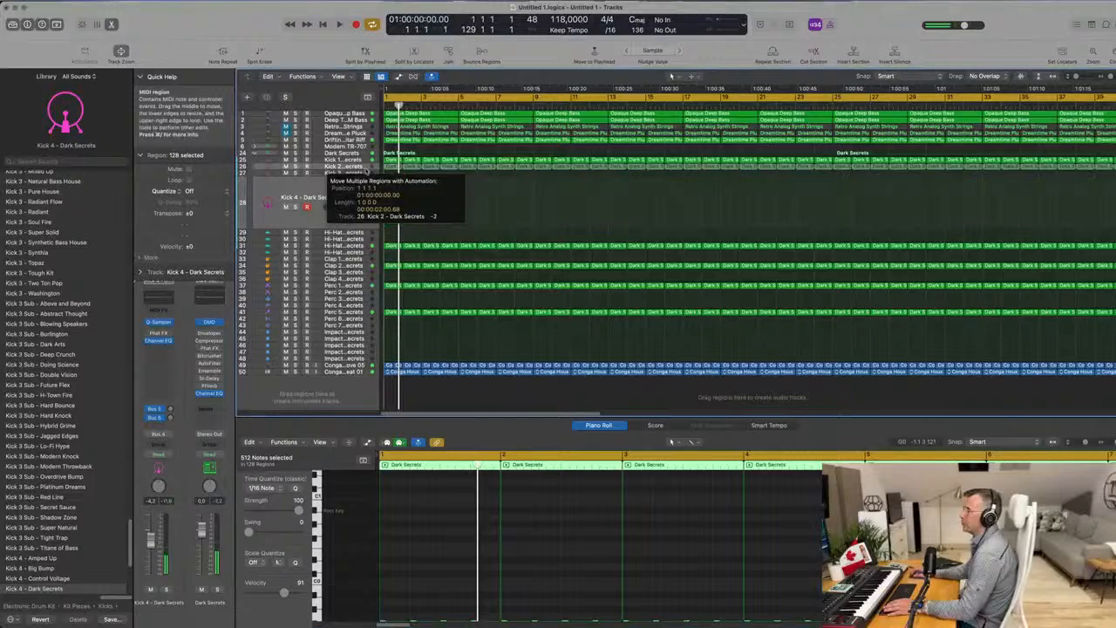
{"action": "key", "text": "space"}
{"action": "left_click", "coordinate": [358, 167]}
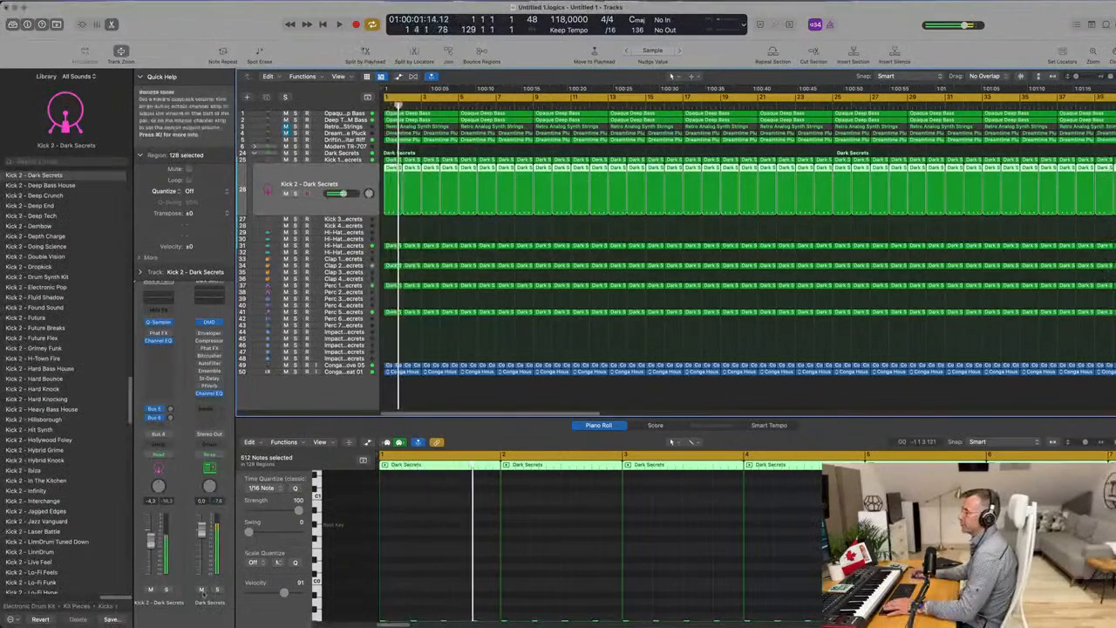
{"action": "left_click", "coordinate": [165, 591]}
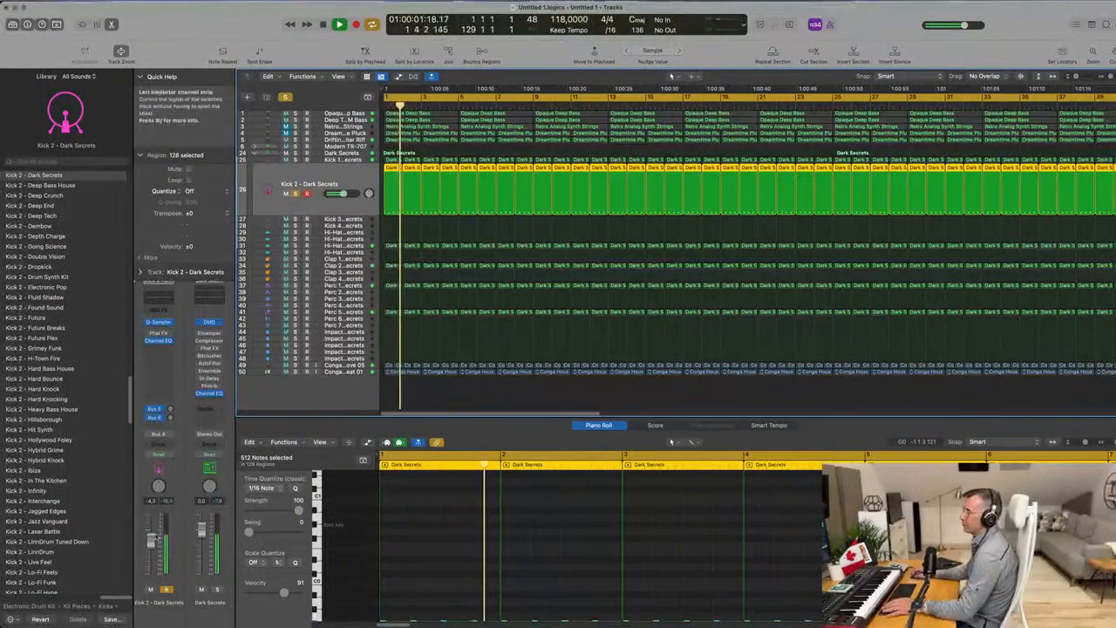
{"action": "key", "text": "Return"}
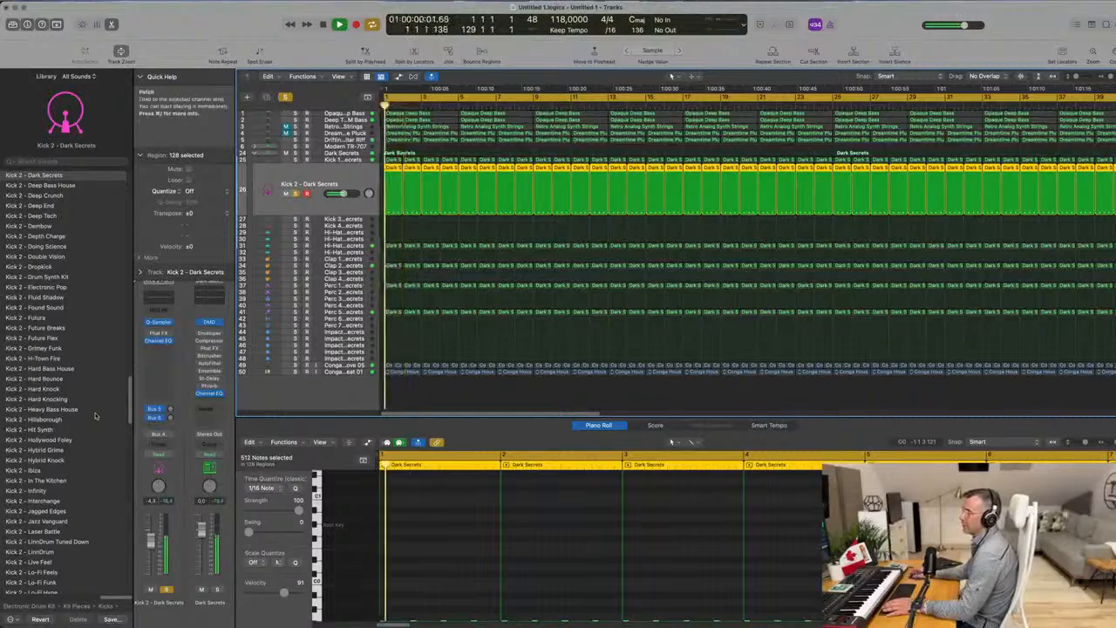
Load the Kick 2 - Hard Bass House patch, transpose all the kick notes up one octave and replay from the beginning.
{"action": "left_click", "coordinate": [87, 368]}
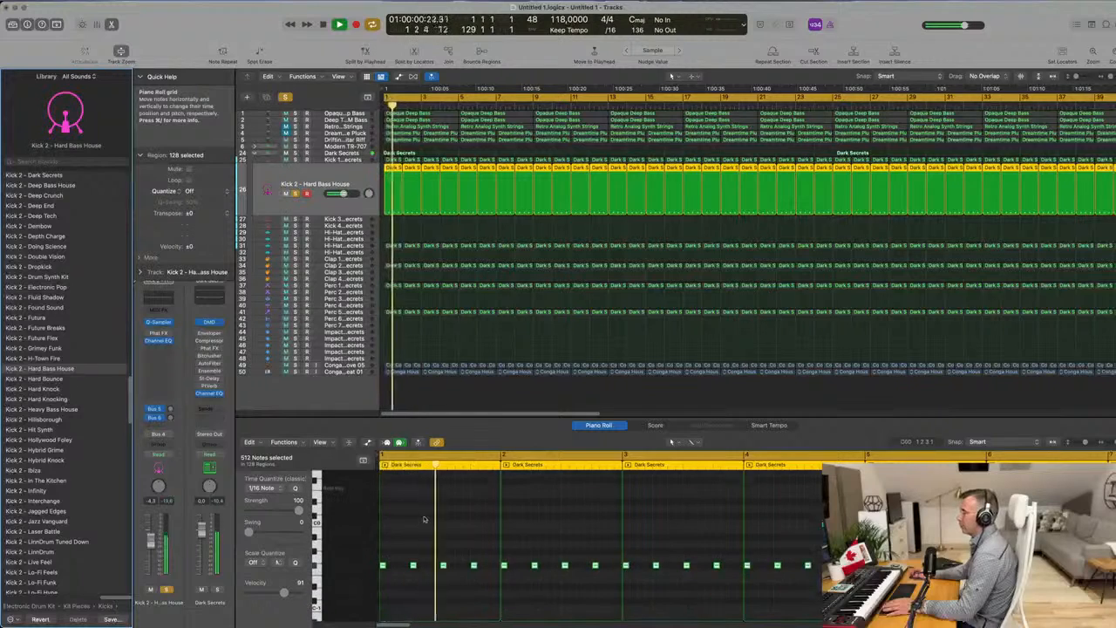
{"action": "key", "text": "super+a"}
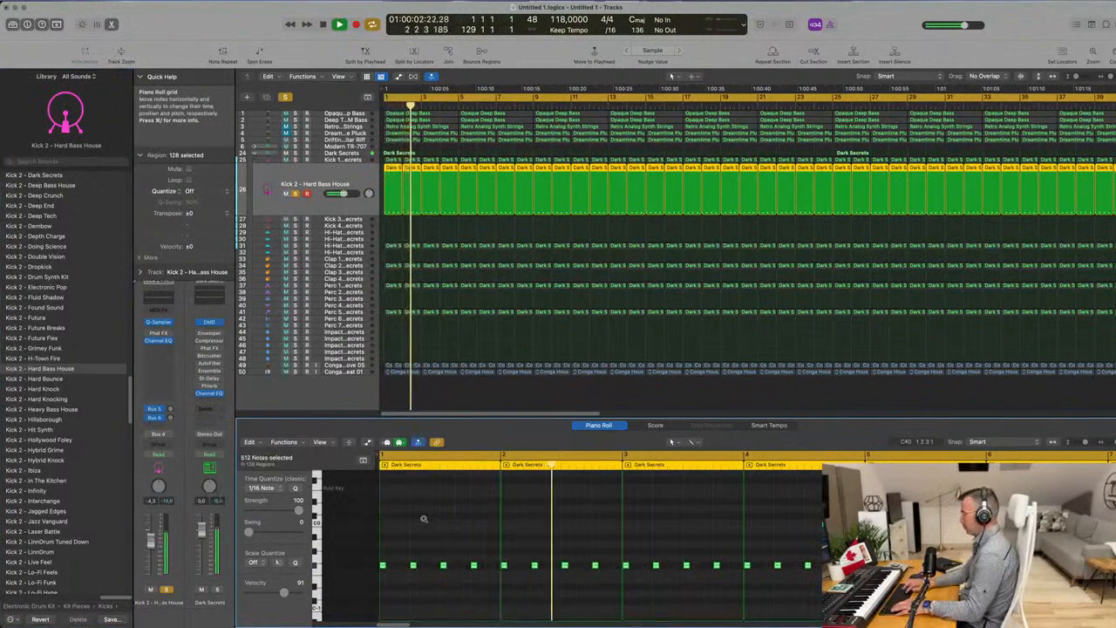
{"action": "key", "text": "alt+shift+Up"}
{"action": "key", "text": "space"}
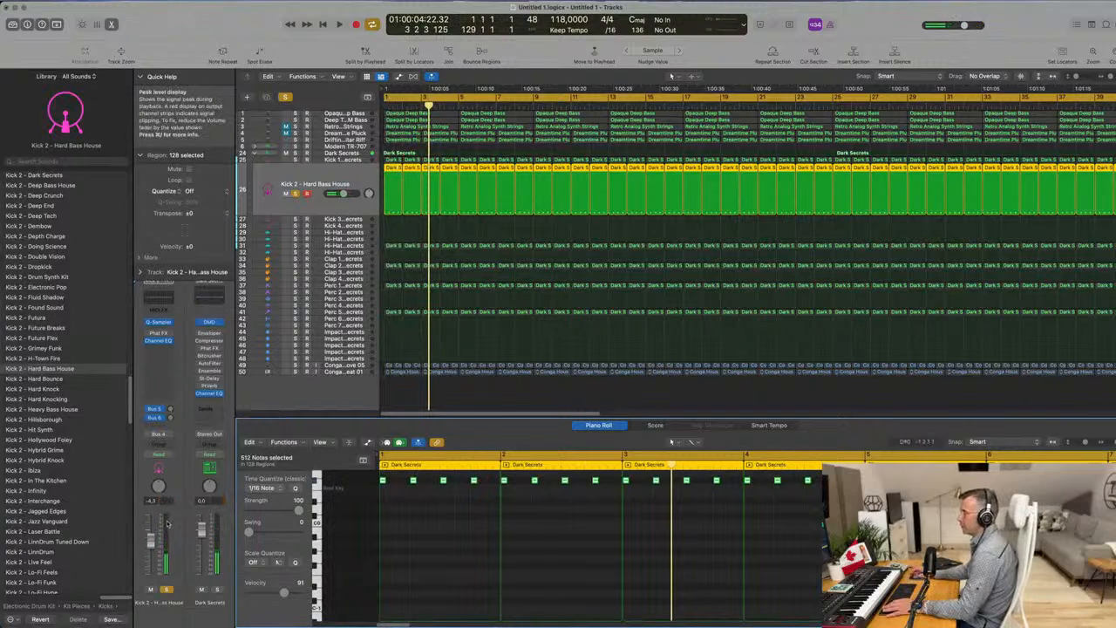
{"action": "key", "text": "Return"}
{"action": "key", "text": "space"}
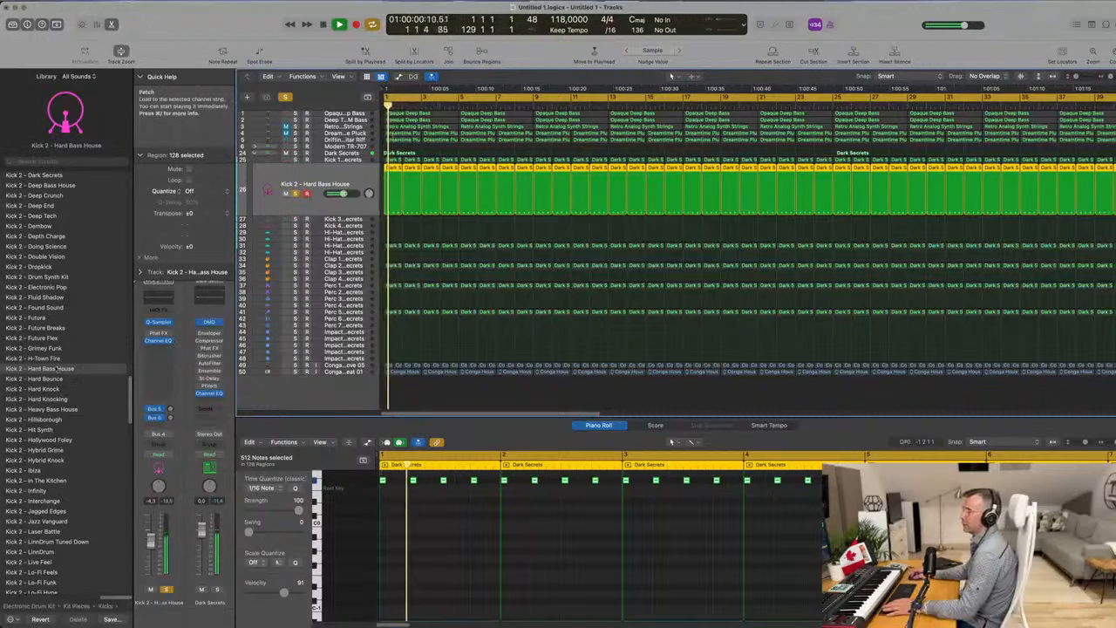
Try the Kick 2 patches Future Flex, Drum Synth Kit and Ibiza on the soloed kick track.
{"action": "left_click", "coordinate": [40, 338]}
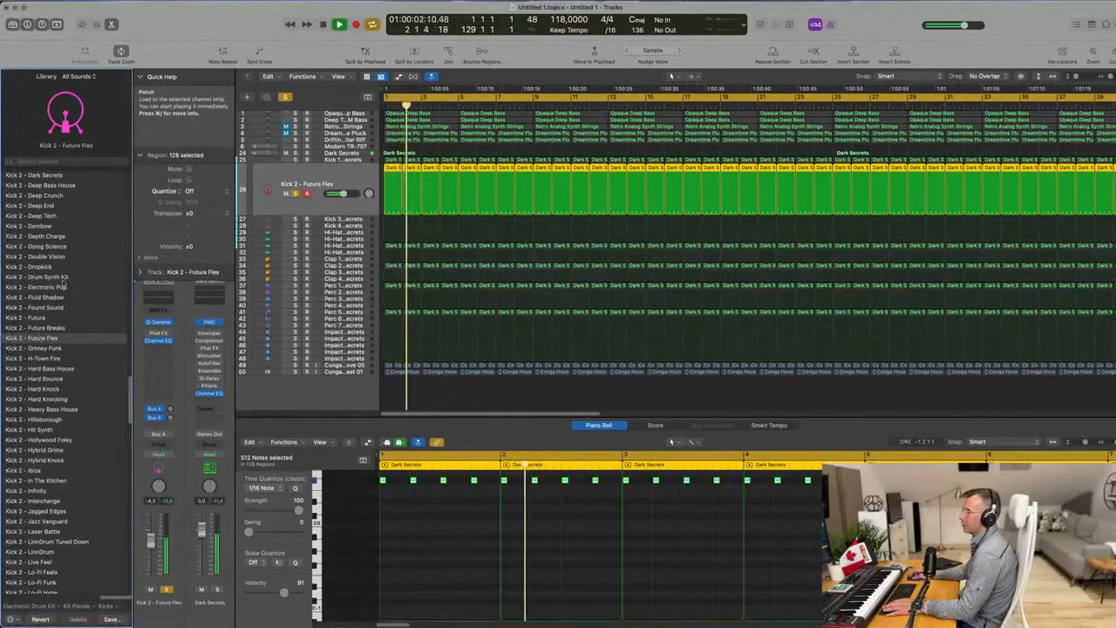
{"action": "left_click", "coordinate": [52, 277]}
{"action": "scroll", "coordinate": [44, 314], "scroll_direction": "down", "scroll_amount": 5}
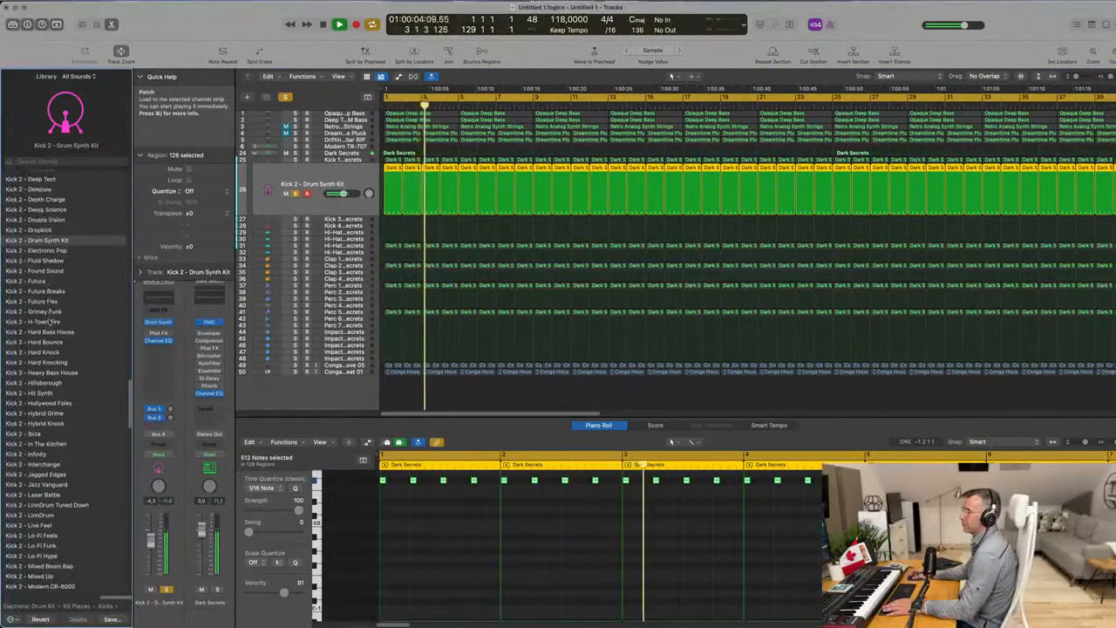
{"action": "left_click", "coordinate": [31, 341]}
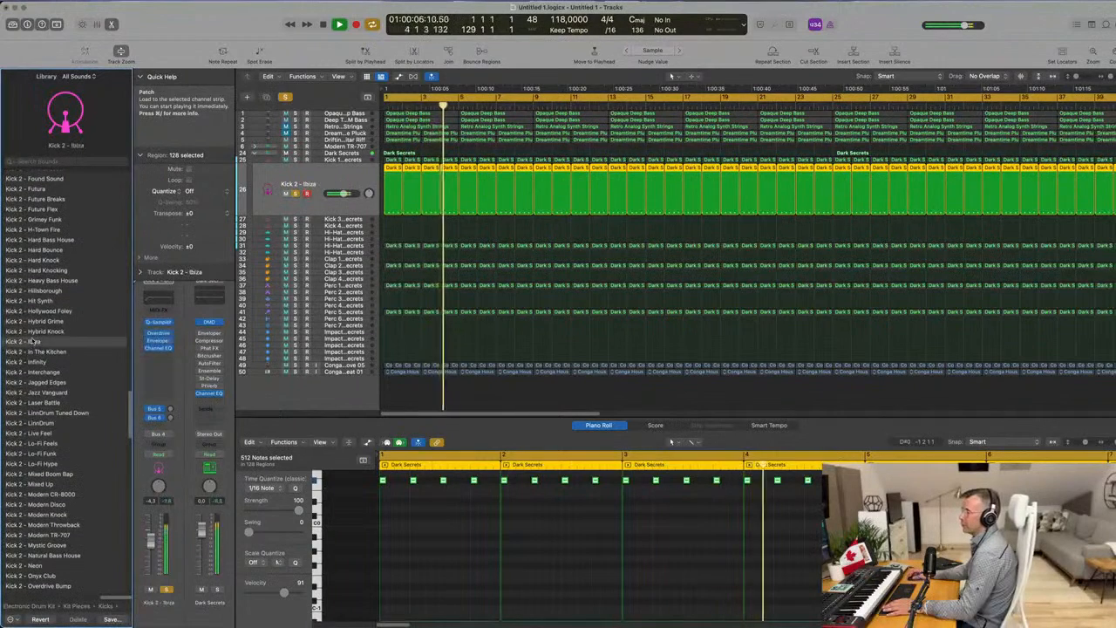
{"action": "scroll", "coordinate": [95, 352], "scroll_direction": "down", "scroll_amount": 2}
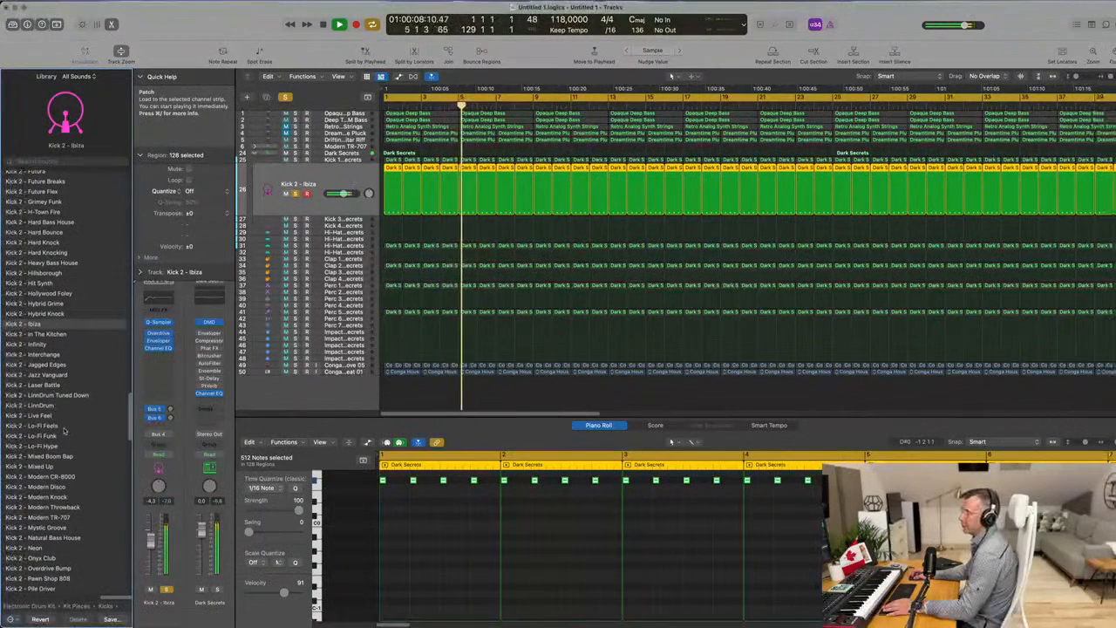
Try the Kick 2 patches Modern Disco, Modern Knock, Modern TR-707 and Neon on the soloed kick track.
{"action": "left_click", "coordinate": [77, 484]}
{"action": "left_click", "coordinate": [66, 494]}
{"action": "left_click", "coordinate": [70, 516]}
{"action": "left_click", "coordinate": [42, 547]}
Audition the Kick - Big Bang Kit, Kick - Warm Breeze and Kick 1 - Above and Beyond patches, and load Kick 1 - Advanced Machines.
{"action": "scroll", "coordinate": [80, 468], "scroll_direction": "up", "scroll_amount": 10}
{"action": "scroll", "coordinate": [80, 468], "scroll_direction": "up", "scroll_amount": 15}
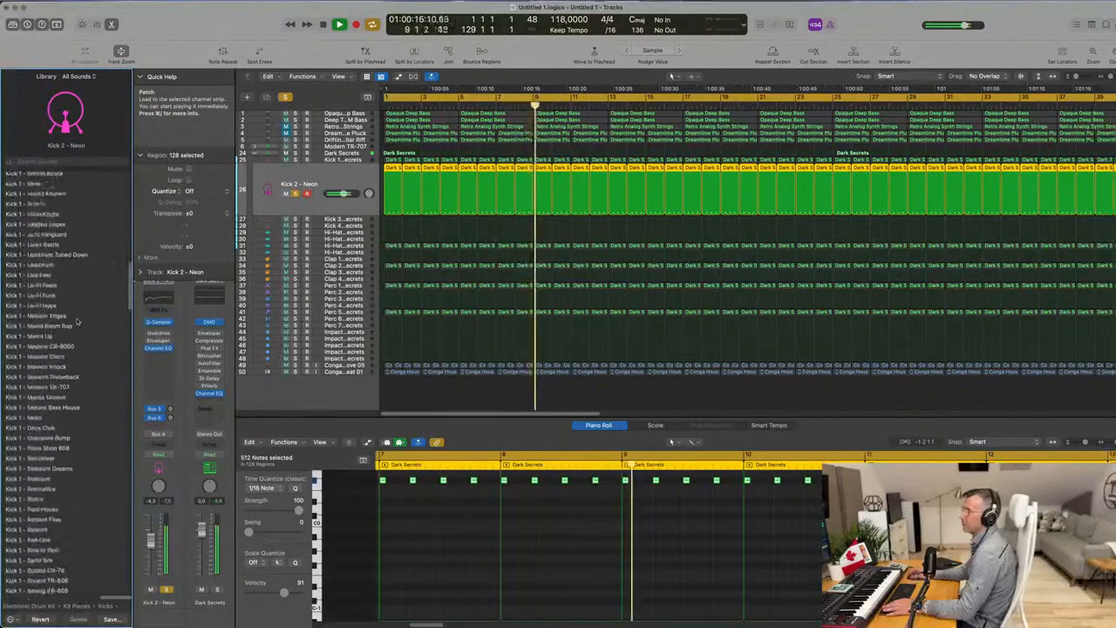
{"action": "left_click", "coordinate": [52, 186]}
{"action": "left_click", "coordinate": [53, 357]}
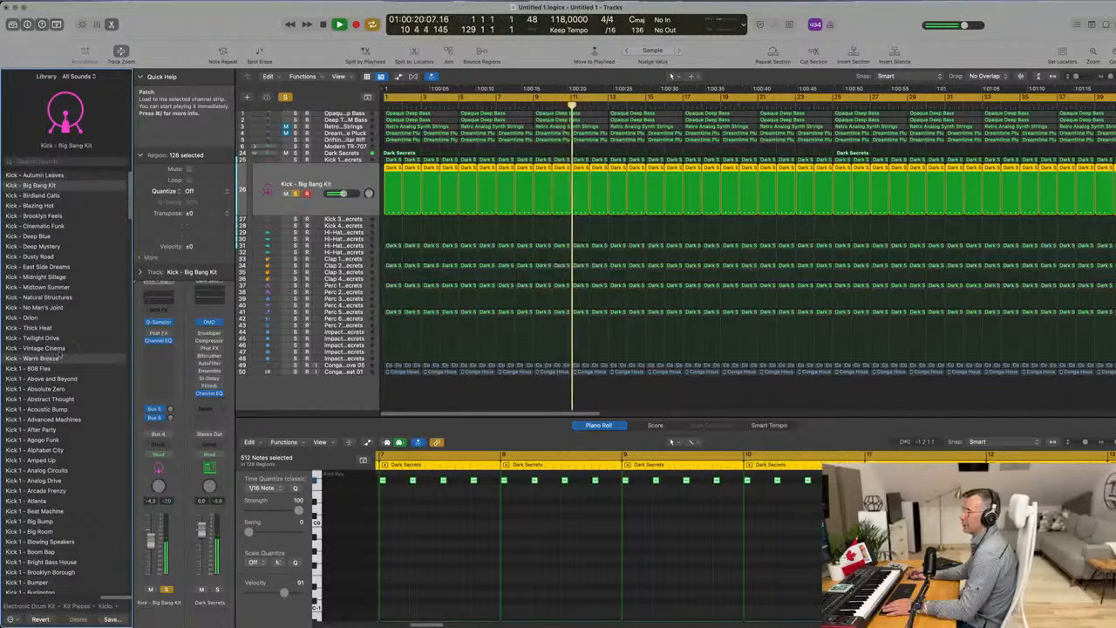
{"action": "scroll", "coordinate": [56, 360], "scroll_direction": "down", "scroll_amount": 2}
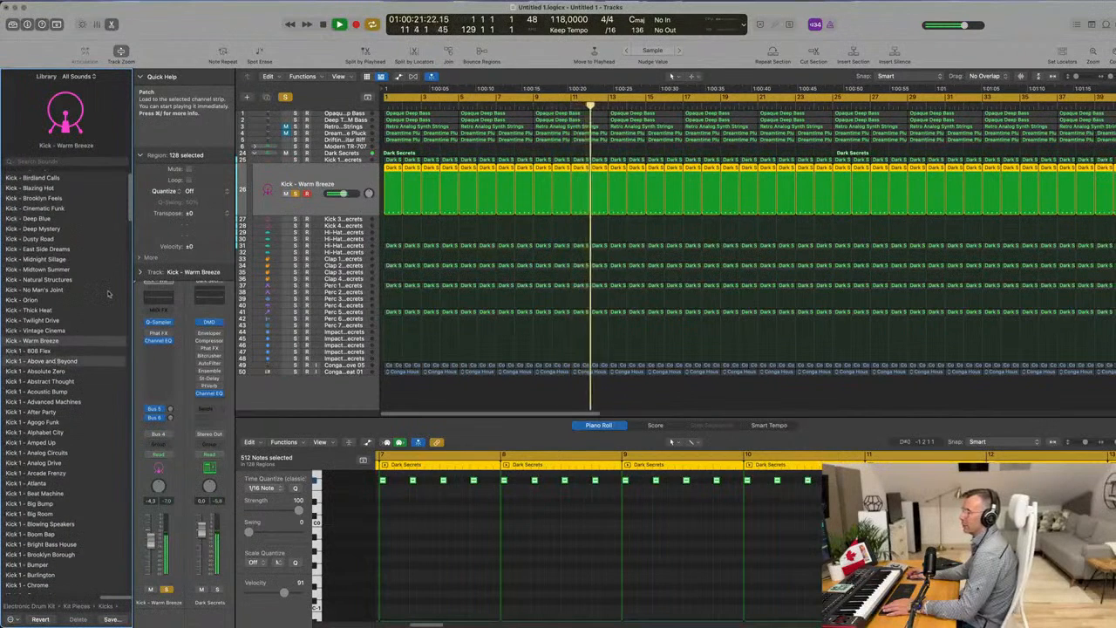
{"action": "scroll", "coordinate": [108, 294], "scroll_direction": "down", "scroll_amount": 3}
{"action": "left_click", "coordinate": [96, 297]}
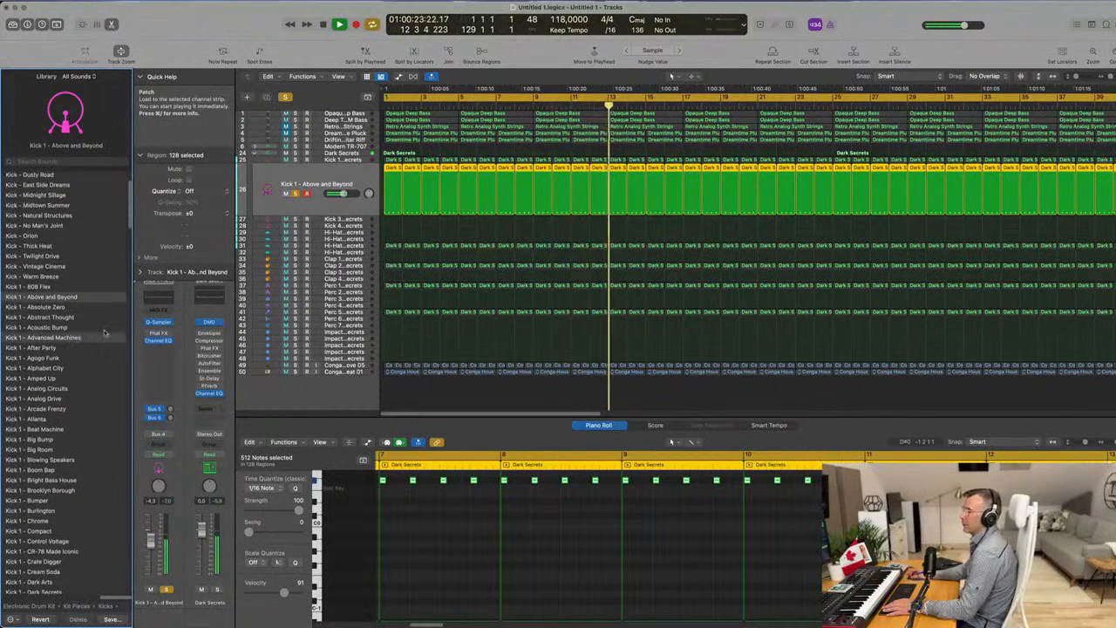
{"action": "left_click", "coordinate": [104, 336]}
{"action": "scroll", "coordinate": [103, 336], "scroll_direction": "down", "scroll_amount": 1}
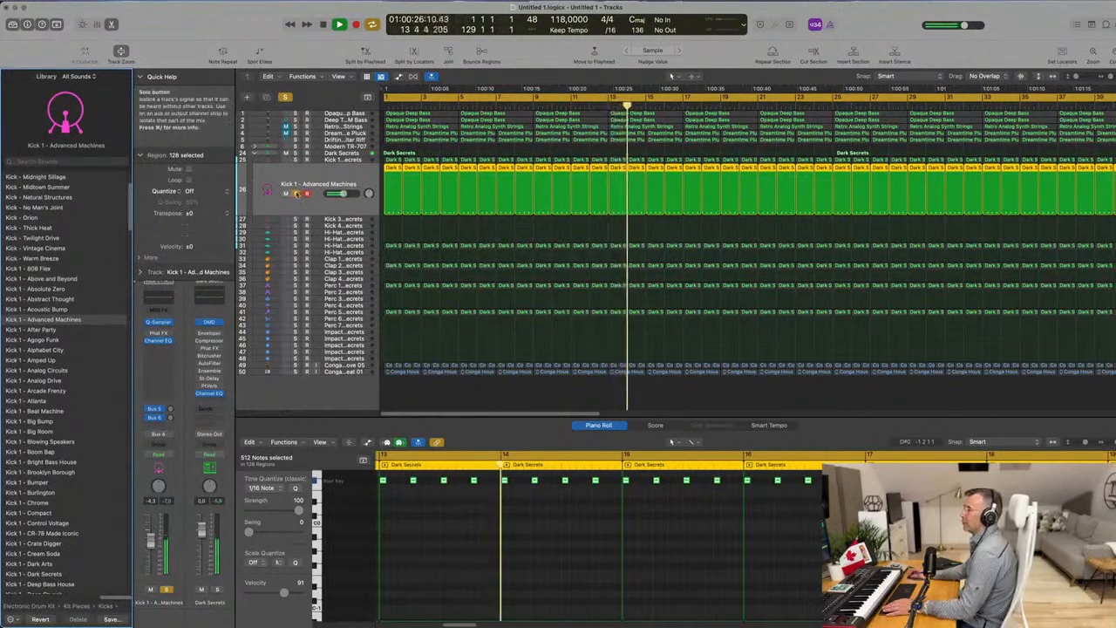
Compare Kick 1 - Advanced Machines in the mix and in solo, clear its solo and set its volume to about -3.2 dB.
{"action": "left_click", "coordinate": [297, 194]}
{"action": "key", "text": "Return"}
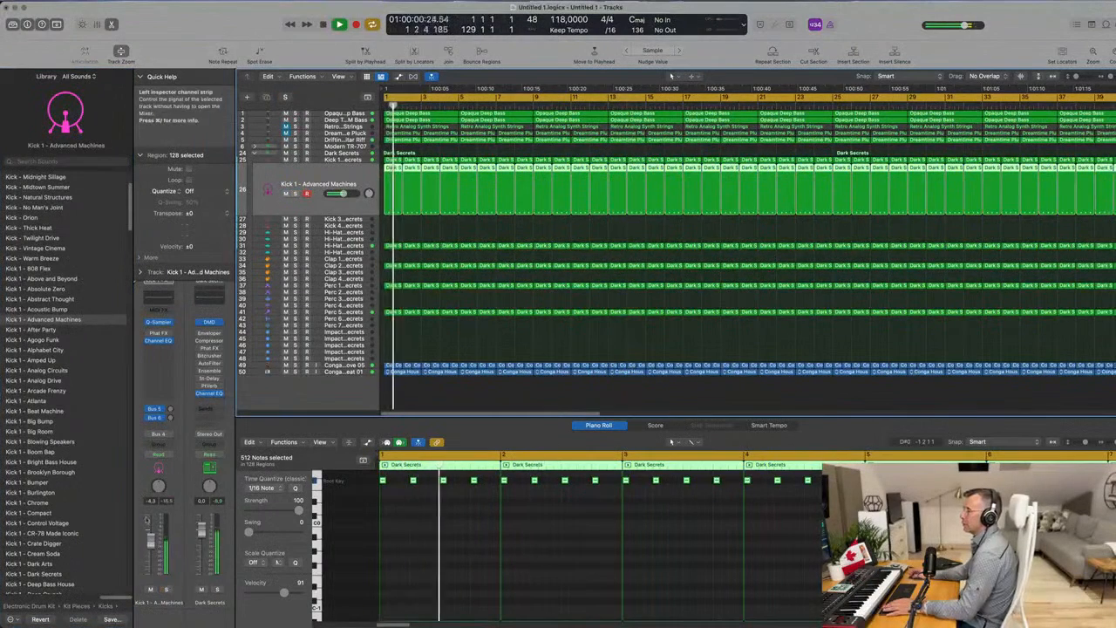
{"action": "left_click", "coordinate": [168, 590]}
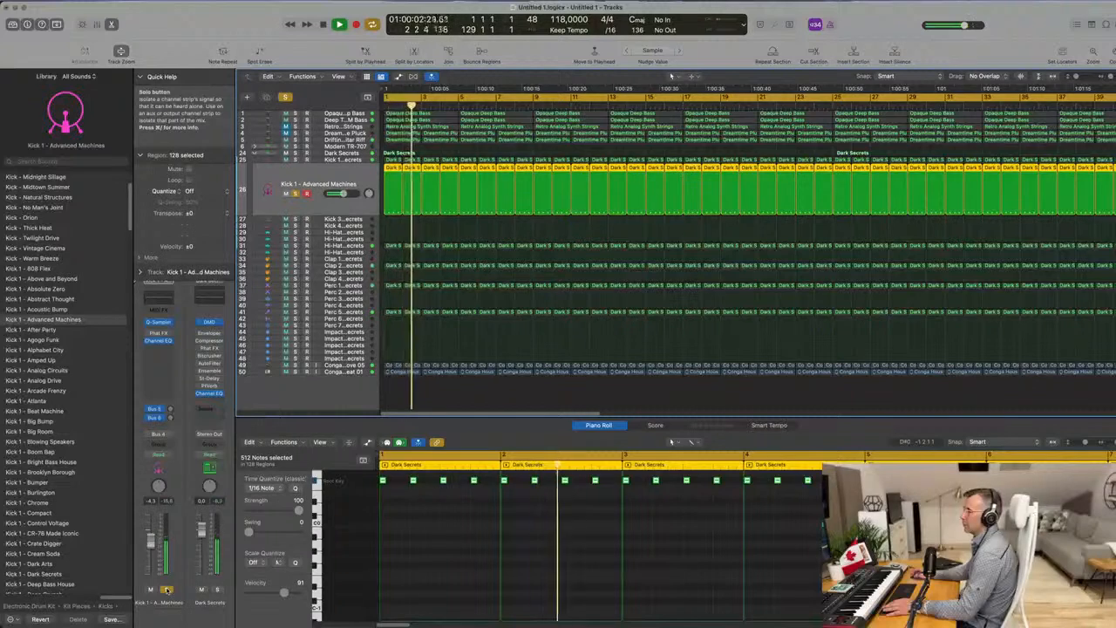
{"action": "left_click", "coordinate": [168, 590]}
{"action": "left_click_drag", "start_coordinate": [151, 533], "coordinate": [151, 540]}
{"action": "key", "text": "space"}
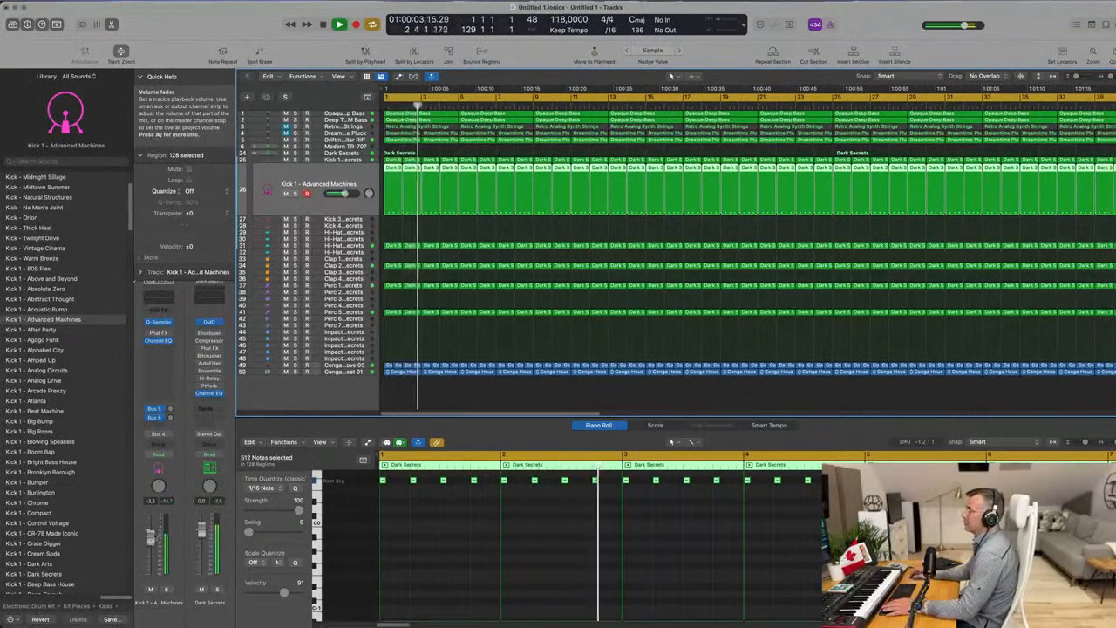
Replay from the beginning, audition the Drifting Guitar Riff track in solo, clear the solo and mute the track.
{"action": "key", "text": "Return"}
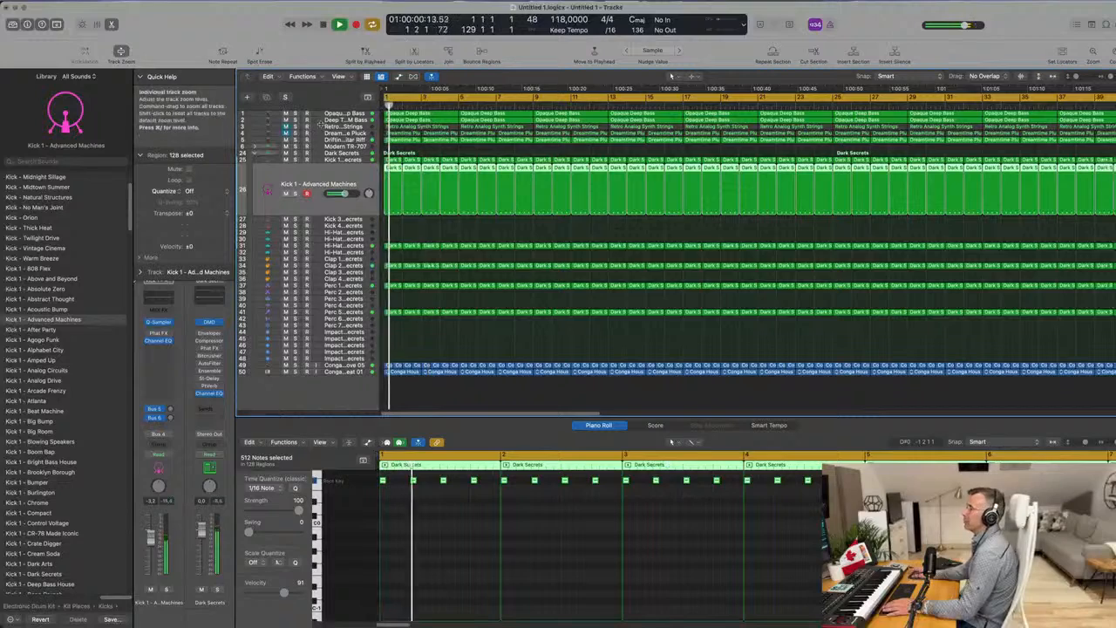
{"action": "left_click", "coordinate": [293, 141]}
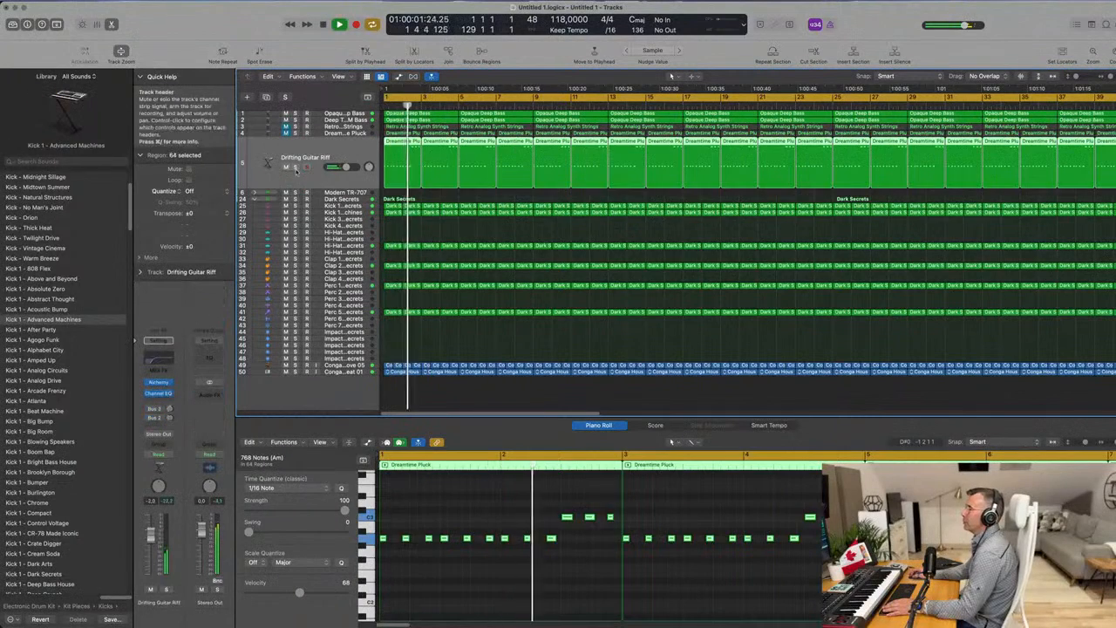
{"action": "left_click", "coordinate": [295, 167]}
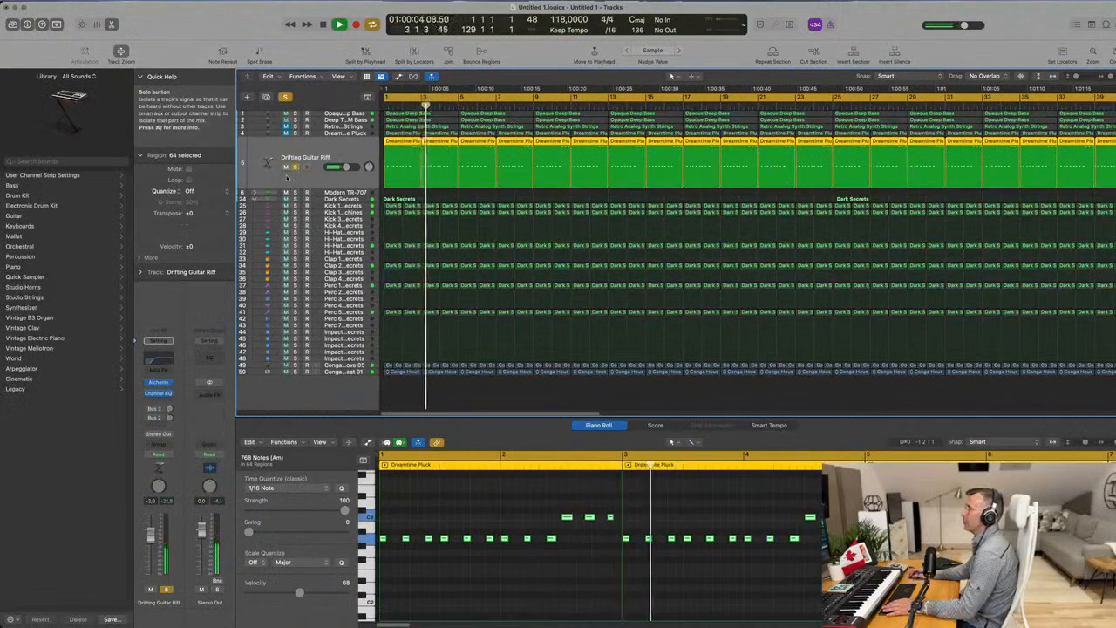
{"action": "left_click", "coordinate": [295, 167]}
{"action": "left_click", "coordinate": [286, 167]}
{"action": "key", "text": "Return"}
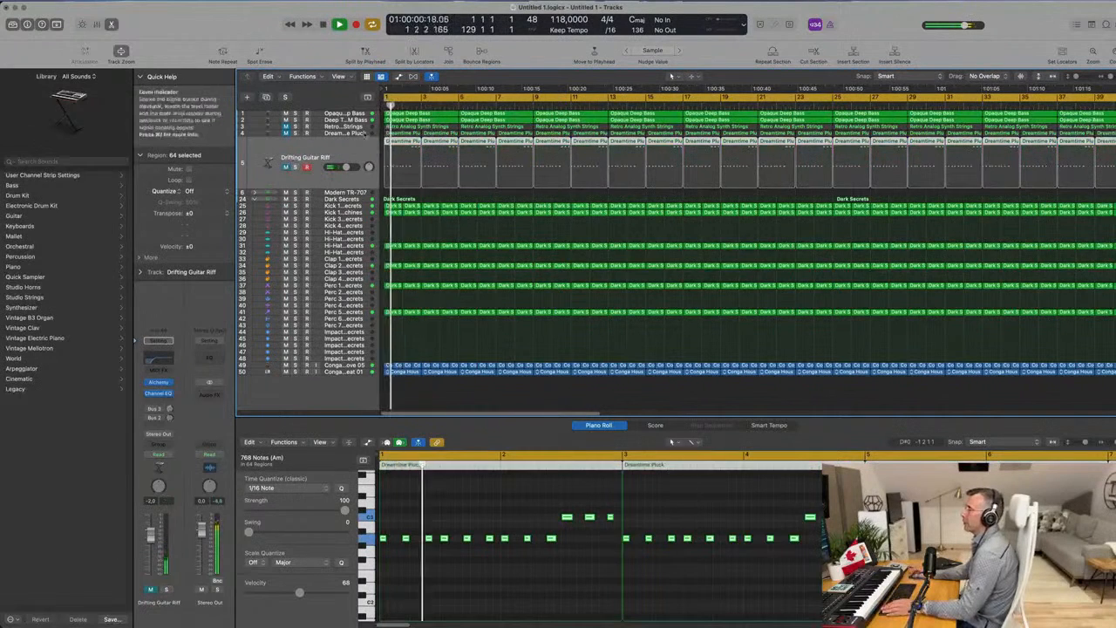
Mute both bass tracks, and select and unmute the Retro Analog Synth Strings track.
{"action": "left_click", "coordinate": [286, 114]}
{"action": "left_click", "coordinate": [285, 120]}
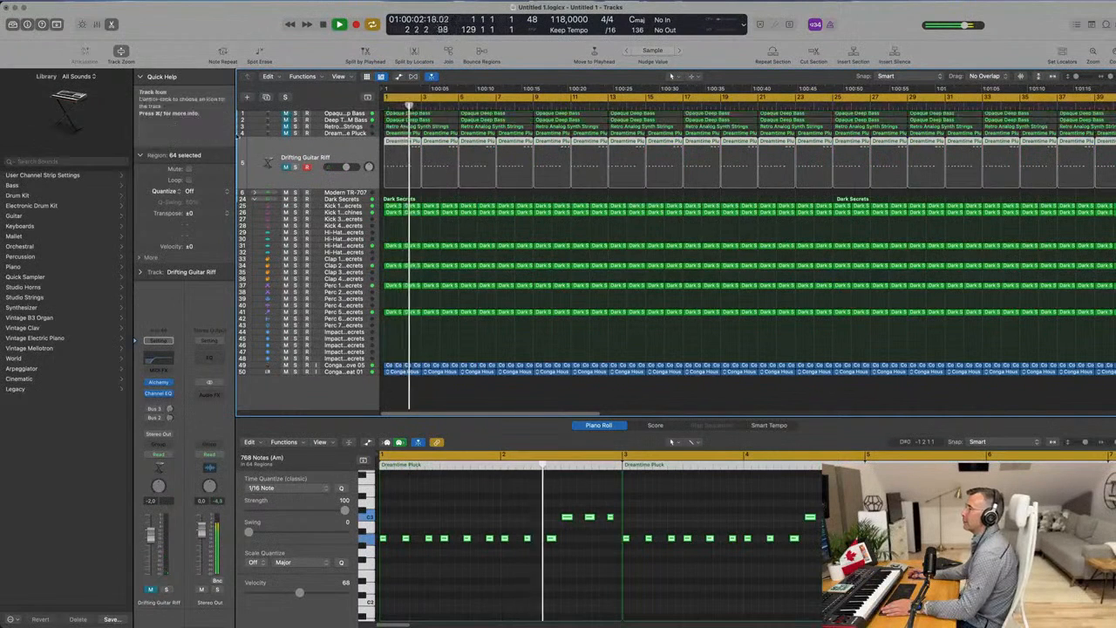
{"action": "left_click", "coordinate": [353, 133]}
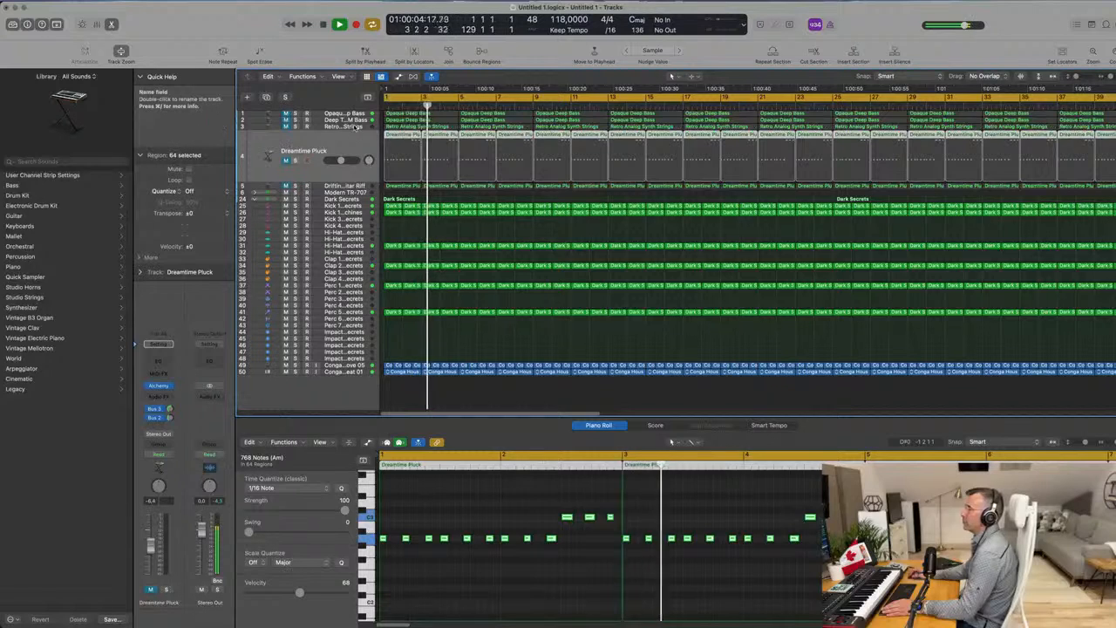
{"action": "left_click", "coordinate": [355, 127]}
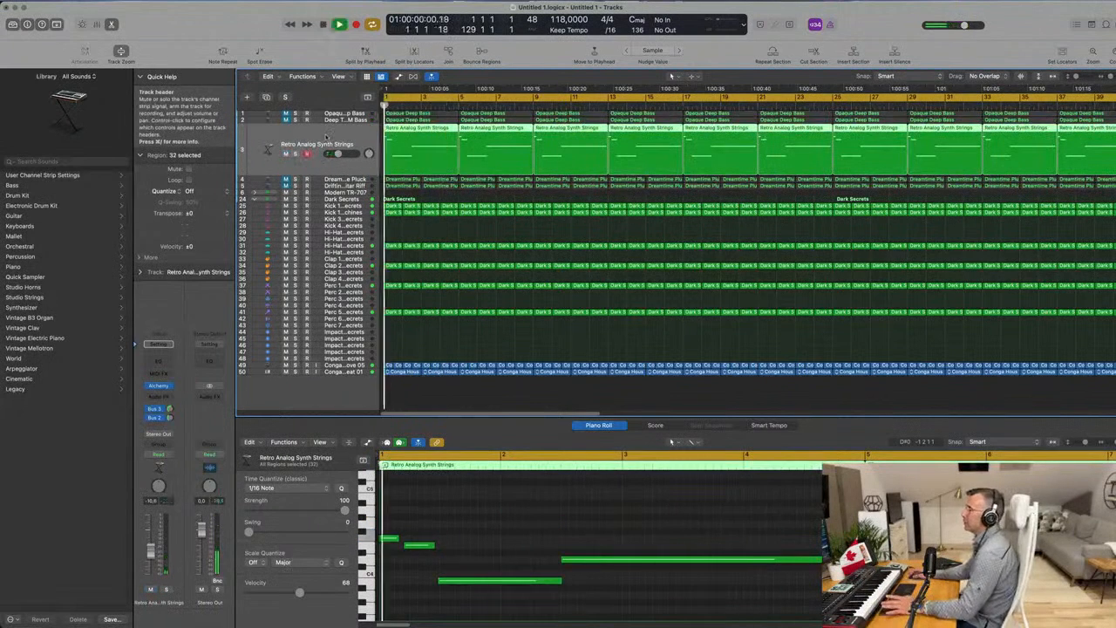
Examine the Retro Analog Synth Strings regions in the arrangement while replaying them with the drums from the beginning.
{"action": "key", "text": "super+Right"}
{"action": "key", "text": "super+Right"}
{"action": "key", "text": "super+Right"}
{"action": "scroll", "coordinate": [489, 195], "scroll_direction": "down", "scroll_amount": 4}
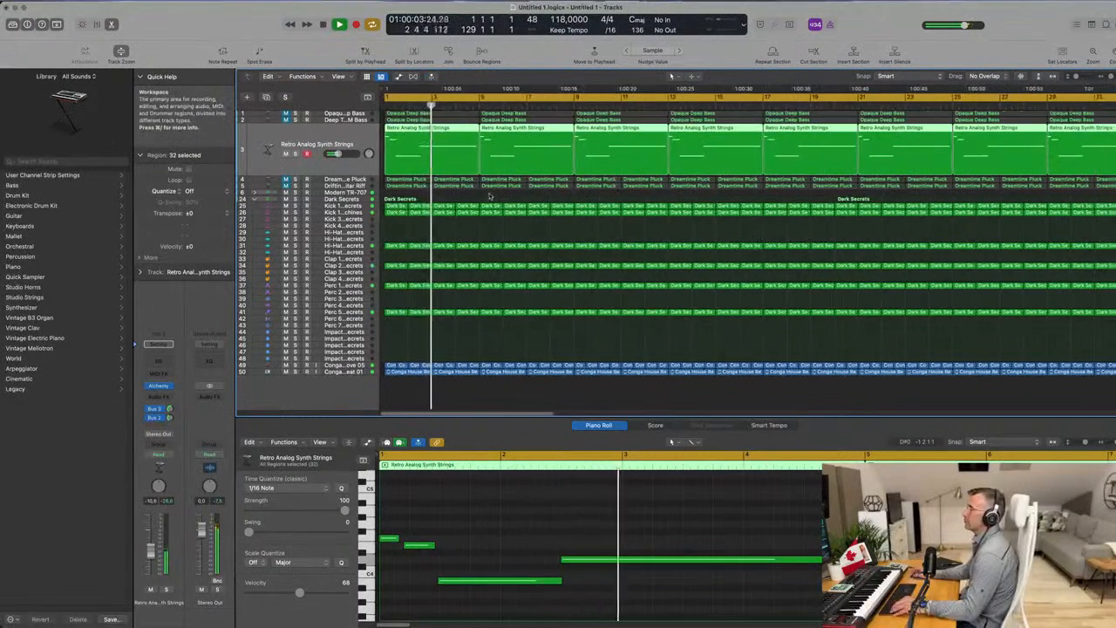
{"action": "scroll", "coordinate": [490, 194], "scroll_direction": "up", "scroll_amount": 4}
{"action": "scroll", "coordinate": [492, 192], "scroll_direction": "down", "scroll_amount": 3}
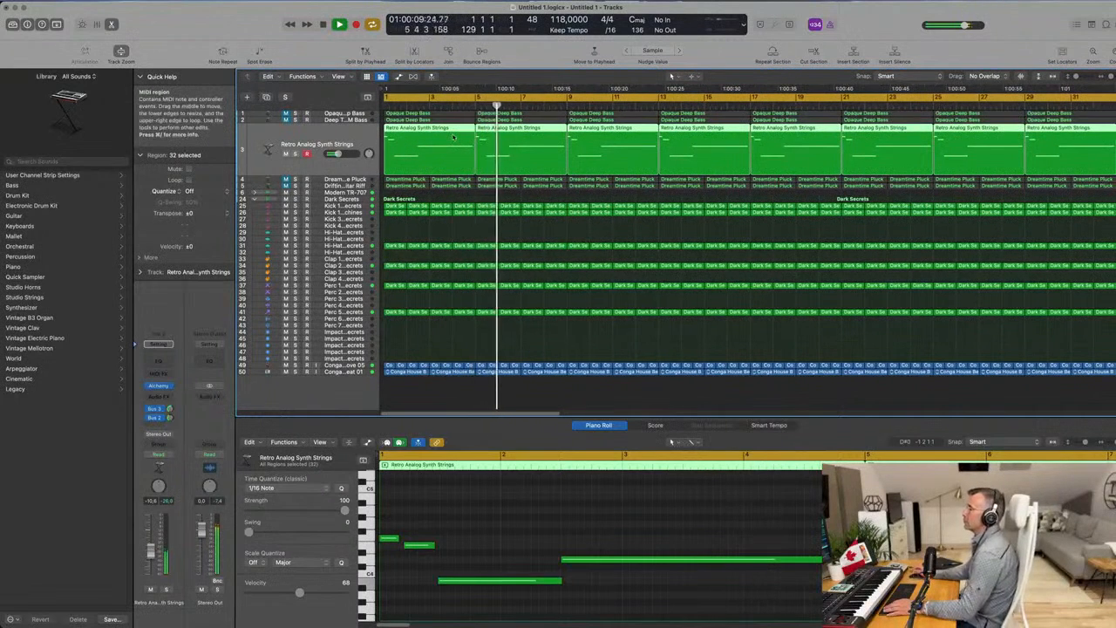
{"action": "key", "text": "Return"}
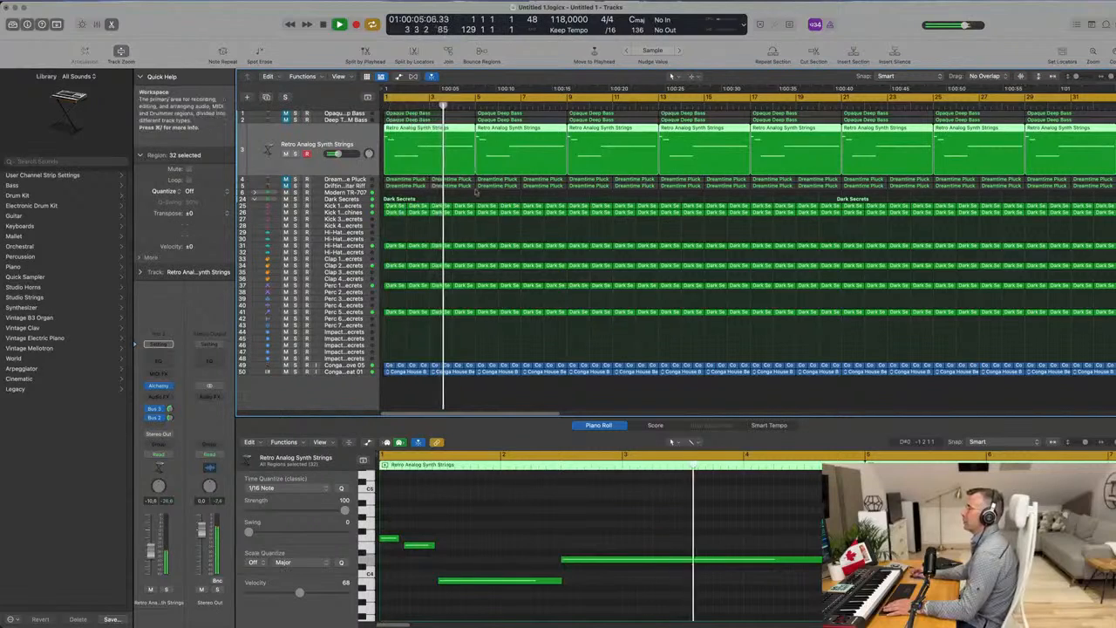
In the first strings region, move the three opening notes to bar 3 and the sustained D4 to bar 1, shortening it to about two bars.
{"action": "key", "text": "e"}
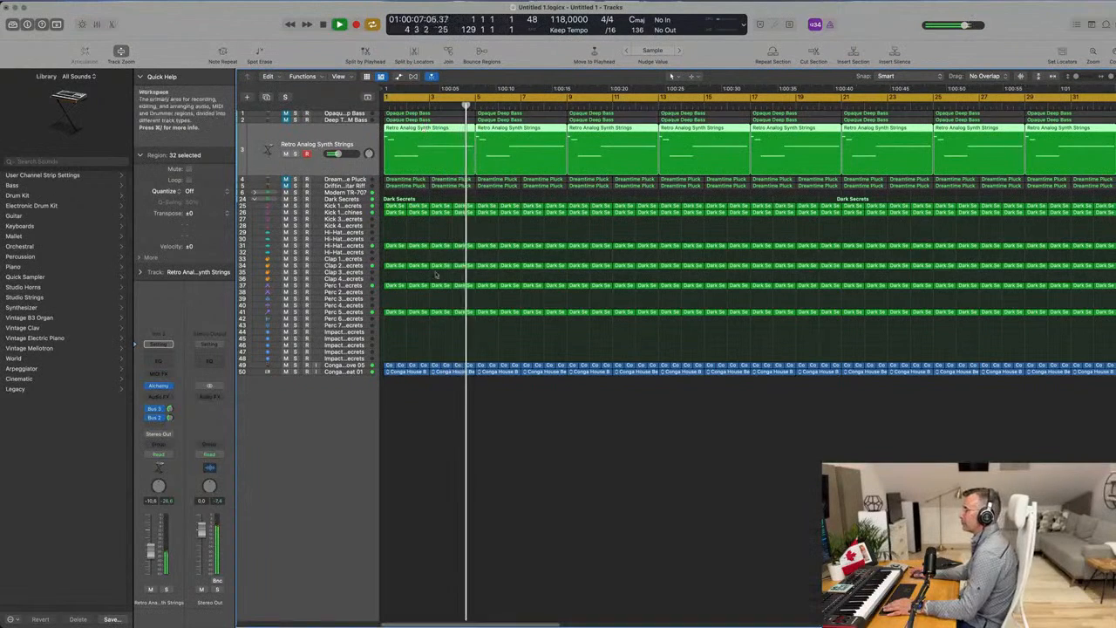
{"action": "key", "text": "e"}
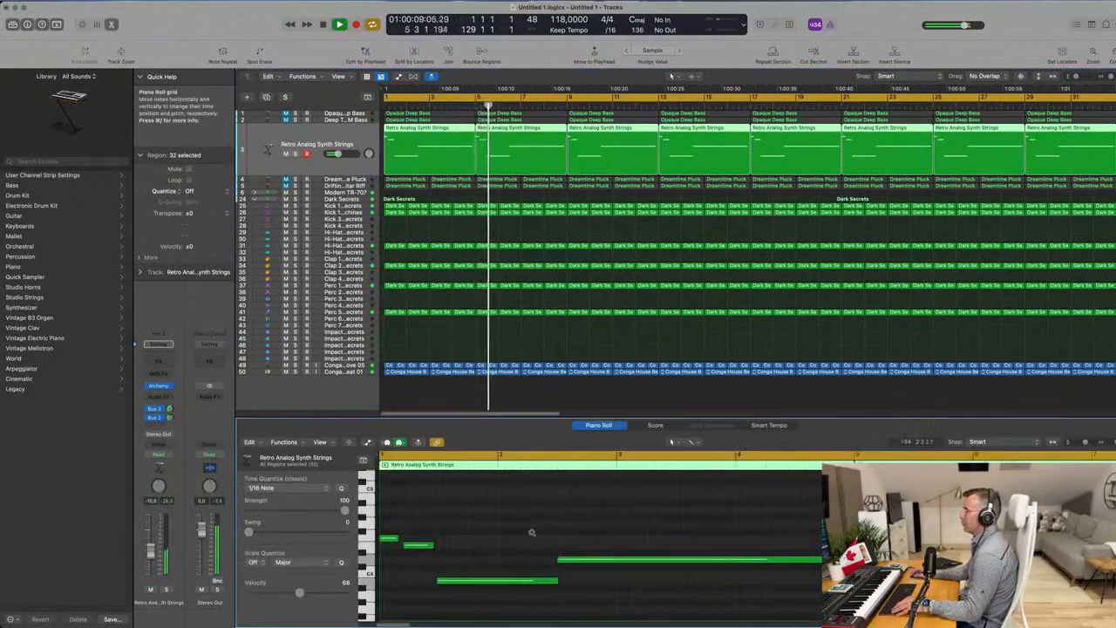
{"action": "scroll", "coordinate": [500, 526], "scroll_direction": "down", "scroll_amount": 1}
{"action": "left_click_drag", "start_coordinate": [388, 513], "coordinate": [445, 590]}
{"action": "left_click_drag", "start_coordinate": [384, 528], "coordinate": [410, 552]}
{"action": "left_click", "coordinate": [377, 528]}
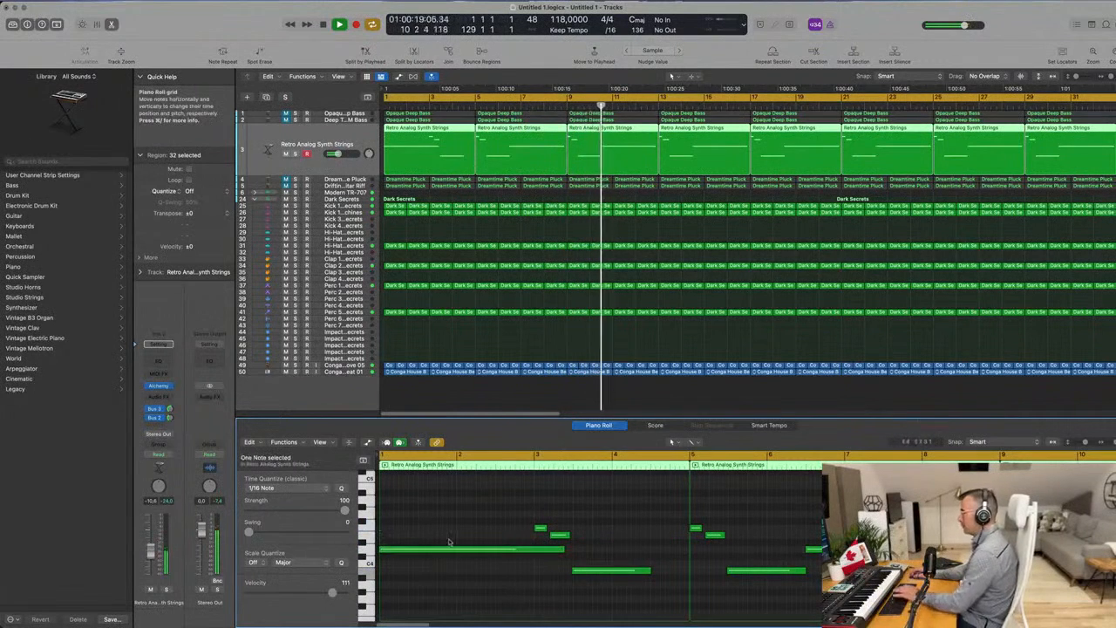
{"action": "left_click_drag", "start_coordinate": [565, 549], "coordinate": [533, 549]}
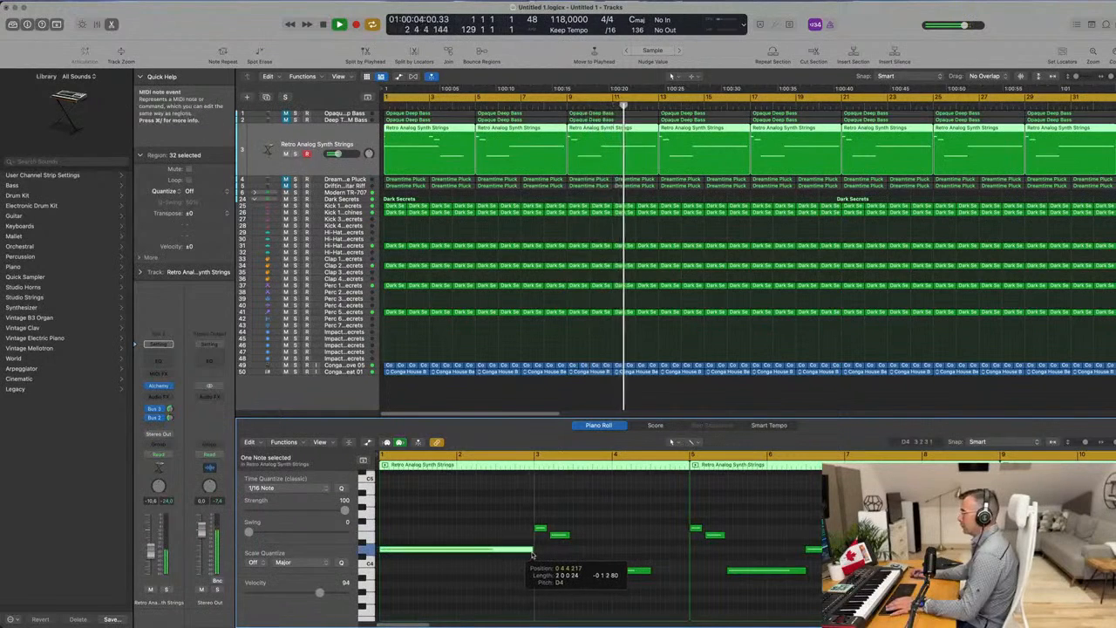
In the first strings region, extend the final B3 note to the region's end at bar 5, replaying from the beginning.
{"action": "left_click", "coordinate": [648, 573]}
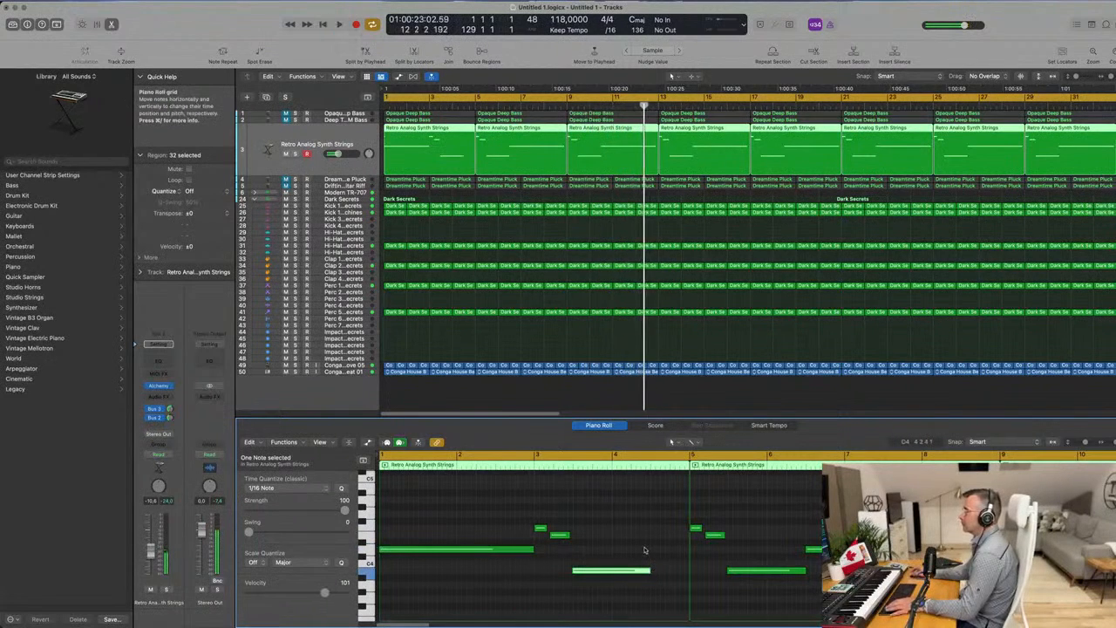
{"action": "key", "text": "super+a"}
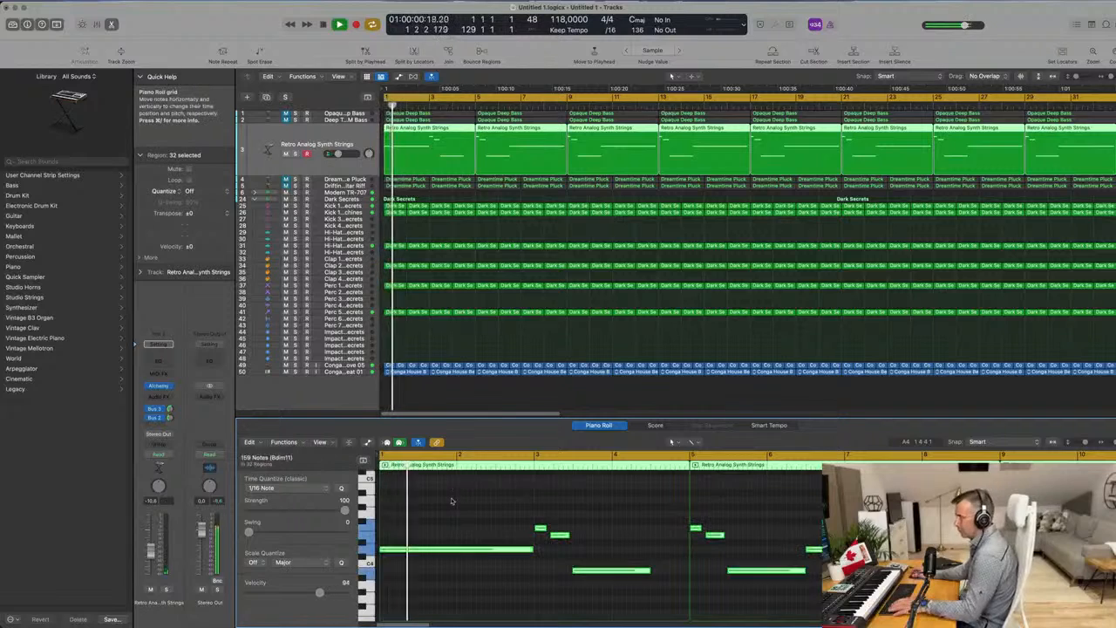
{"action": "left_click", "coordinate": [447, 503]}
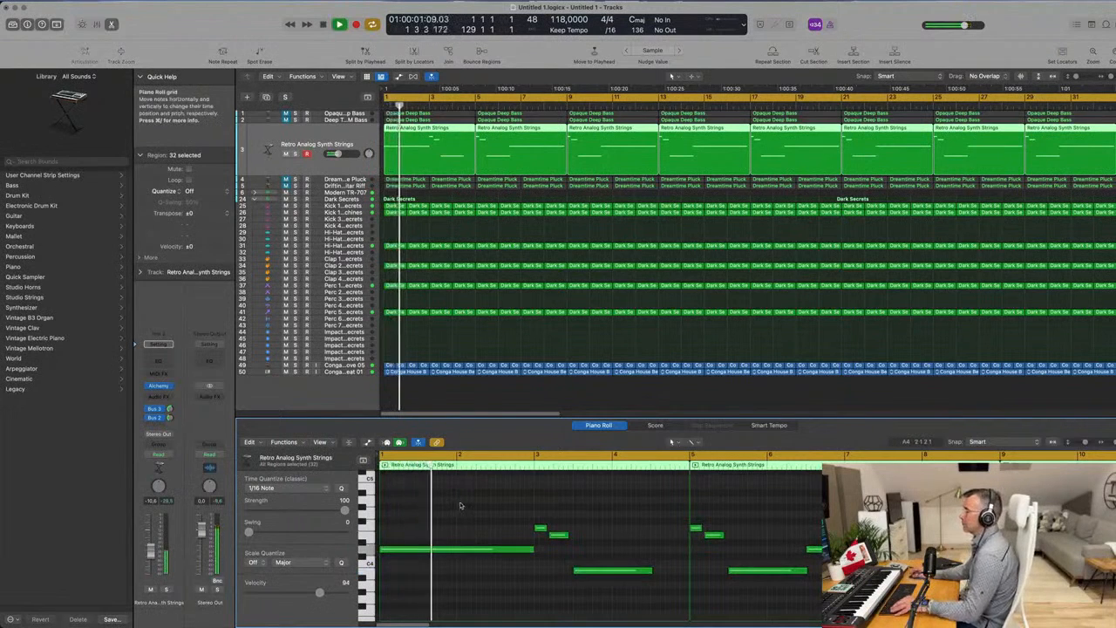
{"action": "scroll", "coordinate": [462, 505], "scroll_direction": "up", "scroll_amount": 2}
{"action": "scroll", "coordinate": [461, 506], "scroll_direction": "down", "scroll_amount": 3}
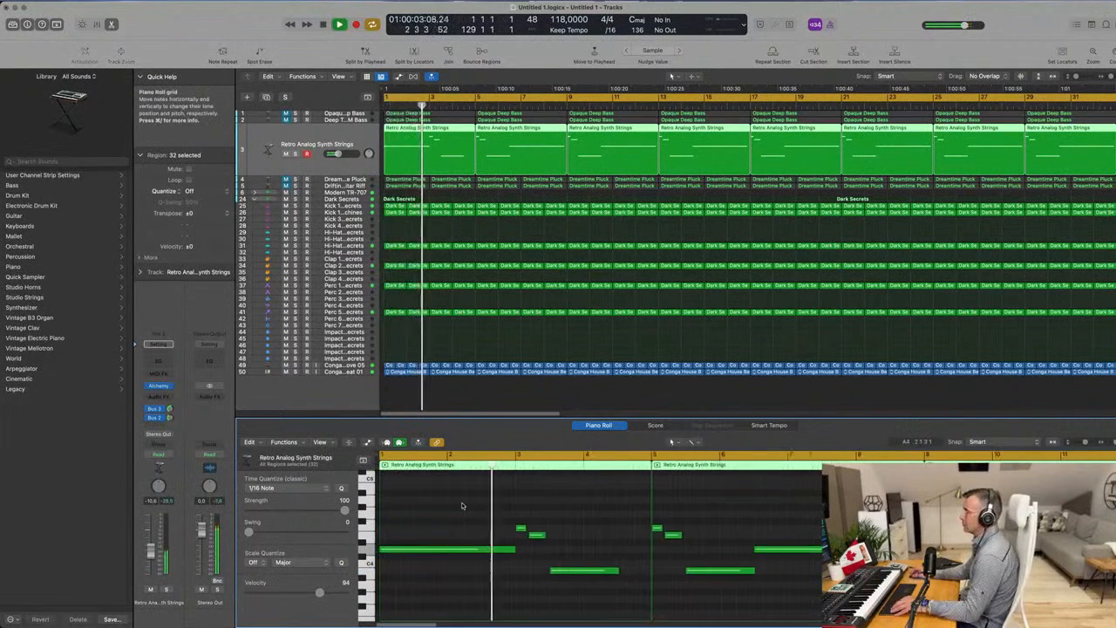
{"action": "scroll", "coordinate": [462, 510], "scroll_direction": "up", "scroll_amount": 1}
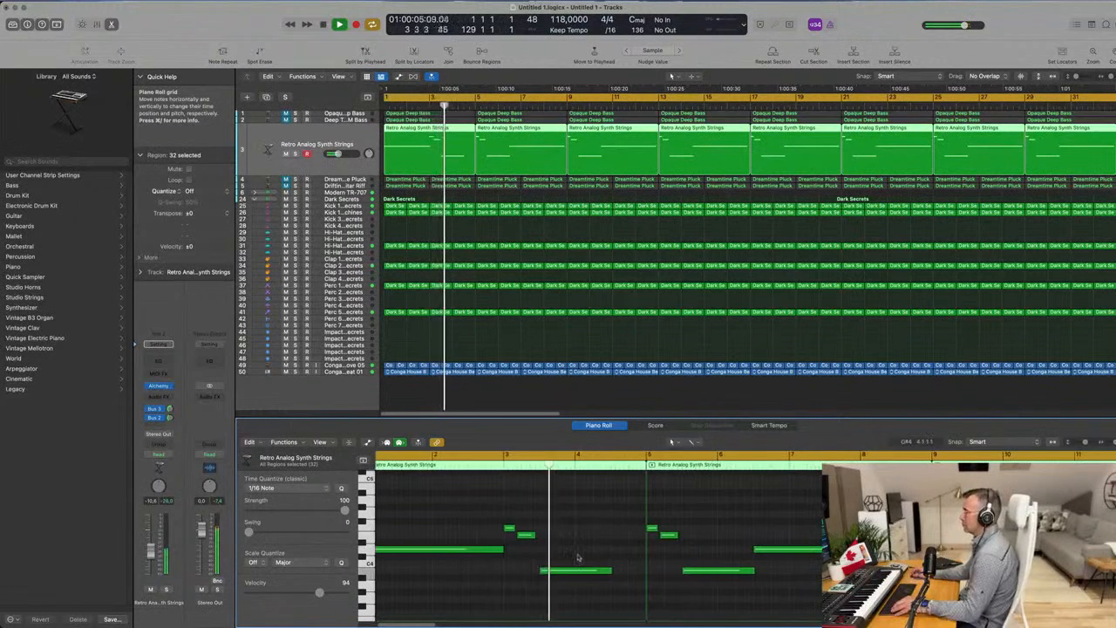
{"action": "key", "text": "space"}
{"action": "left_click_drag", "start_coordinate": [526, 538], "coordinate": [531, 538]}
{"action": "key", "text": "space"}
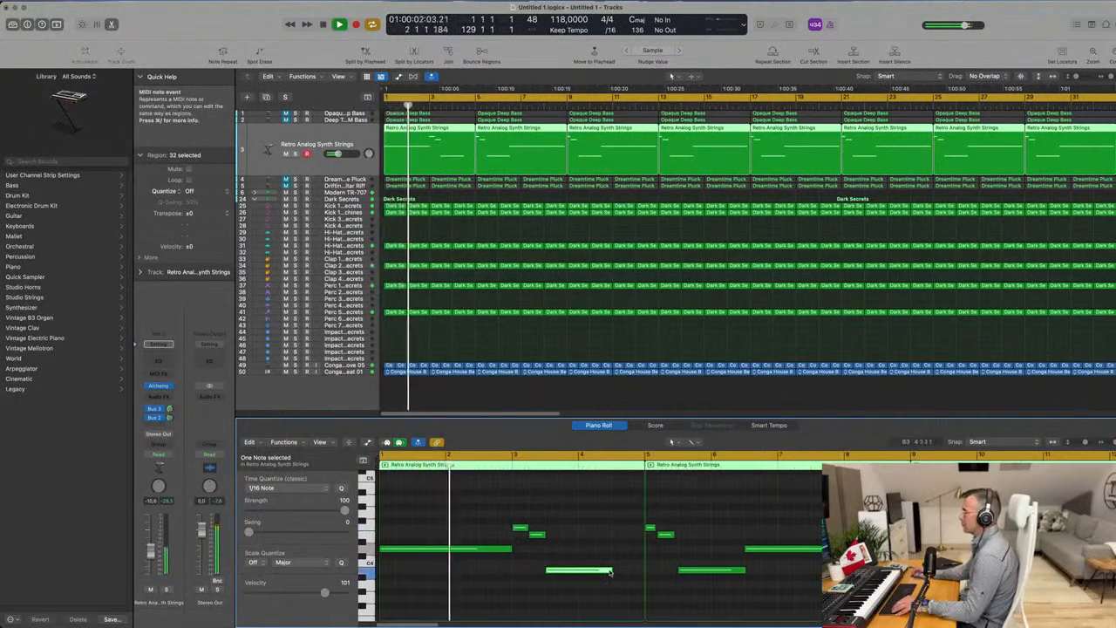
{"action": "left_click_drag", "start_coordinate": [610, 571], "coordinate": [637, 570]}
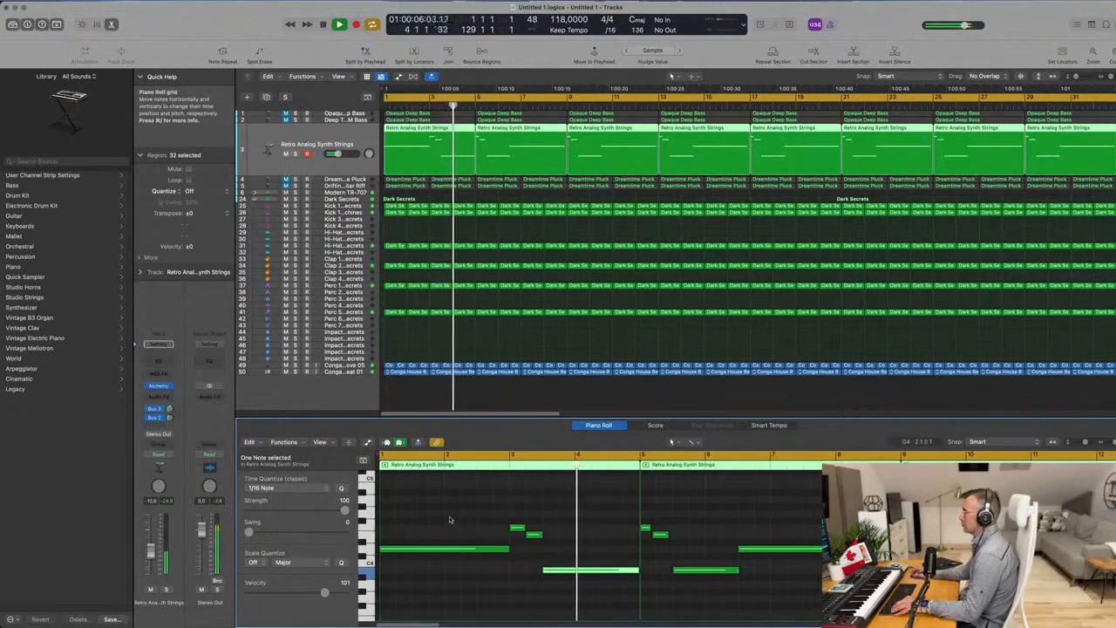
{"action": "key", "text": "Return"}
Delete the 31 Retro Analog Synth Strings regions that follow the edited first one.
{"action": "scroll", "coordinate": [507, 216], "scroll_direction": "down", "scroll_amount": 3}
{"action": "scroll", "coordinate": [579, 184], "scroll_direction": "down", "scroll_amount": 3}
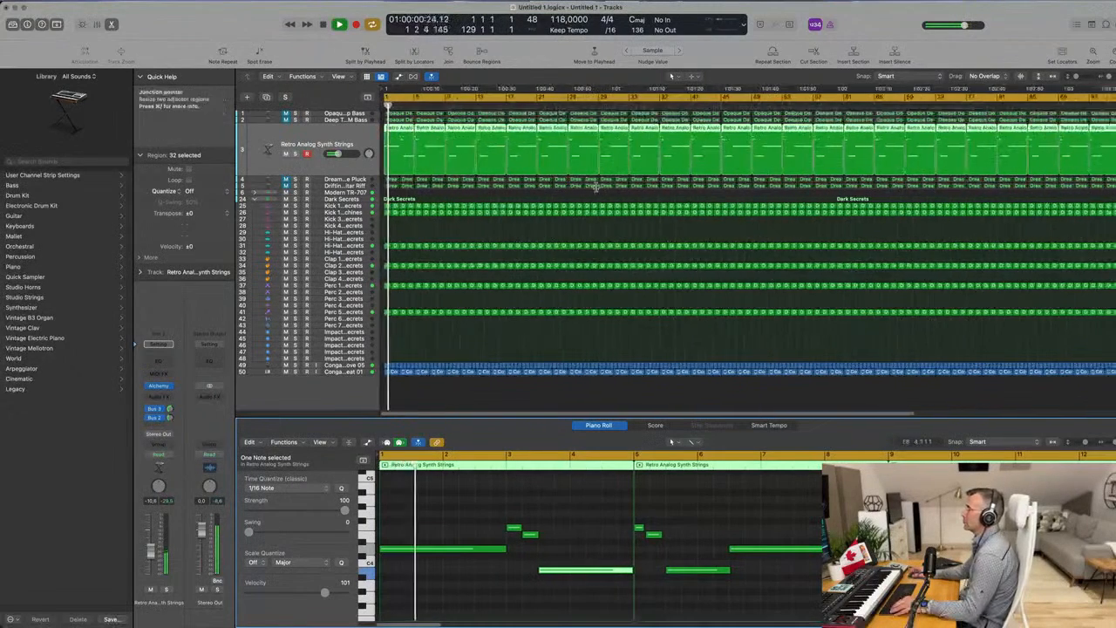
{"action": "left_click", "coordinate": [532, 236]}
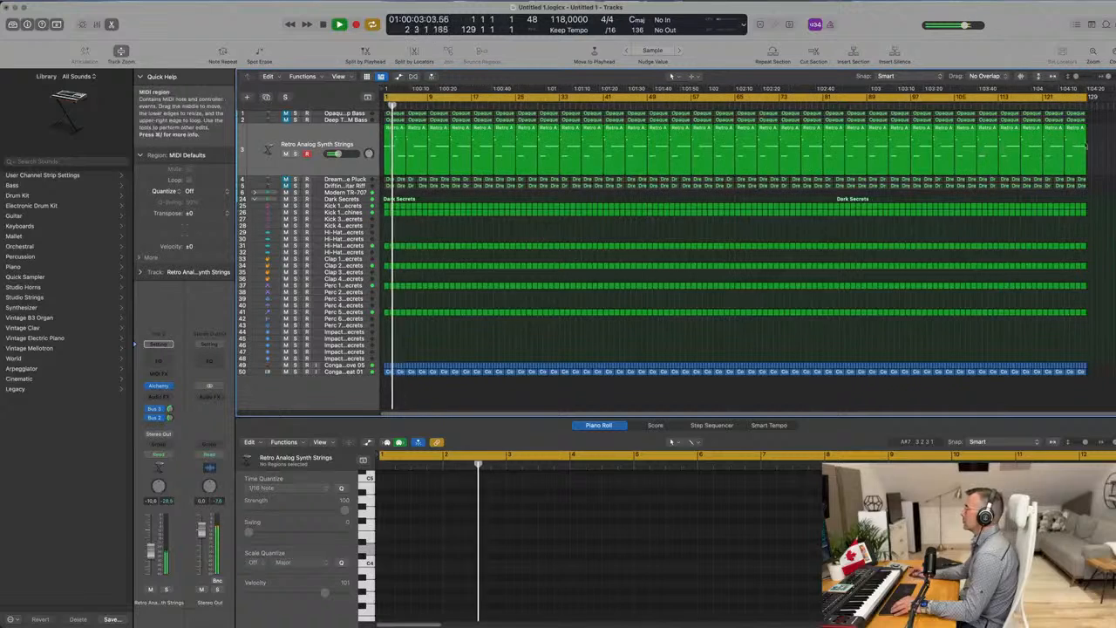
{"action": "left_click_drag", "start_coordinate": [950, 151], "coordinate": [412, 155]}
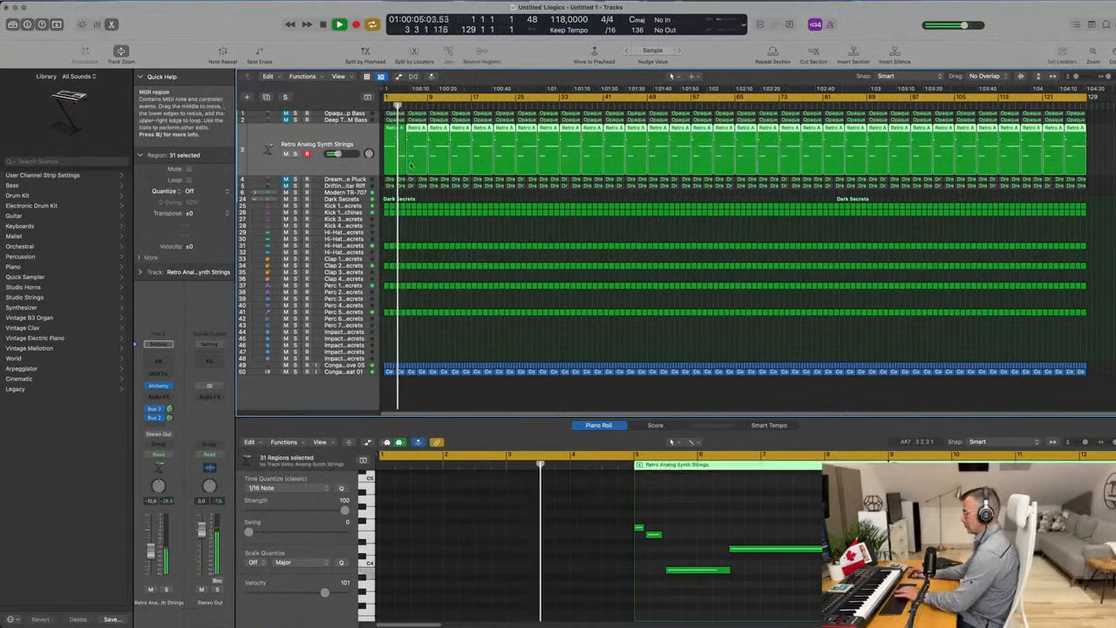
{"action": "key", "text": "Delete"}
Repeat the edited strings region across the track until the copies fill the arrangement to bar 129.
{"action": "left_click", "coordinate": [400, 155]}
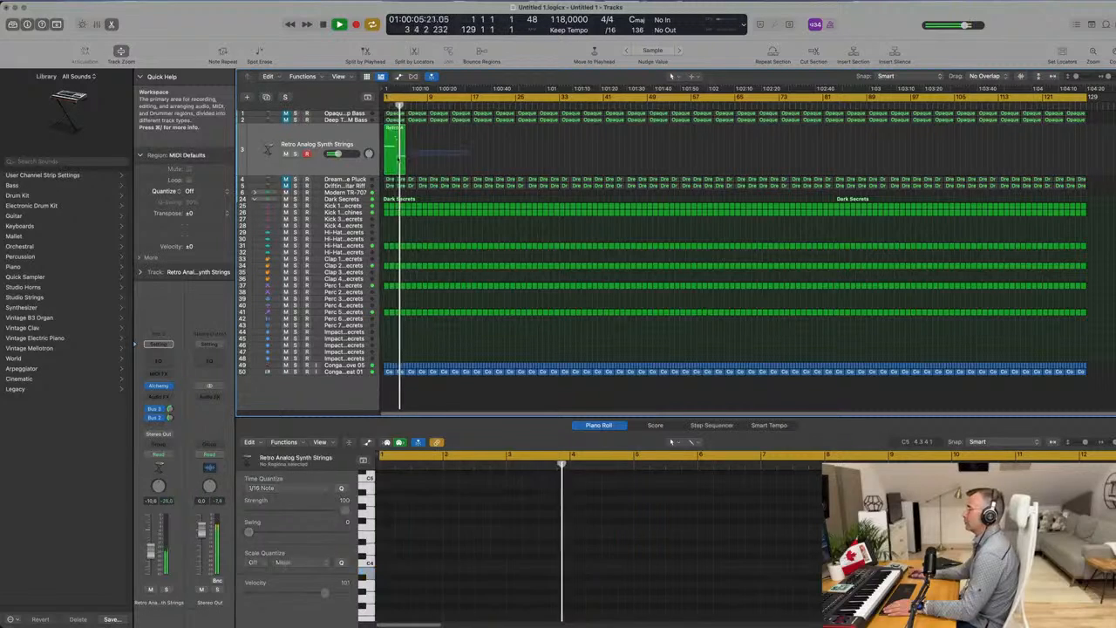
{"action": "key", "text": "super+r"}
{"action": "key", "text": "super+r"}
{"action": "key", "text": "super+r"}
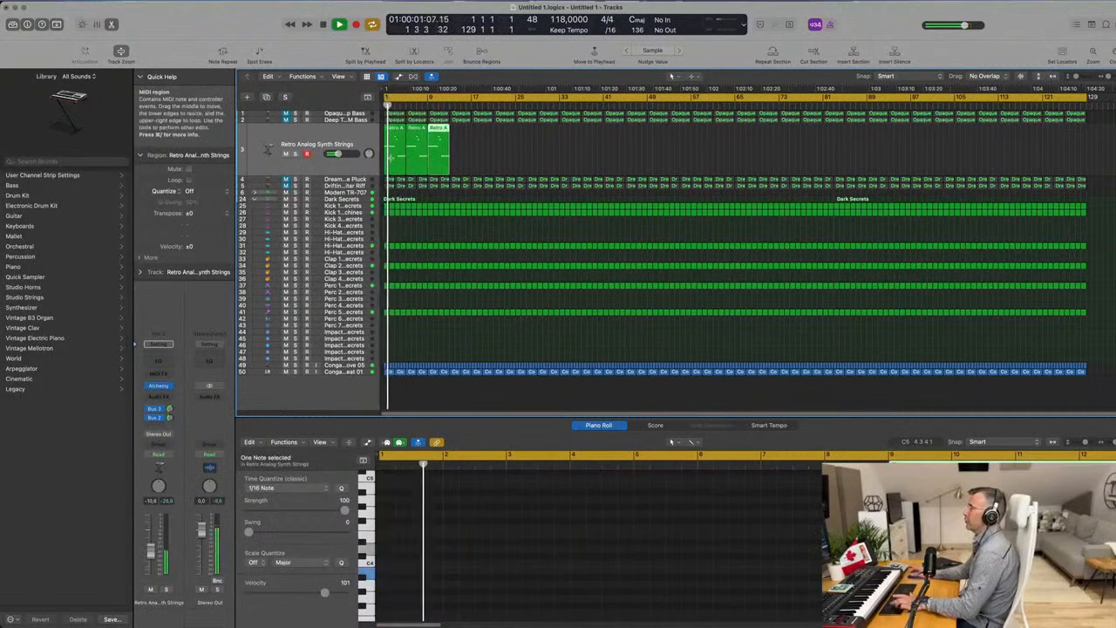
{"action": "left_click_drag", "start_coordinate": [513, 157], "coordinate": [386, 153]}
{"action": "key", "text": "super+r"}
{"action": "key", "text": "super+r"}
{"action": "key", "text": "super+r"}
{"action": "key", "text": "super+r"}
{"action": "key", "text": "super+r"}
{"action": "key", "text": "super+r"}
{"action": "key", "text": "super+r"}
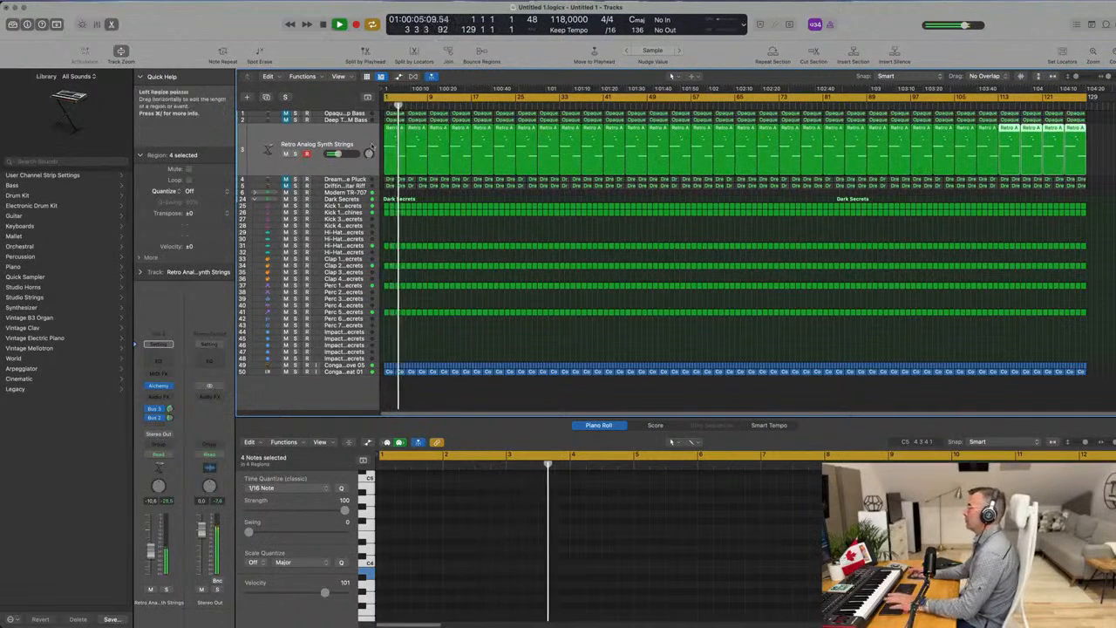
Duplicate the Retro Analog Synth Strings track with its settings, copy the first strings region onto it, and stop playback.
{"action": "left_click", "coordinate": [308, 137]}
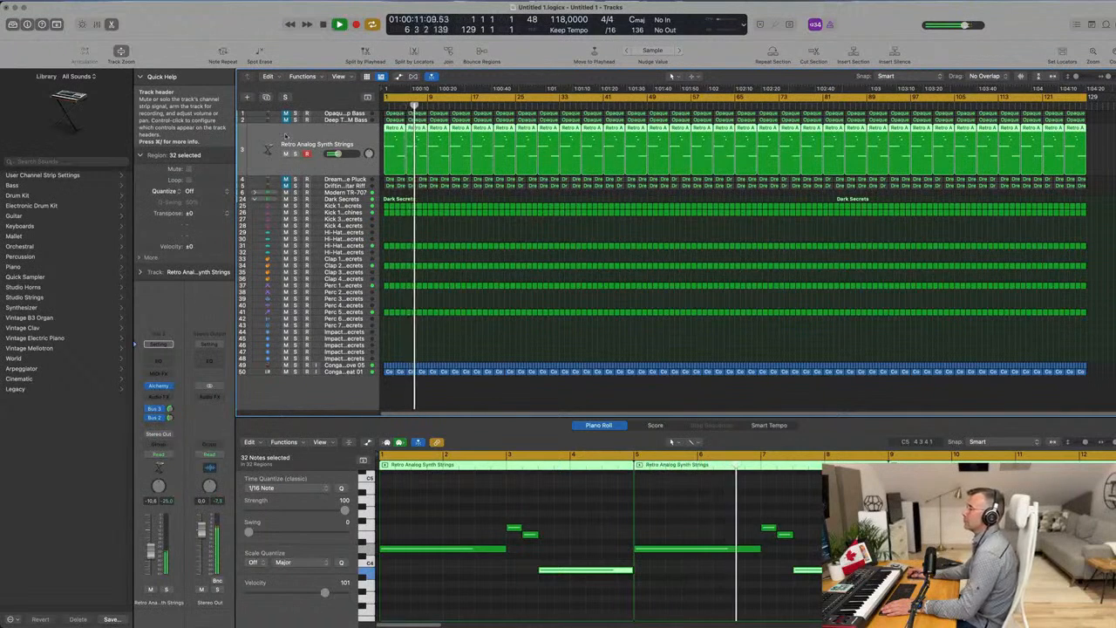
{"action": "left_click", "coordinate": [267, 97]}
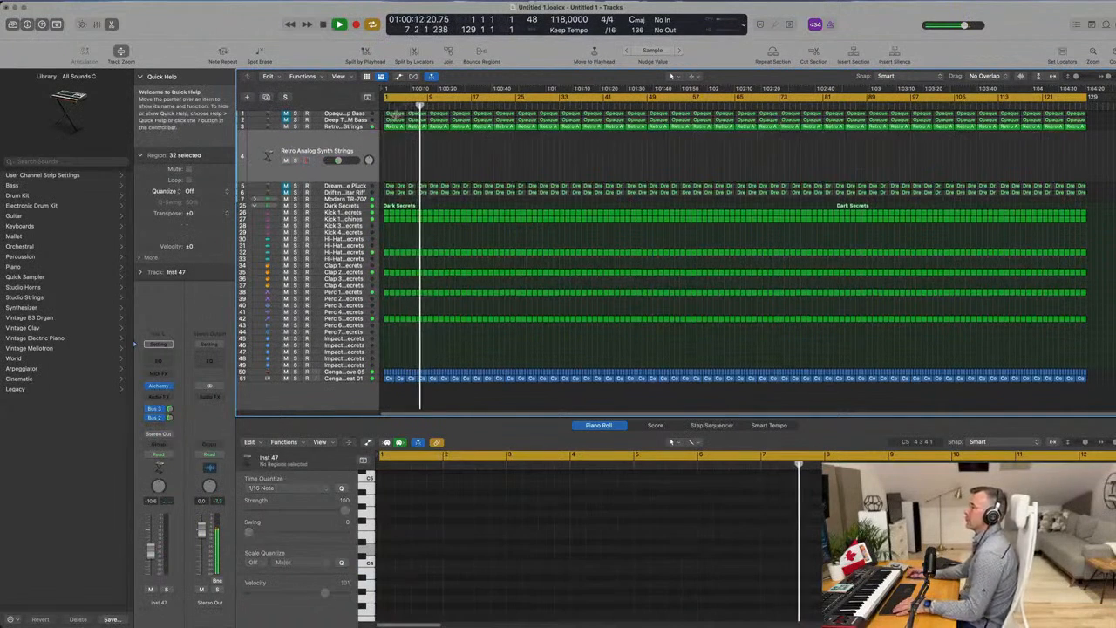
{"action": "left_click", "coordinate": [395, 127]}
{"action": "left_click_drag", "start_coordinate": [393, 134], "coordinate": [394, 152]}
{"action": "key", "text": "space"}
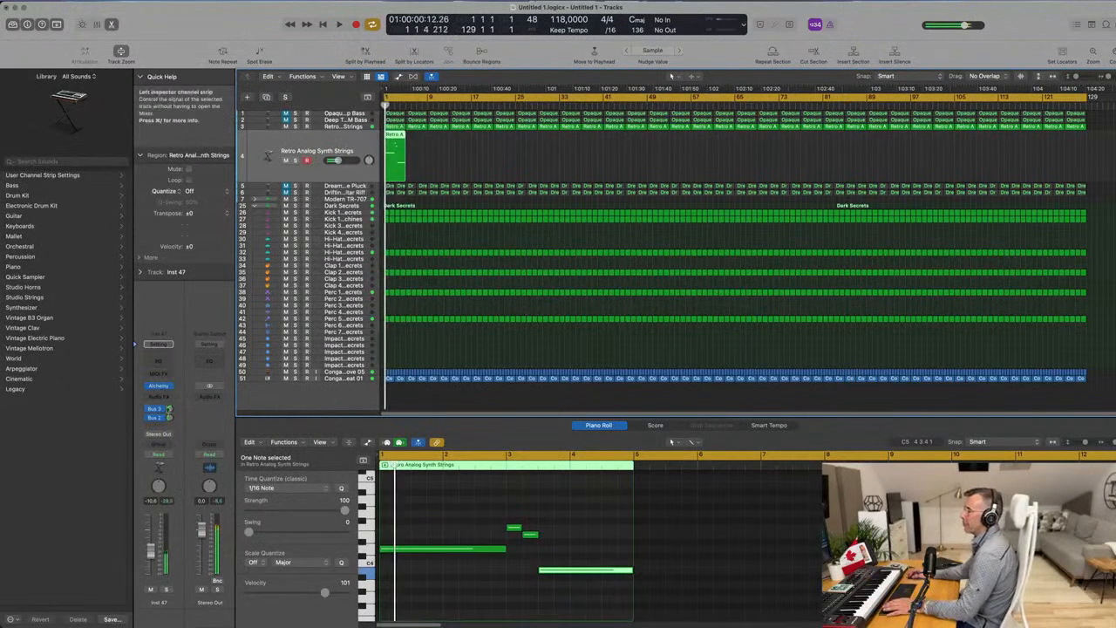
Open Alchemy on the duplicated track, show all categories, filter by the Vocal subcategory and load the Deeper Emotion preset.
{"action": "left_click", "coordinate": [160, 387]}
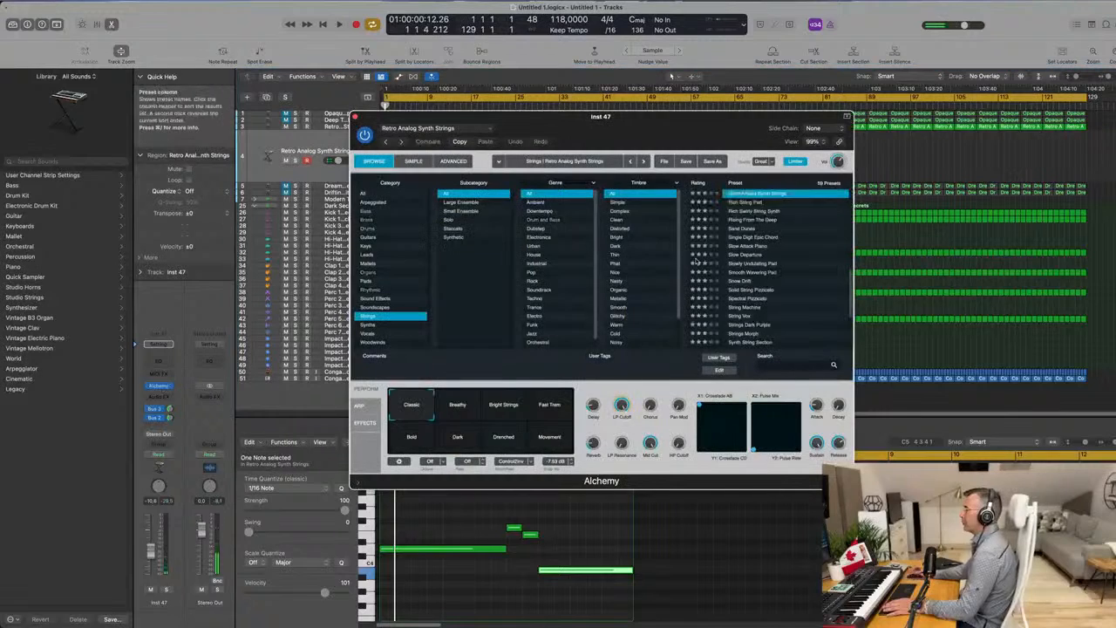
{"action": "left_click", "coordinate": [370, 194]}
{"action": "scroll", "coordinate": [493, 244], "scroll_direction": "down", "scroll_amount": 10}
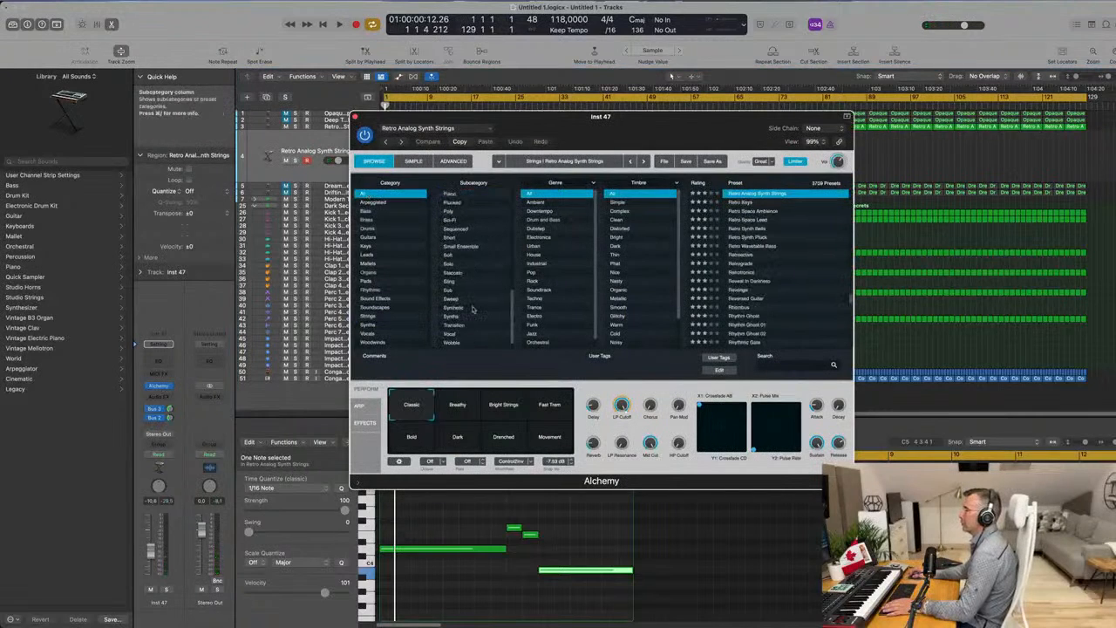
{"action": "left_click", "coordinate": [451, 334]}
{"action": "scroll", "coordinate": [773, 256], "scroll_direction": "down", "scroll_amount": 10}
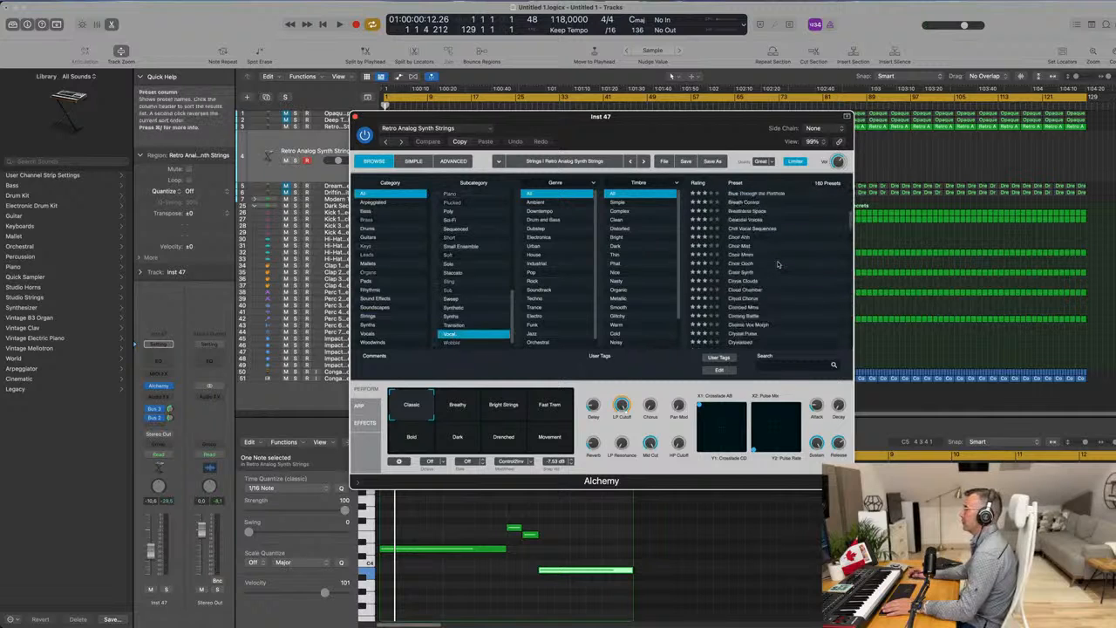
{"action": "scroll", "coordinate": [778, 267], "scroll_direction": "down", "scroll_amount": 2}
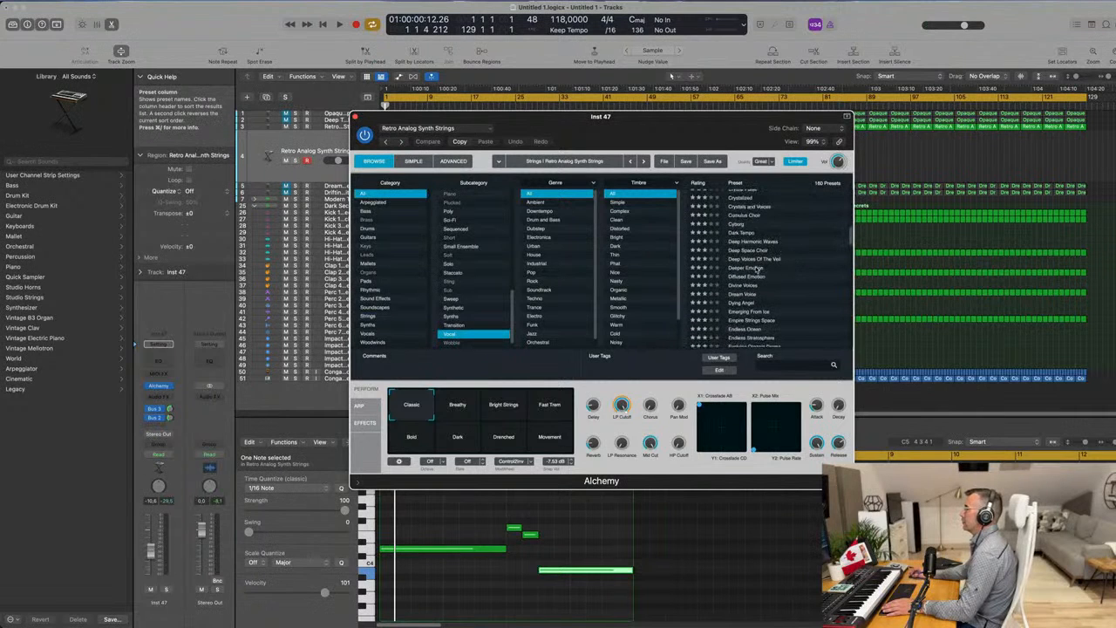
{"action": "left_click_drag", "start_coordinate": [744, 113], "coordinate": [866, 126]}
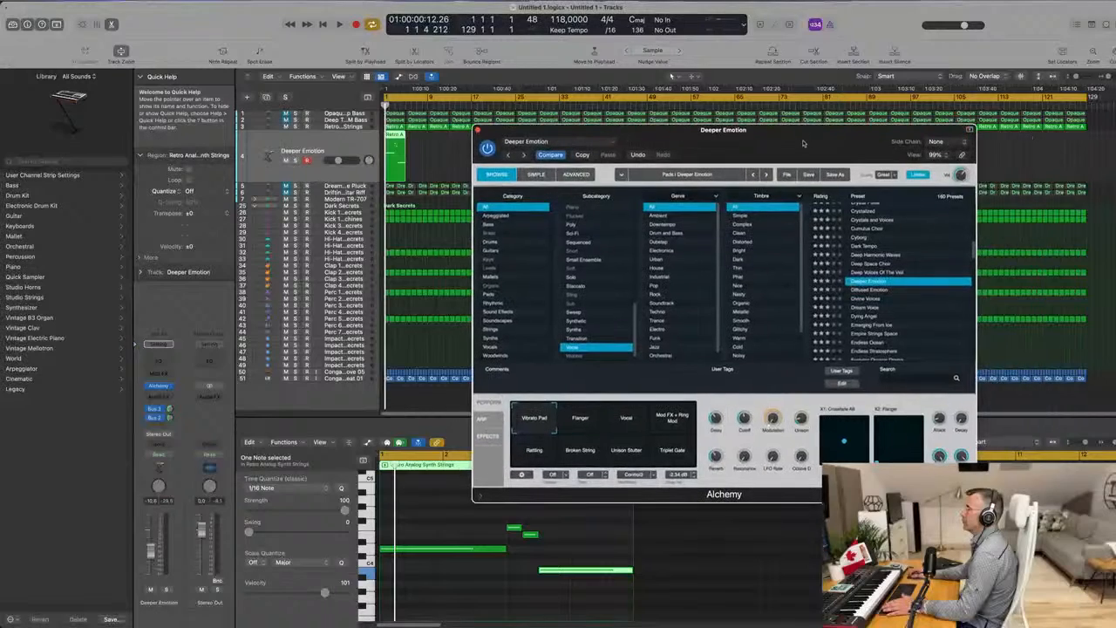
{"action": "left_click_drag", "start_coordinate": [803, 149], "coordinate": [775, 159]}
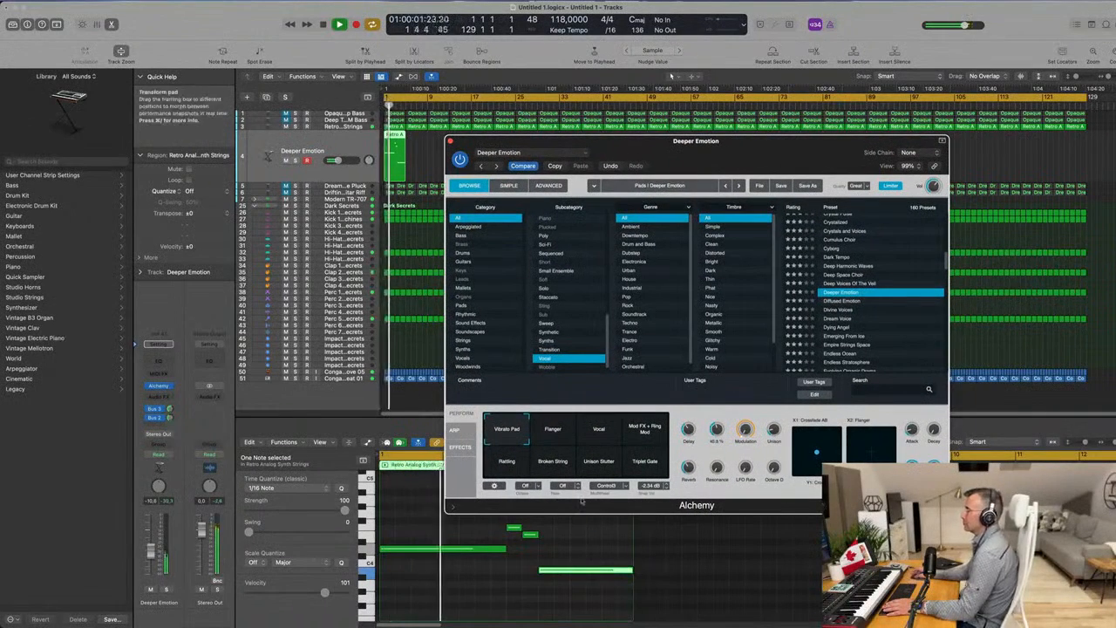
Delete the last three notes of the copied region, keeping only the sustained D4.
{"action": "left_click_drag", "start_coordinate": [515, 527], "coordinate": [571, 585]}
{"action": "left_click_drag", "start_coordinate": [525, 527], "coordinate": [576, 599]}
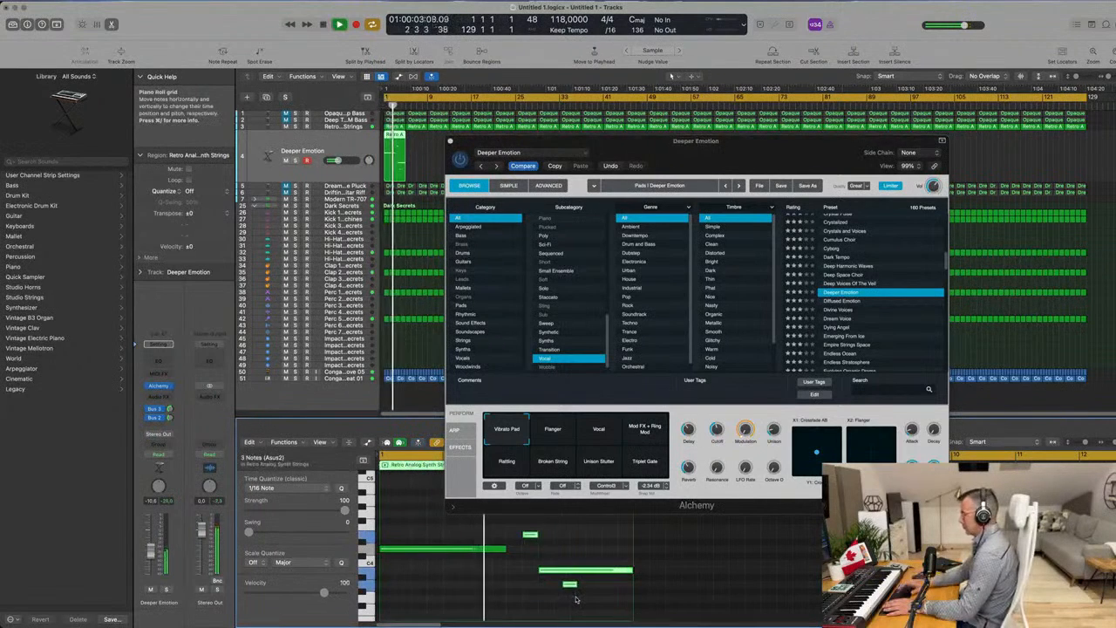
{"action": "key", "text": "Delete"}
Audition Deeper Emotion's Flanger and Vocal snapshots and the presets Diffused Emotion, Divine Voices and Emerging From Ice.
{"action": "left_click_drag", "start_coordinate": [766, 143], "coordinate": [771, 97]}
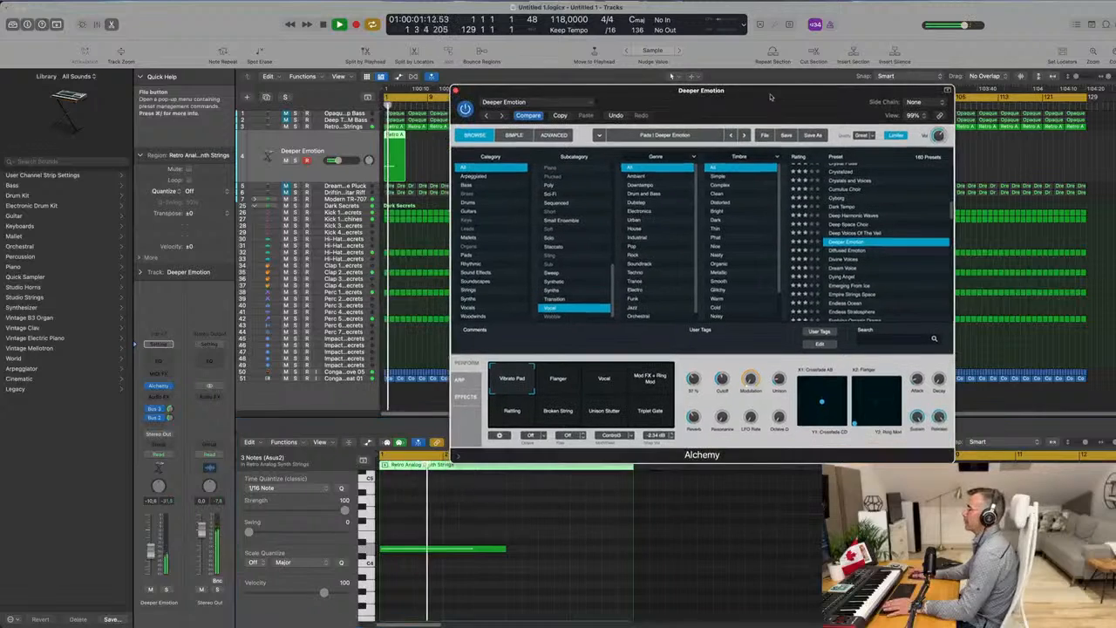
{"action": "left_click", "coordinate": [570, 383]}
{"action": "left_click", "coordinate": [605, 387]}
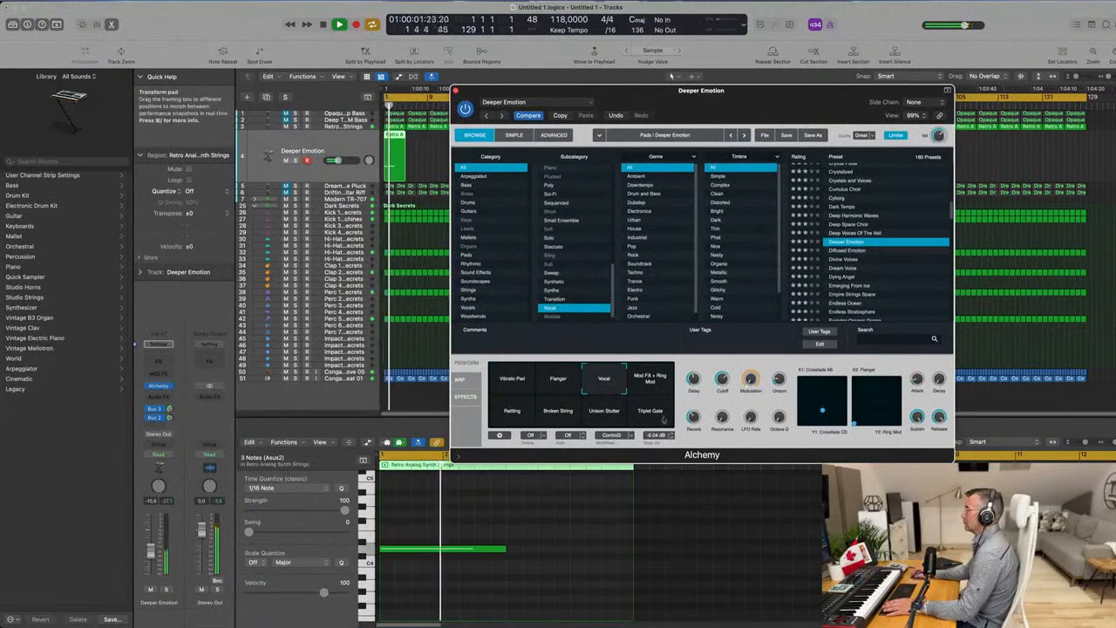
{"action": "left_click", "coordinate": [850, 260]}
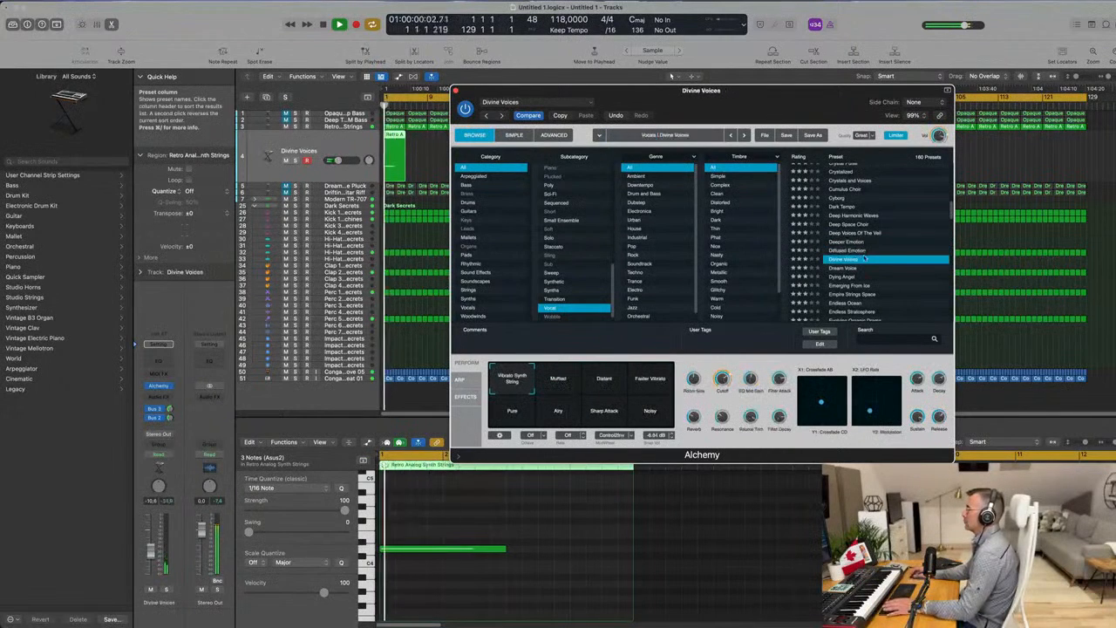
{"action": "scroll", "coordinate": [890, 253], "scroll_direction": "down", "scroll_amount": 2}
{"action": "left_click", "coordinate": [862, 250]}
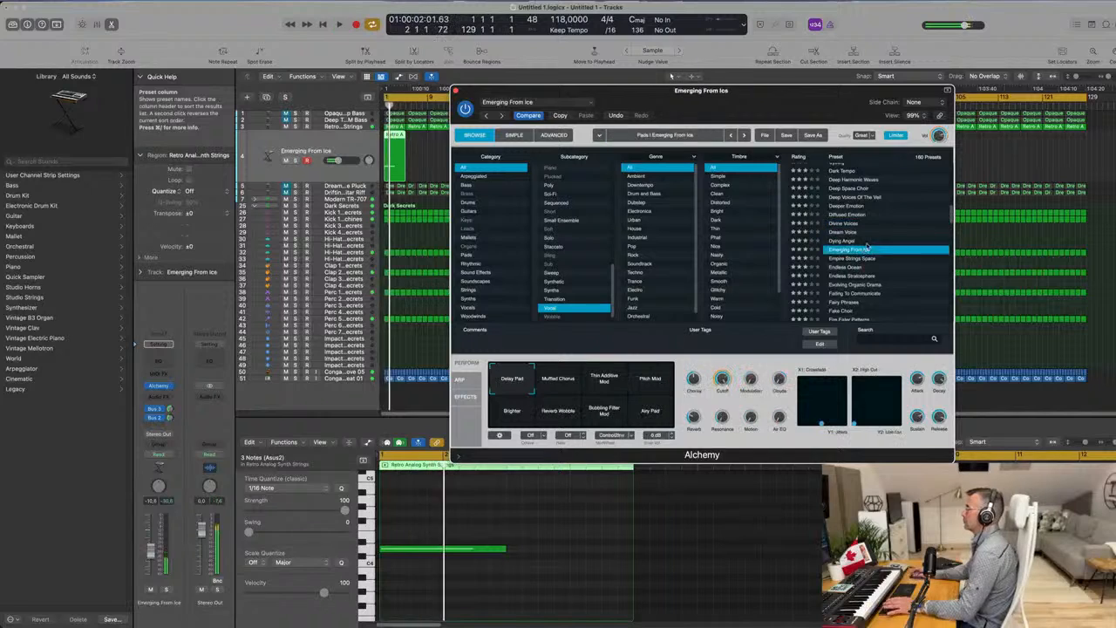
Load the Fairy Phrases preset, select the region's remaining note while replaying, and choose the Phrases 2 snapshot.
{"action": "scroll", "coordinate": [890, 240], "scroll_direction": "down", "scroll_amount": 3}
{"action": "scroll", "coordinate": [885, 229], "scroll_direction": "down", "scroll_amount": 2}
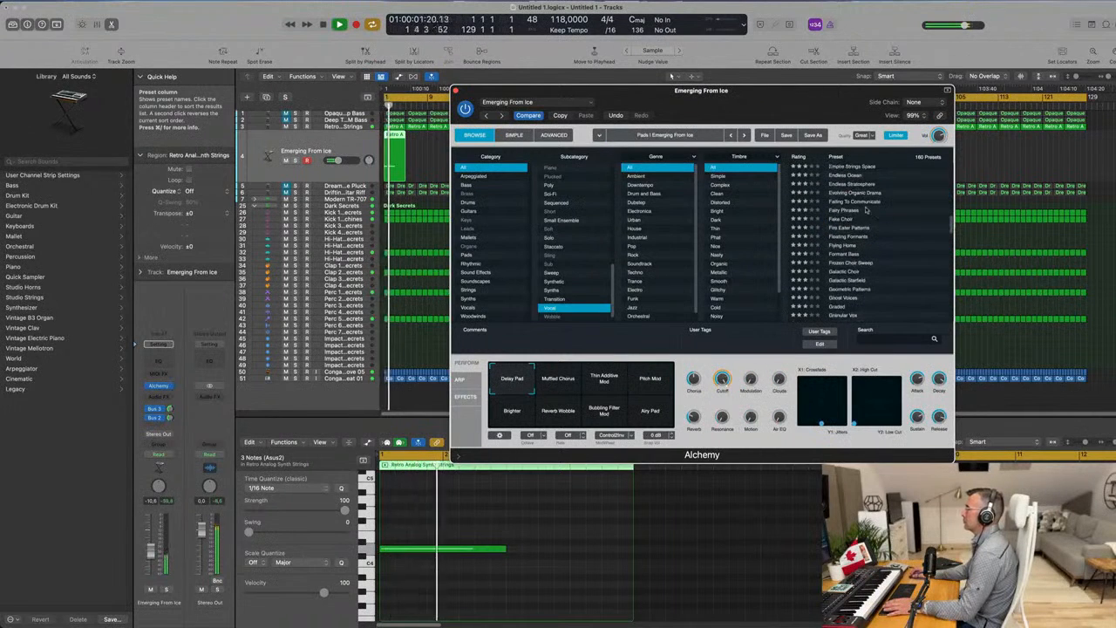
{"action": "left_click", "coordinate": [864, 212]}
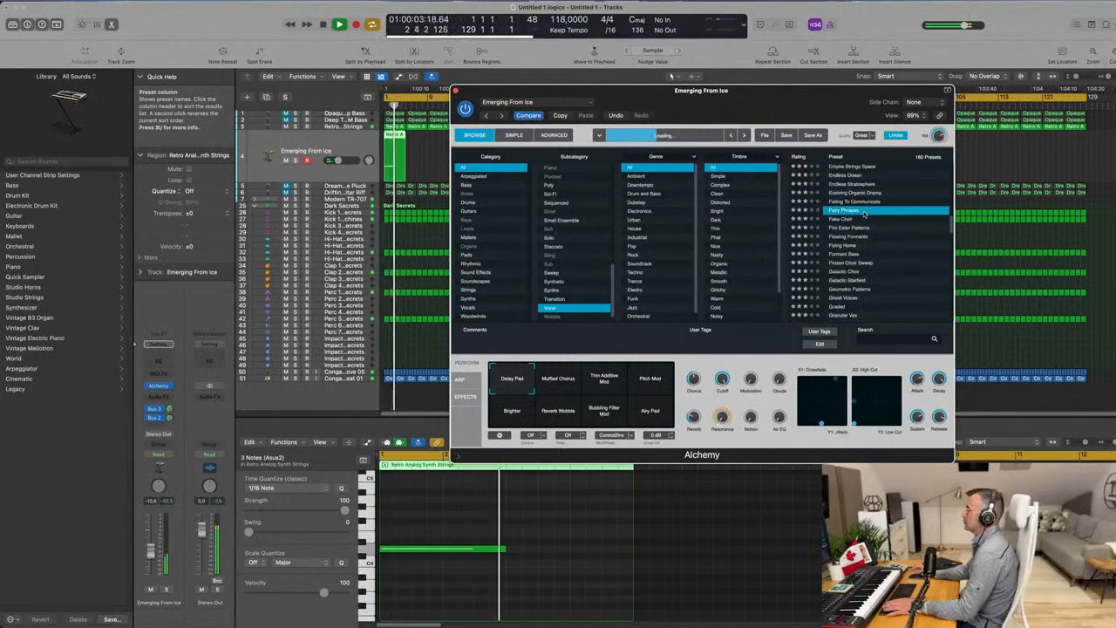
{"action": "key", "text": "space"}
{"action": "left_click", "coordinate": [452, 590]}
{"action": "key", "text": "space"}
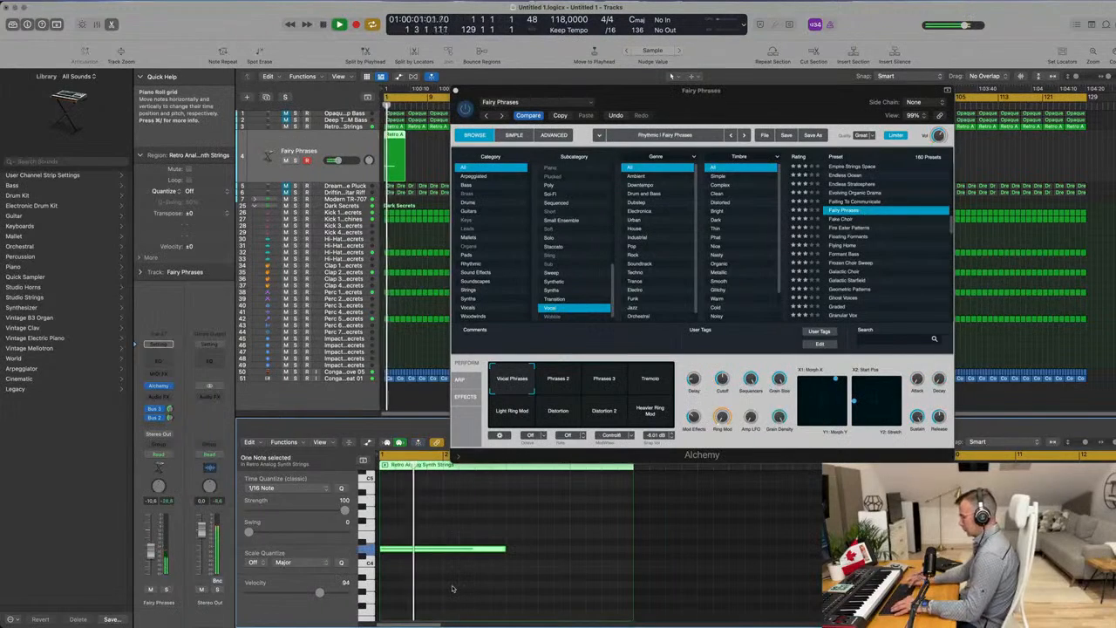
{"action": "mouse_move", "coordinate": [791, 104]}
{"action": "left_mouse_down"}
{"action": "mouse_move", "coordinate": [947, 51]}
{"action": "mouse_move", "coordinate": [786, 98]}
{"action": "left_mouse_up"}
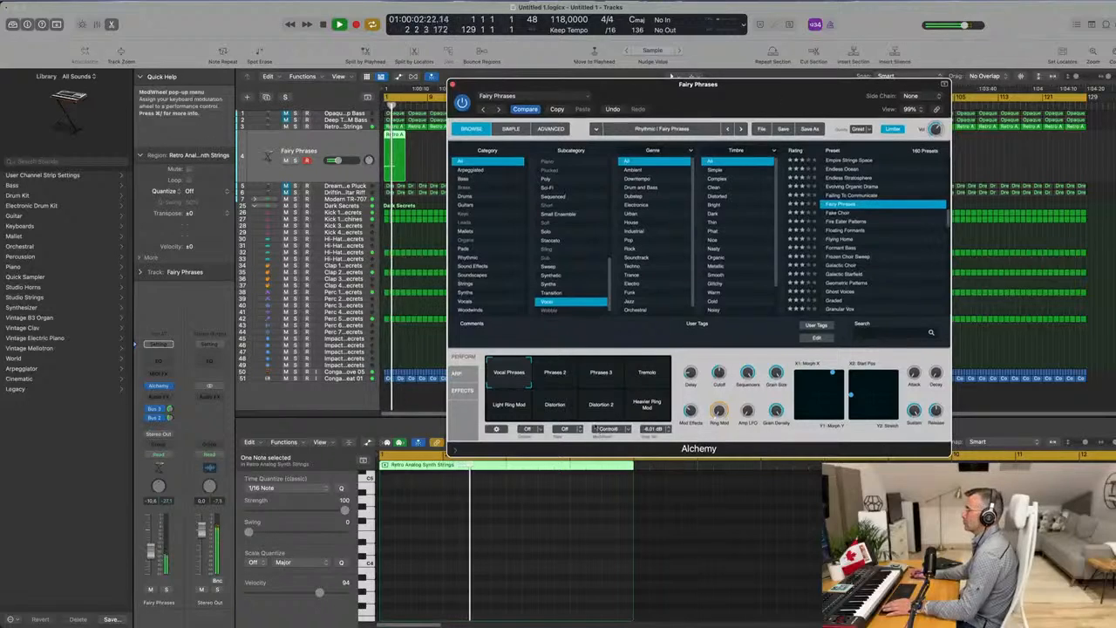
{"action": "left_click", "coordinate": [552, 380]}
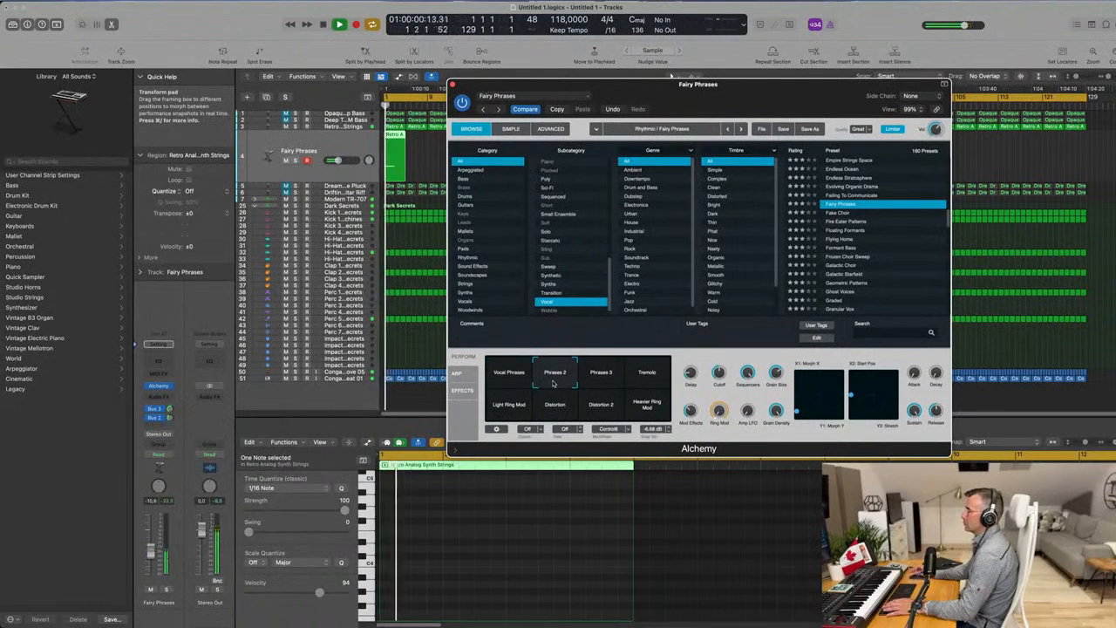
Repeat the Fairy Phrases region into four consecutive copies up to bar 17, select all four and replay them.
{"action": "left_click_drag", "start_coordinate": [741, 101], "coordinate": [767, 320]}
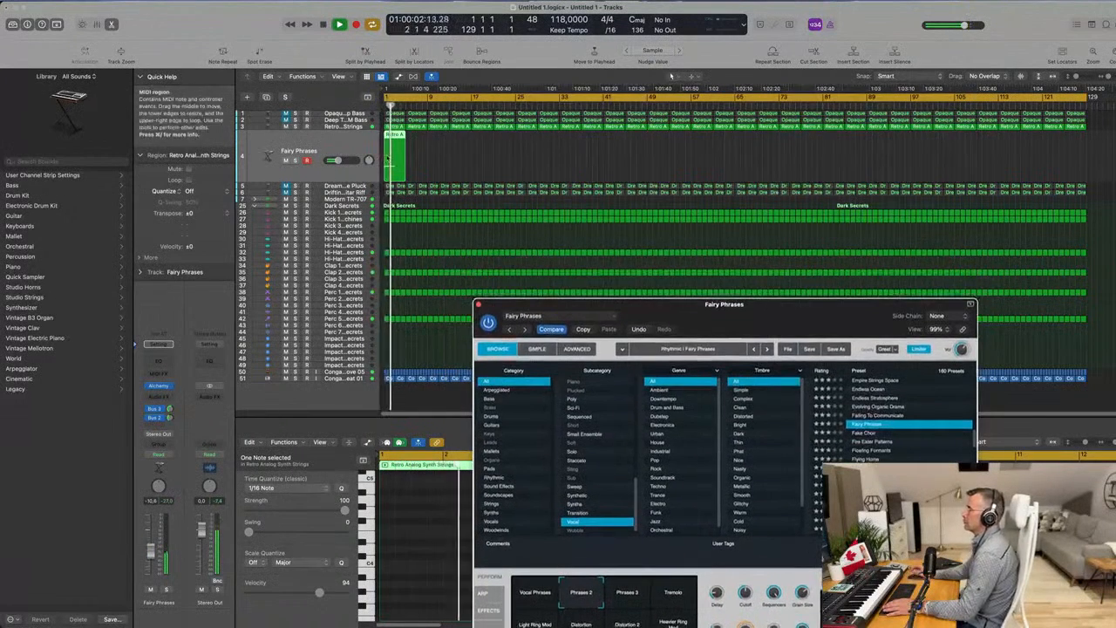
{"action": "left_click_drag", "start_coordinate": [462, 155], "coordinate": [394, 165]}
{"action": "key", "text": "Return"}
{"action": "key", "text": "super+r"}
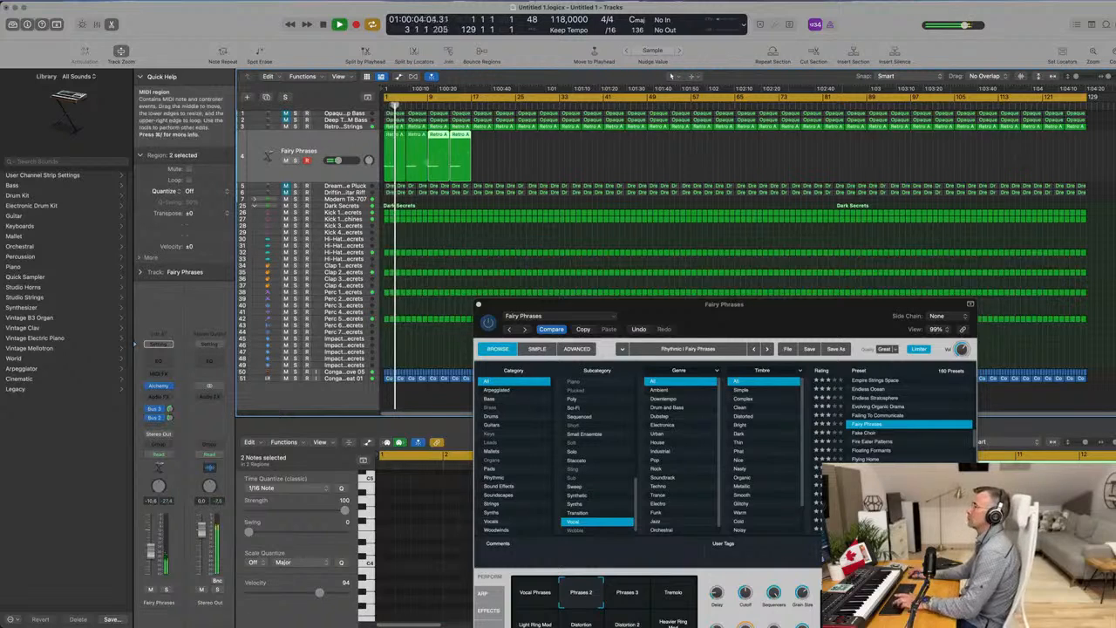
{"action": "left_click_drag", "start_coordinate": [500, 158], "coordinate": [373, 164]}
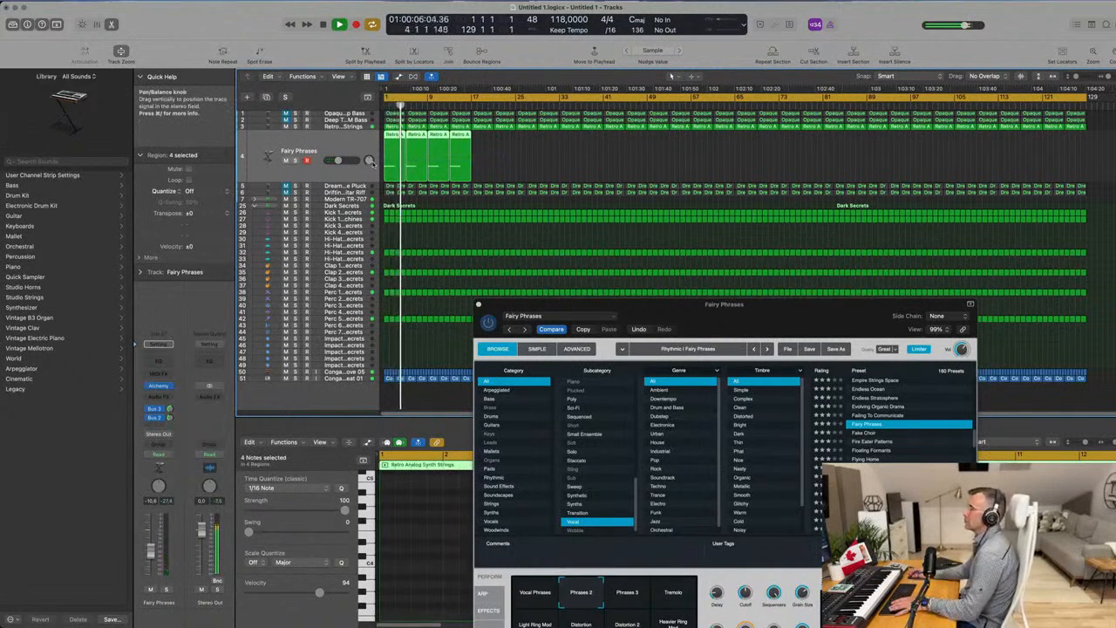
{"action": "key", "text": "space"}
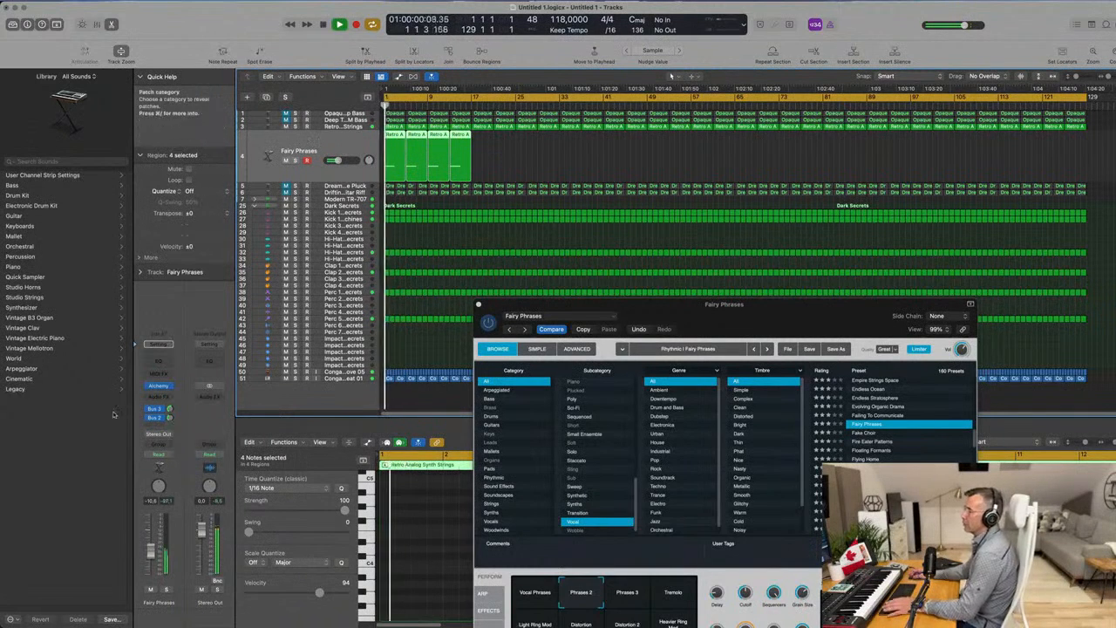
Add a Bus 9 send to the Fairy Phrases track and insert a stereo Delay Designer on the resulting Aux 9 channel.
{"action": "left_click", "coordinate": [157, 425]}
{"action": "mouse_move", "coordinate": [168, 441]}
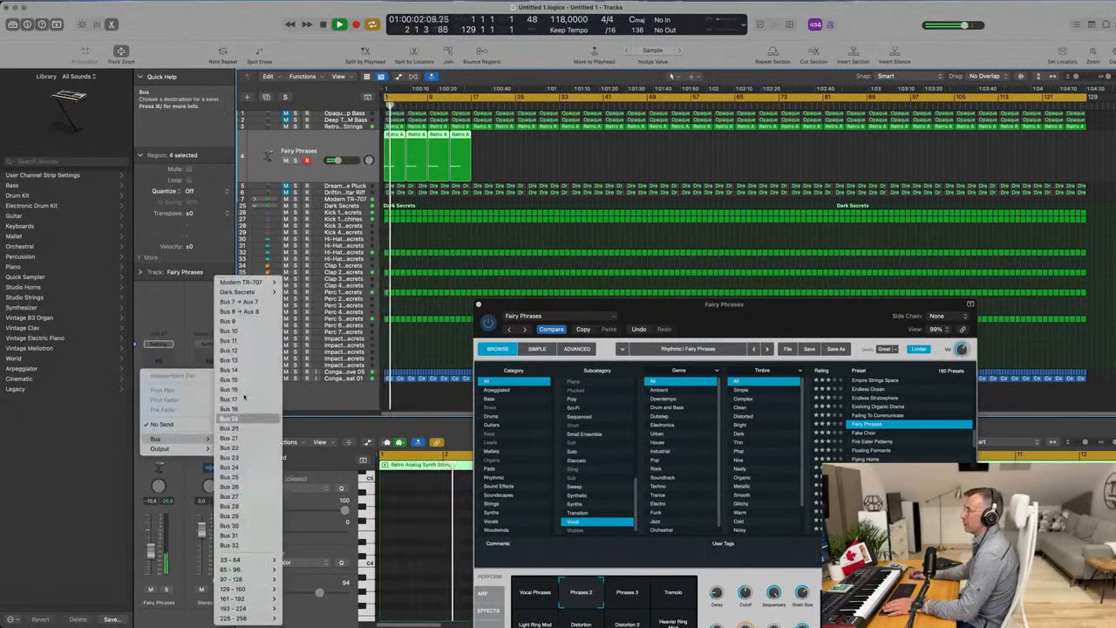
{"action": "left_click", "coordinate": [256, 286]}
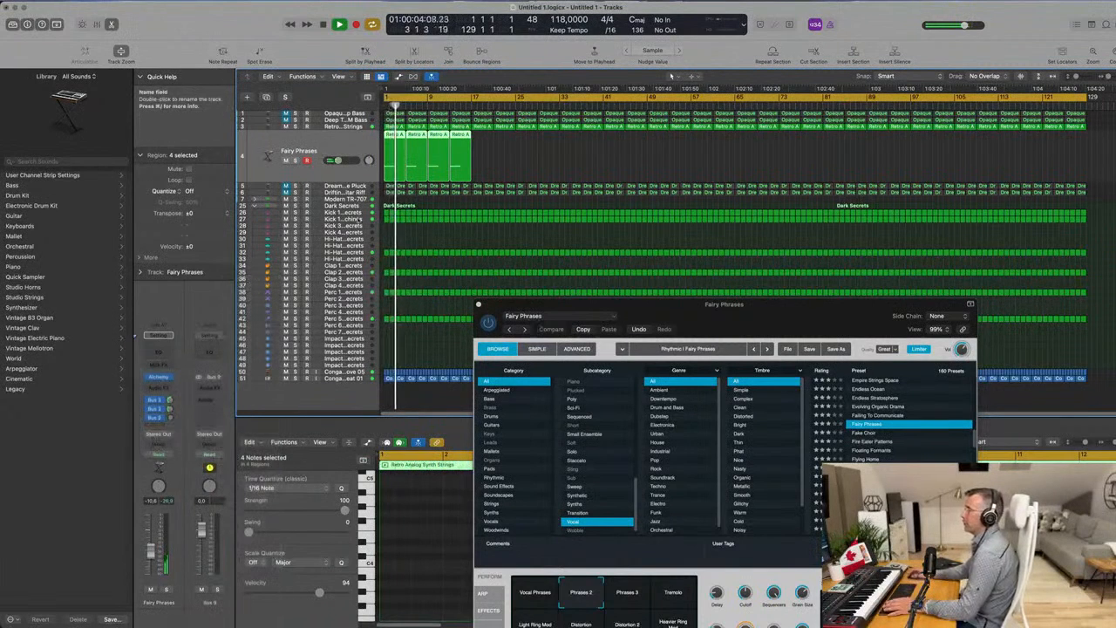
{"action": "key", "text": "space"}
{"action": "key", "text": "space"}
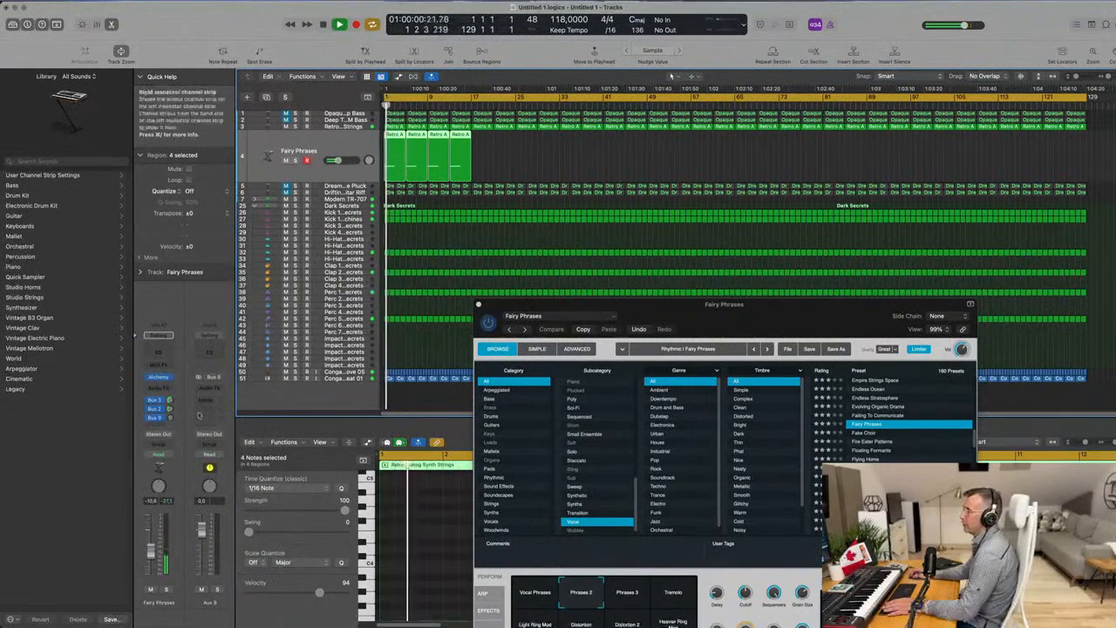
{"action": "left_click", "coordinate": [209, 389]}
{"action": "mouse_move", "coordinate": [224, 441]}
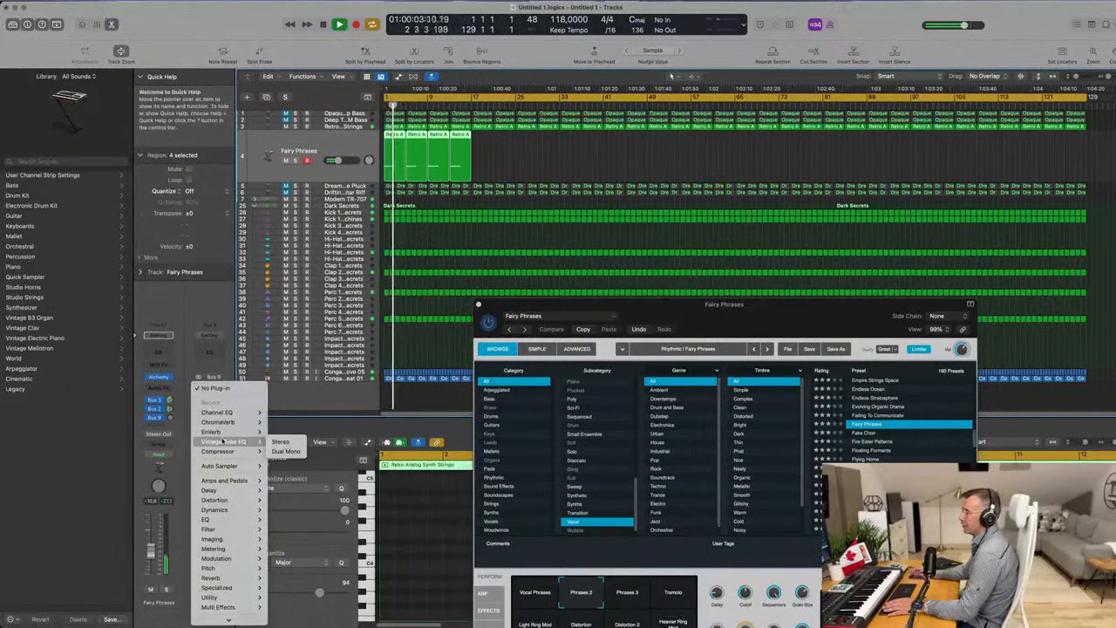
{"action": "mouse_move", "coordinate": [231, 490]}
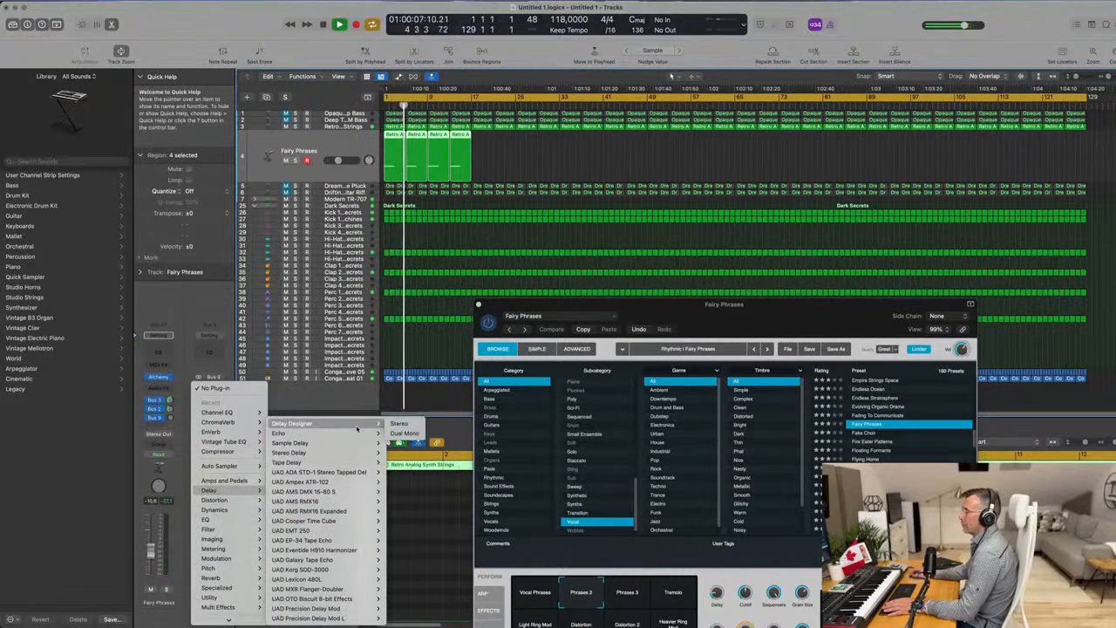
{"action": "left_click", "coordinate": [396, 425]}
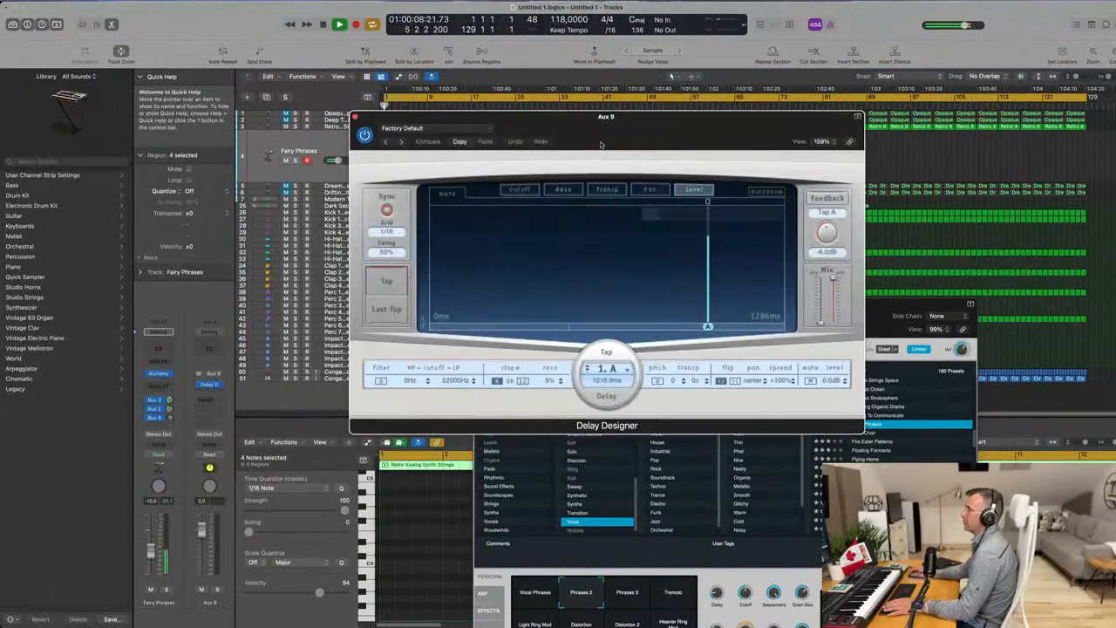
Load Delay Designer's Simple preset 1/4 Slow Pan and raise the Fairy Phrases track's Bus 9 send level.
{"action": "left_click", "coordinate": [558, 160]}
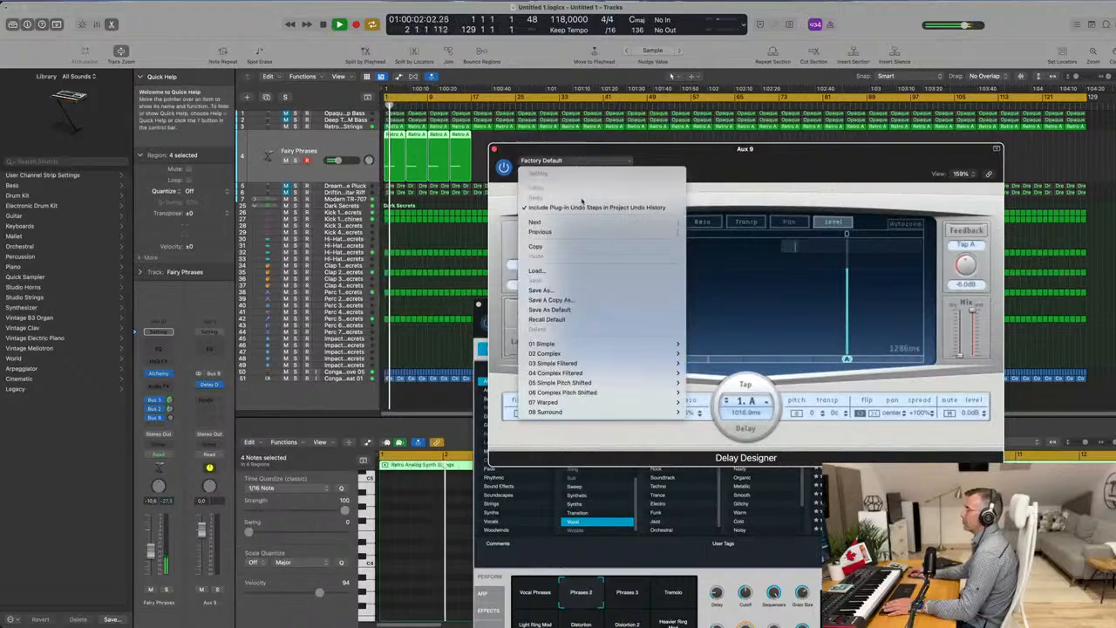
{"action": "mouse_move", "coordinate": [611, 345]}
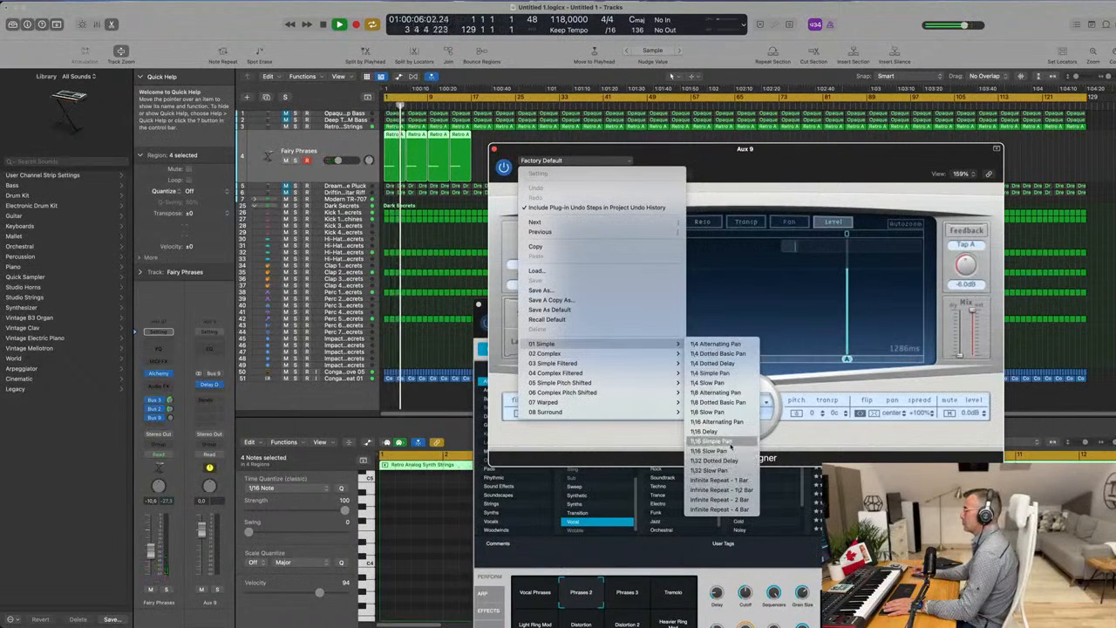
{"action": "left_click", "coordinate": [744, 387]}
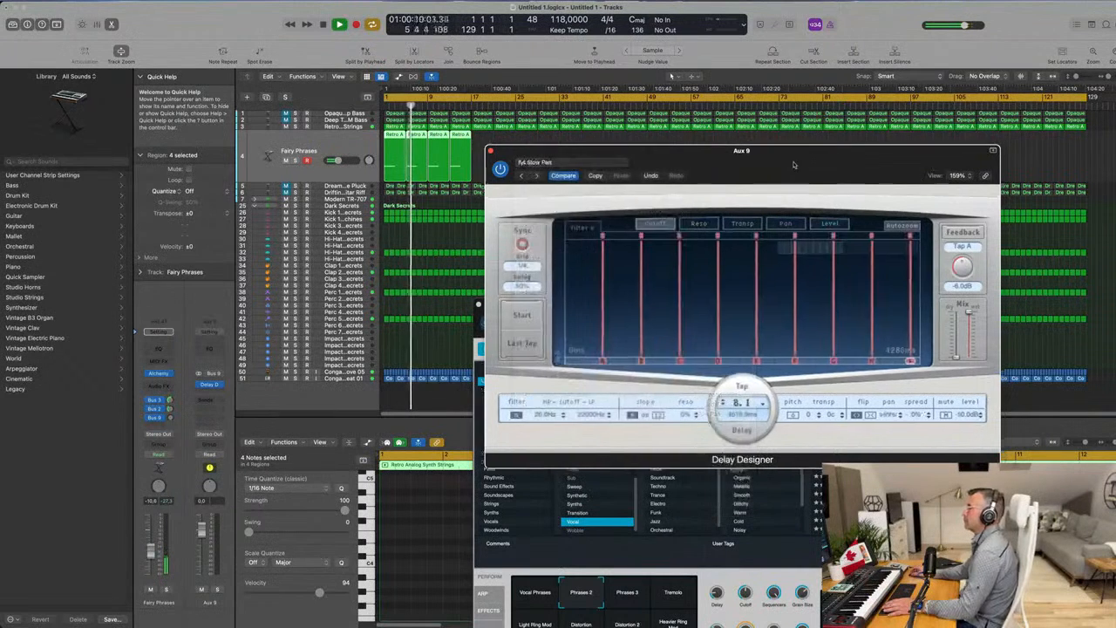
{"action": "left_click_drag", "start_coordinate": [171, 419], "coordinate": [172, 415]}
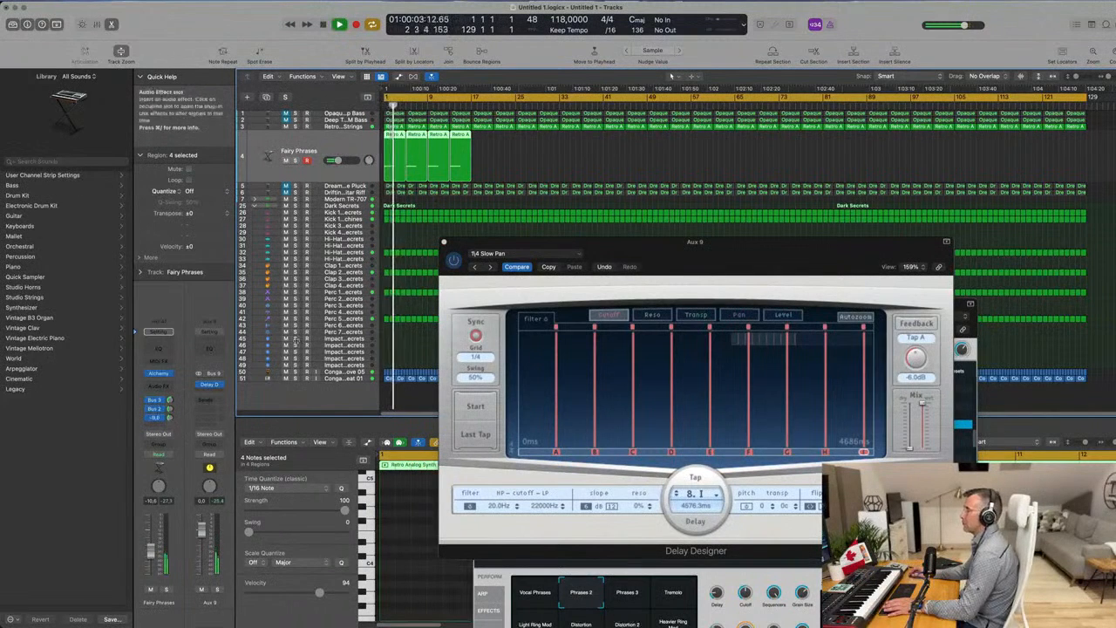
{"action": "left_click_drag", "start_coordinate": [675, 250], "coordinate": [530, 266]}
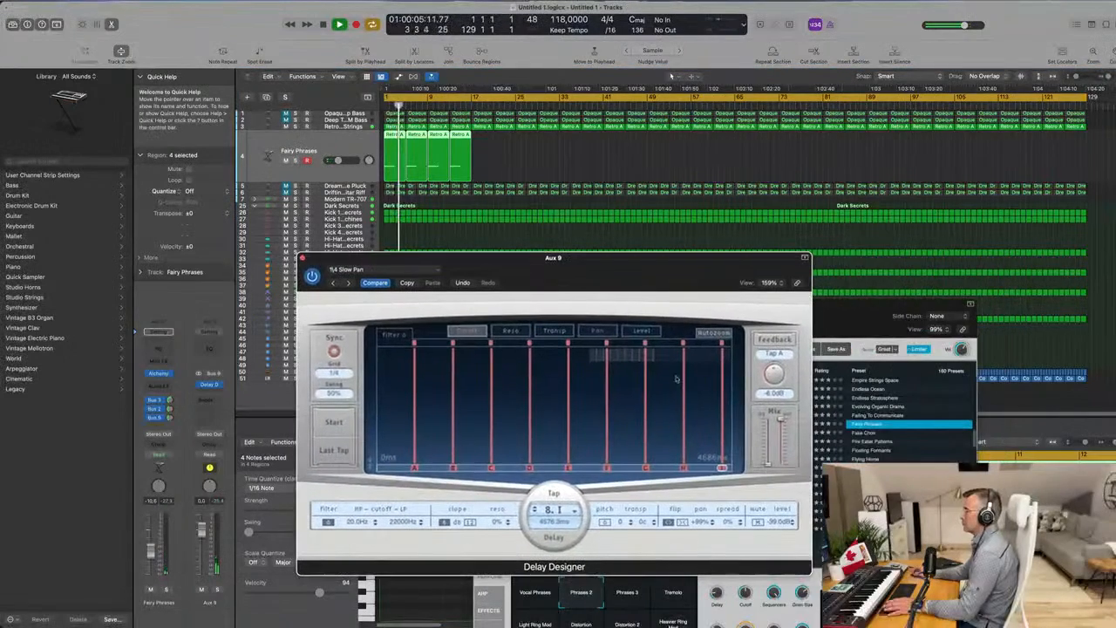
Audition the Delay Designer presets 1/4 Dotted Delay, 1/4 Alternating Pan, Tumbler Delay and Double Time.
{"action": "left_click", "coordinate": [348, 283]}
{"action": "left_click_drag", "start_coordinate": [355, 285], "coordinate": [339, 281]}
{"action": "left_click", "coordinate": [319, 279]}
{"action": "left_click", "coordinate": [319, 279]}
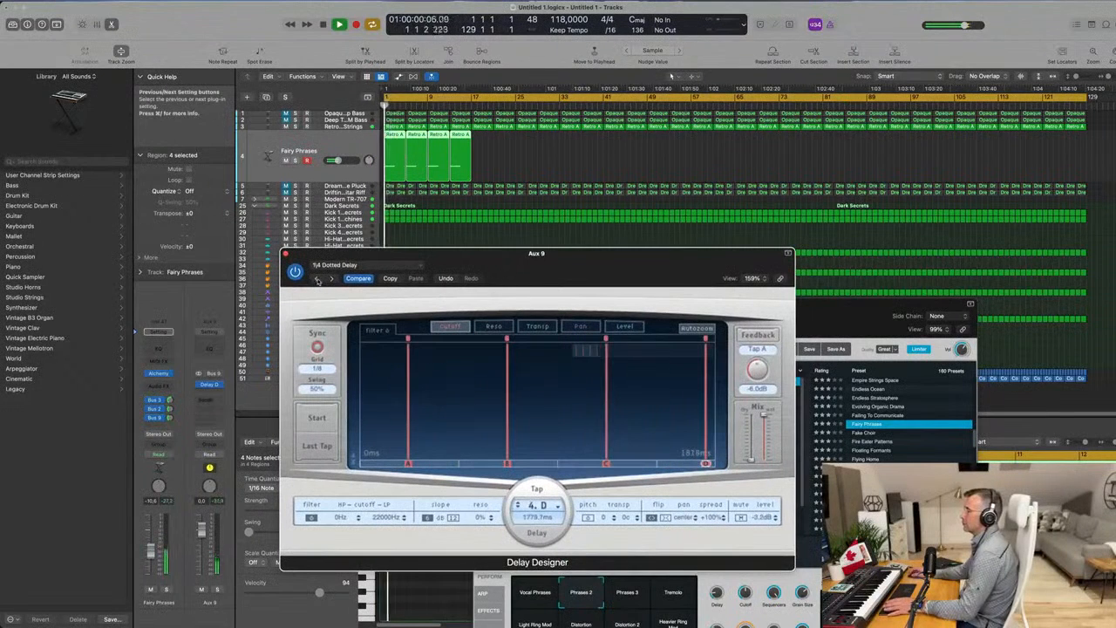
{"action": "left_click", "coordinate": [318, 279]}
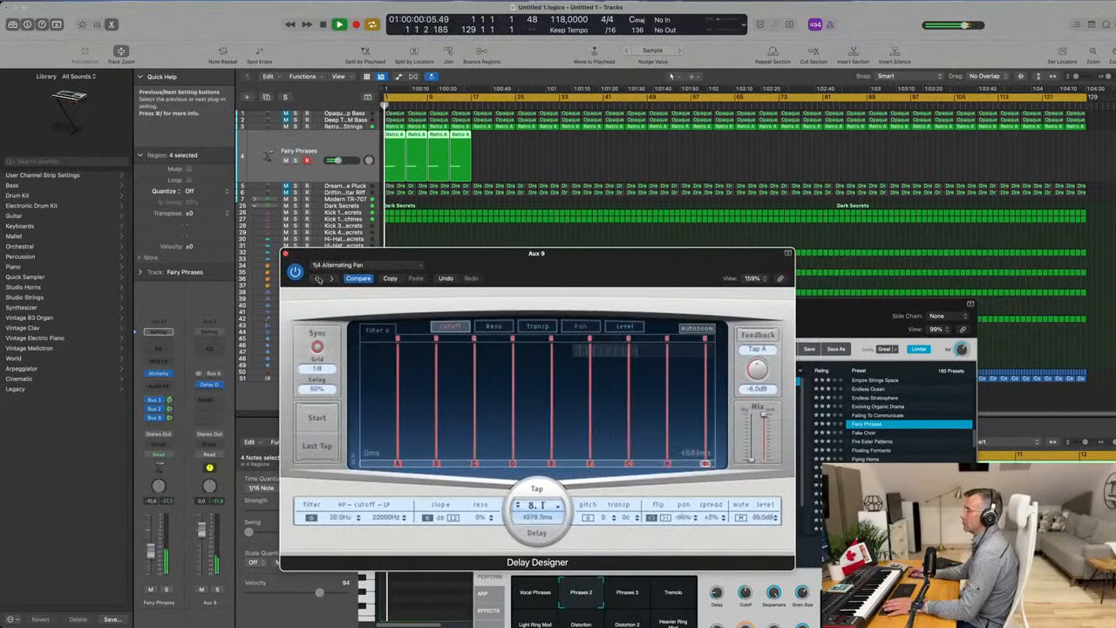
{"action": "left_click", "coordinate": [318, 279]}
{"action": "left_click", "coordinate": [349, 271]}
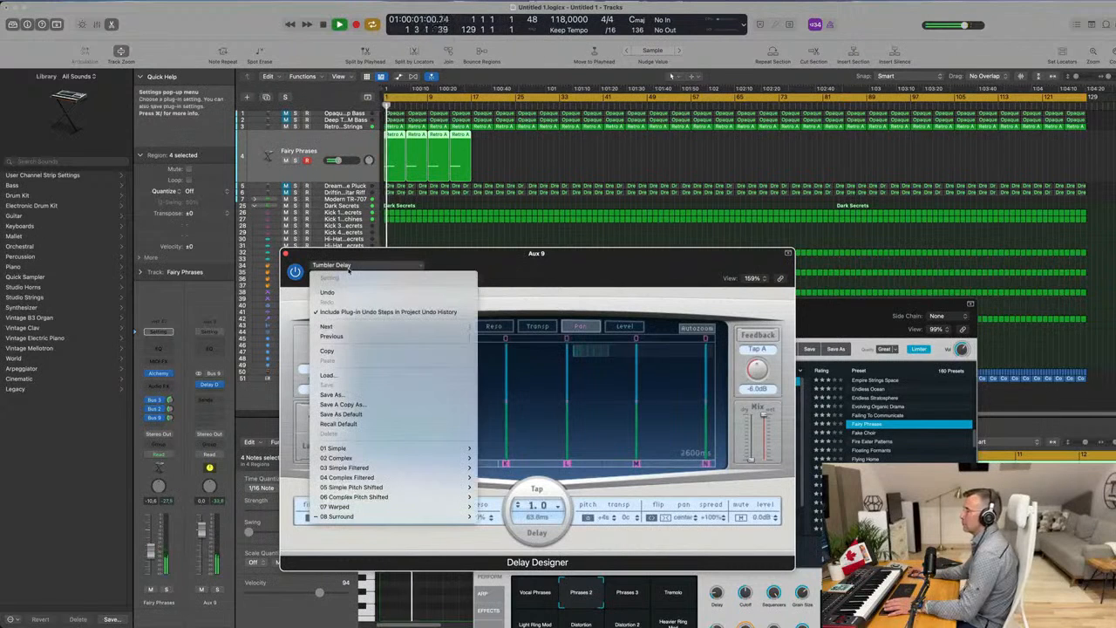
{"action": "mouse_move", "coordinate": [369, 452]}
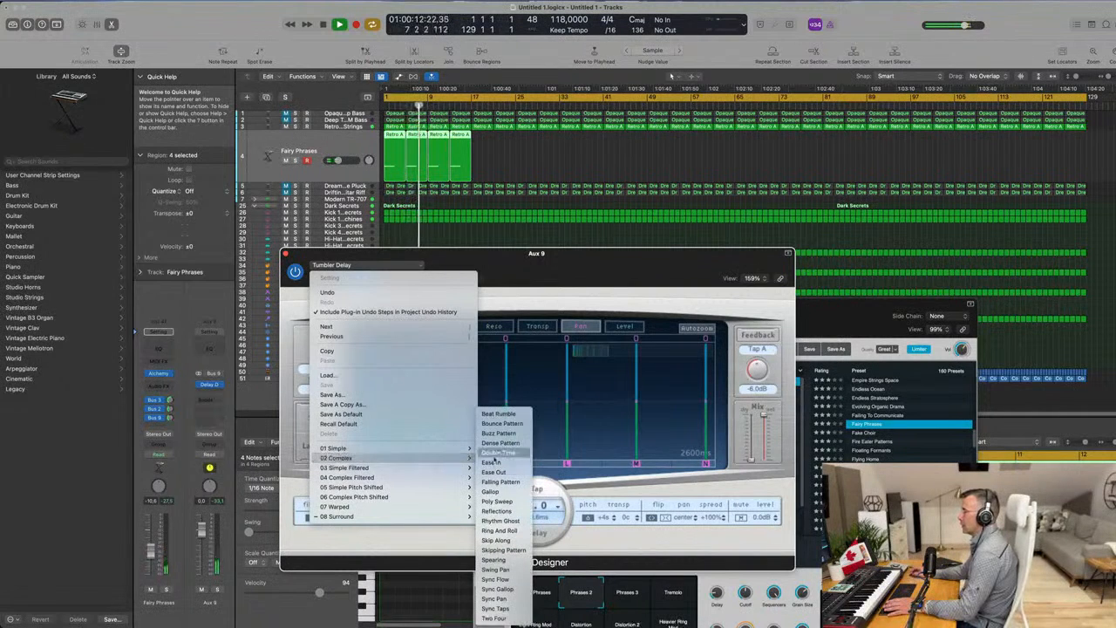
{"action": "left_click", "coordinate": [498, 452]}
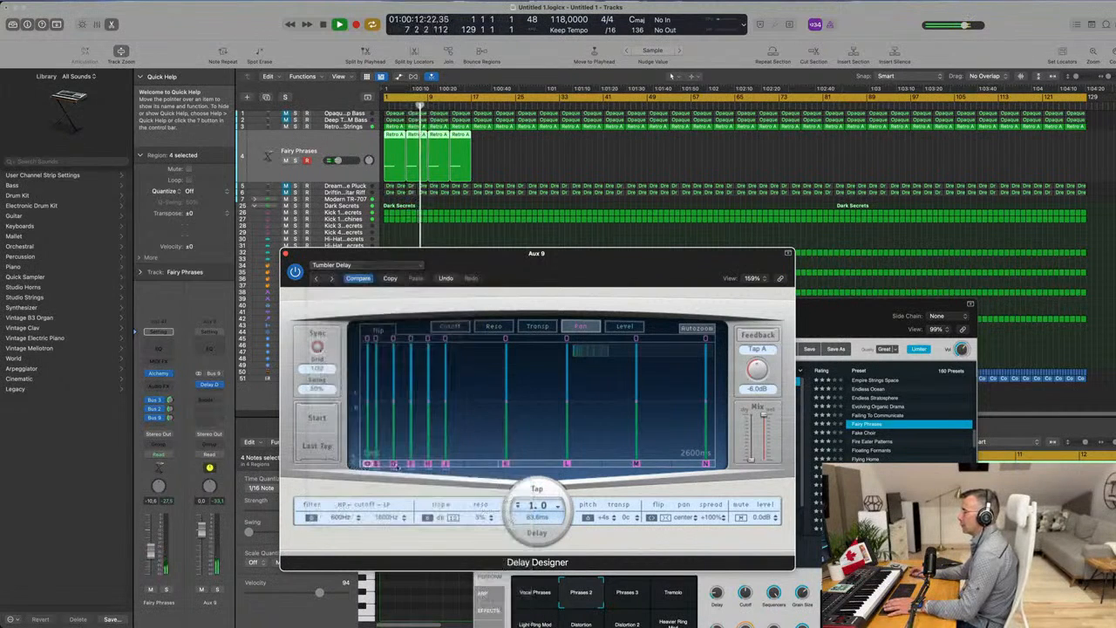
Load Delay Designer's Simple Filtered preset 1/4 Dotted Filter Pan and readjust the Bus 9 send level while replaying.
{"action": "left_click", "coordinate": [366, 265]}
{"action": "mouse_move", "coordinate": [441, 471]}
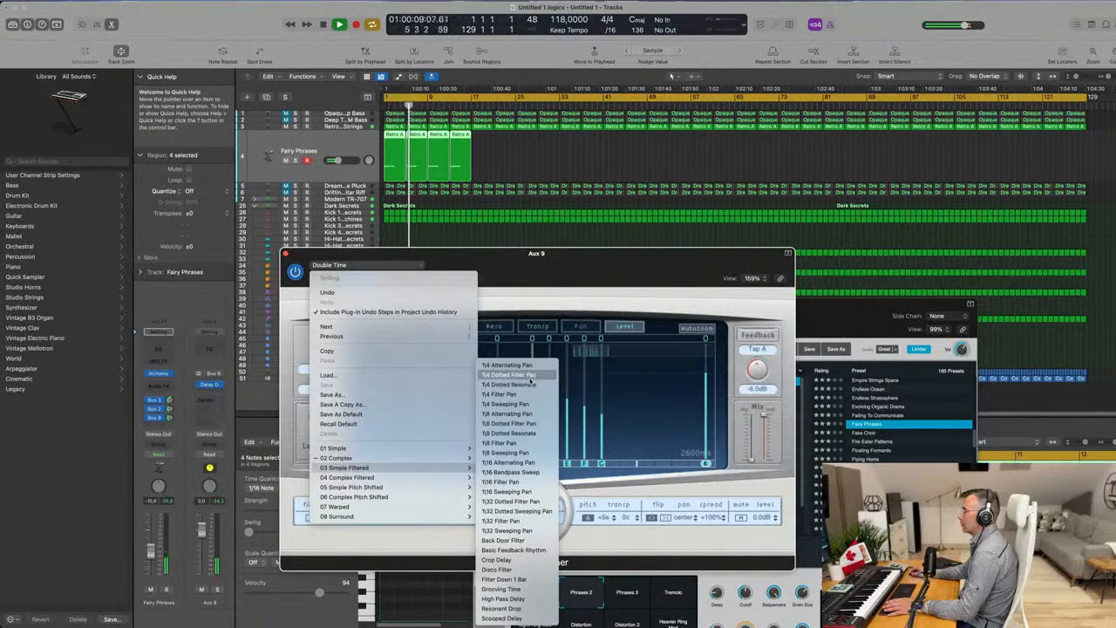
{"action": "left_click", "coordinate": [531, 381]}
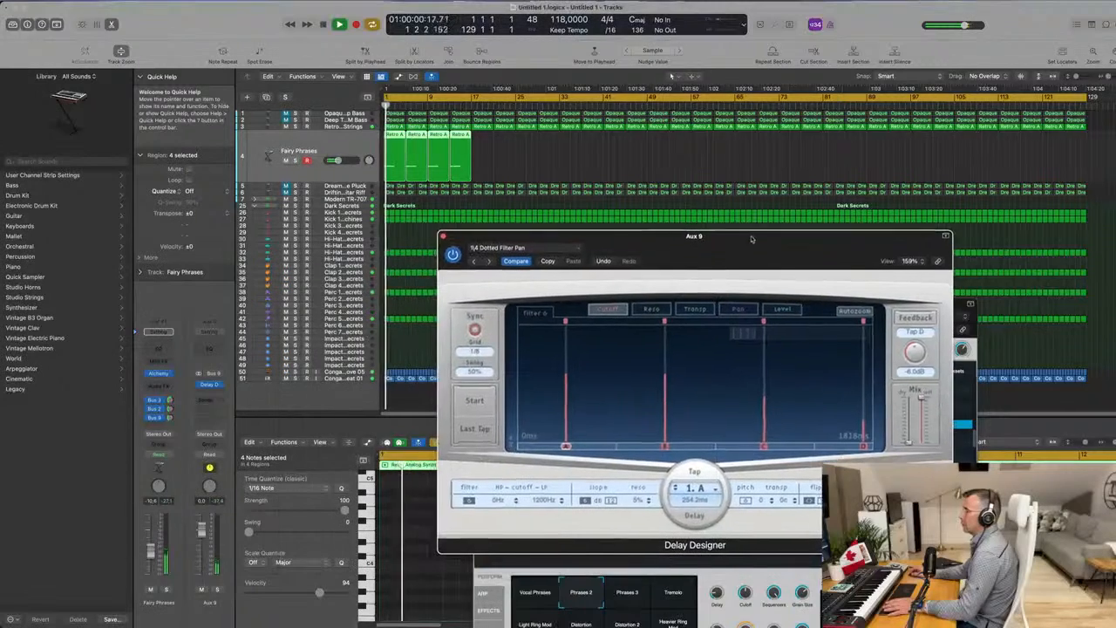
{"action": "left_click_drag", "start_coordinate": [170, 418], "coordinate": [170, 413]}
{"action": "key", "text": "Return"}
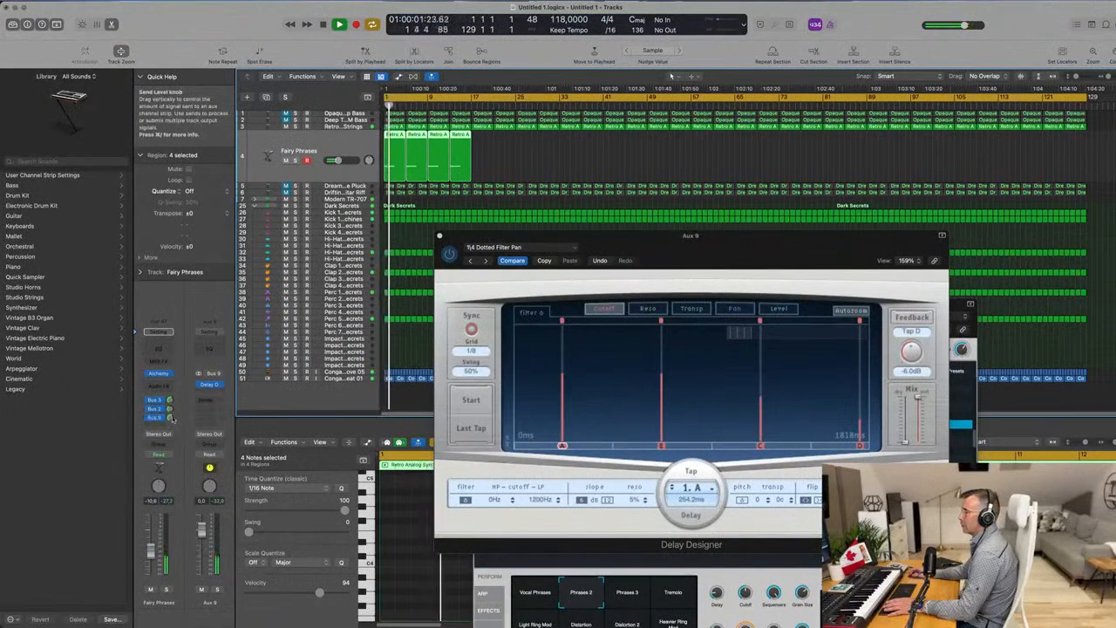
{"action": "left_click_drag", "start_coordinate": [771, 258], "coordinate": [611, 279]}
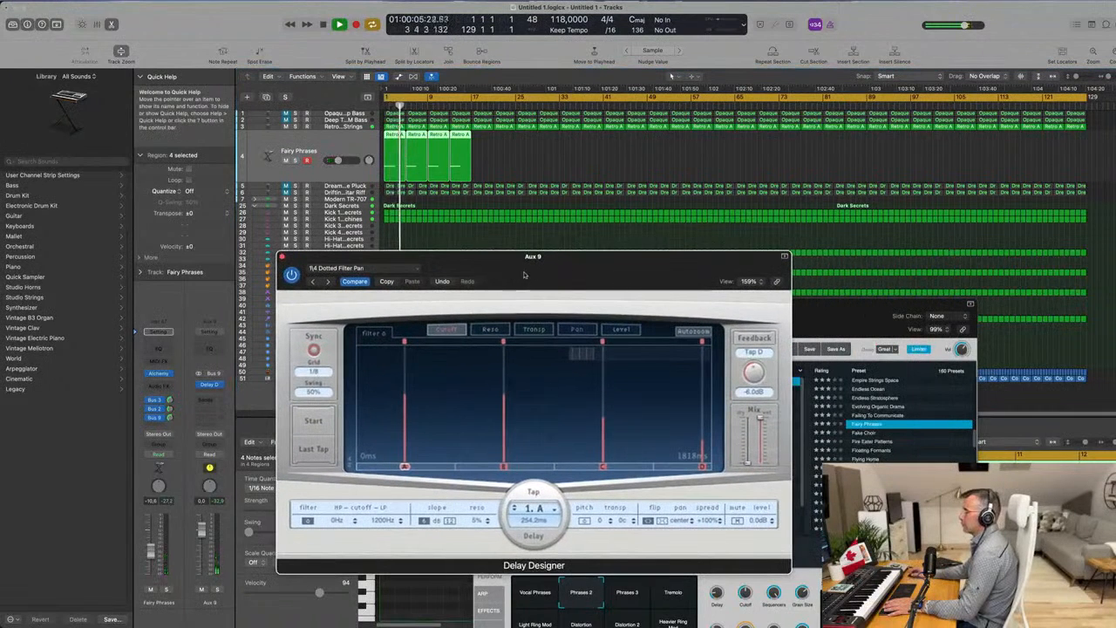
{"action": "left_click_drag", "start_coordinate": [446, 265], "coordinate": [724, 286]}
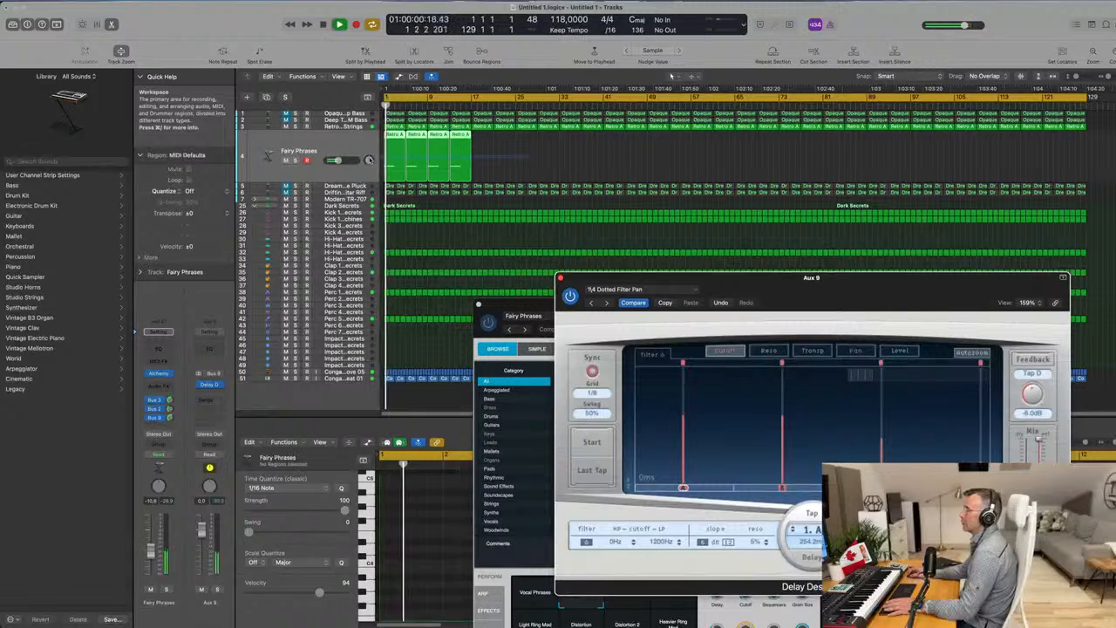
Close Delay Designer, bring the Fairy Phrases Alchemy window to the front and replay from the start.
{"action": "left_click", "coordinate": [516, 305]}
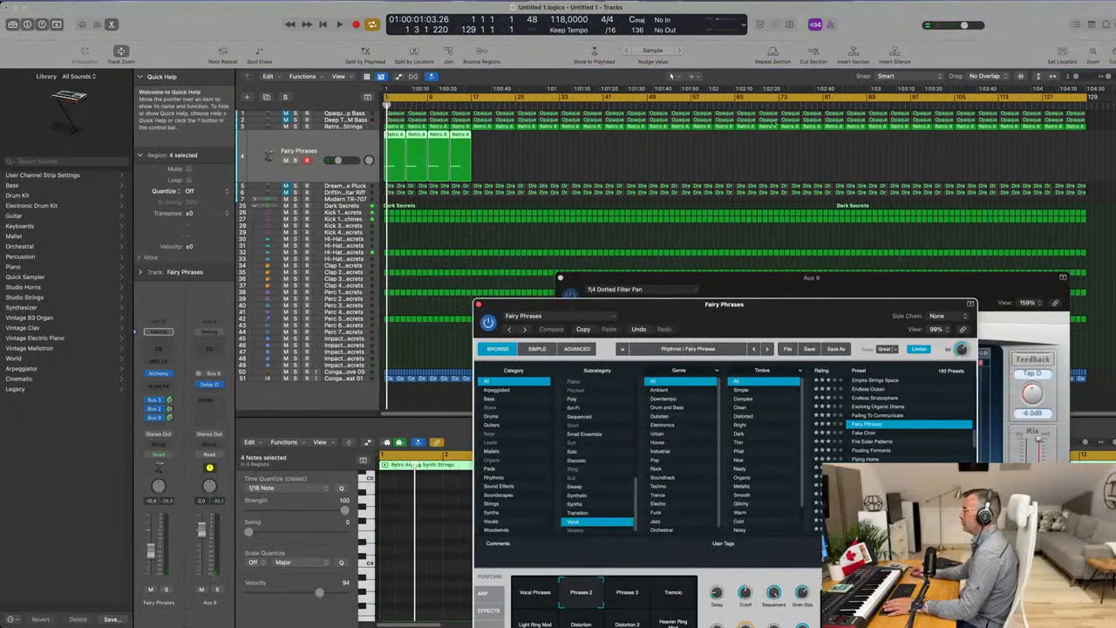
{"action": "left_click_drag", "start_coordinate": [570, 279], "coordinate": [541, 150]}
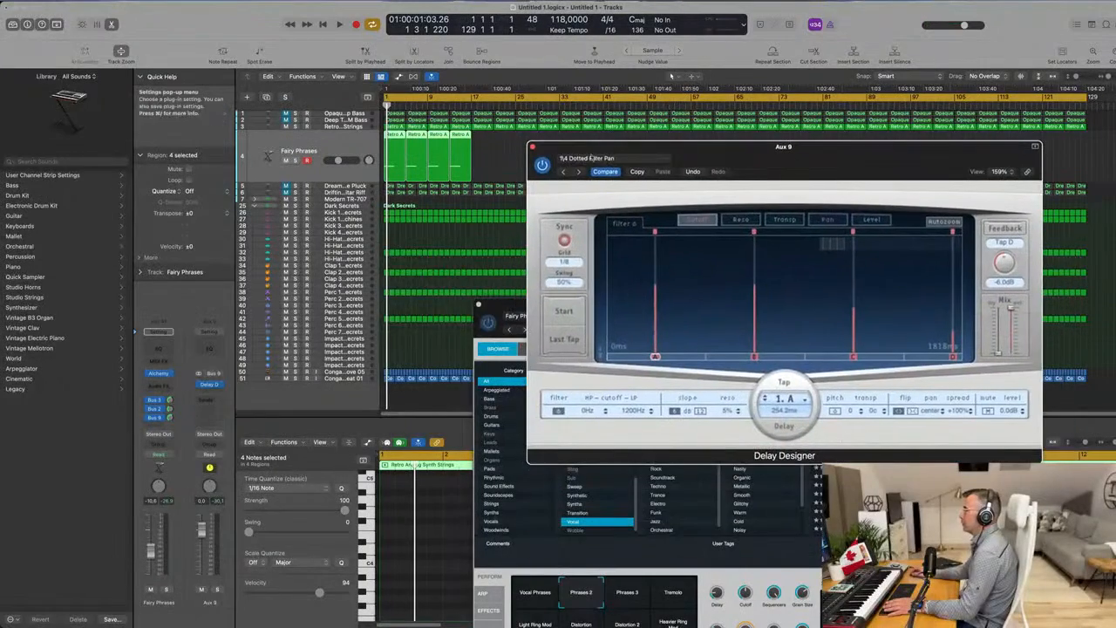
{"action": "left_click", "coordinate": [532, 148]}
{"action": "left_click_drag", "start_coordinate": [567, 304], "coordinate": [586, 143]}
{"action": "key", "text": "space"}
{"action": "key", "text": "space"}
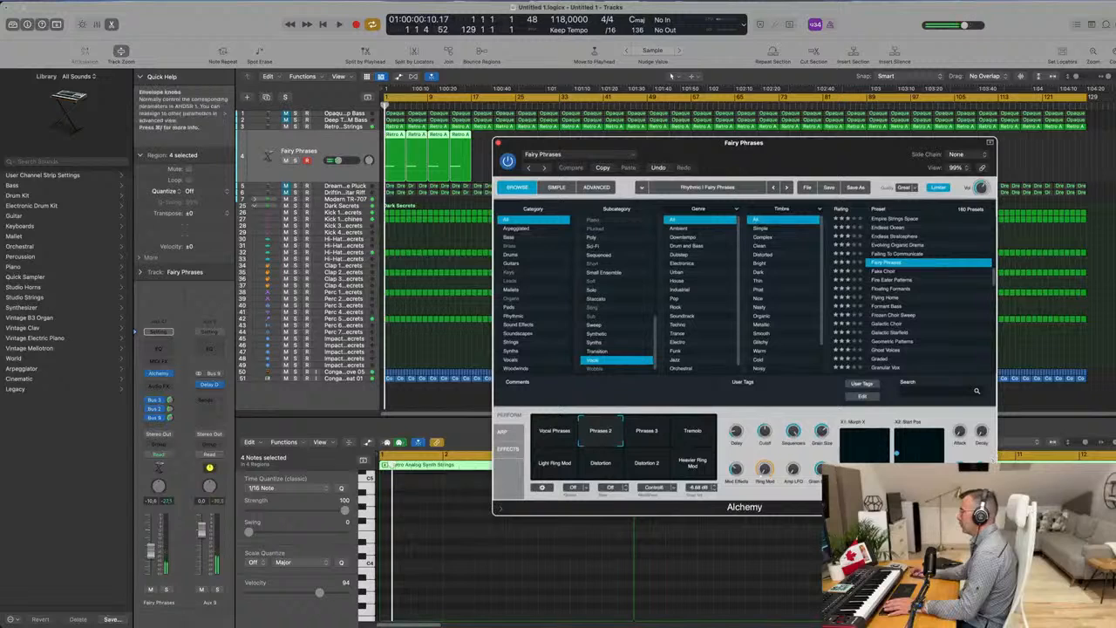
{"action": "key", "text": "space"}
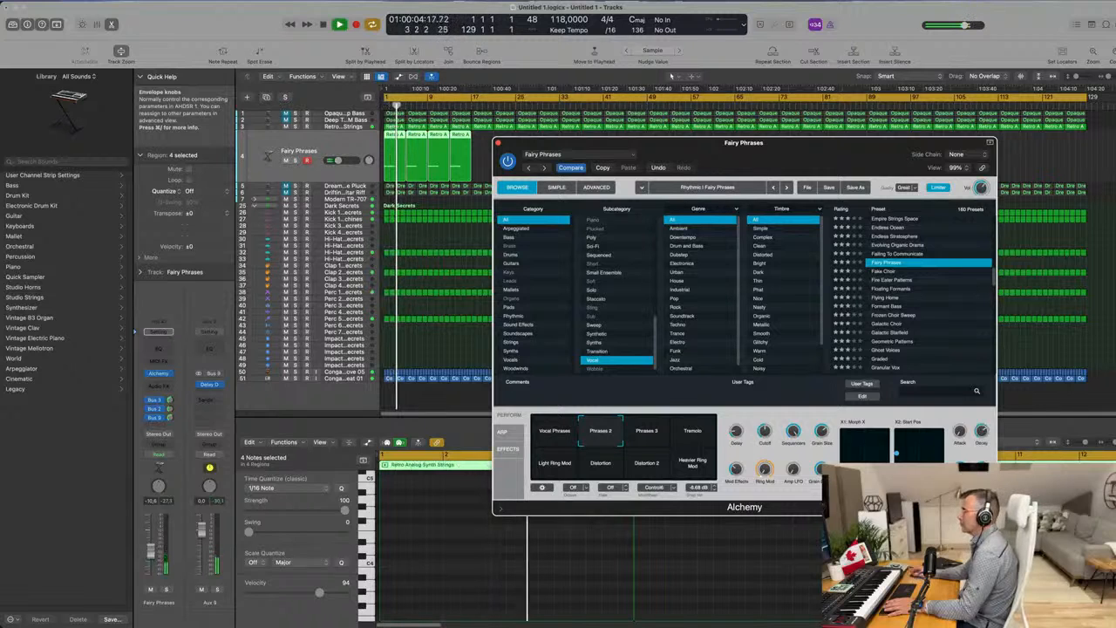
{"action": "key", "text": "Return"}
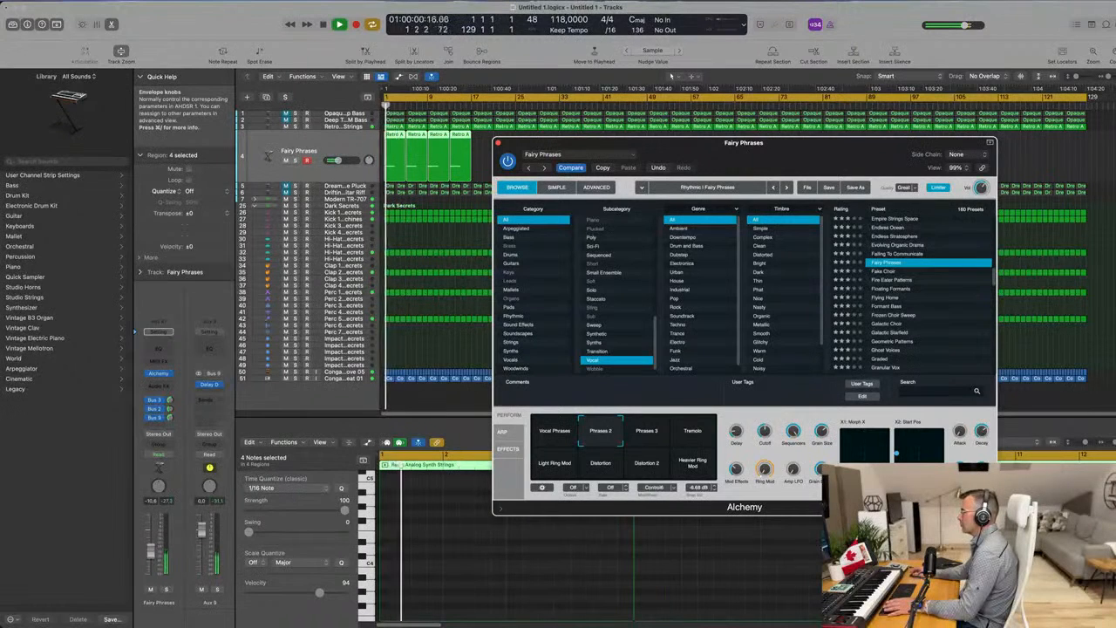
Audition Alchemy's Phrases 3 and Tremolo snapshots and select Light Ring Mod for Fairy Phrases.
{"action": "left_click", "coordinate": [646, 439]}
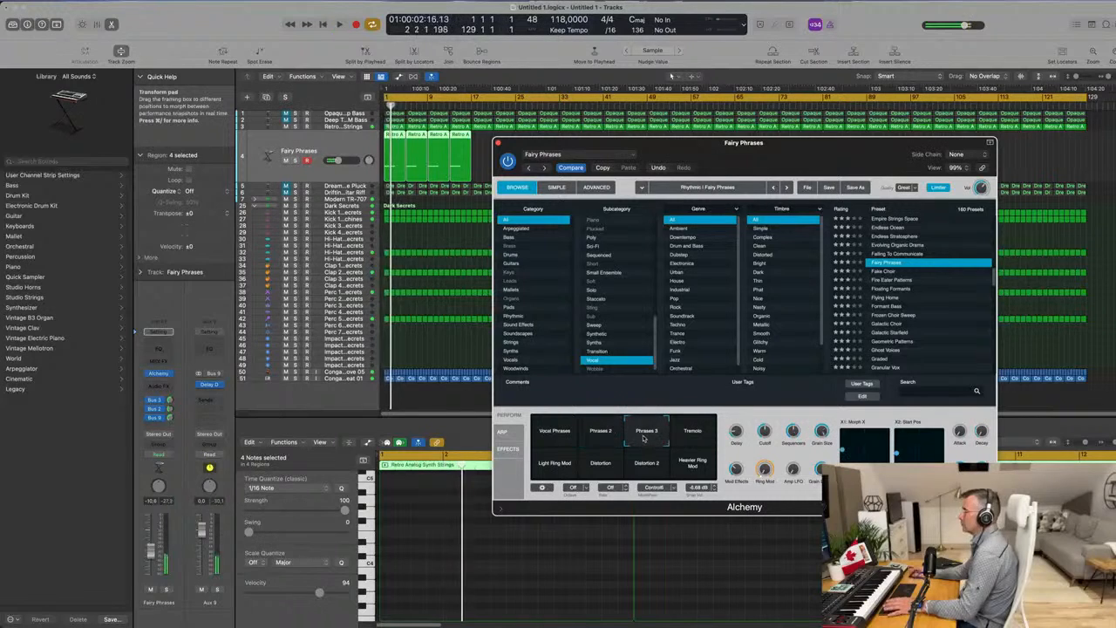
{"action": "left_click", "coordinate": [689, 433]}
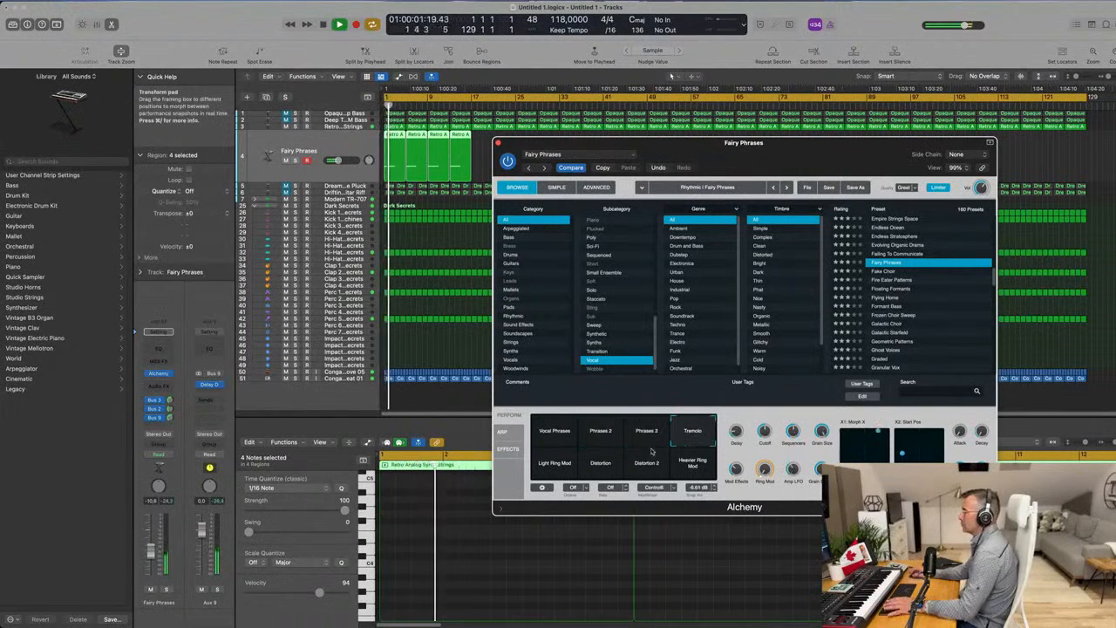
{"action": "left_click", "coordinate": [559, 469]}
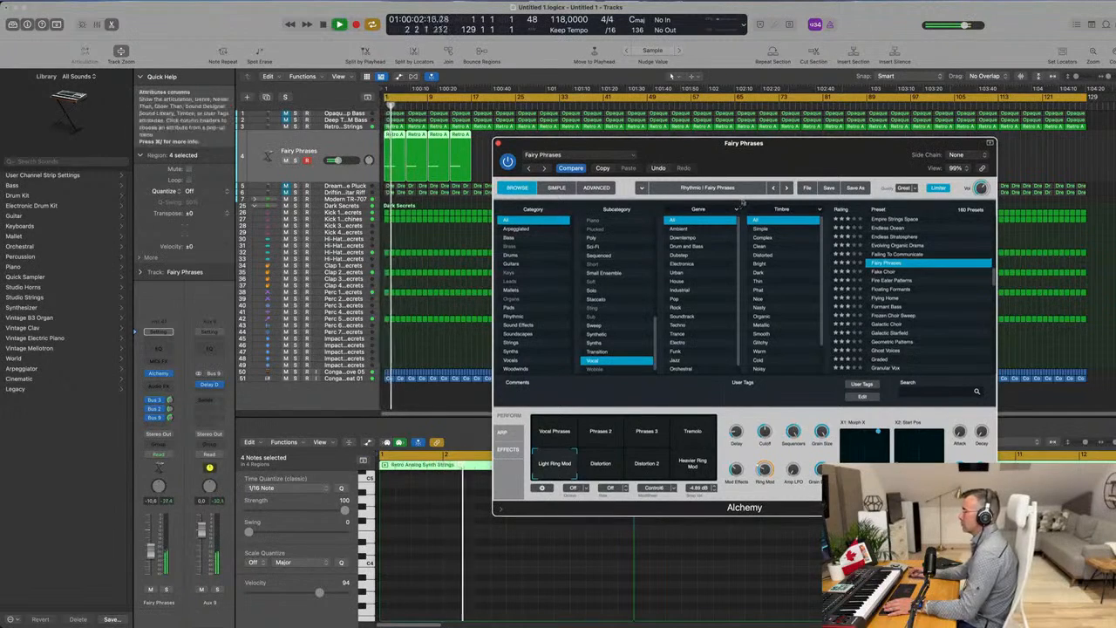
Deselect the Fairy Phrases regions, replay the groove and raise Alchemy's Delay performance control.
{"action": "left_click_drag", "start_coordinate": [766, 154], "coordinate": [821, 188]}
{"action": "key", "text": "space"}
{"action": "left_click", "coordinate": [521, 157]}
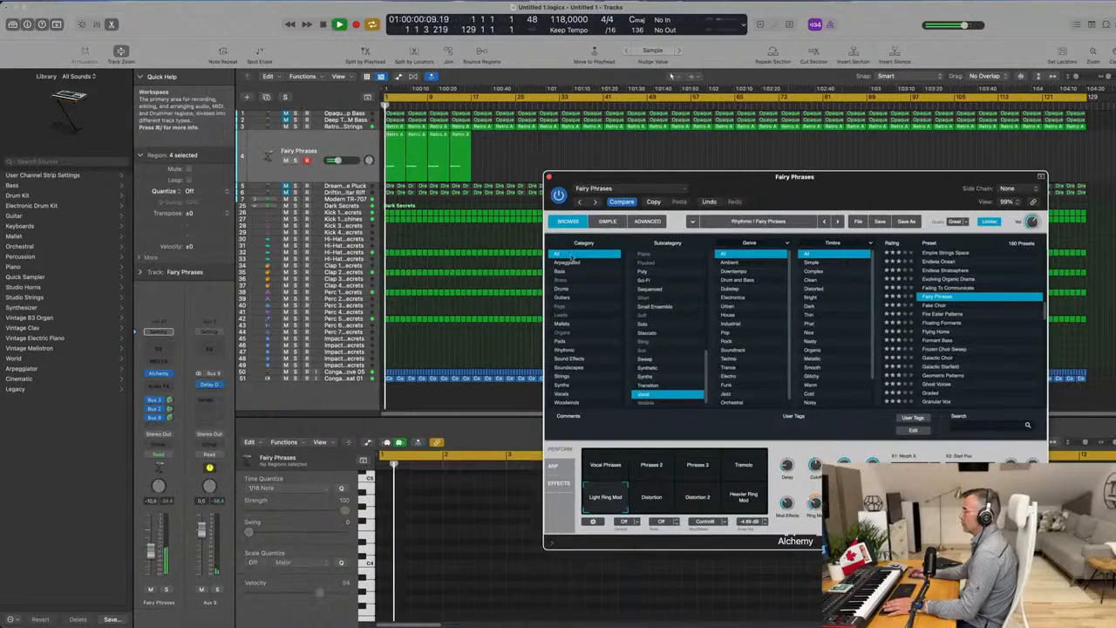
{"action": "key", "text": "space"}
{"action": "key", "text": "space"}
{"action": "left_click_drag", "start_coordinate": [787, 466], "coordinate": [792, 441]}
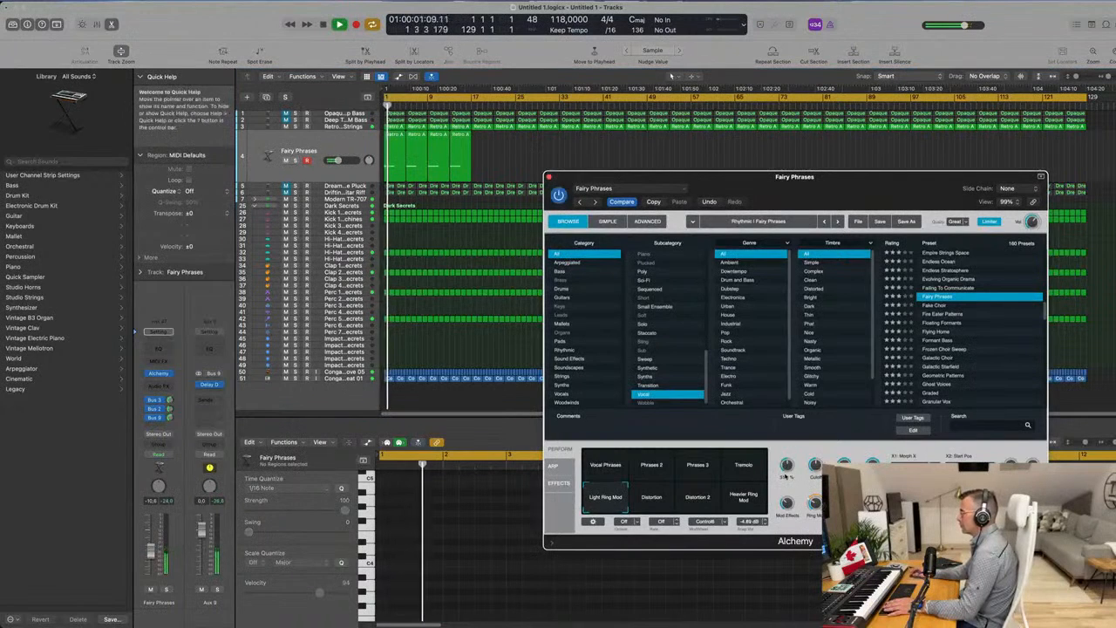
Adjust the Feedback of Alchemy's Delay effect on Fairy Phrases during playback, and close the plug-in window.
{"action": "left_click", "coordinate": [559, 482]}
{"action": "key", "text": "space"}
{"action": "key", "text": "space"}
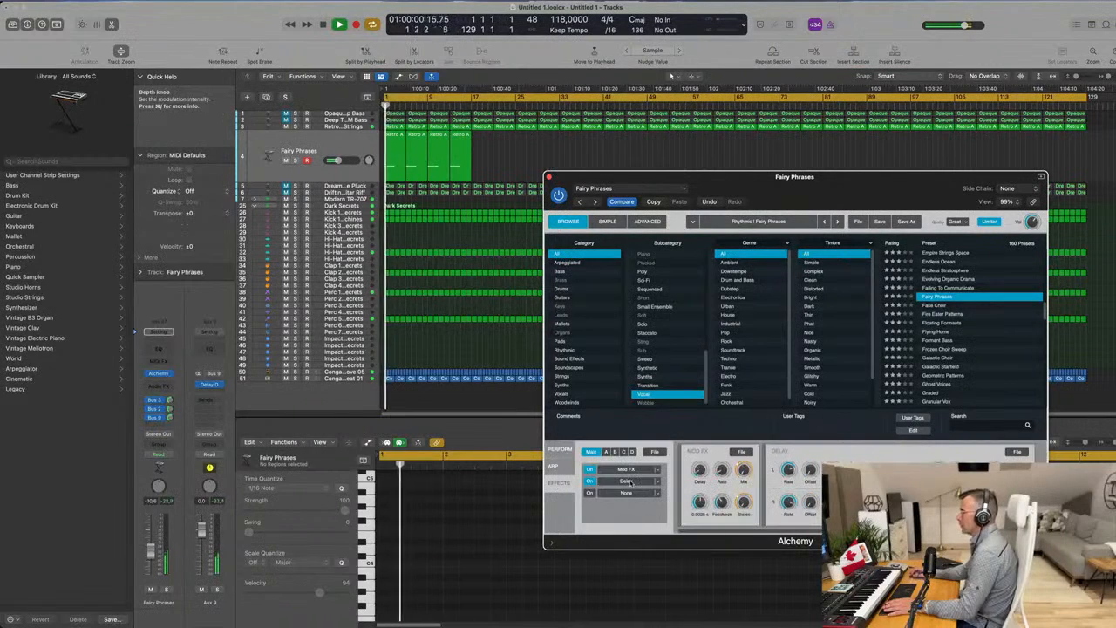
{"action": "left_click", "coordinate": [631, 484]}
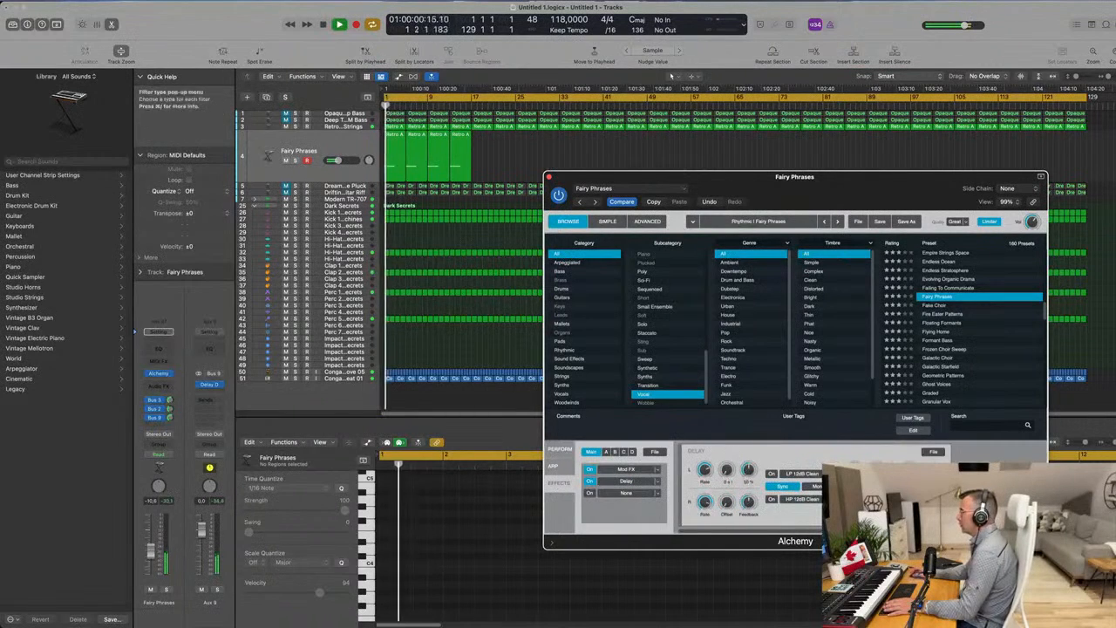
{"action": "left_click_drag", "start_coordinate": [752, 471], "coordinate": [754, 465]}
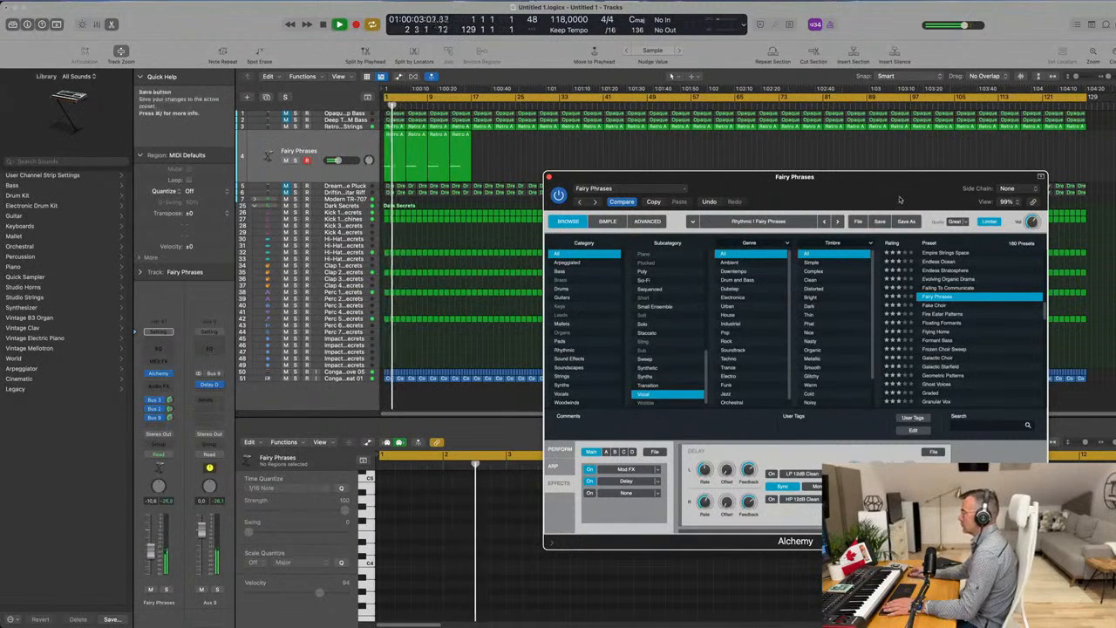
{"action": "left_click_drag", "start_coordinate": [901, 180], "coordinate": [822, 183]}
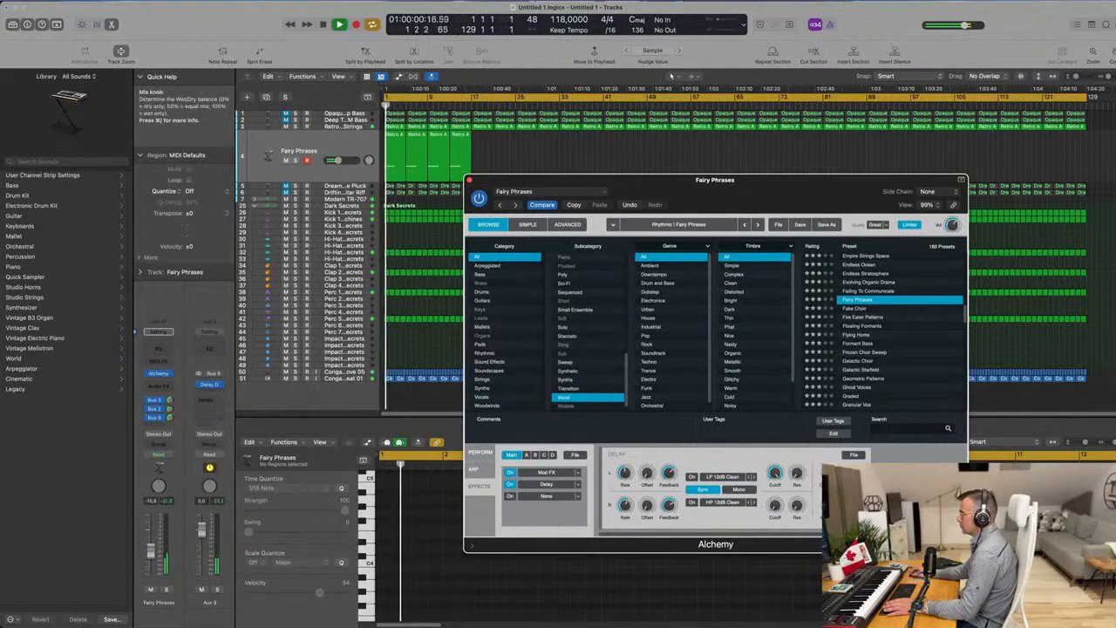
{"action": "left_click_drag", "start_coordinate": [817, 193], "coordinate": [504, 224]}
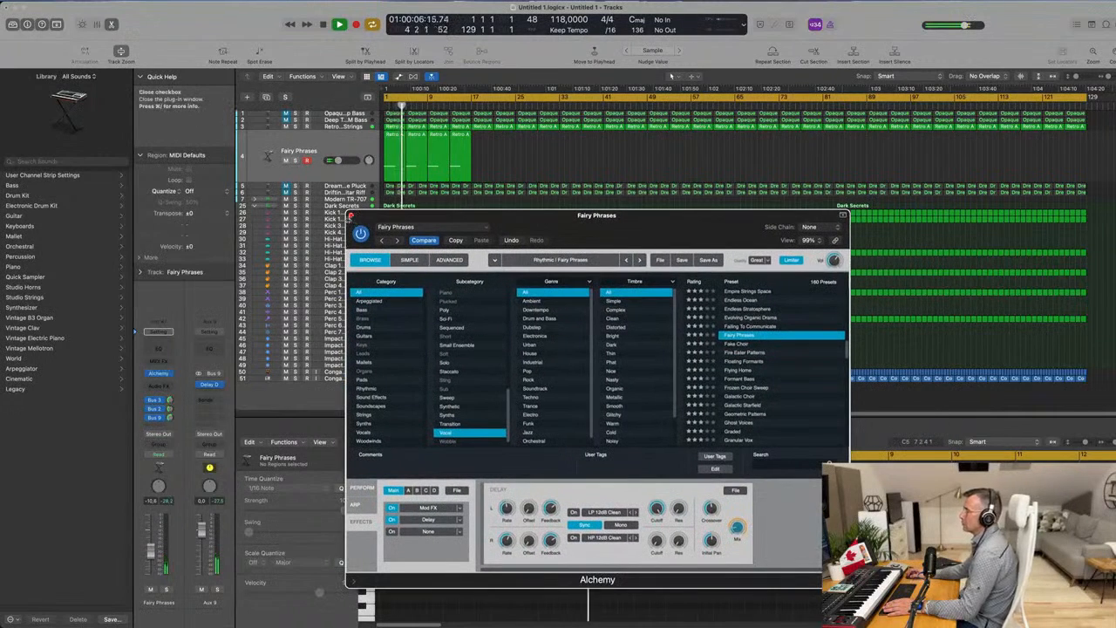
{"action": "left_click", "coordinate": [352, 216]}
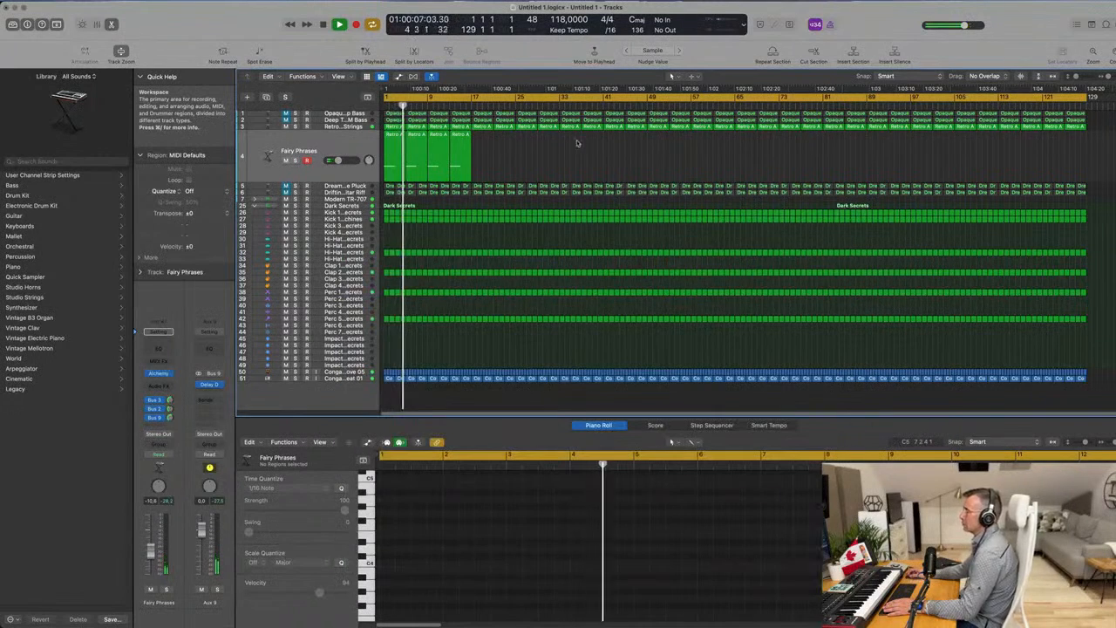
Select the Fairy Phrases regions, lower the track to -14.0 dB, and replay from the start with Alchemy's performance snapshots shown.
{"action": "left_click", "coordinate": [342, 155]}
{"action": "key", "text": "Return"}
{"action": "key", "text": "v"}
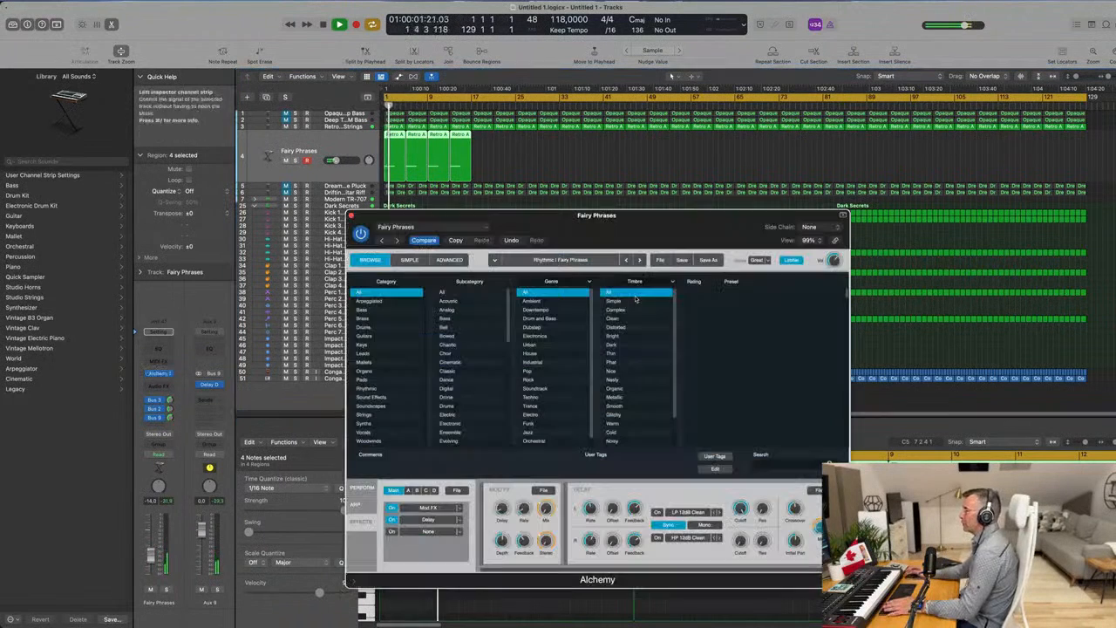
{"action": "key", "text": "space"}
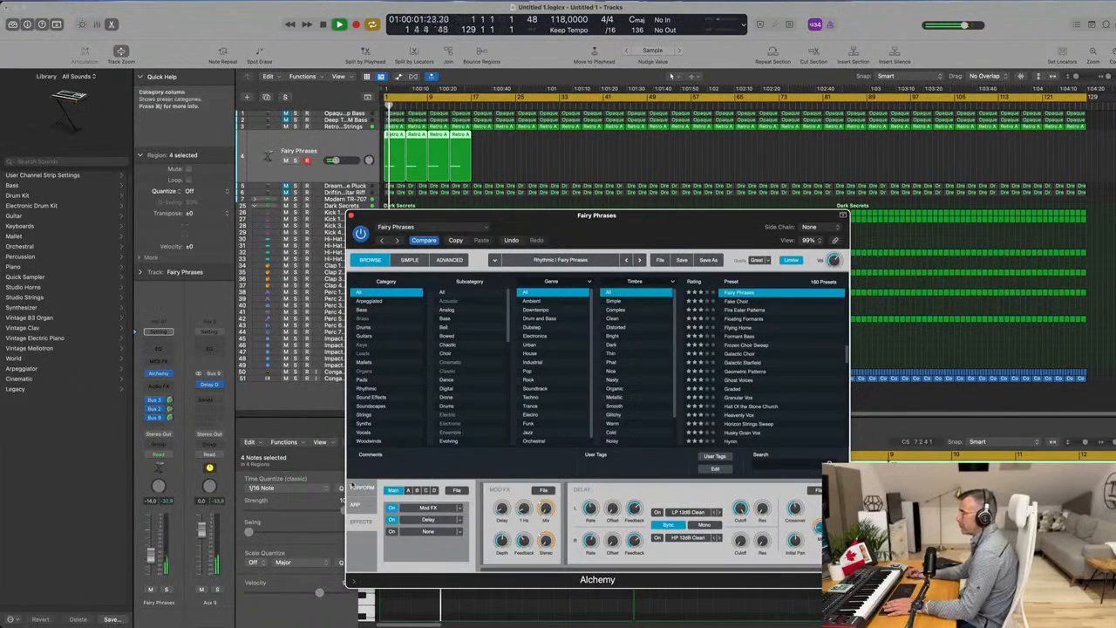
{"action": "left_click", "coordinate": [362, 487]}
{"action": "key", "text": "Return"}
Audition the Heavier Ring Mod, Distortion 2, Distortion, Tremolo and Vocal Phrases snapshots and return to Light Ring Mod.
{"action": "left_click", "coordinate": [547, 545]}
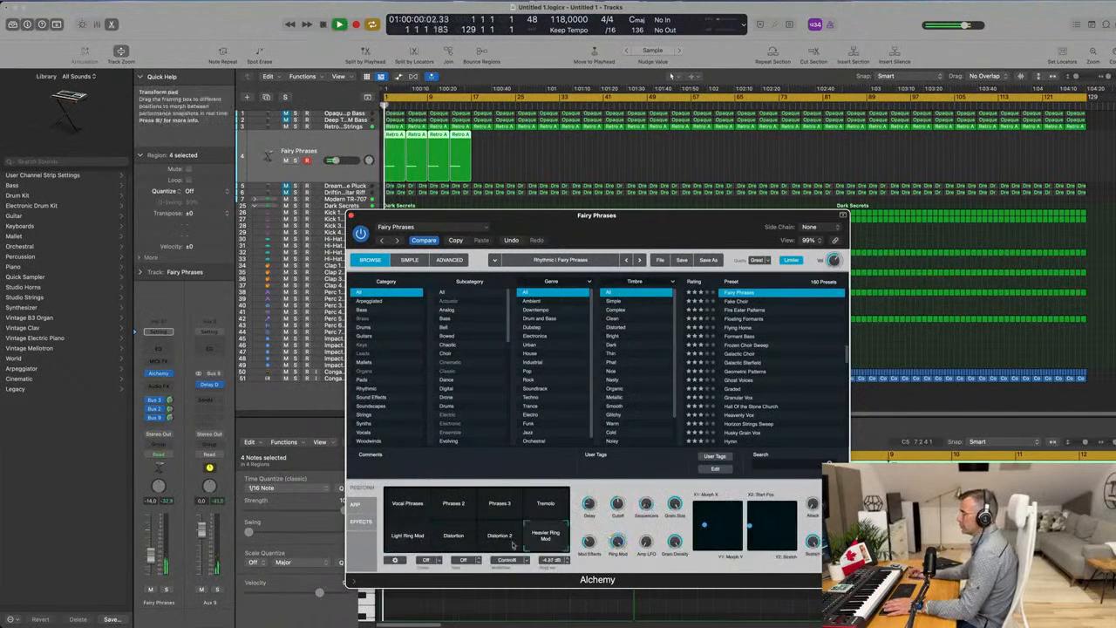
{"action": "left_click", "coordinate": [502, 542]}
{"action": "left_click", "coordinate": [453, 542]}
{"action": "left_click", "coordinate": [539, 509]}
{"action": "left_click", "coordinate": [425, 513]}
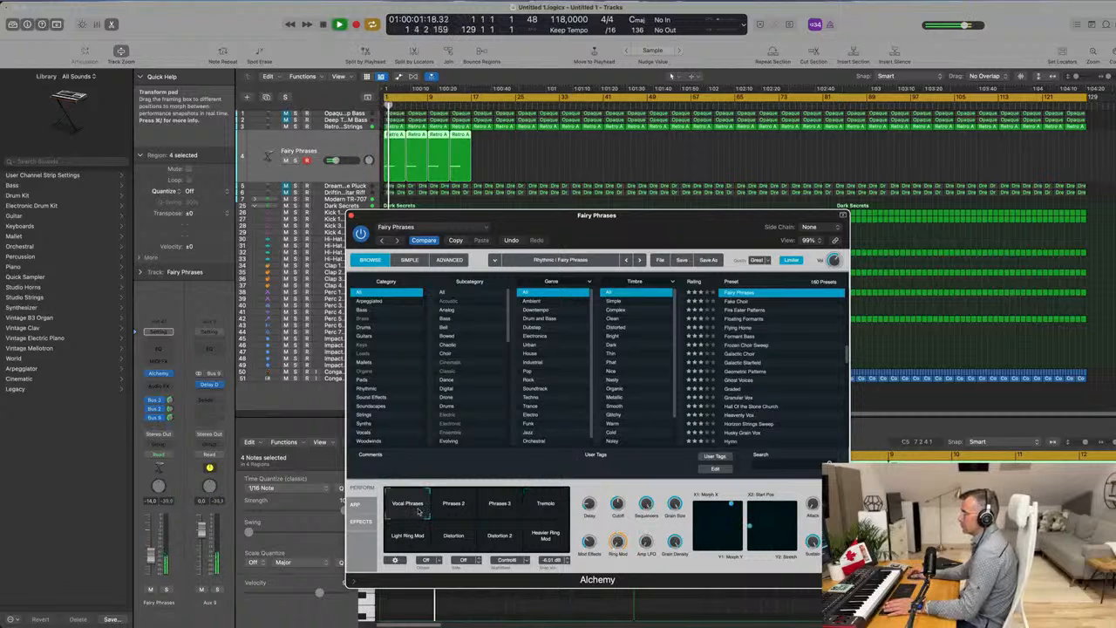
{"action": "left_click", "coordinate": [404, 538]}
Close Alchemy, repeat the Fairy Phrases regions through to bar 129, and duplicate the track with its settings.
{"action": "left_click_drag", "start_coordinate": [661, 214], "coordinate": [691, 183]}
{"action": "left_click", "coordinate": [383, 186]}
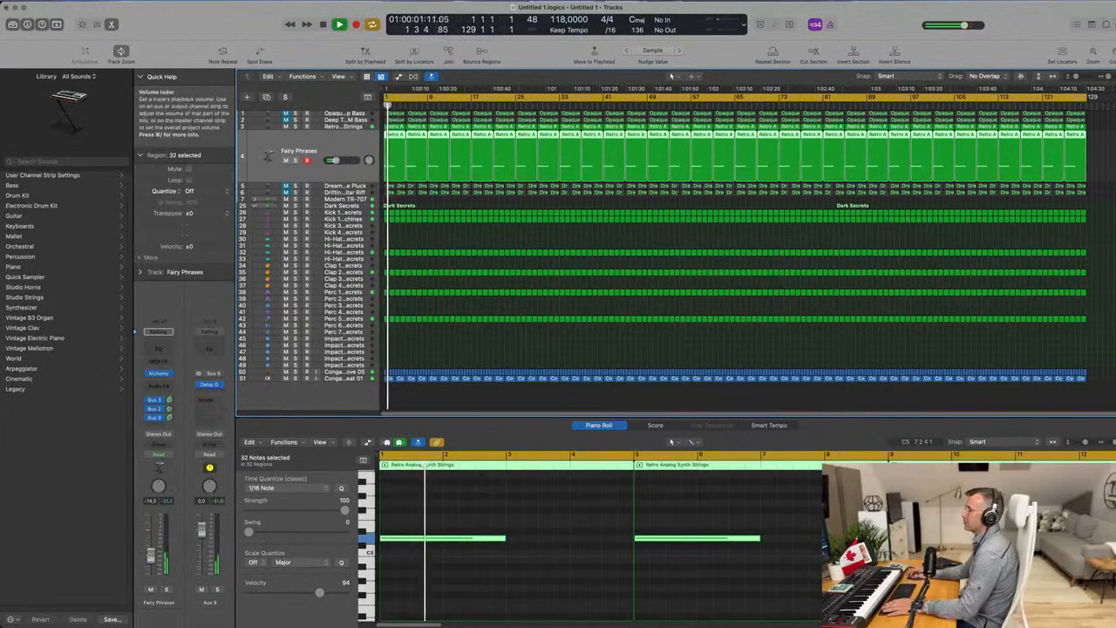
{"action": "left_click", "coordinate": [267, 97]}
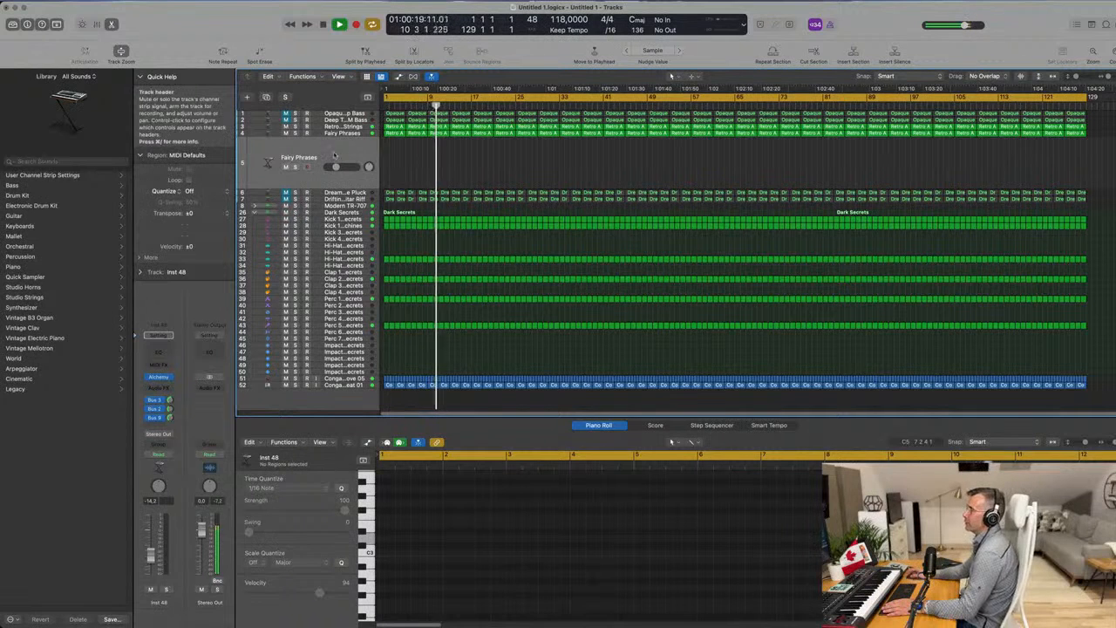
Open Alchemy on the duplicated track and load the Trumpet Fusion preset from the Brass category.
{"action": "left_click", "coordinate": [160, 378]}
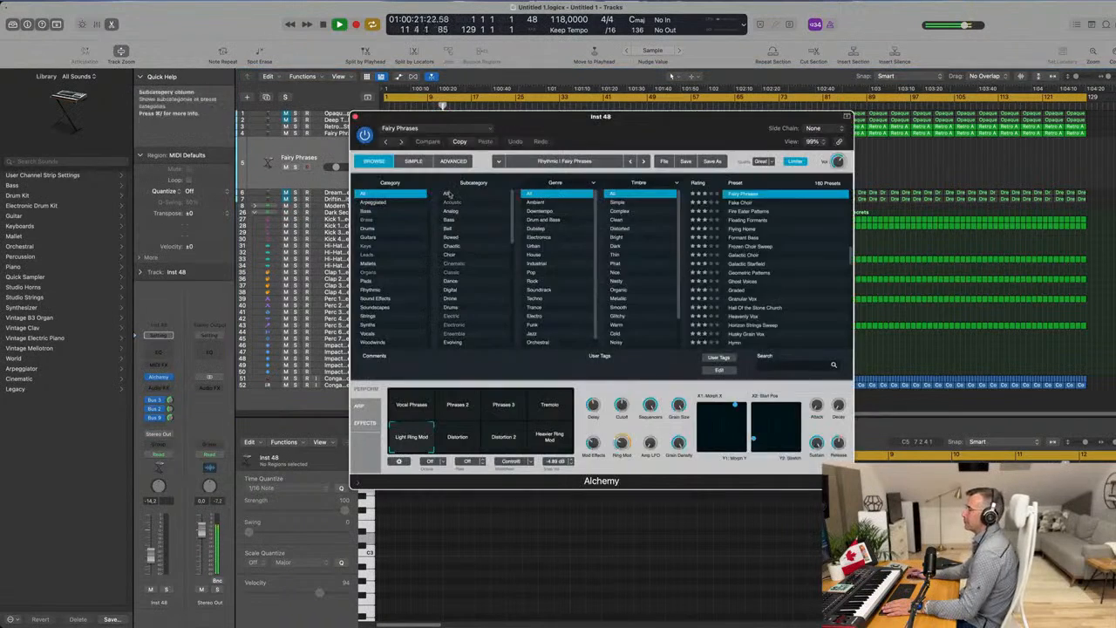
{"action": "left_click", "coordinate": [394, 219]}
{"action": "scroll", "coordinate": [752, 237], "scroll_direction": "down", "scroll_amount": 5}
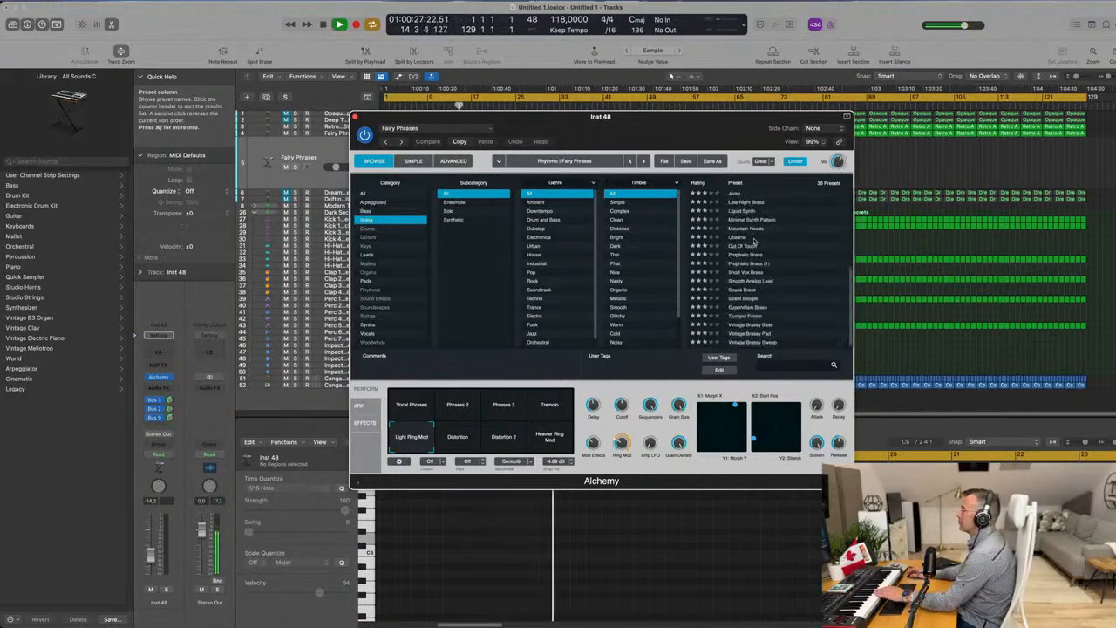
{"action": "left_click", "coordinate": [748, 316]}
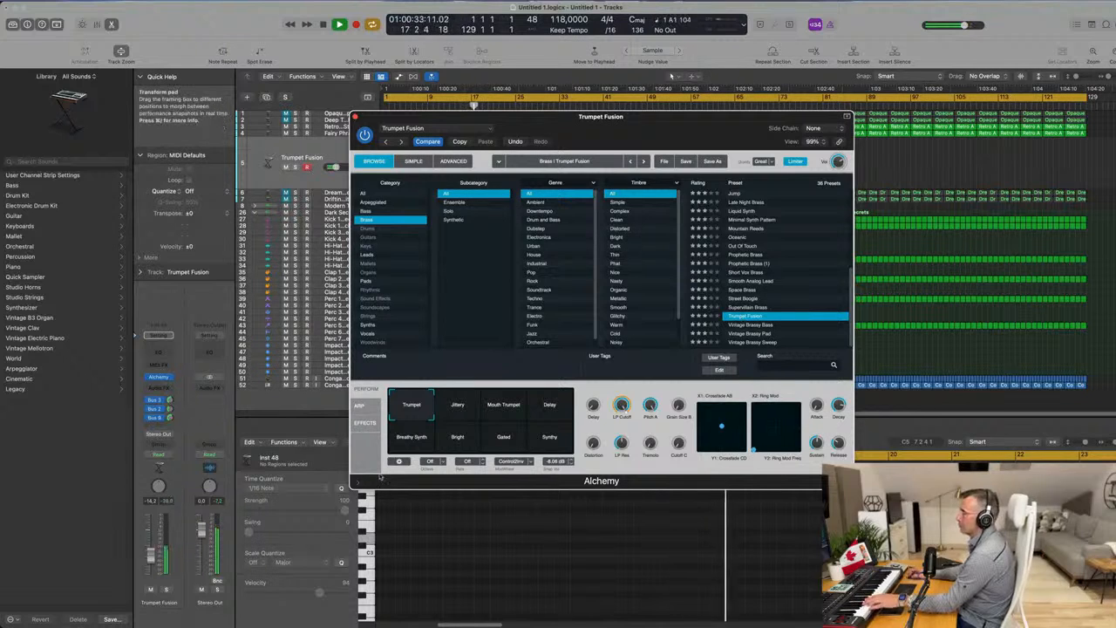
Audition Trumpet Fusion's Jittery, Mouth Trumpet, Delay, Breathy Synth and Bright snapshots while raising the track volume to -9.2 dB.
{"action": "left_click_drag", "start_coordinate": [151, 551], "coordinate": [151, 553]}
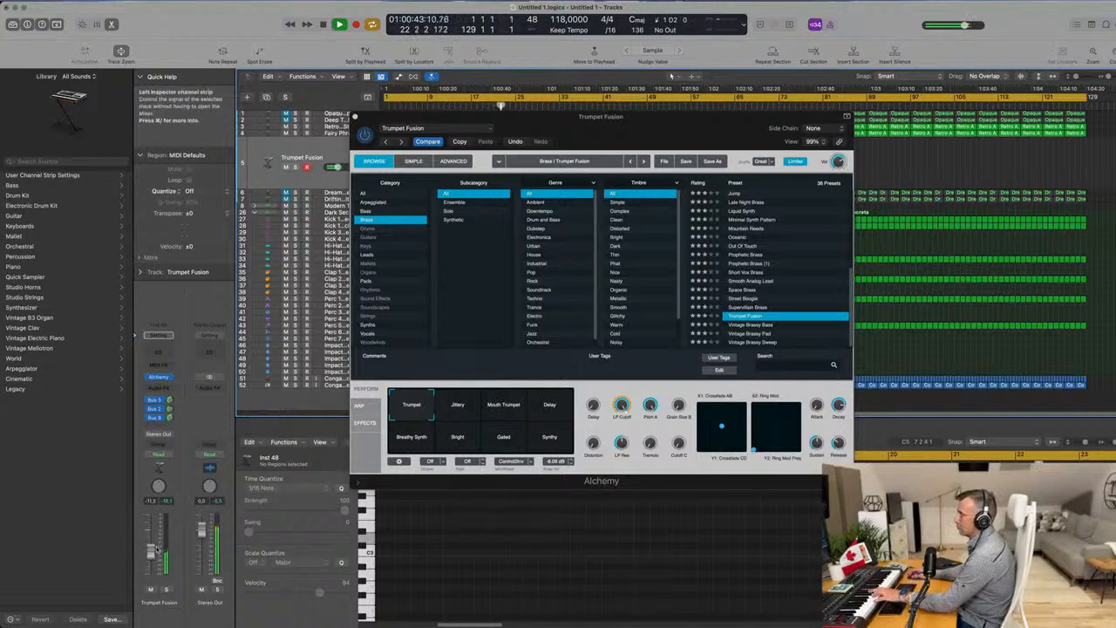
{"action": "left_click", "coordinate": [458, 406]}
{"action": "left_click", "coordinate": [494, 410]}
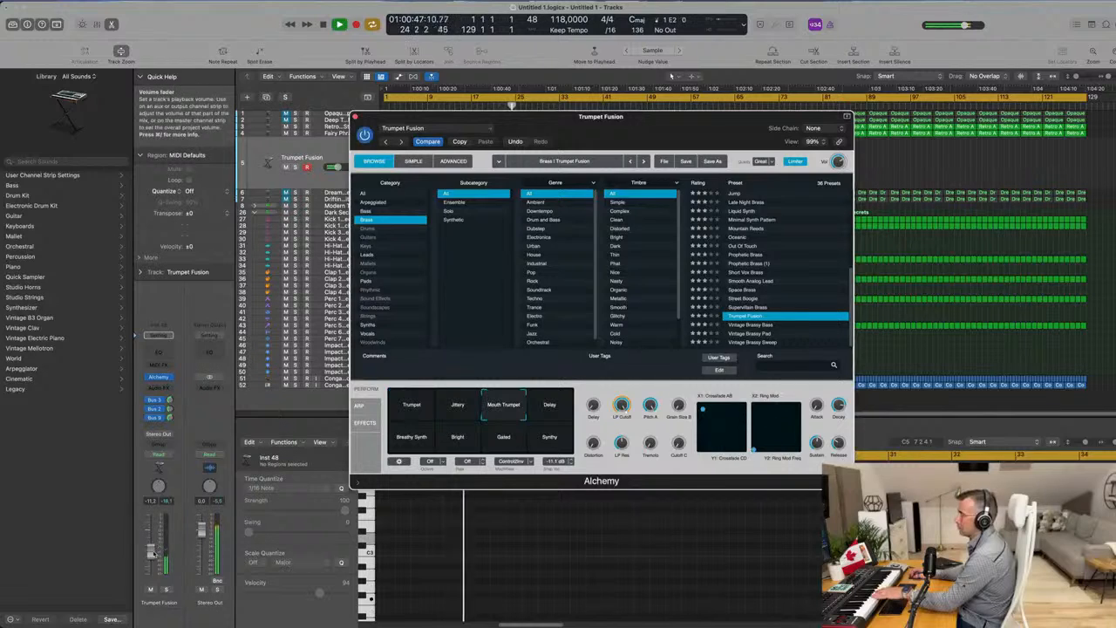
{"action": "left_click_drag", "start_coordinate": [155, 553], "coordinate": [154, 551]}
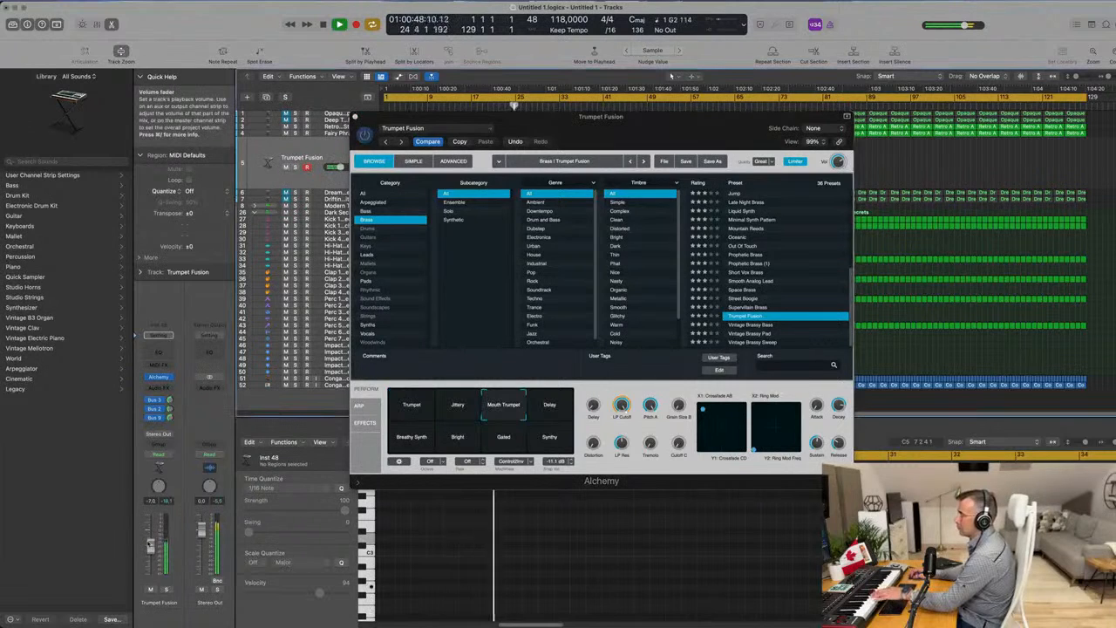
{"action": "left_click", "coordinate": [564, 410]}
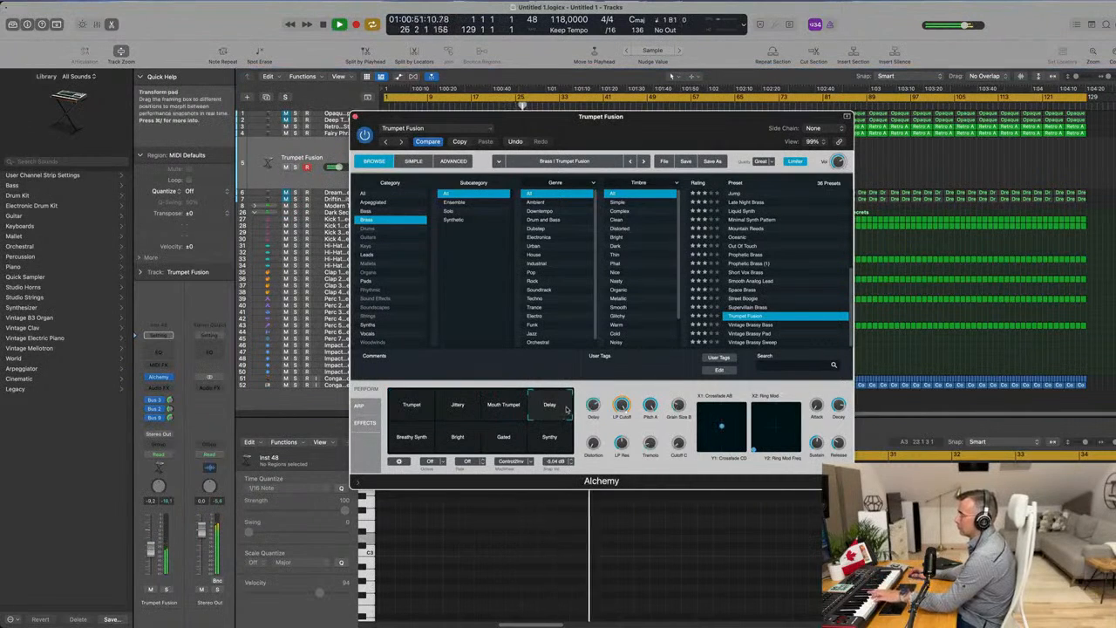
{"action": "left_click", "coordinate": [425, 442]}
{"action": "left_click", "coordinate": [456, 440]}
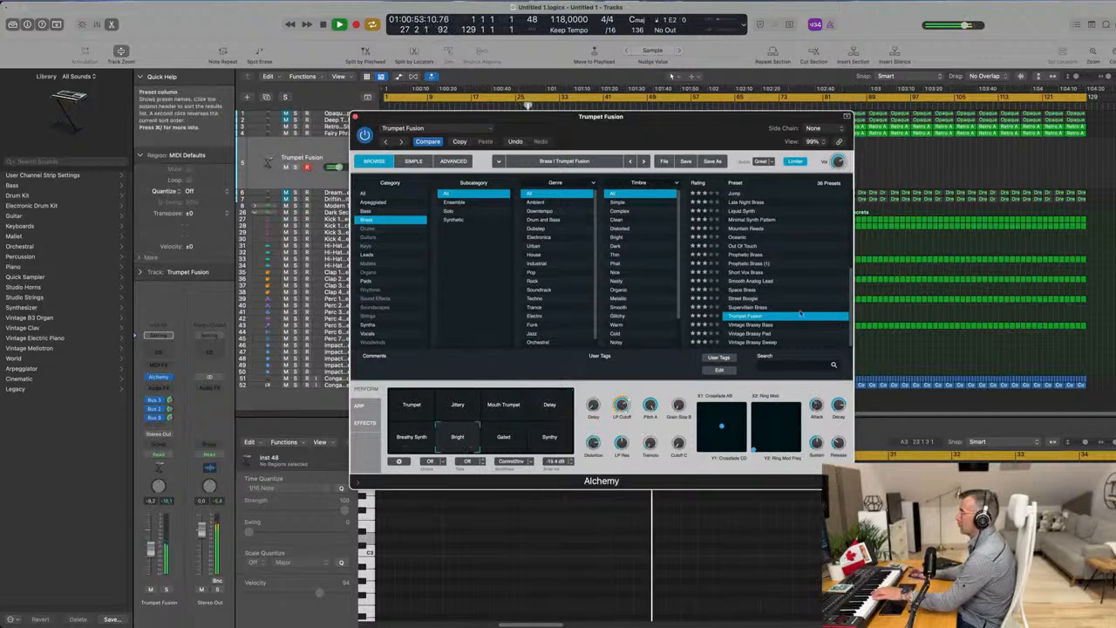
Try the 80s Fantasy preset, load Brass Response instead, and raise the track volume and adjust its delay send.
{"action": "scroll", "coordinate": [768, 262], "scroll_direction": "up", "scroll_amount": 6}
{"action": "left_click", "coordinate": [743, 193]}
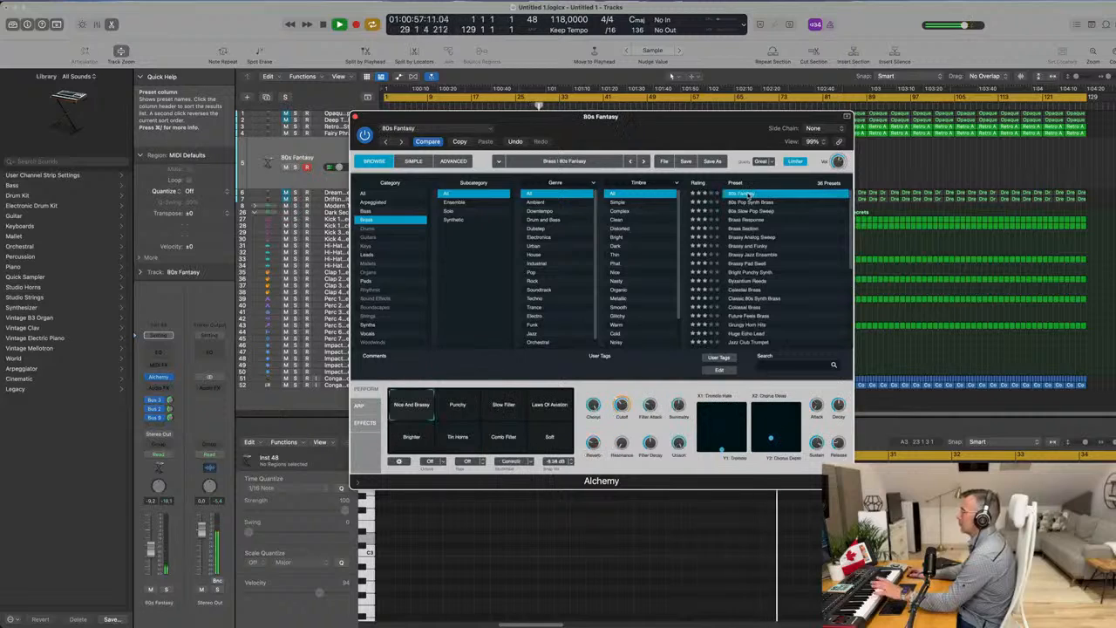
{"action": "left_click", "coordinate": [747, 220]}
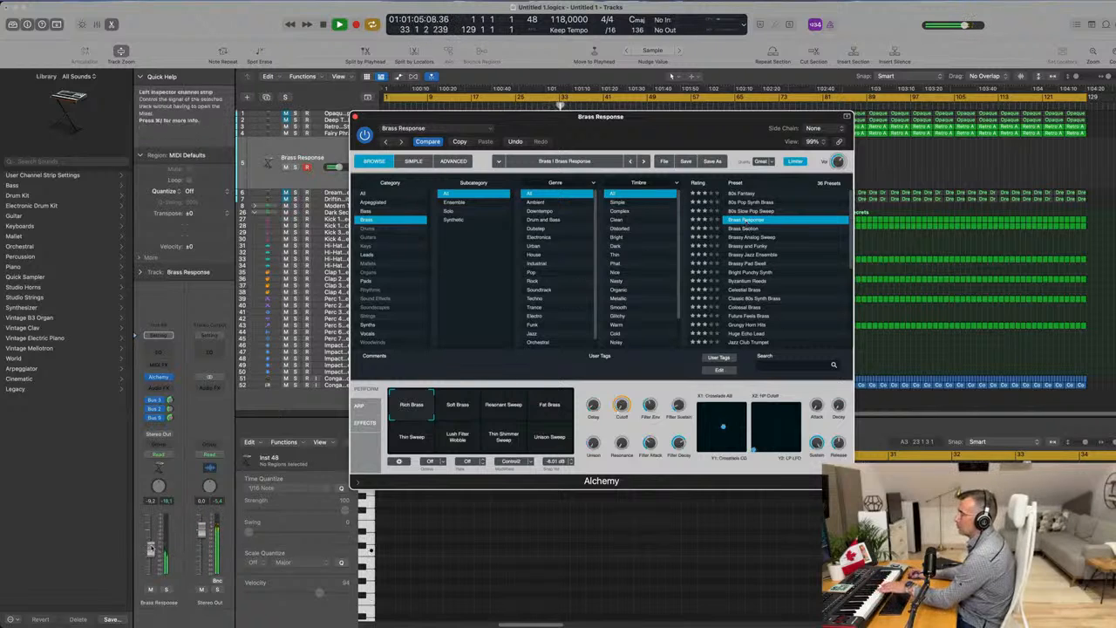
{"action": "left_click_drag", "start_coordinate": [151, 548], "coordinate": [151, 538]}
{"action": "mouse_move", "coordinate": [171, 418]}
{"action": "left_mouse_down"}
{"action": "mouse_move", "coordinate": [171, 436]}
{"action": "mouse_move", "coordinate": [171, 408]}
{"action": "mouse_move", "coordinate": [172, 423]}
{"action": "left_mouse_up"}
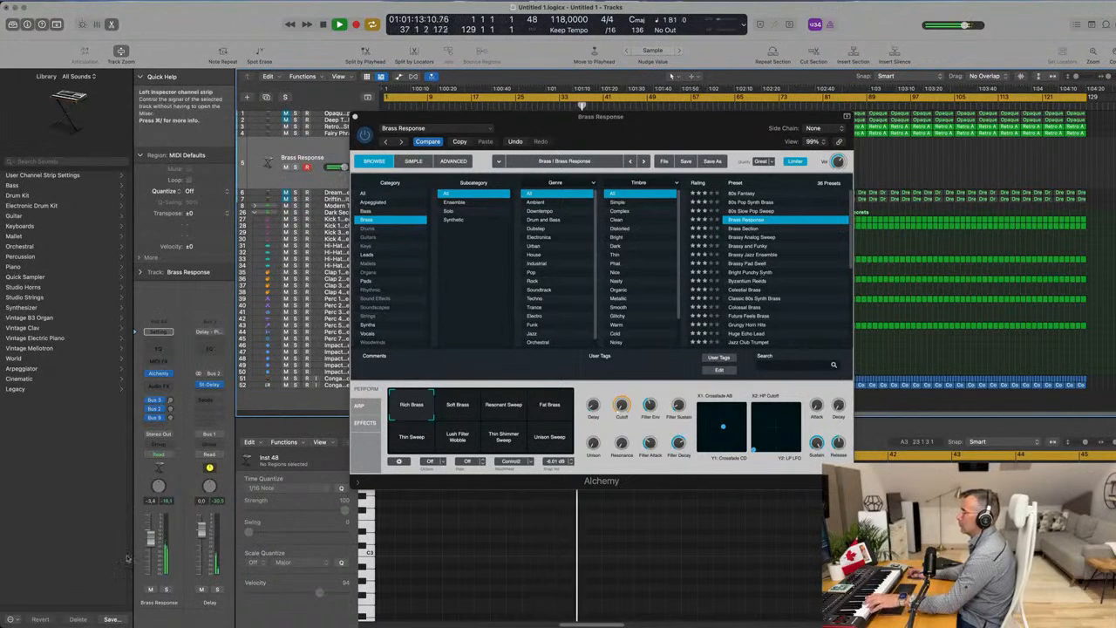
Audition the Soft Brass, Resonant Sweep and Fat Brass snapshots of Brass Response.
{"action": "left_click", "coordinate": [491, 413]}
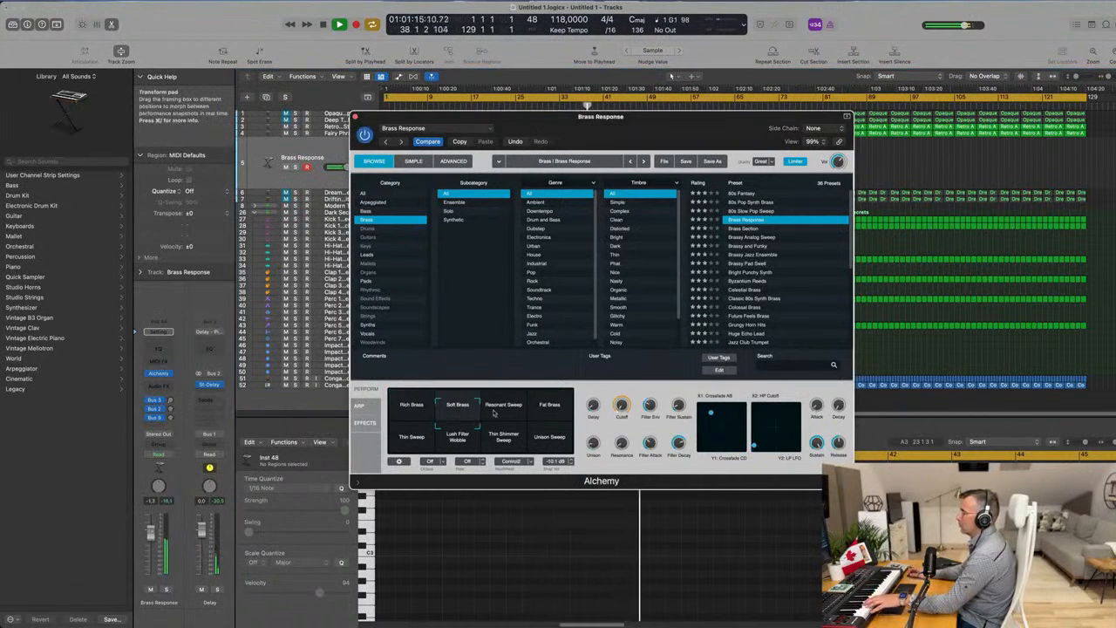
{"action": "left_click", "coordinate": [513, 406]}
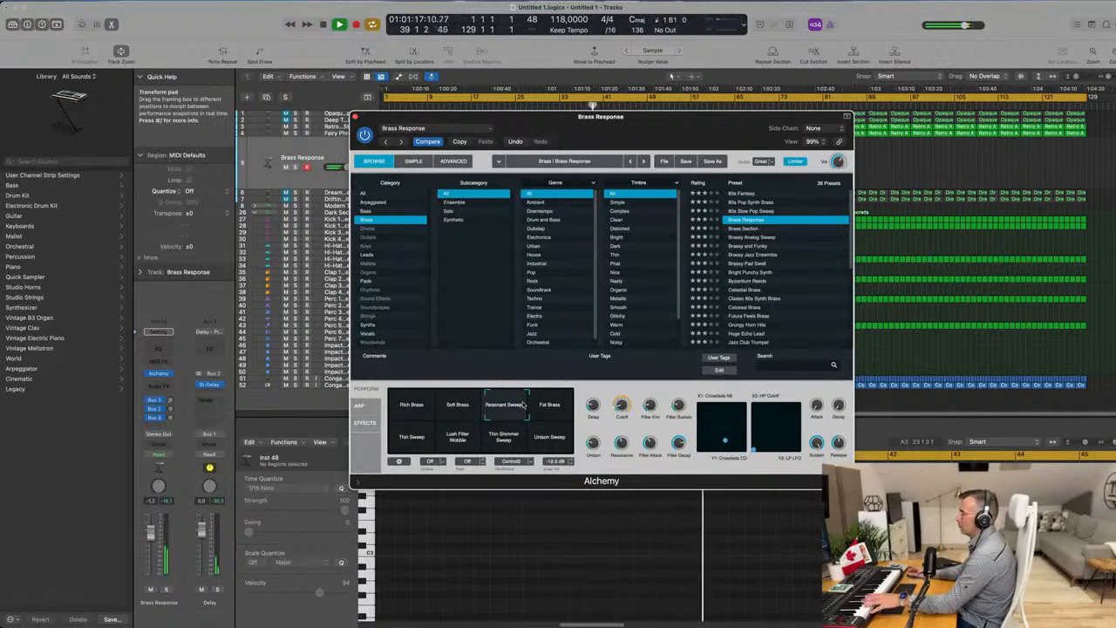
{"action": "left_click", "coordinate": [549, 405]}
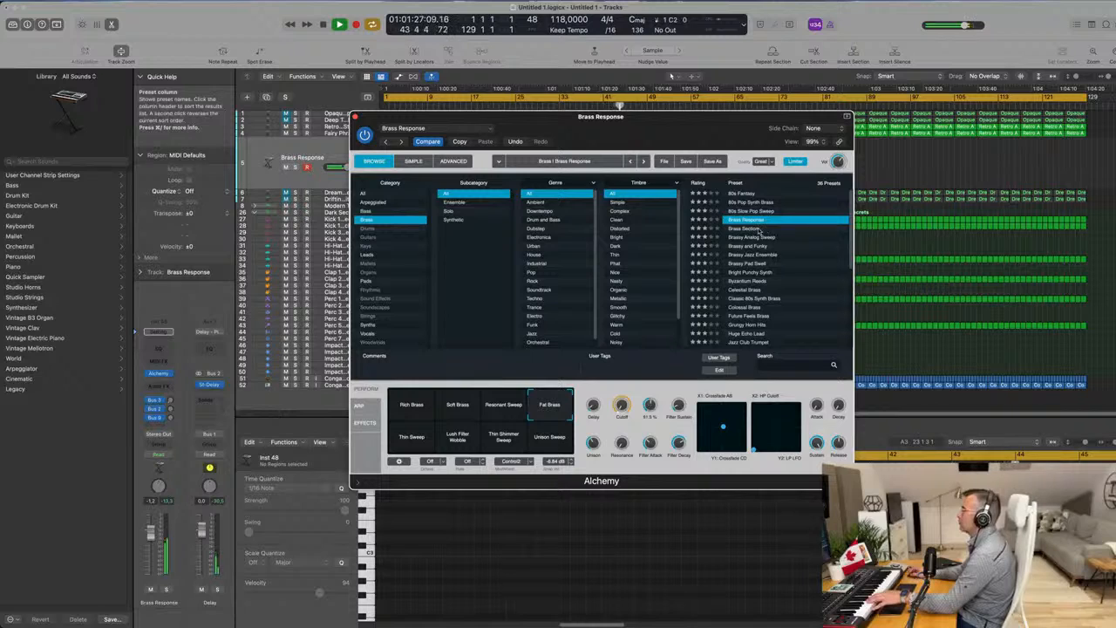
Audition the Brass Section, Brassy Analog Sweep, Brassy and Funky and Brassy Jazz Ensemble presets and load Brassy Pad Swell.
{"action": "left_click", "coordinate": [759, 229]}
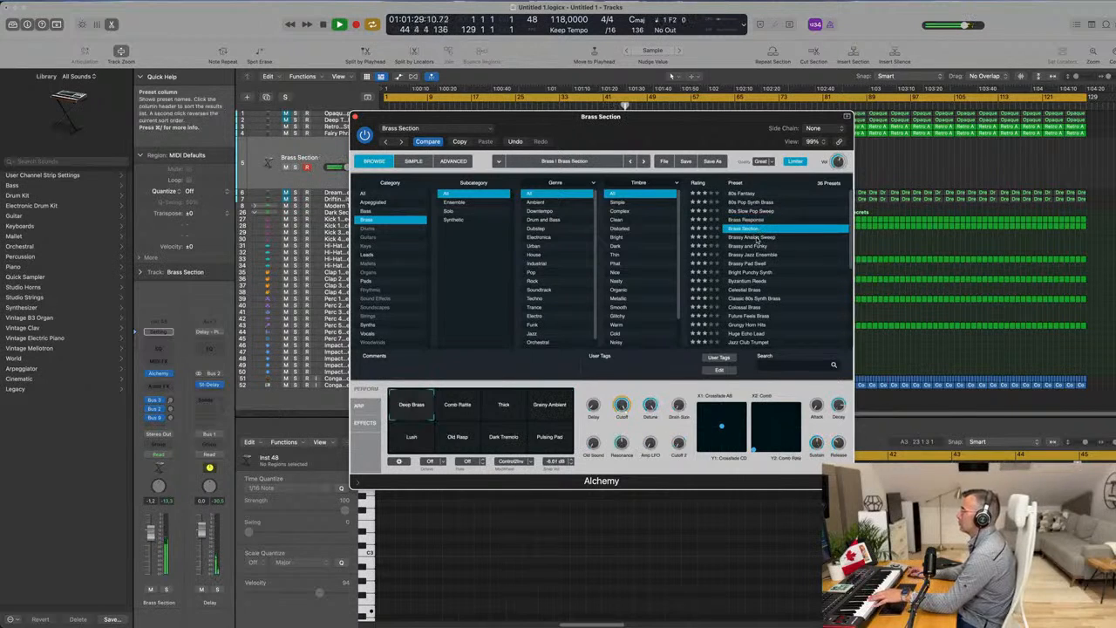
{"action": "left_click", "coordinate": [756, 237]}
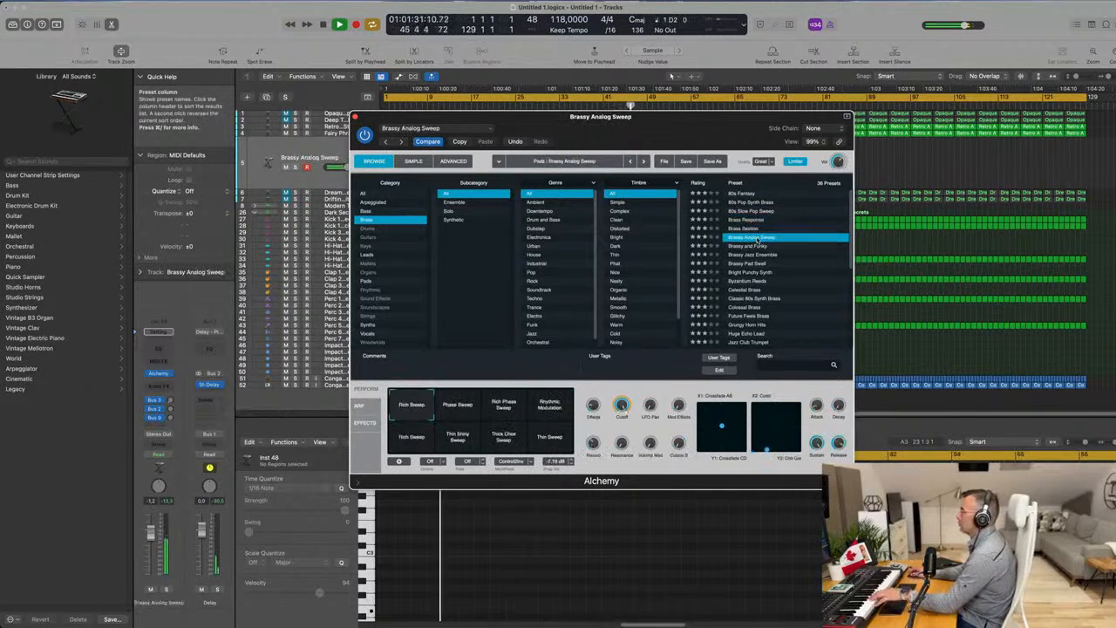
{"action": "left_click", "coordinate": [457, 405]}
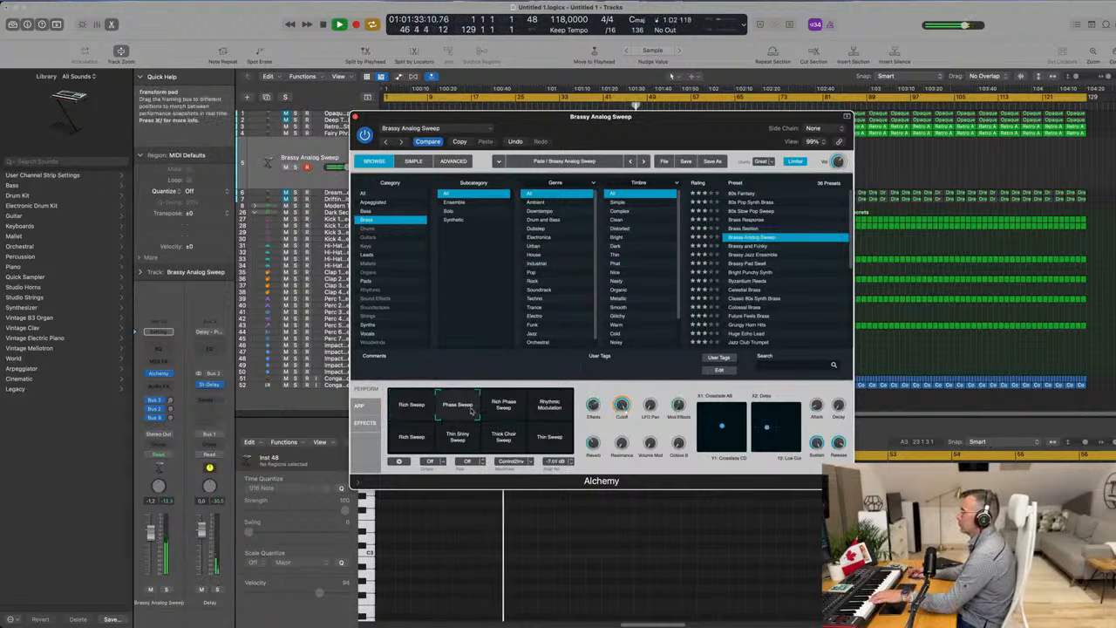
{"action": "left_click", "coordinate": [761, 247]}
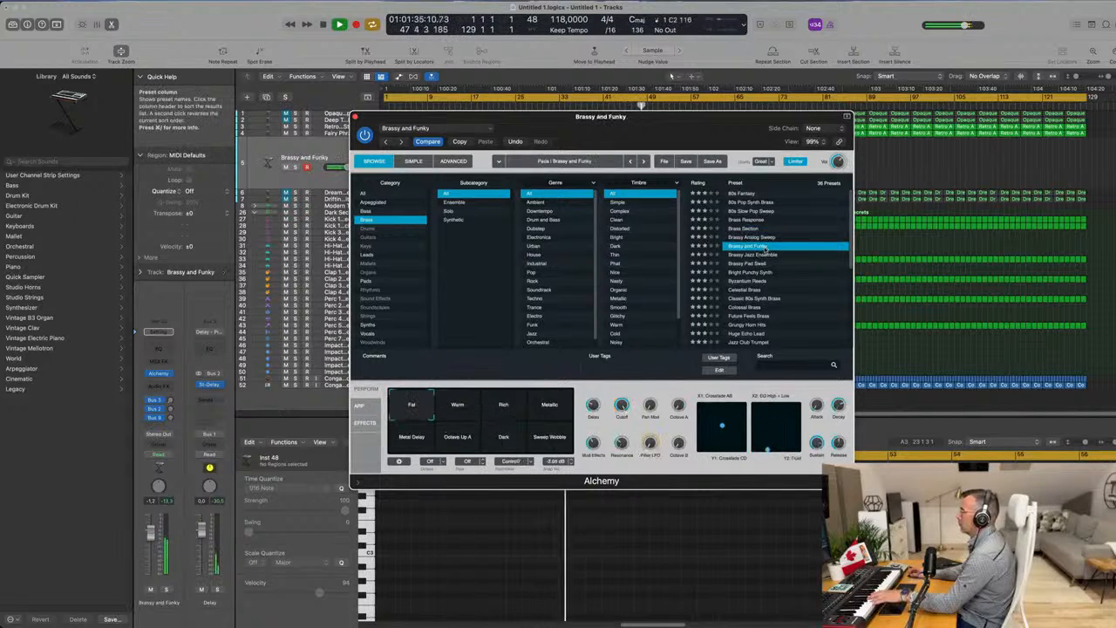
{"action": "left_click", "coordinate": [761, 255]}
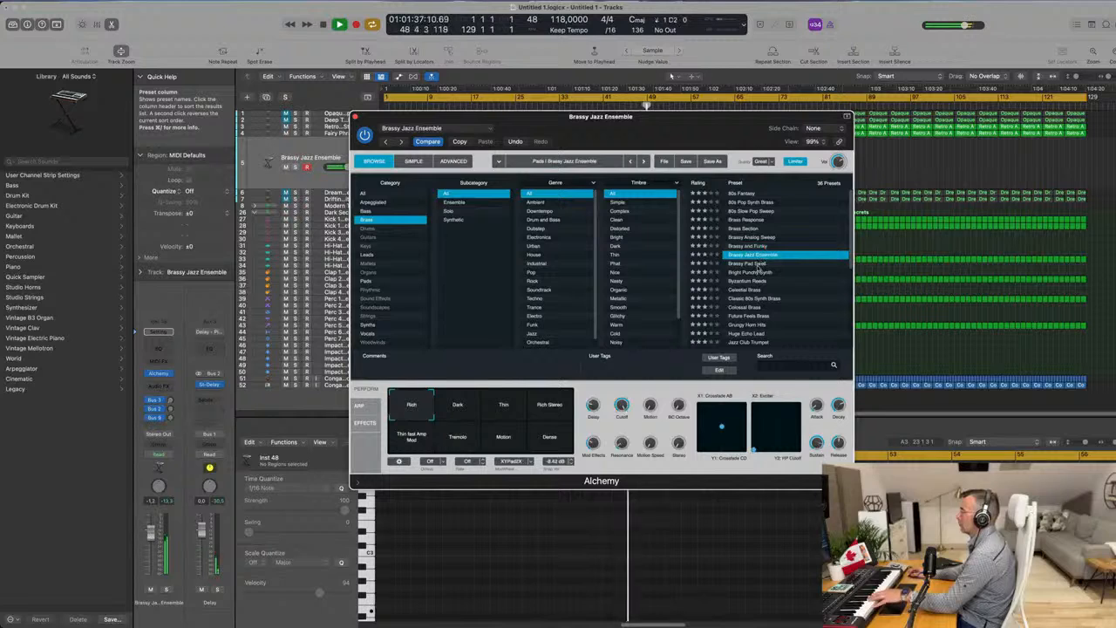
{"action": "left_click", "coordinate": [759, 264]}
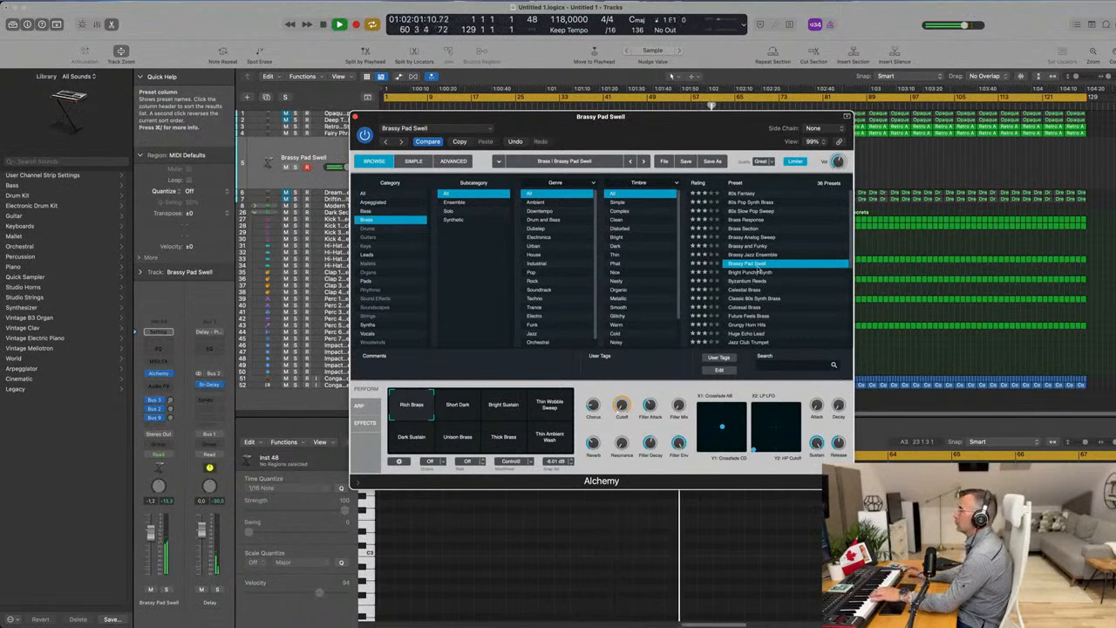
Audition the Brassy Pad Swell snapshots from Short Dark to Thin Ambient Wash and return to Rich Brass.
{"action": "left_click", "coordinate": [468, 411]}
{"action": "left_click", "coordinate": [498, 410]}
{"action": "left_click", "coordinate": [546, 411]}
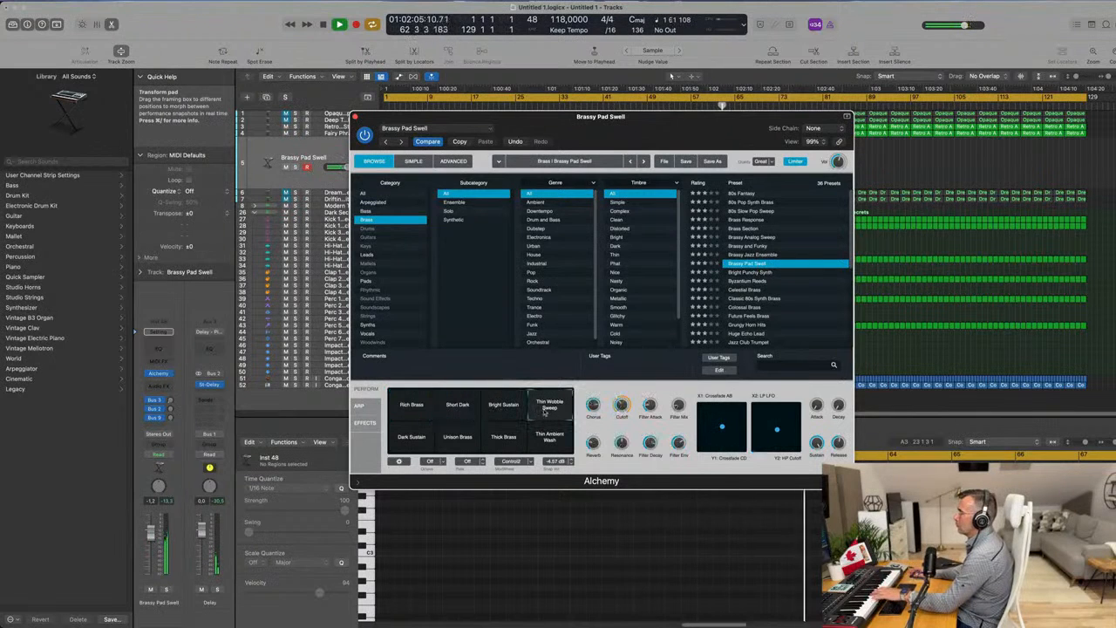
{"action": "left_click", "coordinate": [416, 439]}
{"action": "left_click", "coordinate": [455, 439]}
{"action": "left_click", "coordinate": [499, 441]}
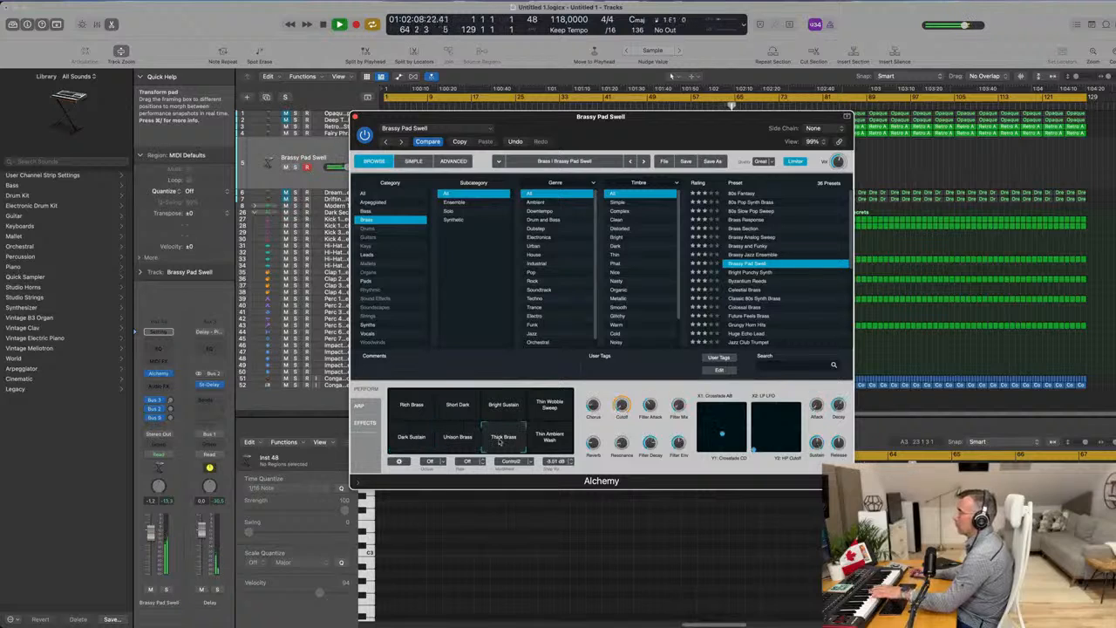
{"action": "left_click", "coordinate": [550, 440]}
{"action": "left_click", "coordinate": [411, 407]}
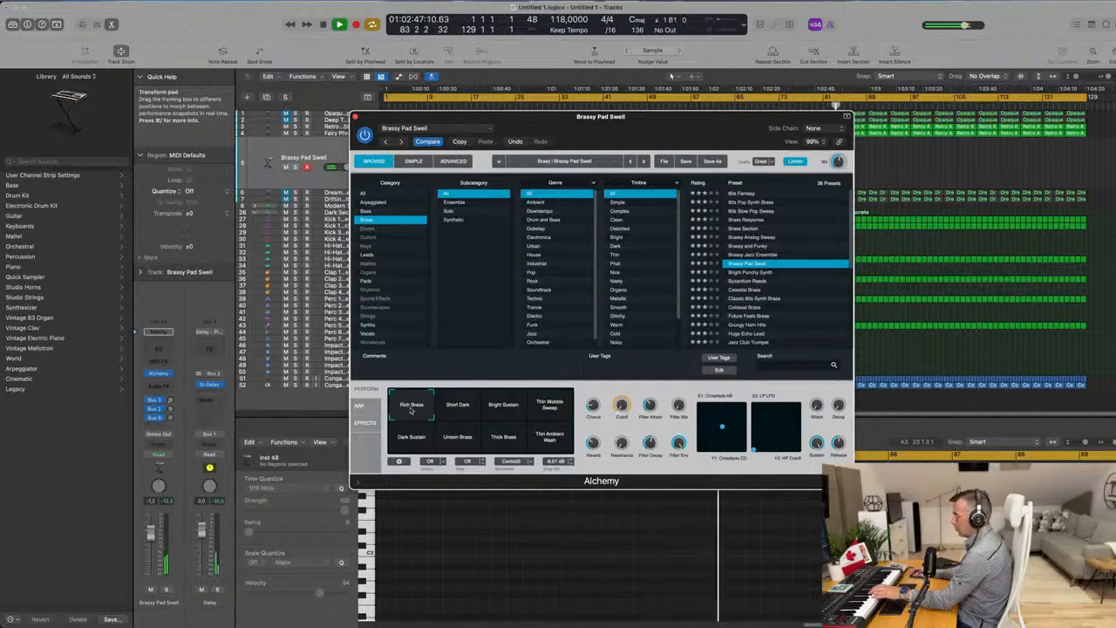
Record a four-bar brass line on the Brassy Pad Swell track and move the recorded region to bar 1.
{"action": "key", "text": "r"}
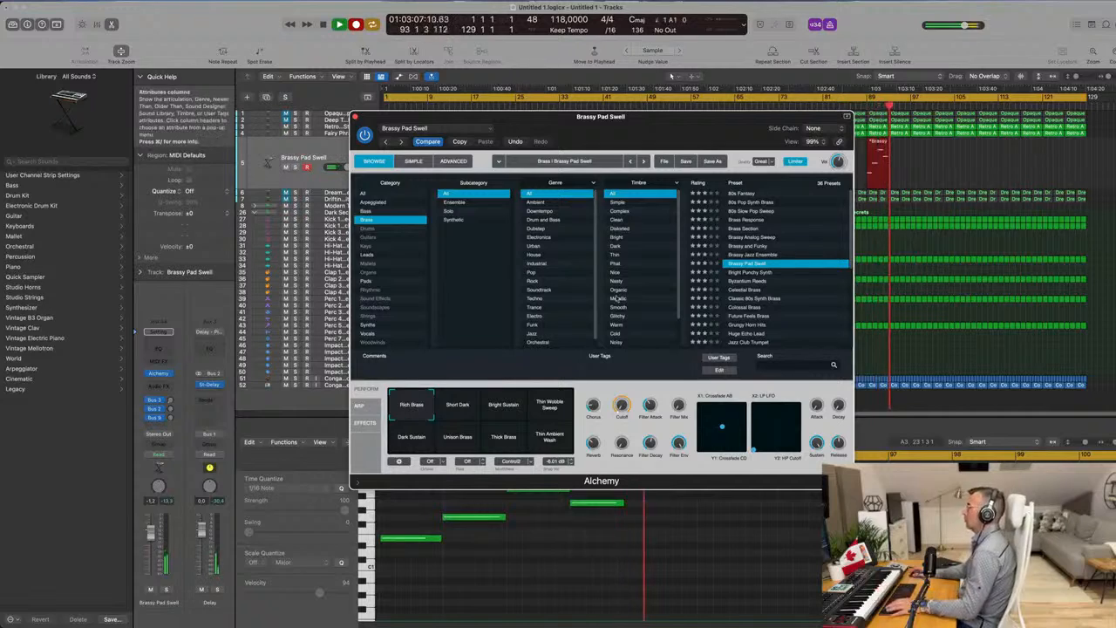
{"action": "key", "text": "space"}
{"action": "left_click_drag", "start_coordinate": [711, 127], "coordinate": [924, 294]}
{"action": "left_click_drag", "start_coordinate": [882, 144], "coordinate": [401, 141]}
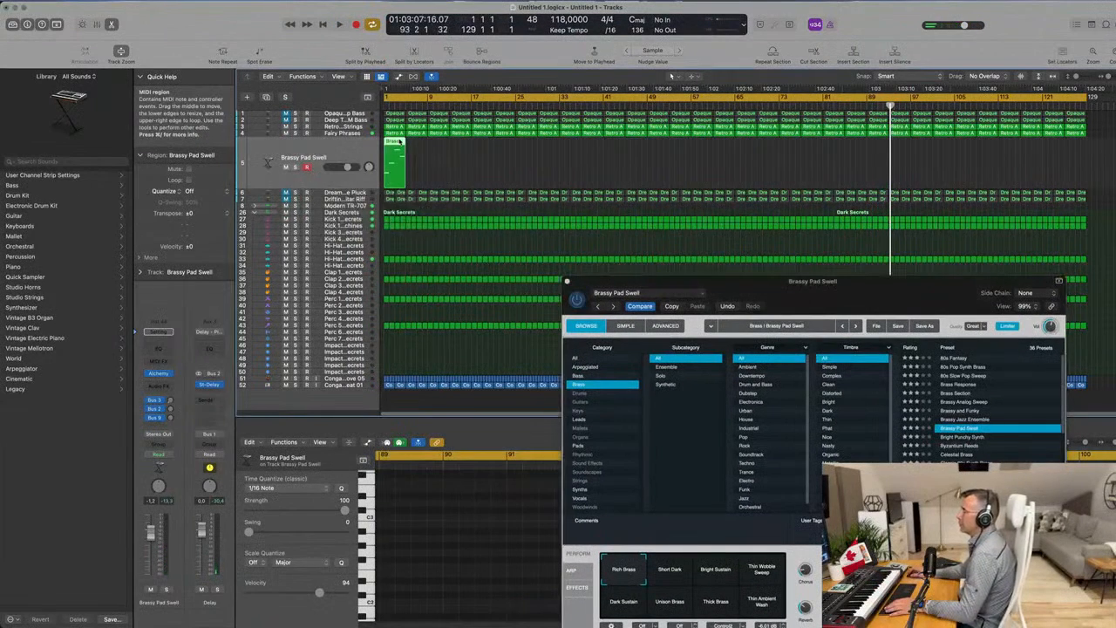
Open the brass region in the Piano Roll and repeat it to make four consecutive four-bar regions from bar 1.
{"action": "key", "text": "e"}
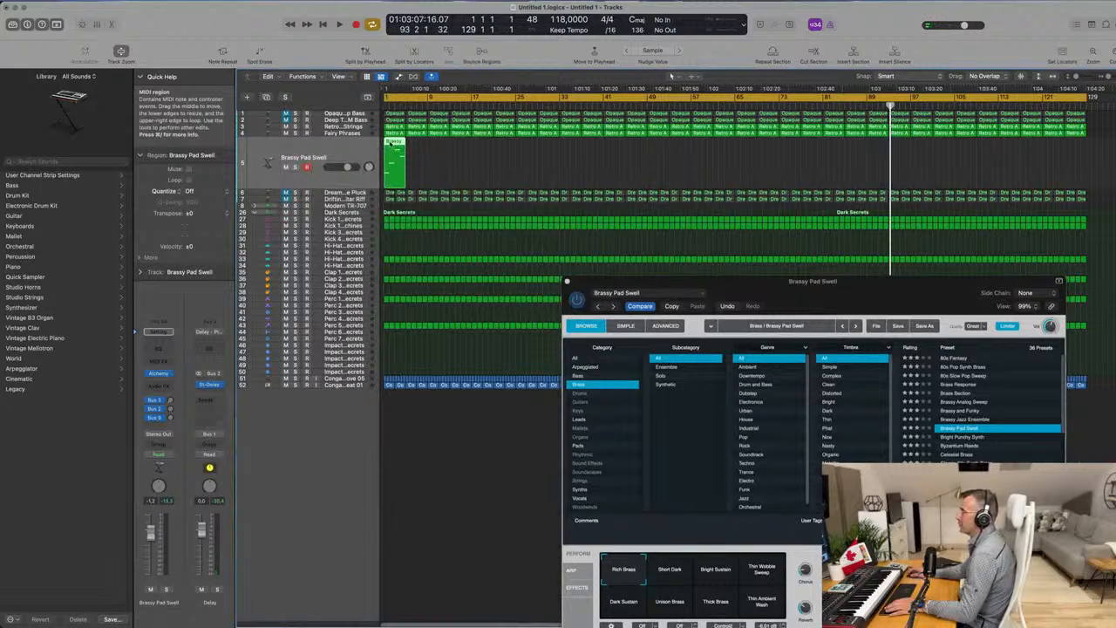
{"action": "double_click", "coordinate": [392, 143]}
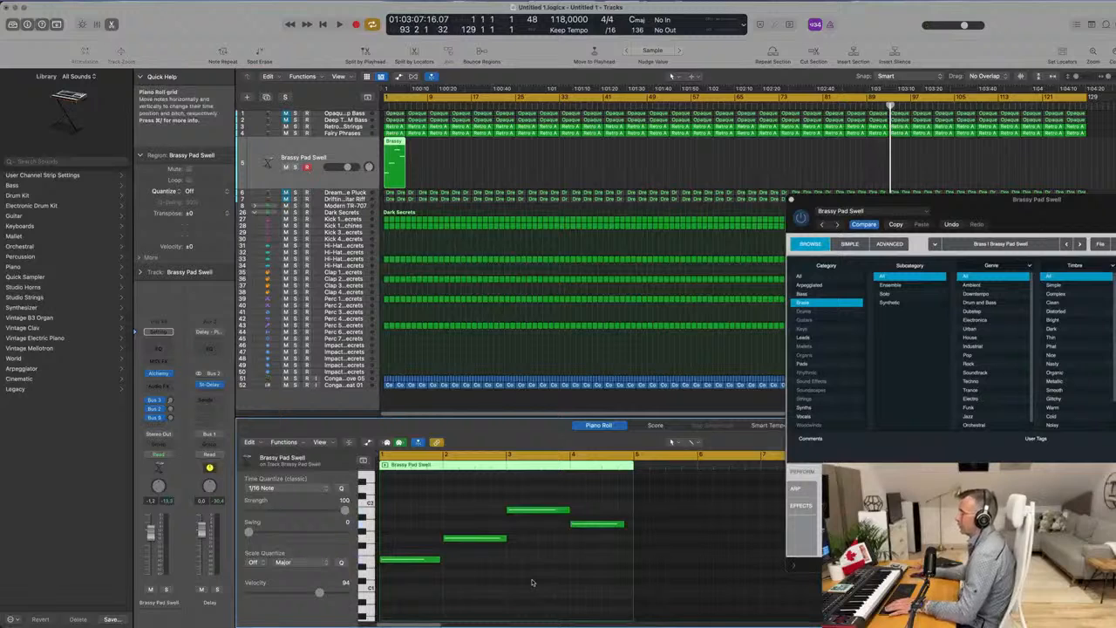
{"action": "key", "text": "space"}
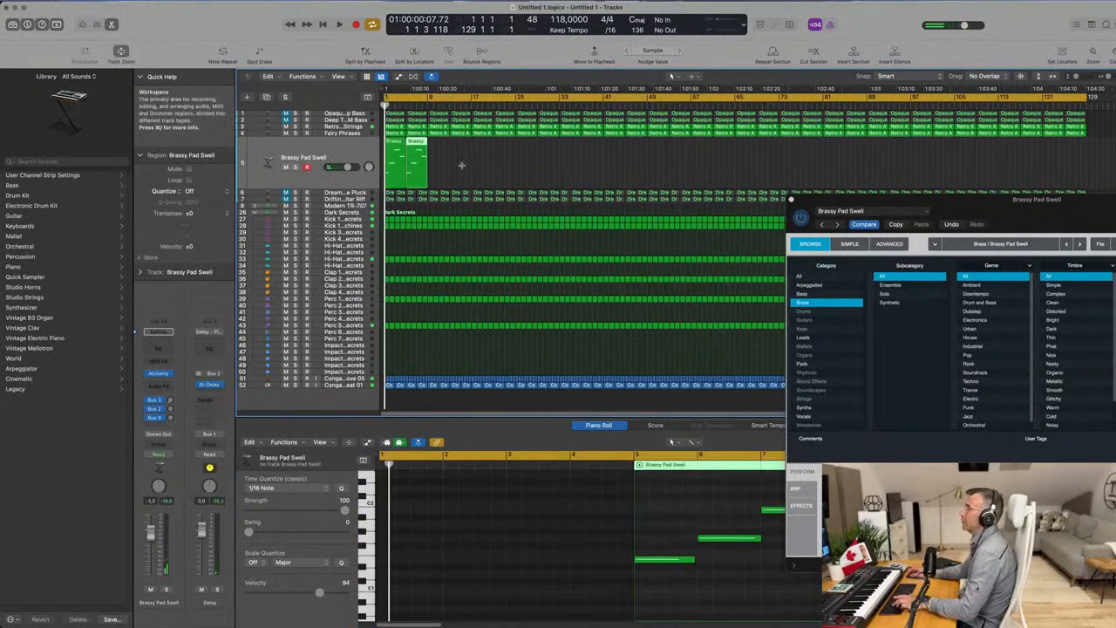
{"action": "left_click_drag", "start_coordinate": [493, 163], "coordinate": [395, 166]}
{"action": "key", "text": "space"}
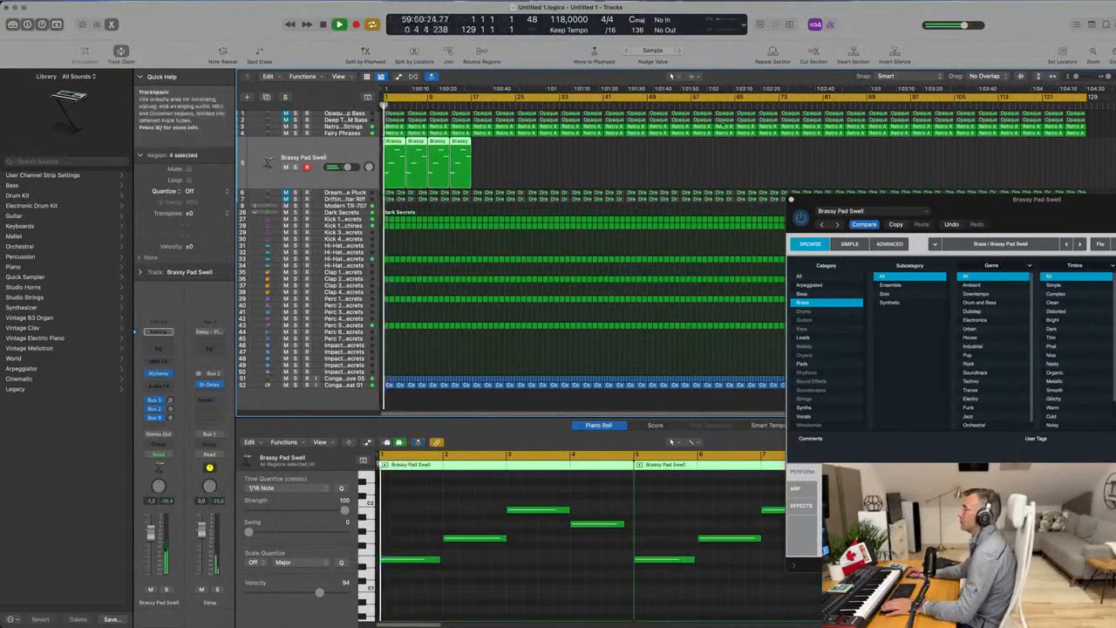
Listen to the repeated brass regions in the mix from the beginning of the project.
{"action": "left_click_drag", "start_coordinate": [922, 199], "coordinate": [761, 129]}
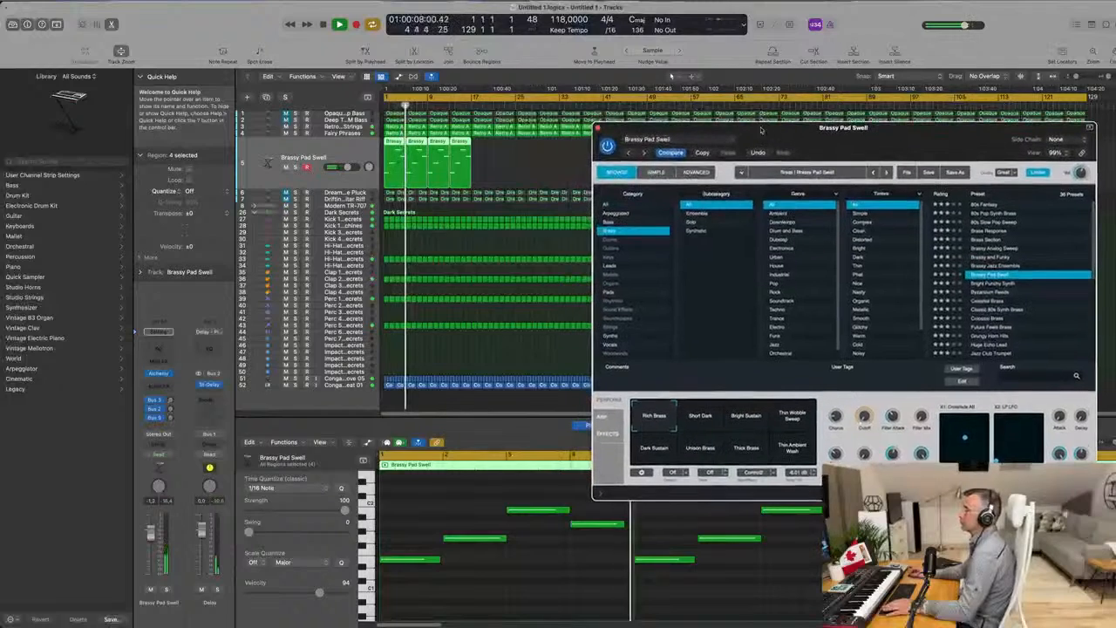
{"action": "left_click", "coordinate": [278, 140]}
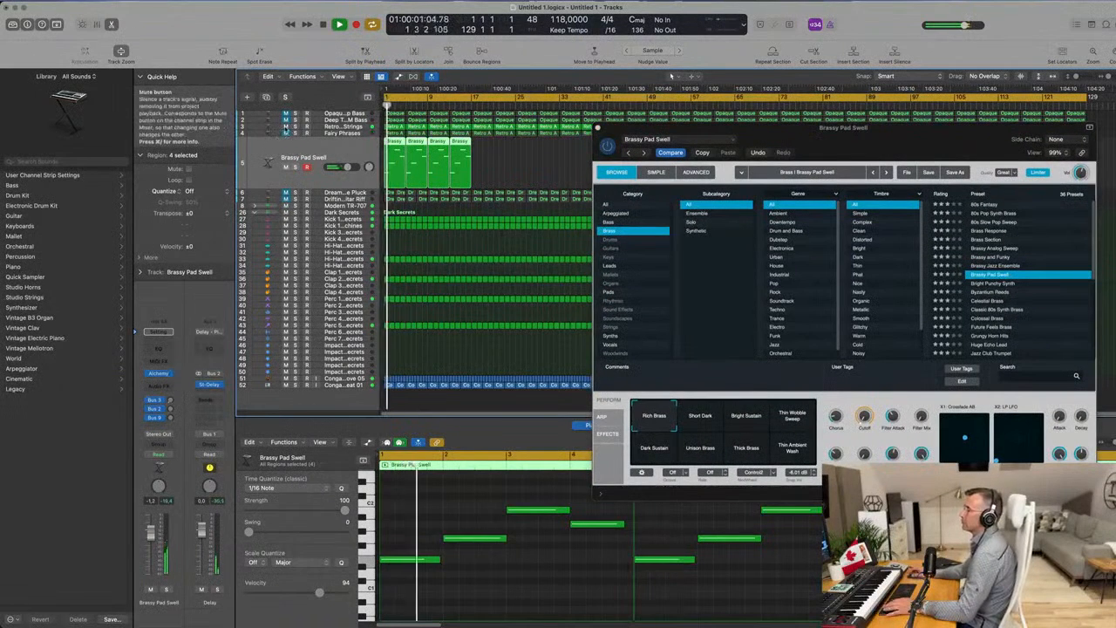
{"action": "key", "text": "Return"}
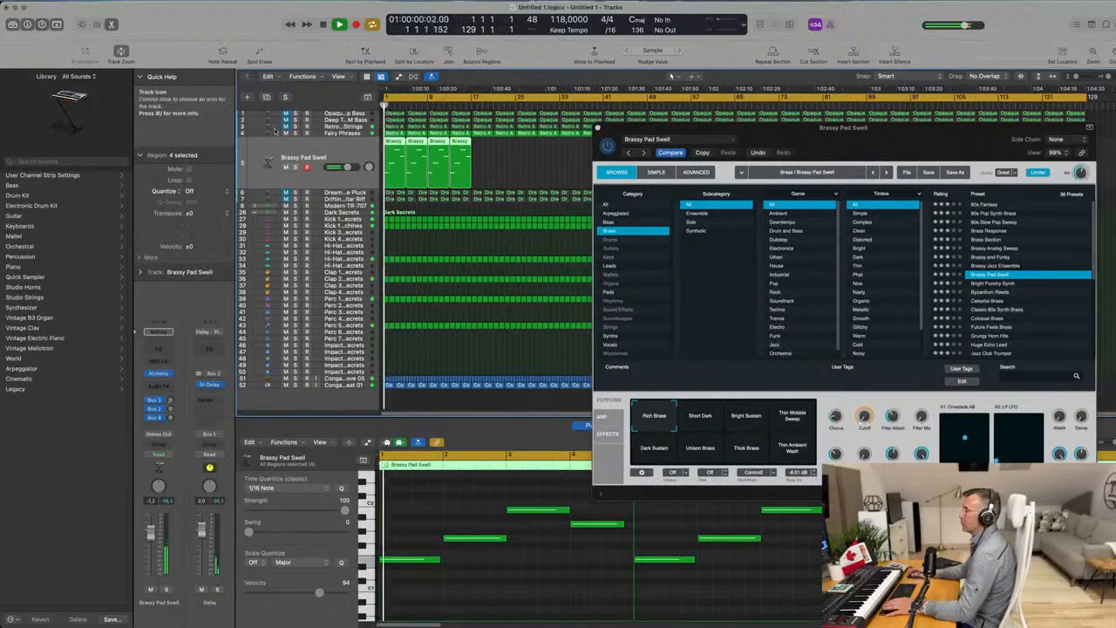
Unmute the Drifting Guitar Riff track during playback from the start and close the Brassy Pad Swell instrument window.
{"action": "left_click", "coordinate": [343, 200]}
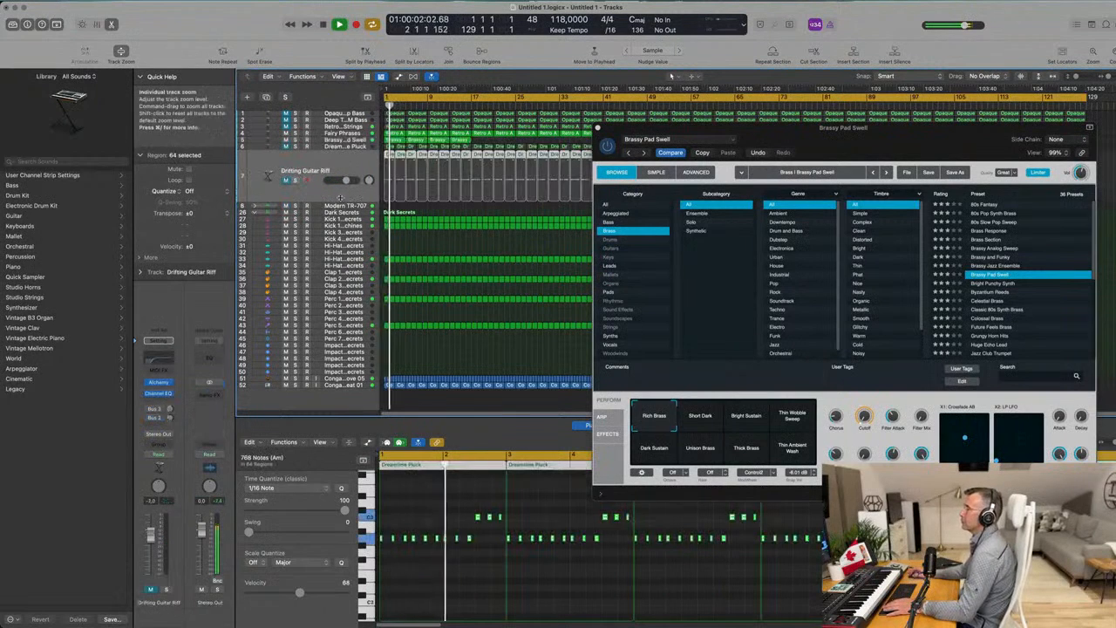
{"action": "key", "text": "Return"}
{"action": "key", "text": "Return"}
{"action": "left_click", "coordinate": [285, 181]}
{"action": "key", "text": "Return"}
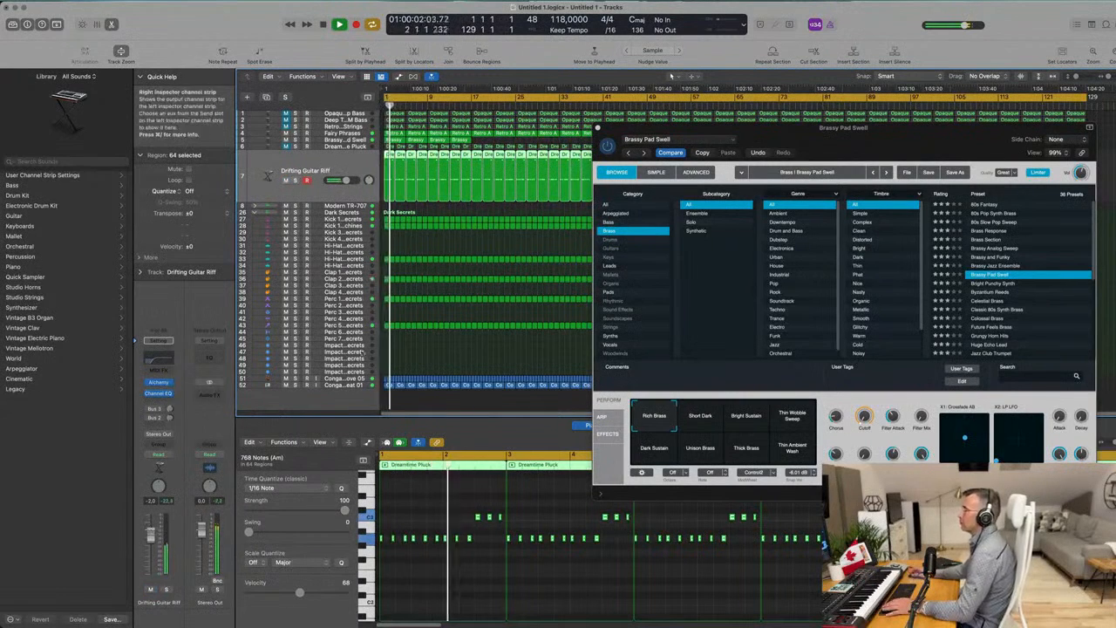
{"action": "left_click_drag", "start_coordinate": [873, 129], "coordinate": [707, 233]}
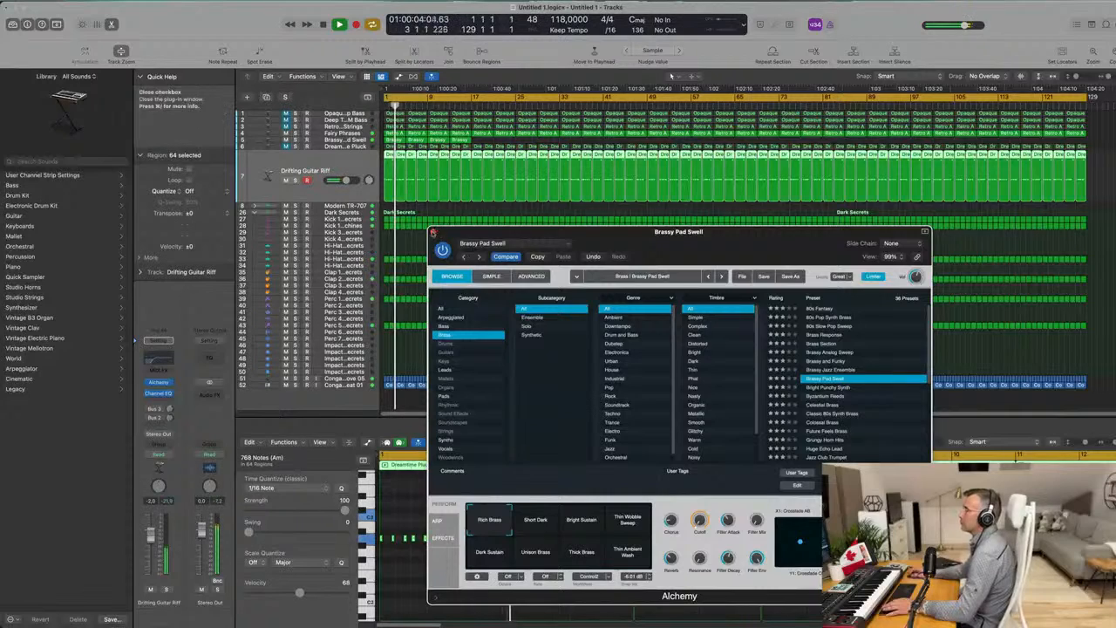
{"action": "left_click", "coordinate": [433, 232]}
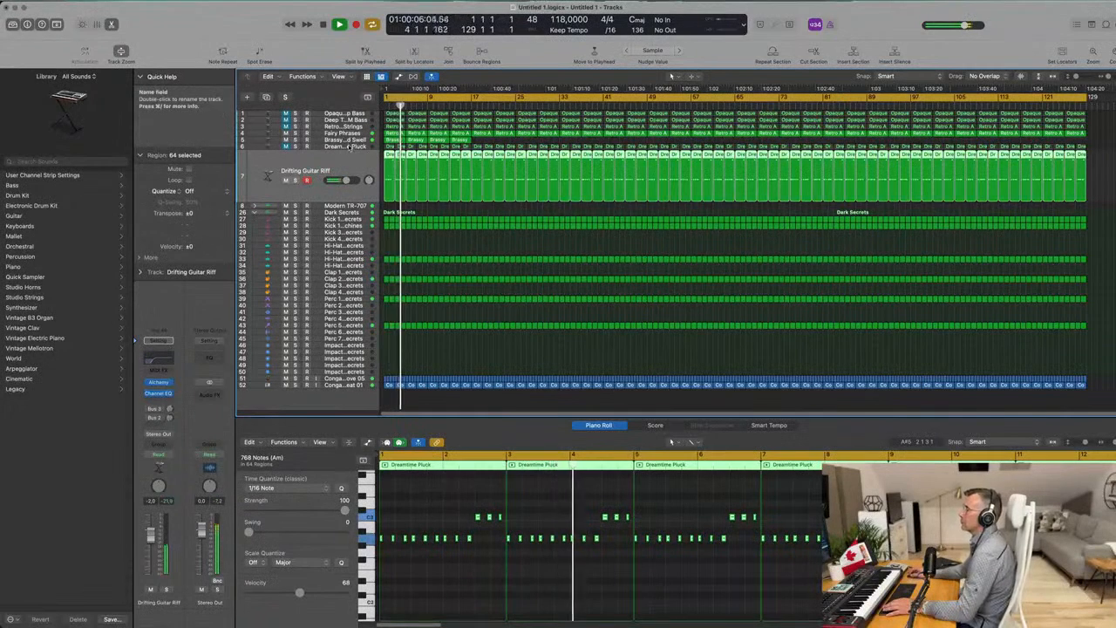
Audition the Dreamtime Pluck track in the mix by unmuting it and muting it again.
{"action": "key", "text": "Up"}
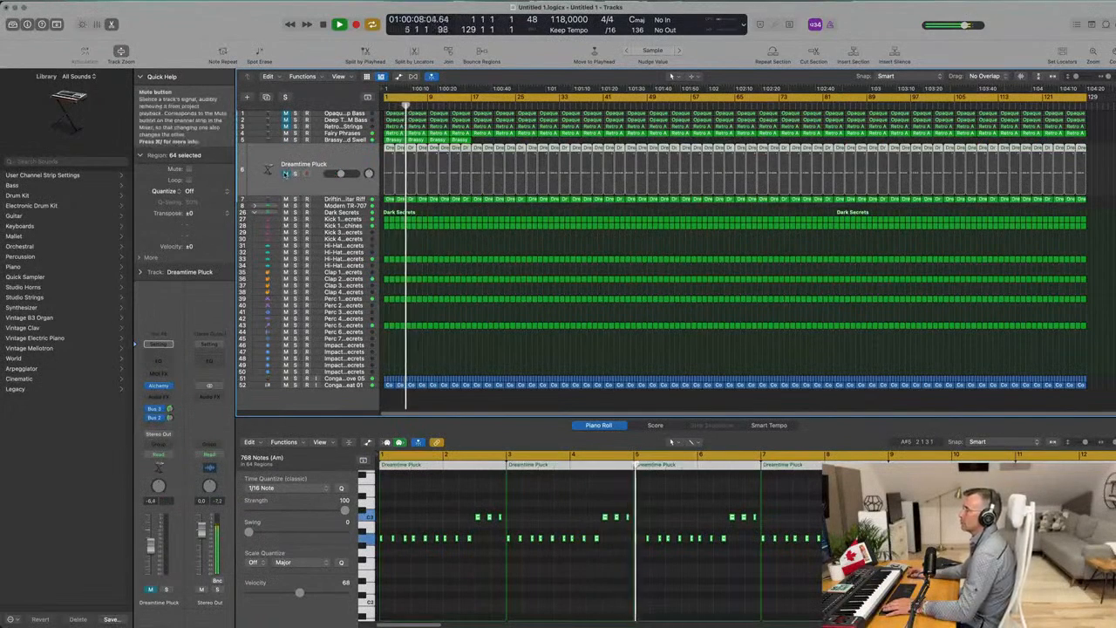
{"action": "left_click", "coordinate": [285, 174]}
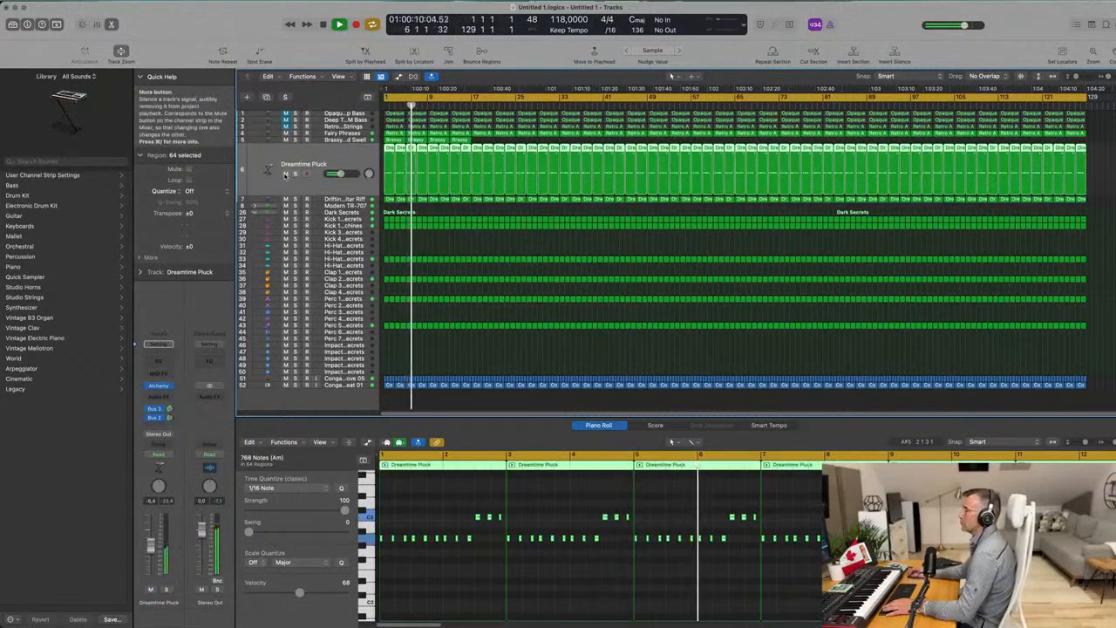
{"action": "left_click", "coordinate": [285, 173]}
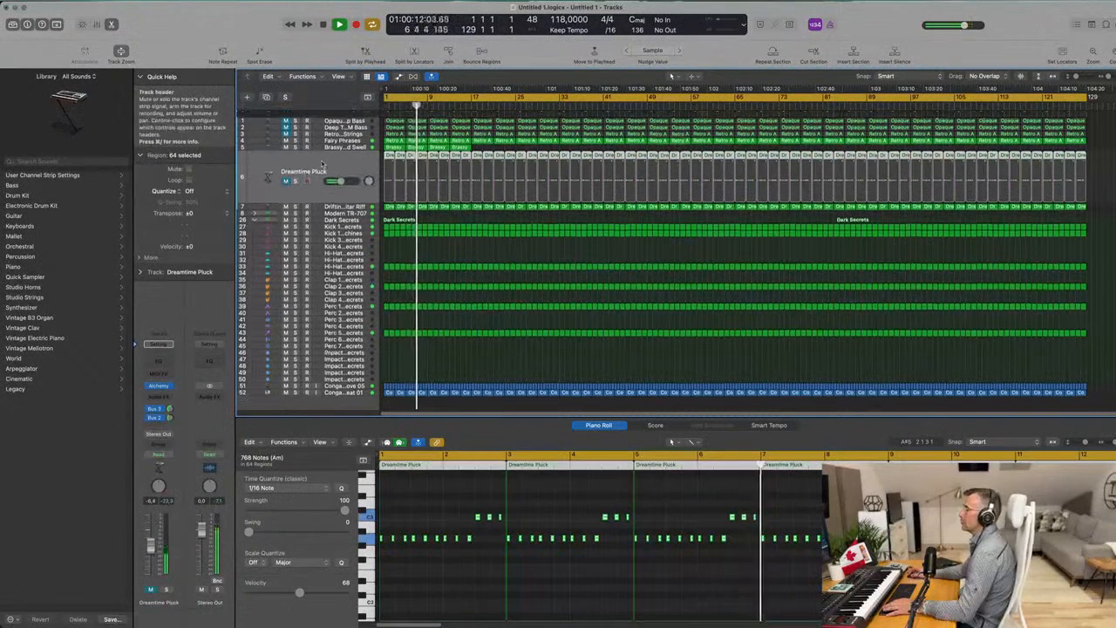
Unmute the Retro Analog Synth Strings track, lower its volume and play from the beginning.
{"action": "left_click", "coordinate": [357, 127]}
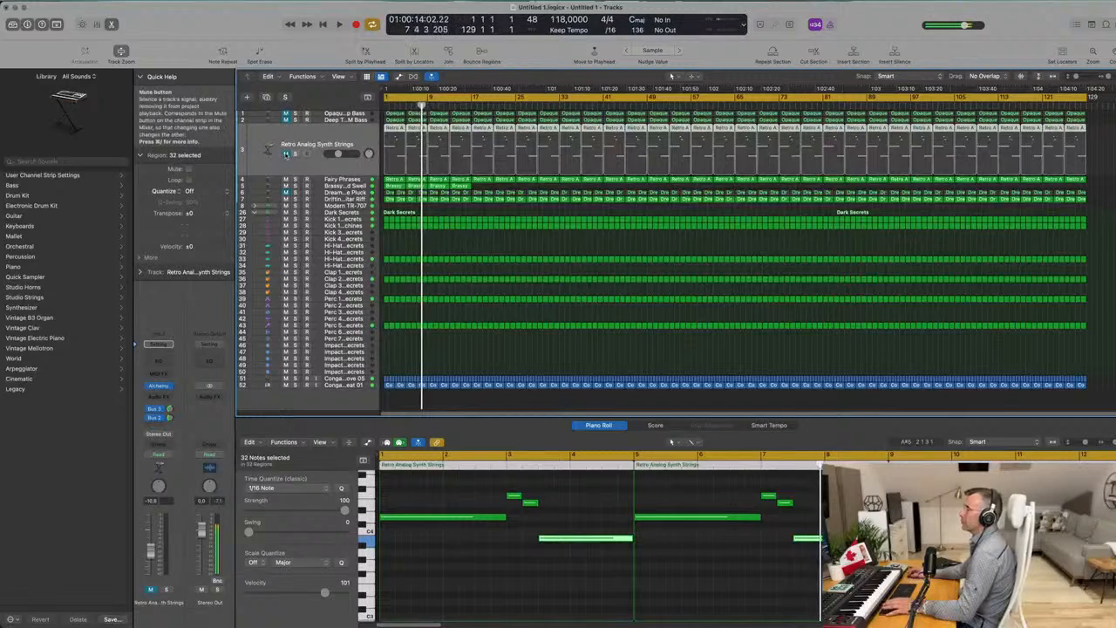
{"action": "key", "text": "Return"}
{"action": "left_click", "coordinate": [285, 153]}
{"action": "key", "text": "space"}
{"action": "key", "text": "space"}
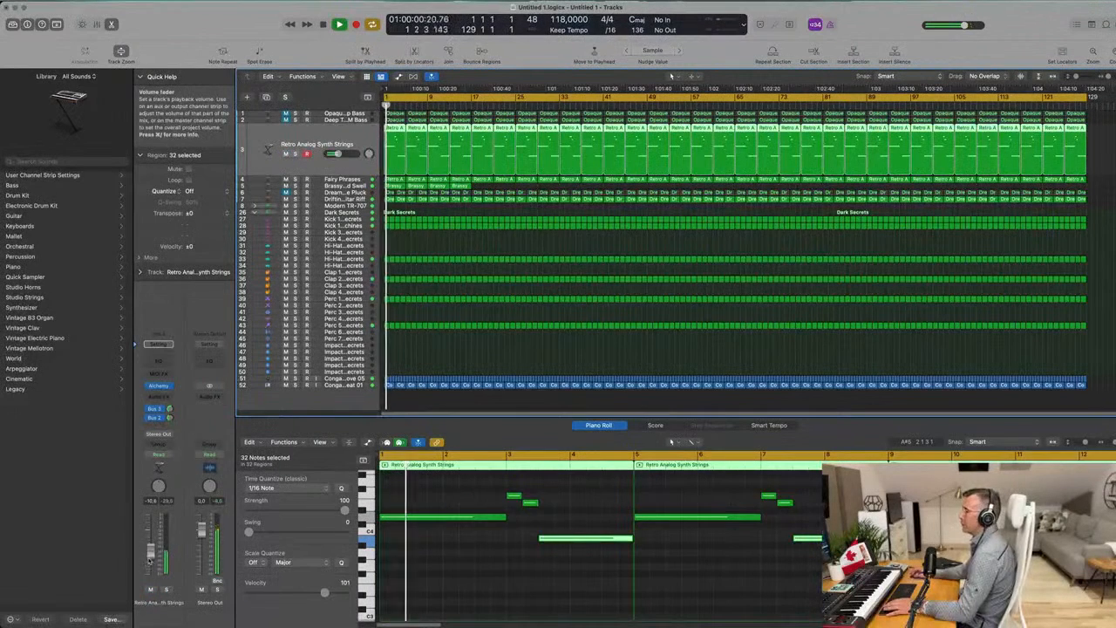
Add a Channel EQ to the Retro Analog Synth Strings track with a low cut at about 1000 Hz.
{"action": "left_click", "coordinate": [158, 342]}
{"action": "left_click", "coordinate": [382, 158]}
{"action": "left_click_drag", "start_coordinate": [374, 211], "coordinate": [593, 204]}
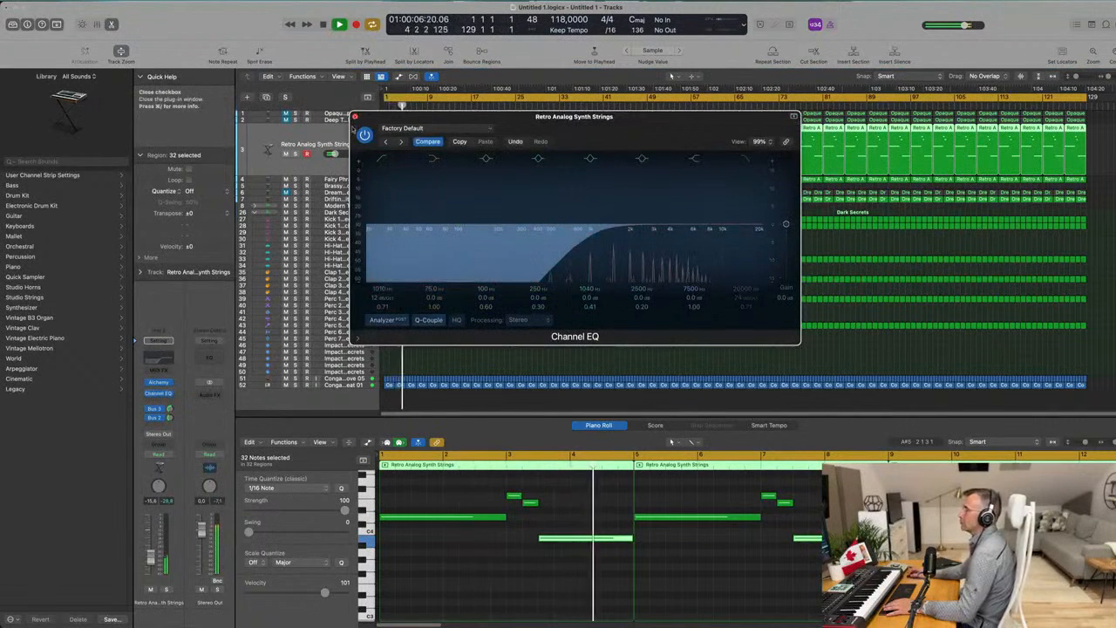
{"action": "left_click", "coordinate": [354, 117]}
Unmute the two bass tracks while playing the project from the beginning.
{"action": "key", "text": "Return"}
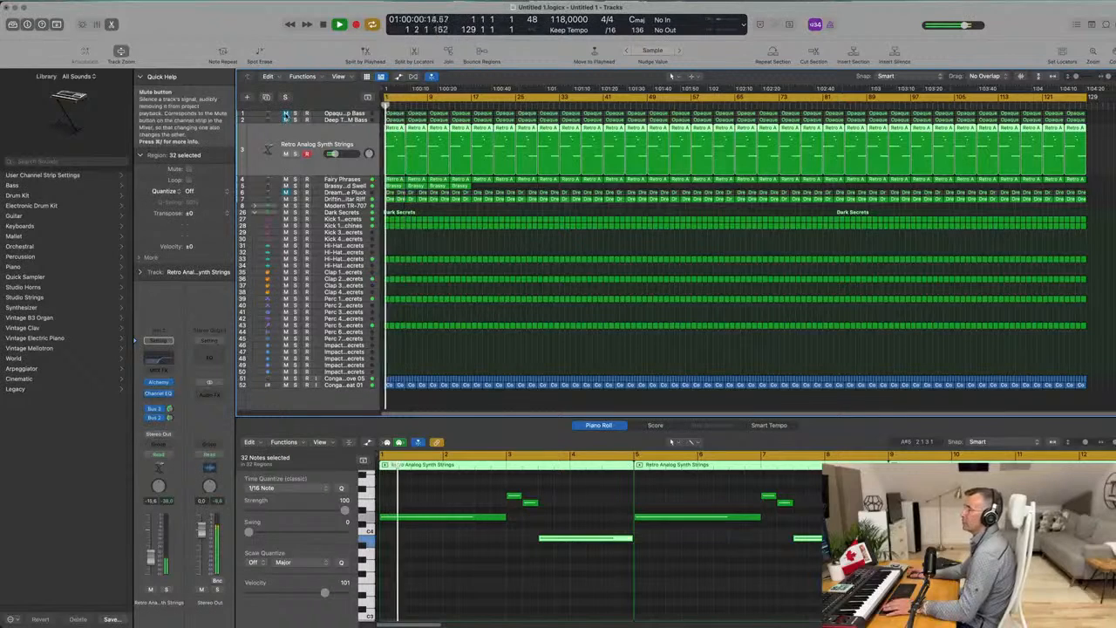
{"action": "left_click", "coordinate": [285, 116]}
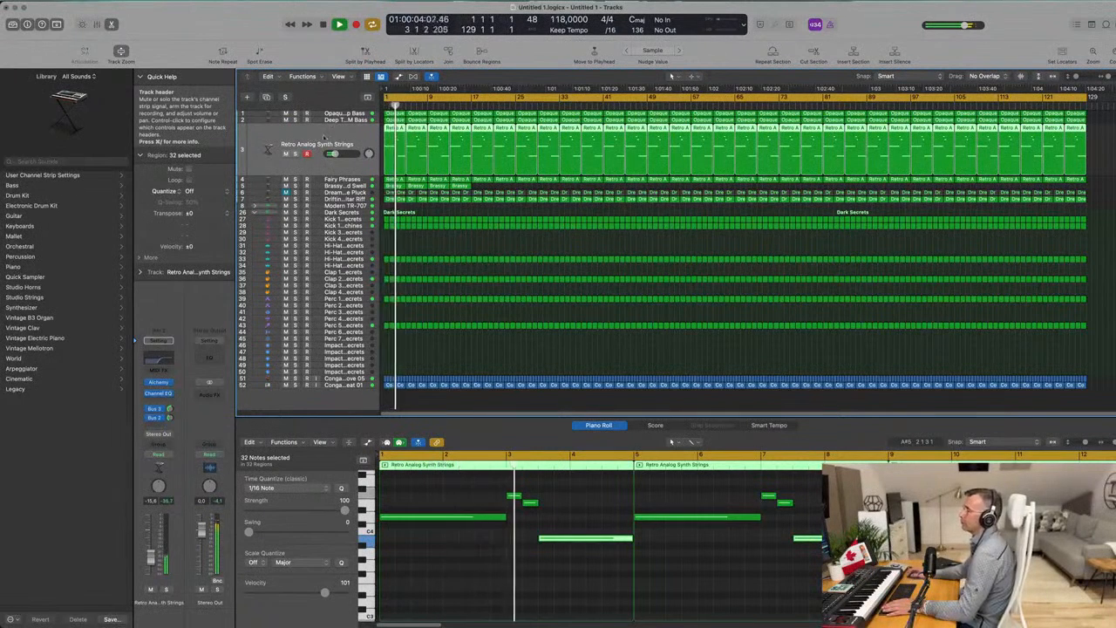
{"action": "key", "text": "space"}
Compare the two bass tracks in the mix by toggling their mute and solo states and replaying from the start.
{"action": "left_click", "coordinate": [285, 114]}
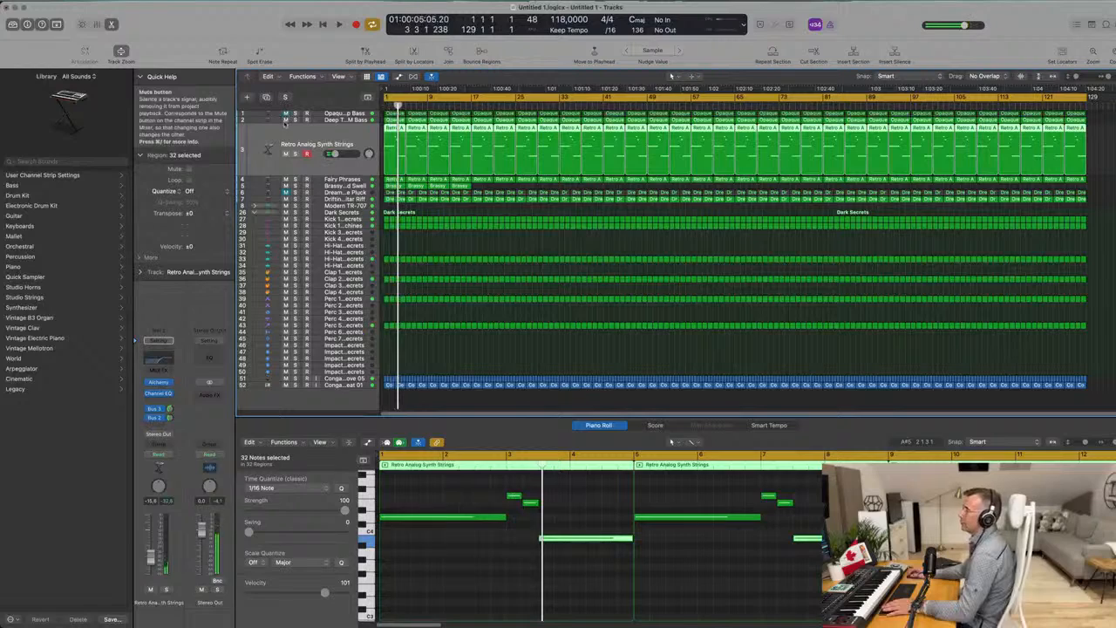
{"action": "left_click", "coordinate": [286, 114]}
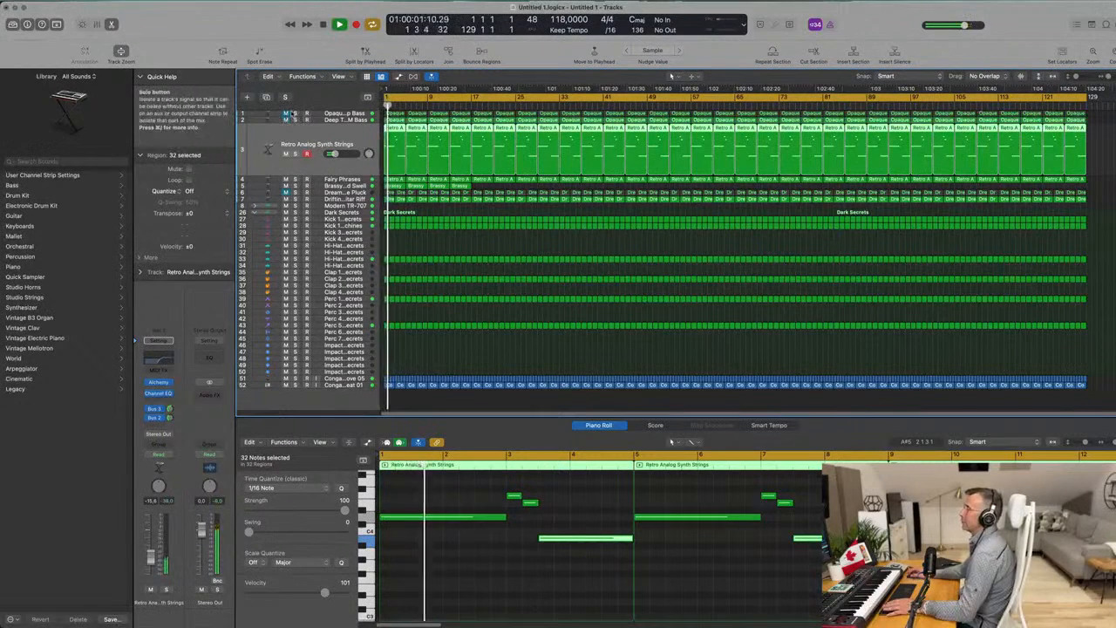
{"action": "left_click", "coordinate": [295, 115]}
{"action": "left_click", "coordinate": [294, 114]}
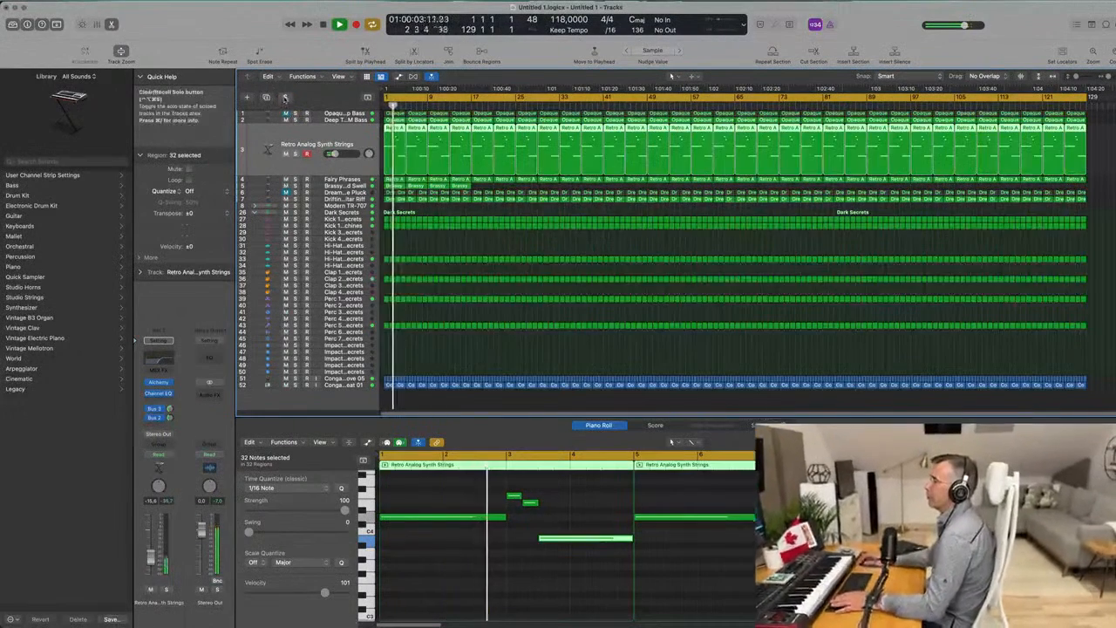
{"action": "left_click", "coordinate": [295, 120]}
{"action": "left_click", "coordinate": [286, 98]}
{"action": "key", "text": "space"}
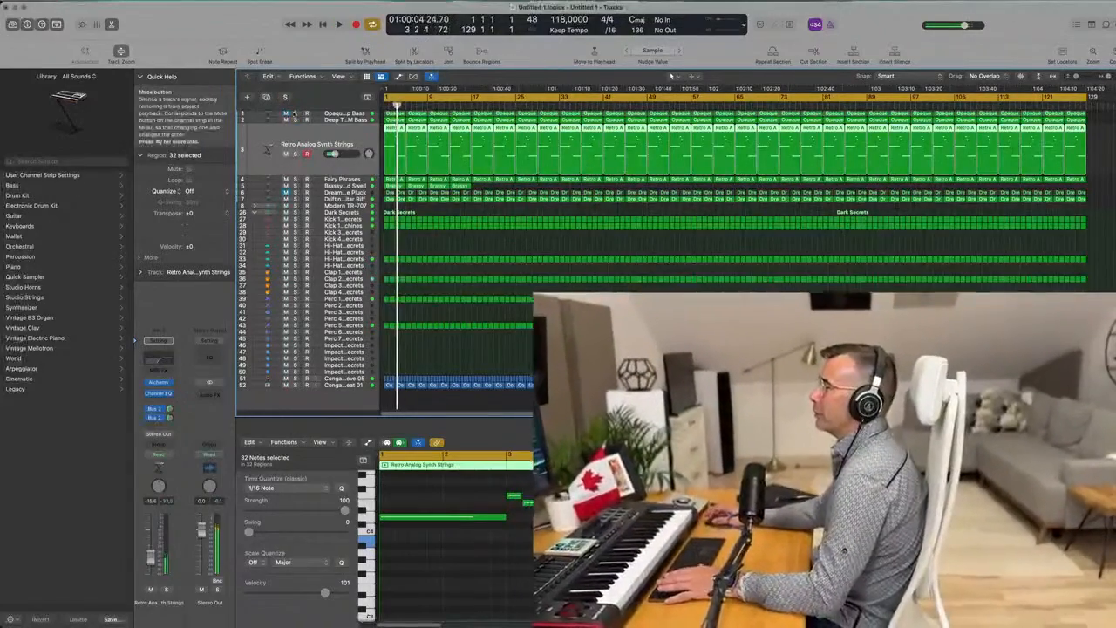
{"action": "key", "text": "space"}
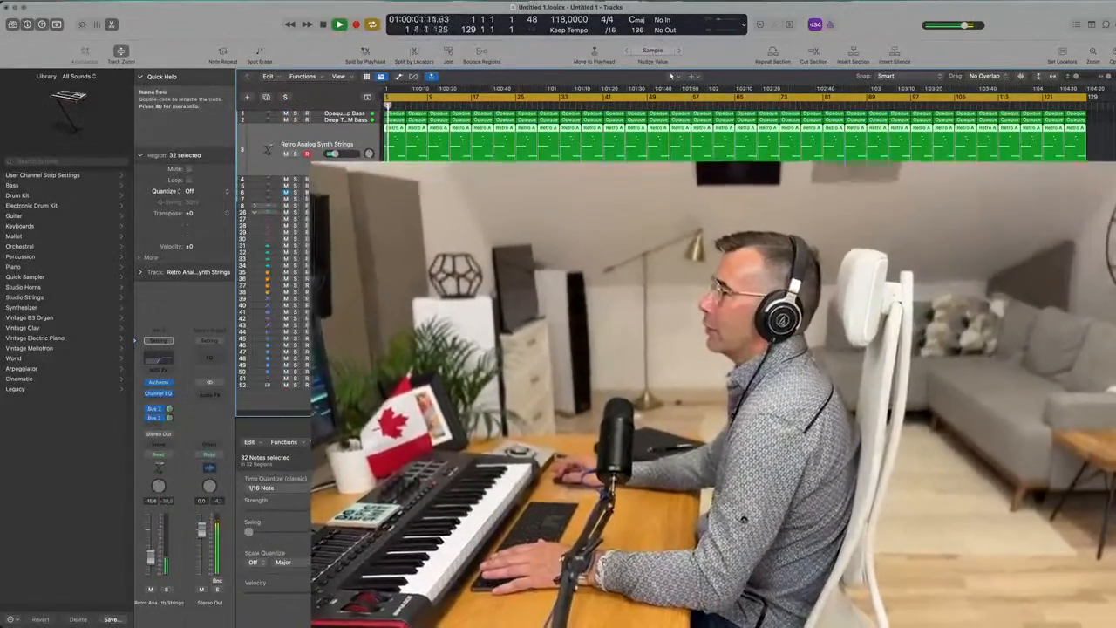